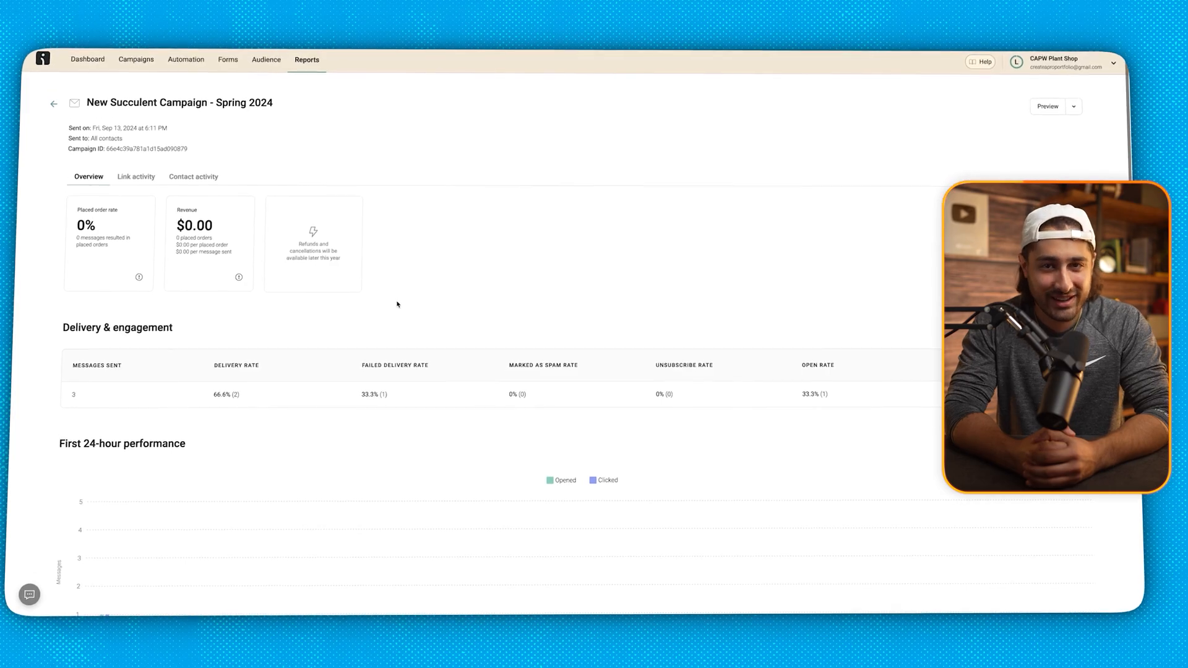
scroll(400, 303, down, 5)
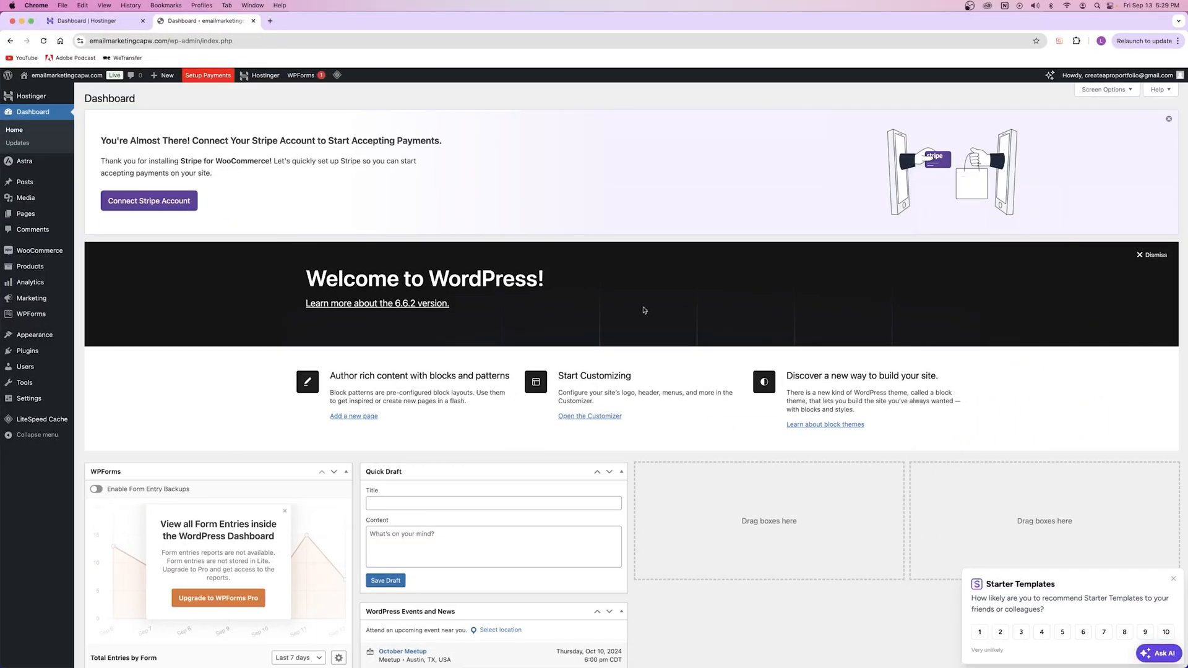
Step: Open the WordPress Add New Plugin page in a separate browser tab and switch to it
mouse_move(19, 394)
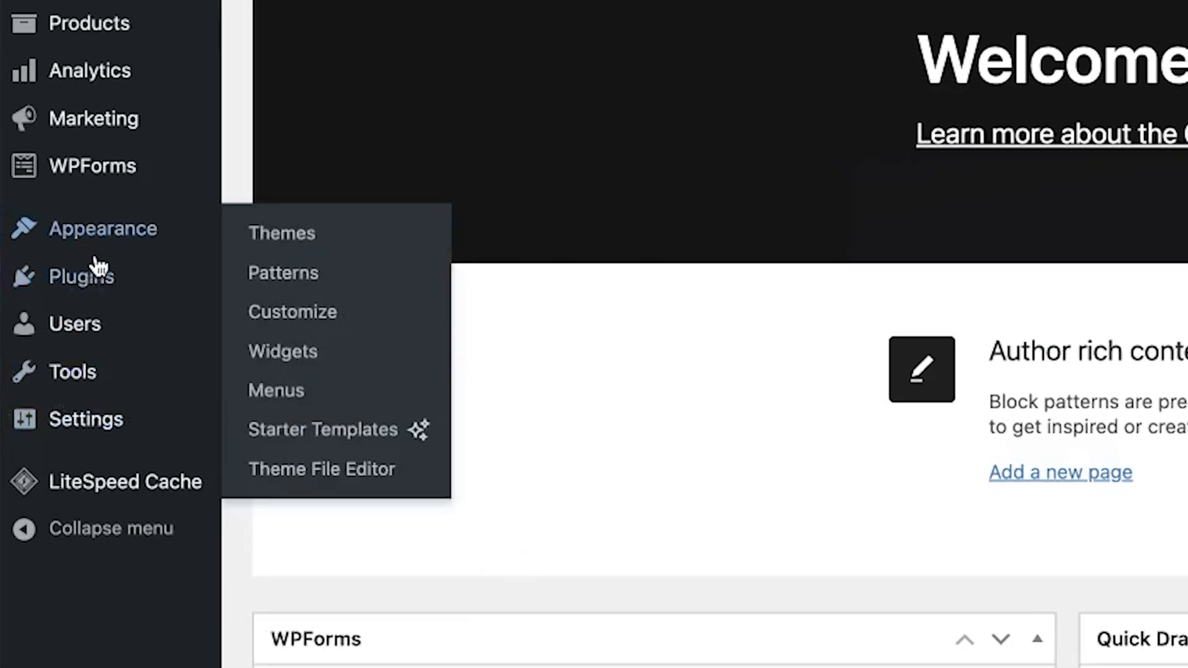
mouse_move(27, 351)
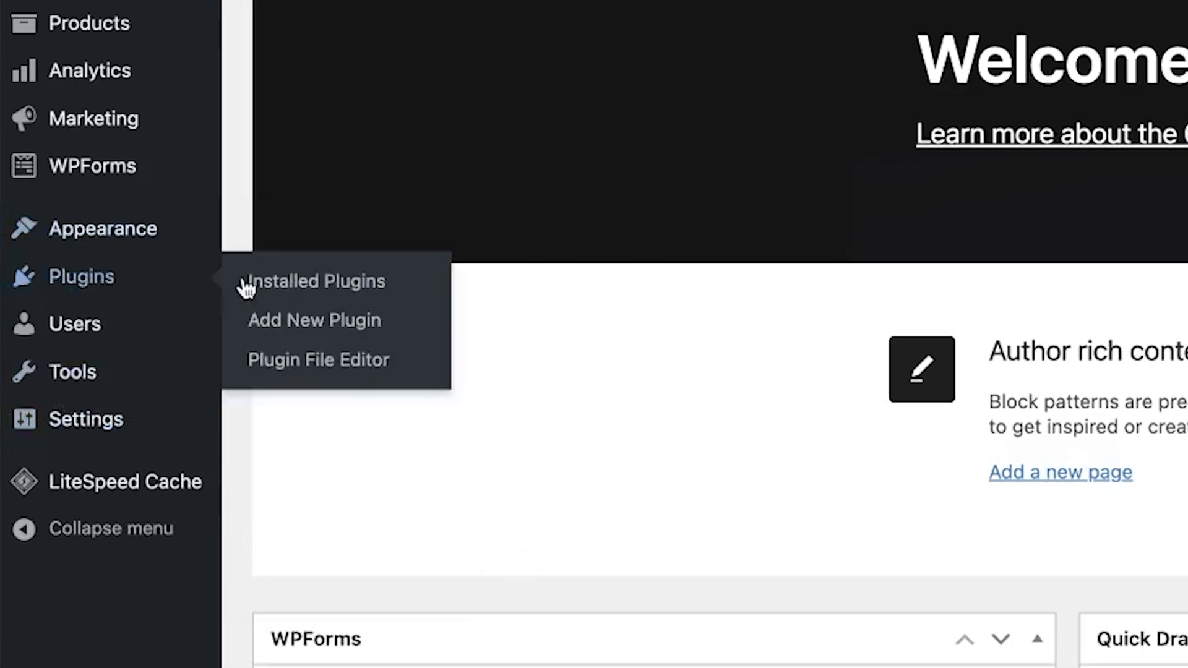
right_click(334, 316)
click(374, 322)
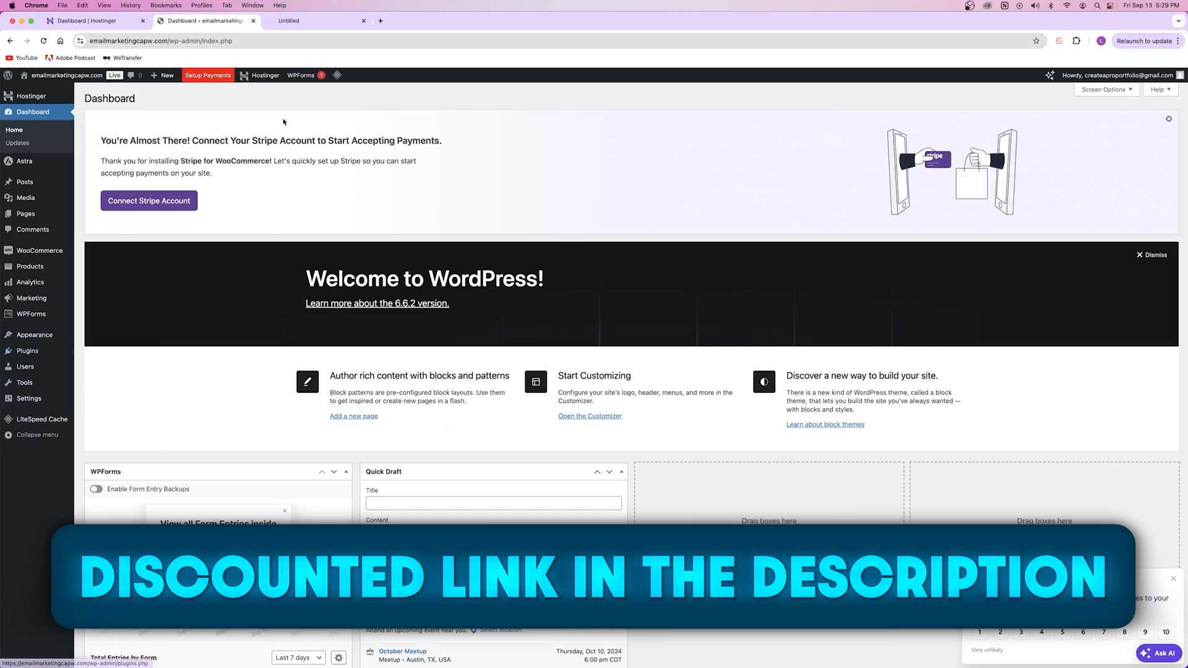
click(313, 21)
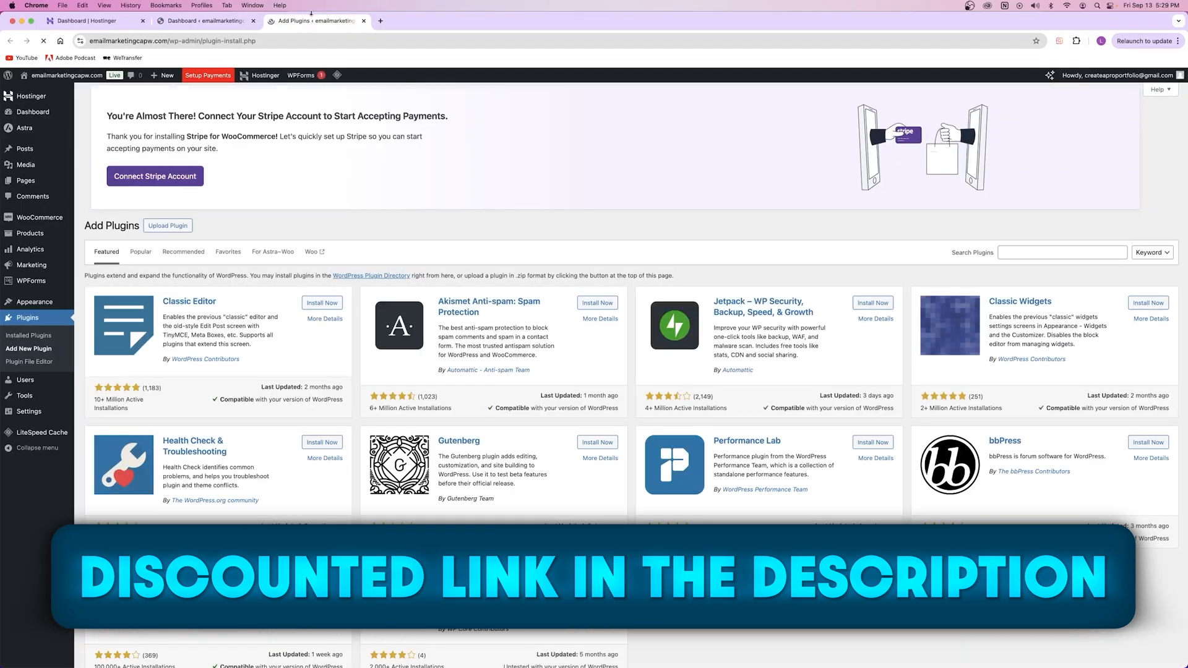
click(208, 22)
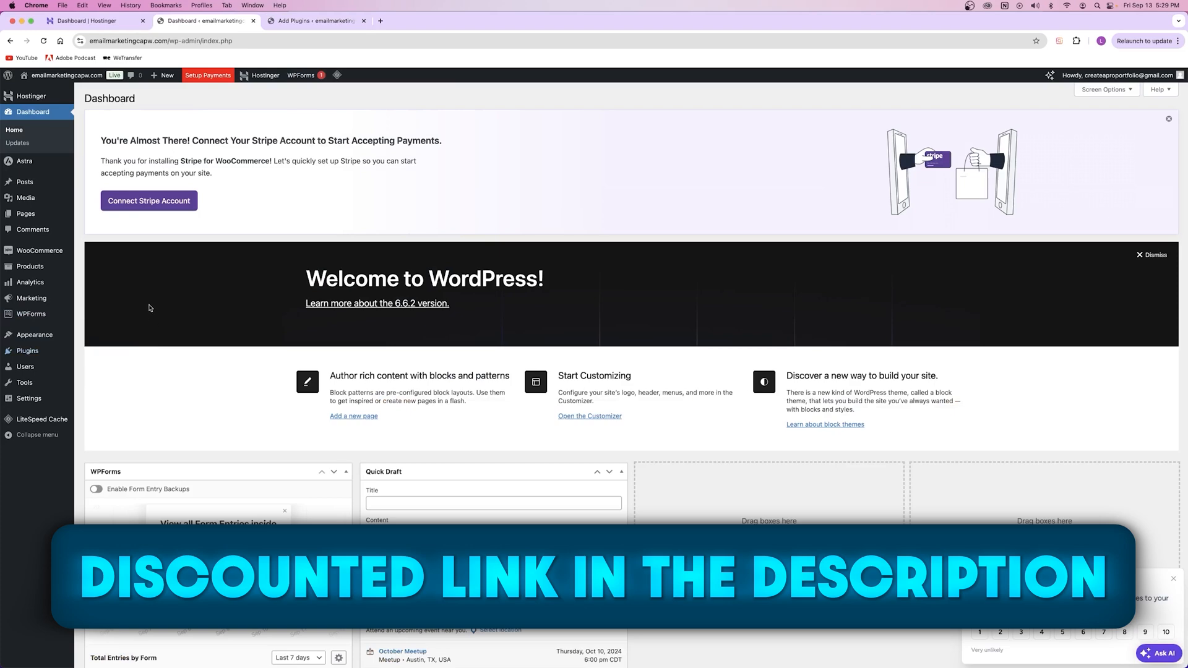
click(310, 22)
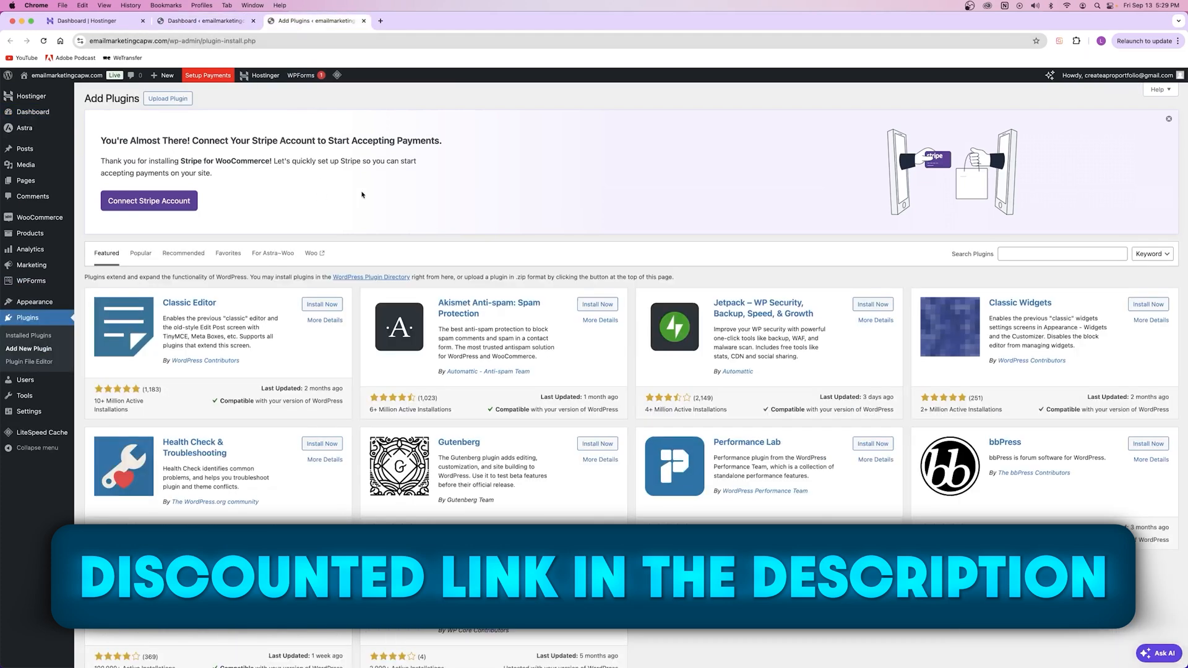
Step: Search the plugins for "omnisend" and install and activate Email Marketing for WooCommerce by Omnisend
click(1026, 251)
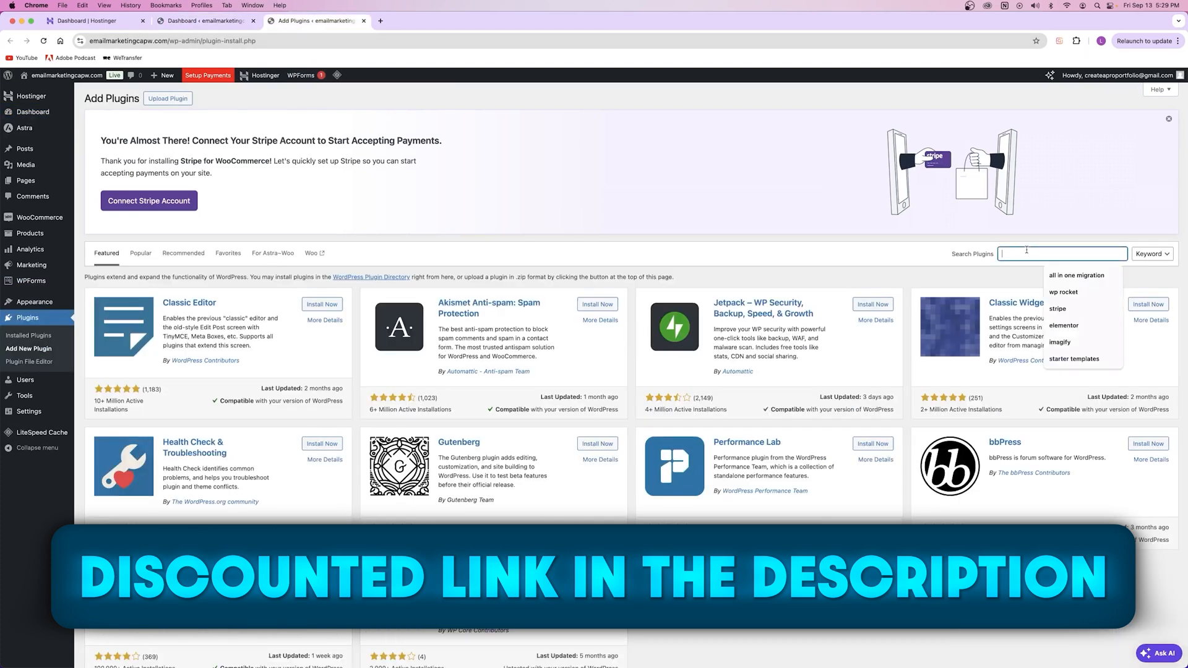
text(omnisend)
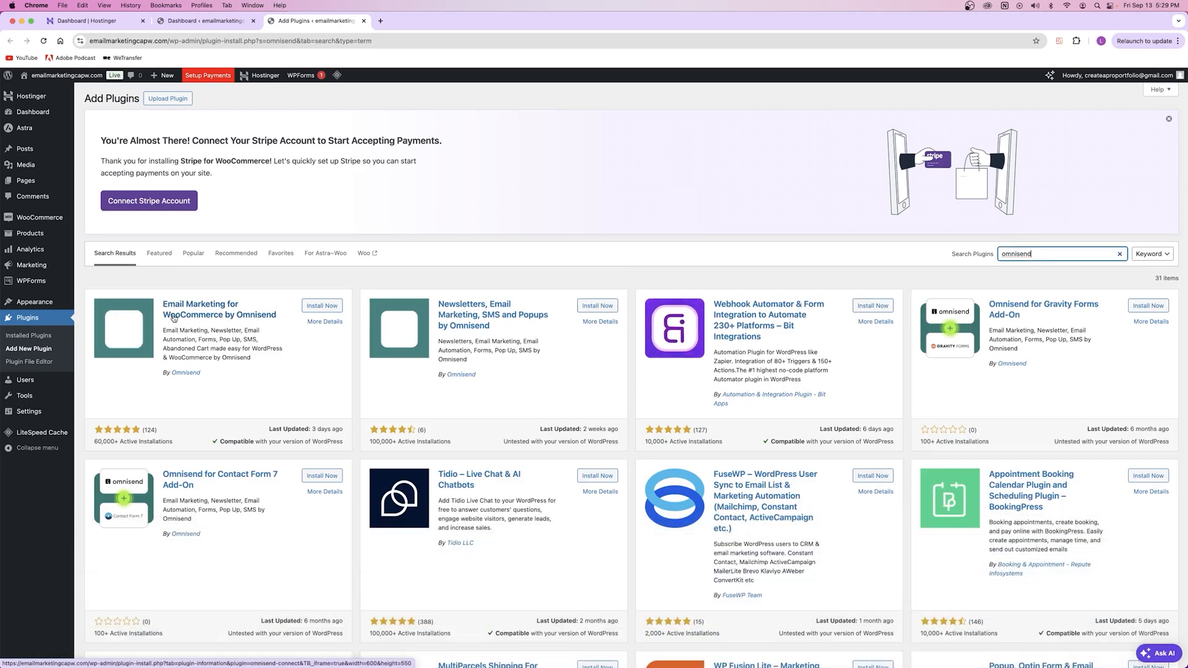
click(317, 306)
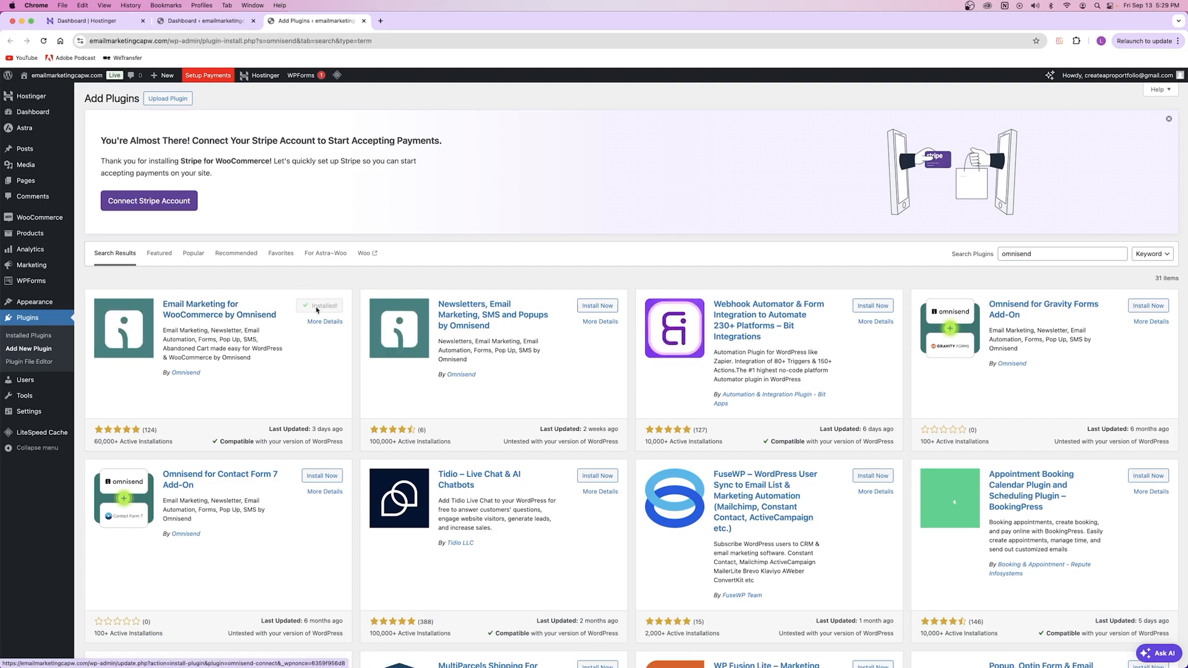
click(318, 308)
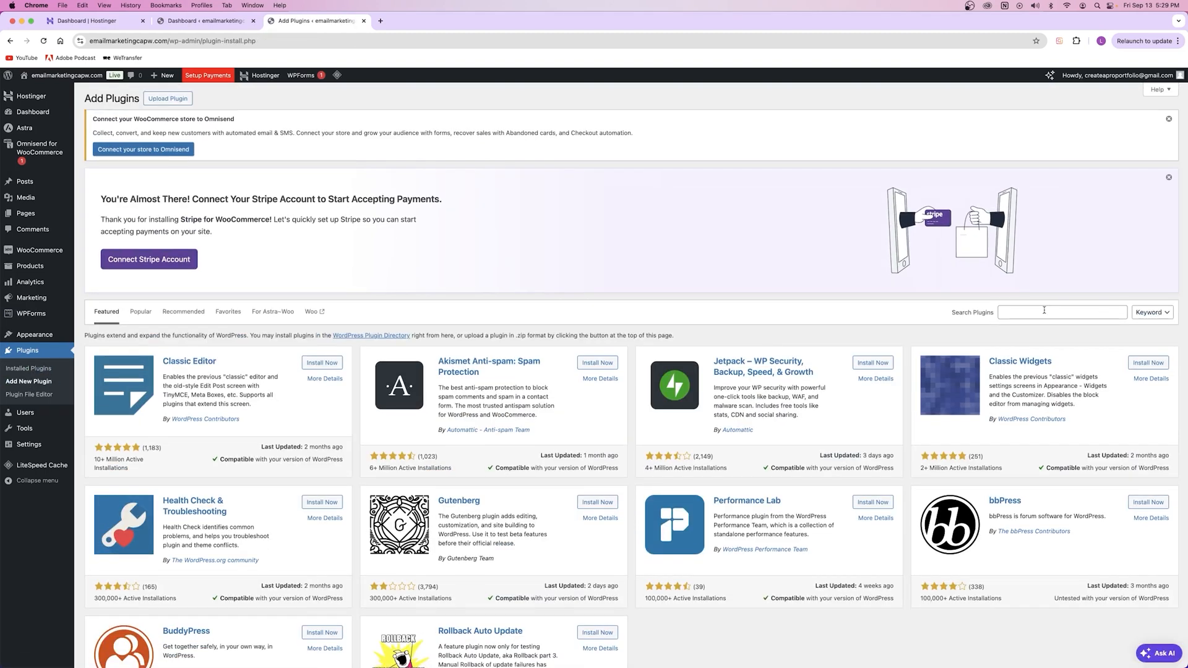
Step: Search for "omnisend" again and install and activate Newsletters, Email Marketing, SMS and Popups by Omnisend
click(1048, 312)
text(omnisend)
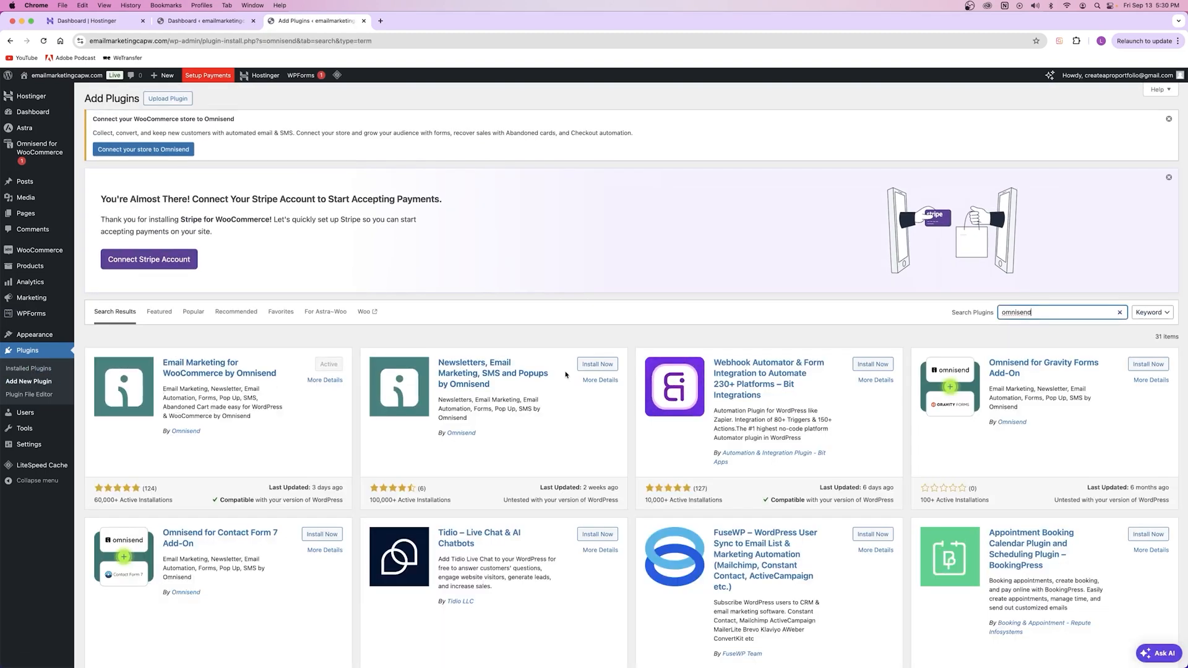
click(594, 368)
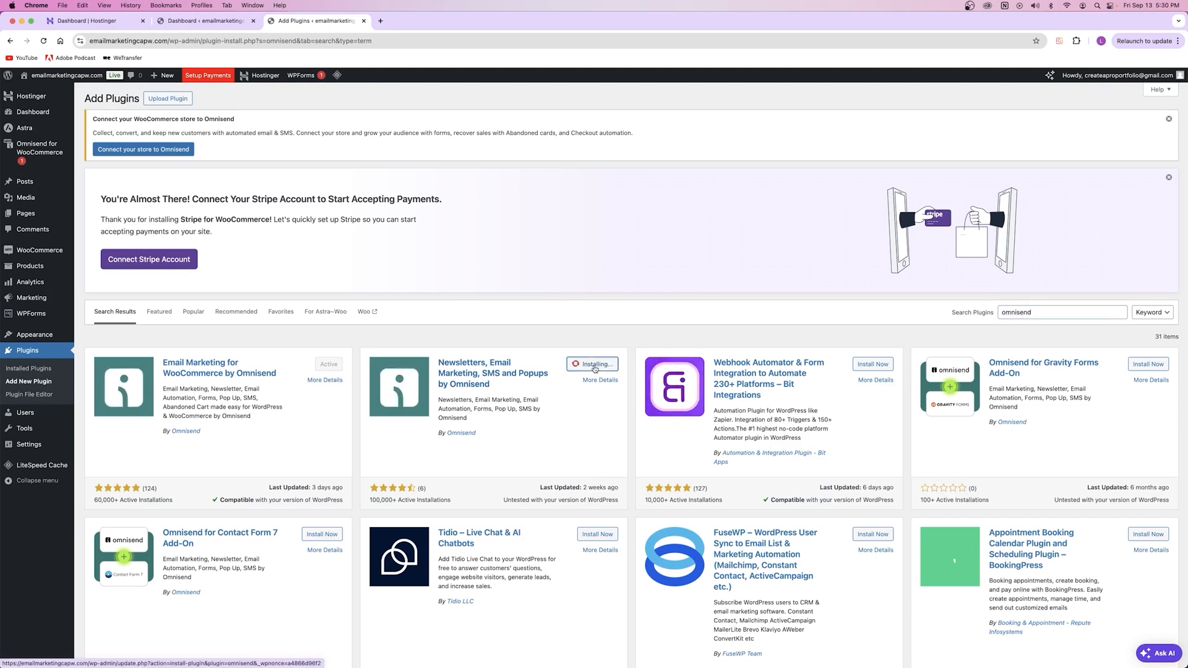
click(595, 368)
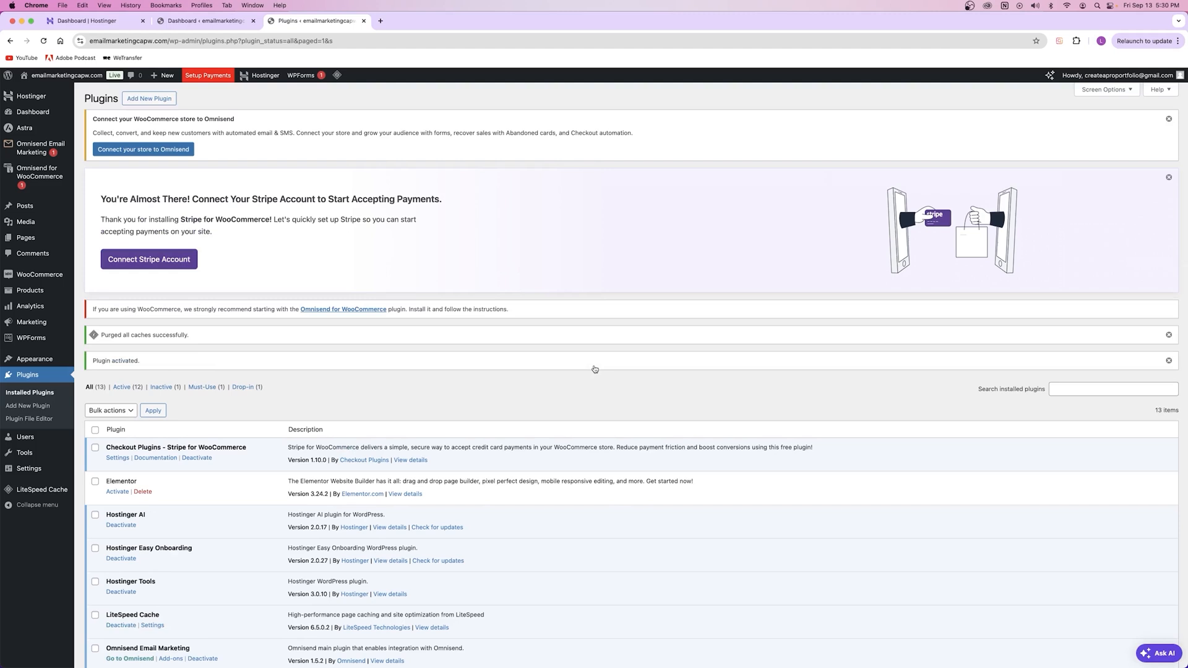
Step: Open the settings of the Omnisend for WooCommerce plugin from the installed plugins list
scroll(306, 334, down, 3)
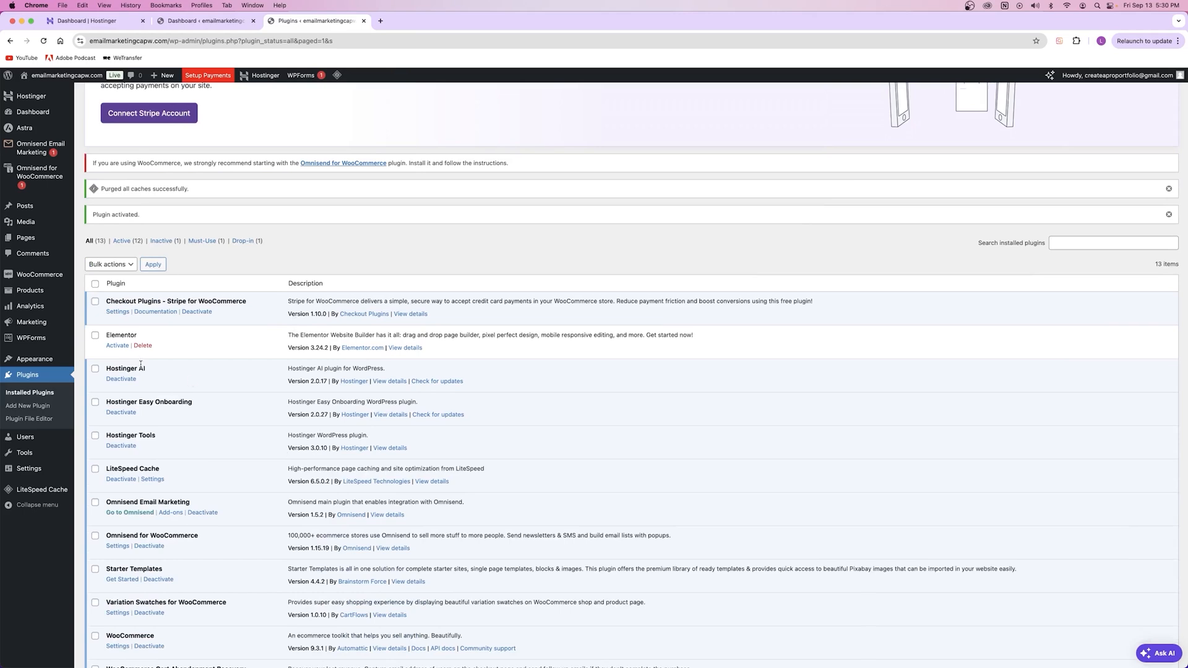
scroll(192, 337, down, 3)
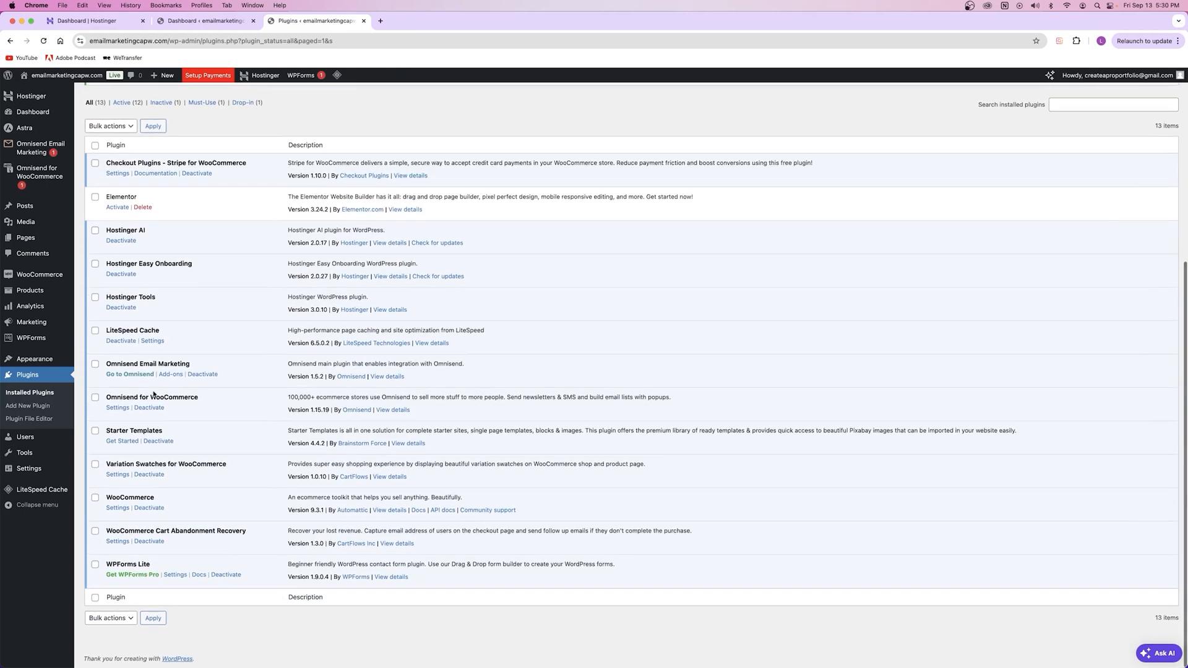
click(117, 408)
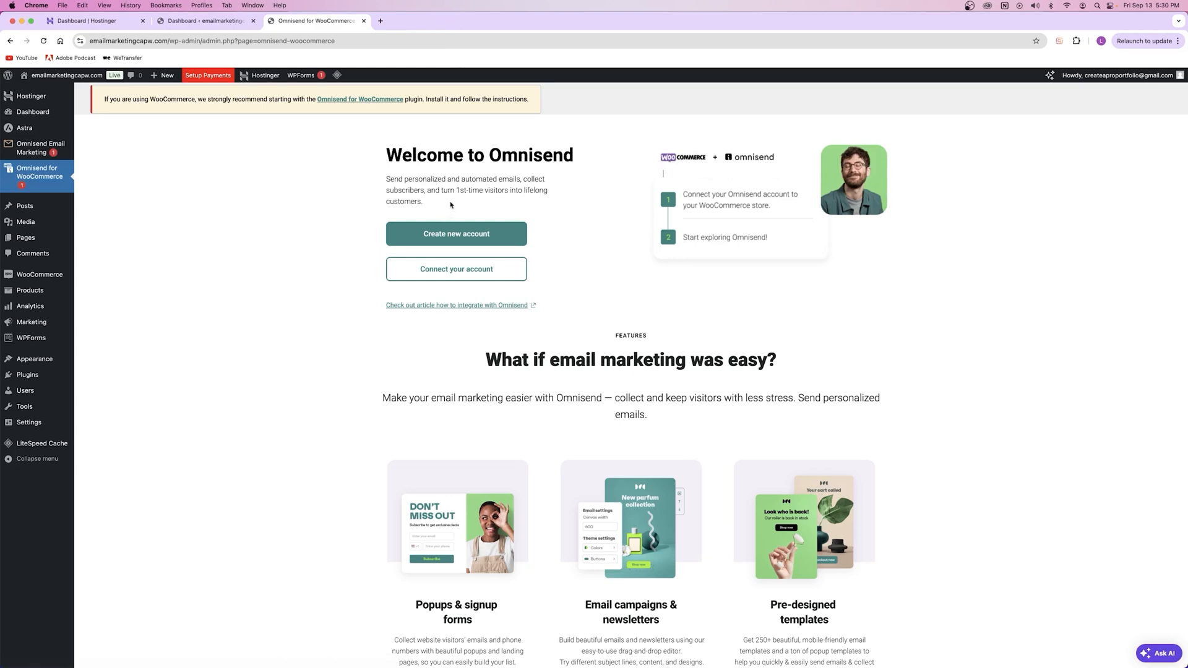
Step: Search the web for "omnisend" in a new browser tab and open the omnisend.com website
click(380, 21)
click(365, 43)
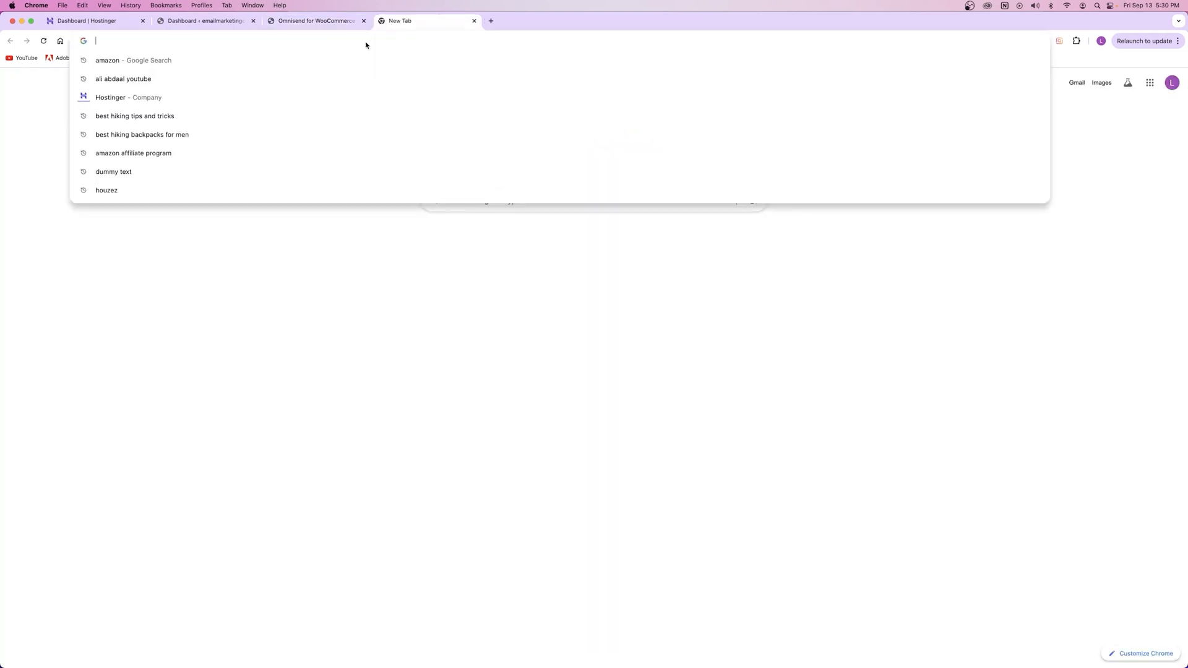
text(omnisend)
key(Return)
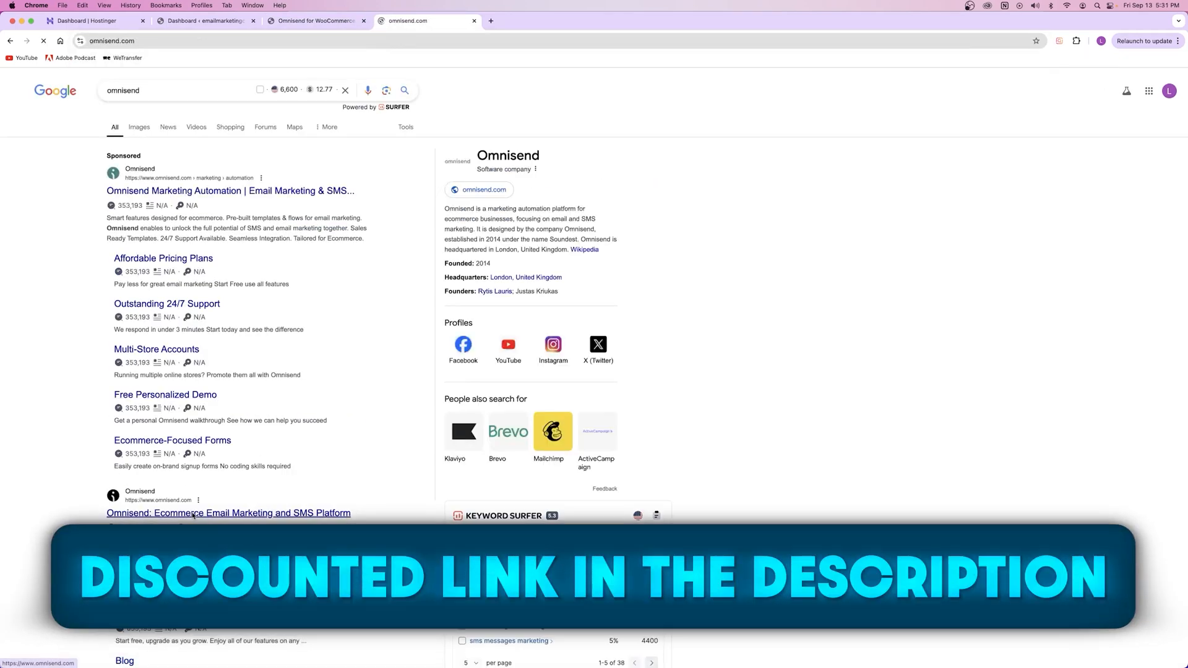
click(725, 436)
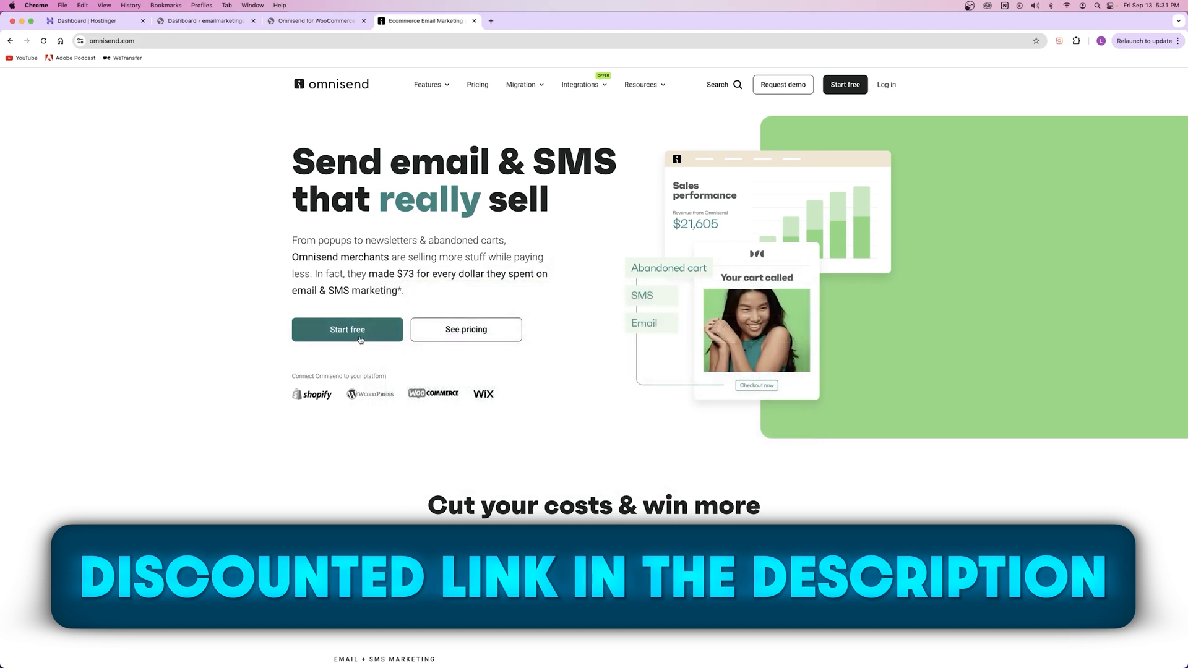
Step: Open Omnisend's pricing page in a separate tab and examine the Free plan's price, contact, email and notification allowances
right_click(479, 335)
click(495, 339)
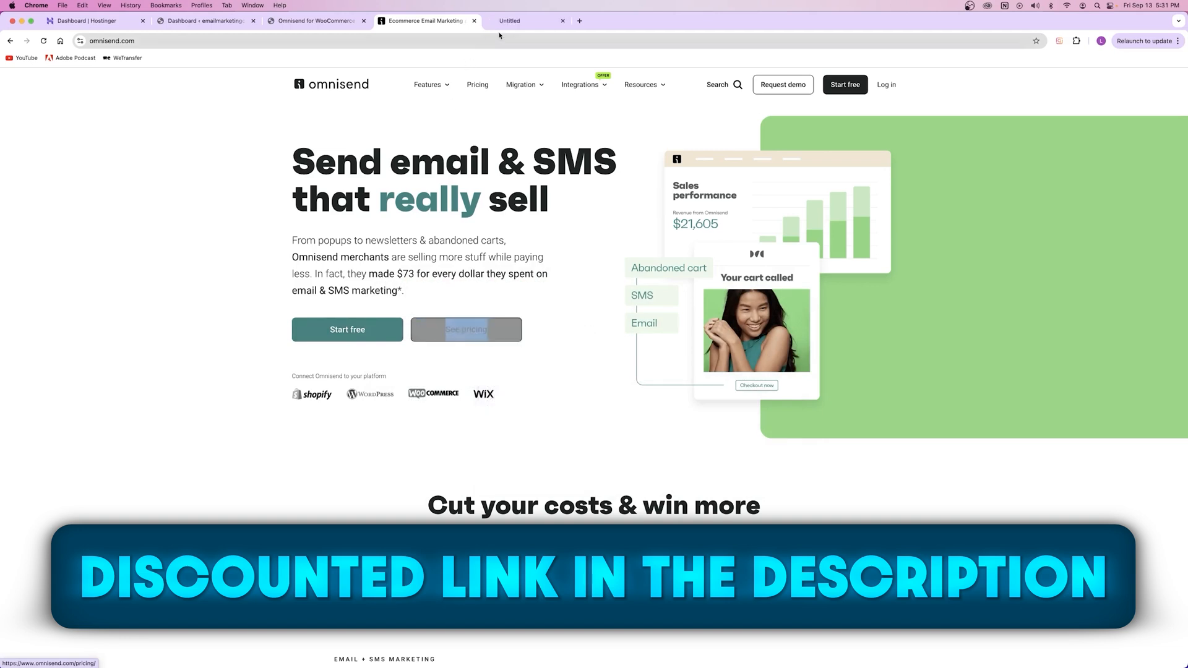
key(ctrl+Tab)
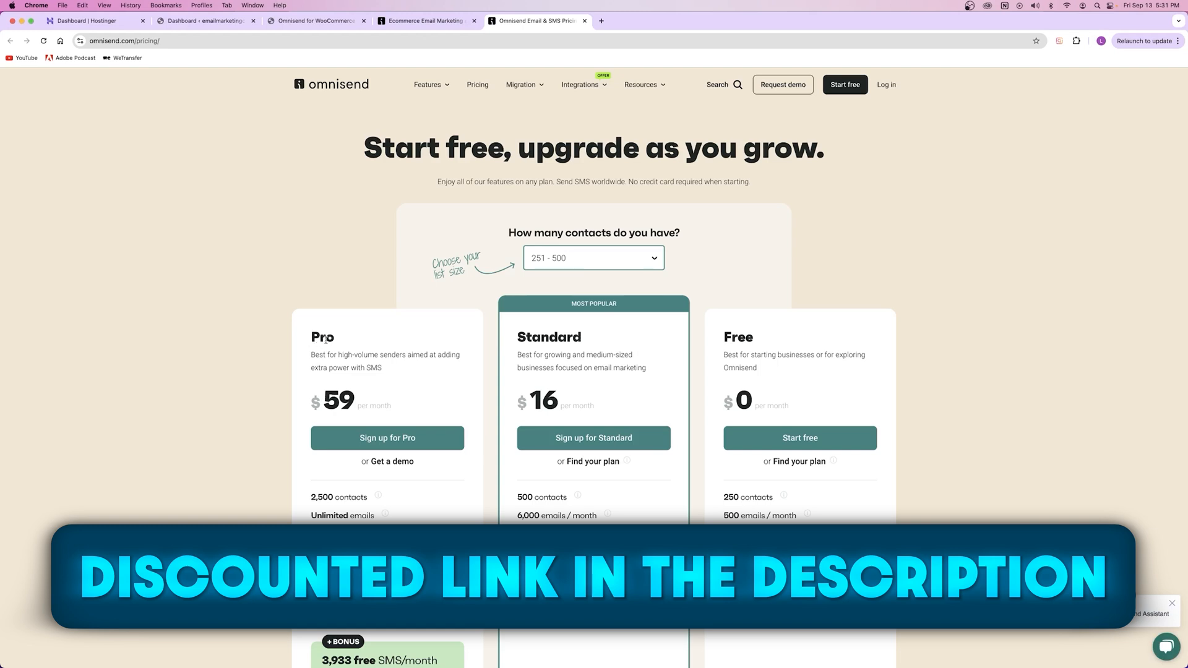
drag(755, 338, 782, 384)
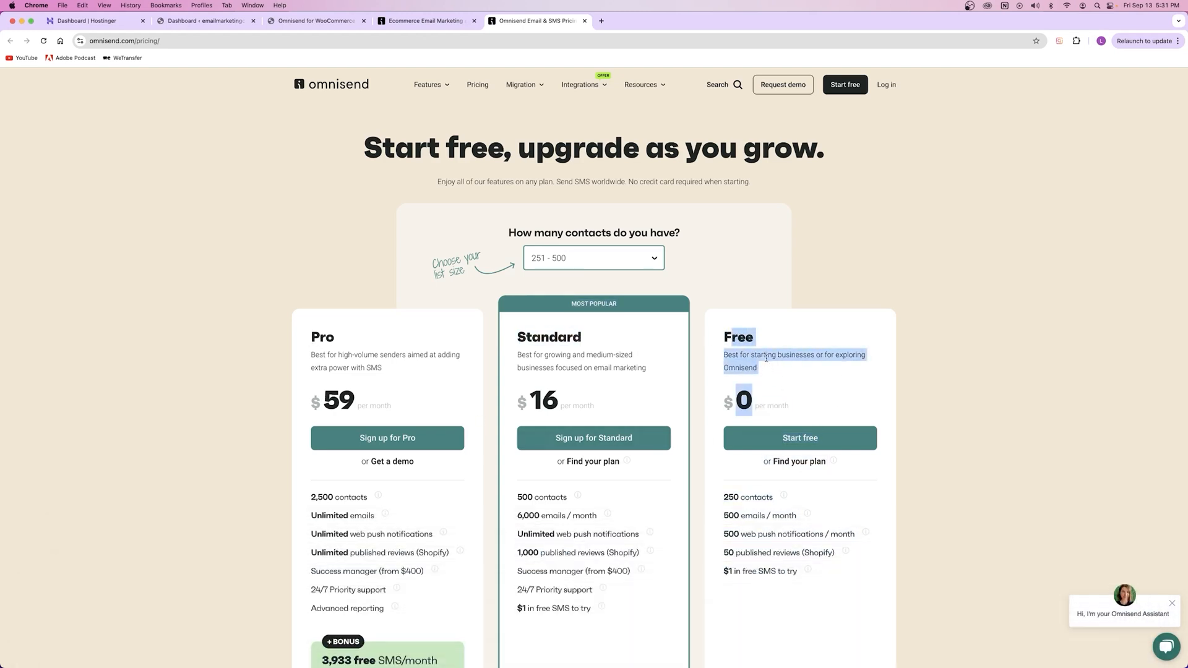
click(766, 358)
scroll(761, 309, down, 3)
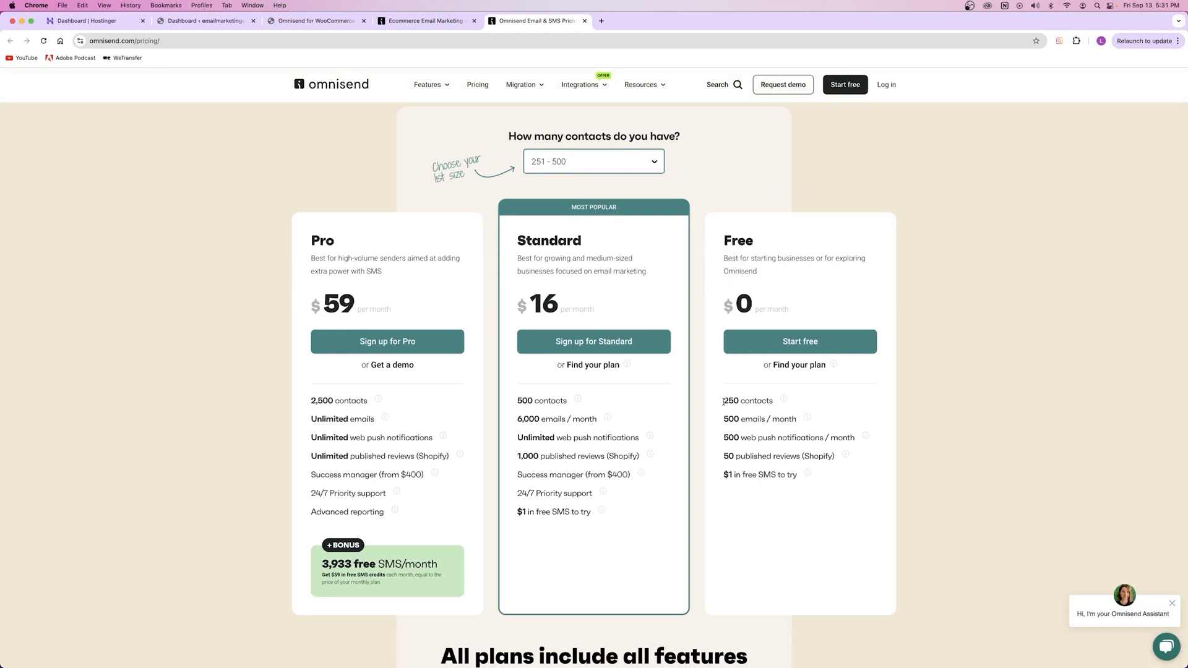
drag(723, 419, 798, 425)
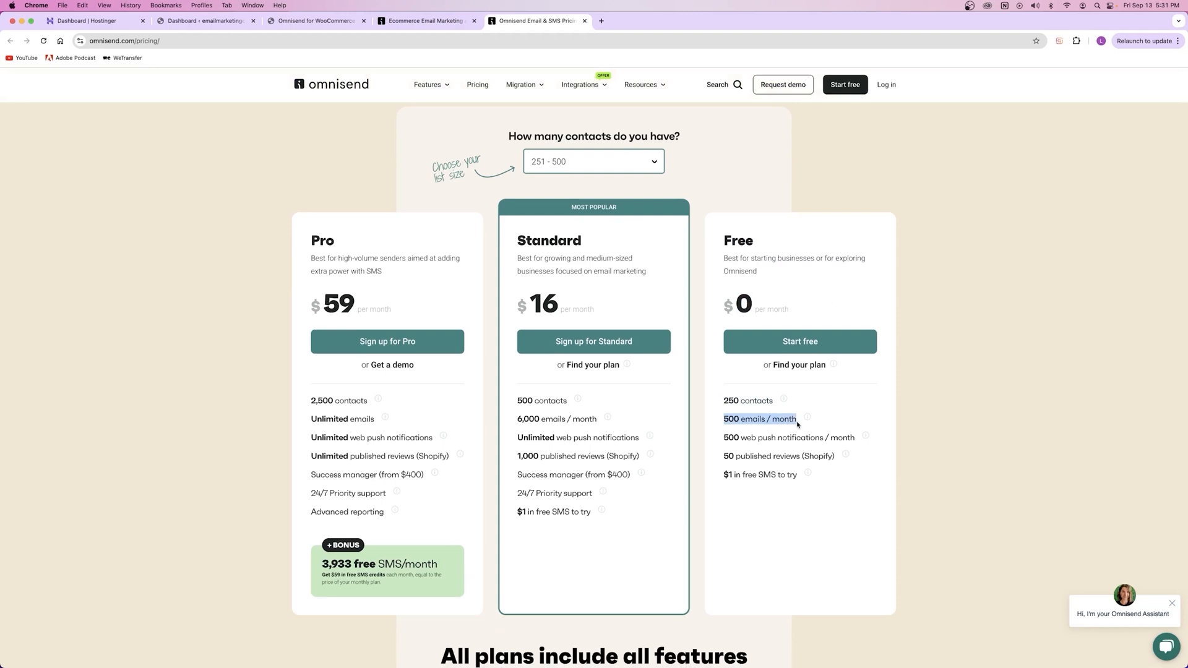
drag(722, 438, 816, 439)
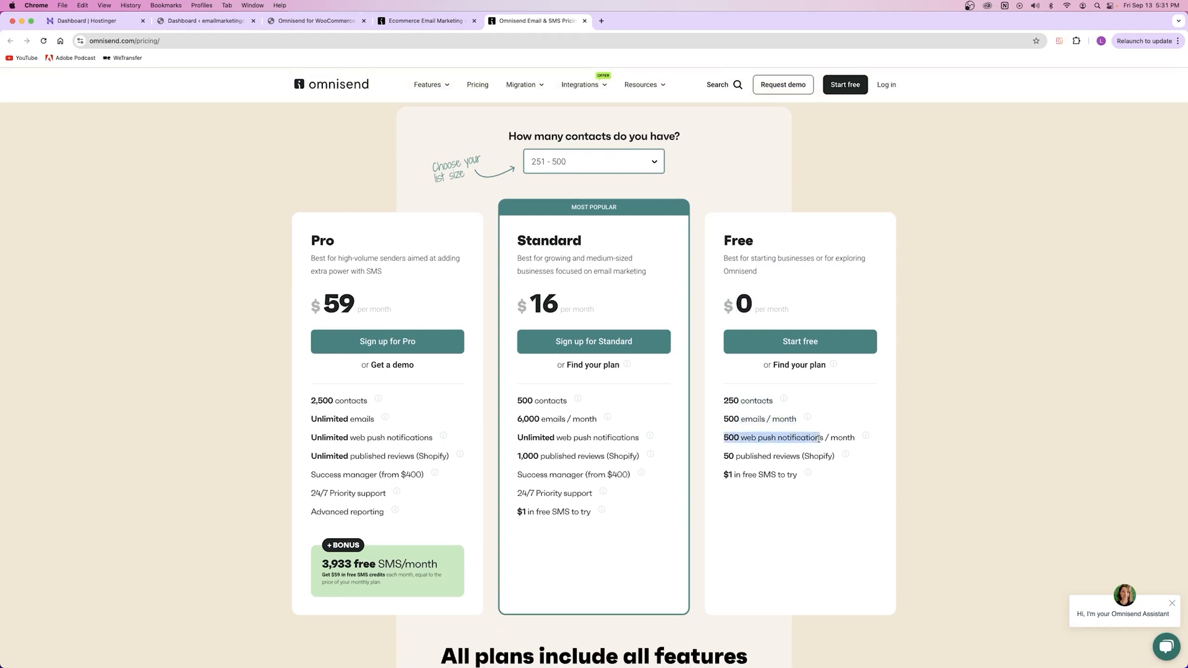
click(725, 456)
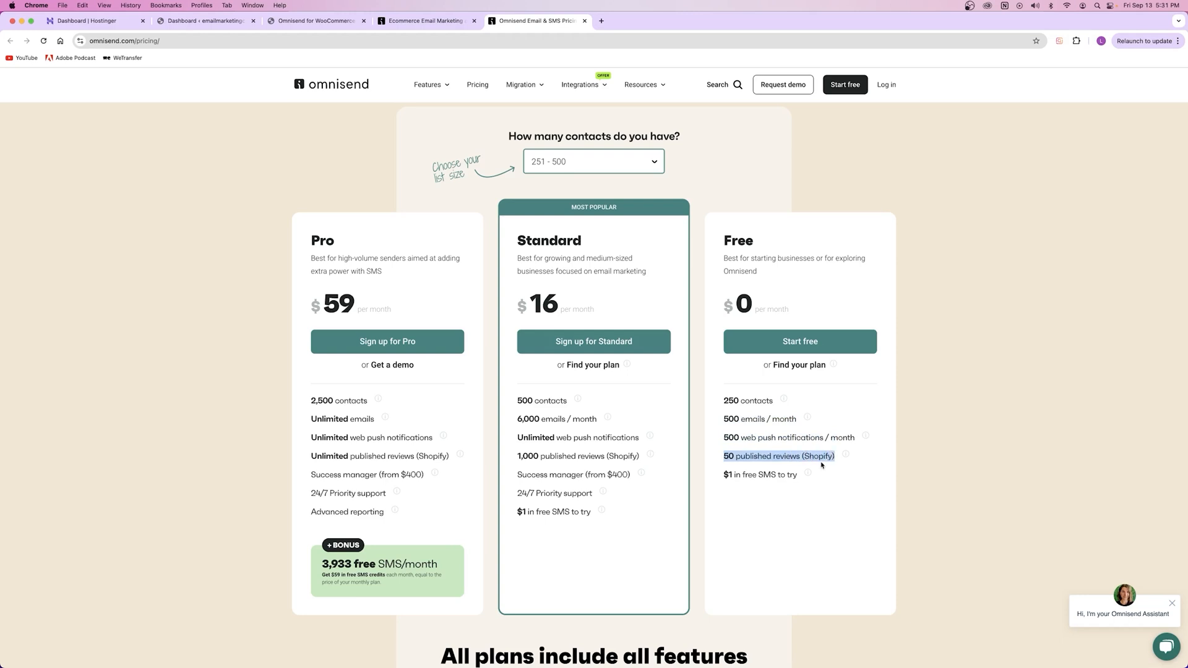
click(781, 475)
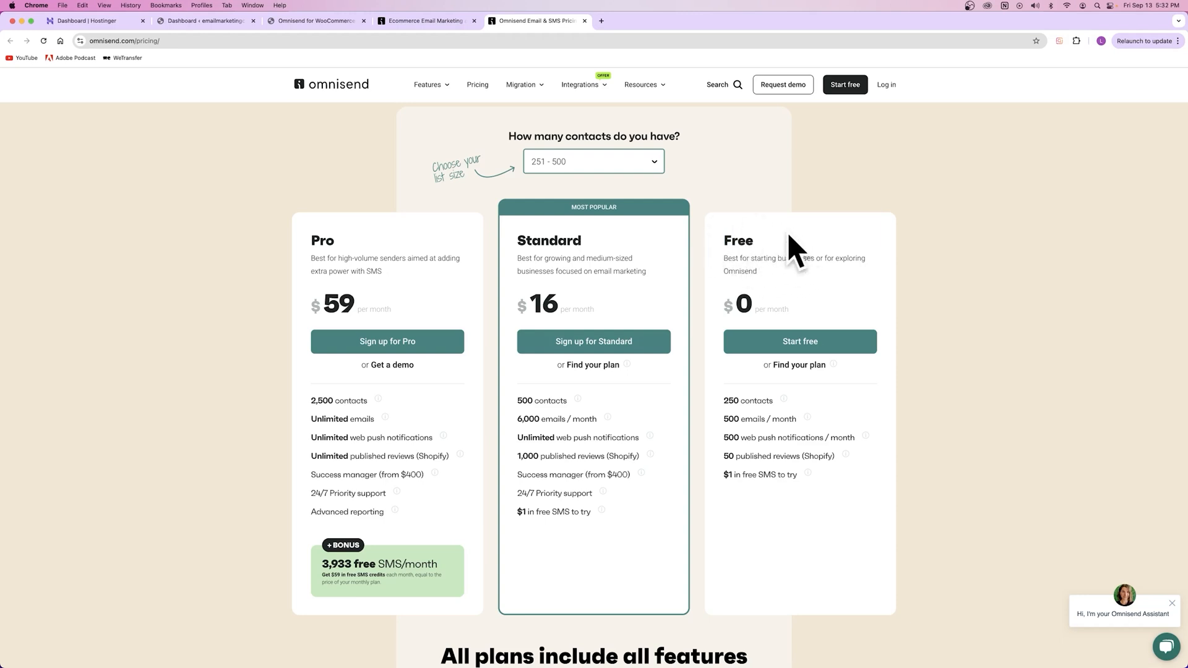
Step: Close the pricing page and start a free Omnisend registration using the Google account sign-up
key(super+w)
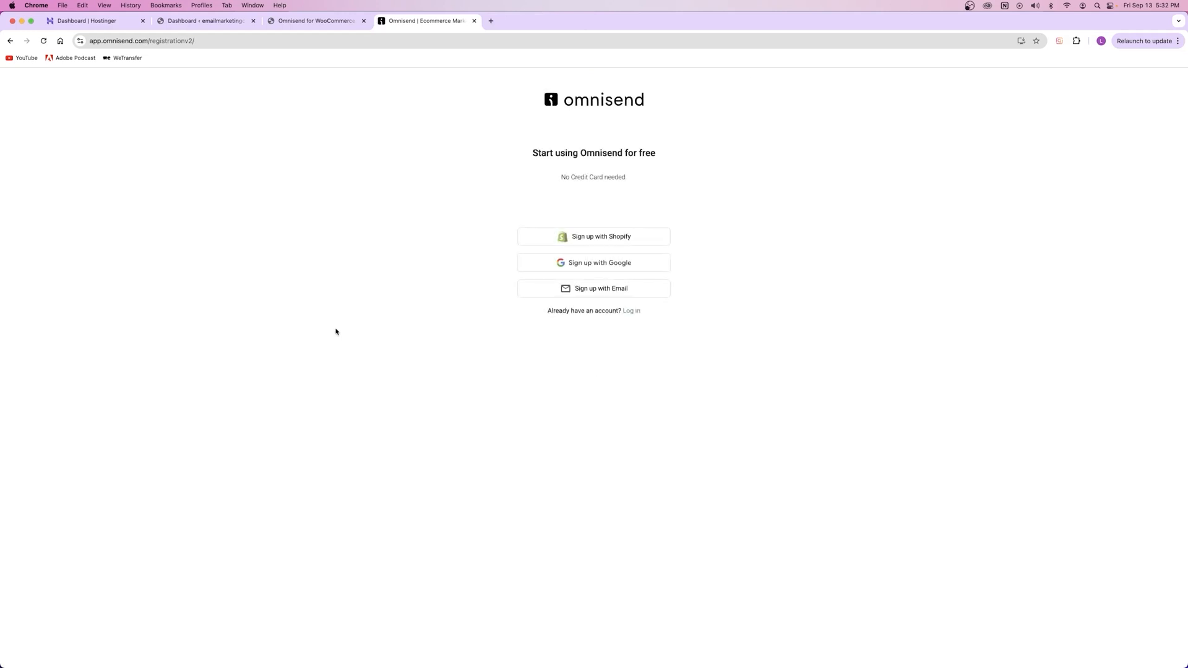
click(599, 263)
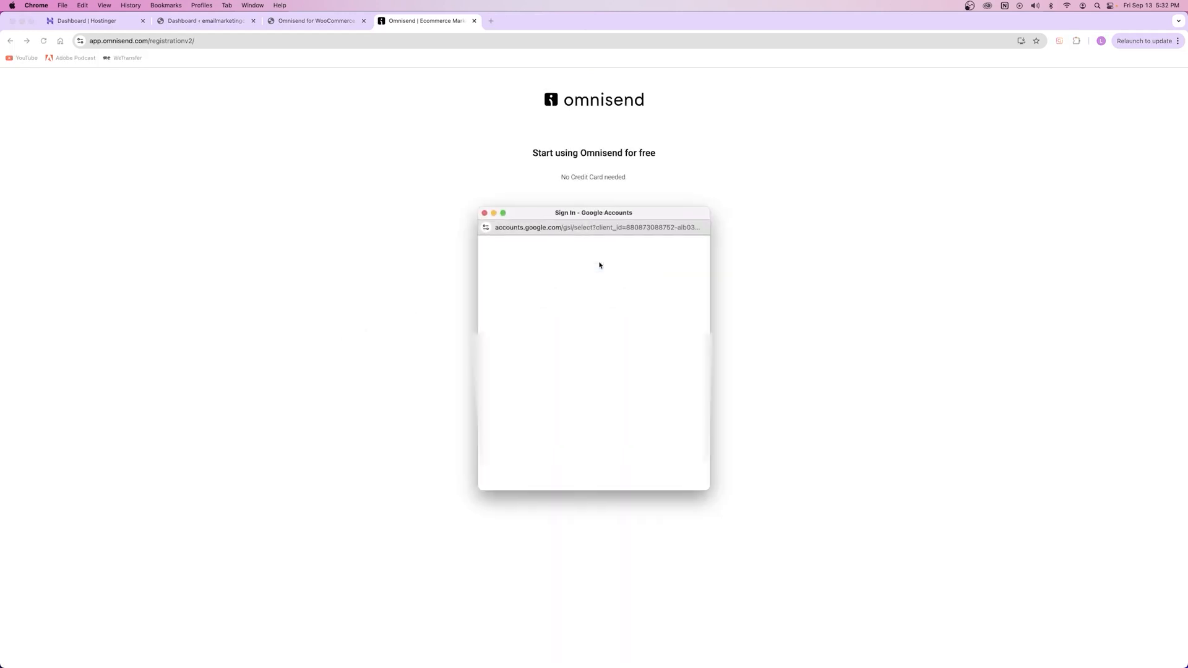
click(547, 352)
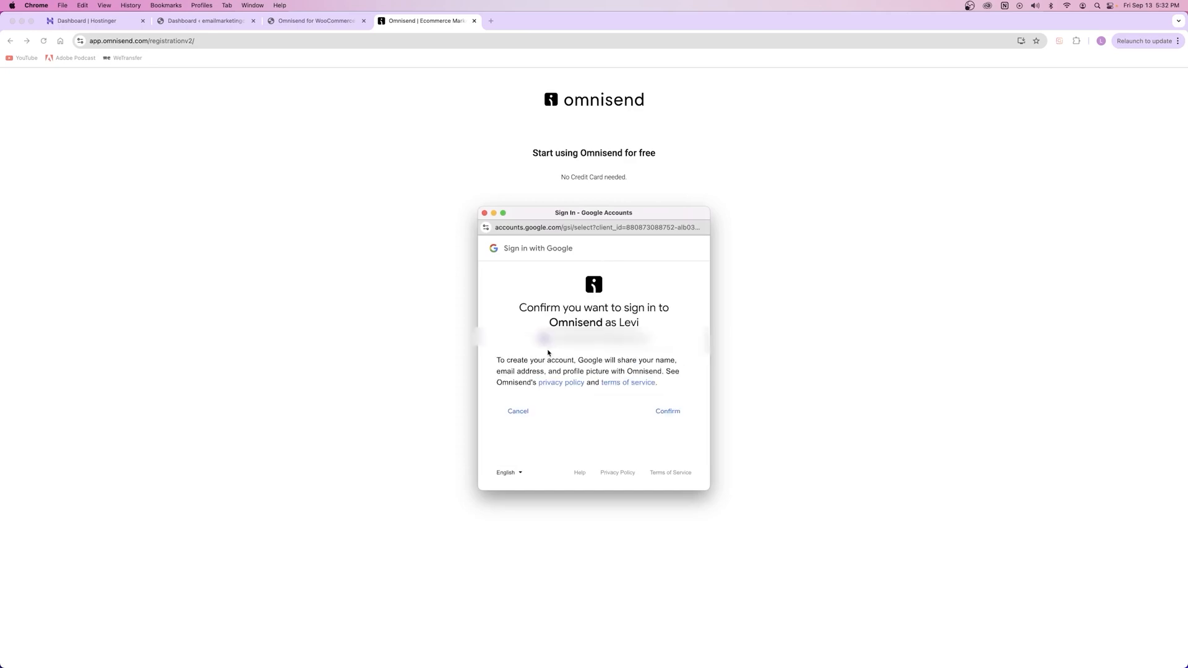
click(667, 411)
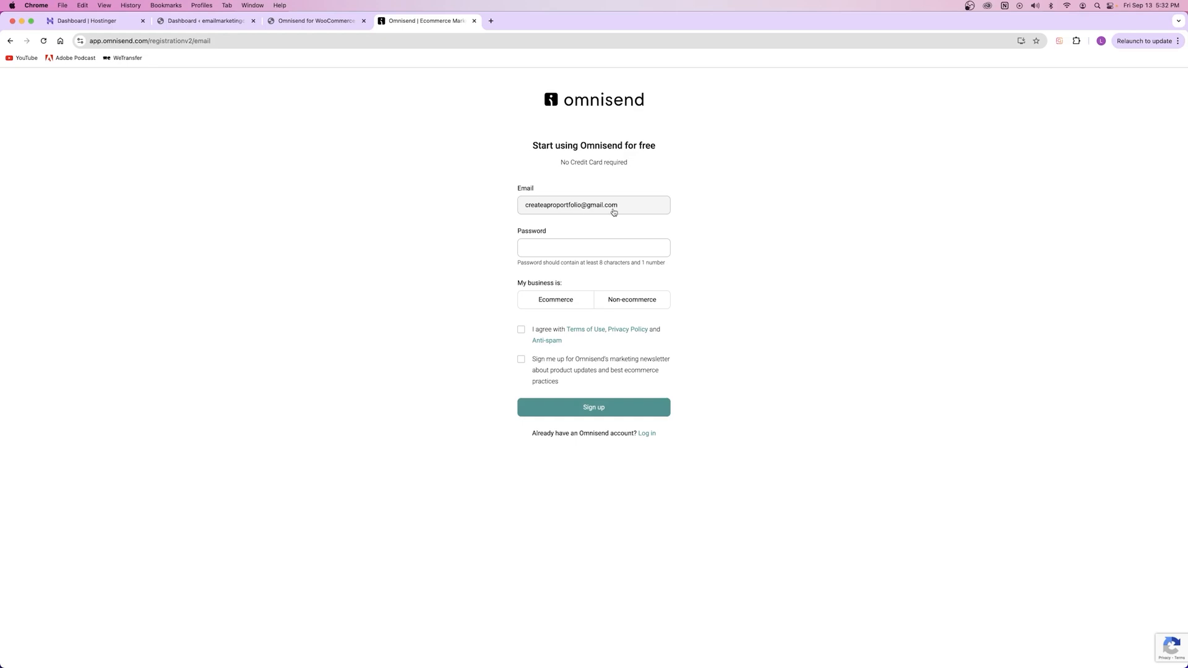
Step: Enter the account password in the sign-up form and choose Ecommerce as the business type
click(612, 255)
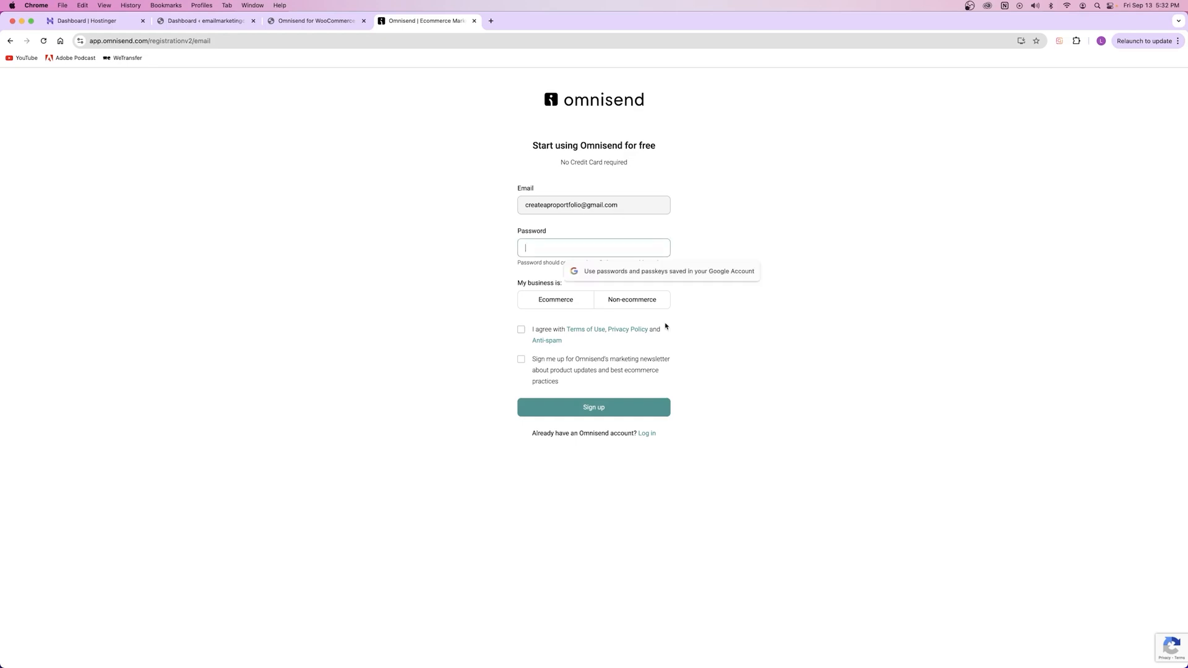
text(•••••••••)
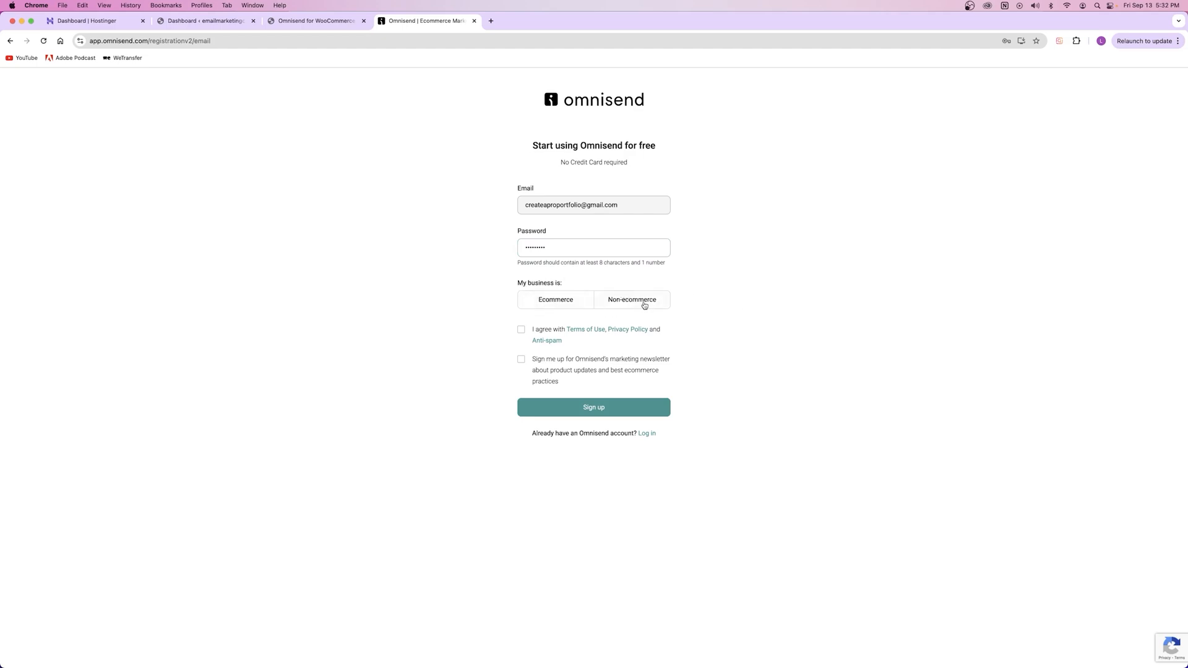
click(560, 303)
Step: Open the store's live homepage from the WordPress admin, look over its plant content, and return to the Omnisend sign-up form
click(314, 21)
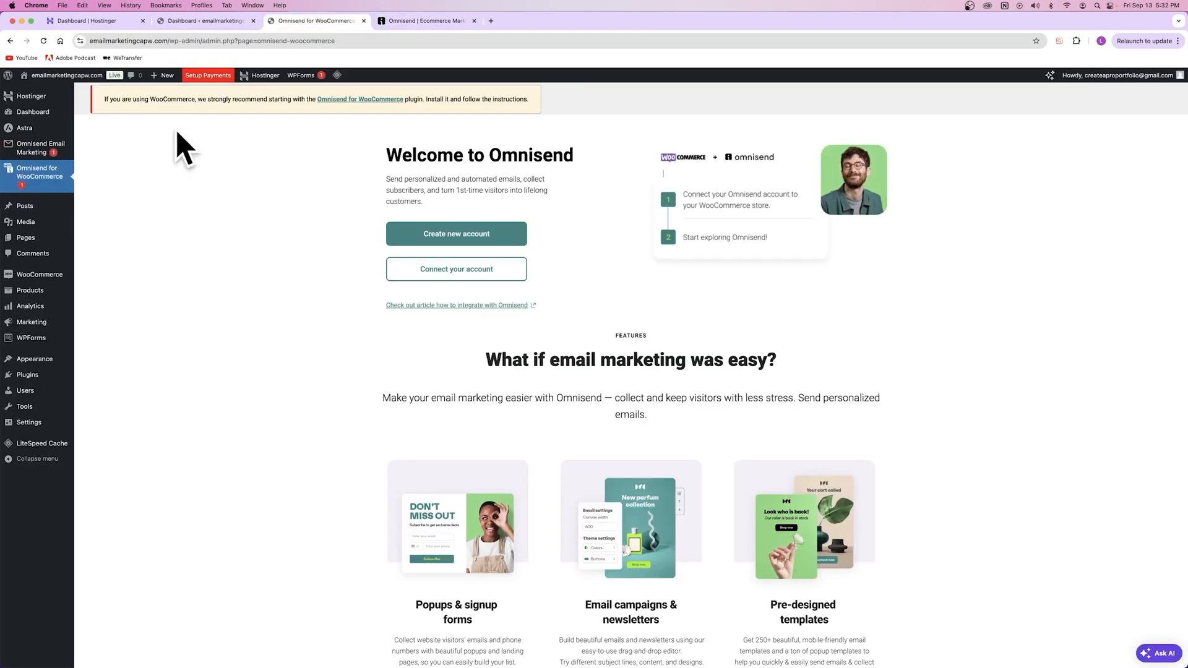
right_click(68, 75)
click(94, 87)
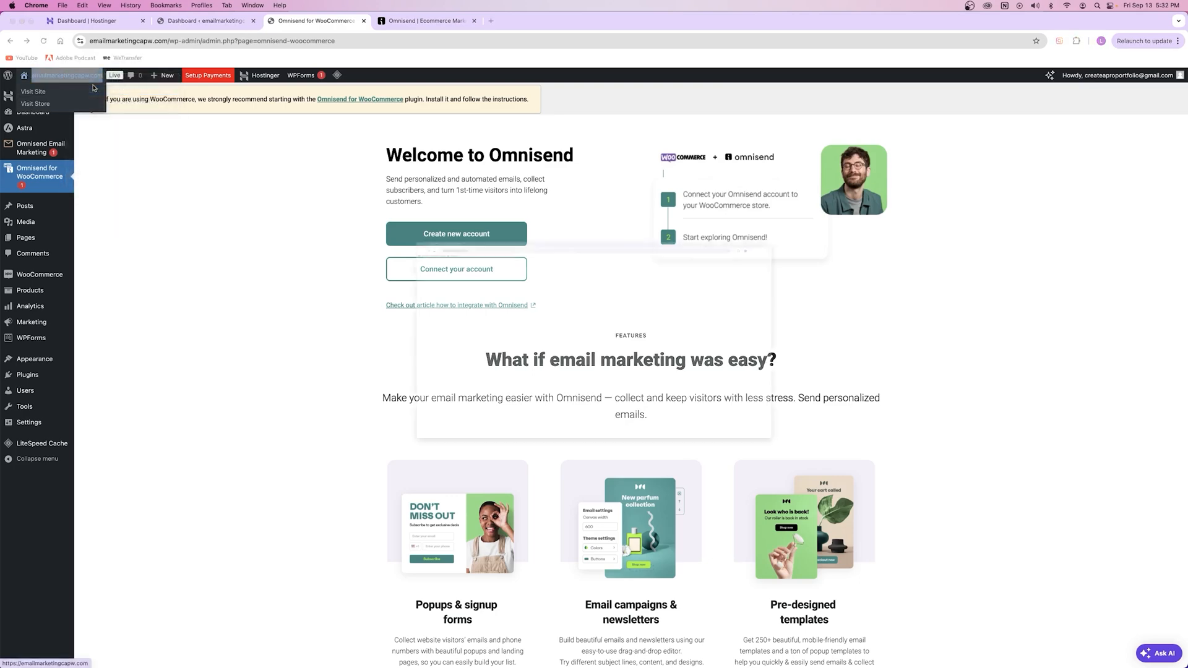
scroll(318, 198, down, 10)
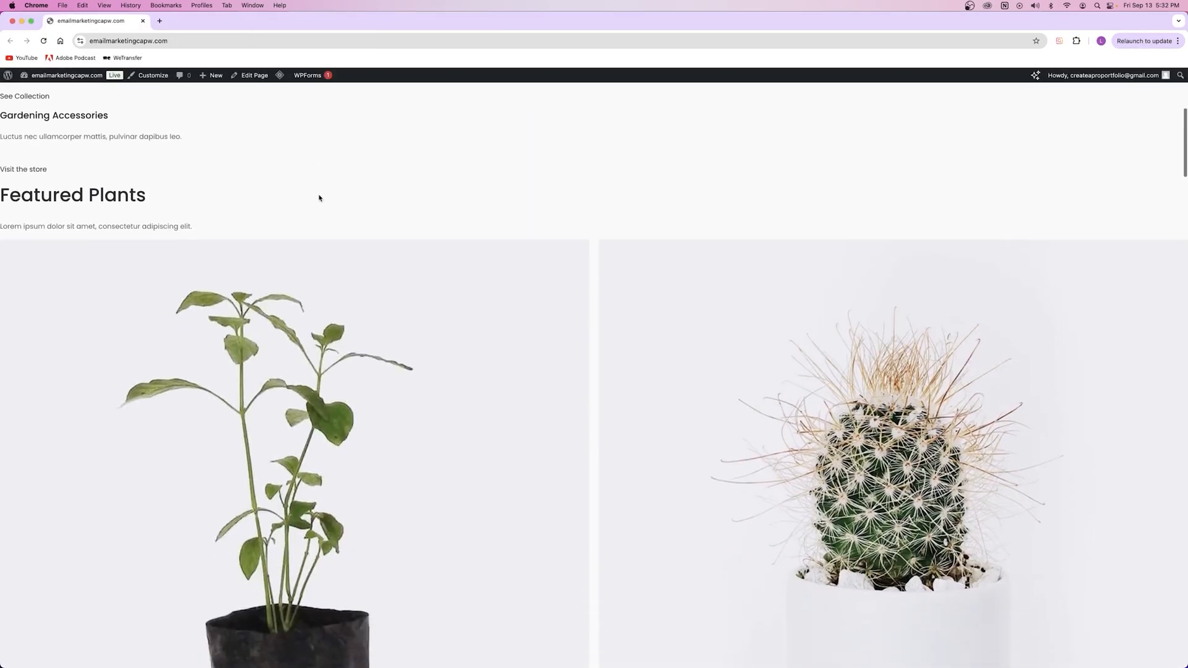
scroll(318, 198, up, 10)
key(super+w)
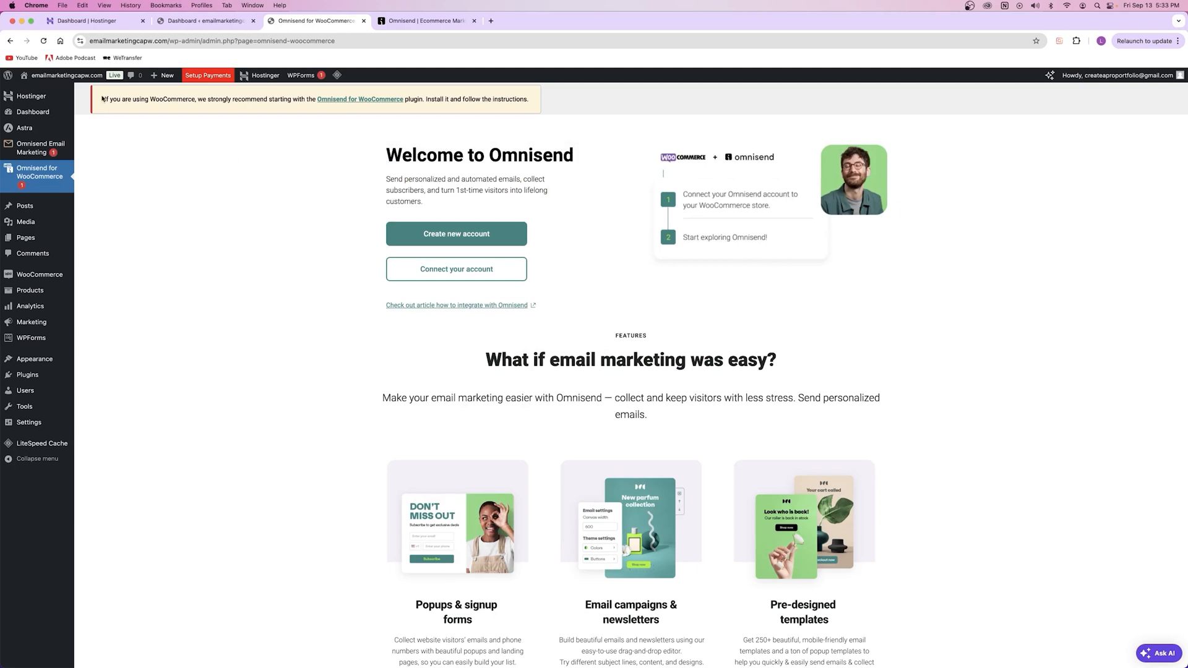
click(414, 28)
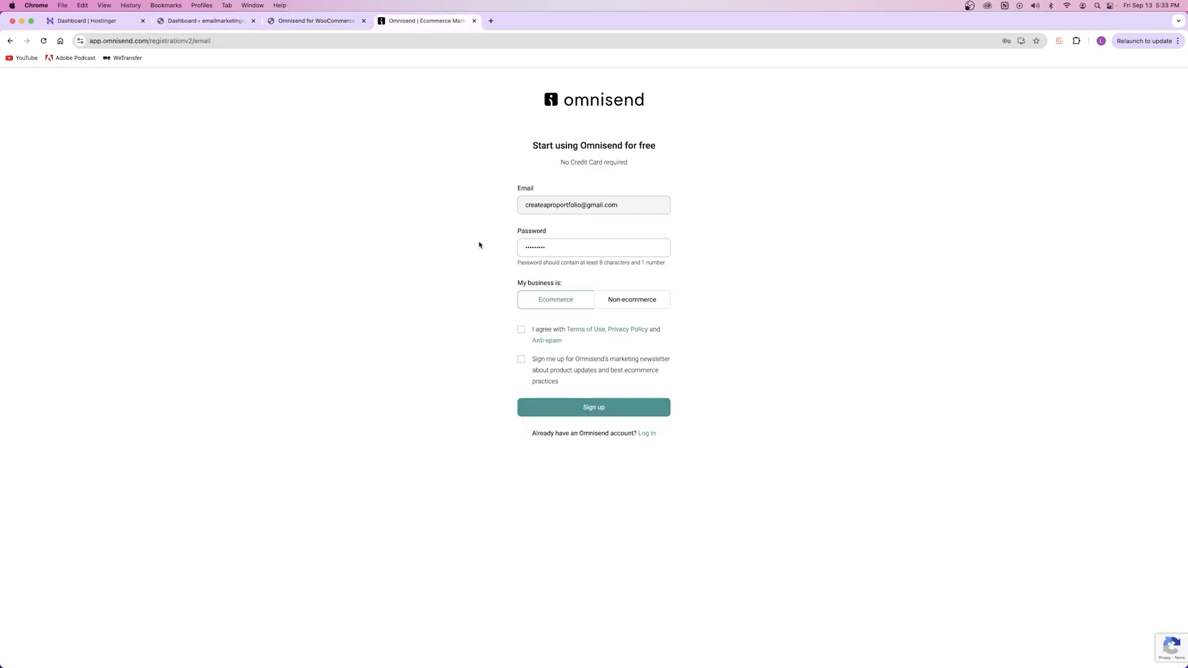
Step: Set the business type to Ecommerce, accept the terms, submit the sign-up form and dismiss the browser's offer to save the password
click(557, 306)
click(521, 330)
click(607, 415)
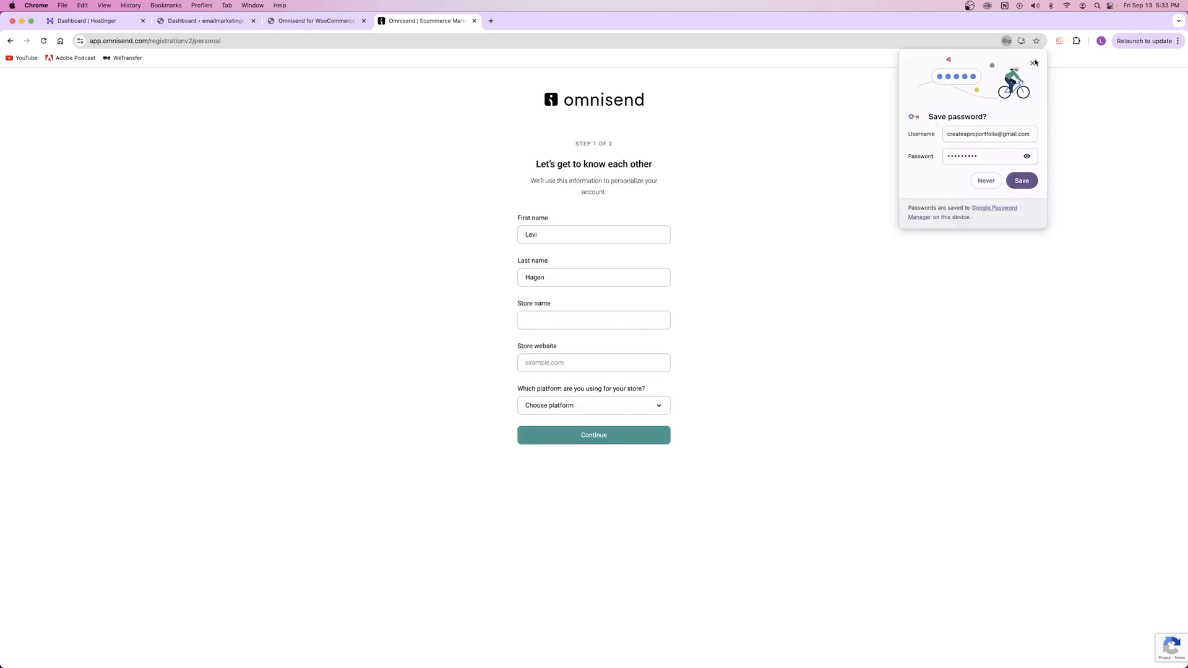
click(1033, 64)
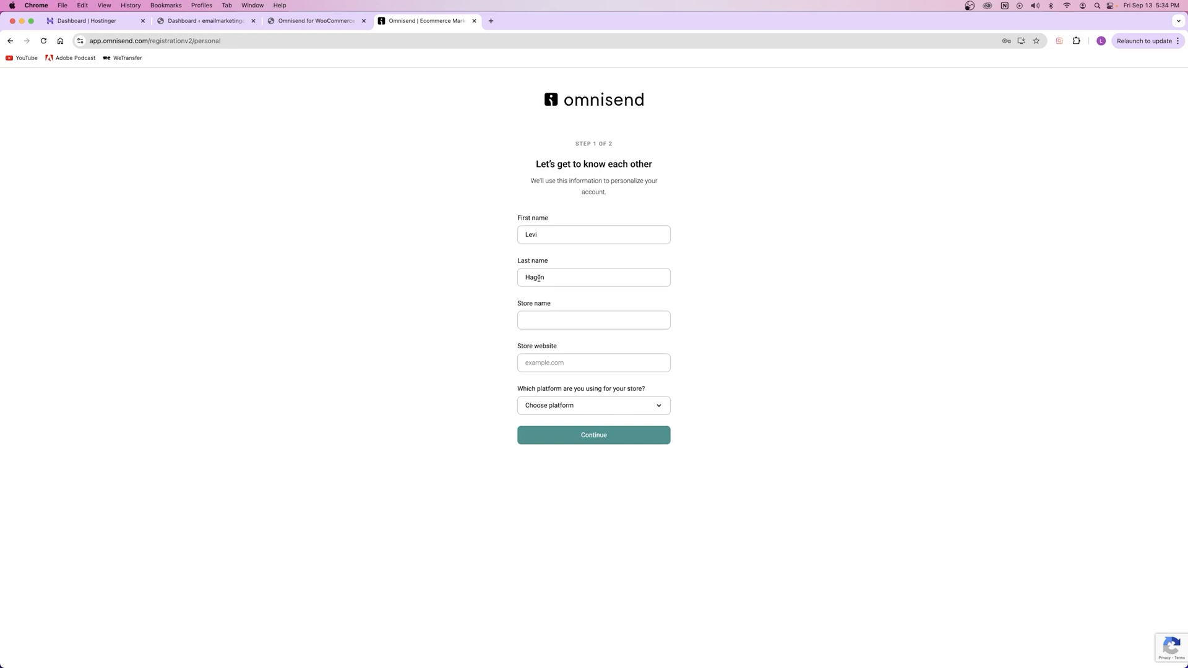
Step: Enter "CAPW Plant Shop" as the store name in the registration form
click(543, 324)
text(CAPW Plant Shop)
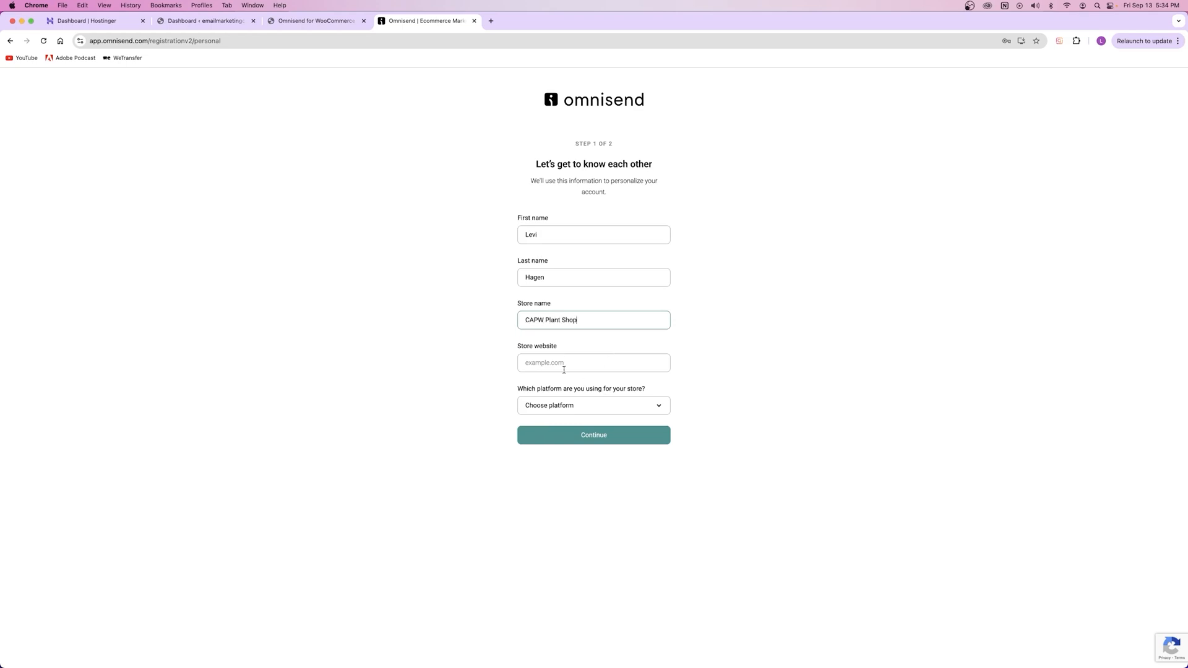
click(557, 365)
Step: Open the WordPress settings in a separate tab and look up the site address in the General and Permalink settings
click(277, 23)
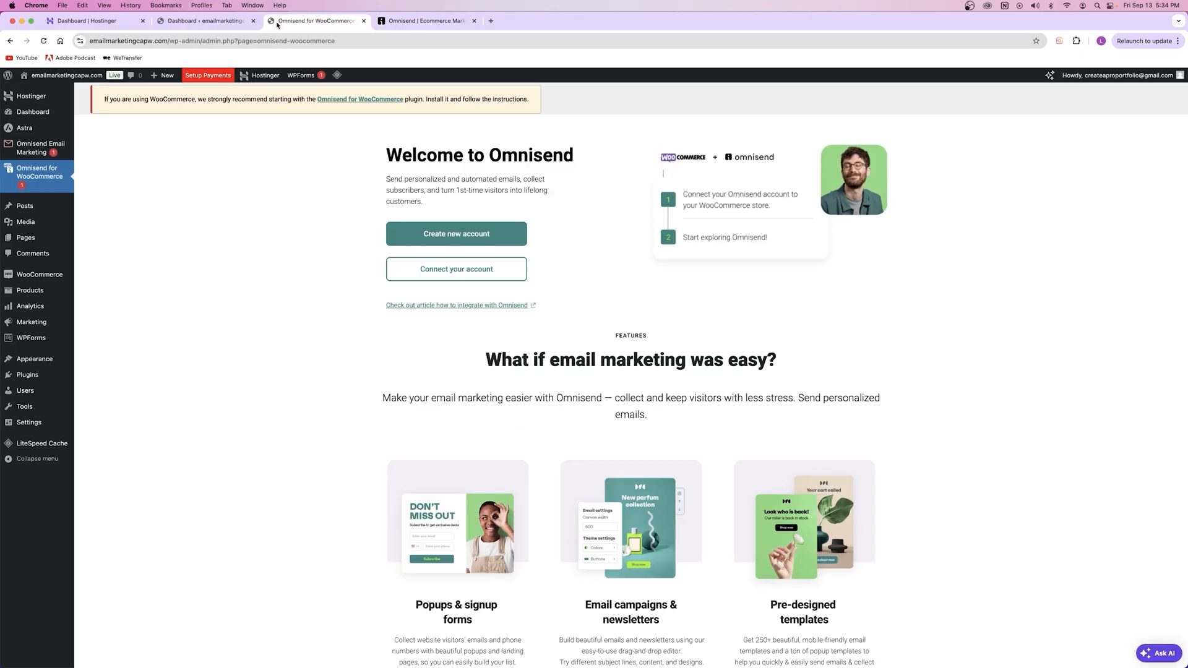
right_click(29, 422)
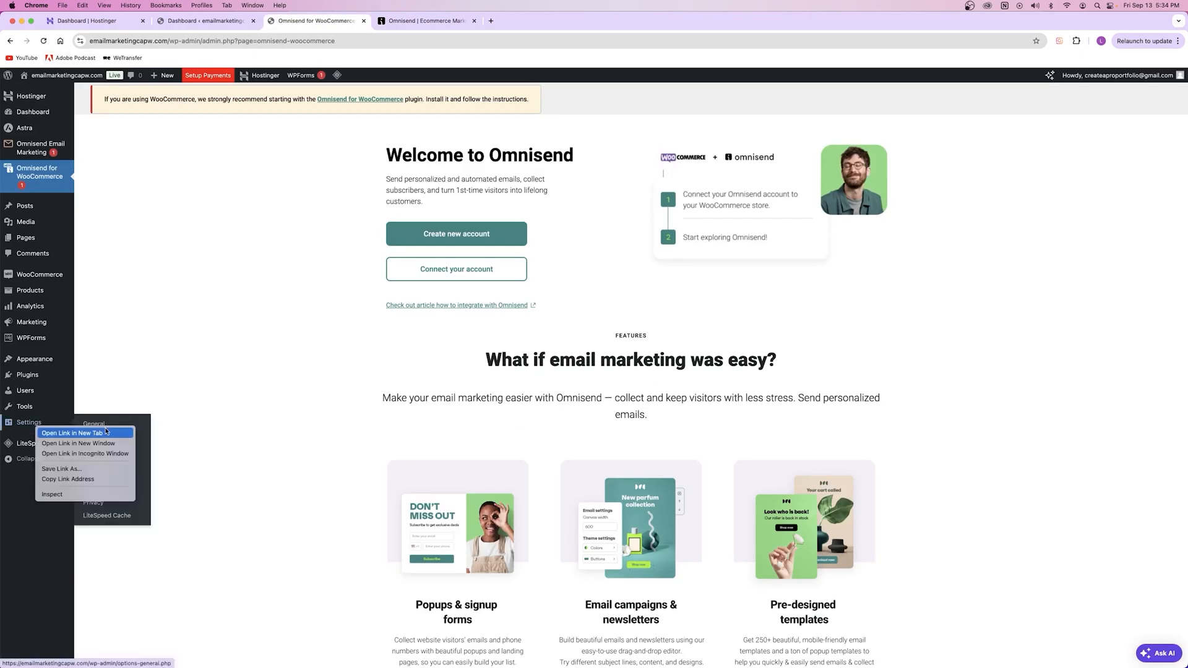
click(62, 428)
click(409, 21)
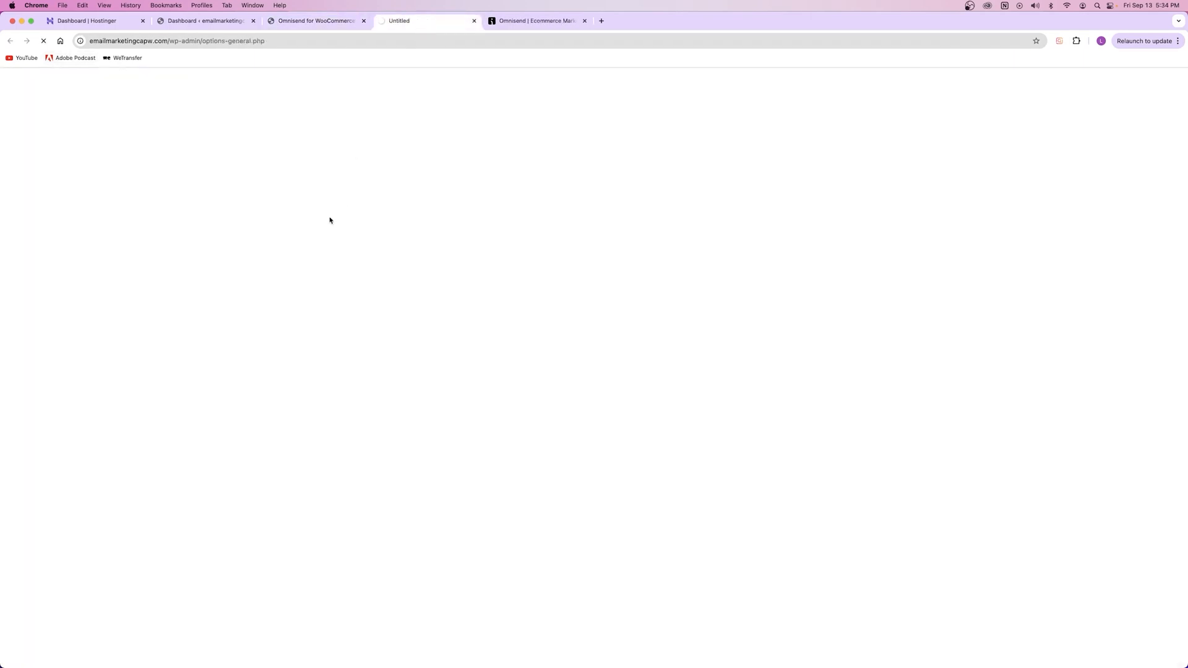
scroll(43, 442, down, 3)
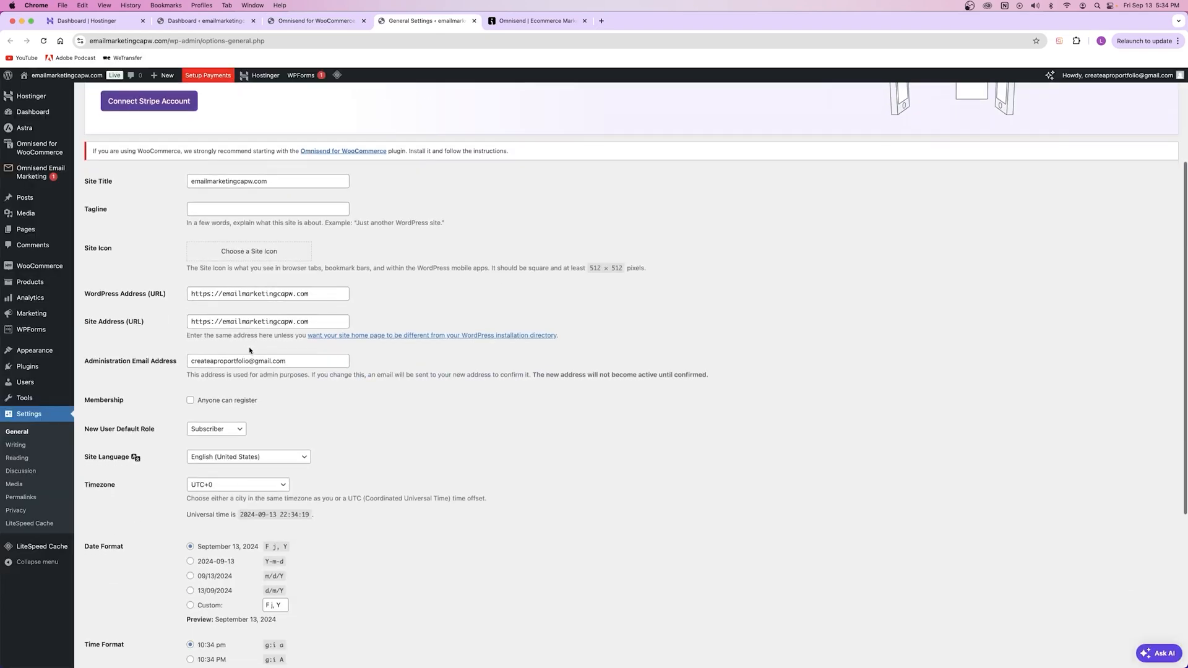
click(20, 497)
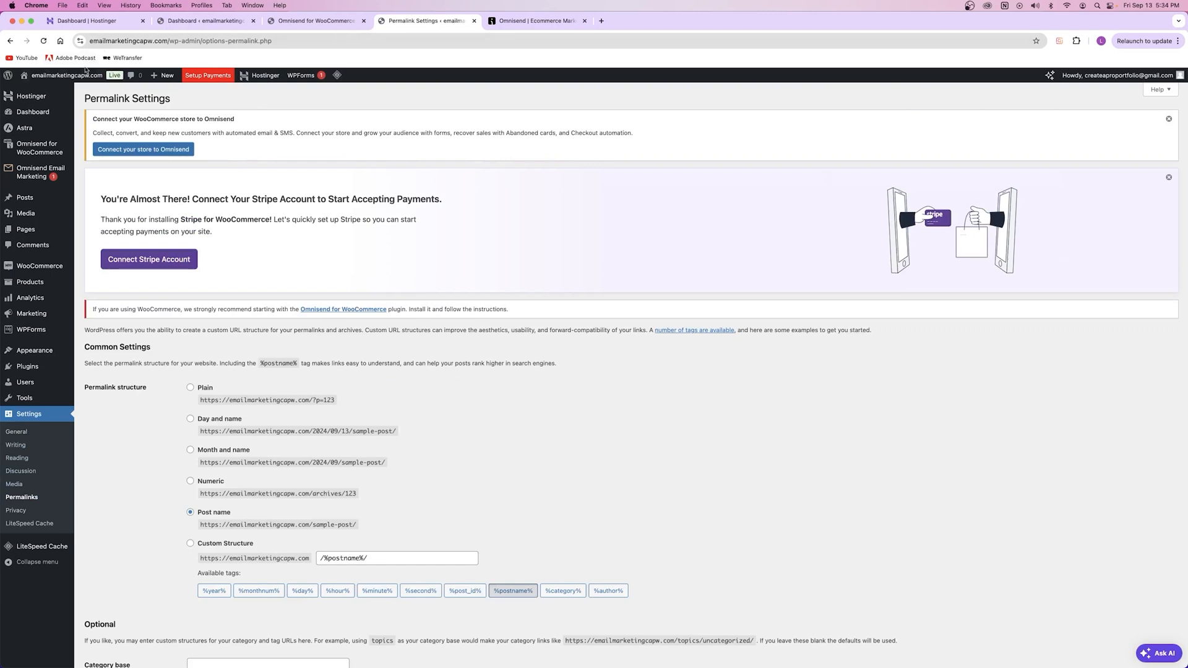
click(37, 91)
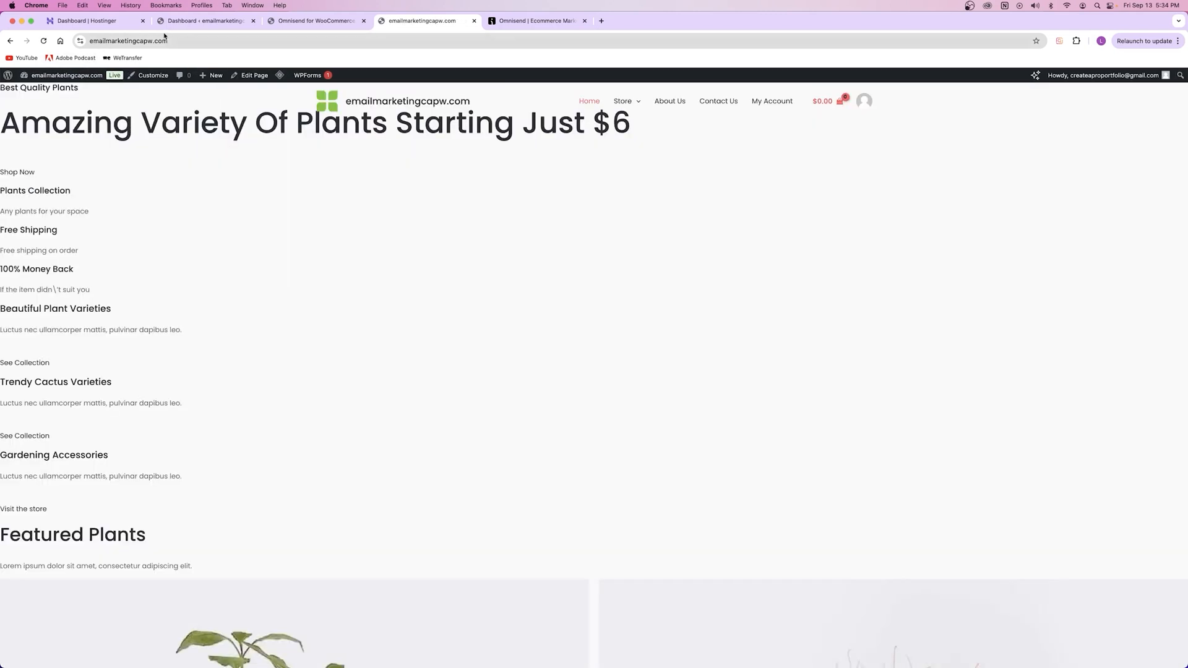
click(199, 41)
drag(199, 42, 86, 41)
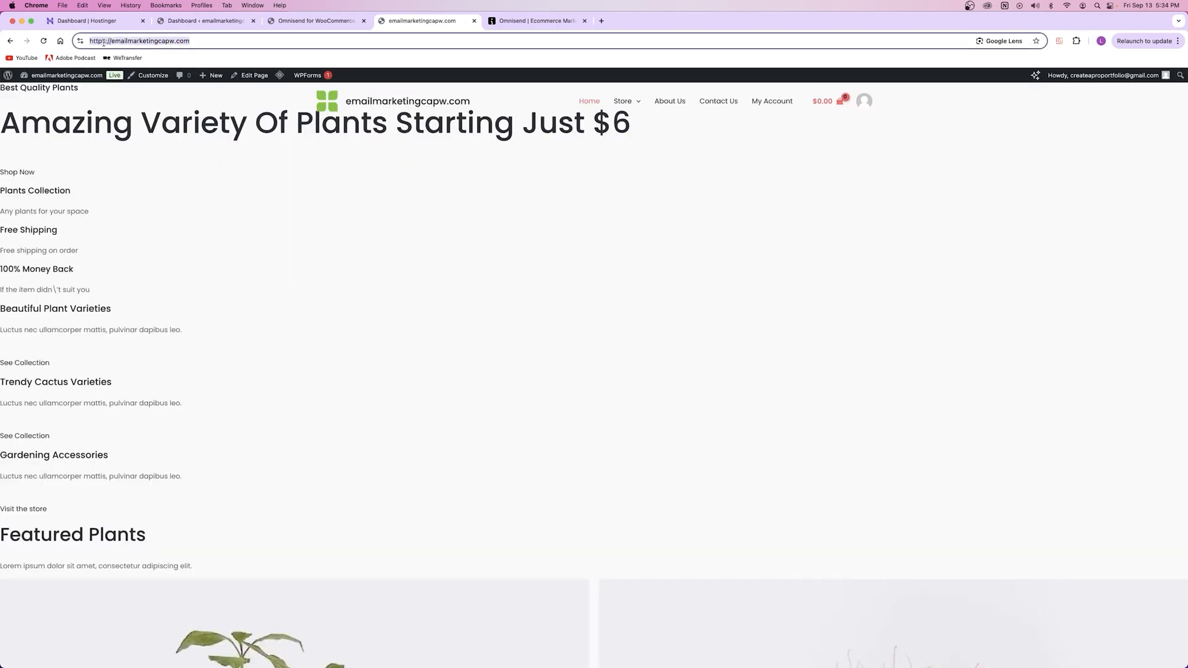
click(206, 21)
mouse_move(44, 78)
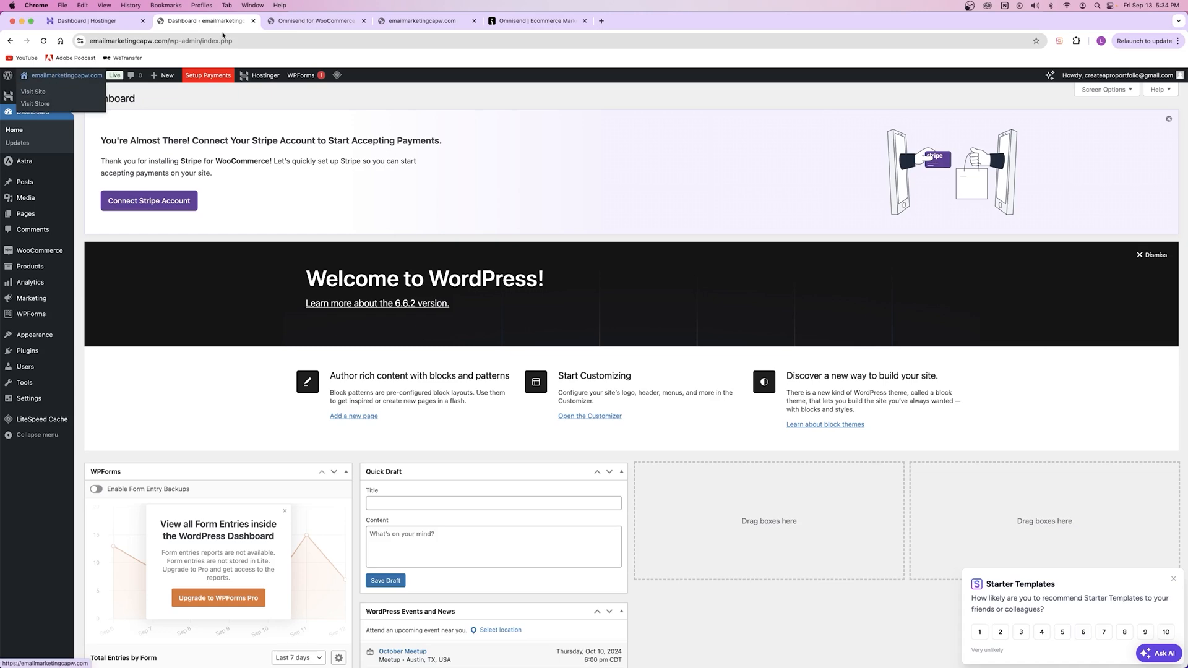
click(404, 21)
click(211, 41)
key(super+a)
key(super+c)
key(super+w)
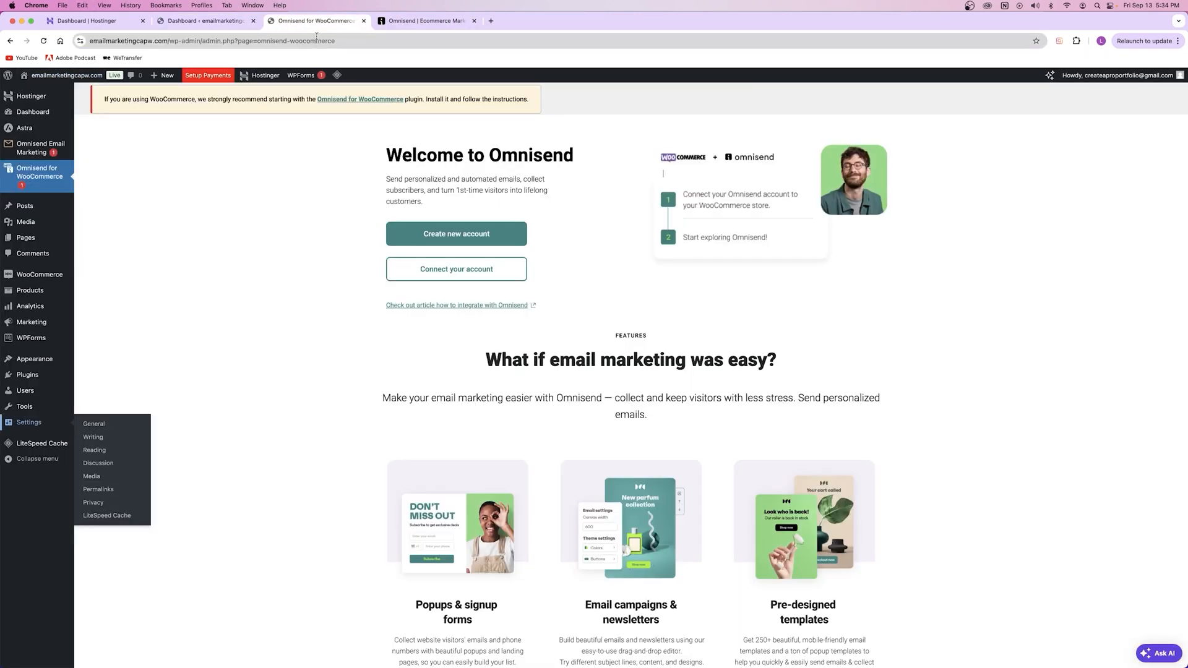
click(364, 21)
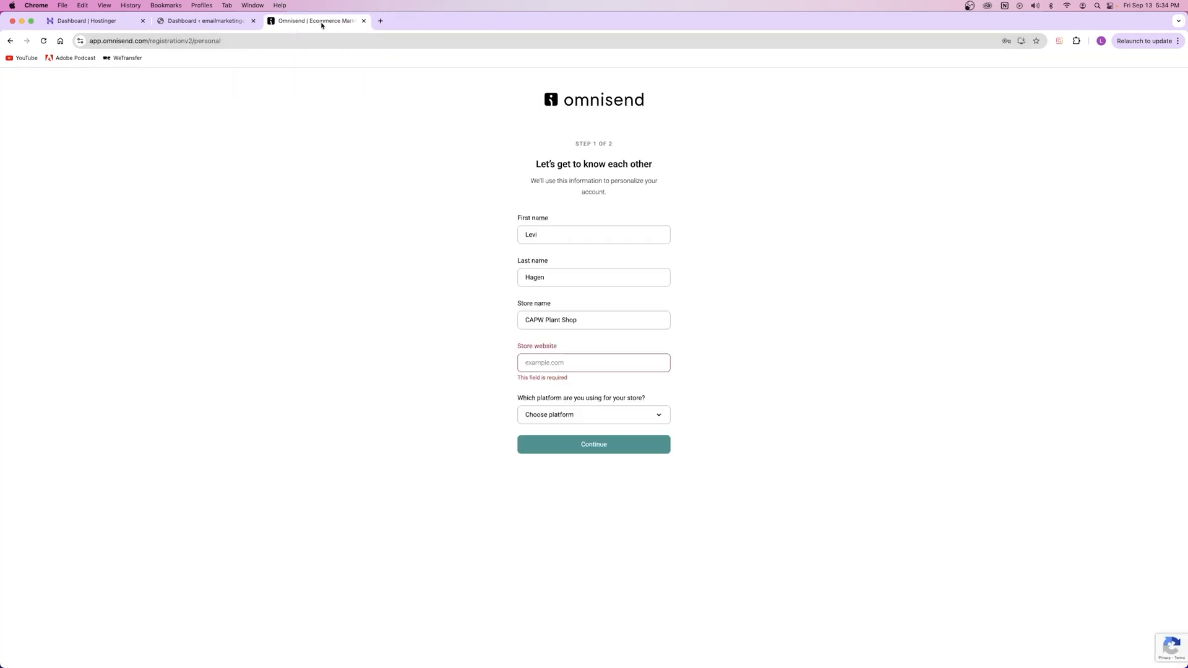
key(super+v)
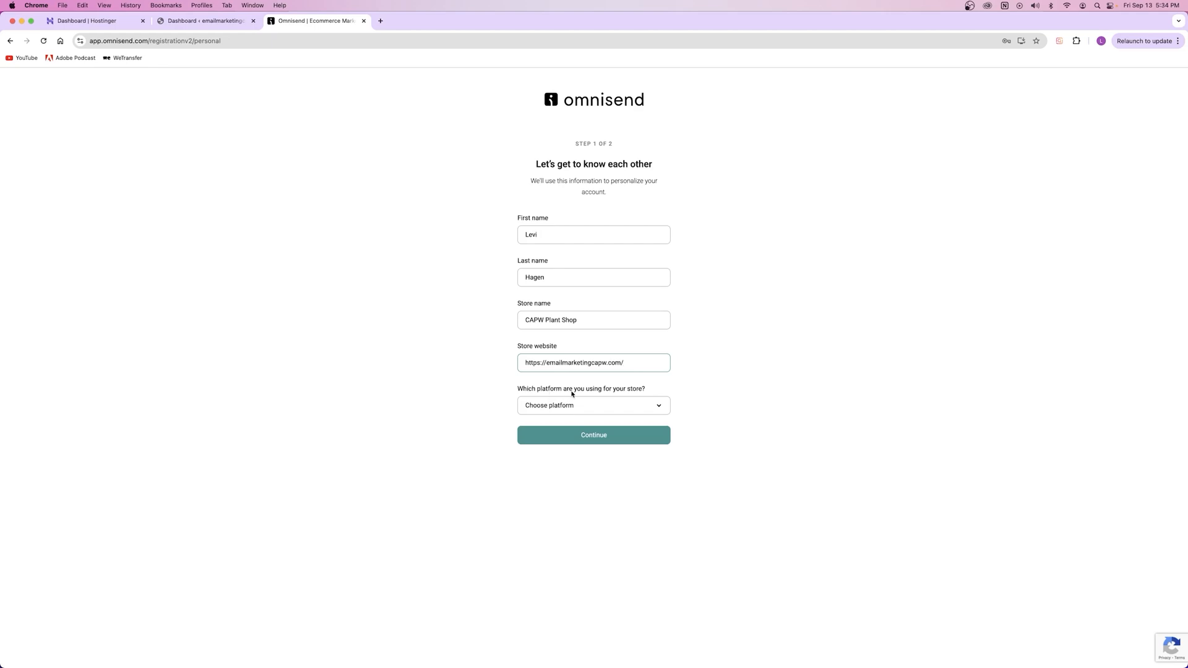
Step: Choose WooCommerce as the store platform and None as the current marketing software, and continue to the business address form
click(554, 407)
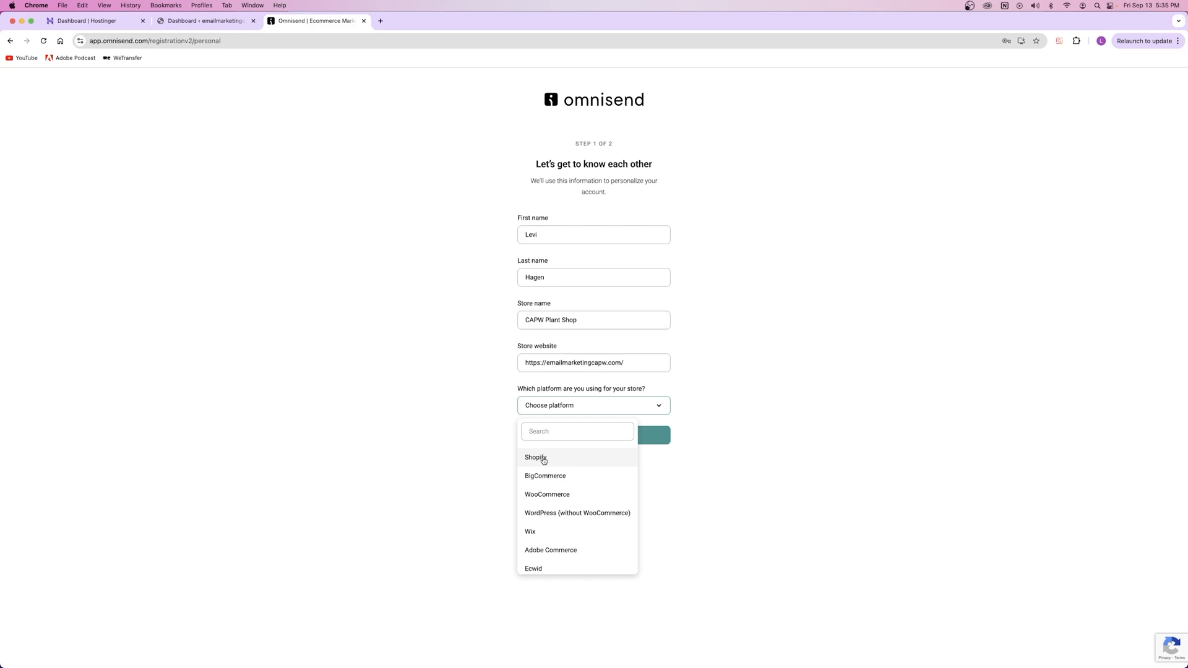
click(559, 493)
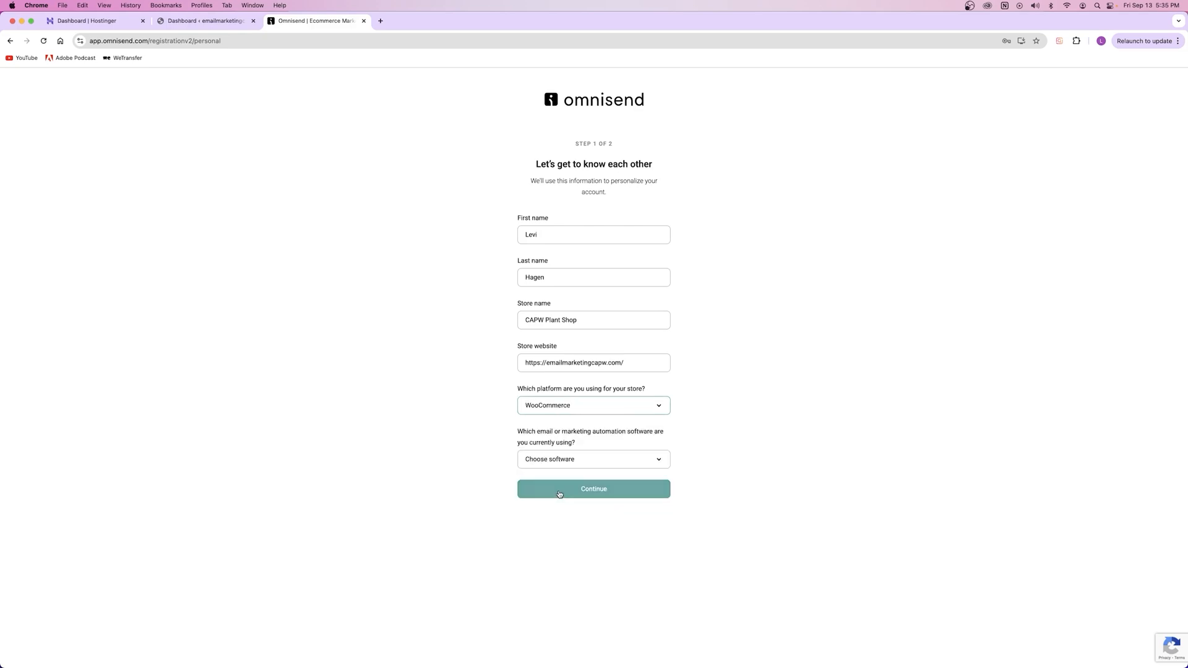
click(563, 460)
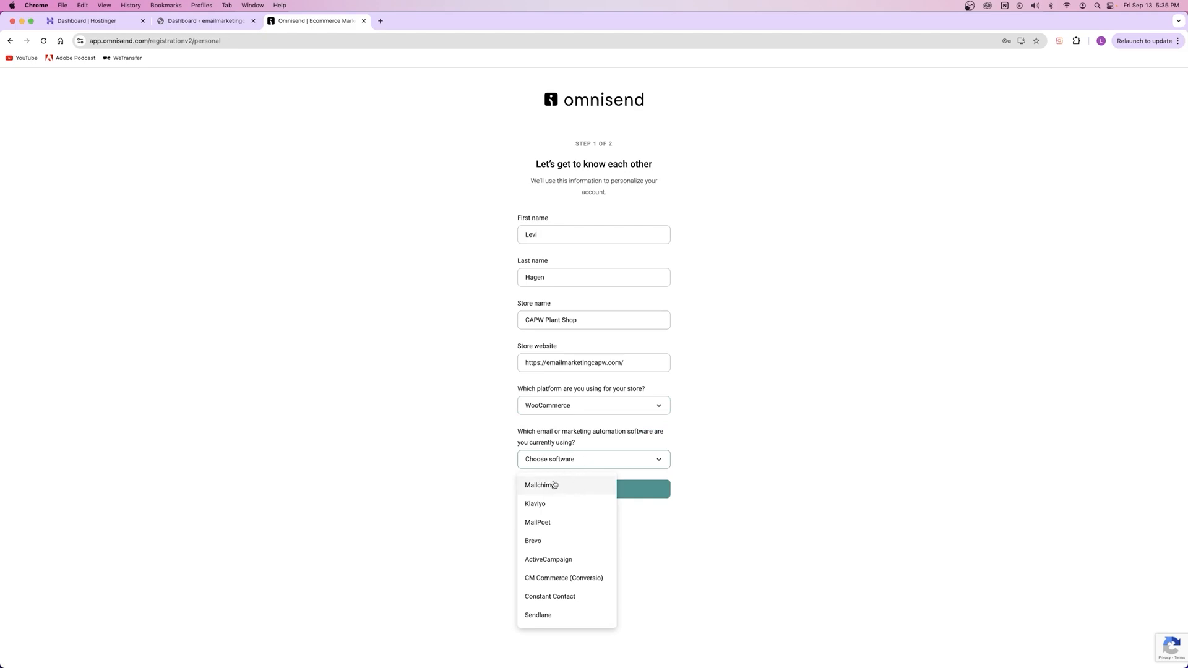
scroll(553, 555, down, 3)
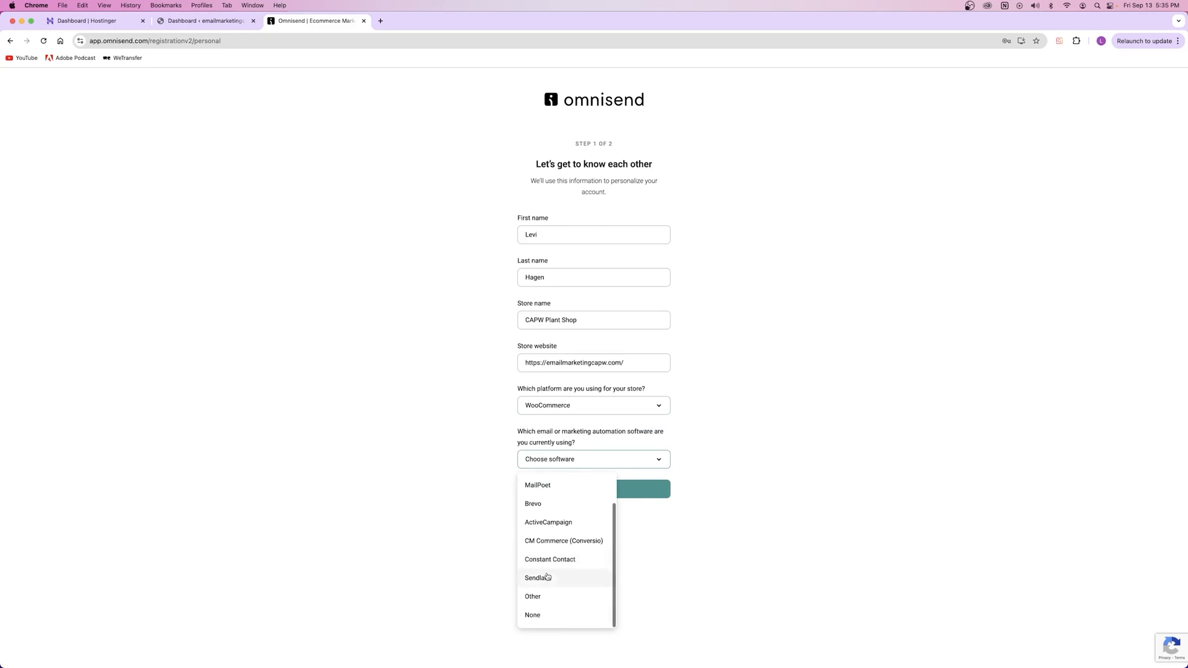
click(549, 617)
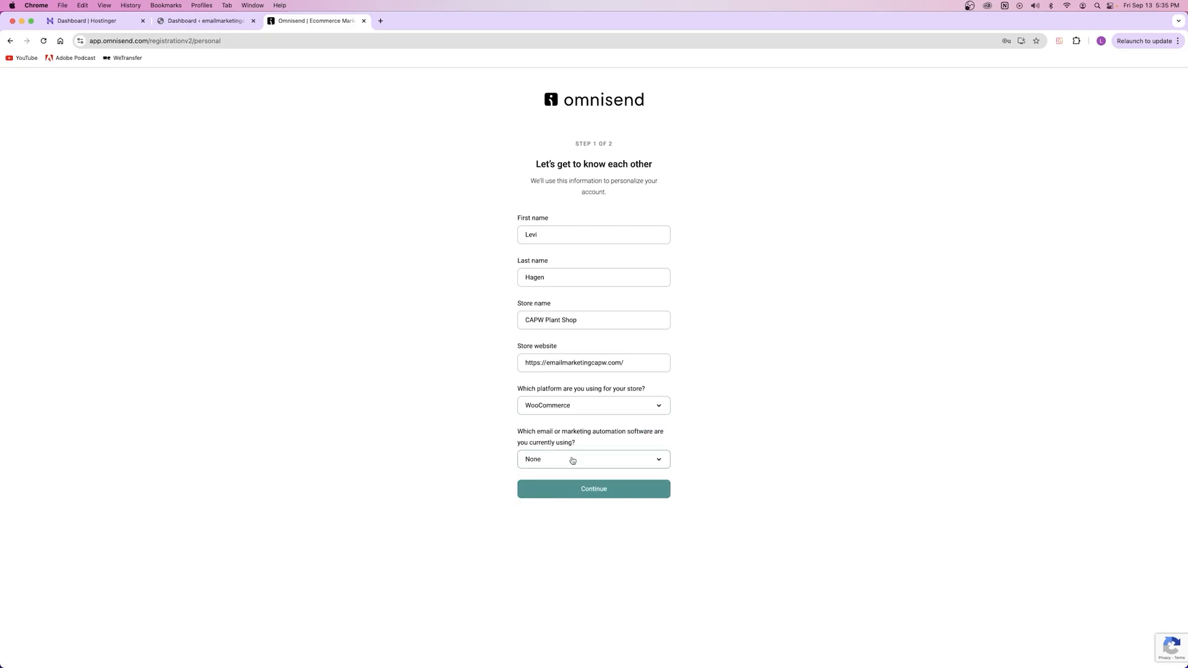
click(602, 482)
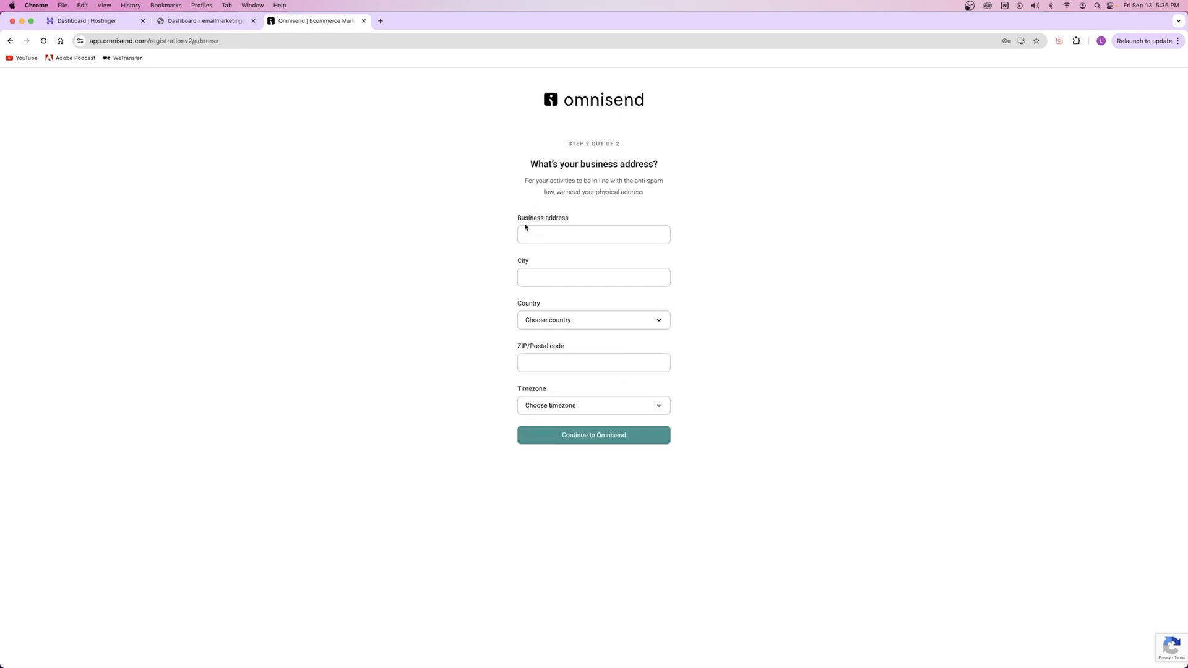
Step: Fill in the business street address and city, and select United States as the country
click(553, 239)
text(12345 example st)
text(Austin)
click(549, 321)
scroll(554, 421, down, 3)
scroll(553, 371, up, 3)
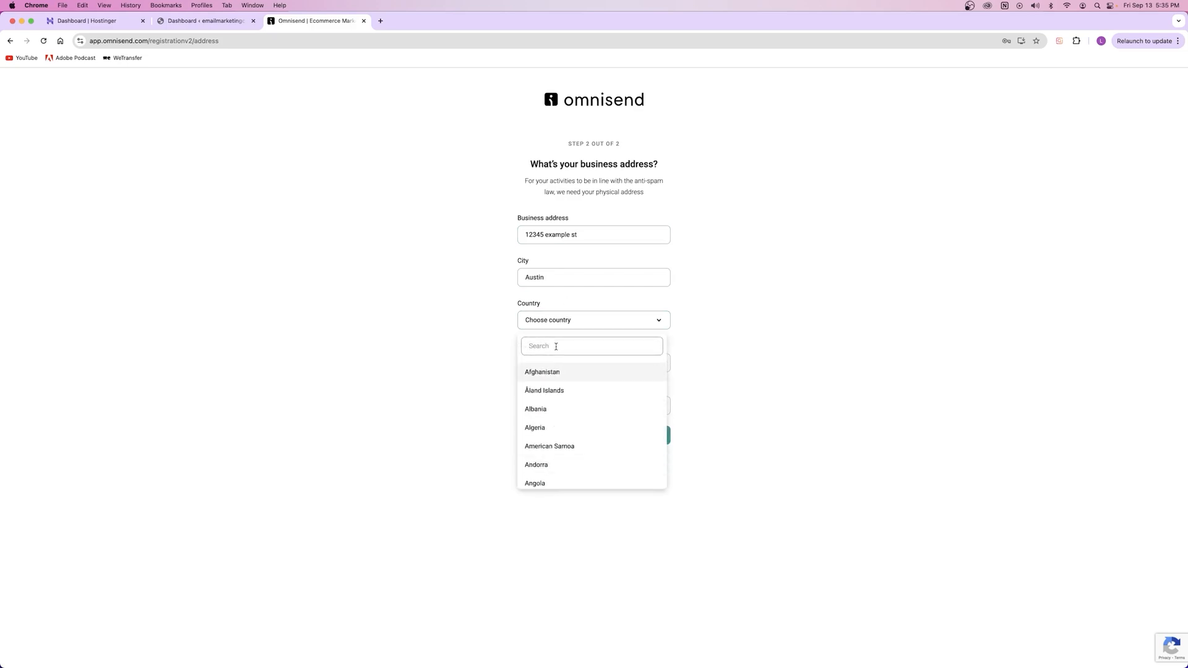
text(united)
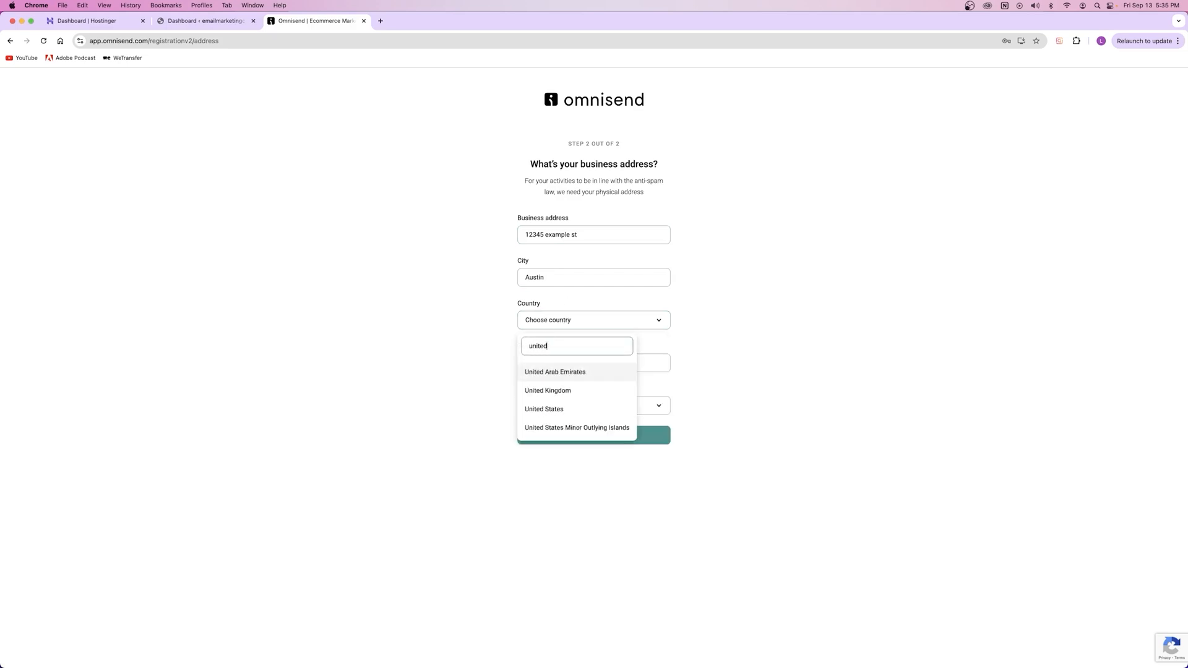
click(576, 409)
Step: Enter the business ZIP code and select Texas as the state
click(576, 406)
text(78610)
click(628, 437)
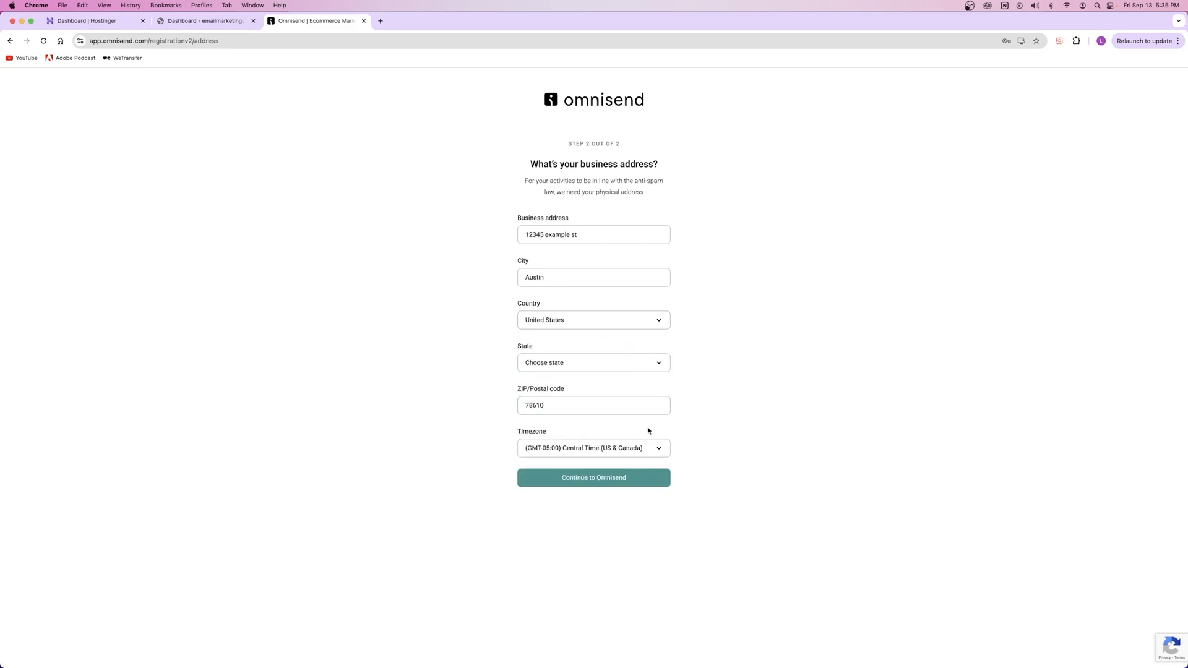
click(572, 365)
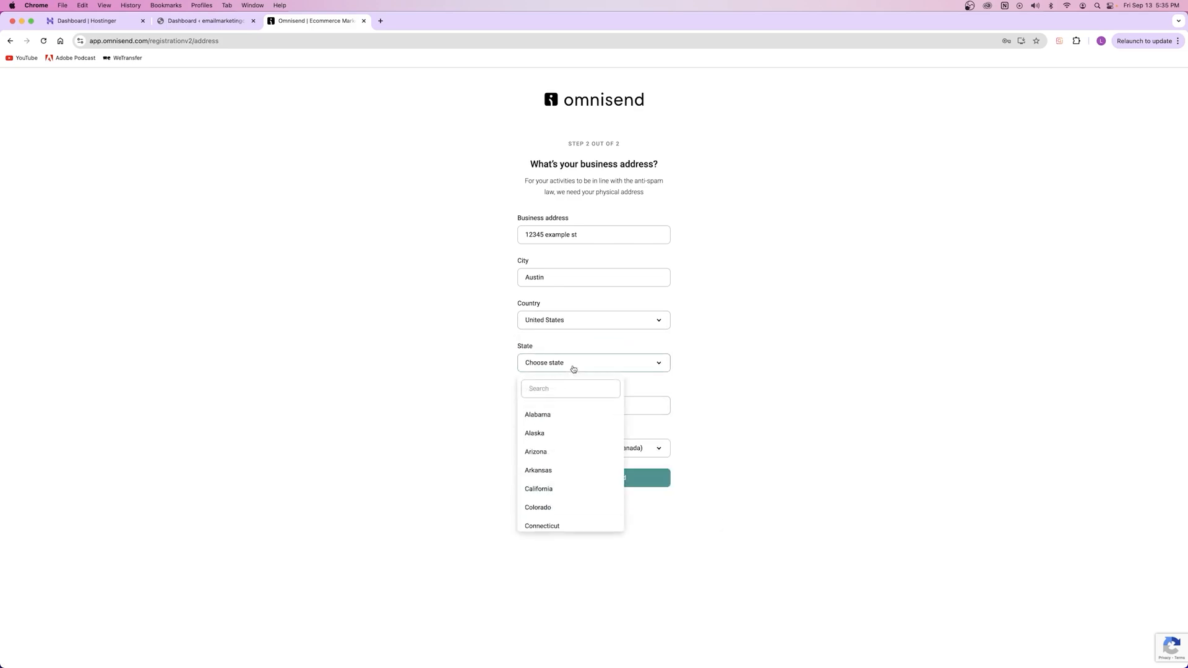
text(t)
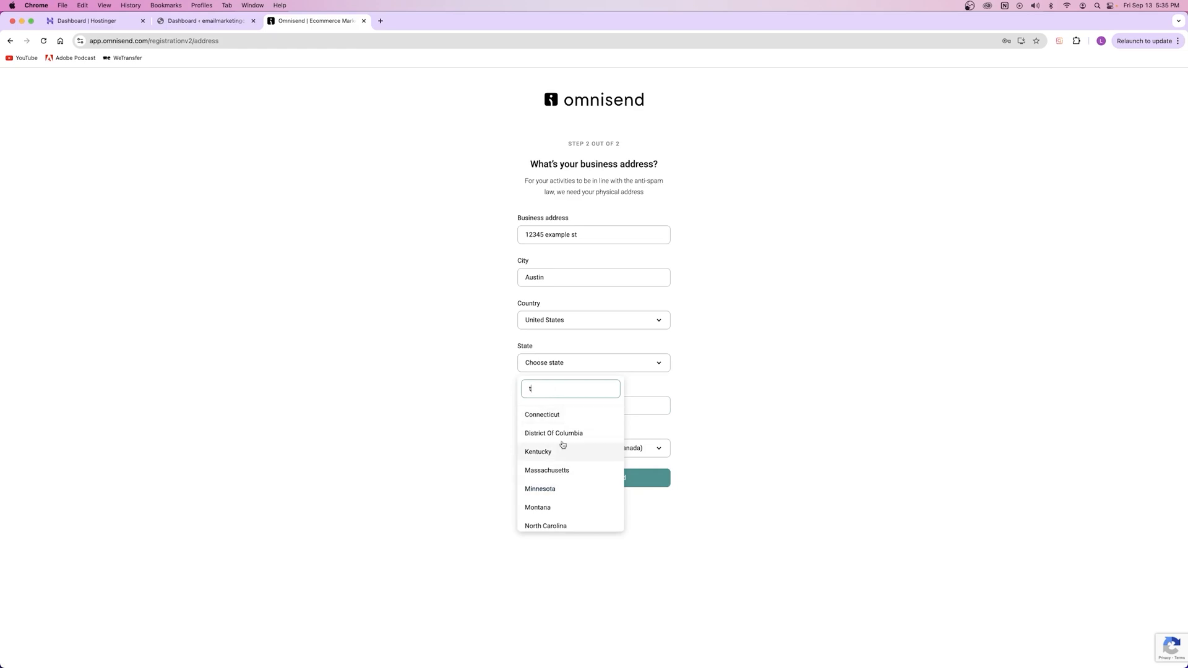
text(ex)
key(Return)
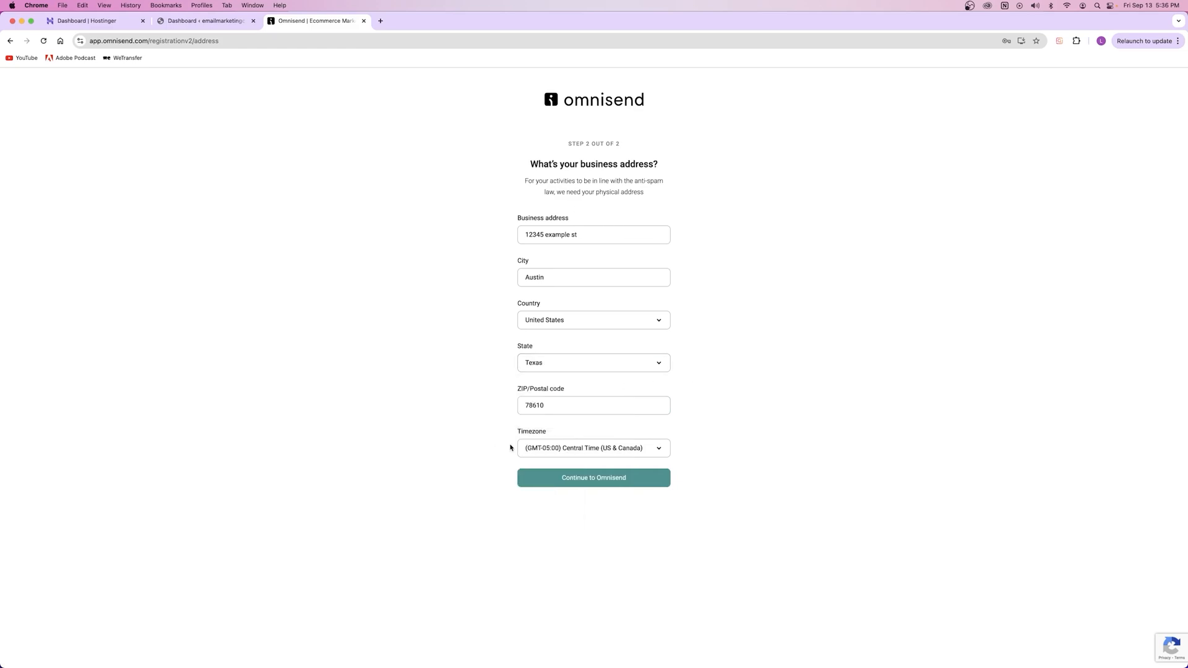
Step: Submit the business address to complete the Omnisend registration and switch back to the WordPress dashboard
drag(560, 164, 658, 164)
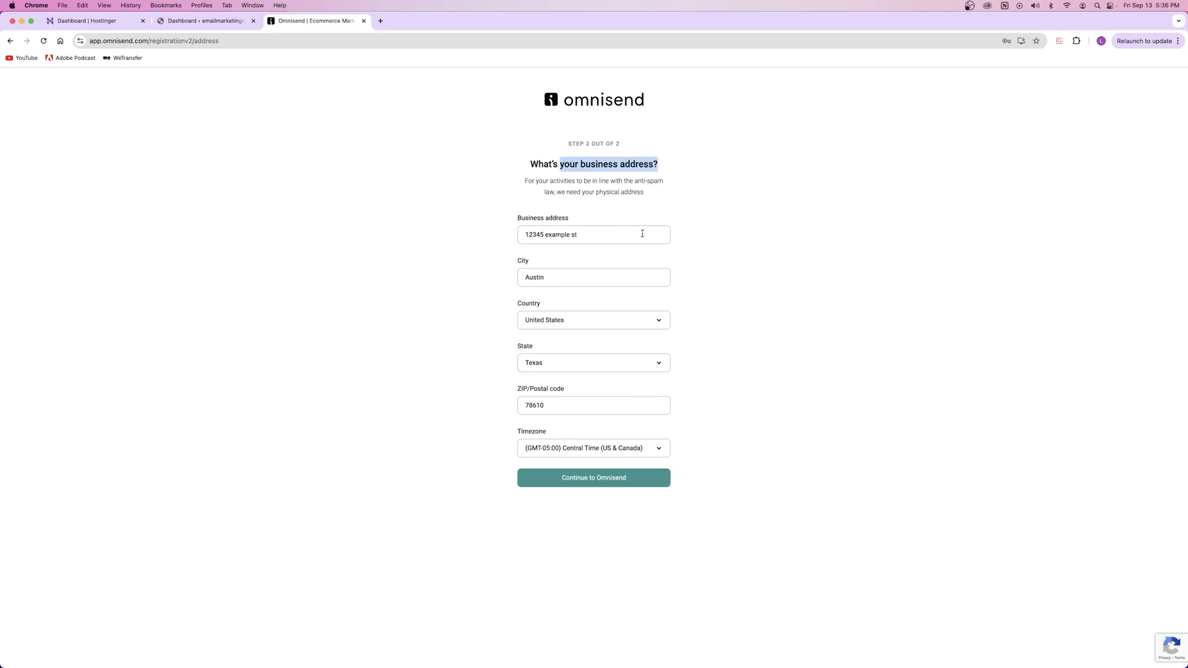
click(607, 165)
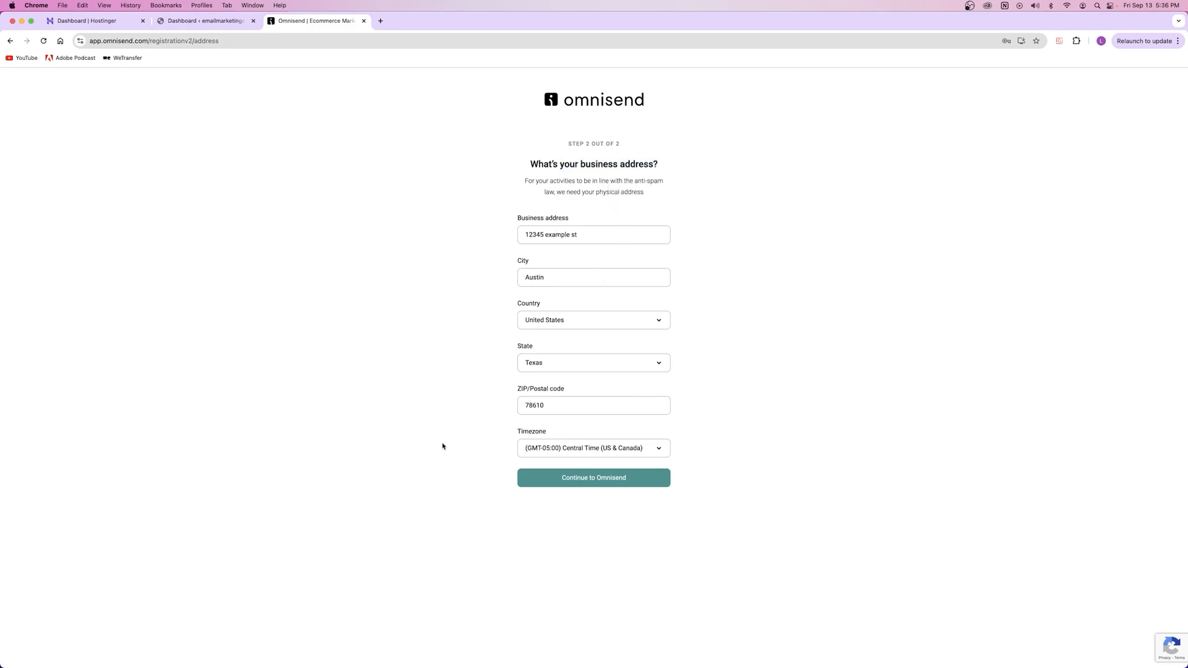
click(593, 479)
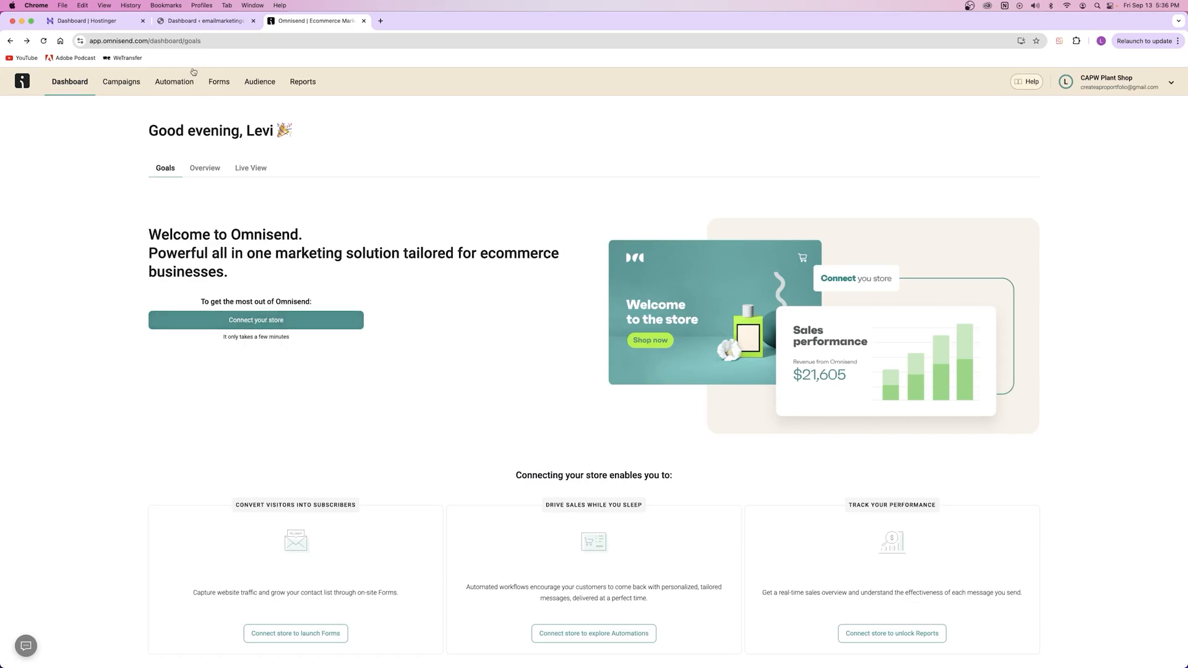
click(187, 23)
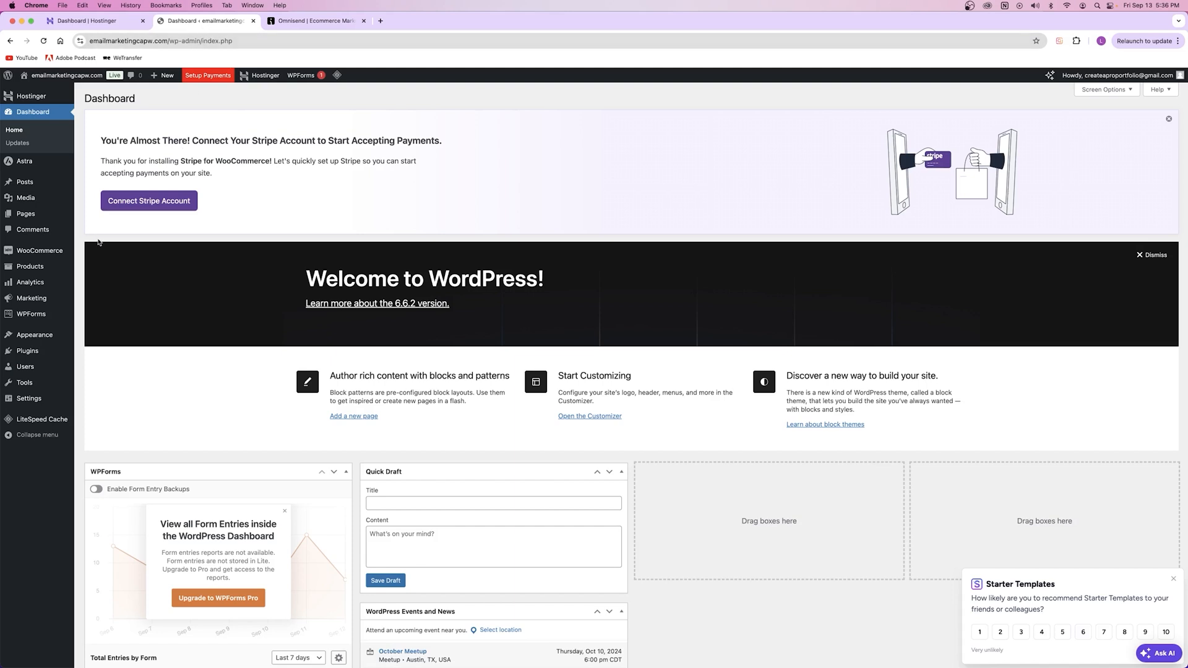
Step: Open the Omnisend for WooCommerce plugin page and start connecting the existing Omnisend account
click(22, 213)
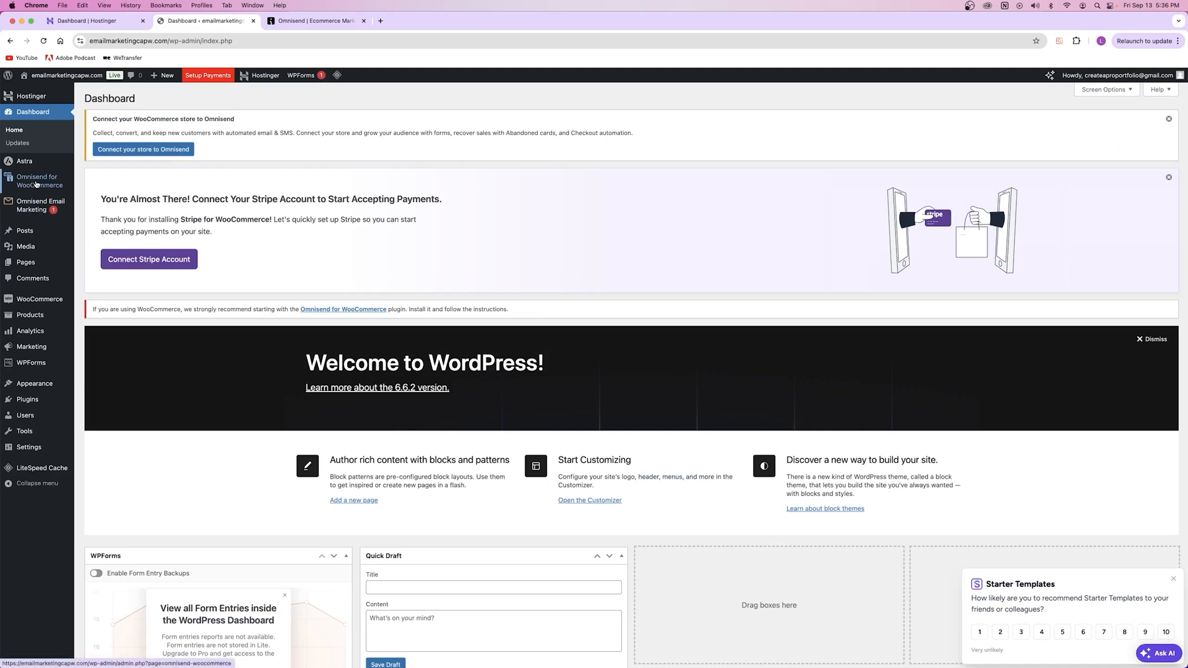
click(36, 184)
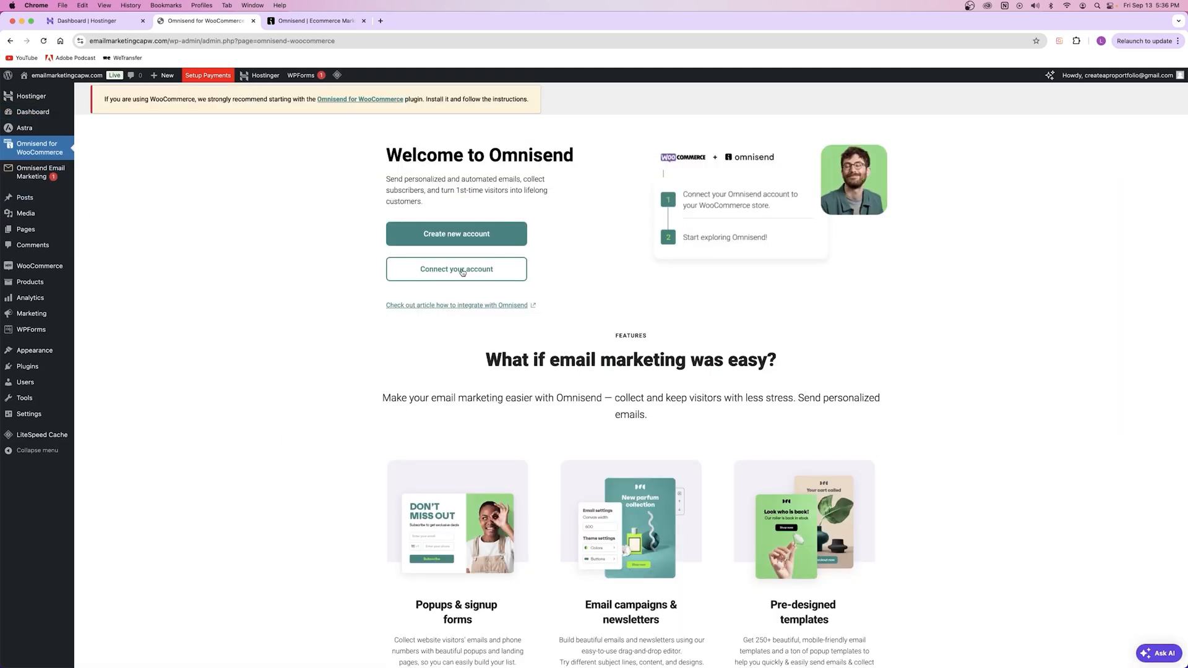
click(462, 270)
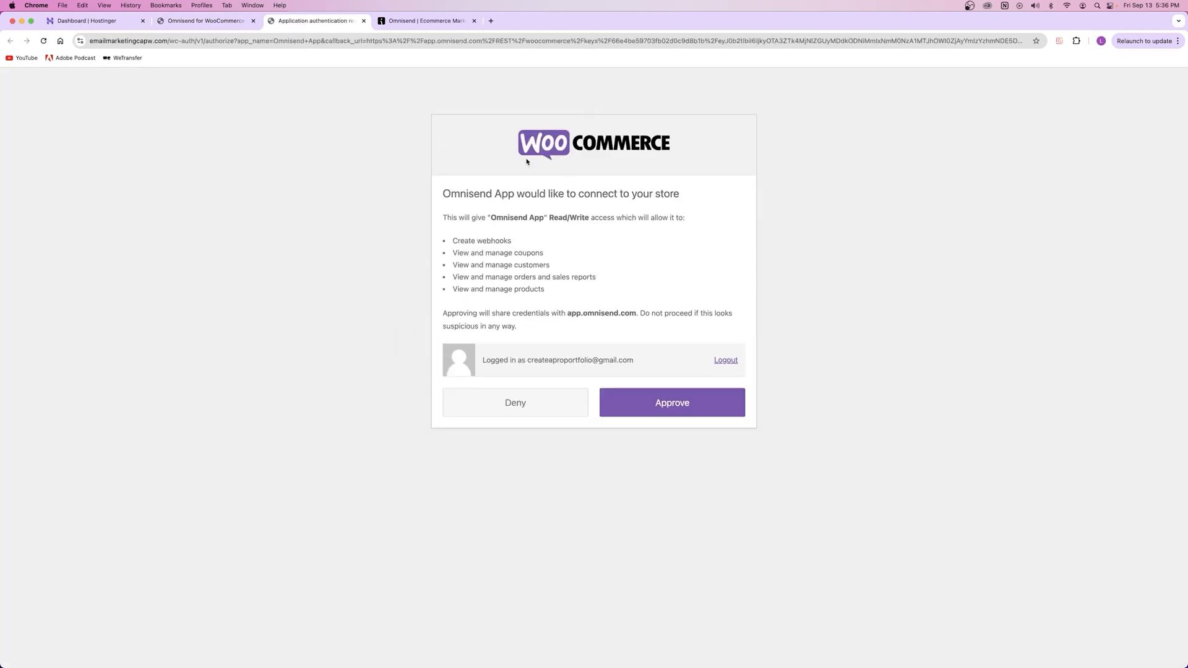
Step: Approve the Omnisend App's read/write access to the WooCommerce store
drag(527, 362, 638, 364)
click(581, 357)
click(402, 28)
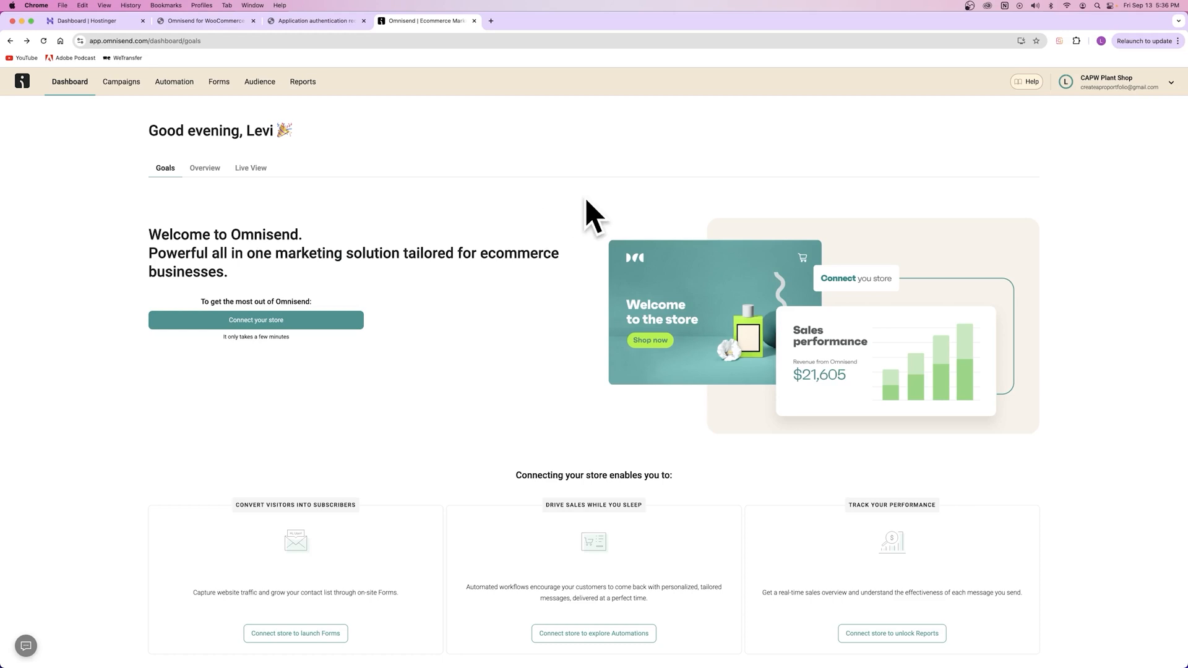
click(317, 21)
click(677, 412)
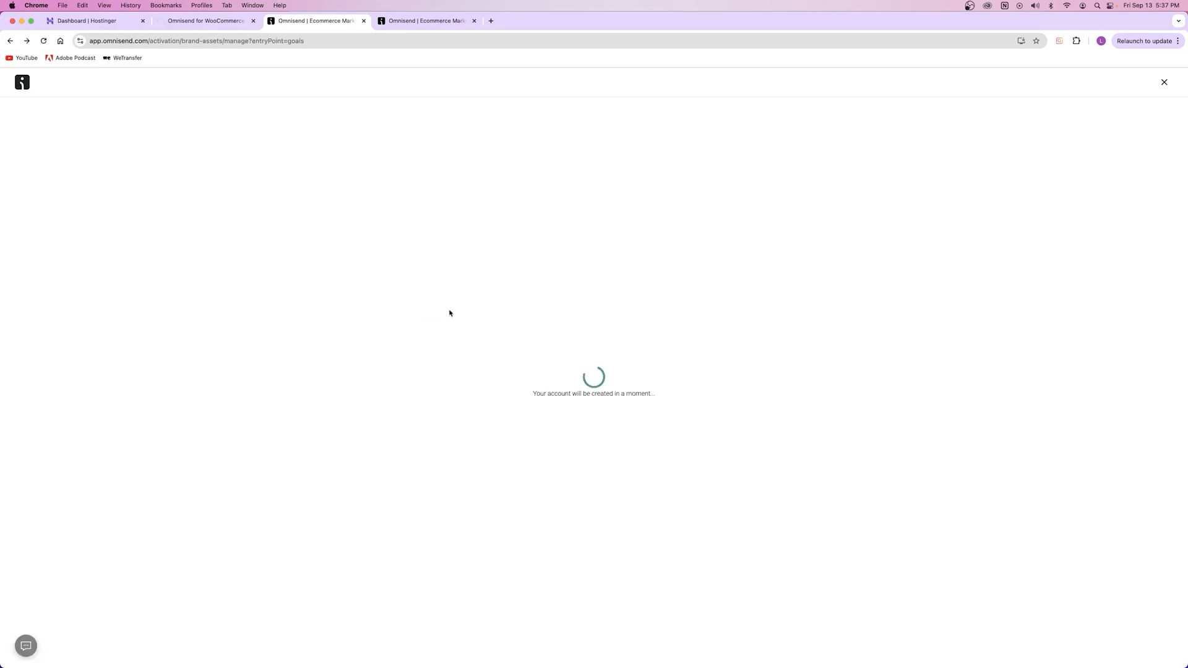
Step: Check the connection status and brand name on the Omnisend for WooCommerce page, and return to Omnisend
click(180, 24)
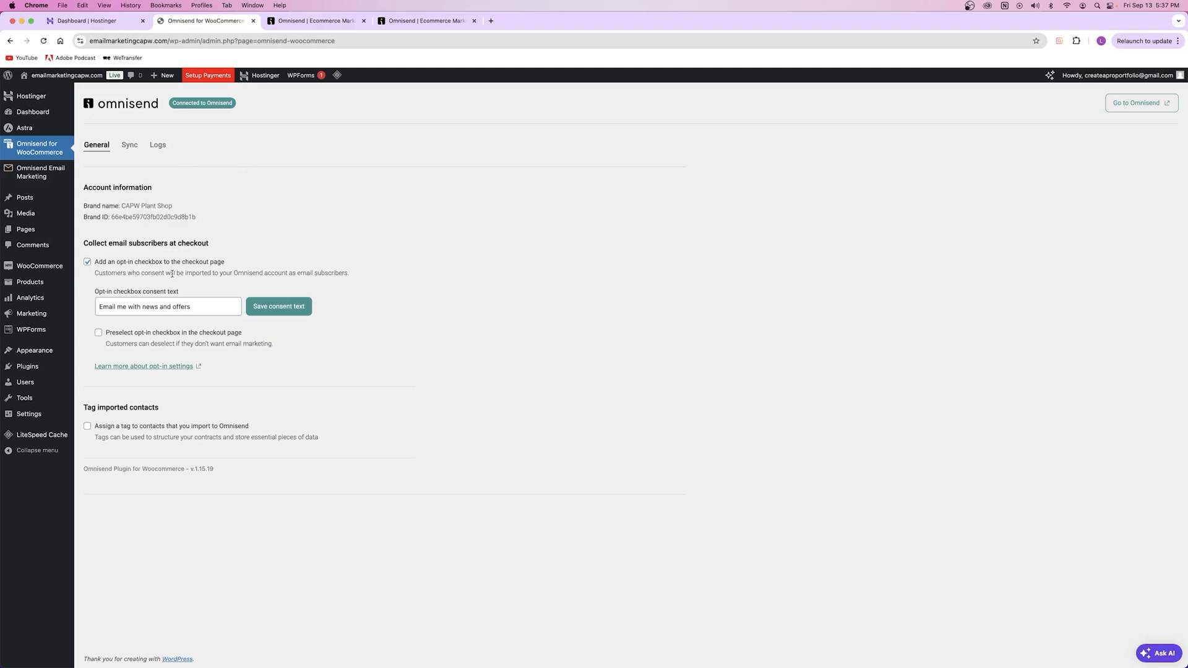
drag(123, 207, 173, 207)
key(ctrl+Tab)
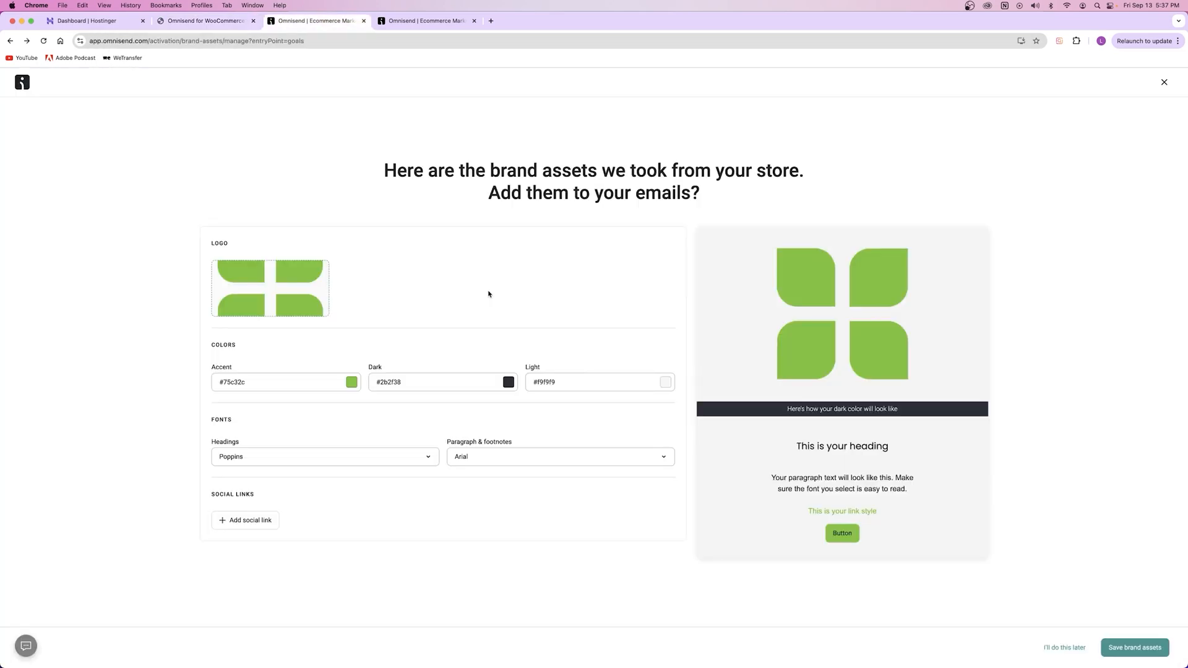
Step: Close the duplicate Omnisend tab and check the plugin page and the brand assets taken from the store
click(455, 23)
click(474, 21)
click(207, 21)
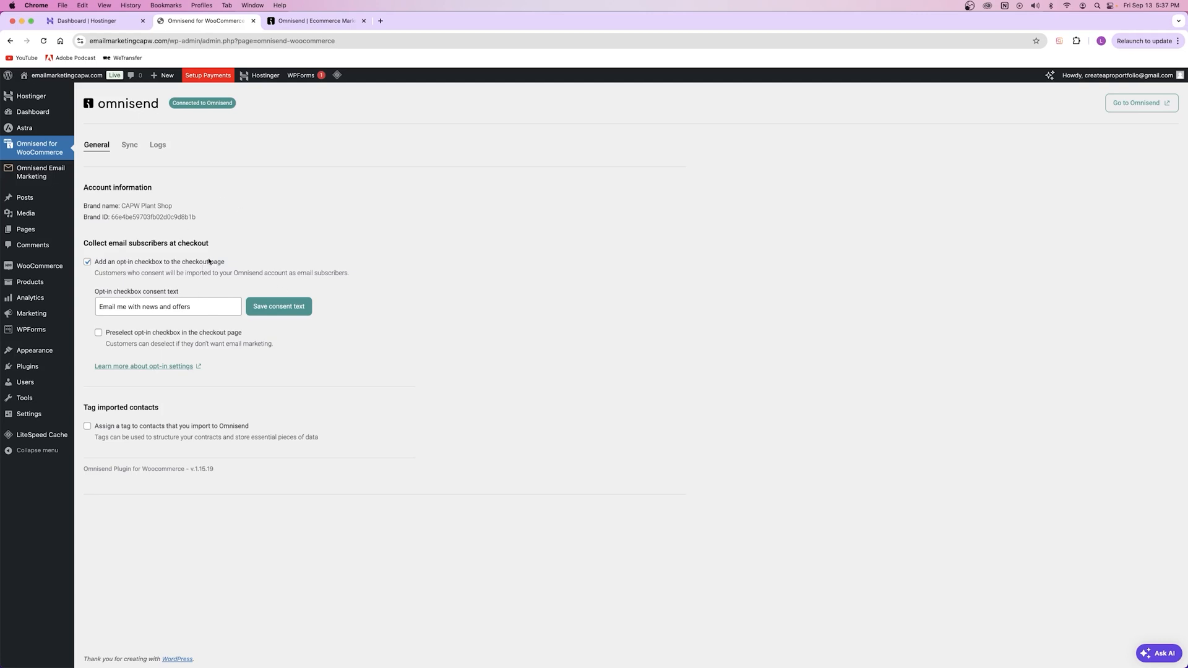
click(303, 25)
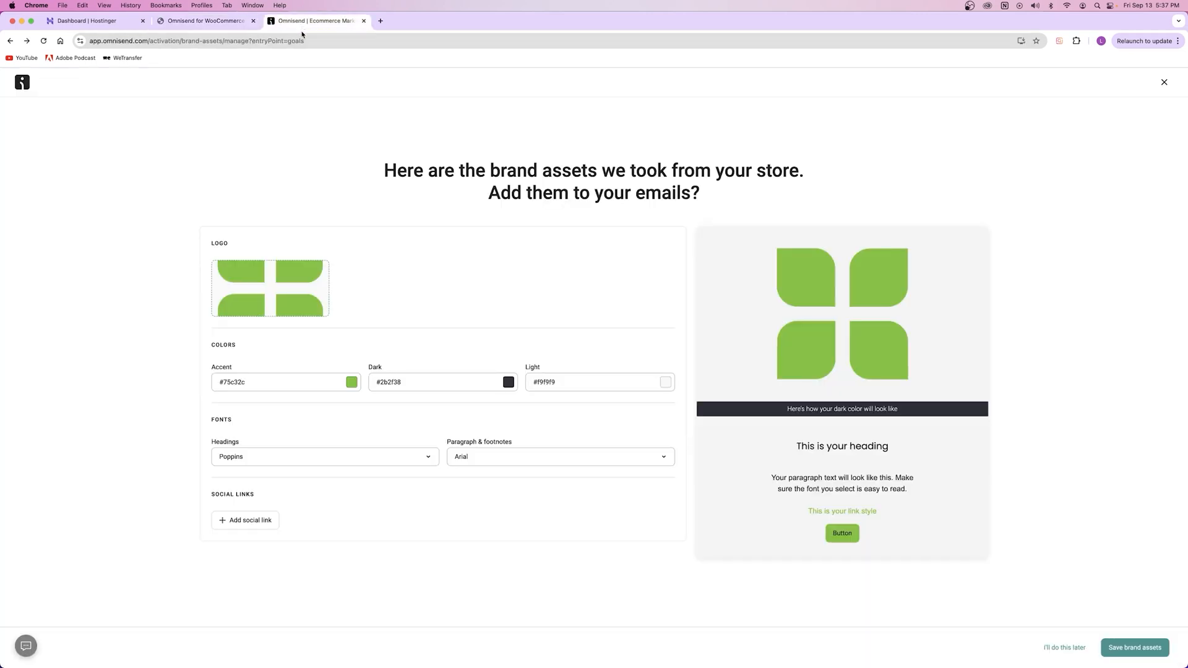
mouse_move(288, 307)
Step: Open the store's live home page in a new browser window from the WordPress admin
click(204, 21)
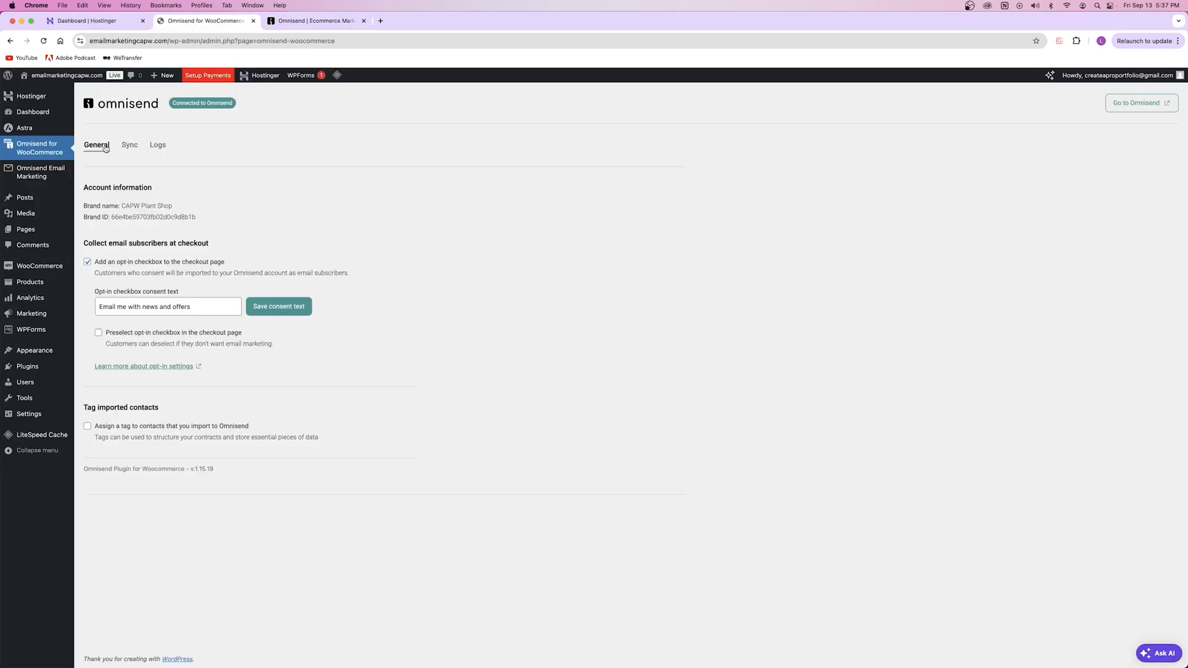
right_click(56, 75)
click(77, 85)
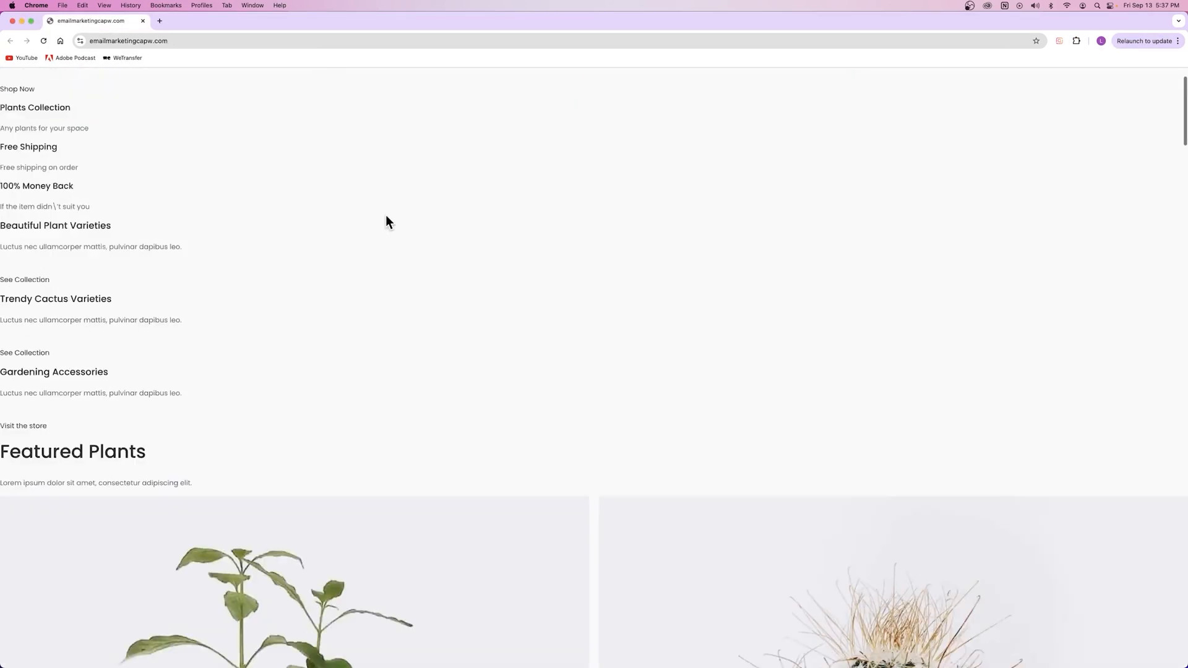
key(super+shift+n)
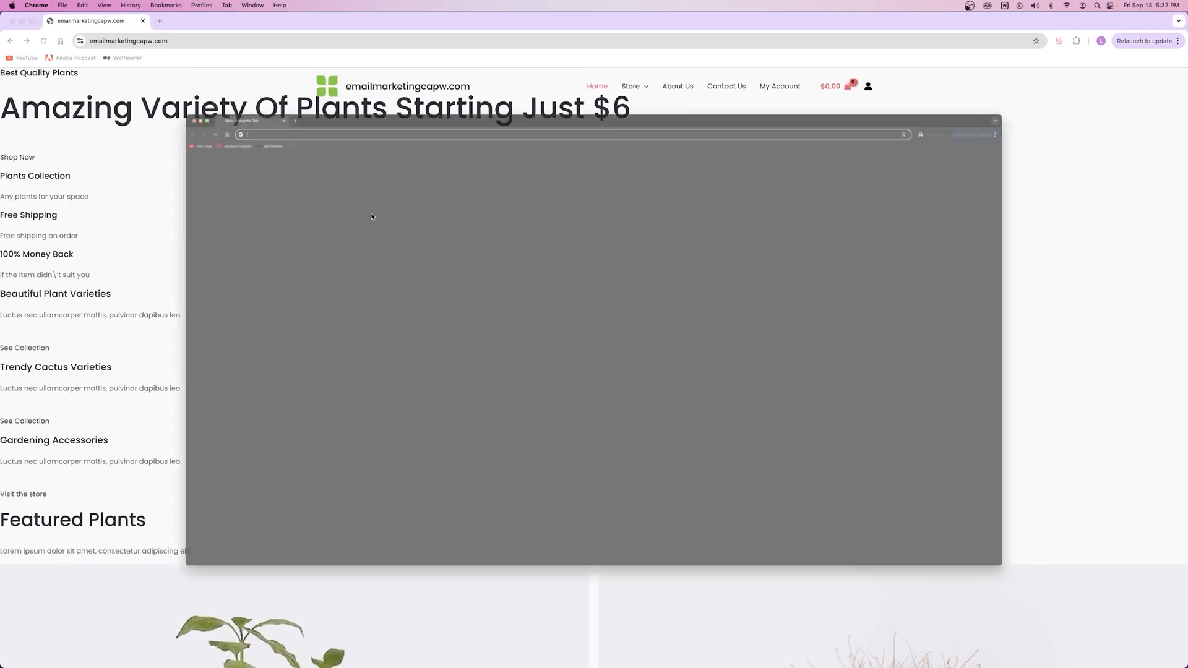
click(13, 20)
Step: Empty the cache and hard reload the store's home page using the developer tools, and close them
right_click(266, 240)
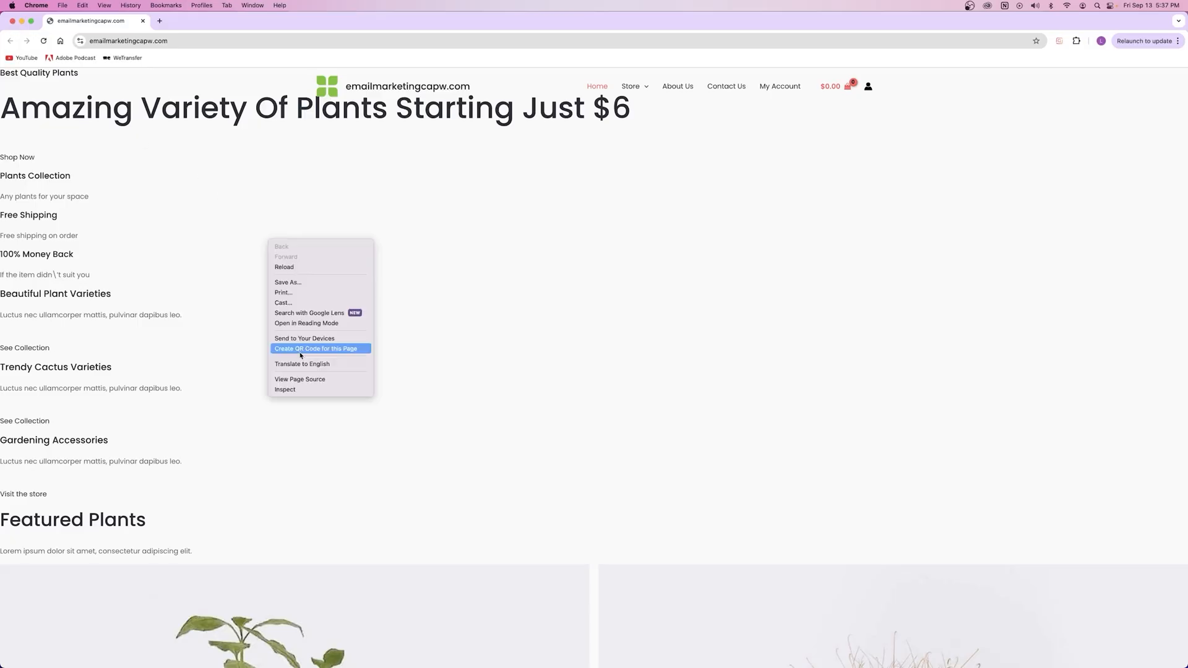
click(291, 388)
right_click(43, 42)
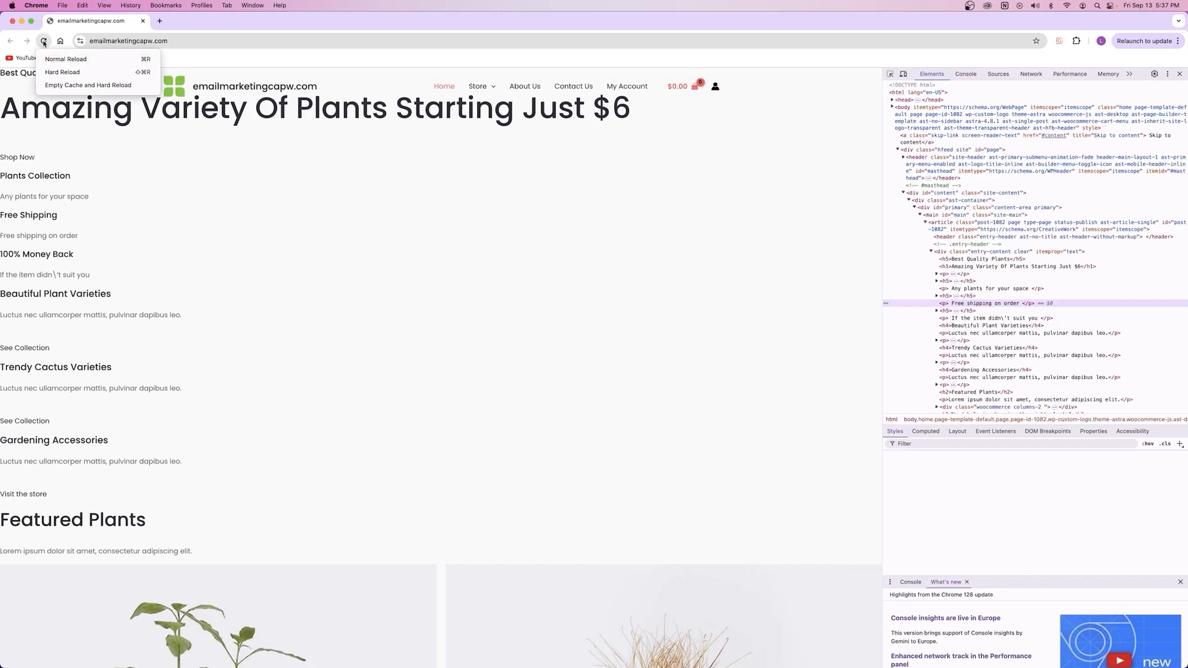
click(87, 85)
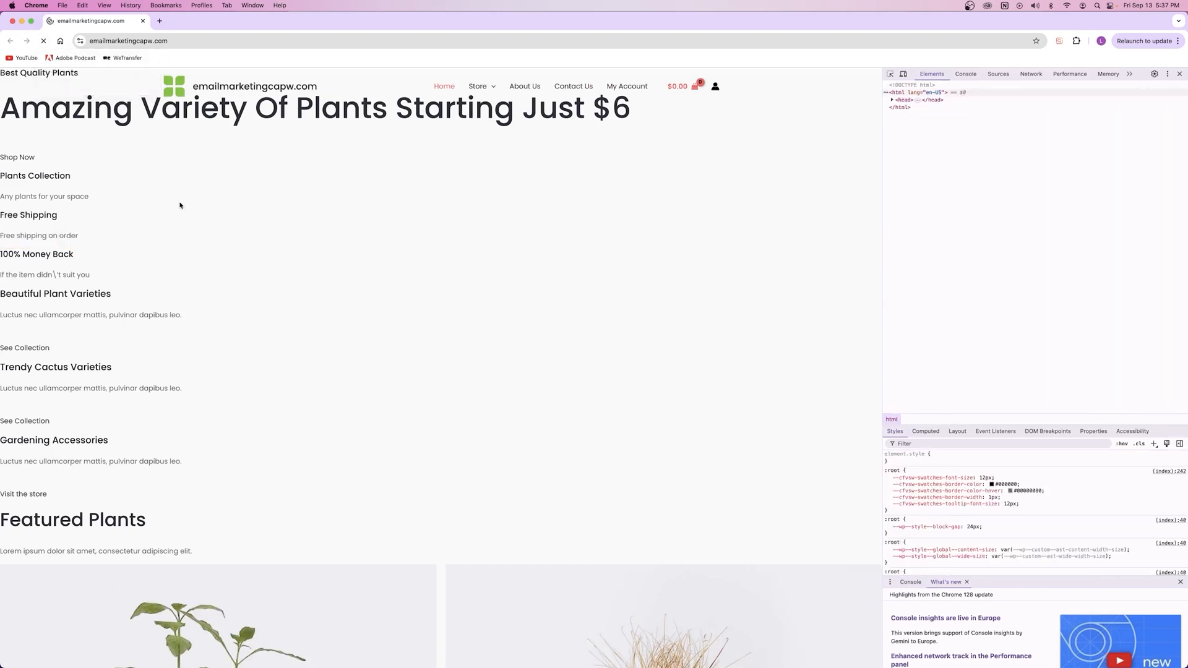
click(1180, 74)
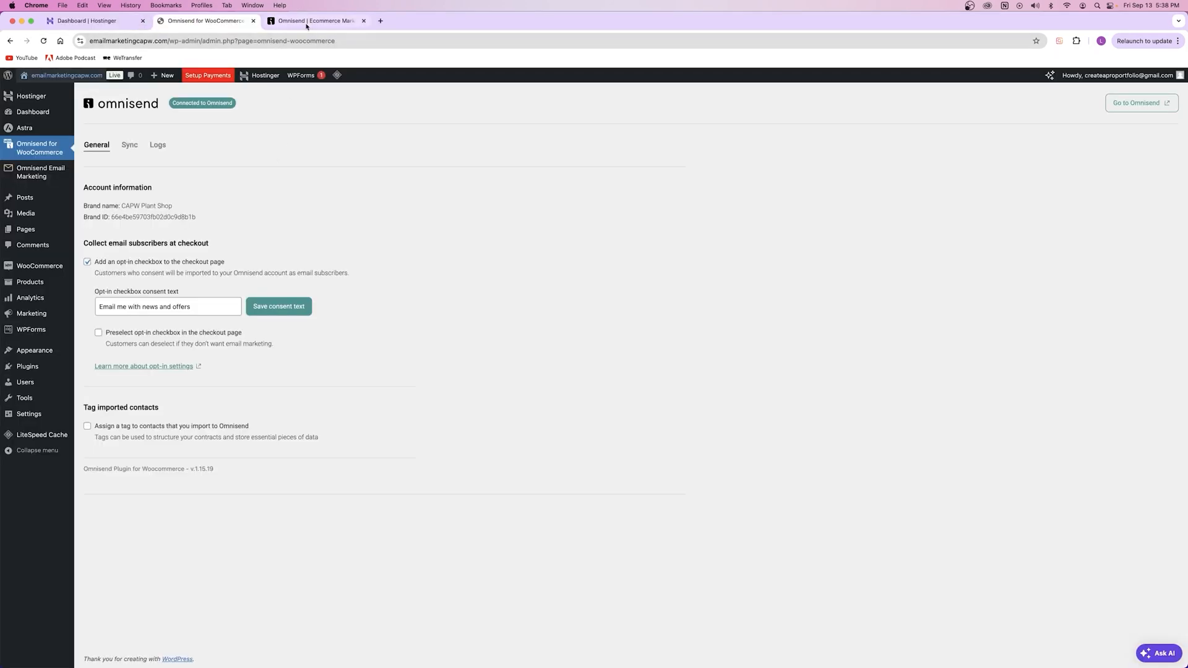
Step: Examine the store's live home page, from the hero banner down to the featured plants
click(309, 20)
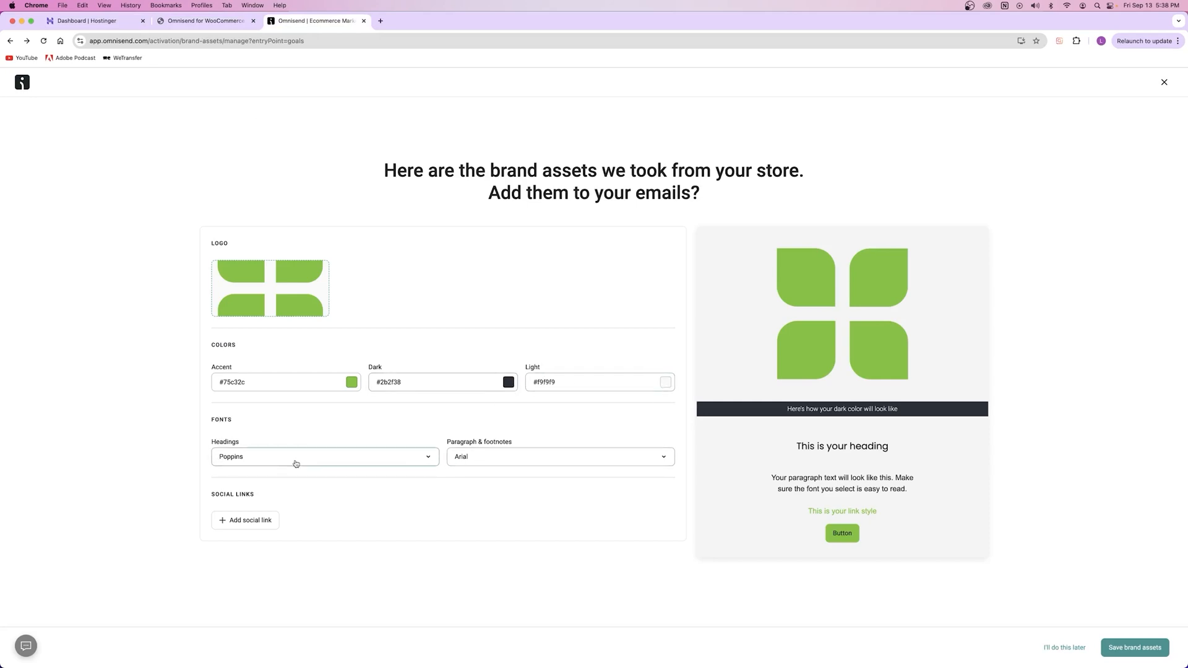
click(202, 21)
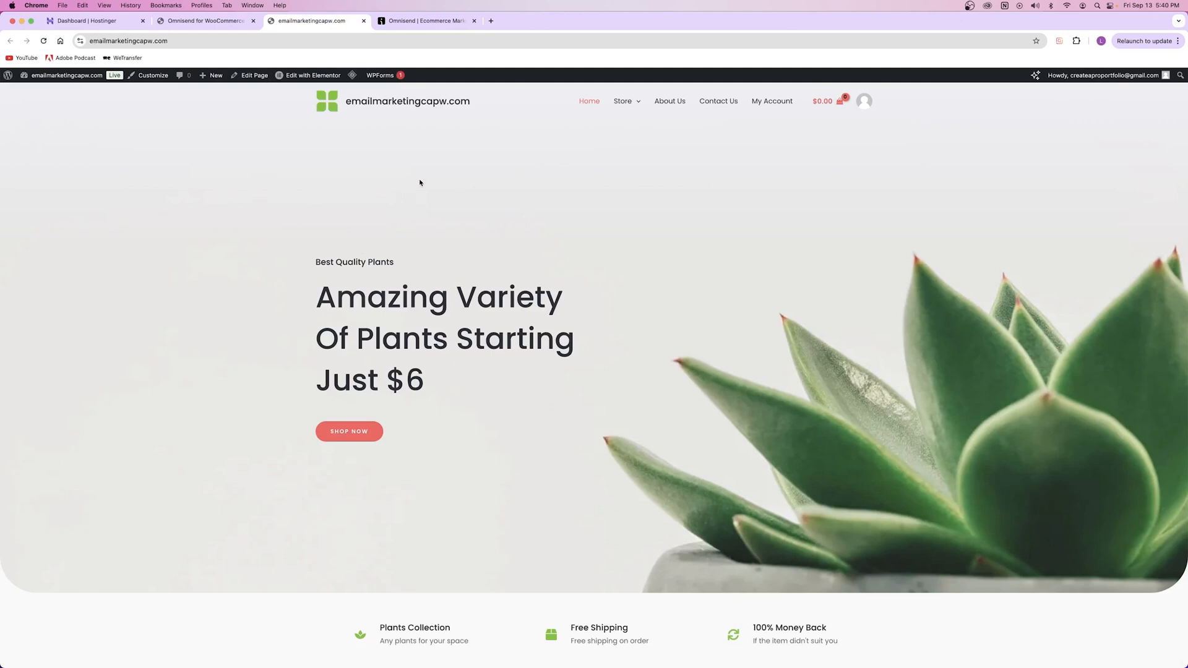
scroll(632, 213, down, 10)
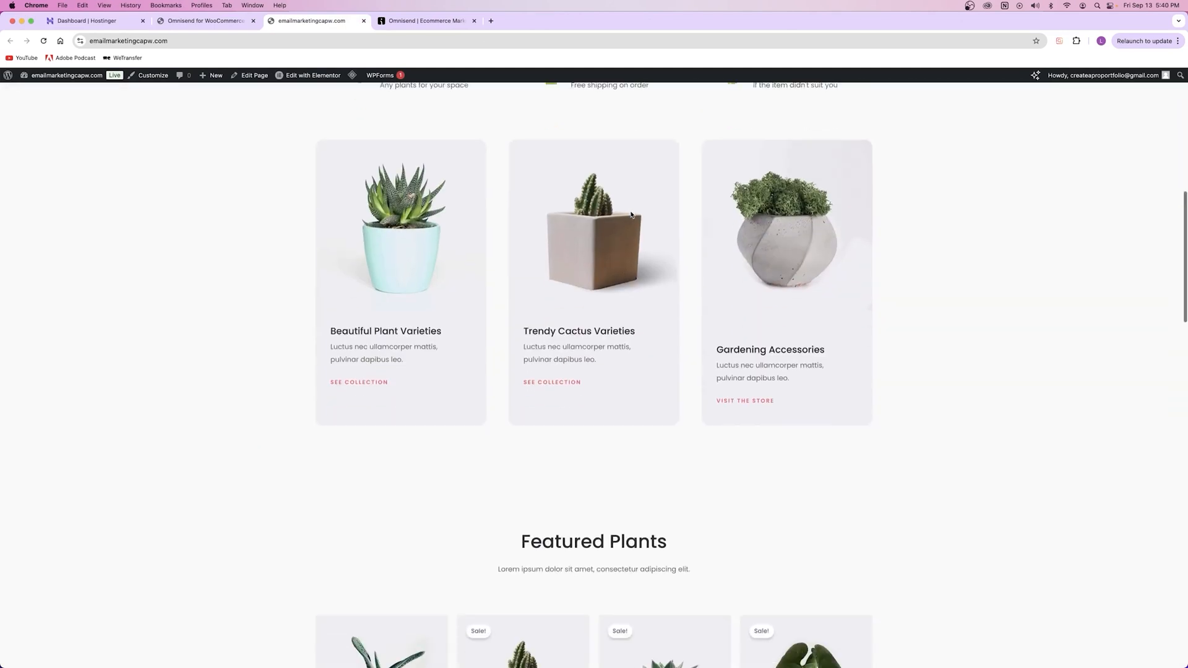
scroll(632, 214, down, 6)
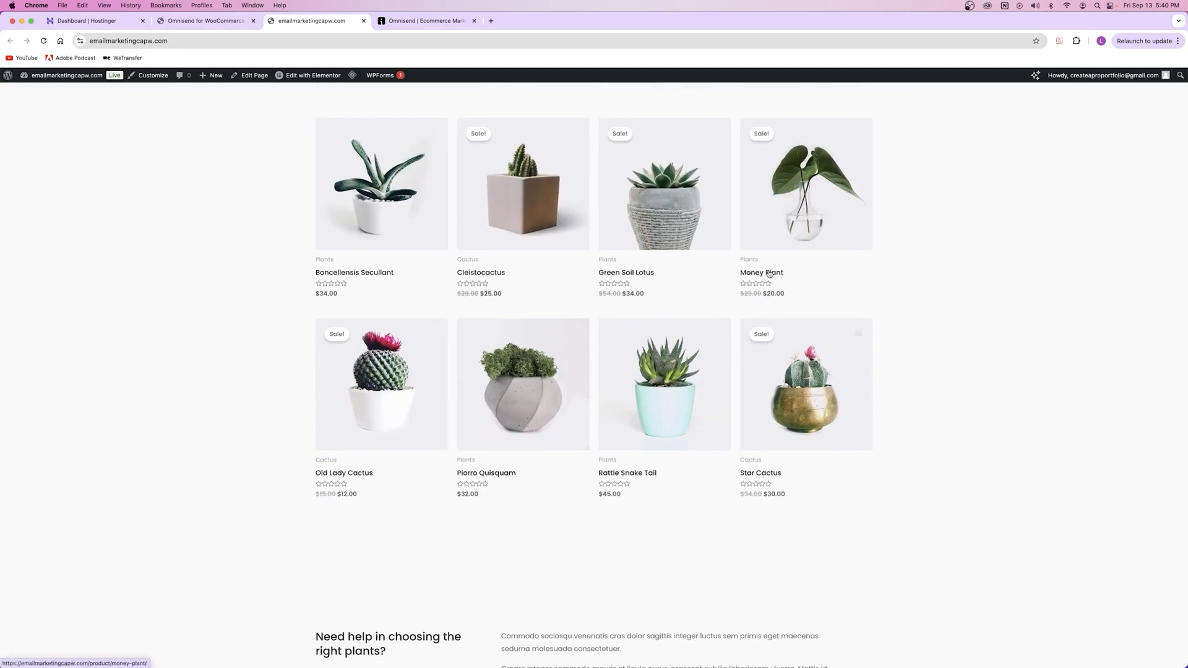
scroll(399, 248, up, 15)
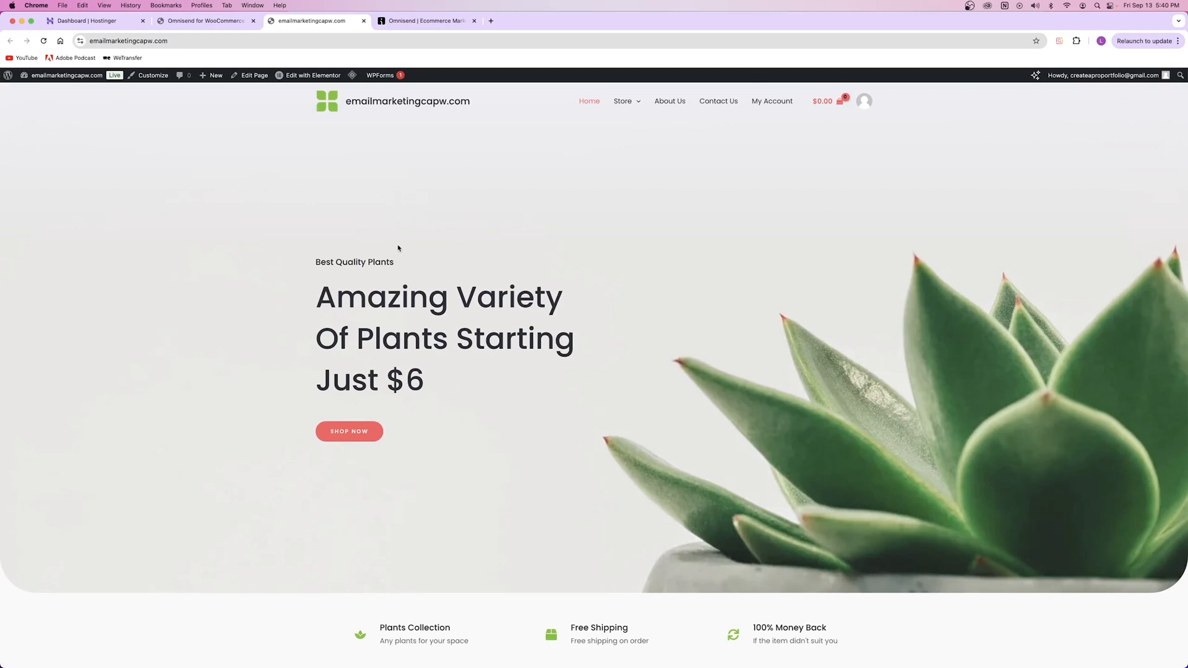
scroll(399, 249, down, 8)
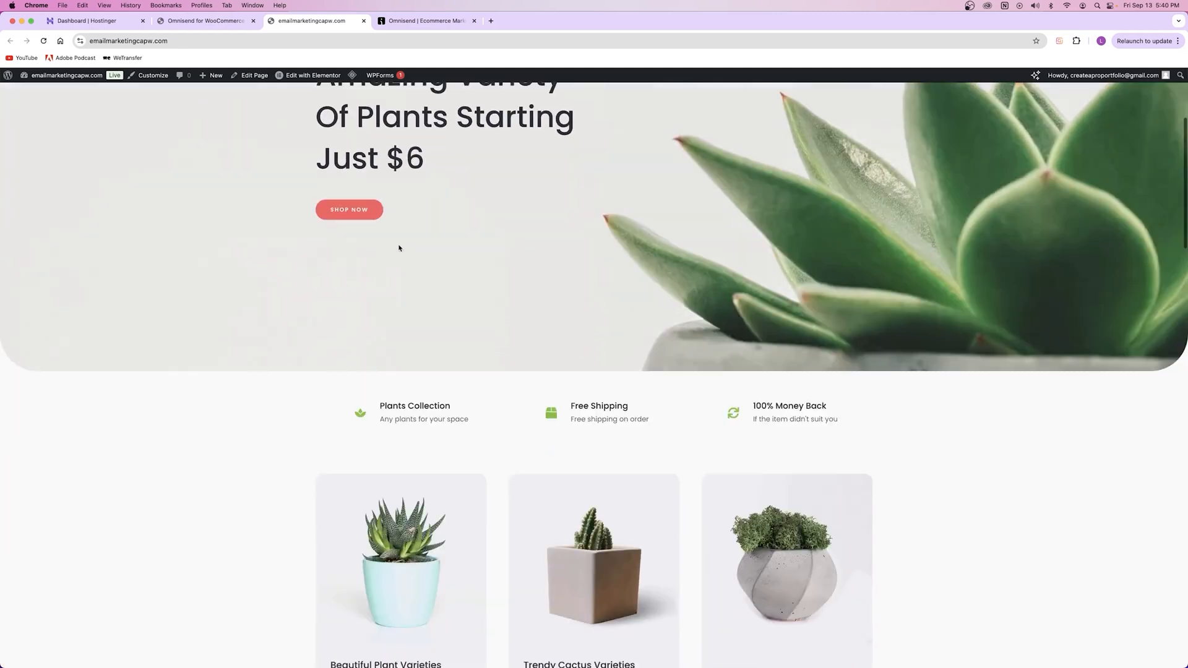
scroll(398, 249, up, 8)
scroll(399, 248, down, 2)
scroll(398, 249, up, 2)
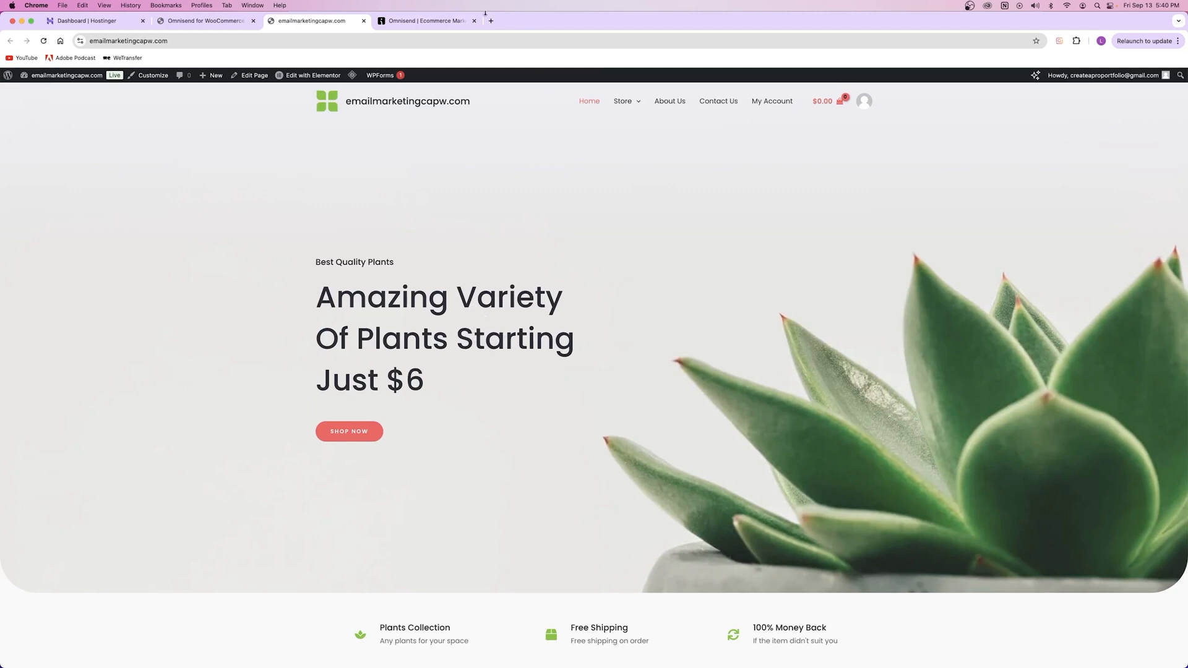
Step: Compare the logo imported into Omnisend's brand assets with the one on the store's home page
click(427, 21)
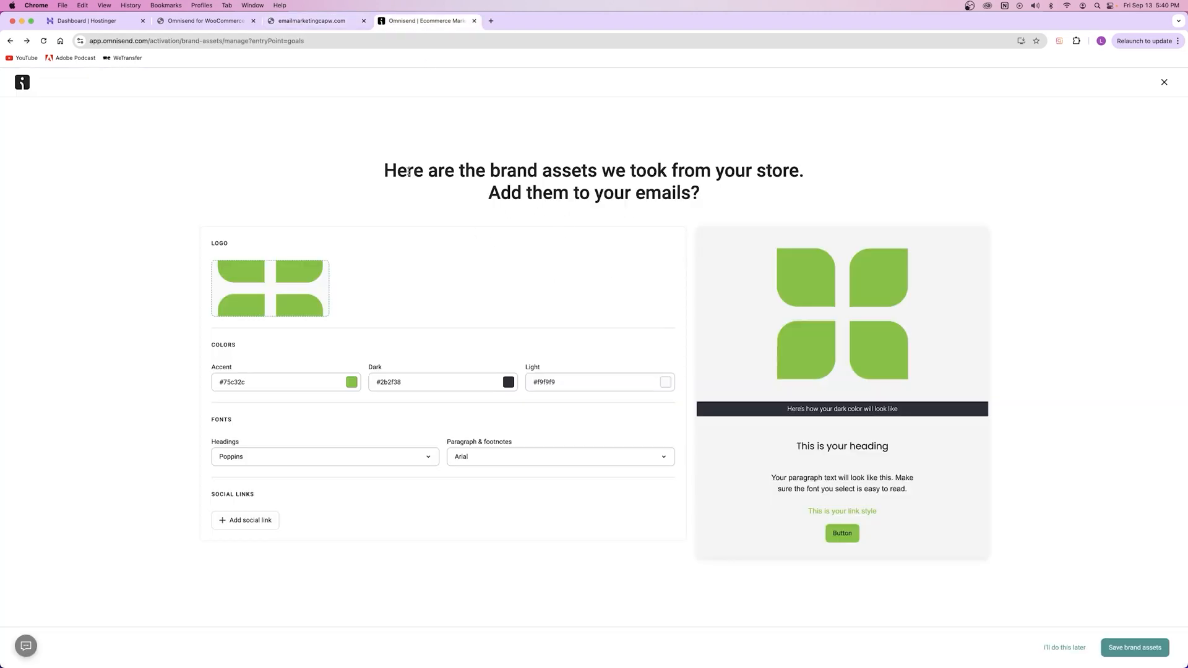
mouse_move(296, 284)
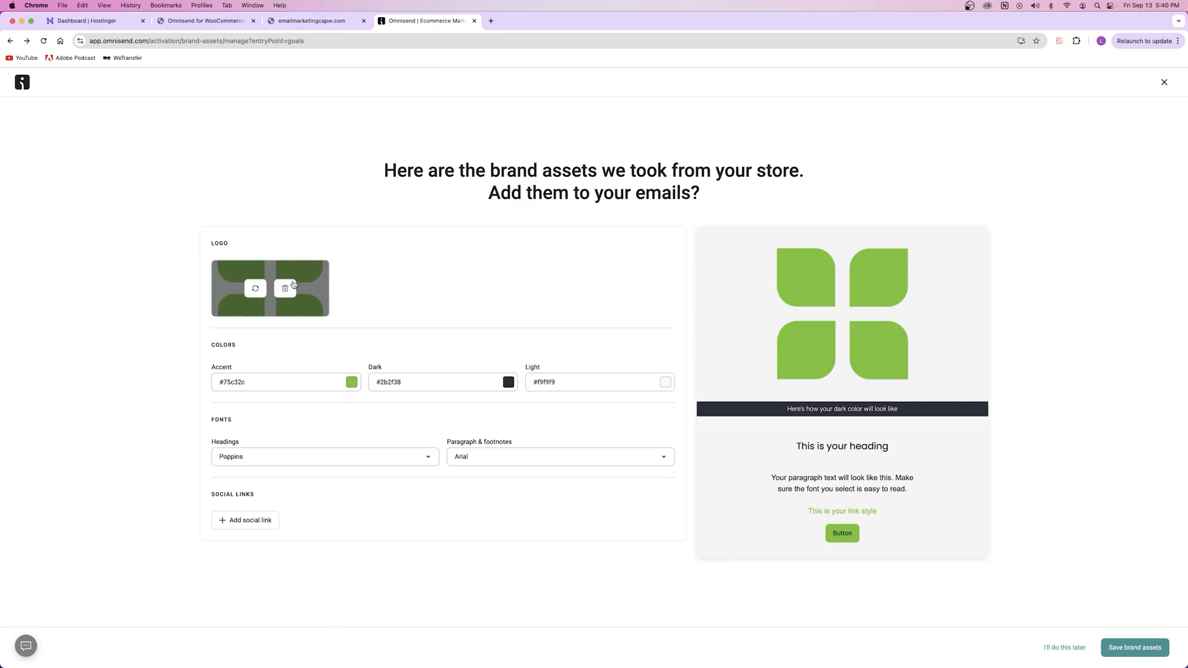
click(311, 21)
scroll(421, 190, down, 15)
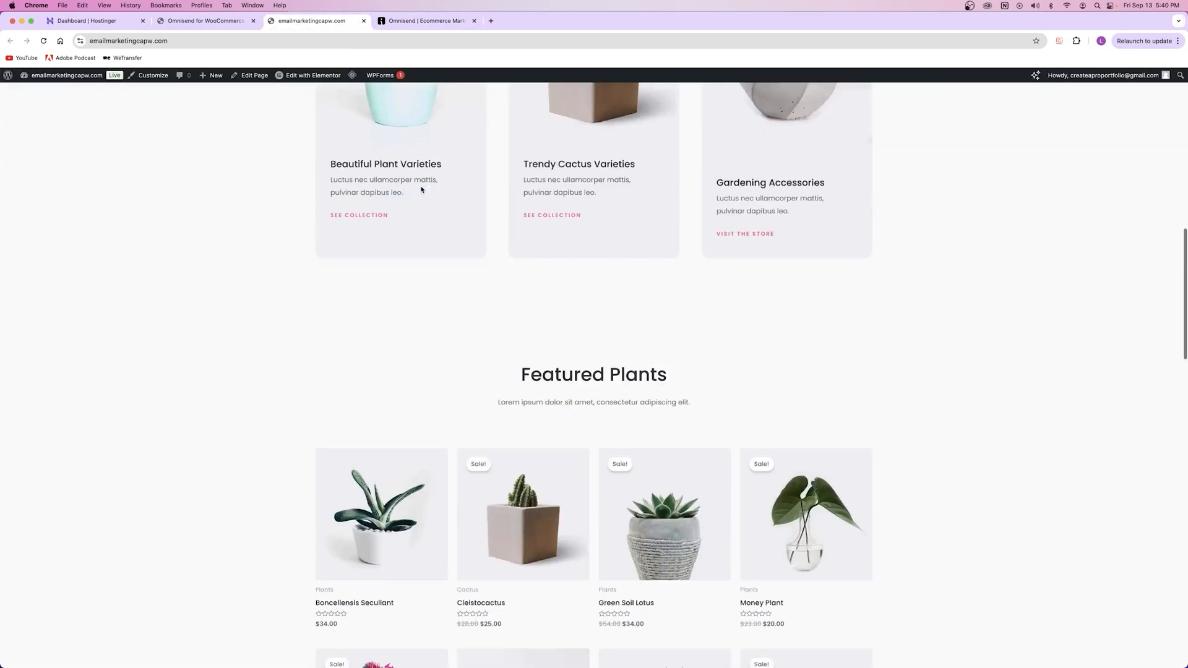
scroll(420, 189, down, 10)
scroll(430, 223, up, 20)
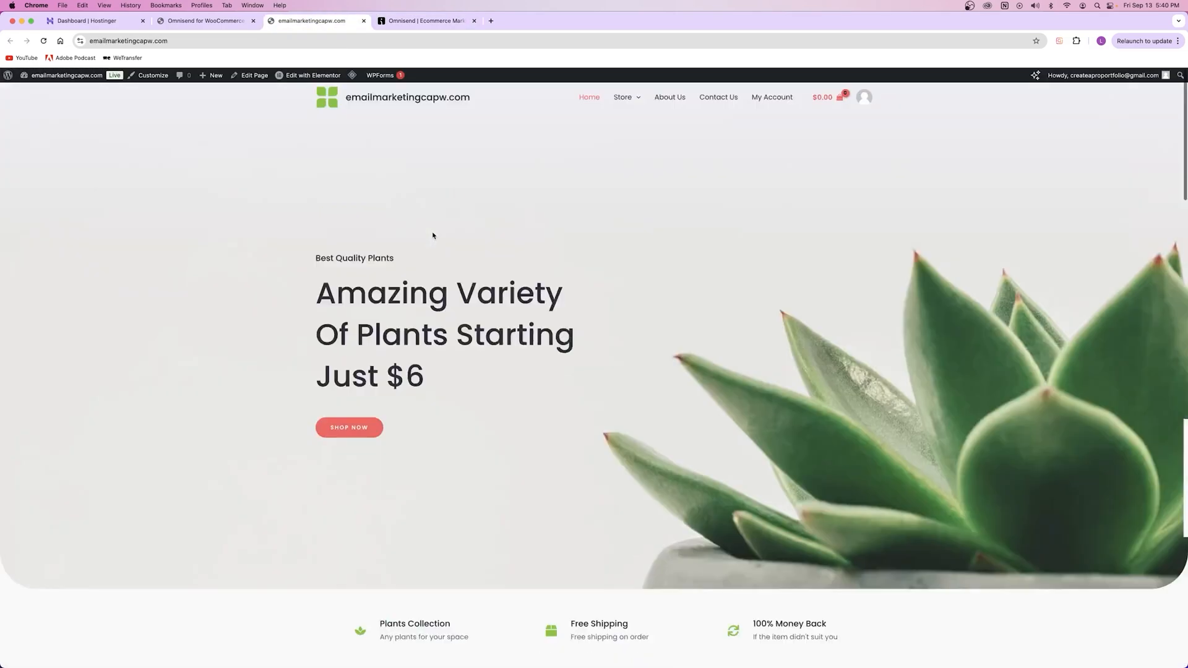
click(411, 22)
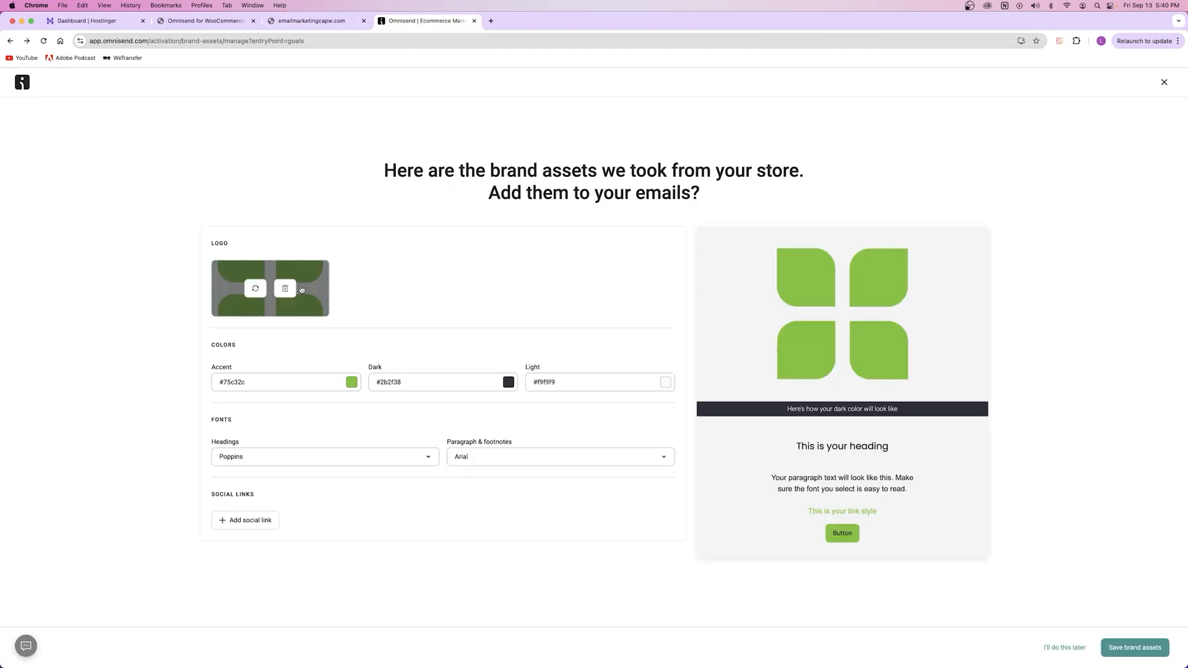
Step: Compare the imported accent color and heading font with the button and headline on the store's home page
click(318, 21)
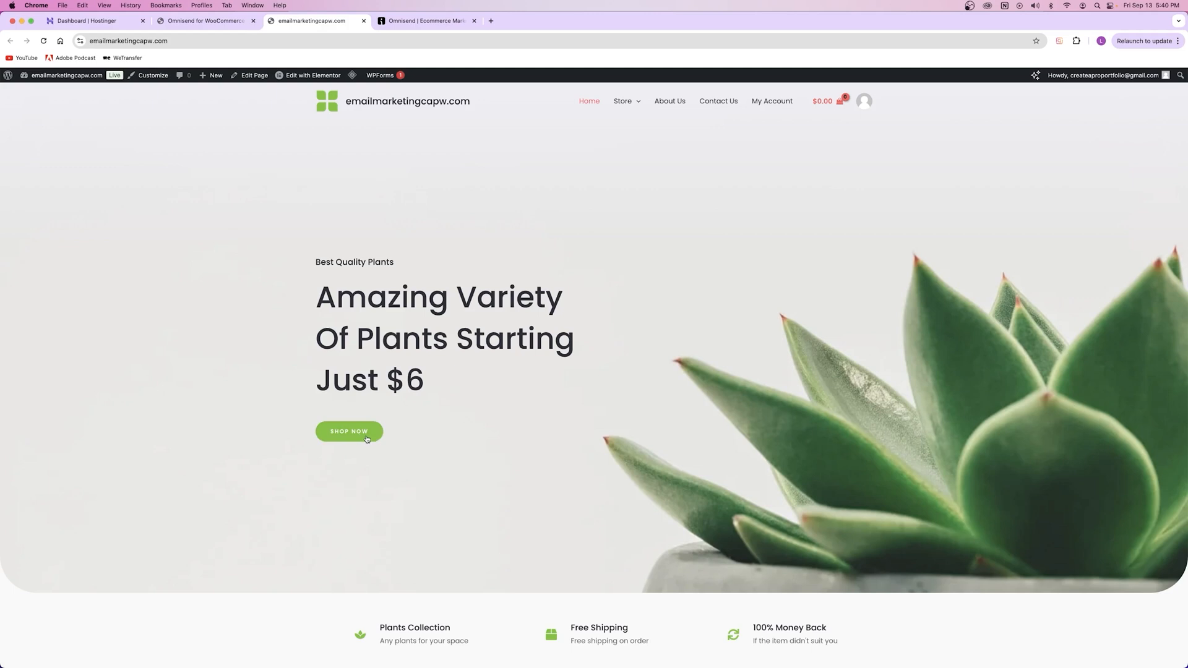
key(ctrl+Tab)
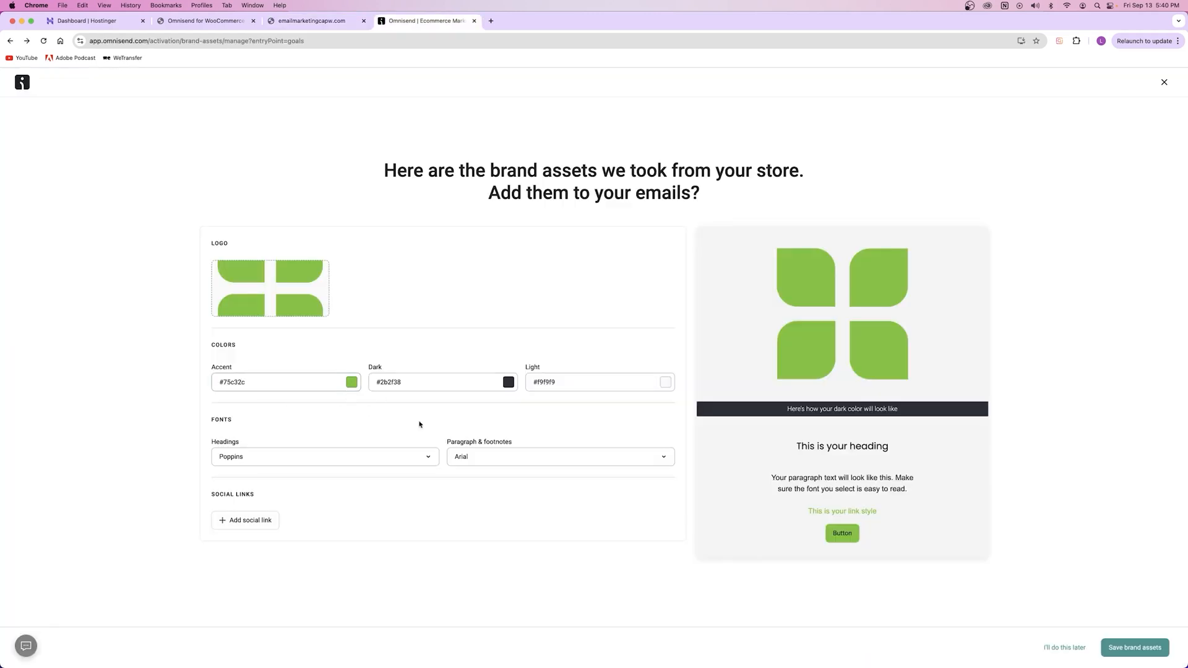
click(273, 23)
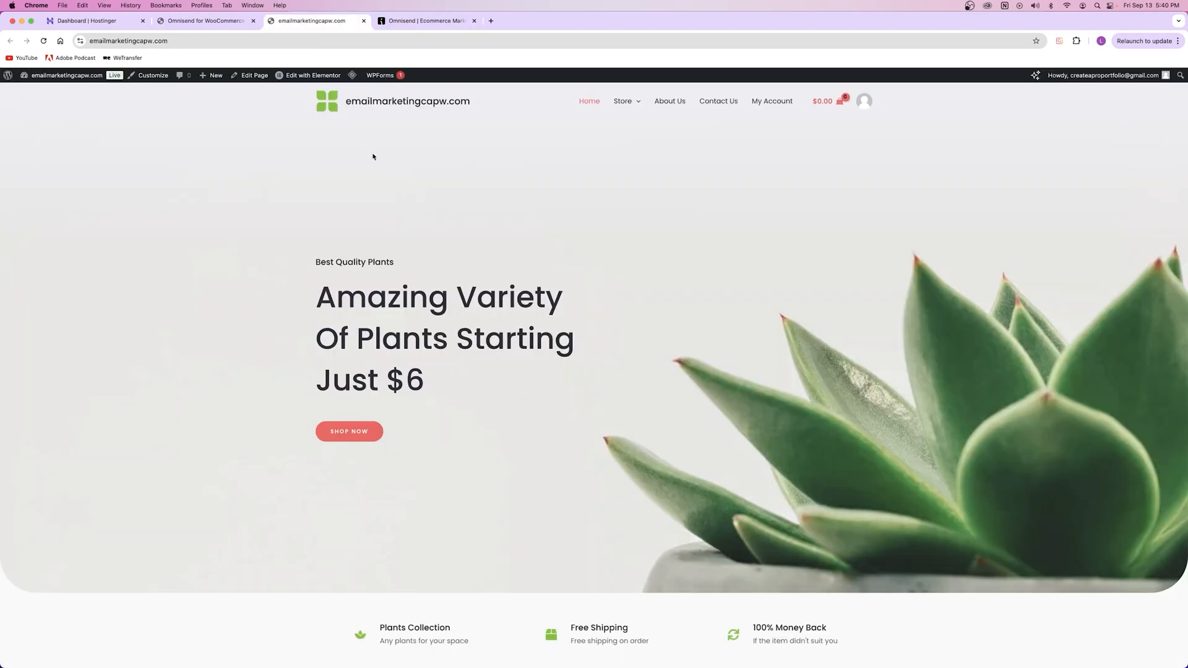
drag(446, 243, 438, 243)
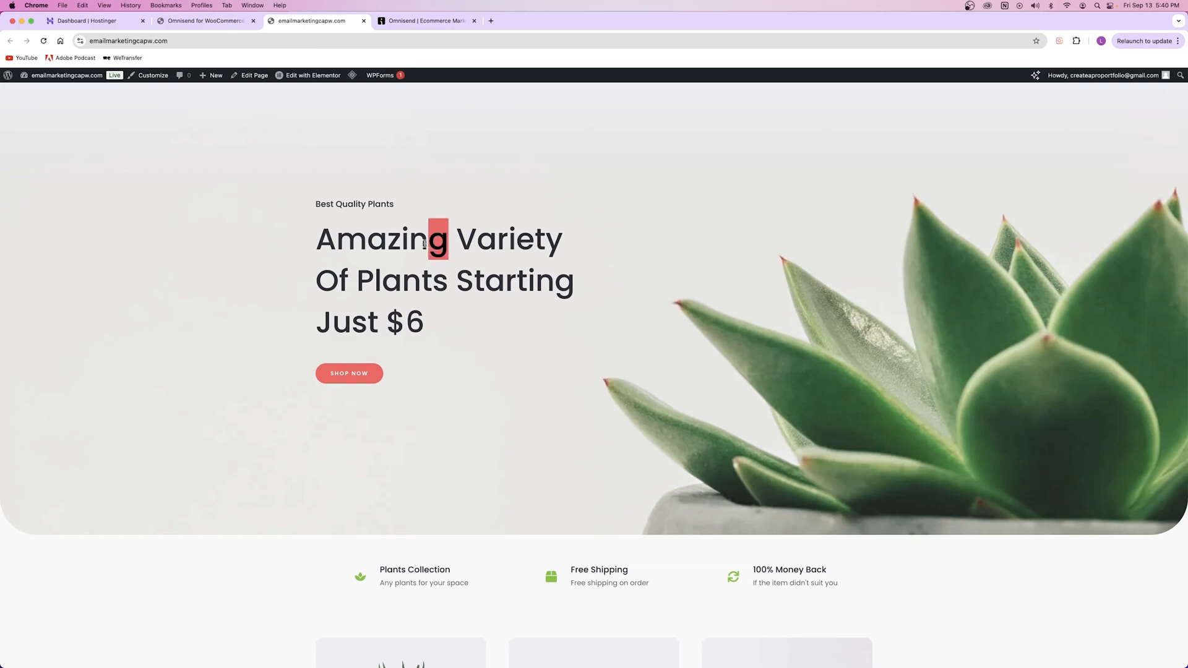
click(439, 243)
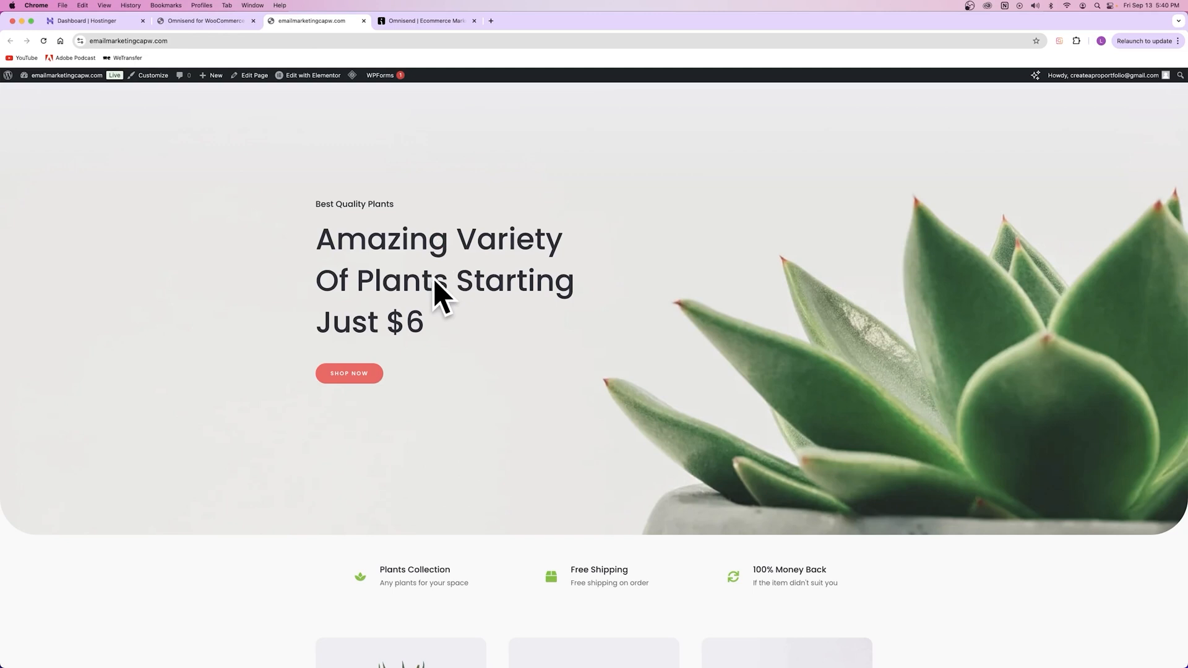
click(411, 21)
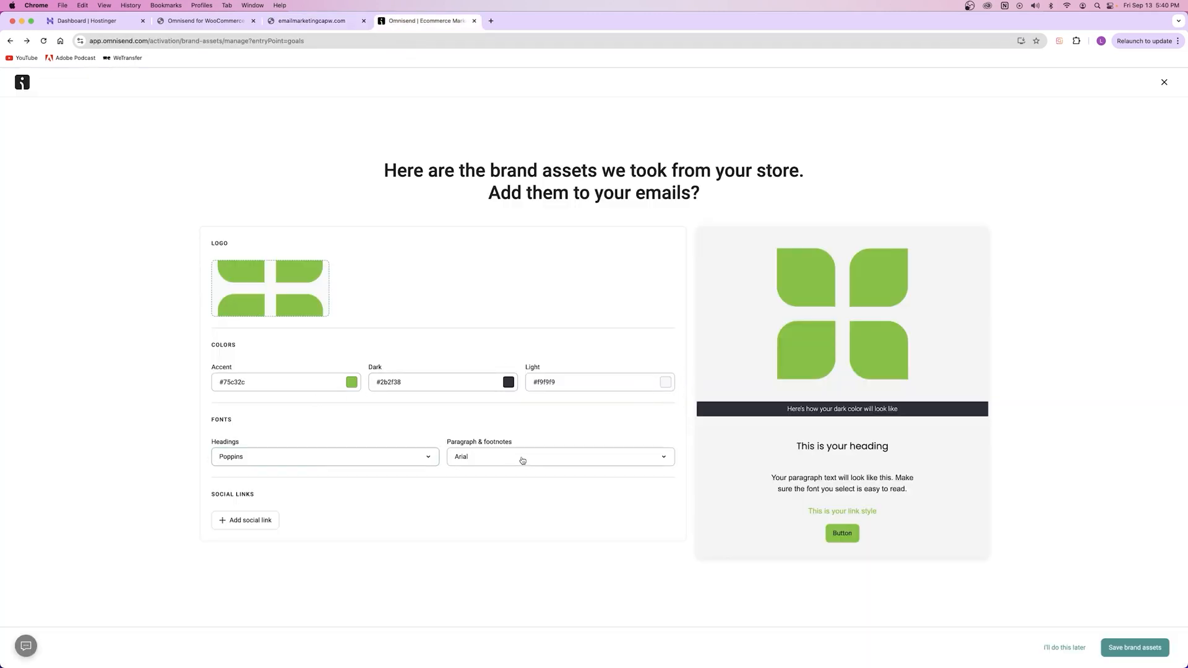
click(247, 527)
click(382, 514)
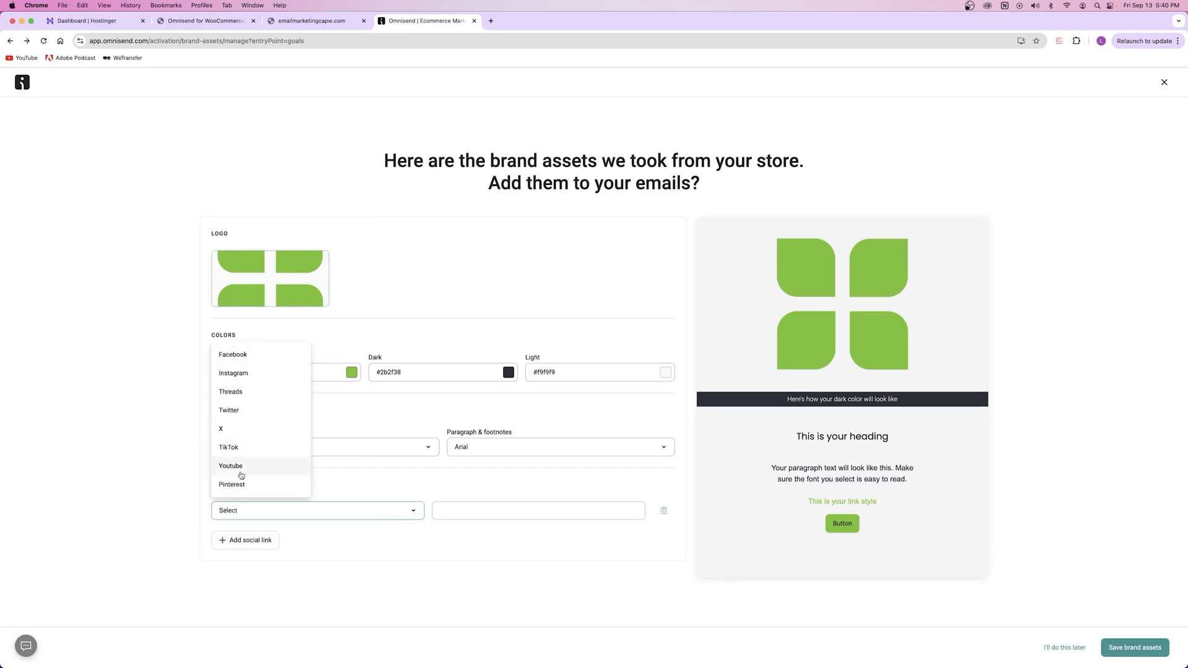
click(517, 532)
click(513, 514)
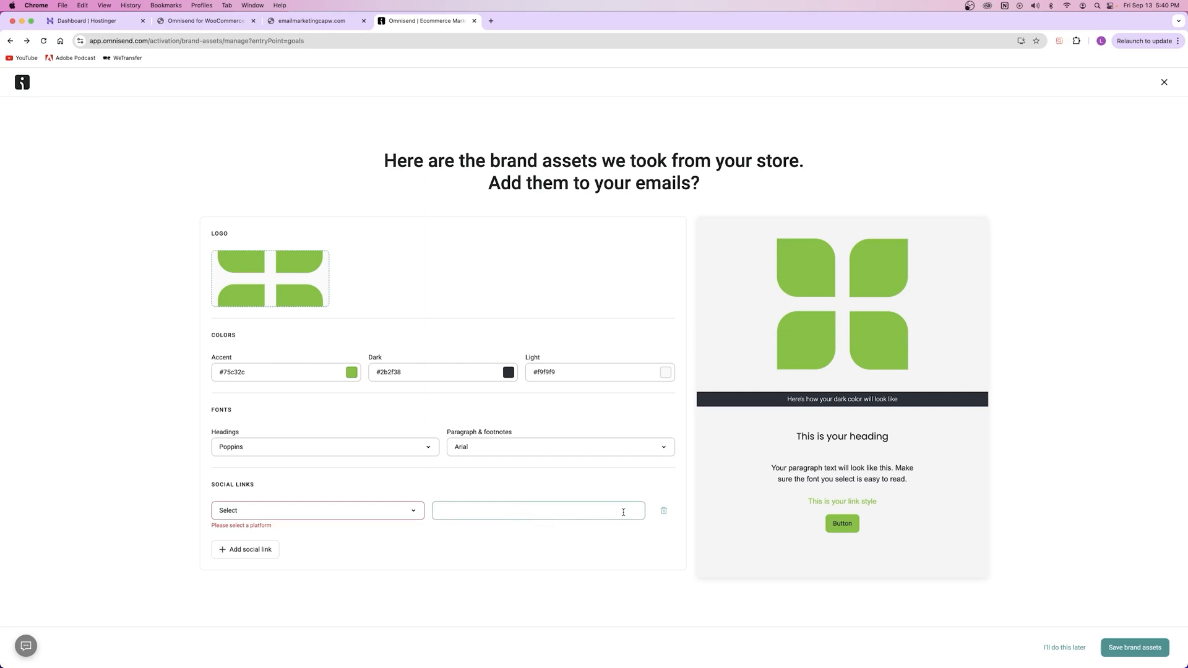
click(663, 511)
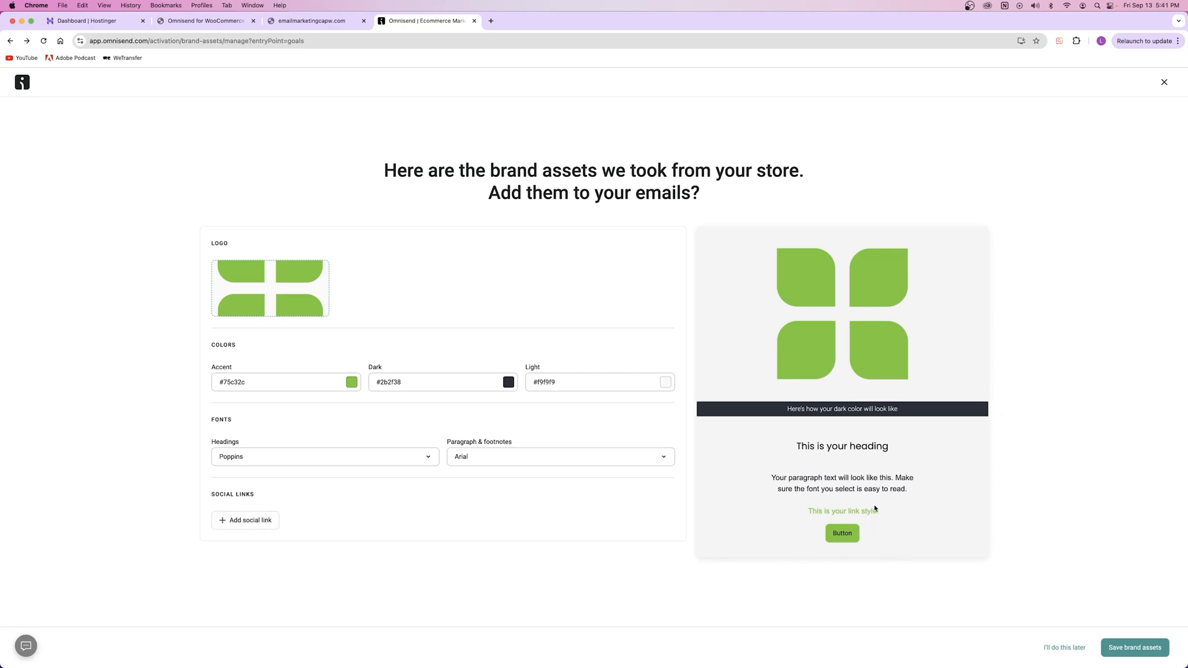
Step: Compare the brand assets email preview with the colors and text styling on the store's home page
click(302, 22)
scroll(415, 244, down, 8)
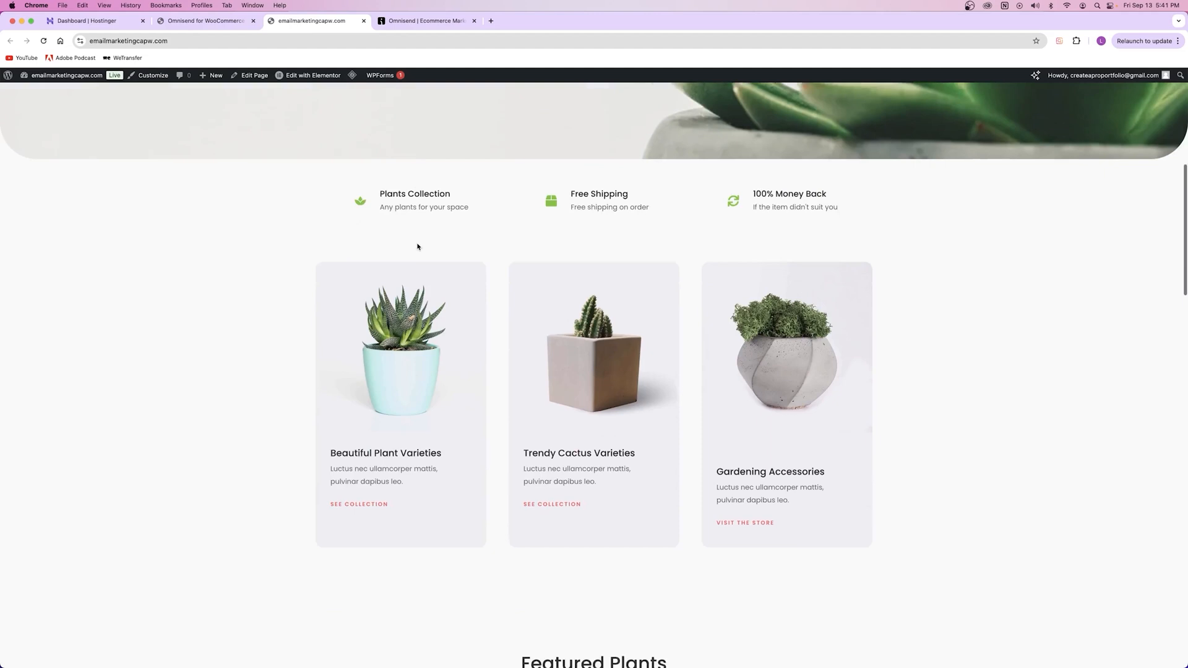
scroll(468, 298, up, 3)
click(433, 21)
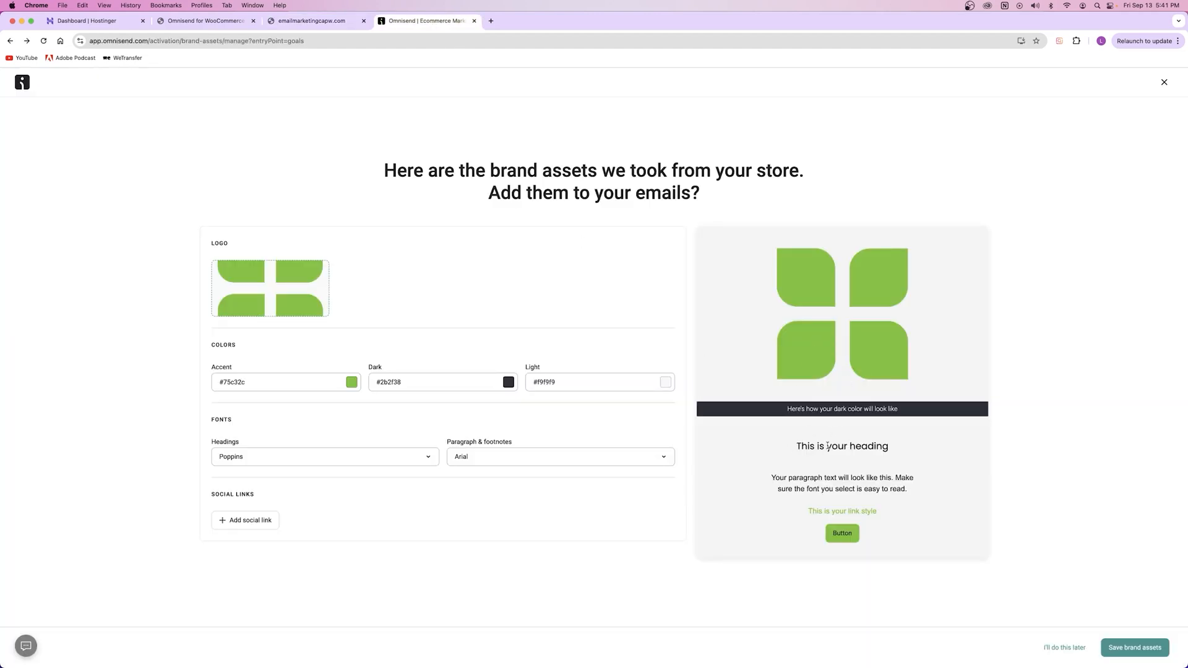
click(313, 23)
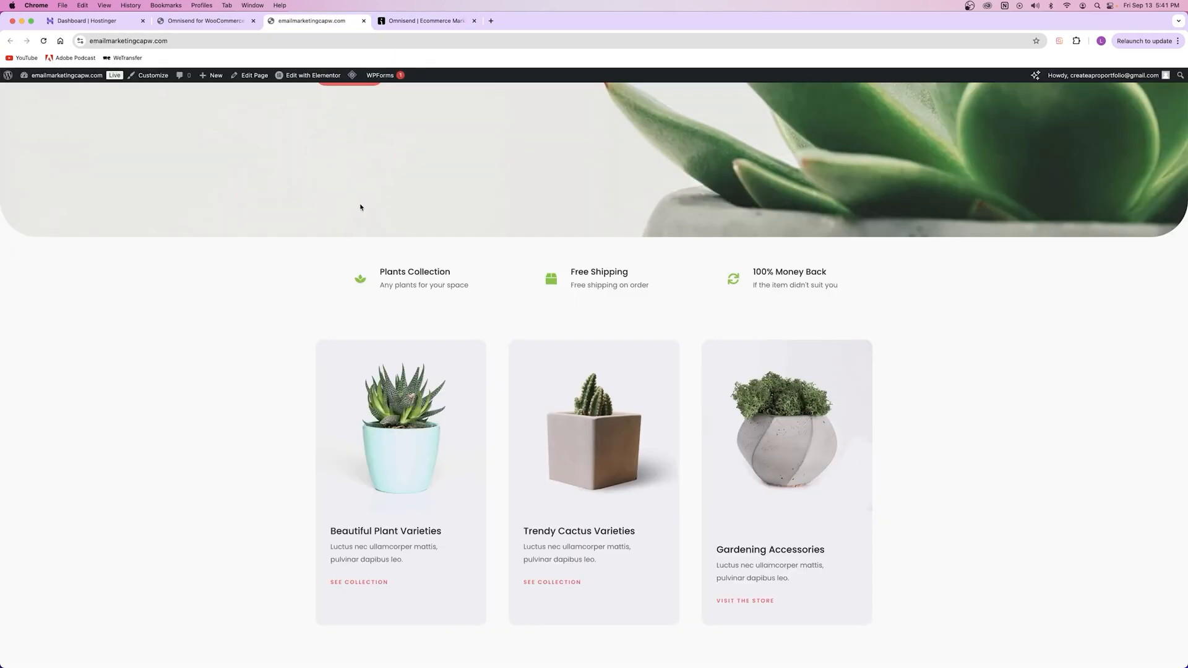
scroll(421, 278, up, 6)
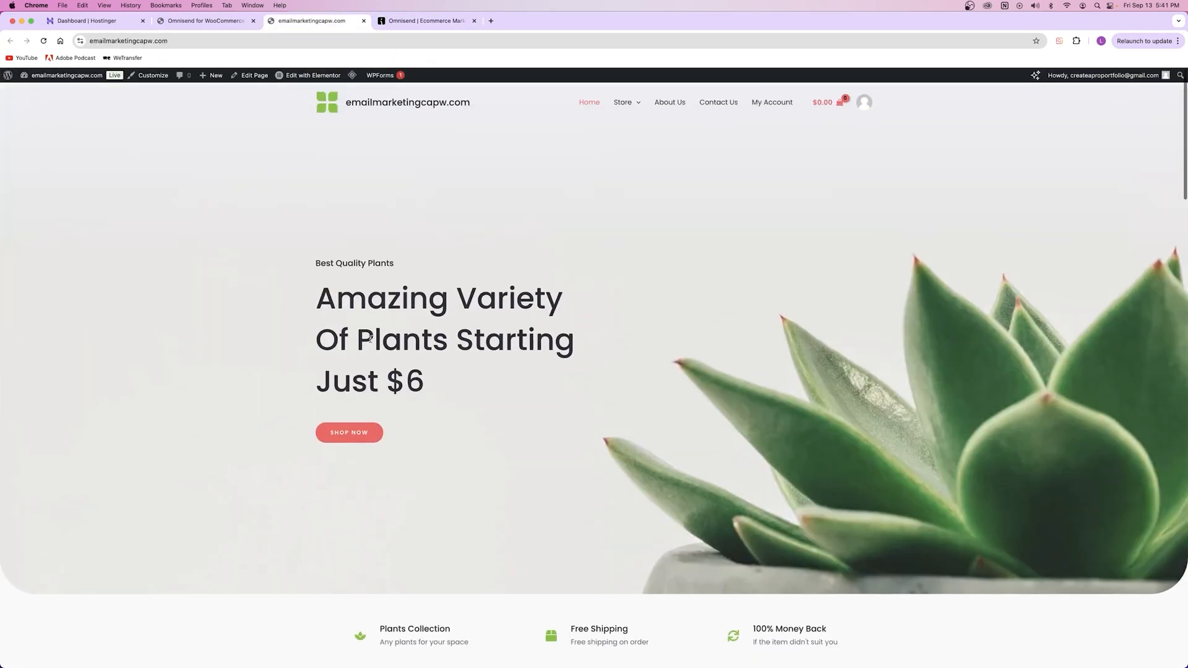
click(403, 21)
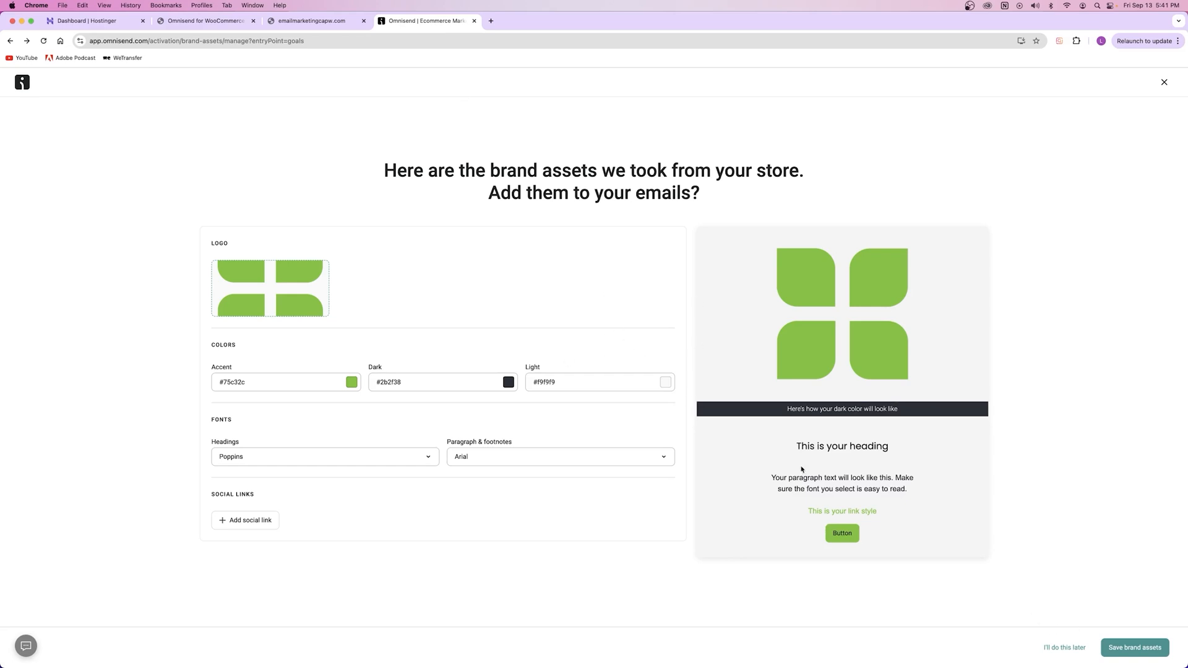
Step: Save the brand assets, then read the four steps in the Goals introduction and dismiss it
click(1132, 648)
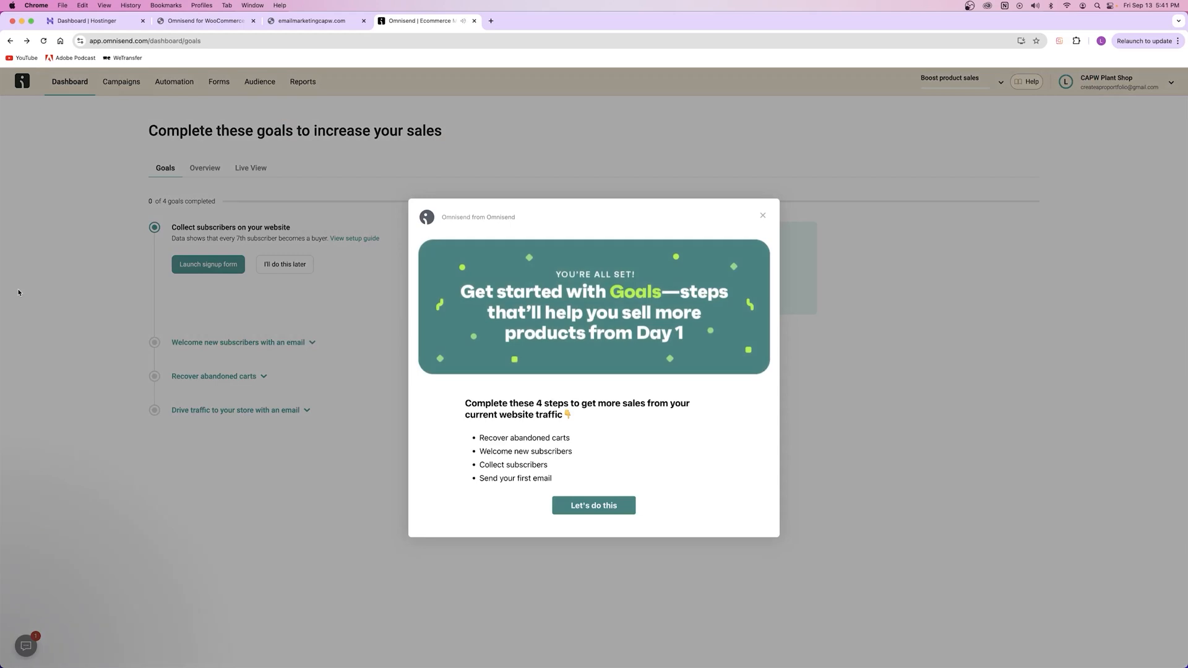
drag(485, 439, 554, 449)
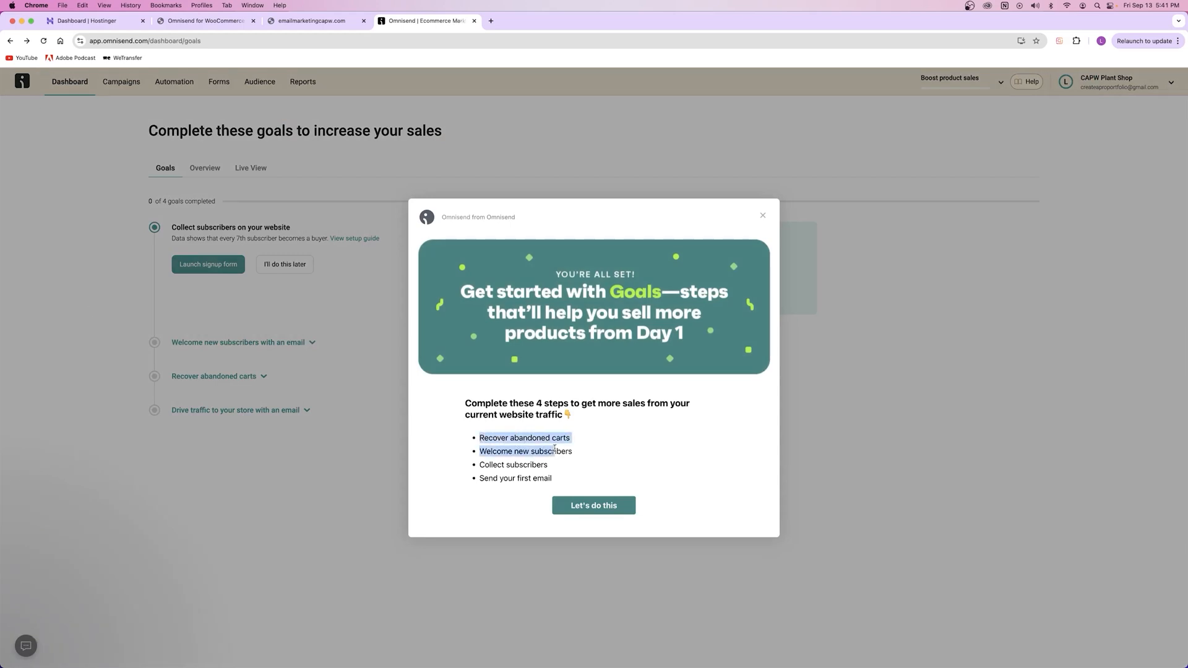
drag(481, 451, 582, 468)
drag(477, 484, 552, 480)
drag(479, 438, 566, 479)
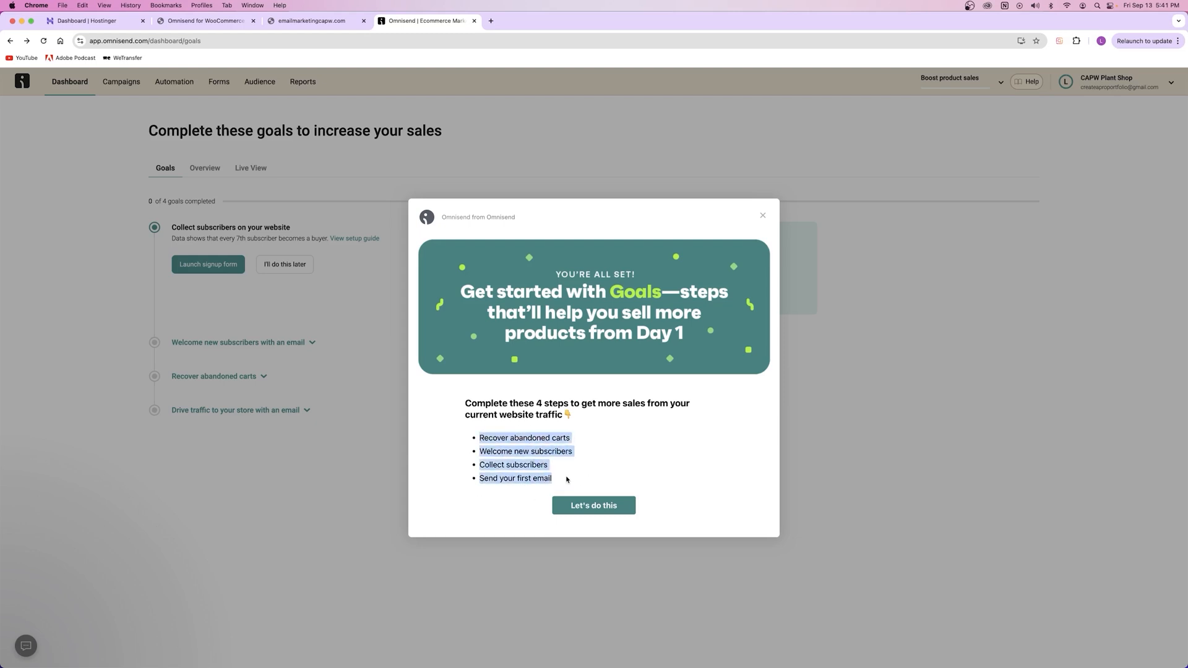
click(528, 455)
click(763, 216)
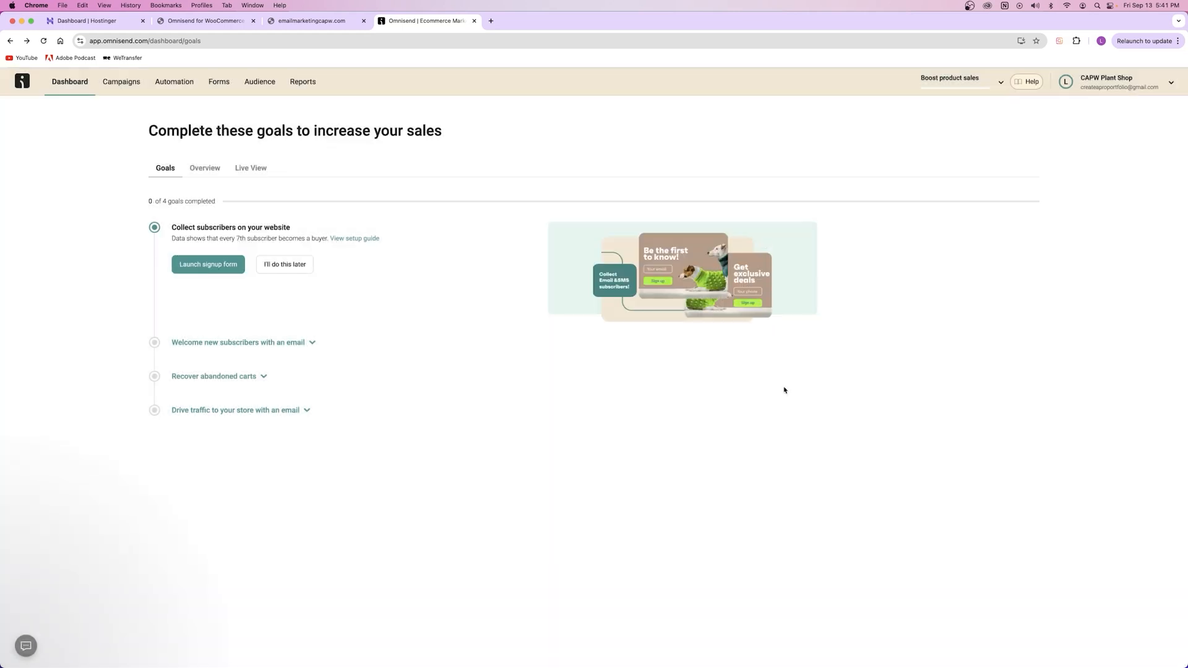
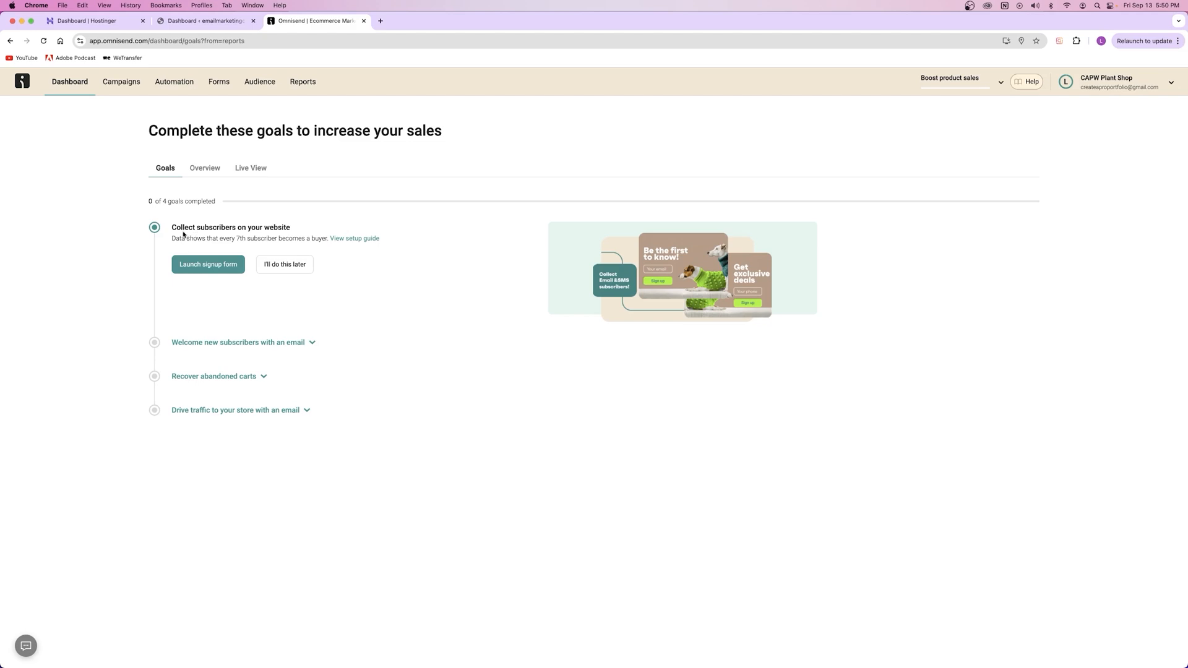
Step: Examine the dashboard's goals, the sales performance overview and the live view of contact activity, and return to the goals
drag(173, 229, 358, 228)
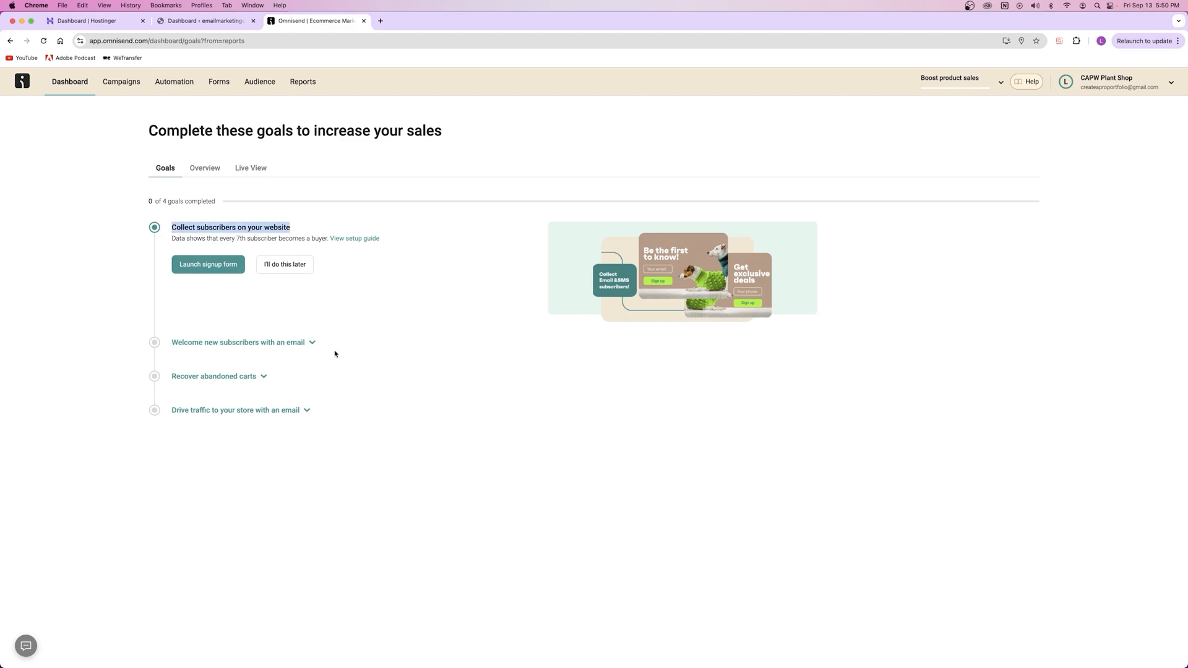
click(283, 346)
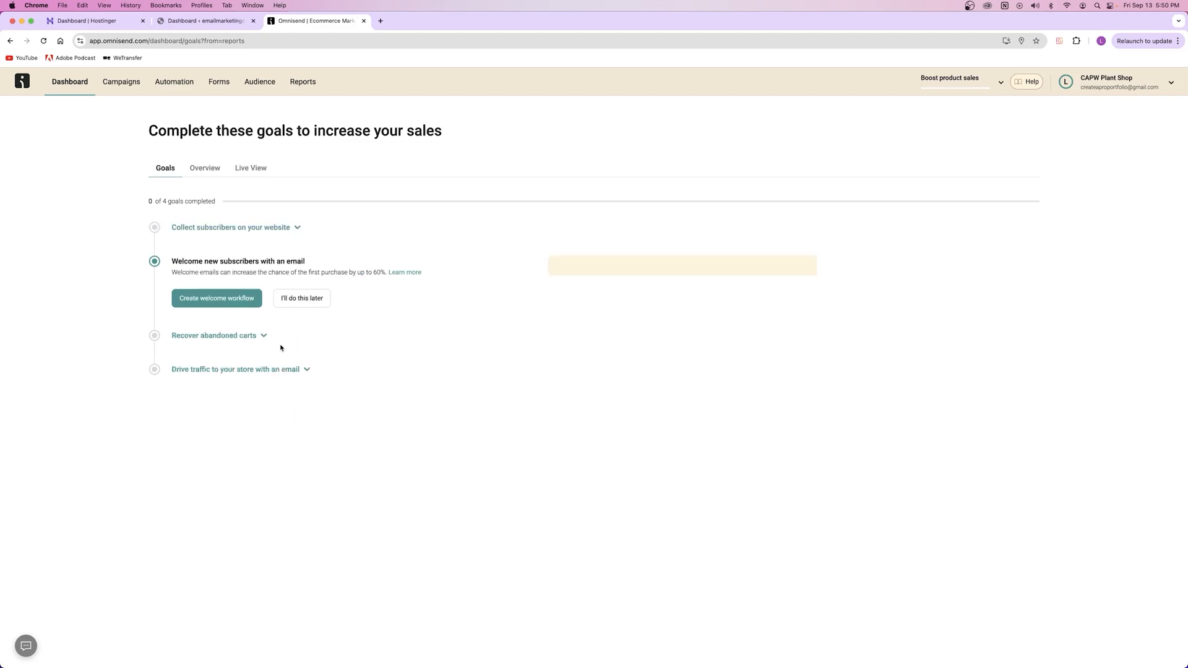
click(225, 230)
click(194, 169)
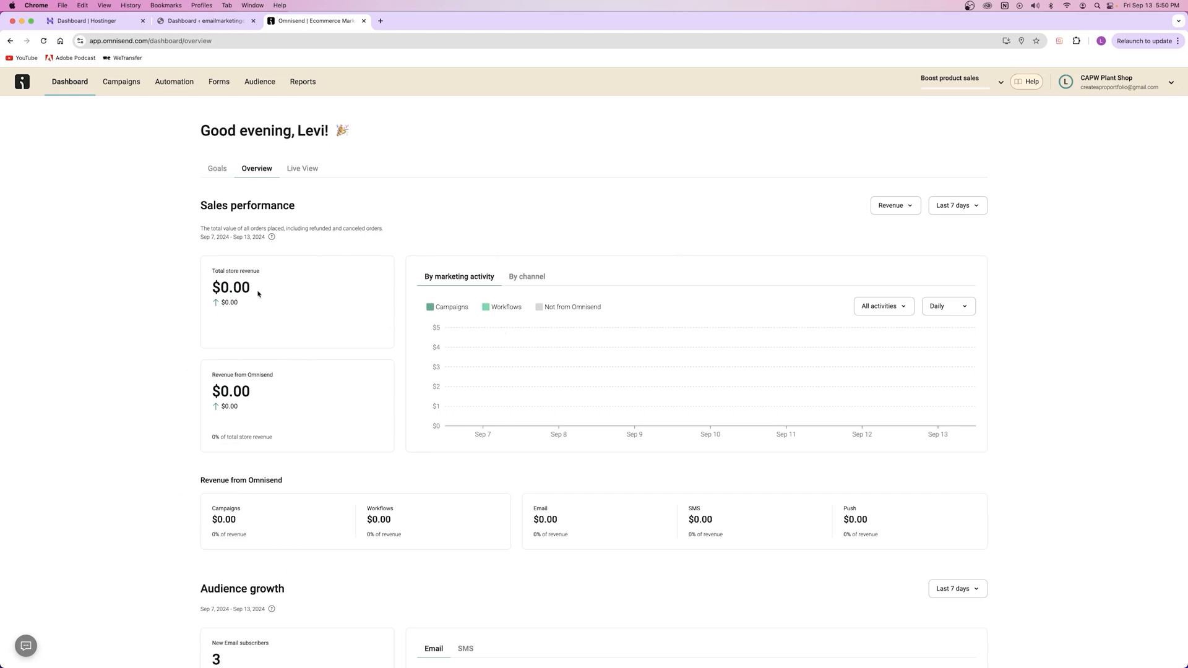
click(185, 22)
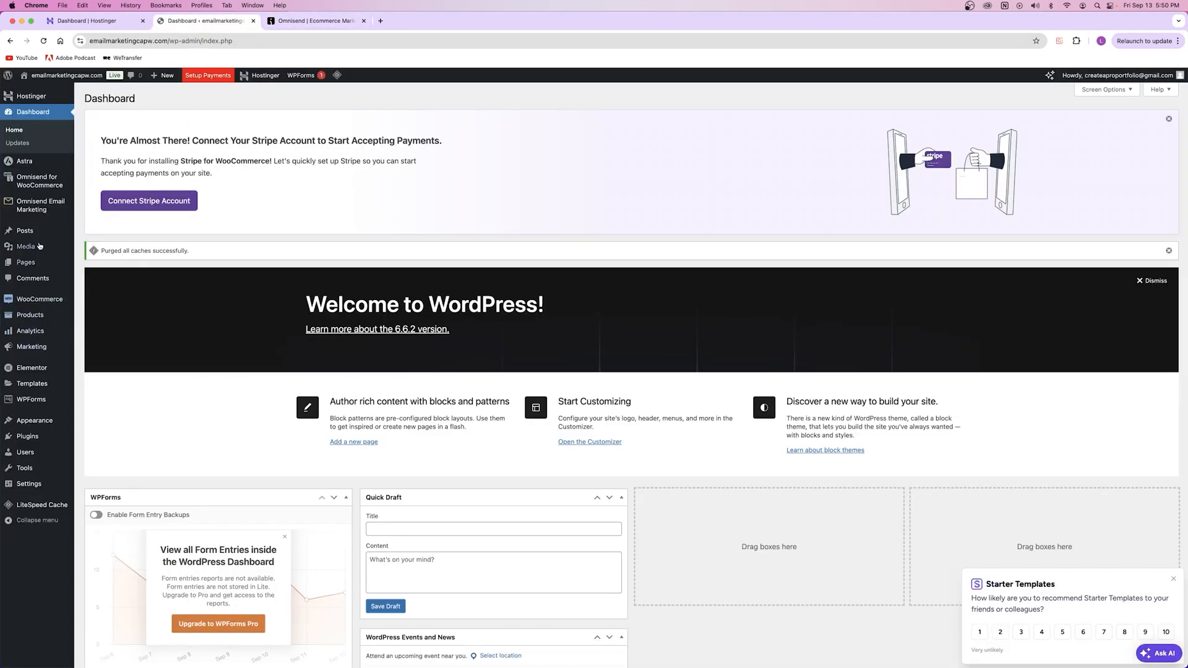
click(301, 22)
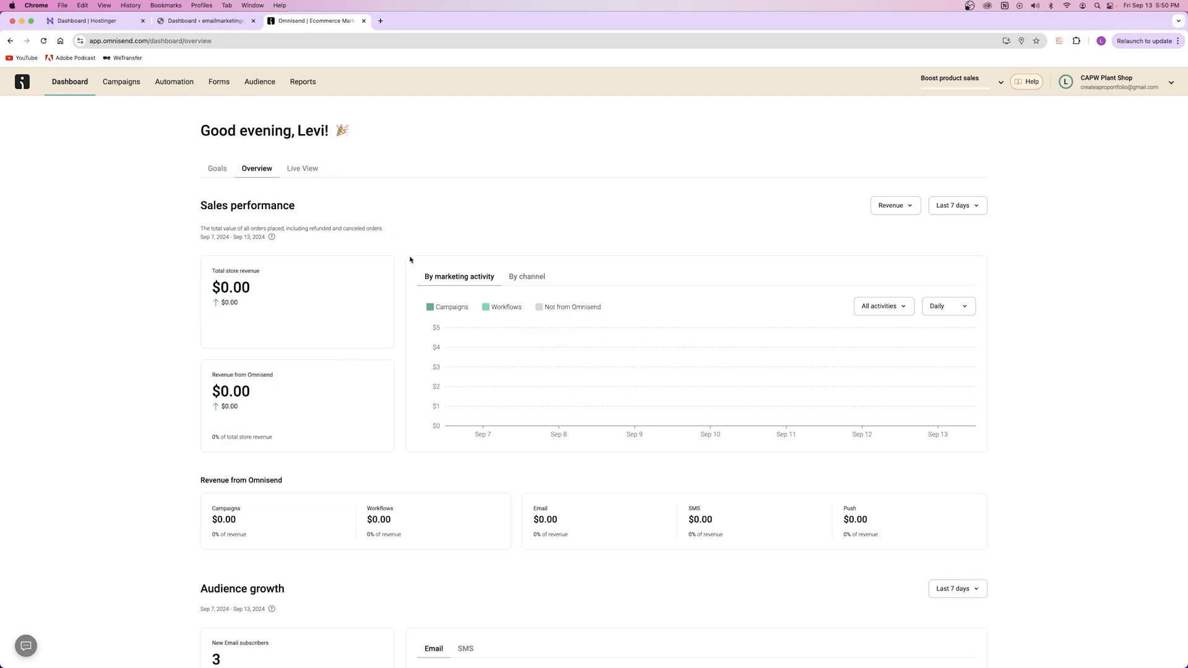
click(302, 168)
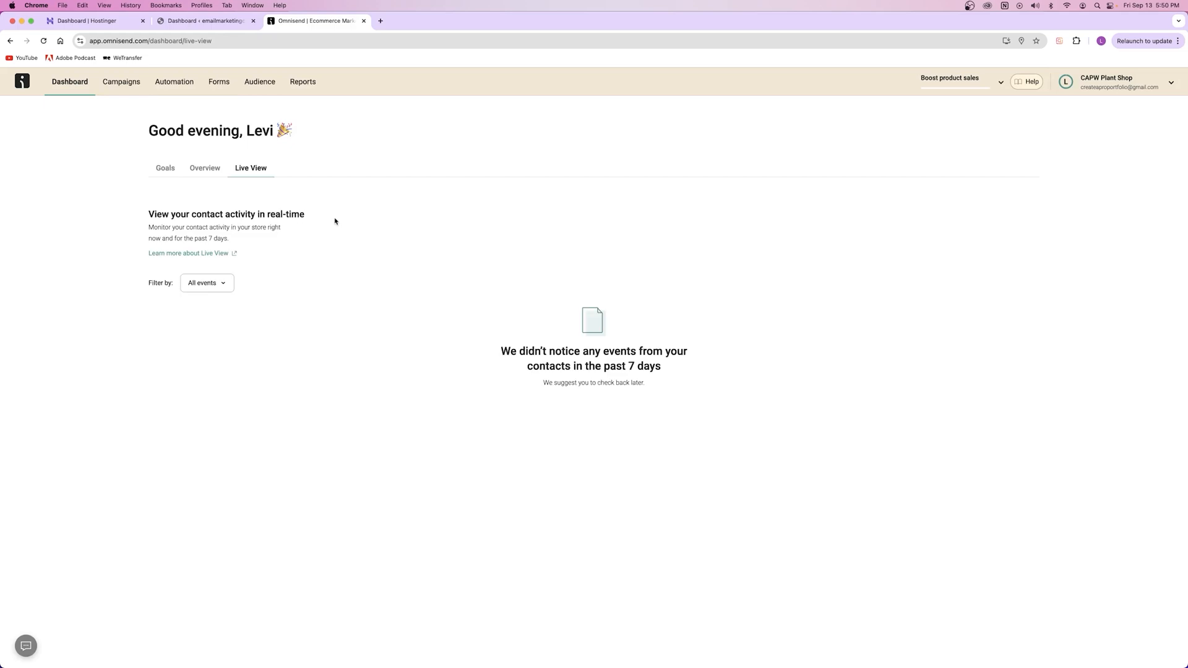
drag(500, 351, 647, 380)
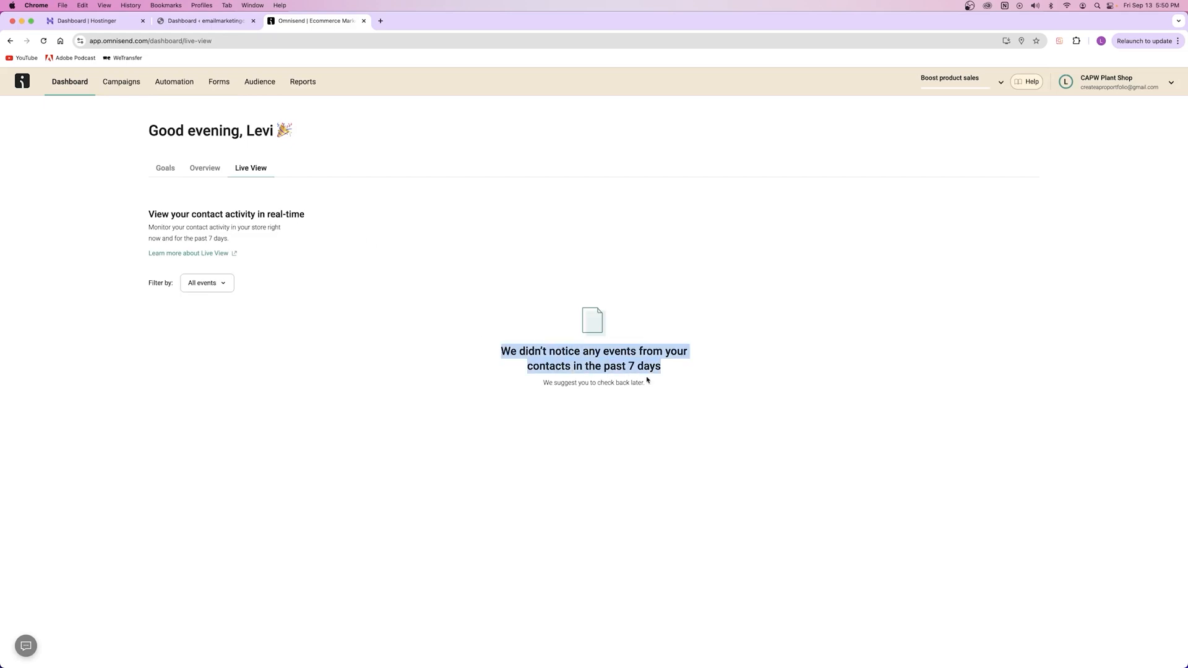
click(664, 371)
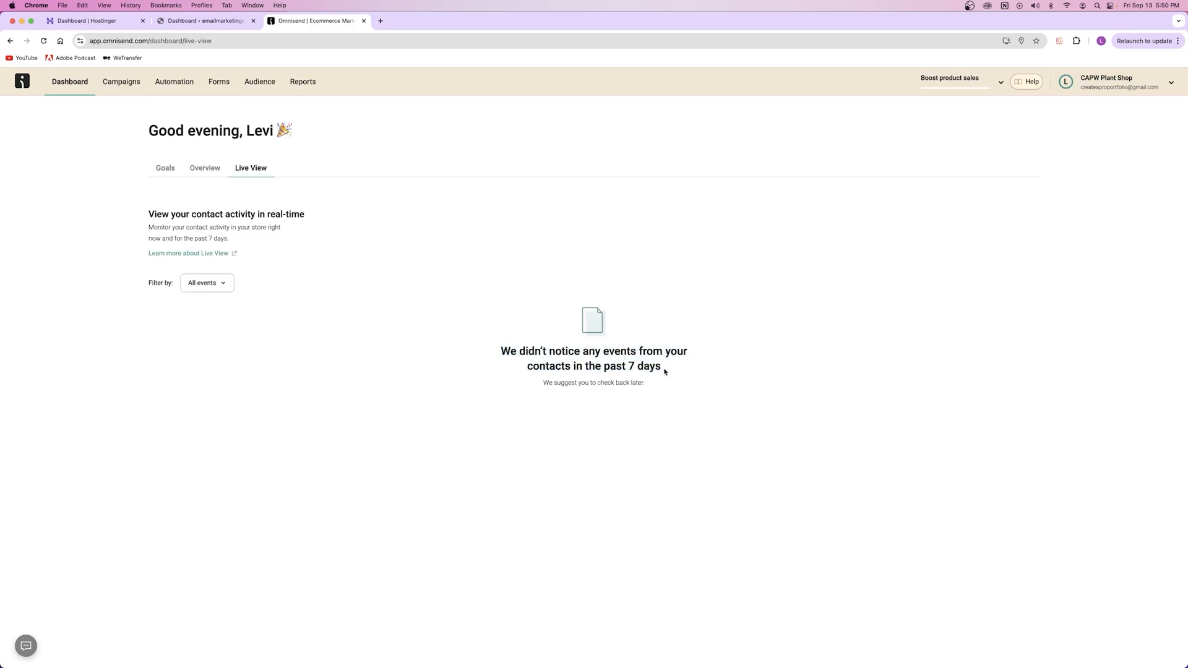
click(166, 171)
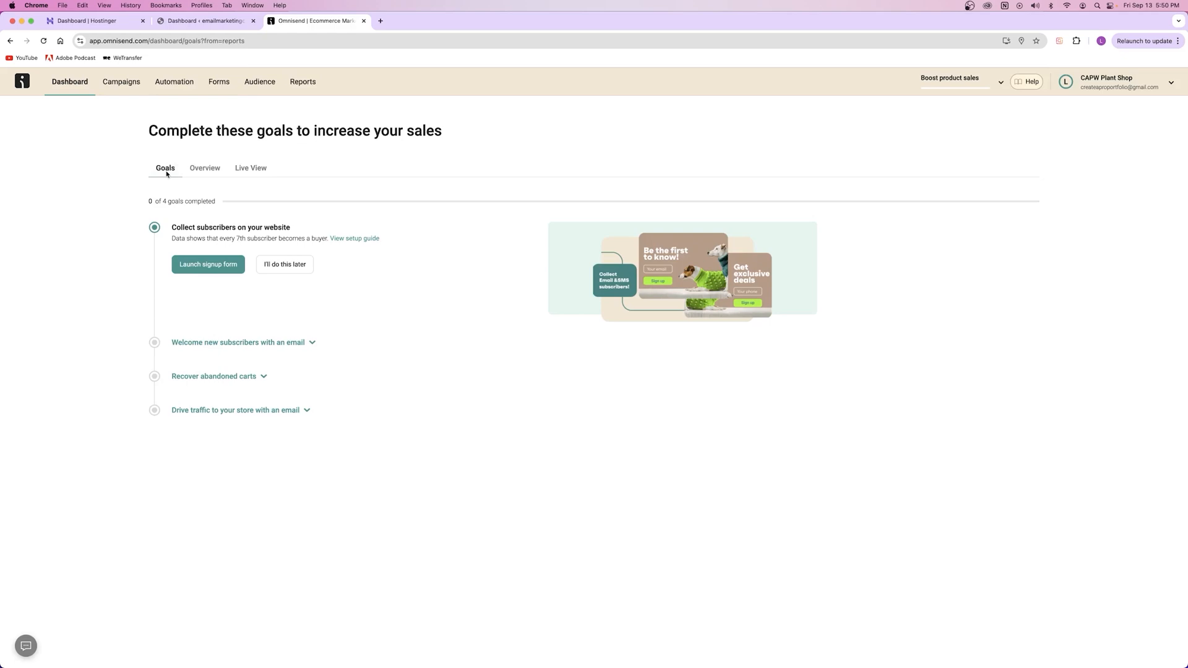
Step: Look at the Campaigns page and examine the contacts and their email addresses in the Audience contact list
click(133, 83)
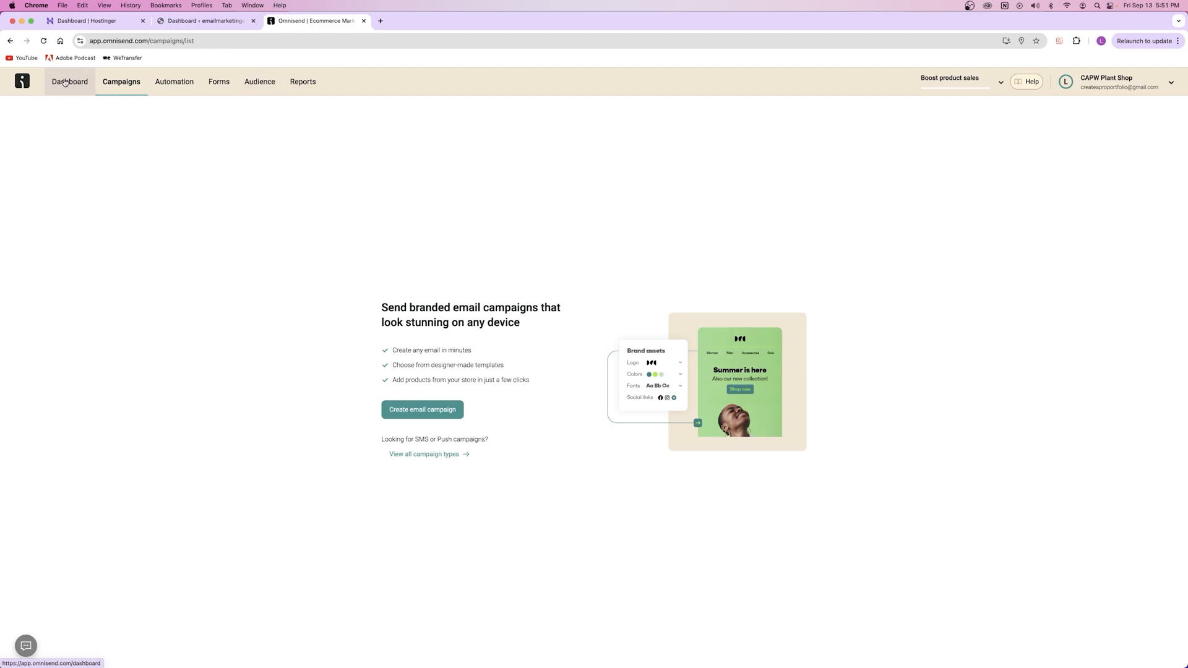
click(261, 85)
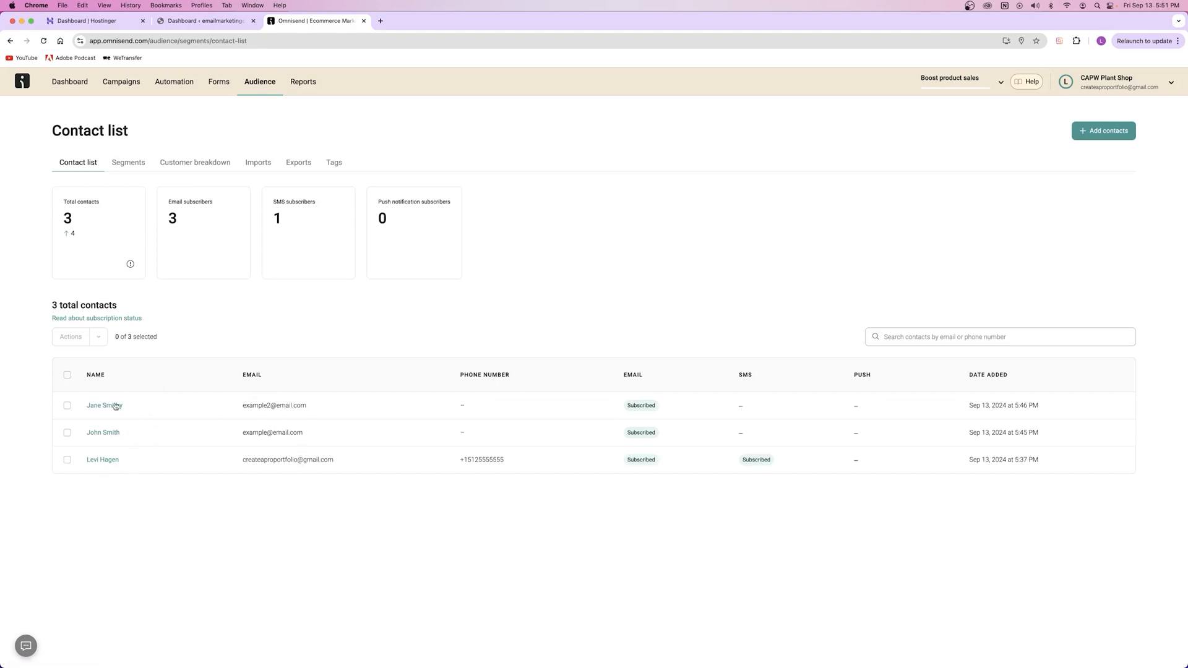
drag(249, 433, 285, 428)
click(388, 490)
drag(246, 460, 331, 459)
click(347, 535)
Step: Look through the Reports, Campaigns, Forms, Audience and Automation sections
click(302, 82)
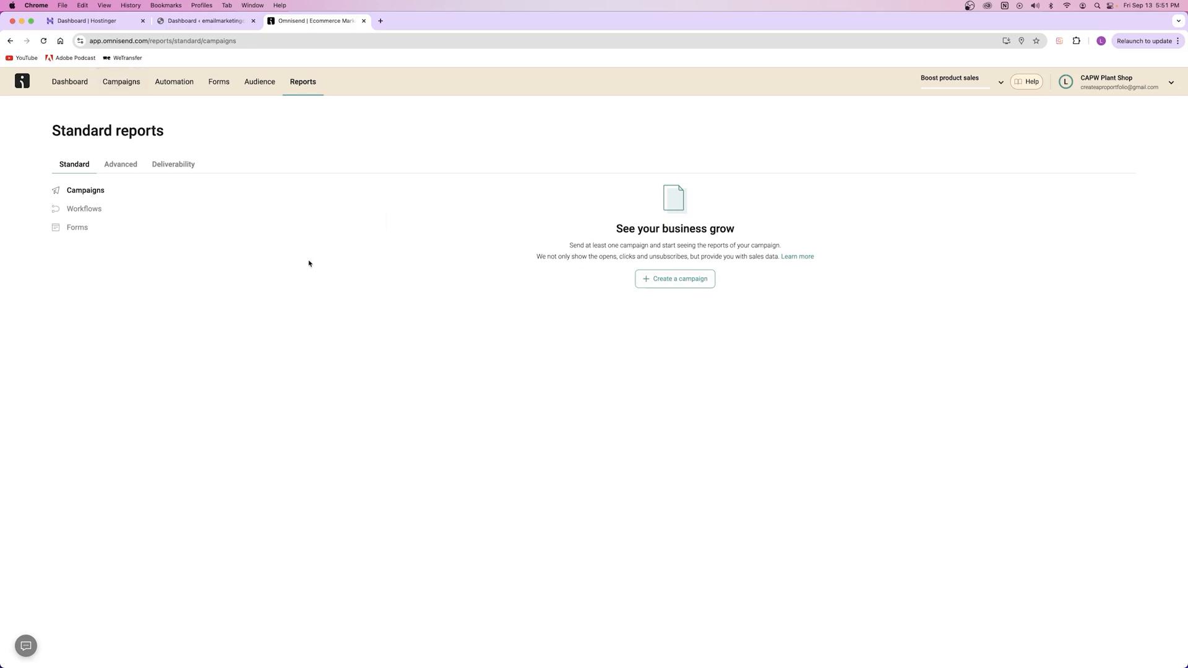
click(133, 93)
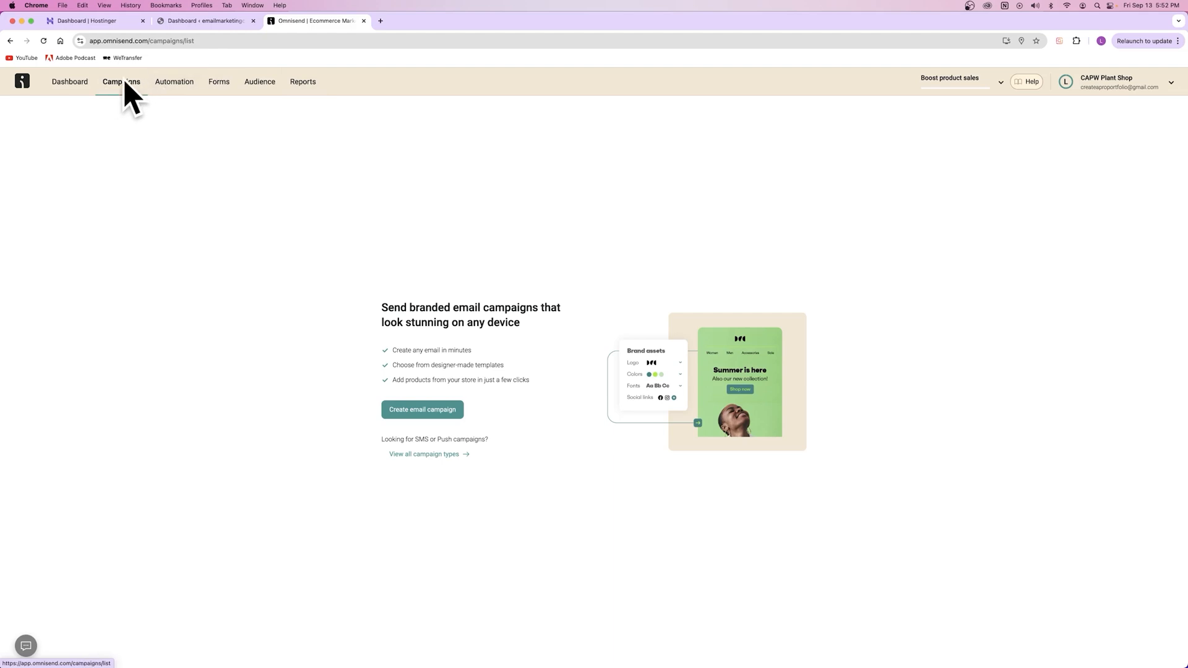
click(218, 82)
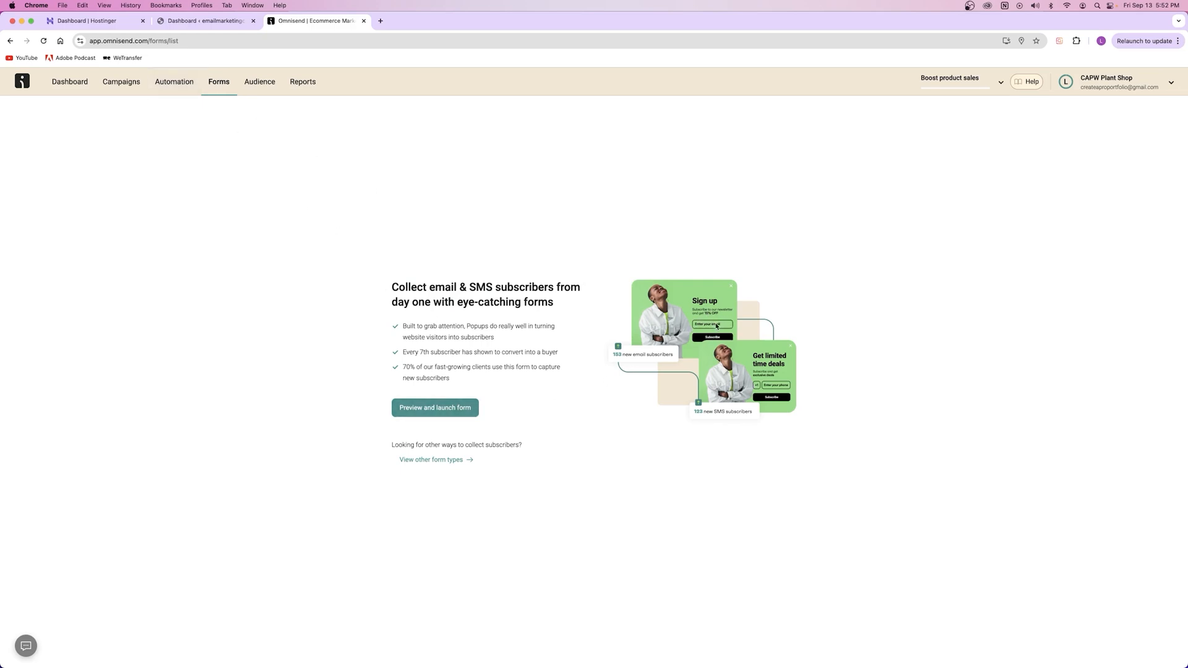
click(260, 82)
click(222, 87)
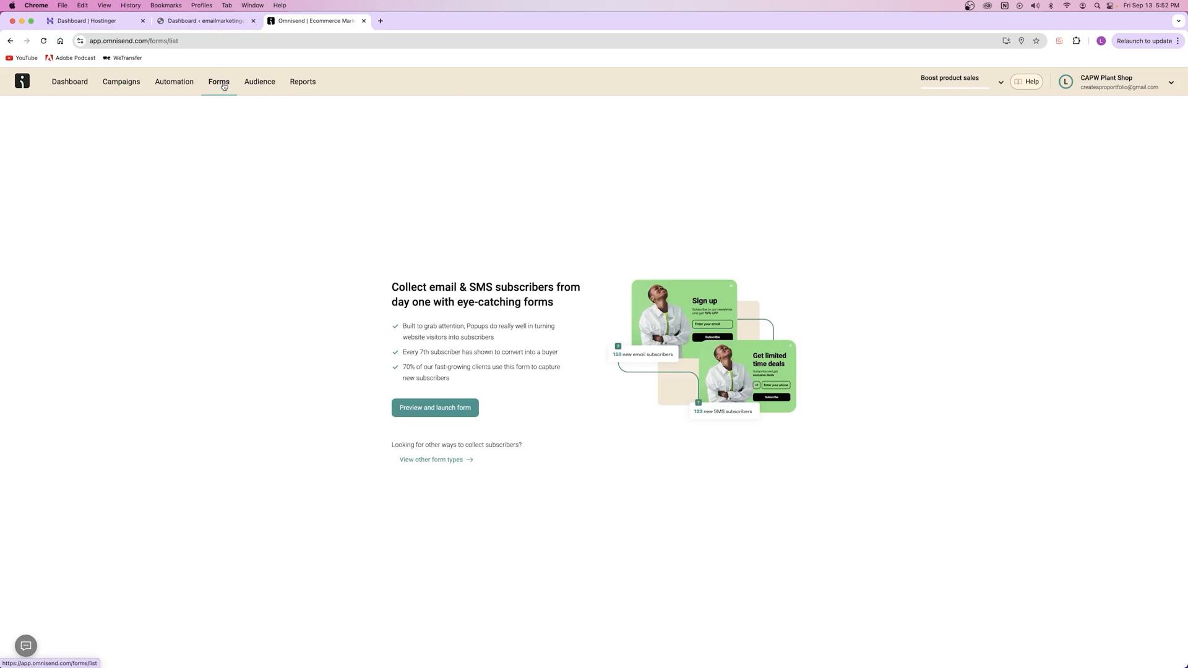
click(128, 89)
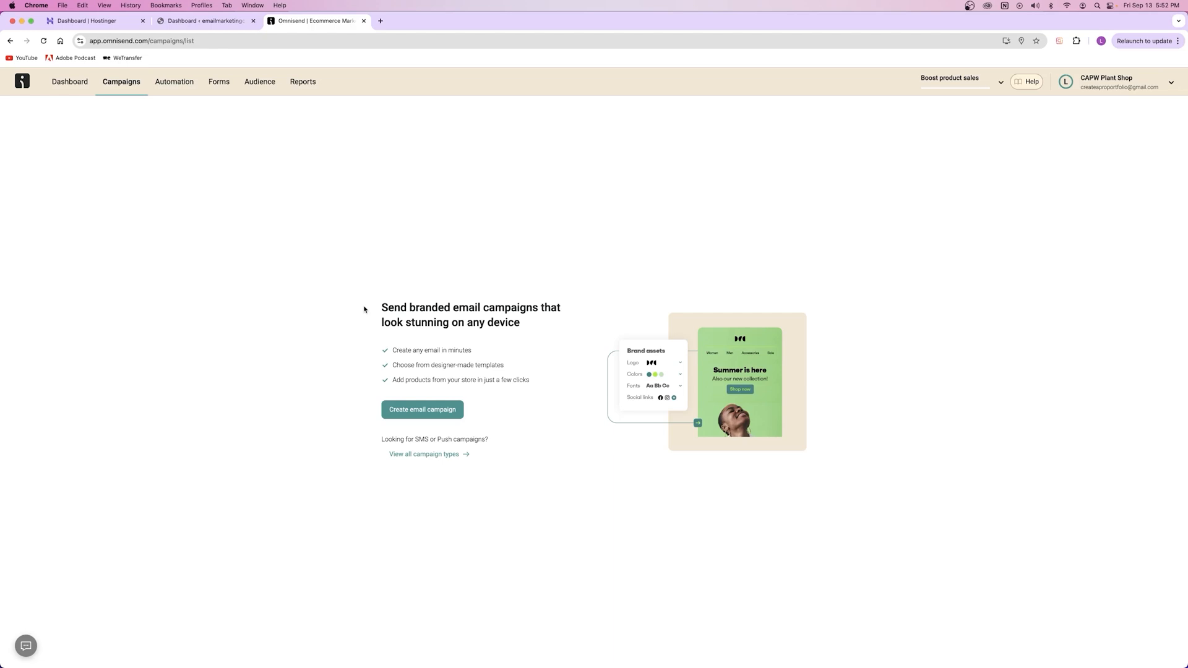
click(173, 86)
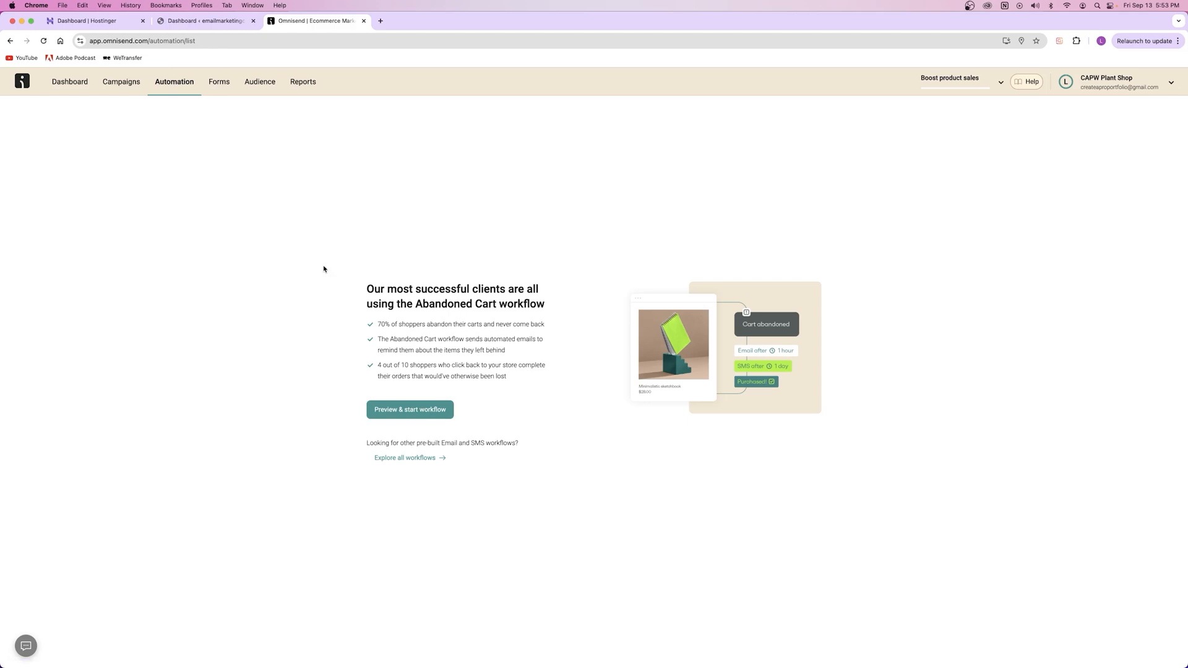
Step: Create a new email campaign from the Campaigns section and start on the subject line in its email settings
click(120, 82)
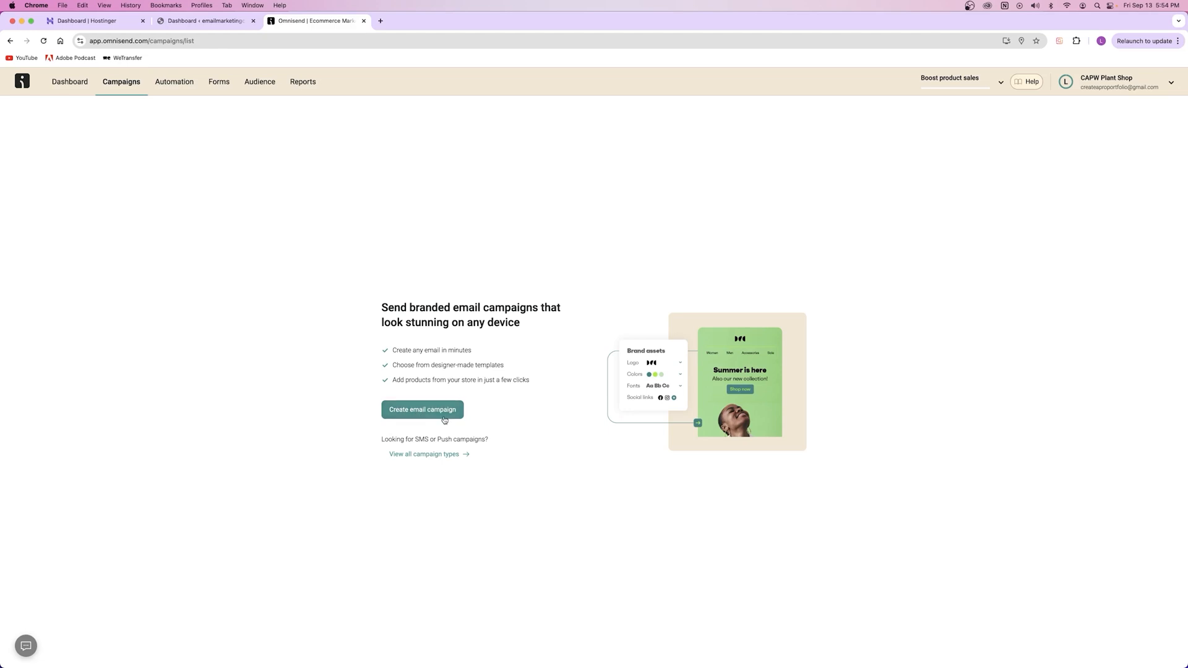
click(425, 411)
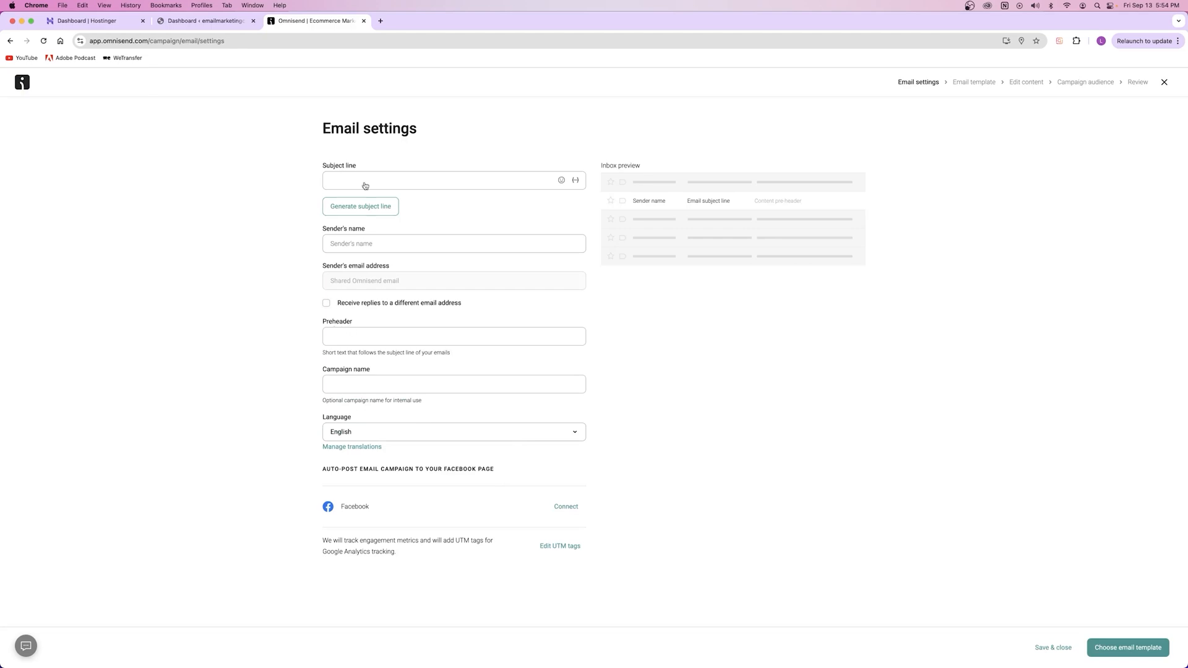
drag(323, 127, 479, 137)
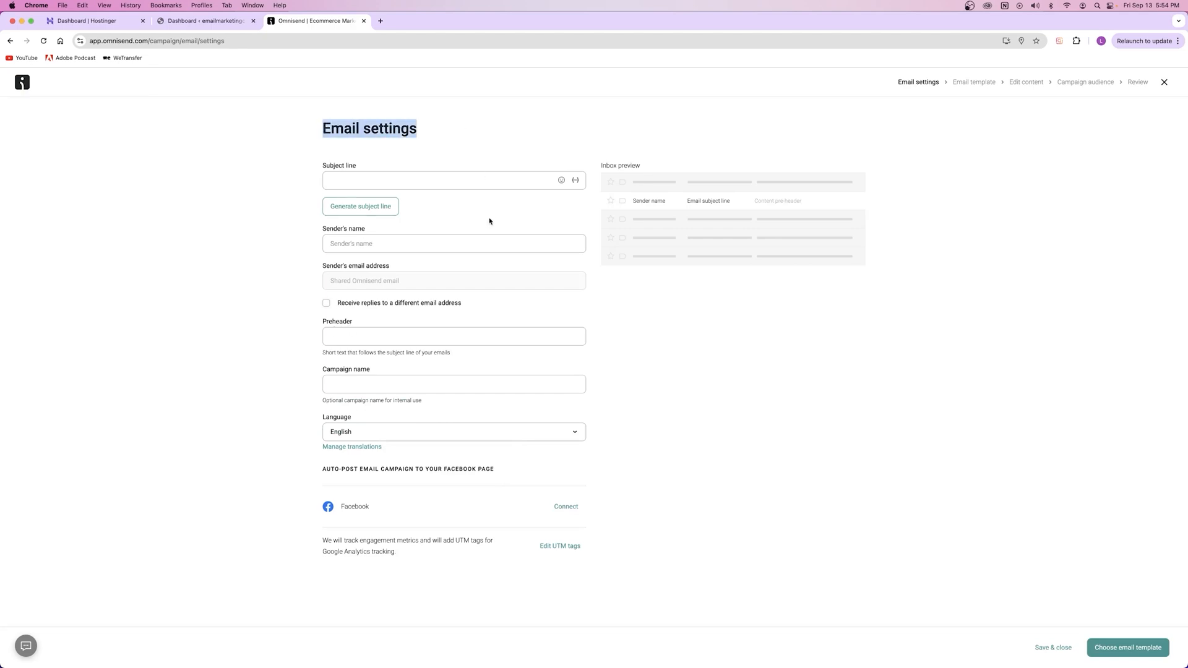
click(333, 171)
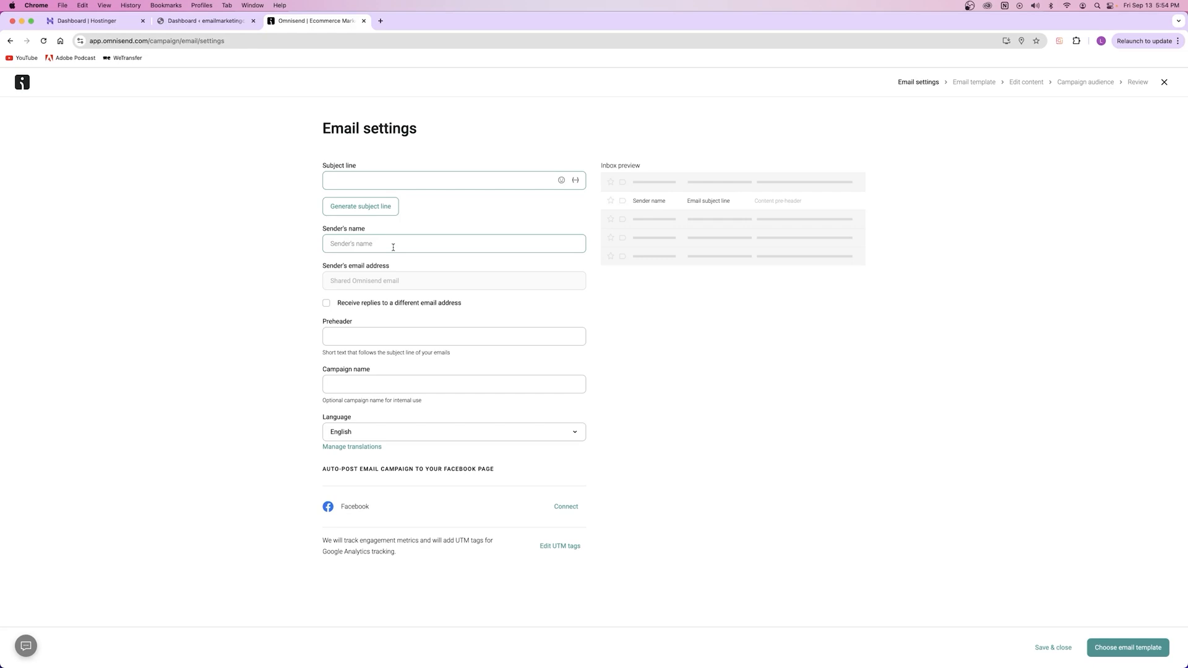
Step: Open the live store website from WordPress in its own tab and look over the plant shop's home page
click(183, 18)
click(62, 75)
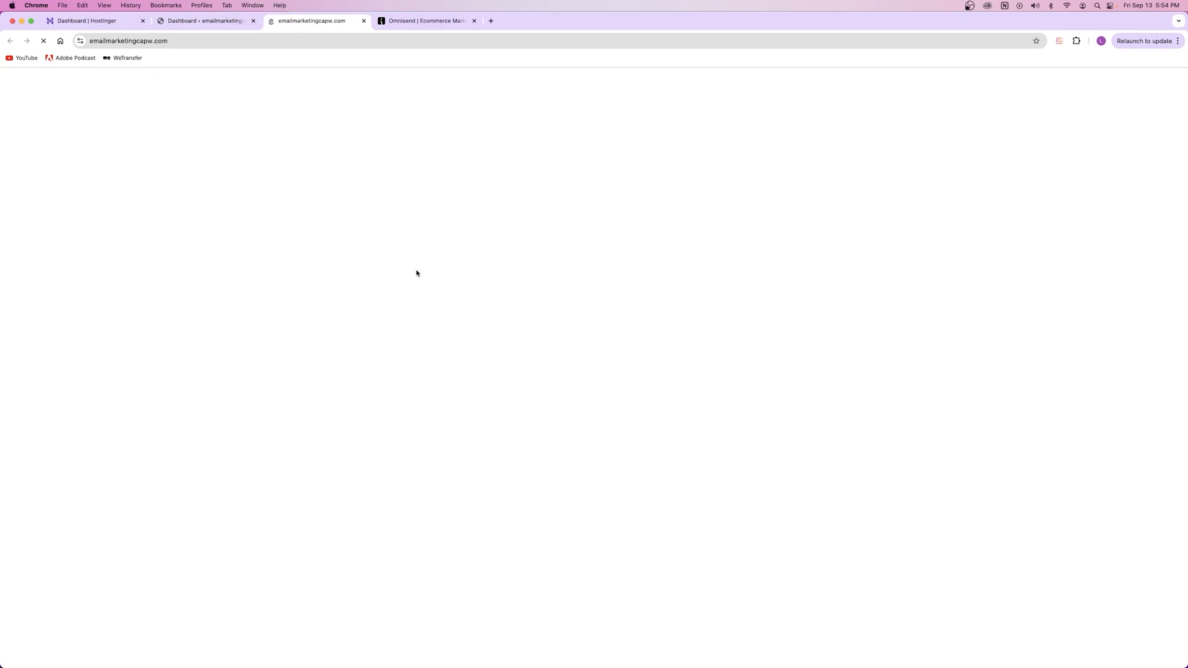
scroll(433, 275, down, 2)
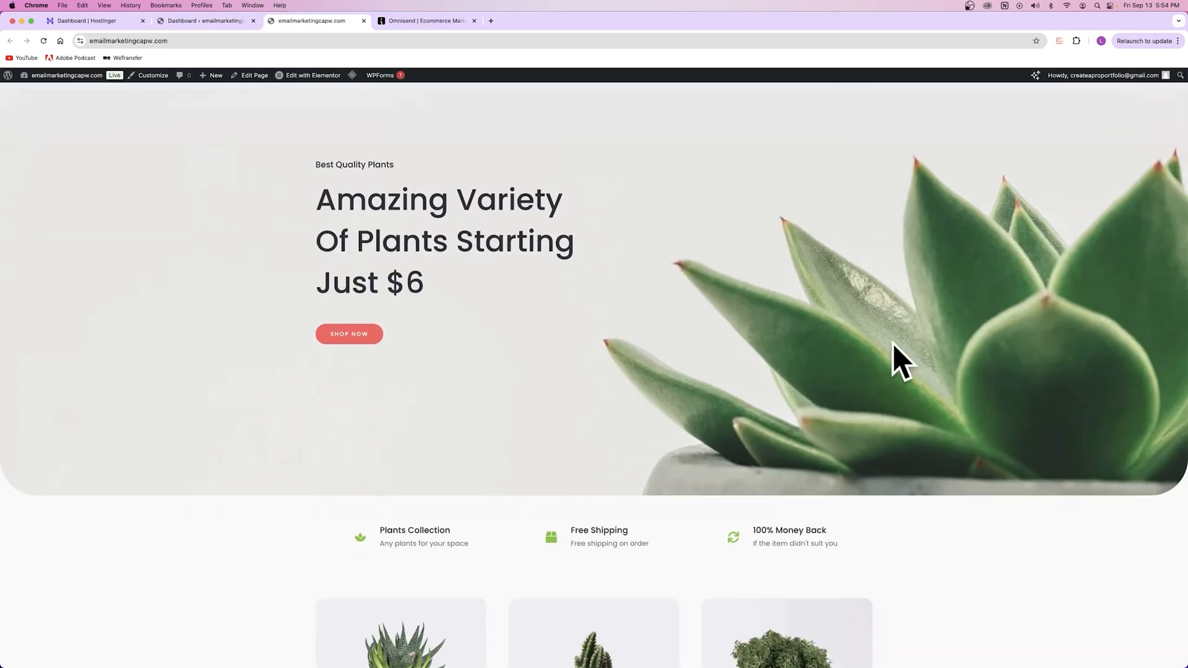
scroll(884, 303, up, 2)
scroll(870, 305, down, 3)
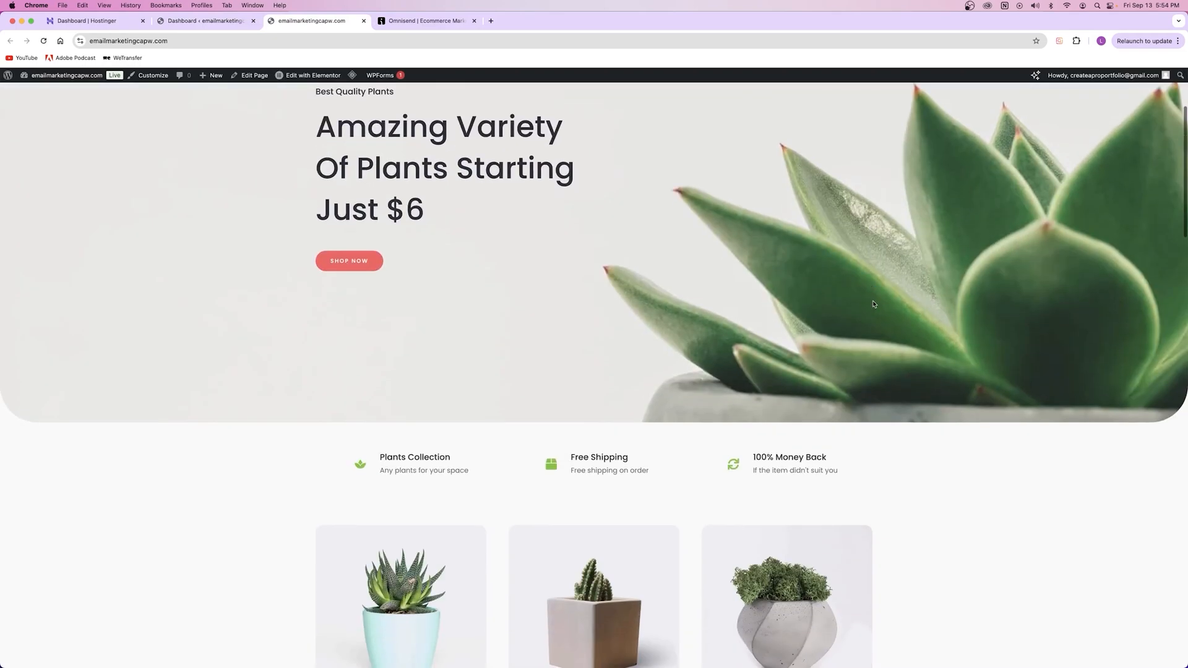
scroll(847, 319, up, 3)
Step: Switch back to Omnisend, enter "New Succulents" as the campaign's subject line and open the Subject Line Generator
click(416, 23)
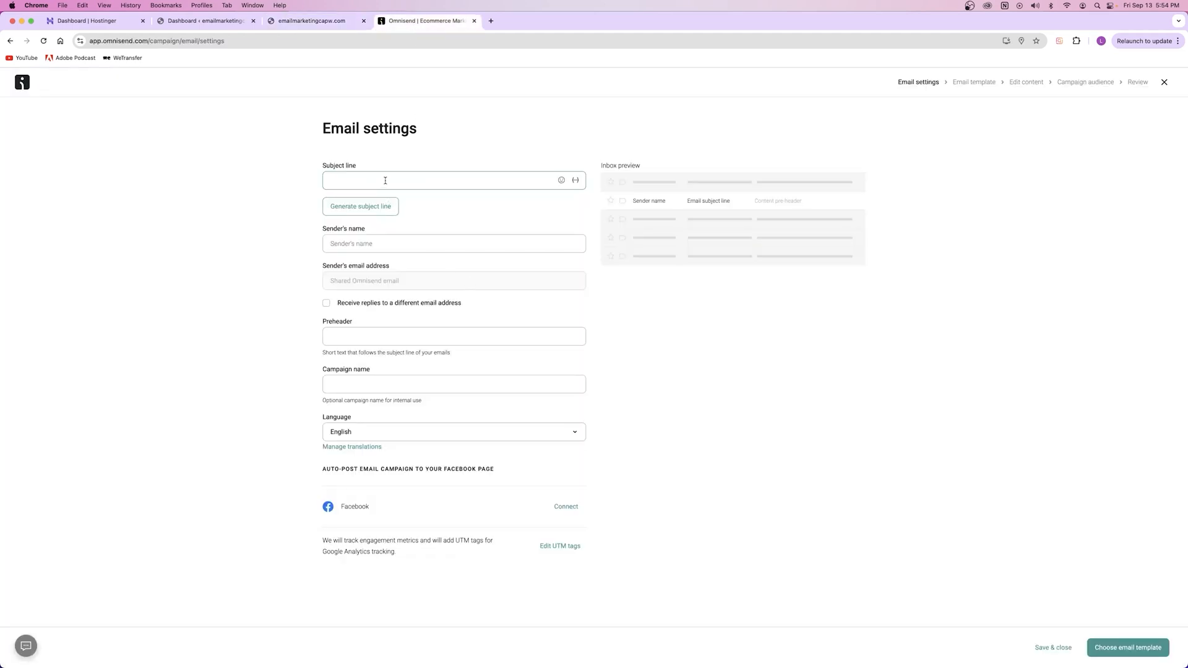
text(New Succulents)
drag(374, 180, 232, 245)
click(355, 207)
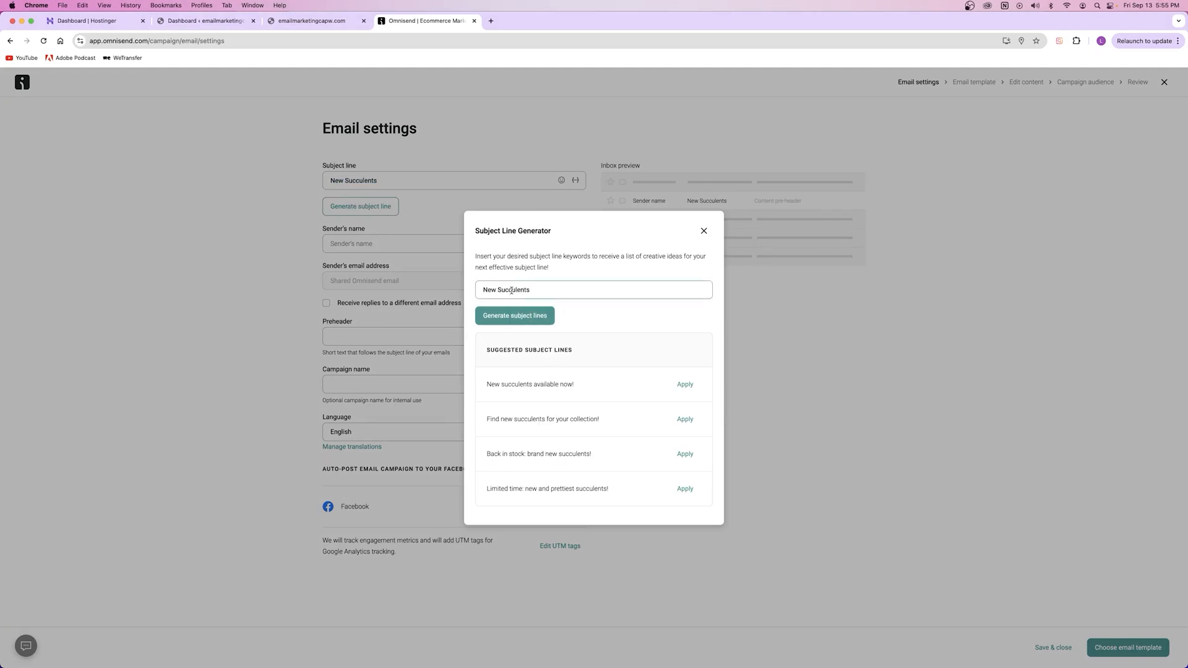
Step: Generate subject lines from "Check out our New Succulents for sale" and apply the suggestion "Check out our brand new succulents!"
click(483, 290)
text(Check out our New Succulents for sale)
click(499, 317)
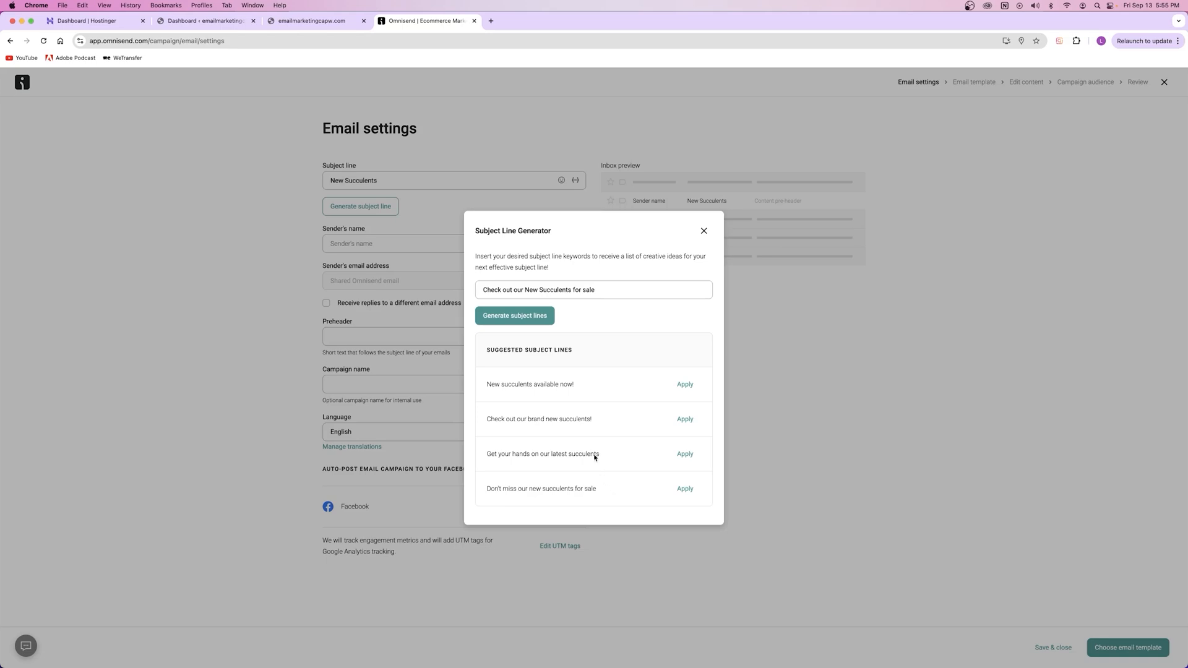
triple_click(498, 418)
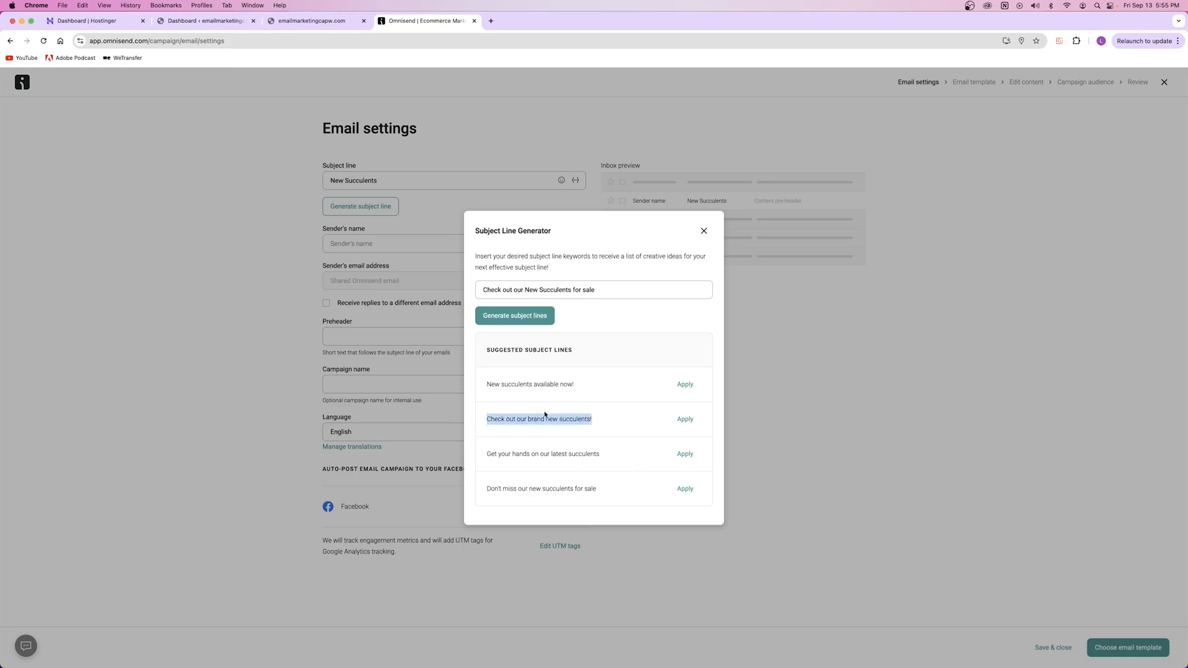
click(684, 420)
drag(441, 181, 272, 333)
click(272, 333)
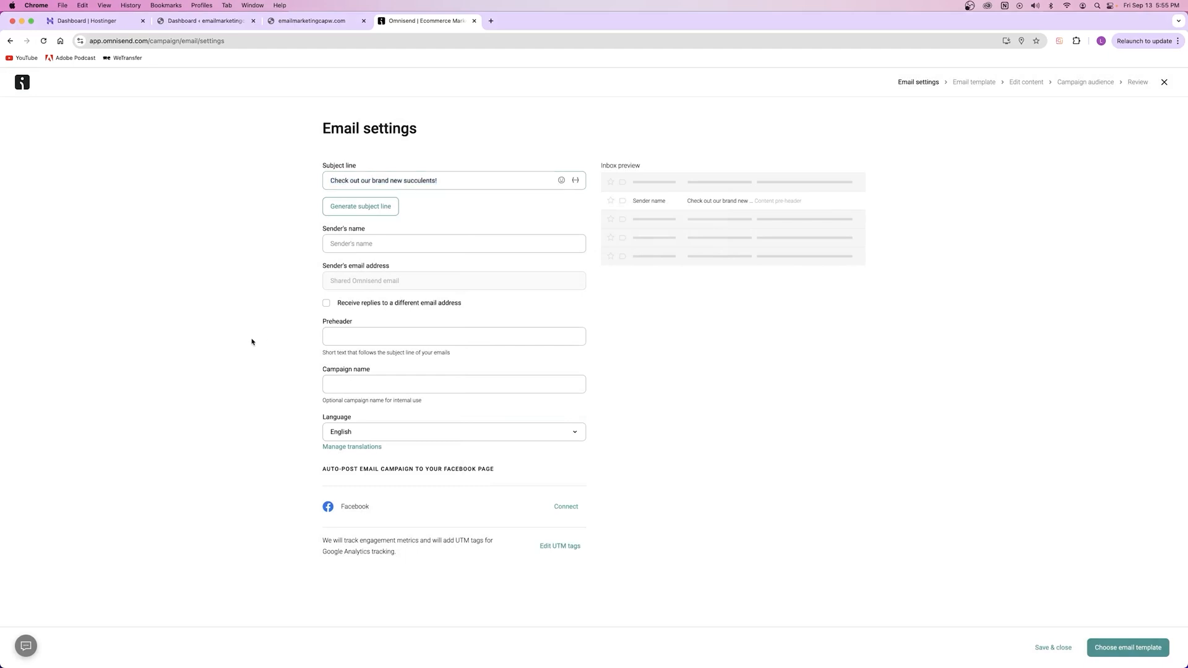
Step: Open the Gmail inbox in a new tab and examine how sender names appear beside the email subjects
click(491, 21)
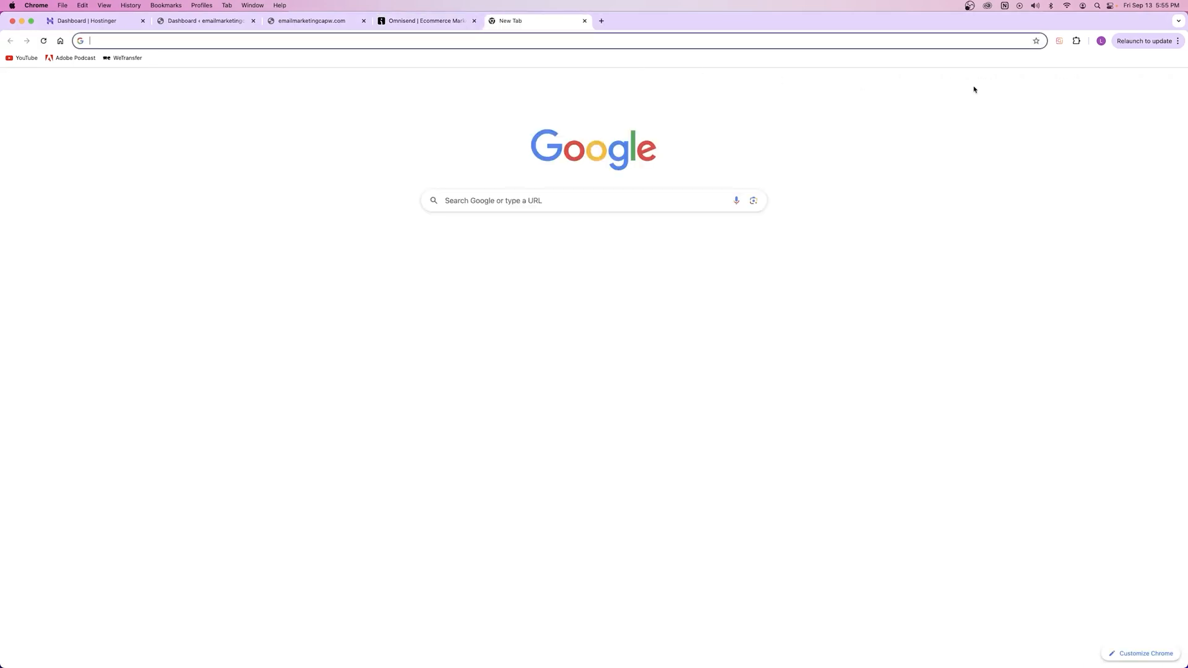
click(1079, 84)
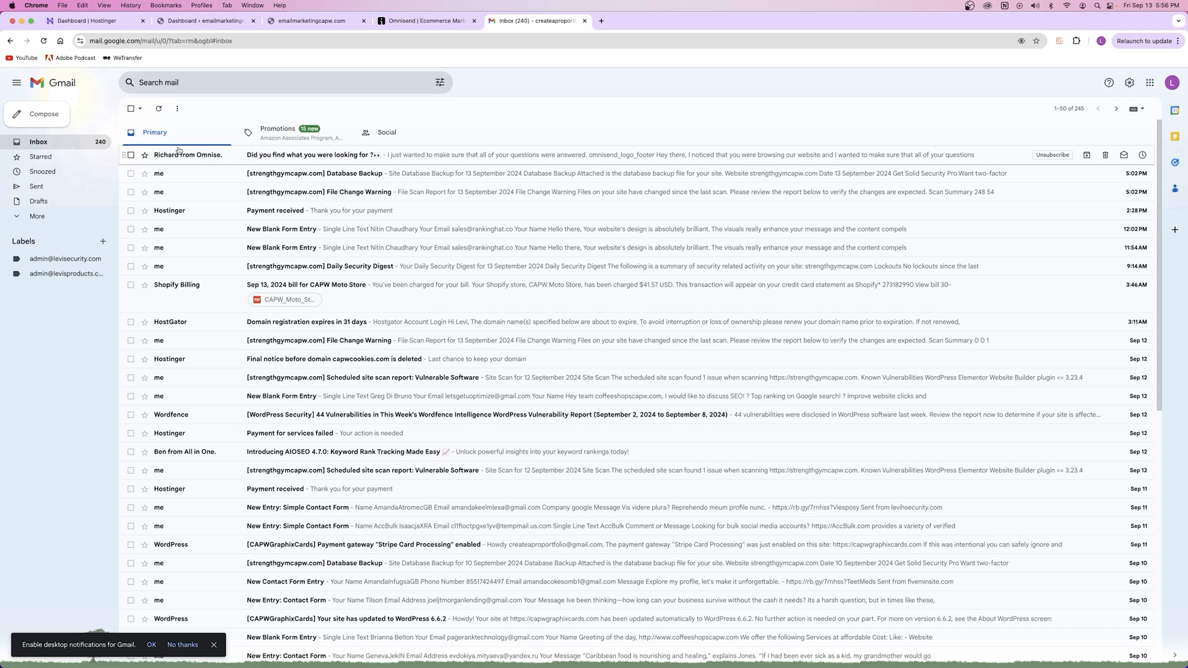
click(411, 21)
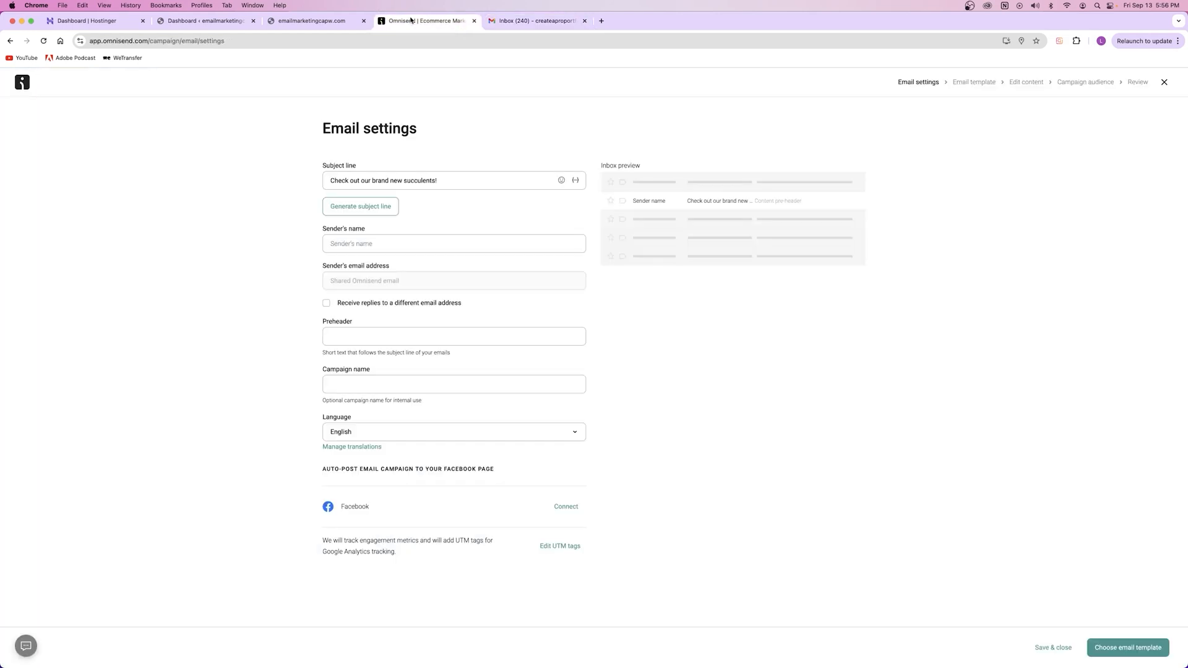
key(ctrl+Tab)
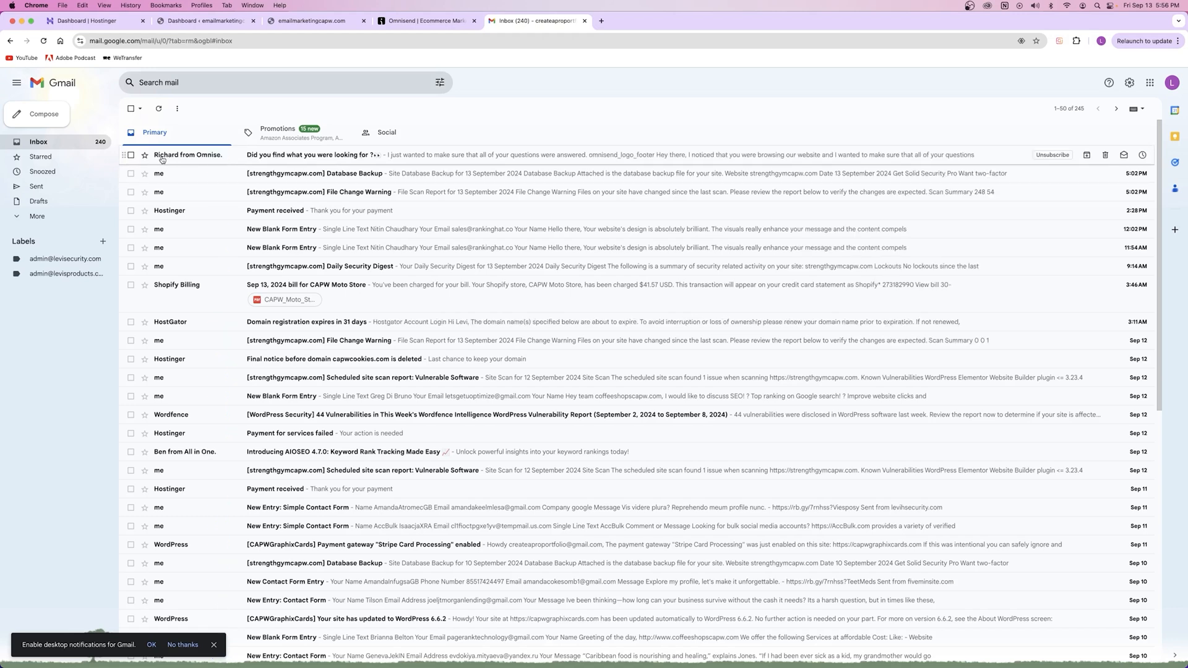
mouse_move(174, 160)
Step: Return to Omnisend and set the sender's name to "CAPW Plant Shop"
click(416, 23)
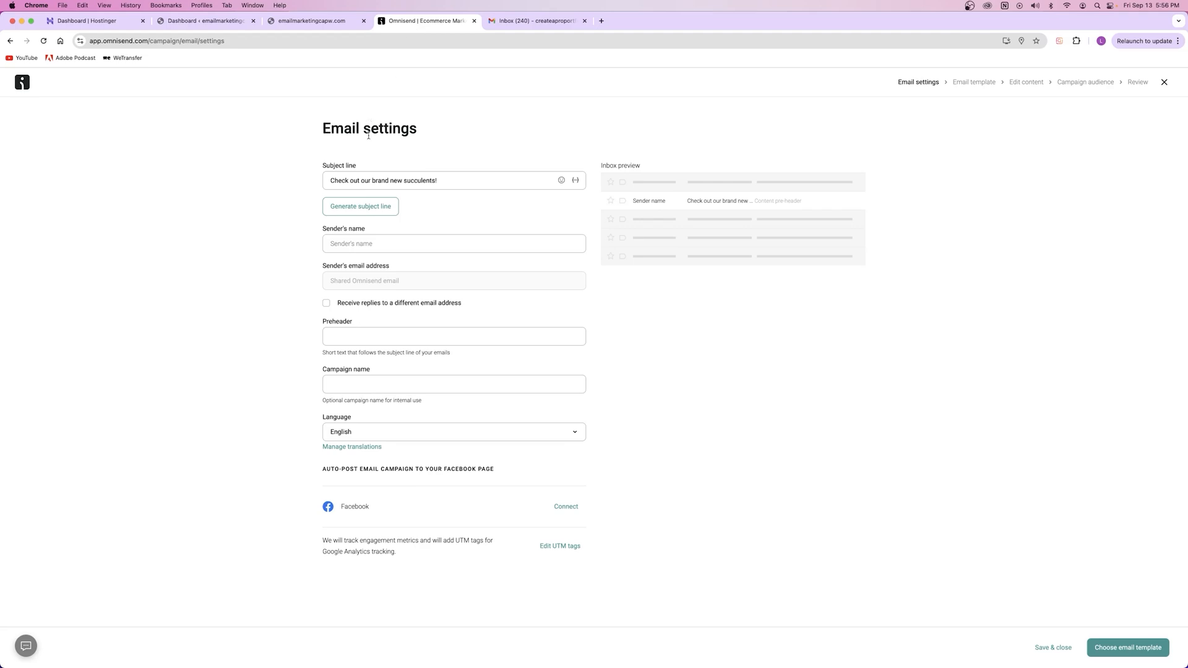
click(351, 243)
text(CAPW Plant Shop)
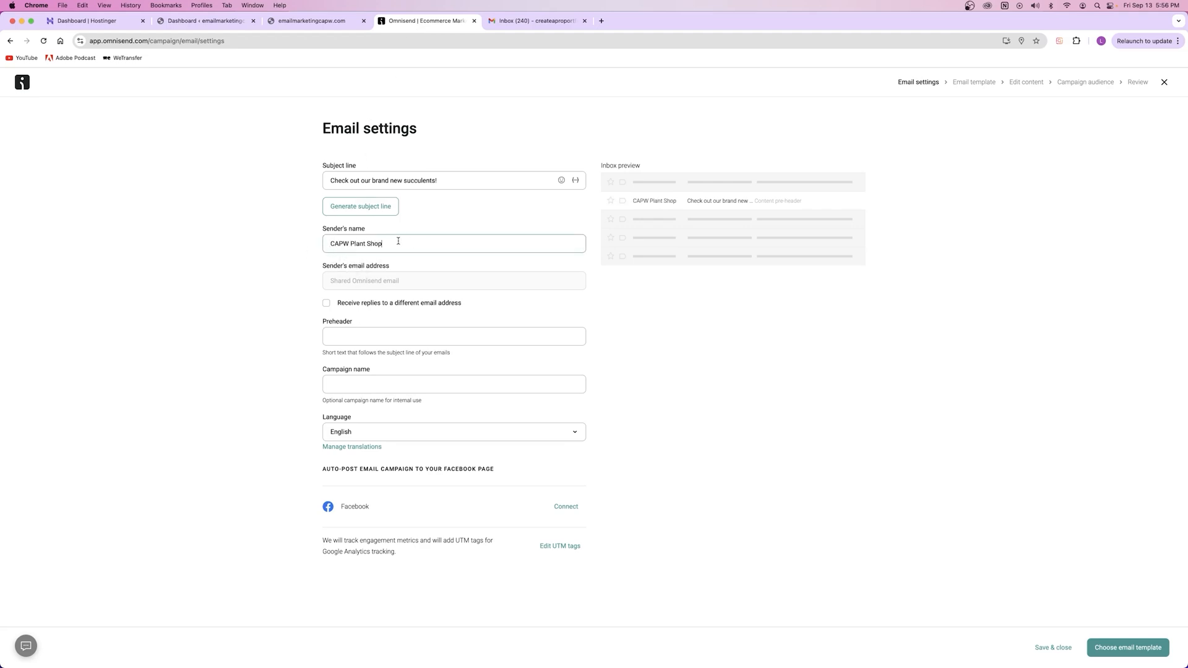
drag(442, 181, 331, 182)
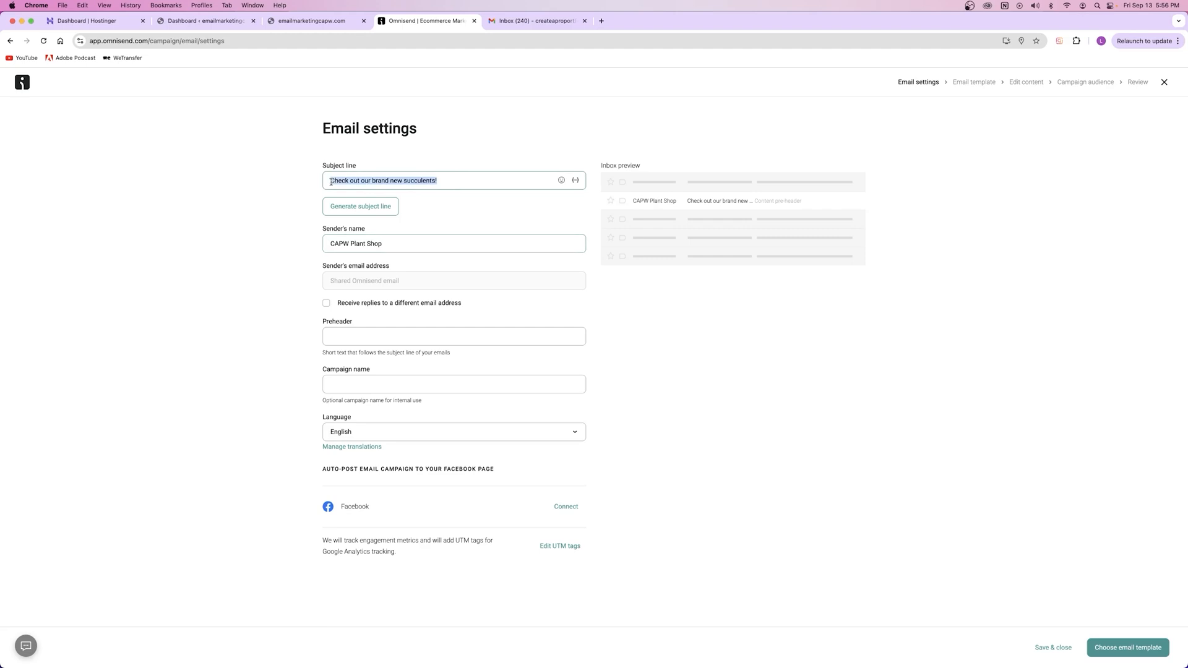
click(301, 272)
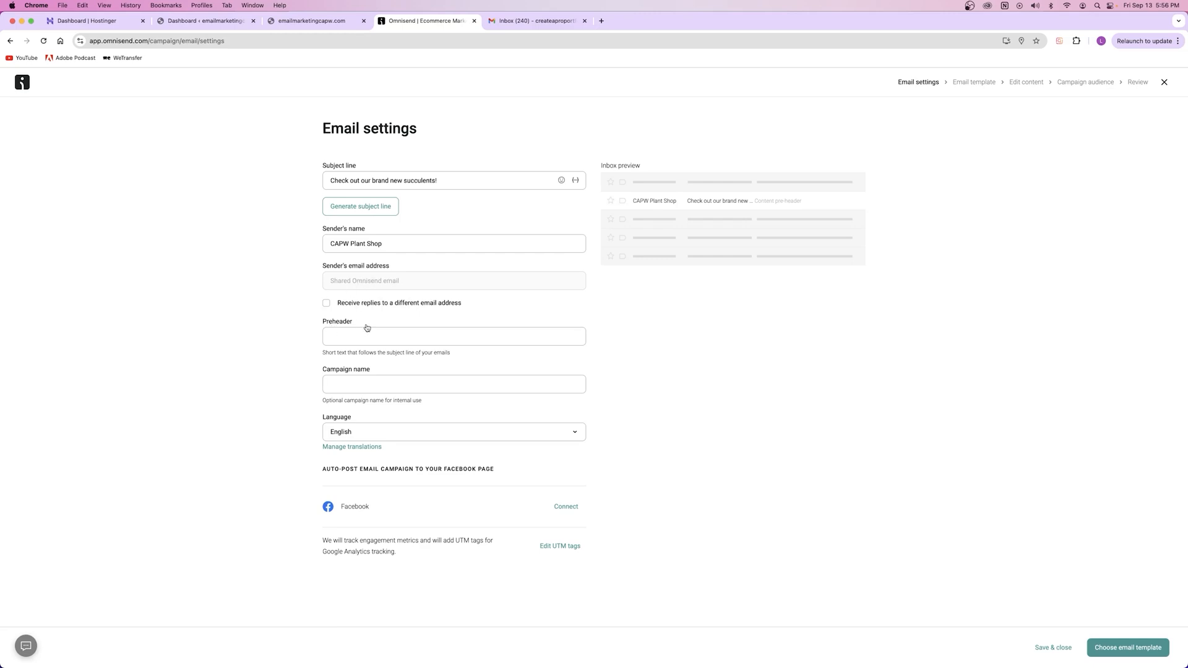
Step: Enter "Brand New Succulents for Sale at Affordable Prices" as the email's preheader
drag(440, 181, 315, 181)
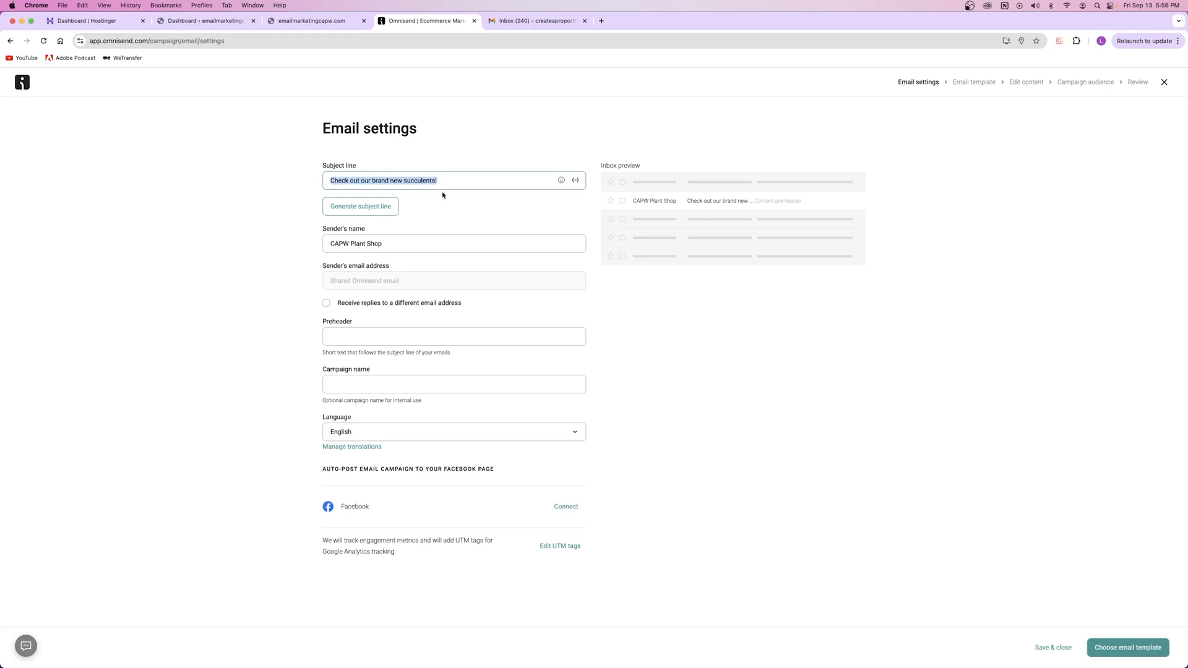
drag(322, 353, 458, 357)
click(360, 335)
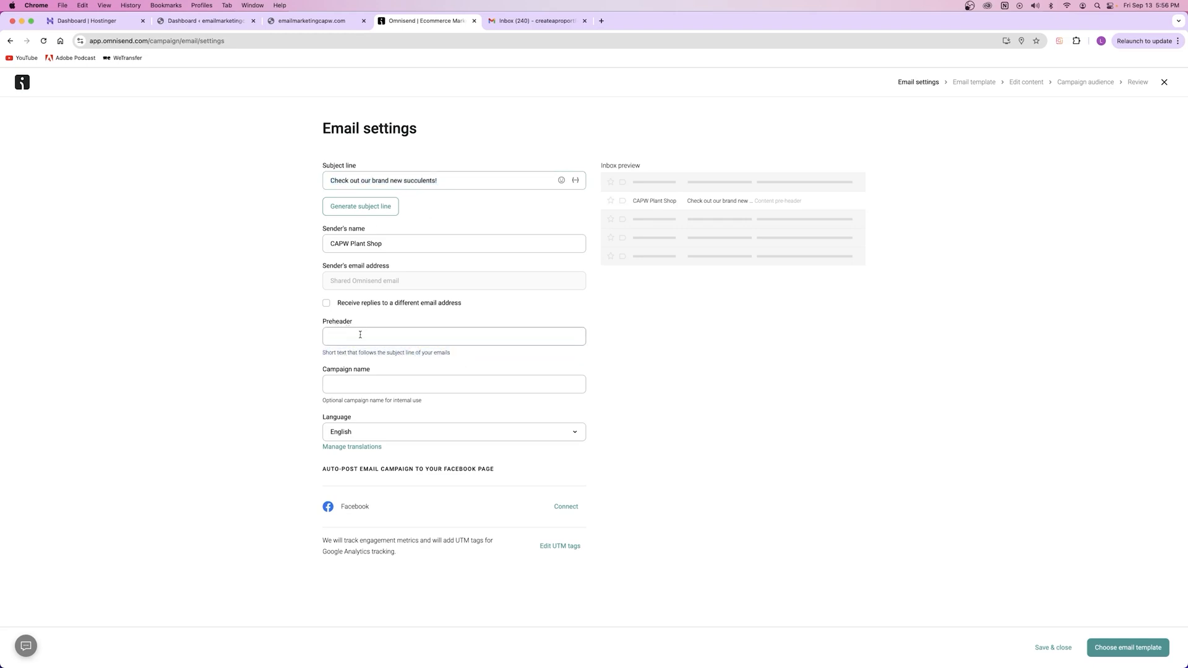
text(Brand New Succulents for Sale at Affordable Prices)
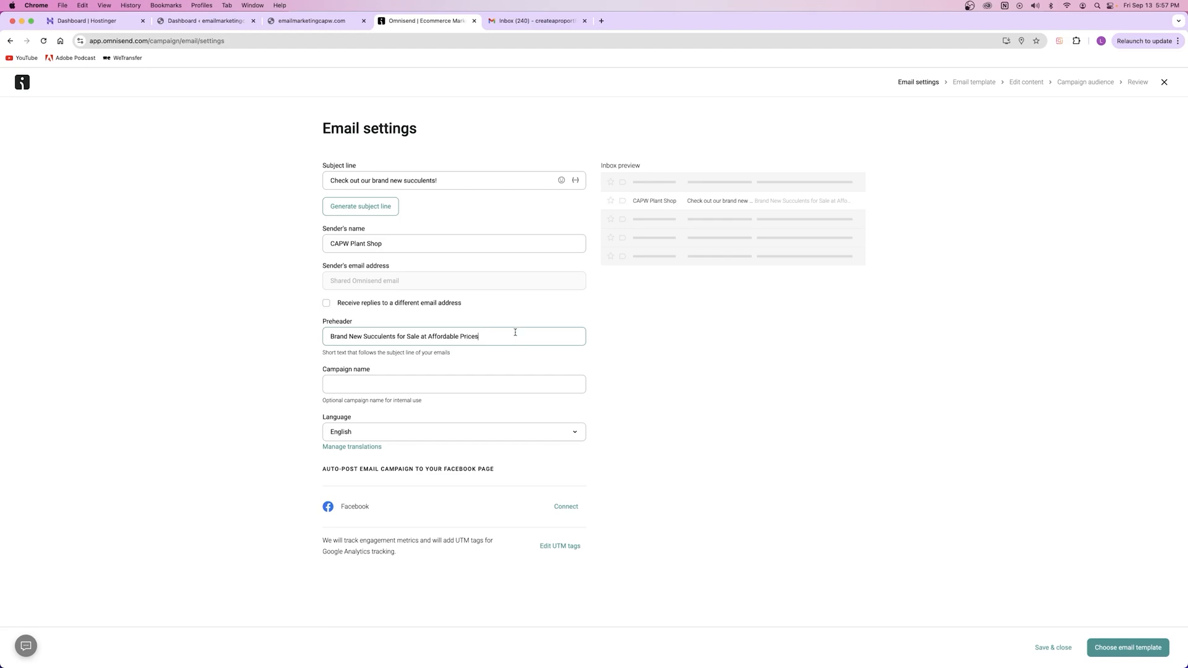
drag(450, 178, 313, 183)
drag(488, 336, 328, 337)
click(528, 359)
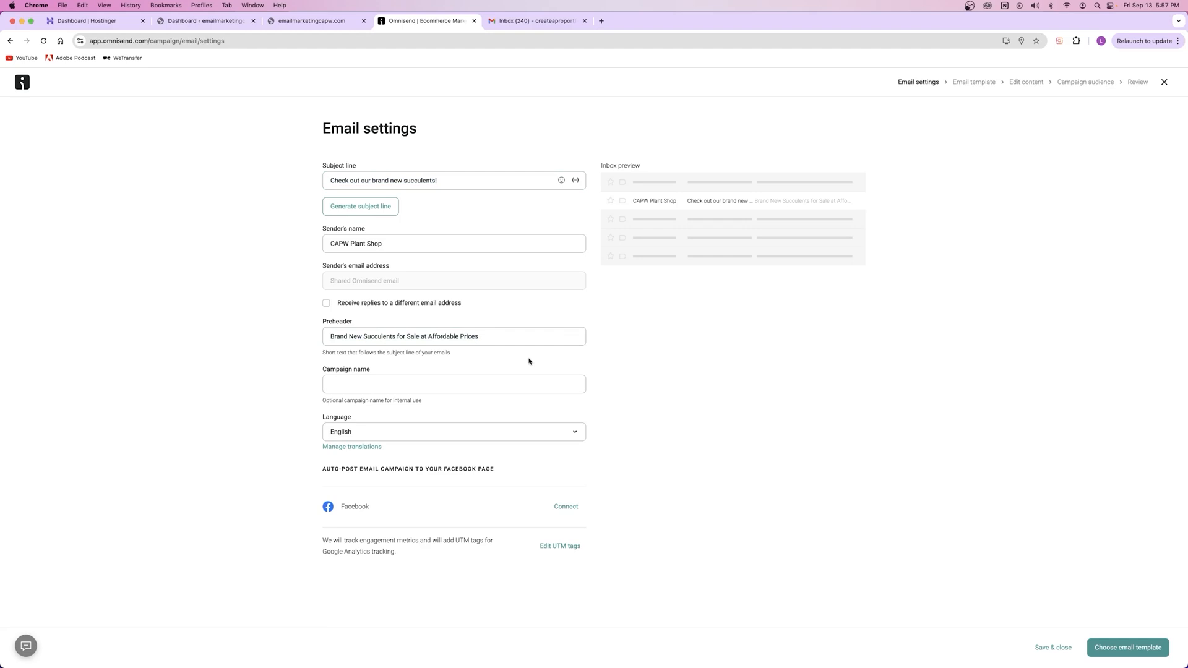
drag(492, 337, 265, 338)
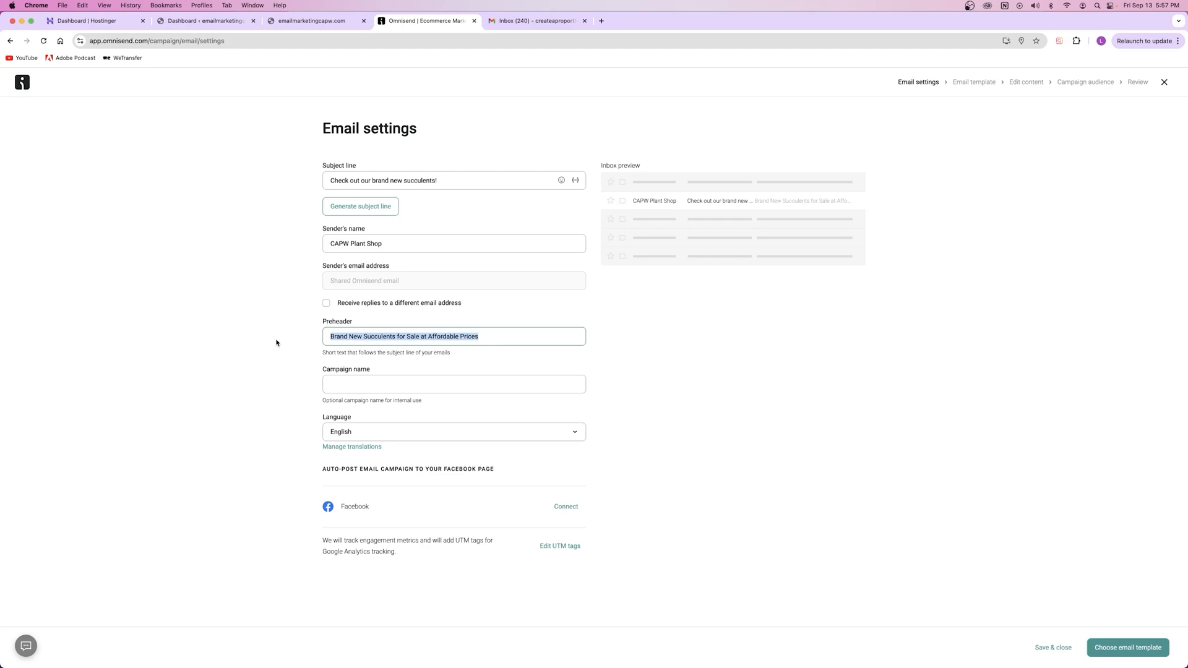
click(477, 372)
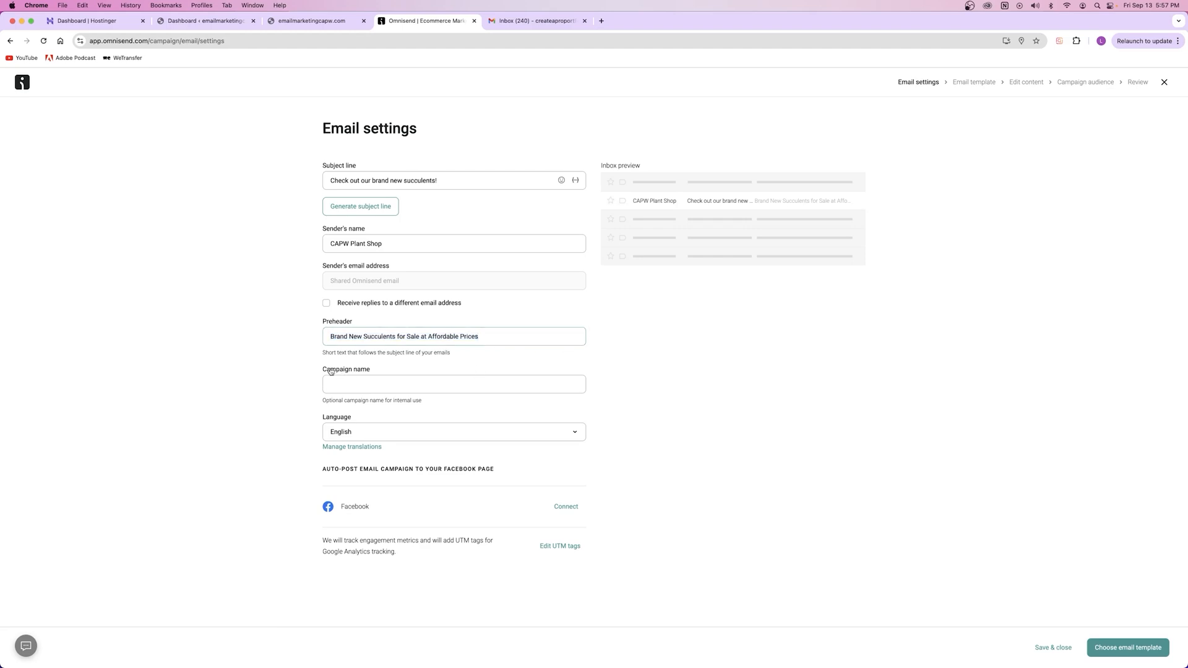
Step: Name the campaign "New Succulent Campaign - Spring 2024" for internal use
drag(425, 403, 321, 404)
drag(375, 372, 313, 371)
click(383, 388)
text(New Succulent Campaign)
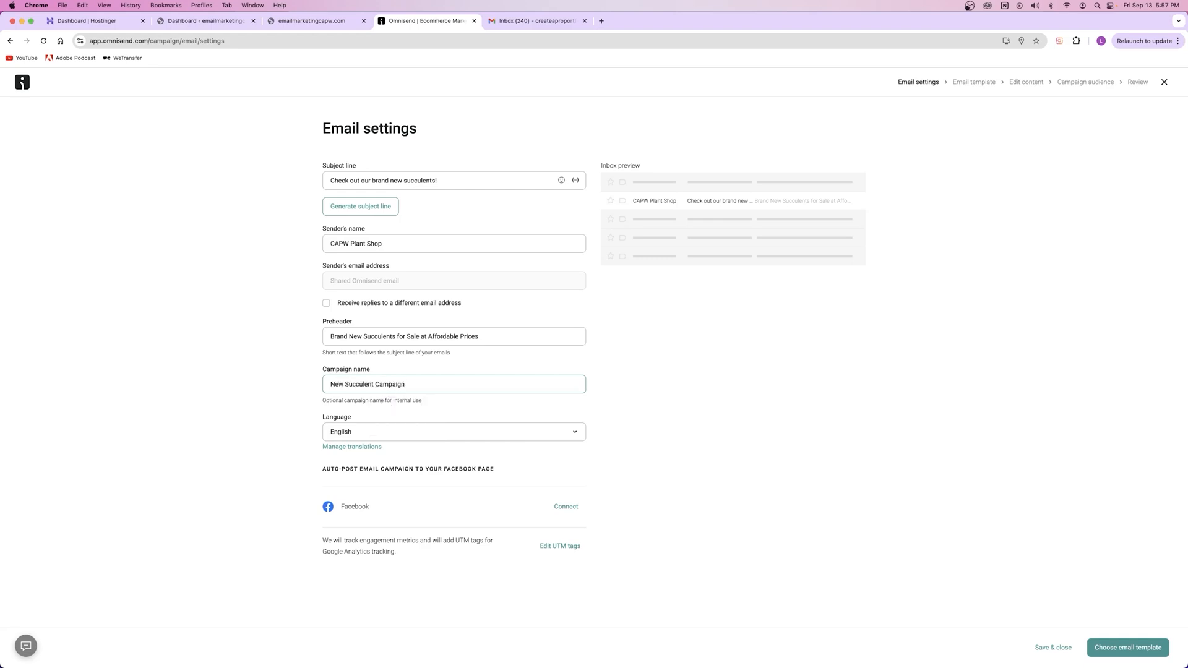
text( - Spring 2024)
drag(452, 385, 288, 386)
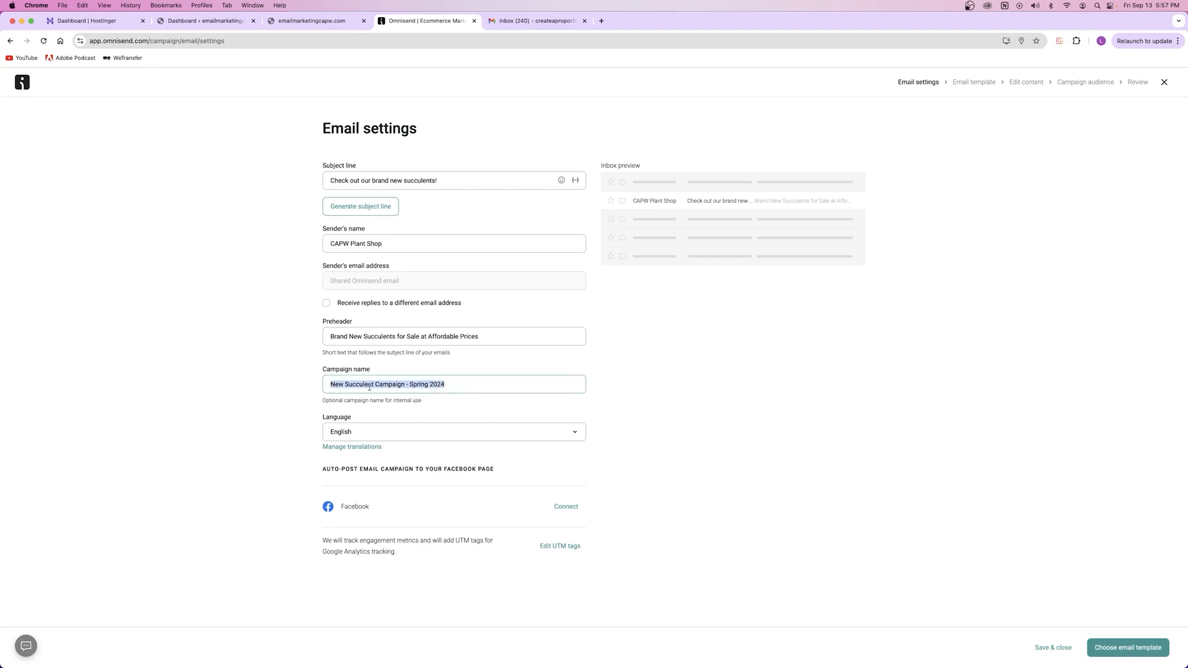
click(367, 376)
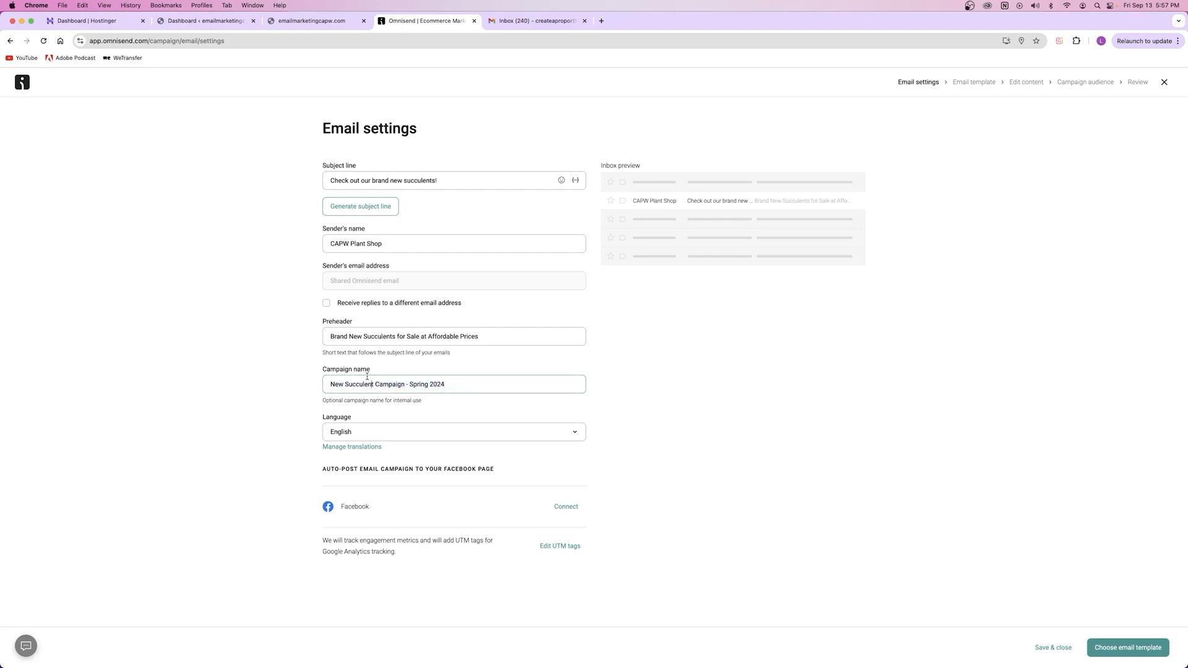
double_click(426, 384)
drag(425, 384, 488, 415)
click(472, 387)
Step: Examine the sender name, subject and preheader in the inbox preview and compare them with the Gmail inbox
drag(601, 167, 648, 168)
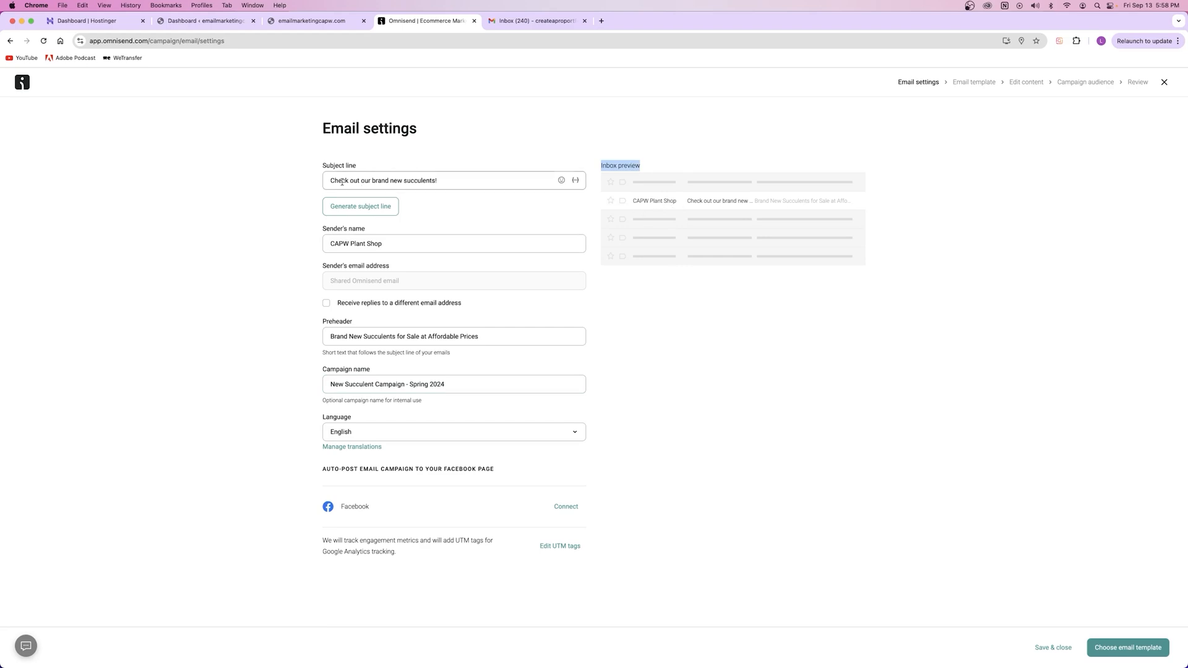
drag(687, 200, 844, 200)
click(790, 307)
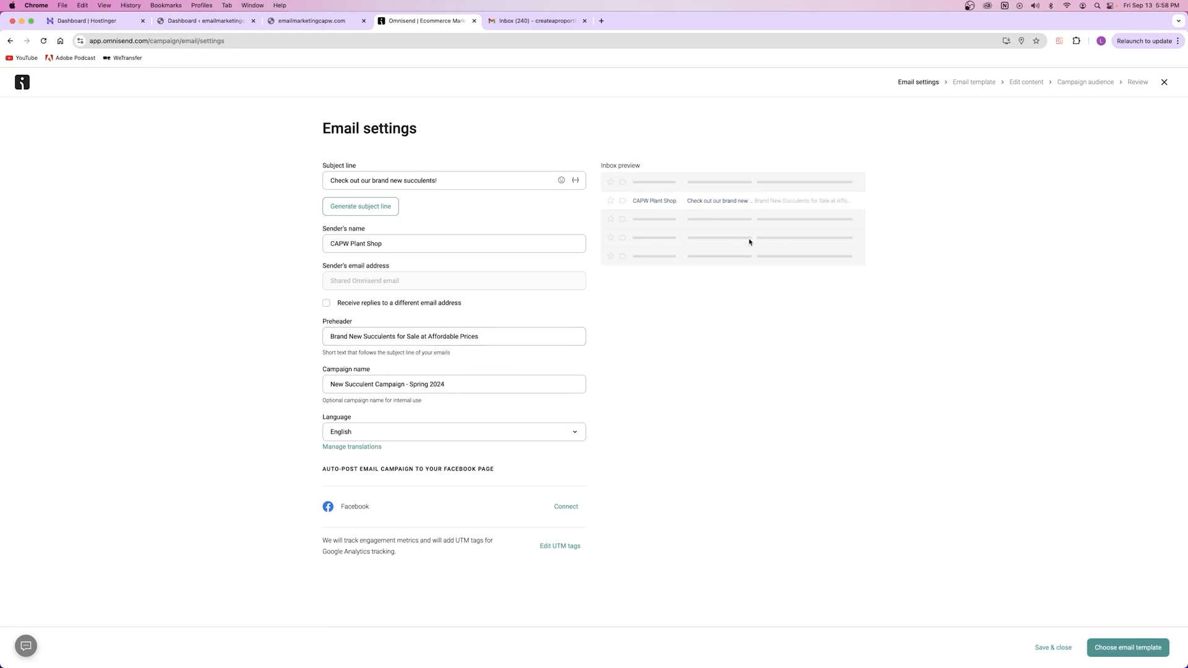
click(524, 22)
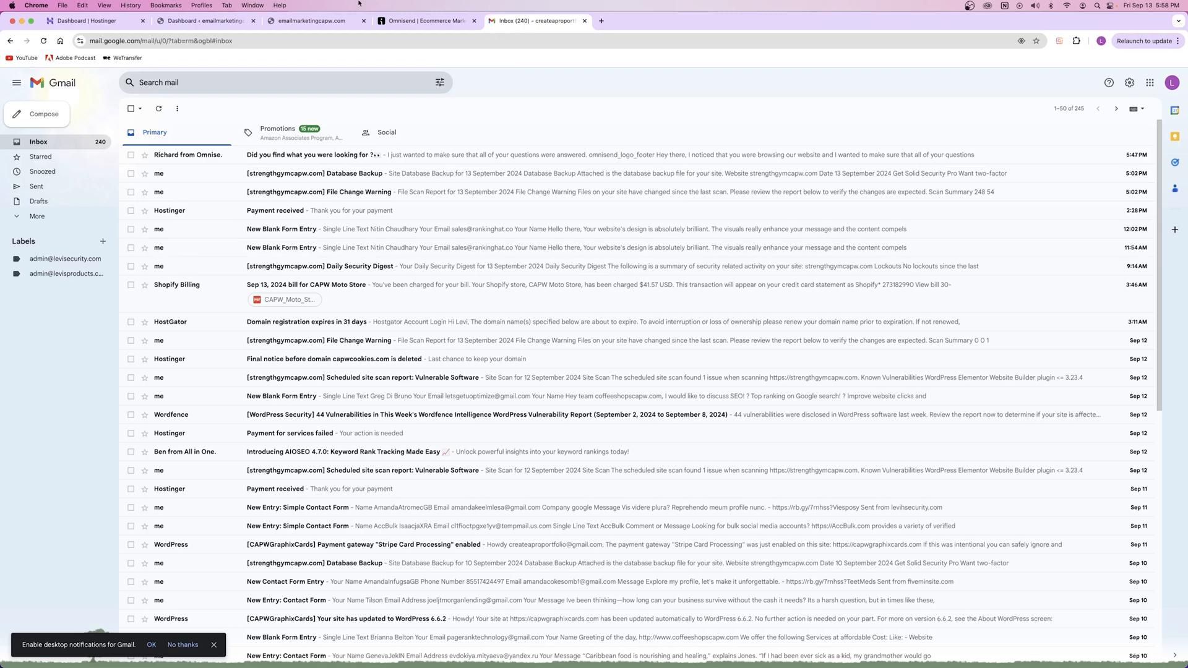
click(427, 20)
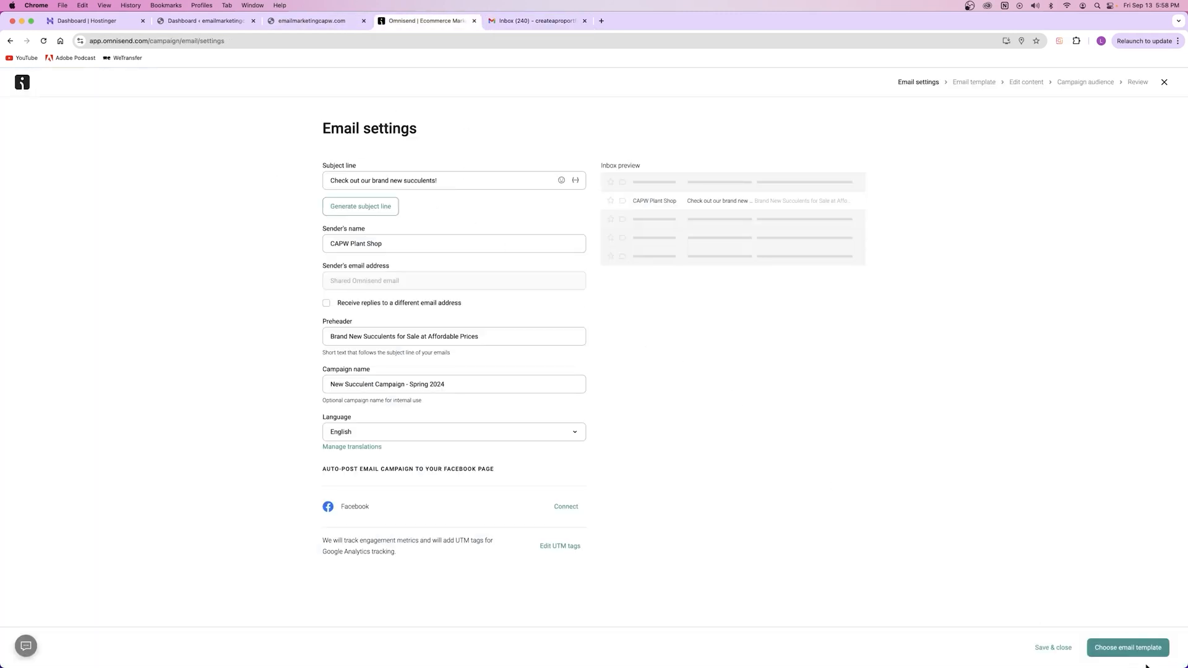
Step: Continue to the email template choice and filter the templates by the goal "Promote products"
click(1137, 648)
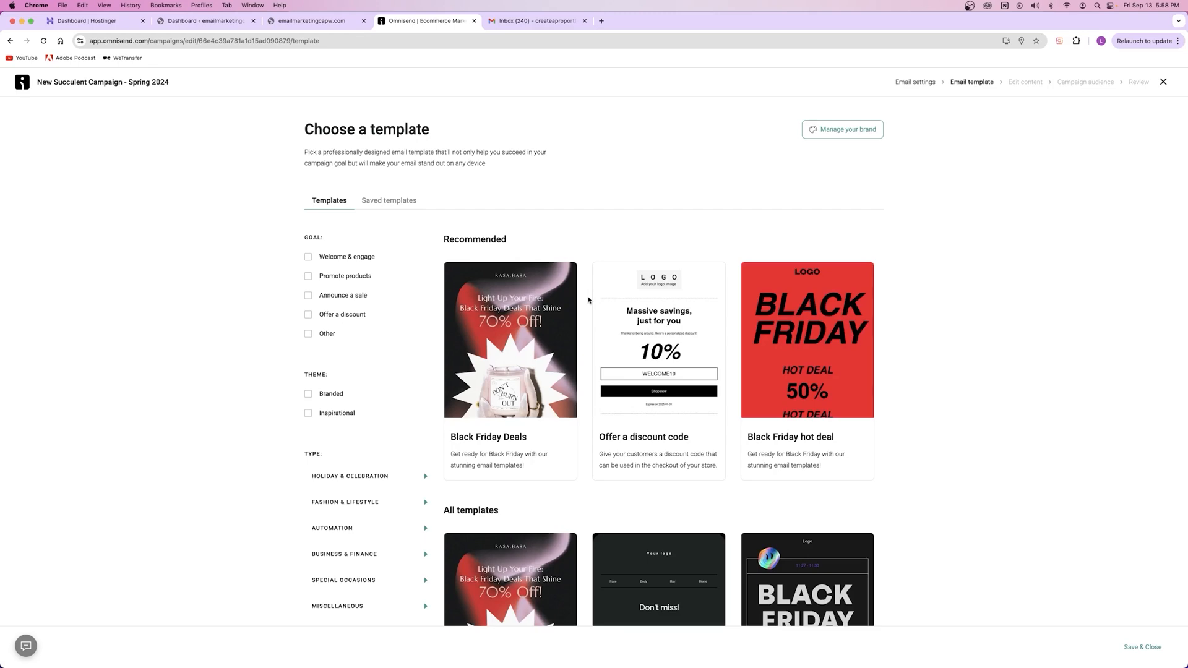
scroll(588, 303, down, 15)
scroll(588, 307, down, 10)
scroll(681, 291, up, 20)
mouse_move(685, 285)
click(323, 279)
scroll(904, 369, down, 5)
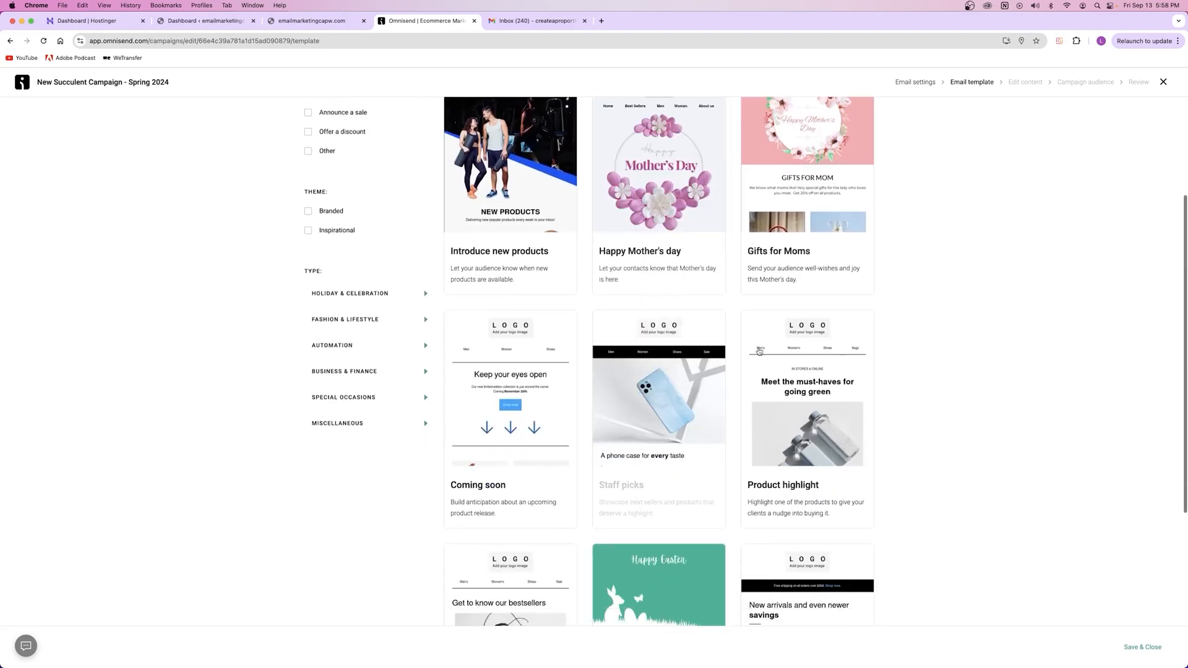
scroll(904, 369, down, 4)
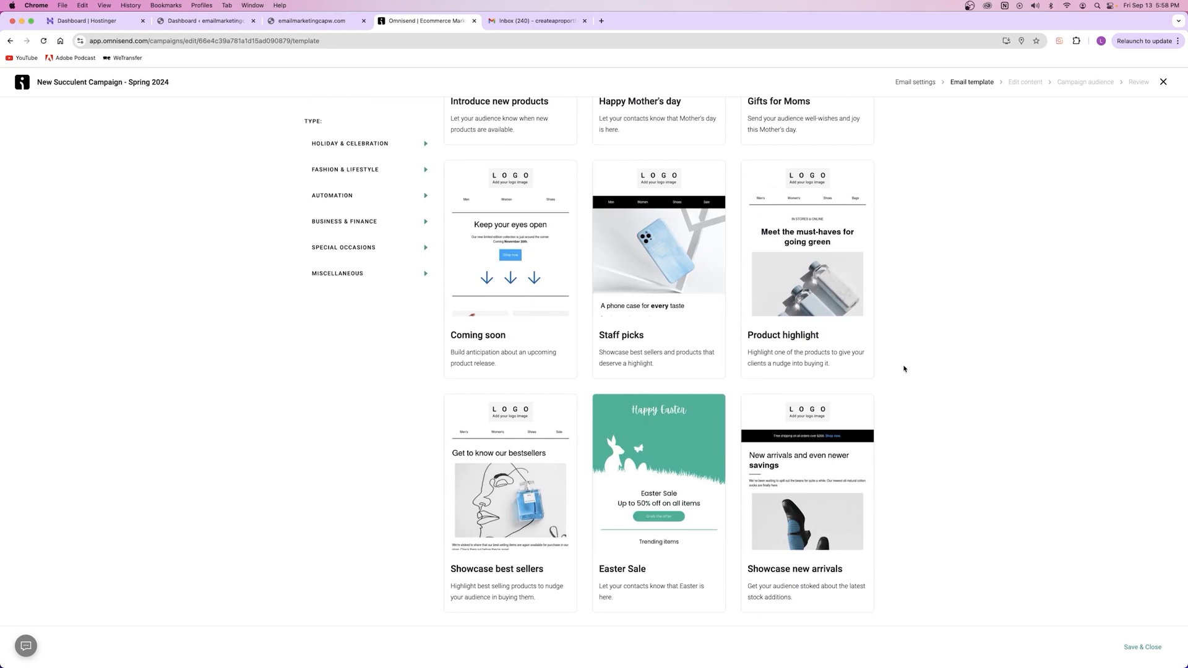
Step: Preview the "Staff picks" template and look through its desktop layout
mouse_move(654, 218)
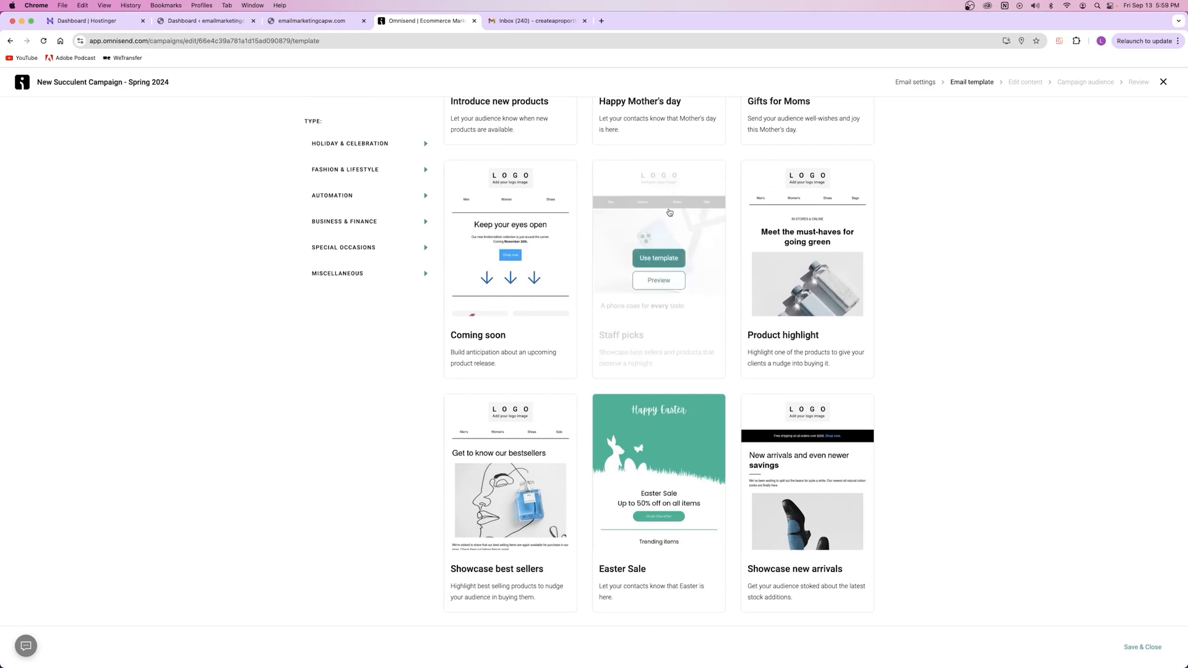
click(660, 281)
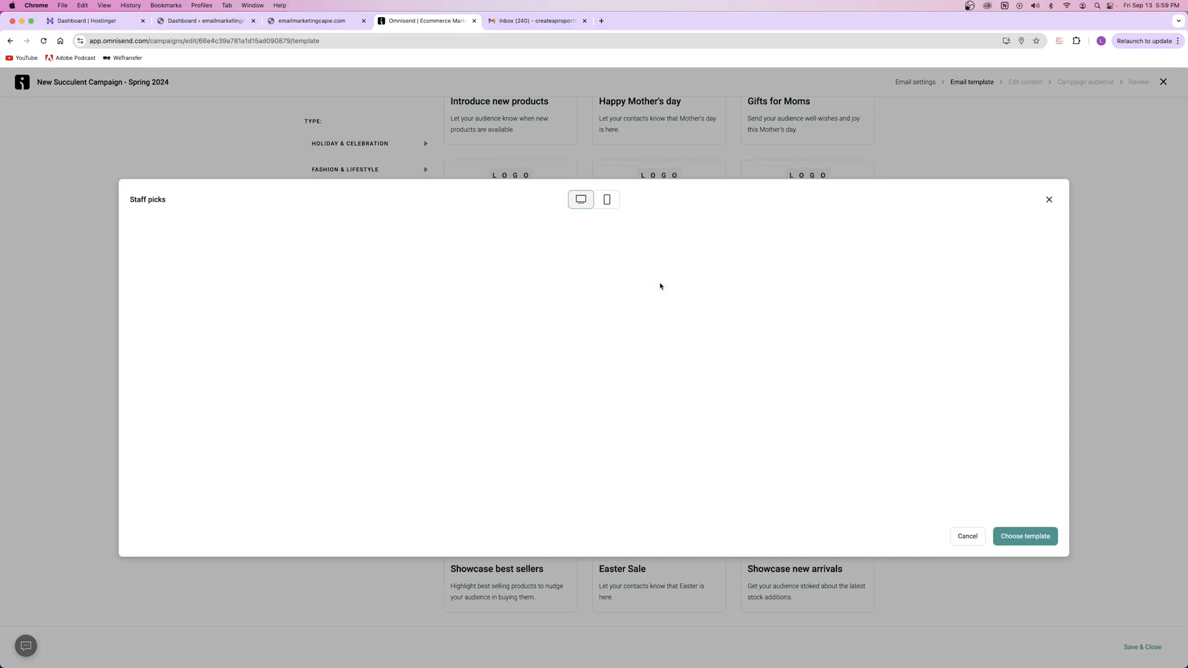
scroll(616, 398, down, 5)
scroll(604, 421, up, 5)
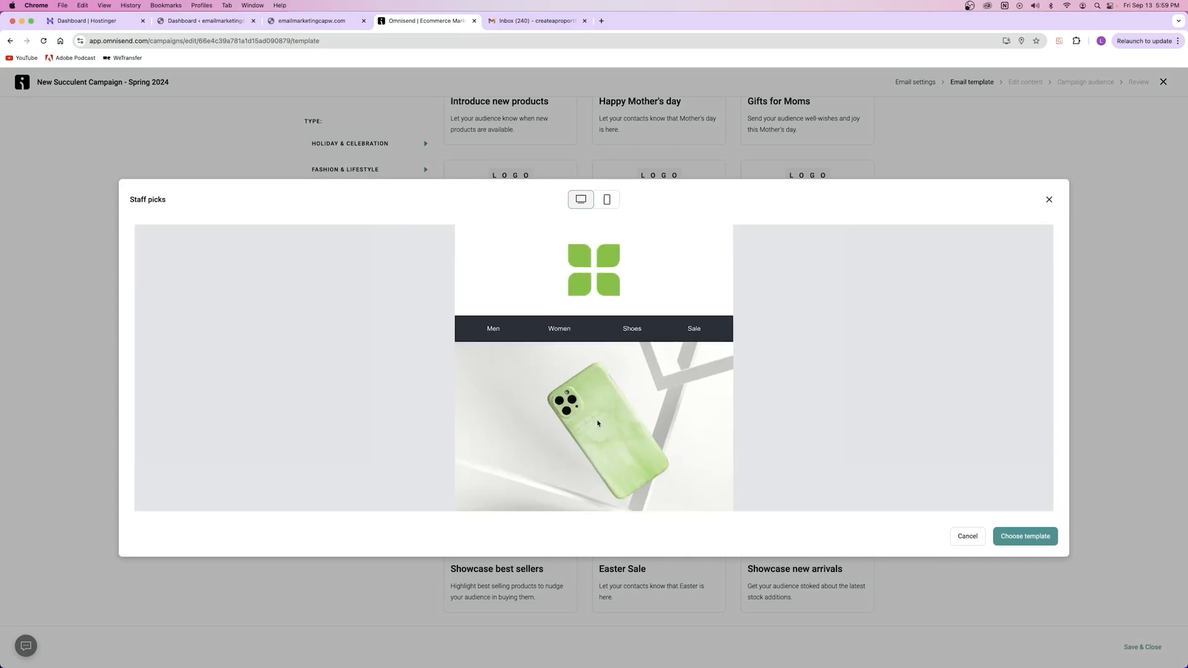
Step: Reopen the "Staff picks" template preview, look through its hero, product and pricing sections, and close it
click(1049, 199)
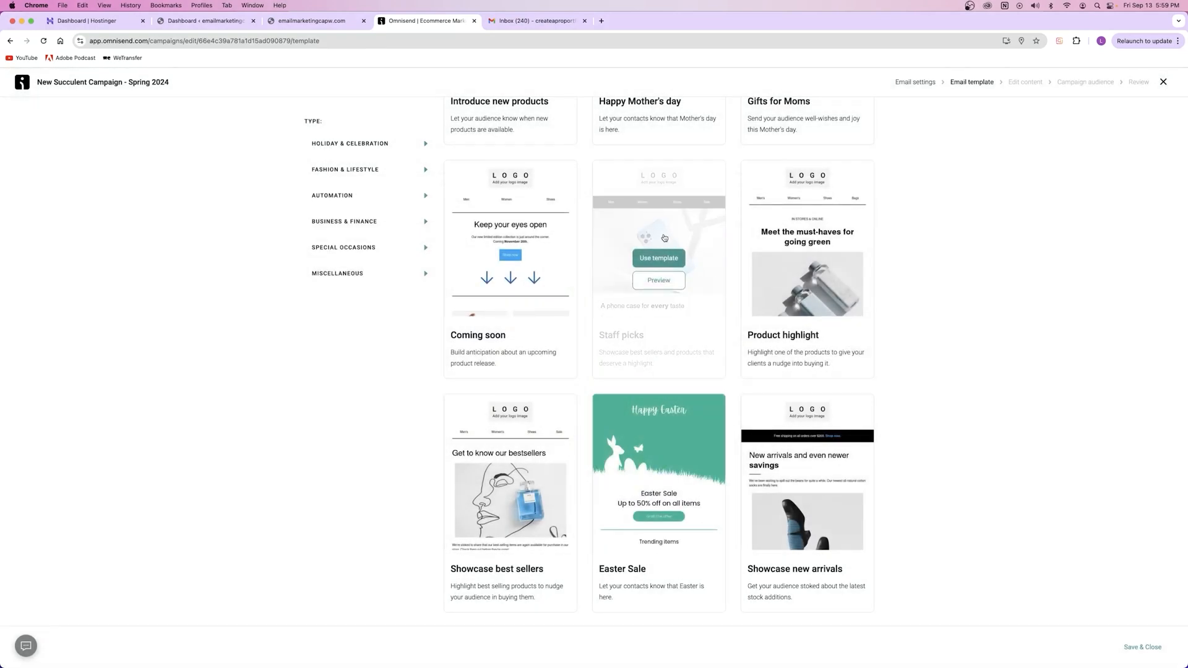
click(658, 282)
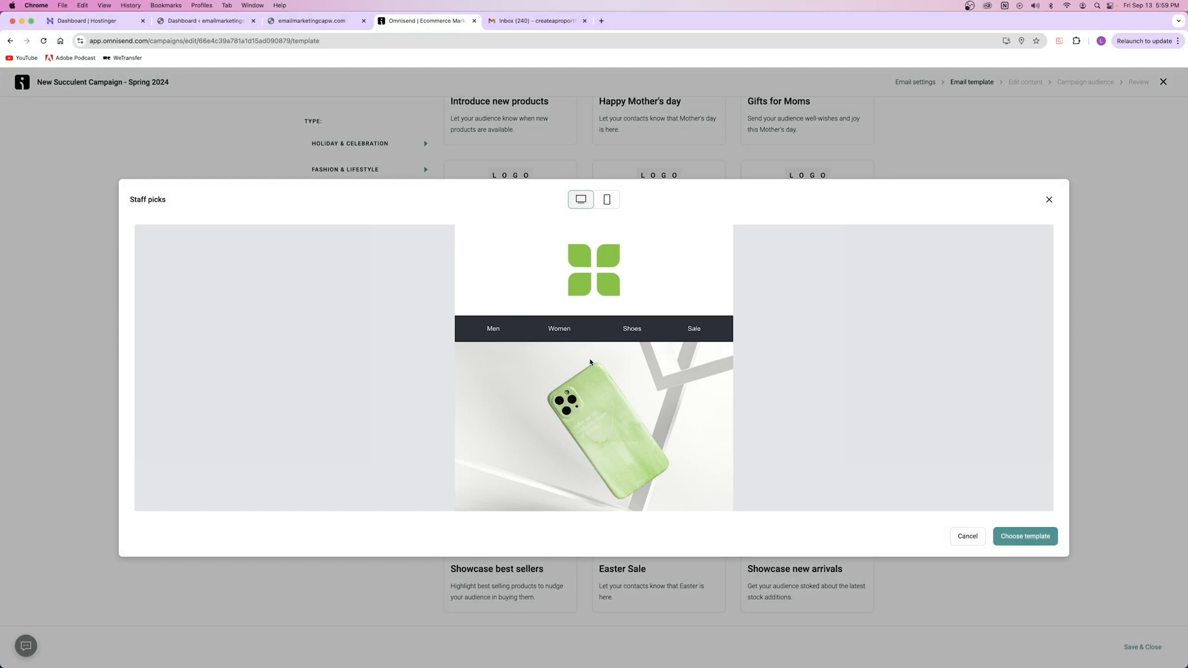
scroll(588, 359, down, 5)
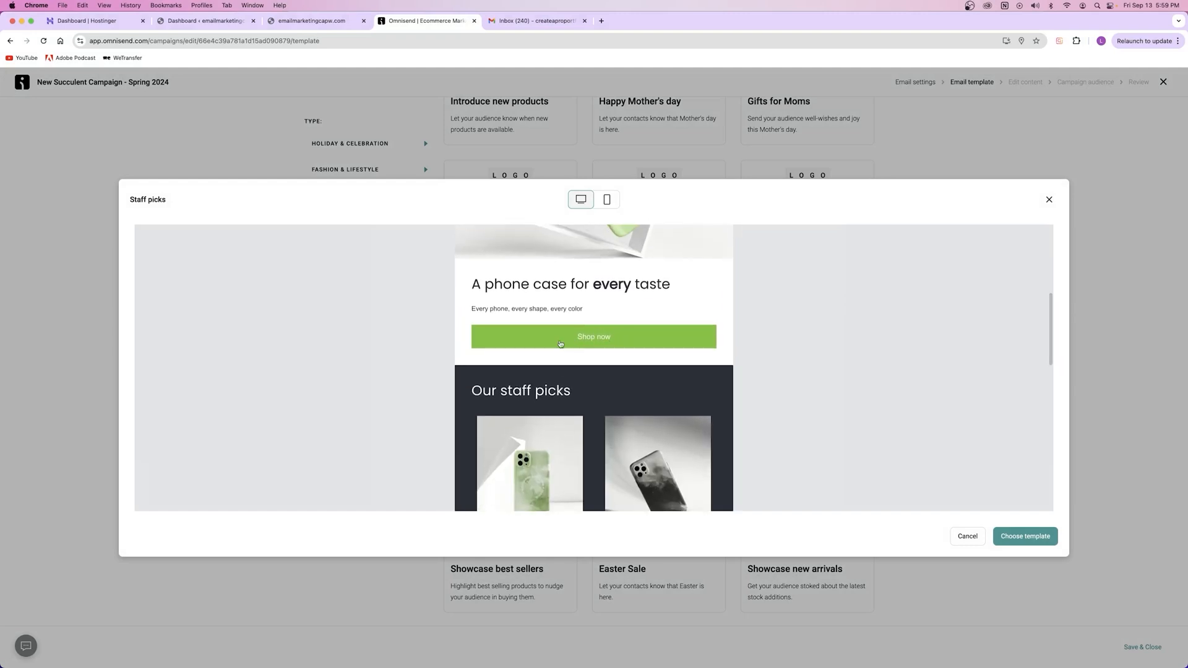
scroll(603, 347, down, 3)
scroll(595, 374, down, 6)
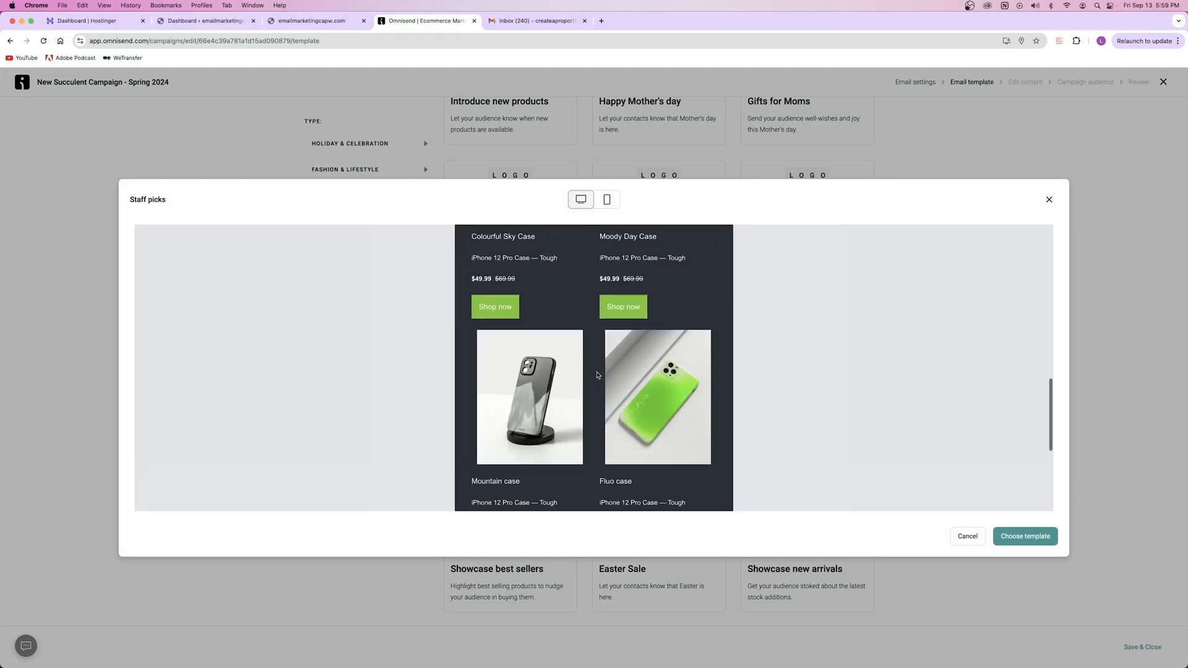
scroll(598, 374, up, 5)
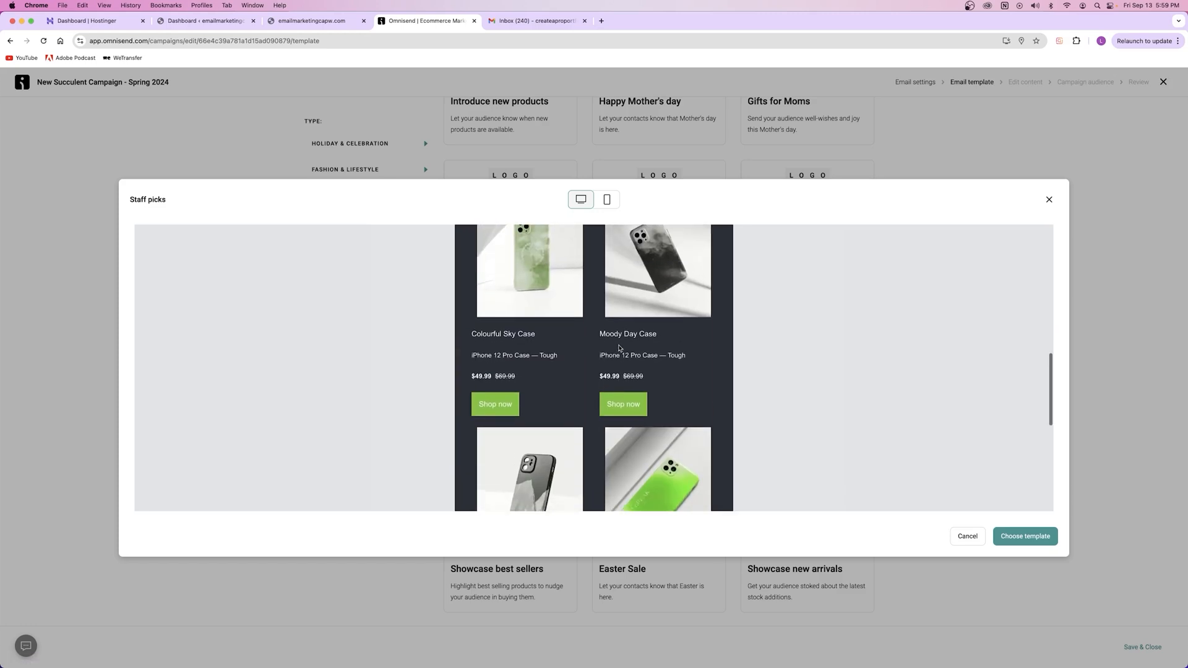
scroll(588, 346, up, 10)
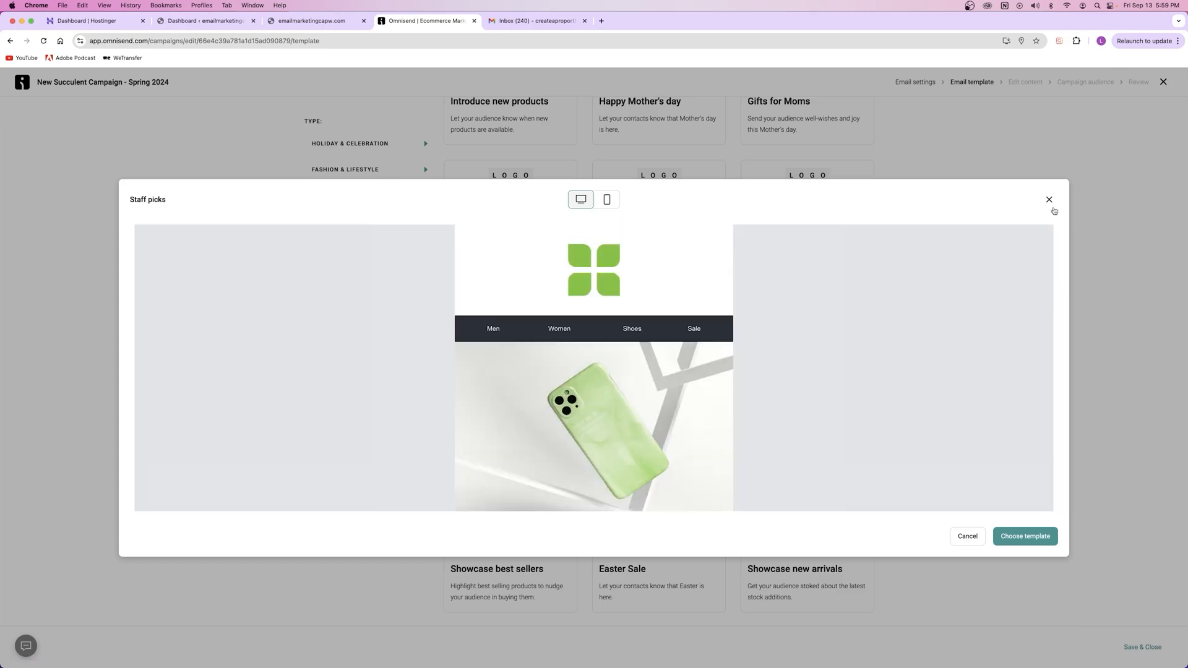
click(1049, 199)
Step: Preview the "Showcase new arrivals" template and examine its banner, headline and product sections in the desktop layout
mouse_move(799, 305)
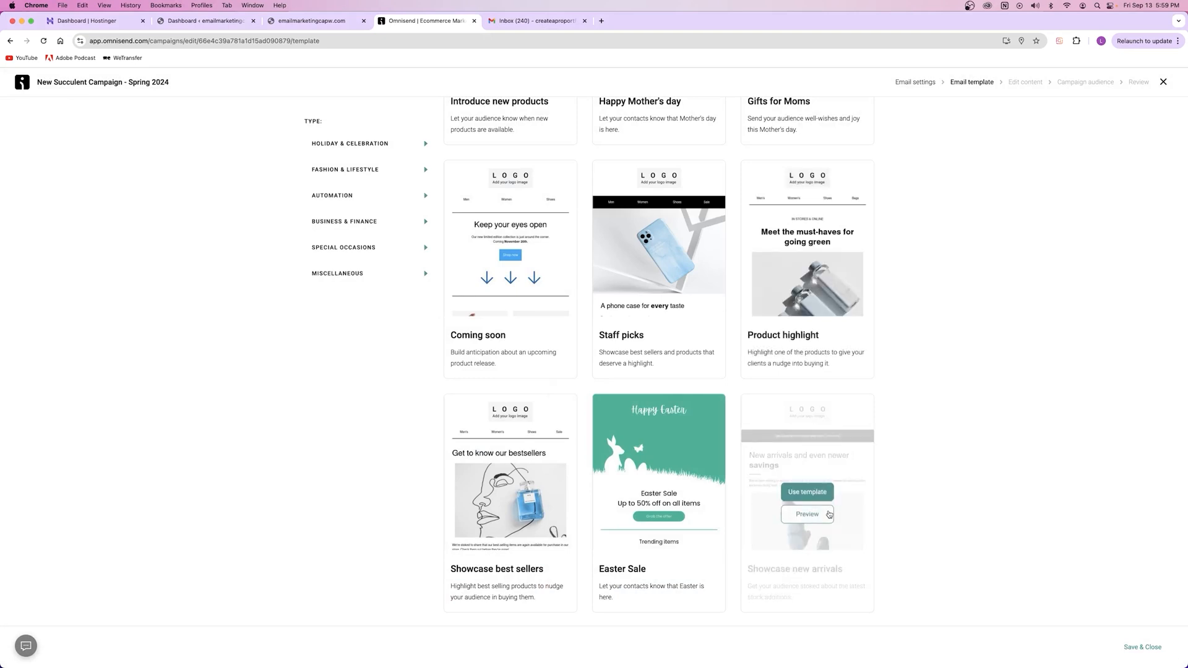
click(811, 516)
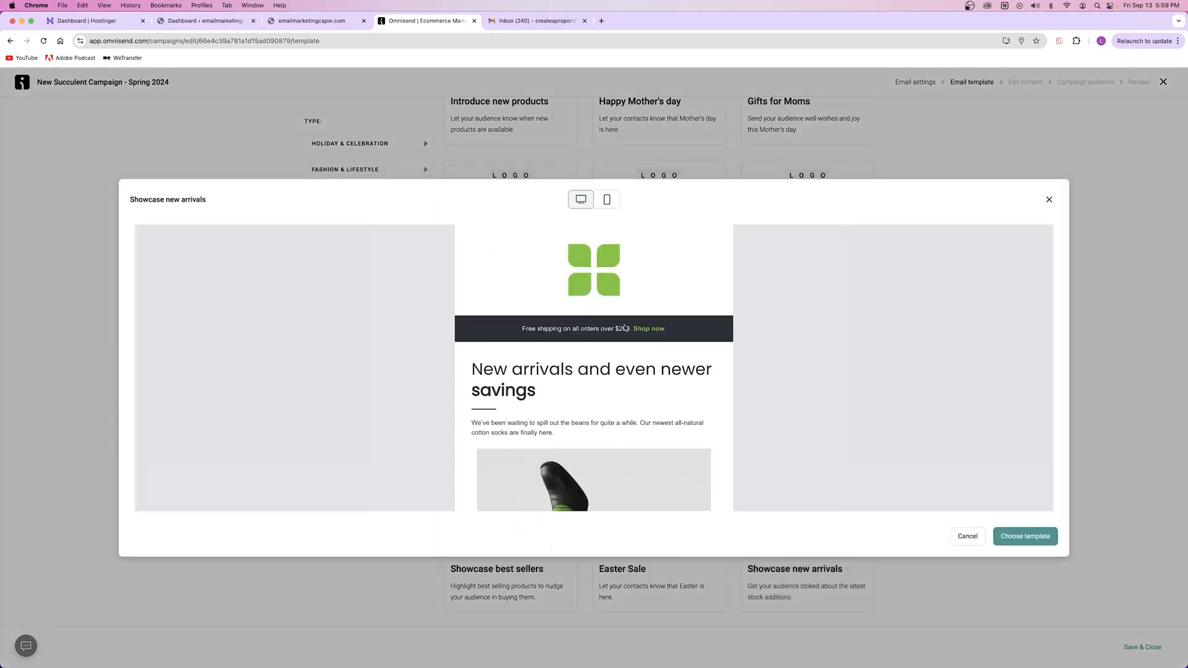
scroll(564, 378, down, 3)
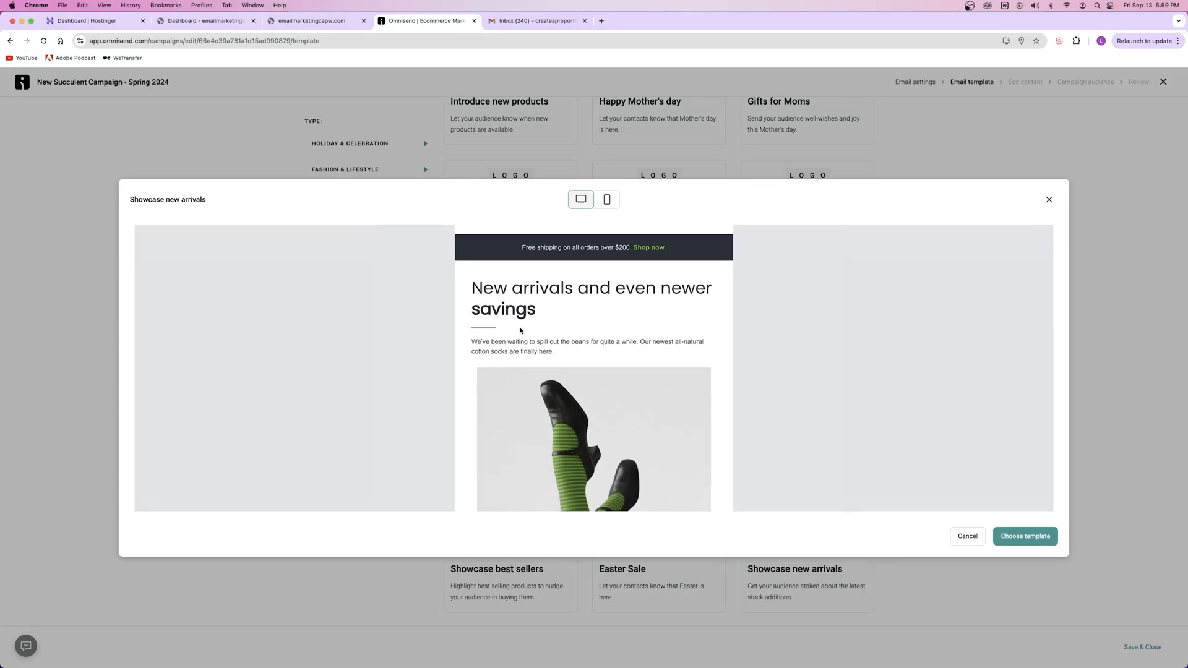
scroll(601, 433, down, 10)
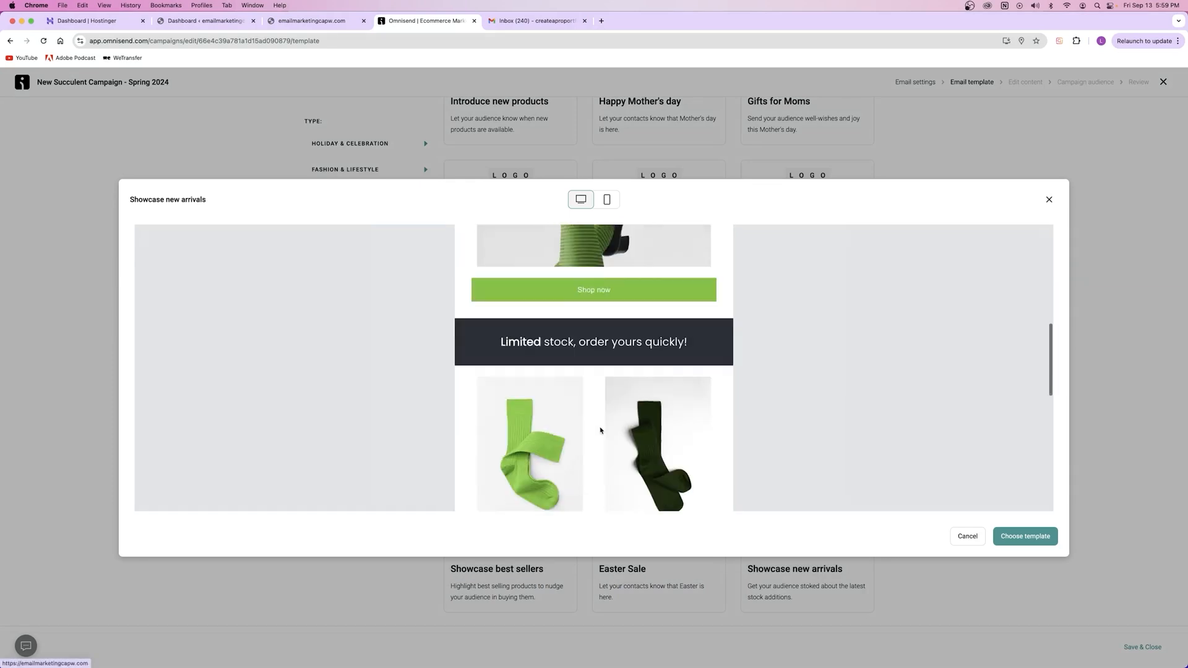
scroll(599, 430, down, 3)
scroll(599, 429, up, 5)
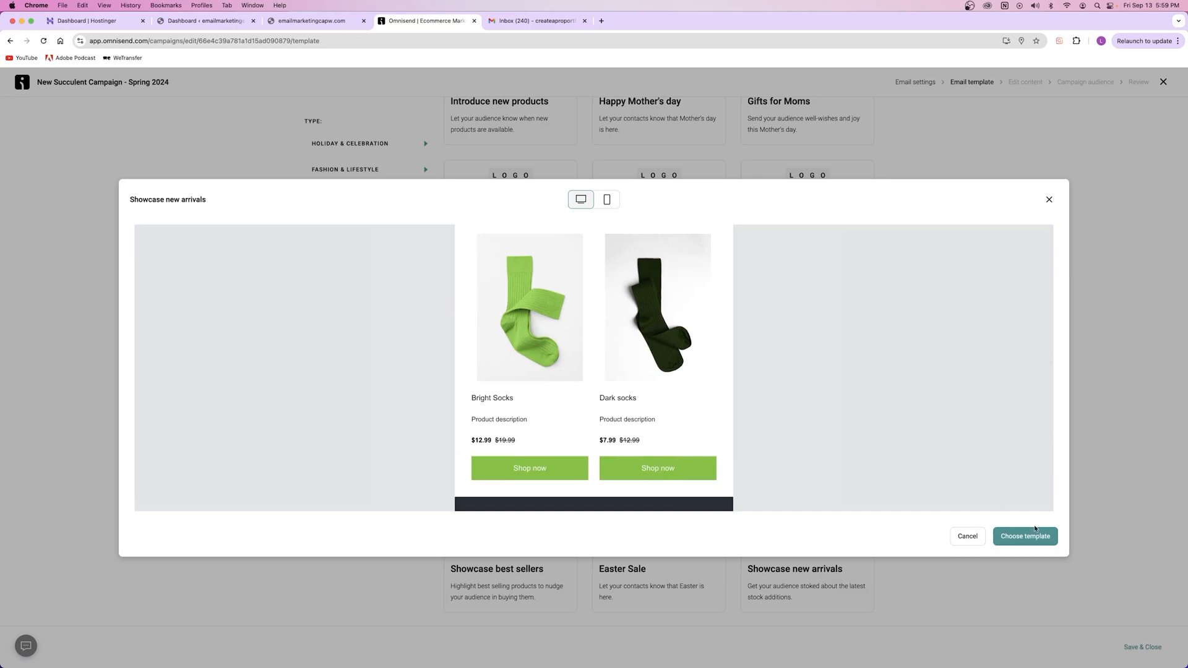
drag(476, 242, 674, 365)
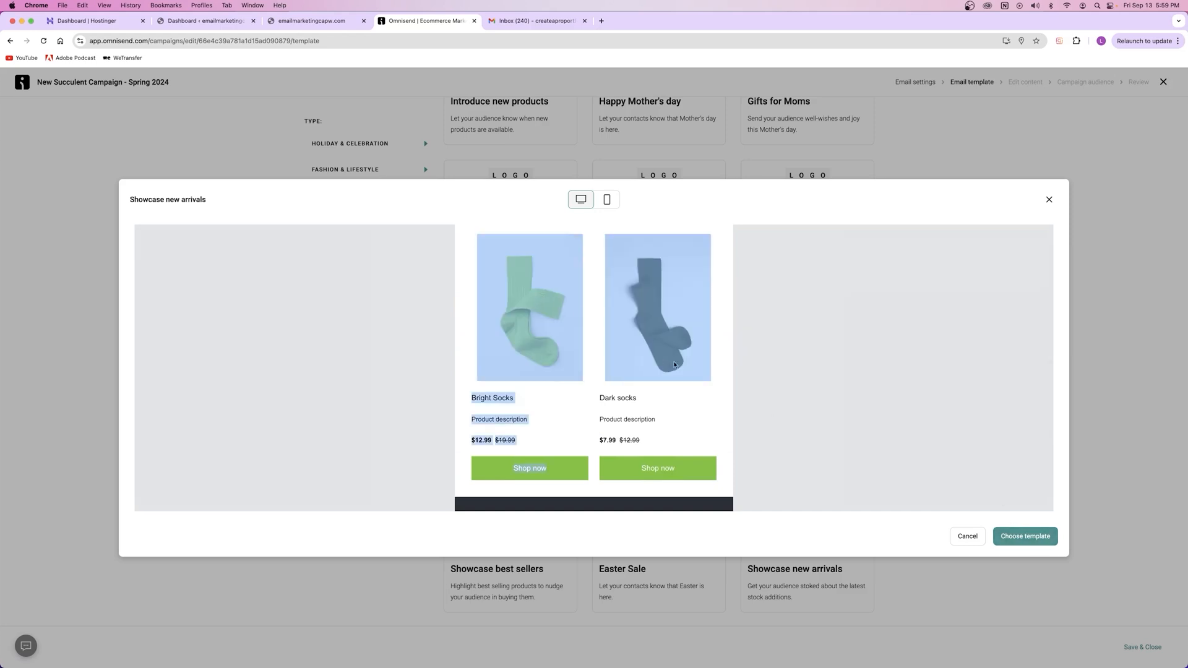
click(596, 310)
scroll(594, 310, up, 5)
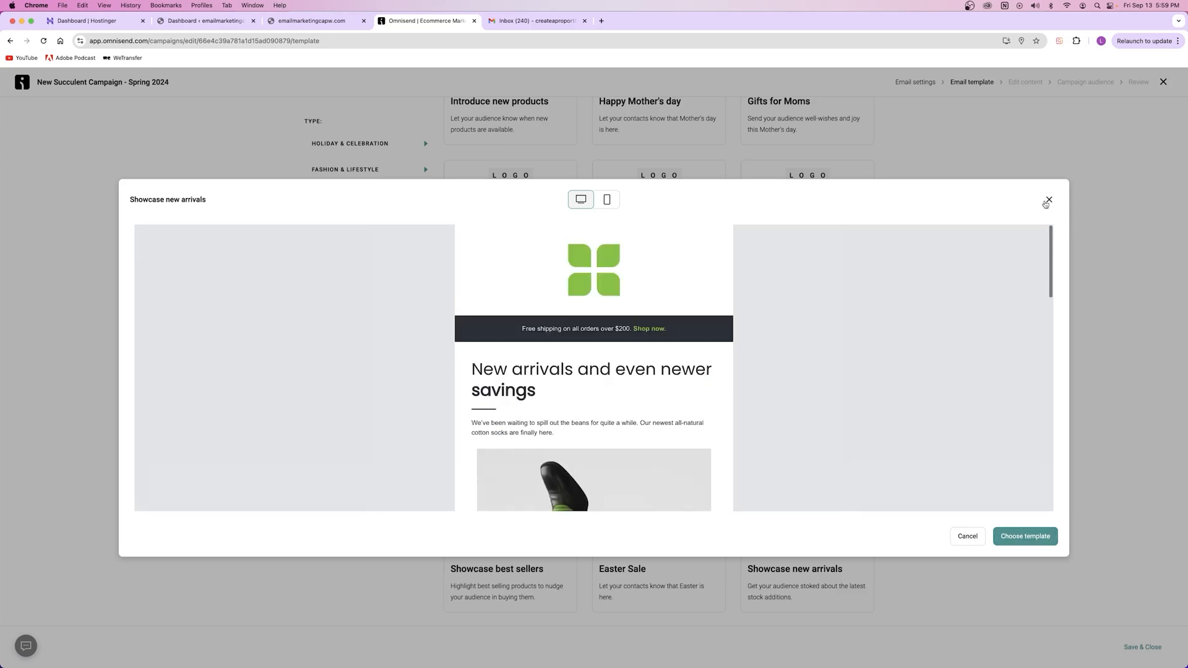
Step: Examine the mobile layout of the "Showcase new arrivals" template, return to the desktop layout and close the preview
click(607, 202)
scroll(625, 311, down, 3)
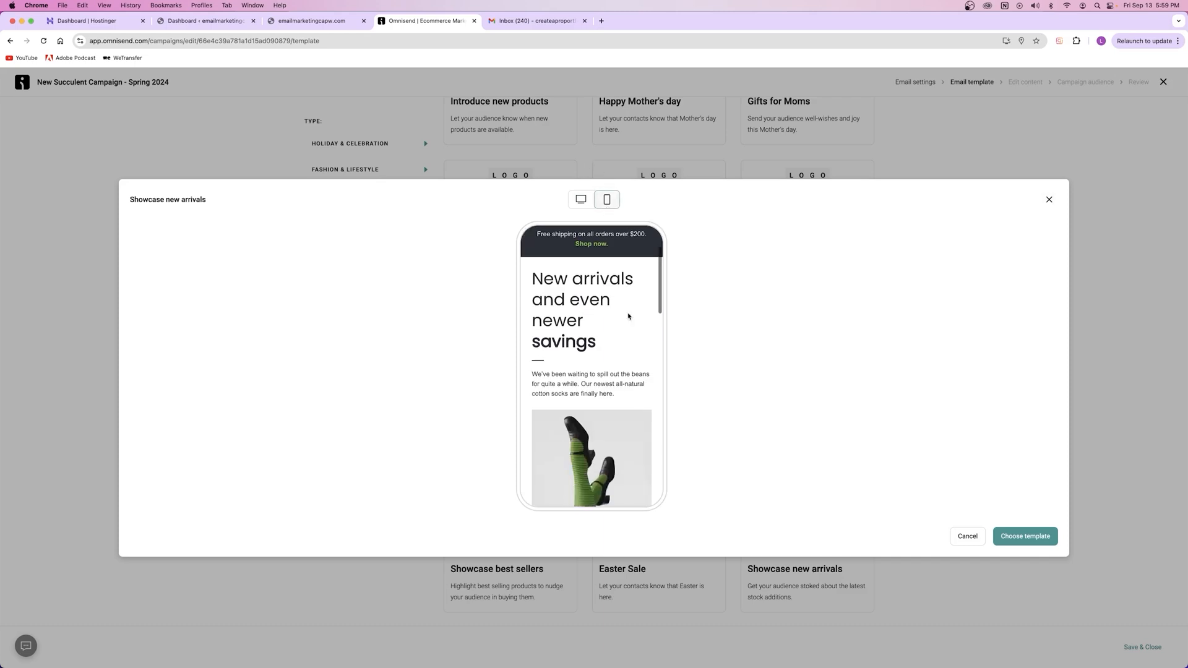
scroll(623, 310, up, 3)
click(581, 199)
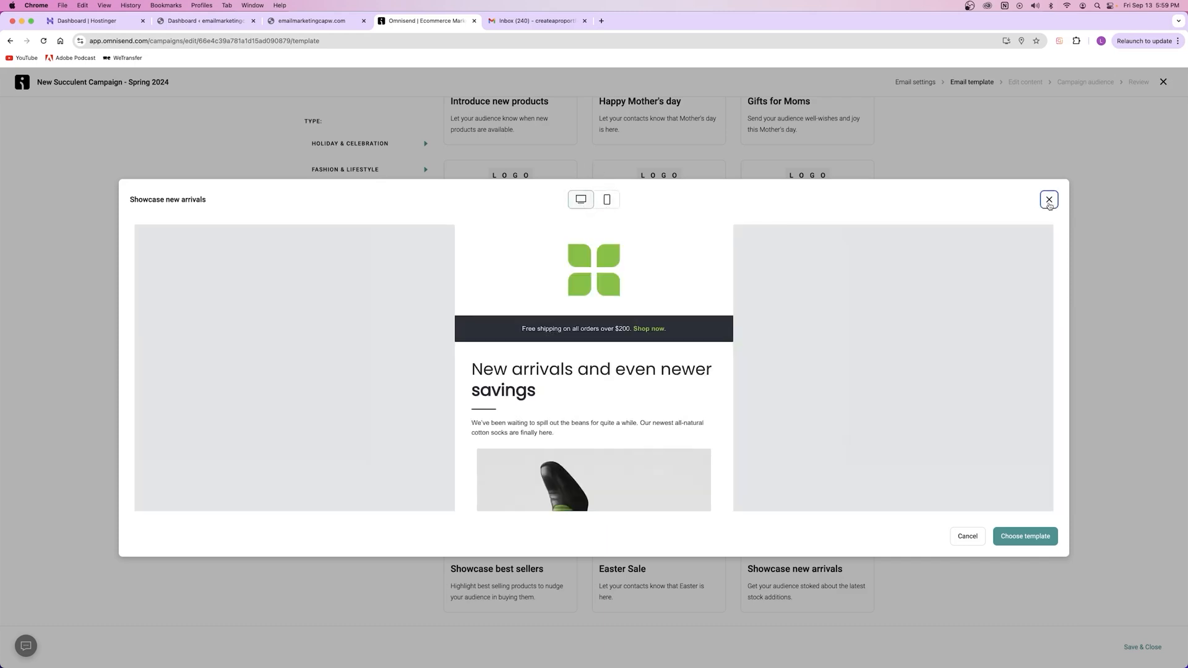
click(1049, 200)
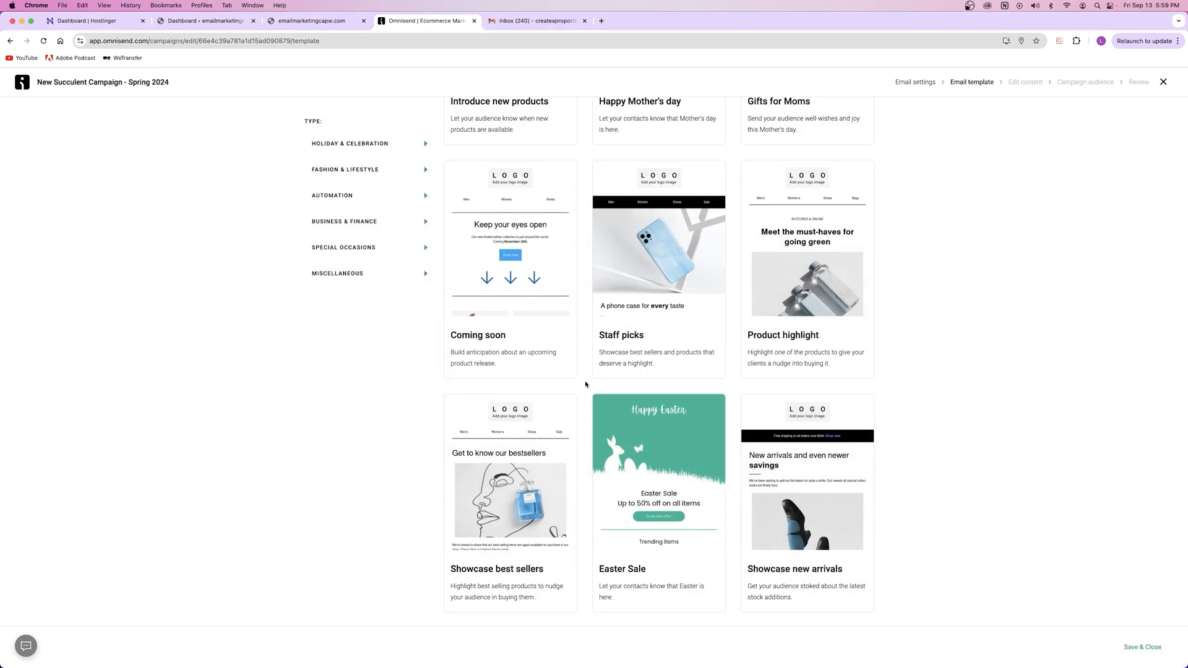
Step: Use the "Staff picks" template for the campaign email and dismiss the product recommender tip
scroll(580, 384, up, 3)
mouse_move(654, 442)
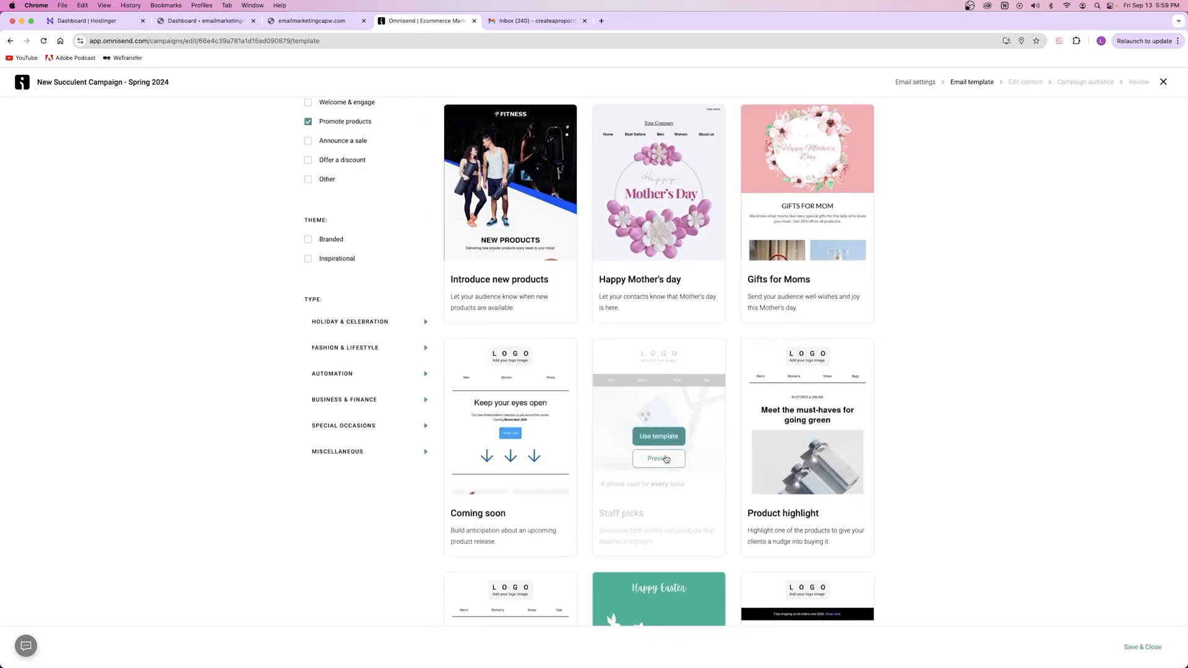
click(658, 436)
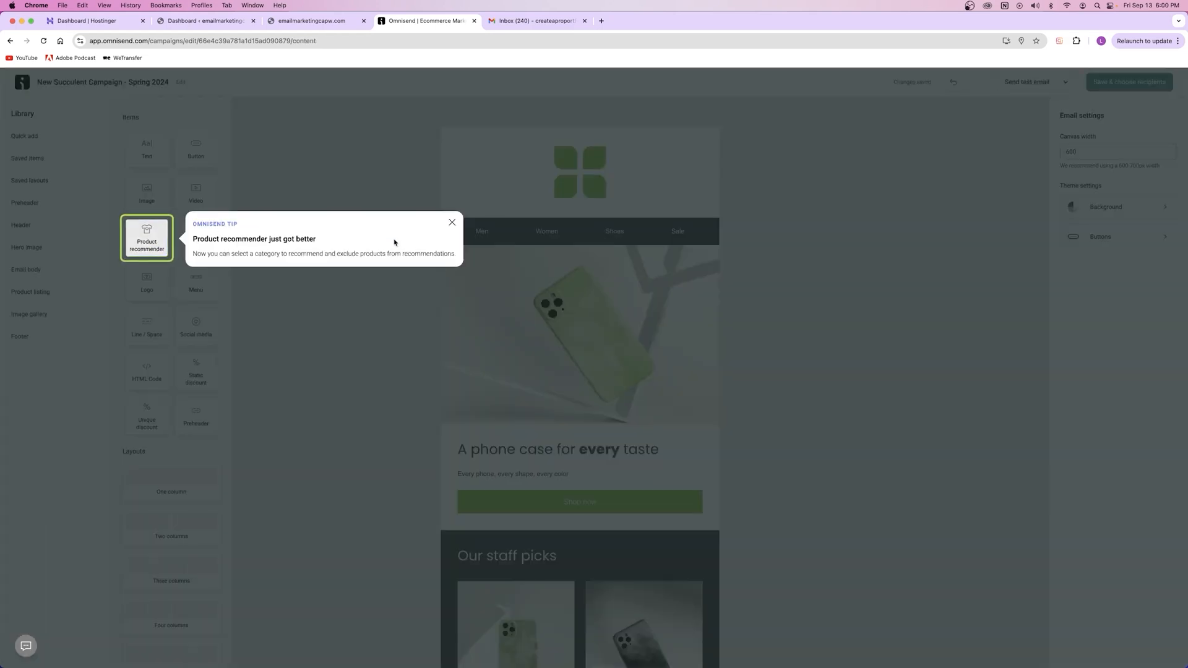
click(453, 223)
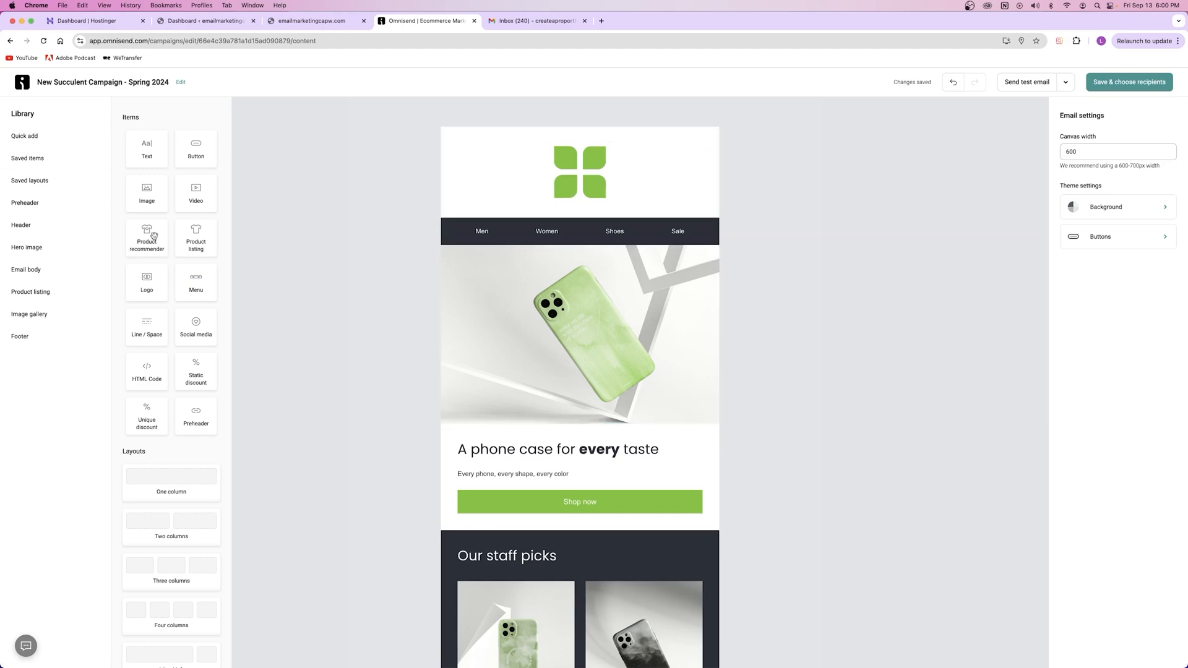
Step: Try out an empty text block above the email's menu links and remove it
click(35, 208)
click(26, 137)
drag(142, 159, 570, 248)
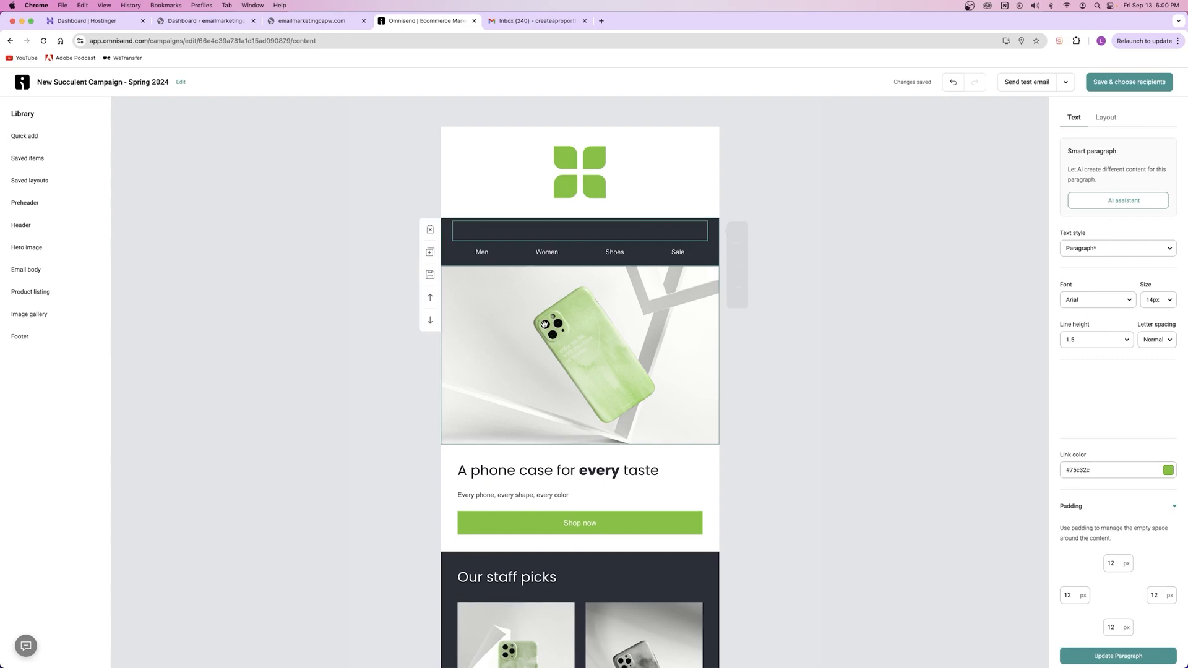
click(581, 231)
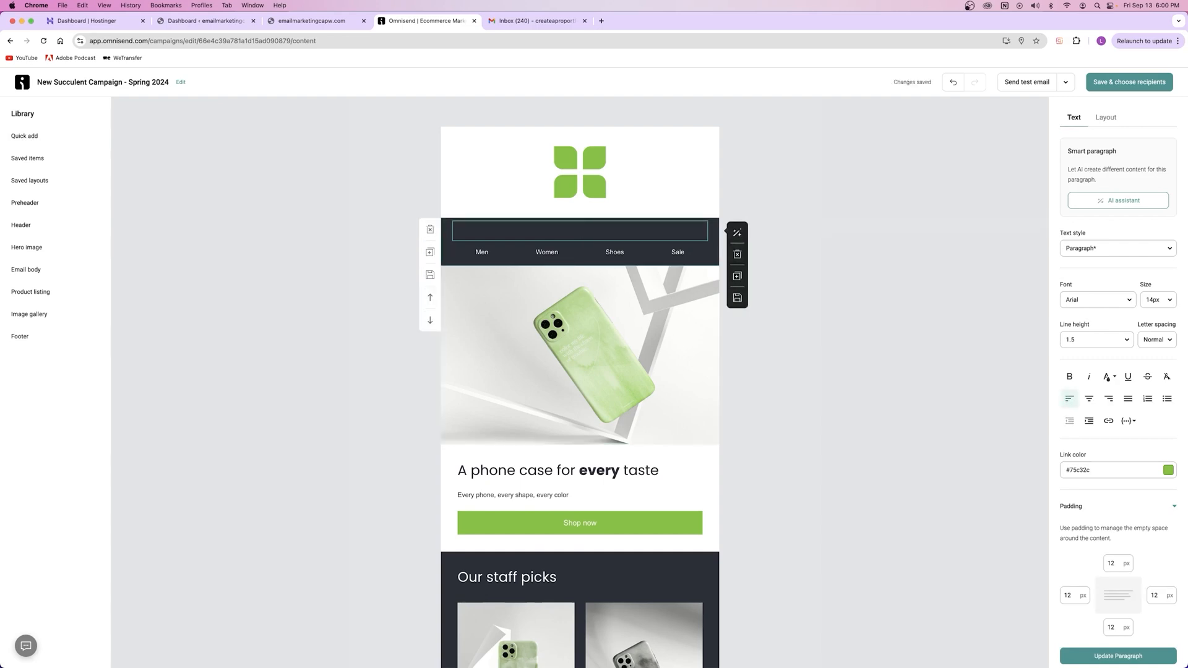
click(739, 256)
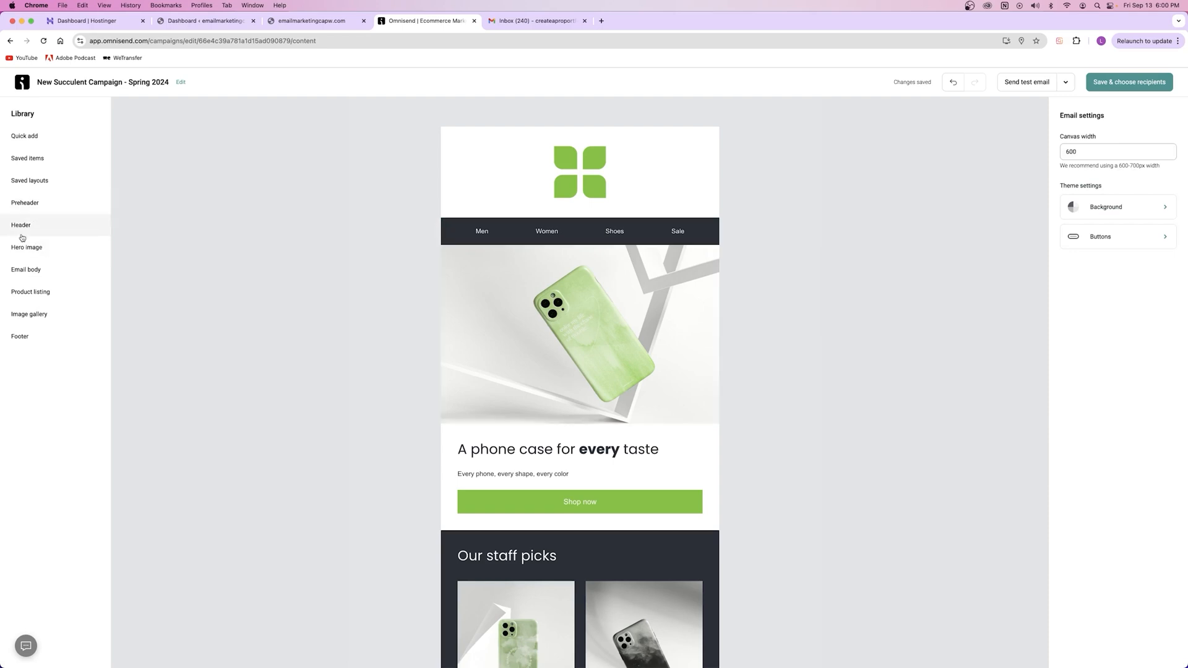
Step: Try out a "Shop now" button block between the logo and the menu and remove it
mouse_move(25, 135)
drag(196, 148, 610, 225)
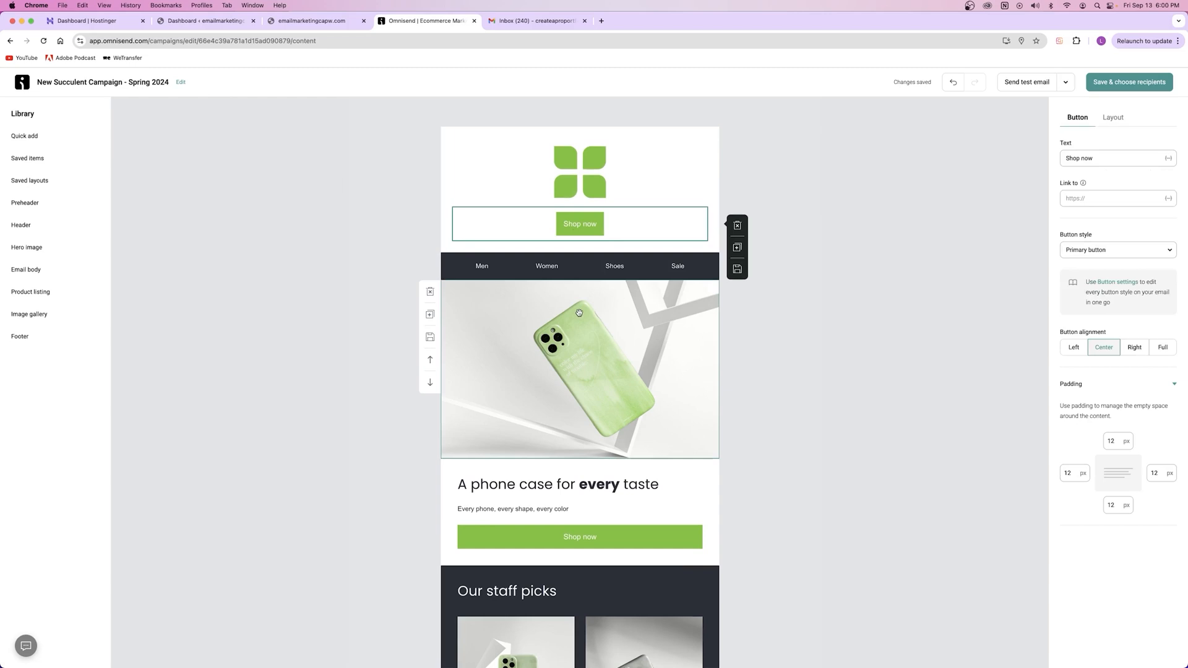
key(BackSpace)
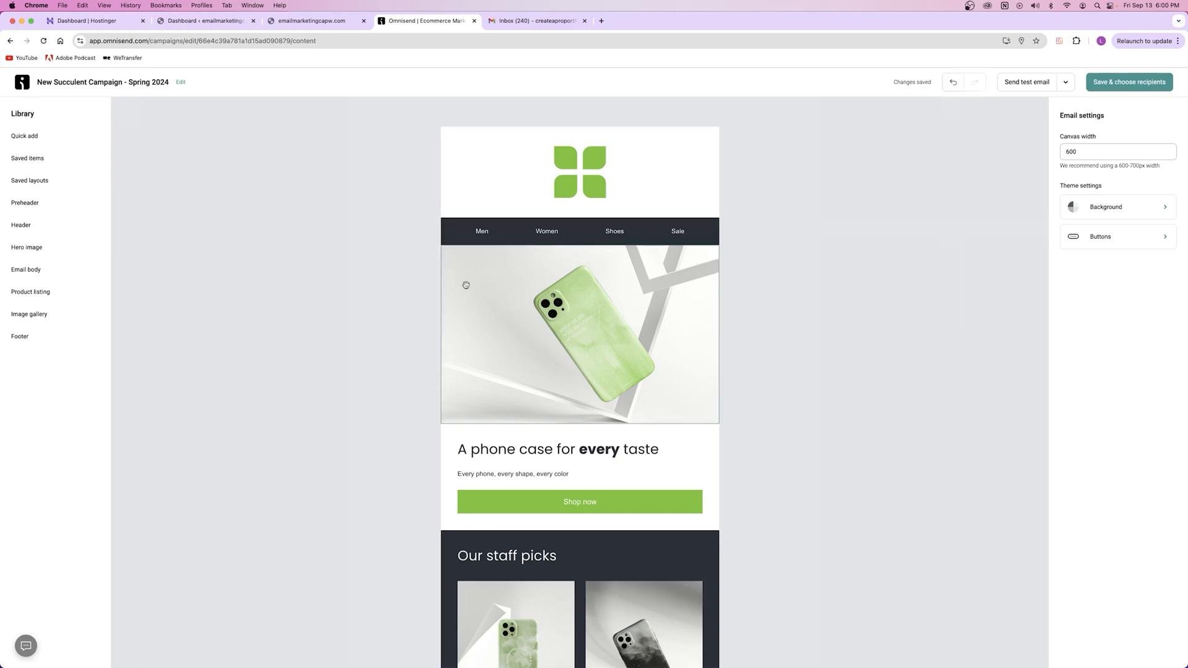
Step: Delete the phone case hero image from the email and undo the deletion
key(Delete)
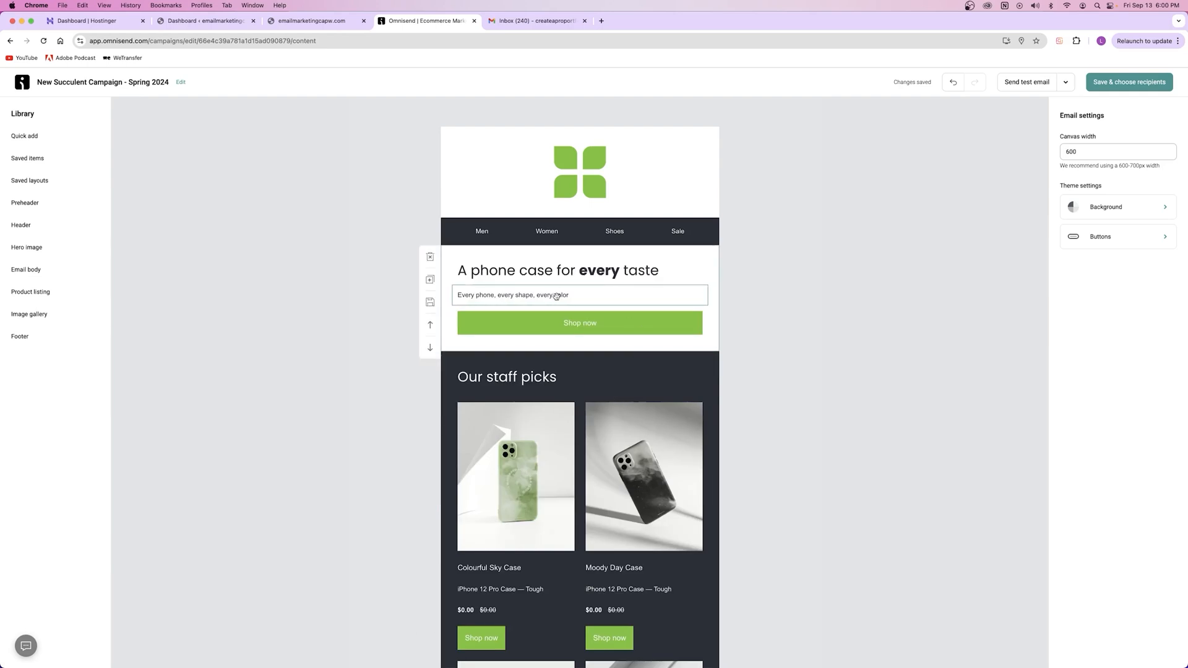
click(951, 83)
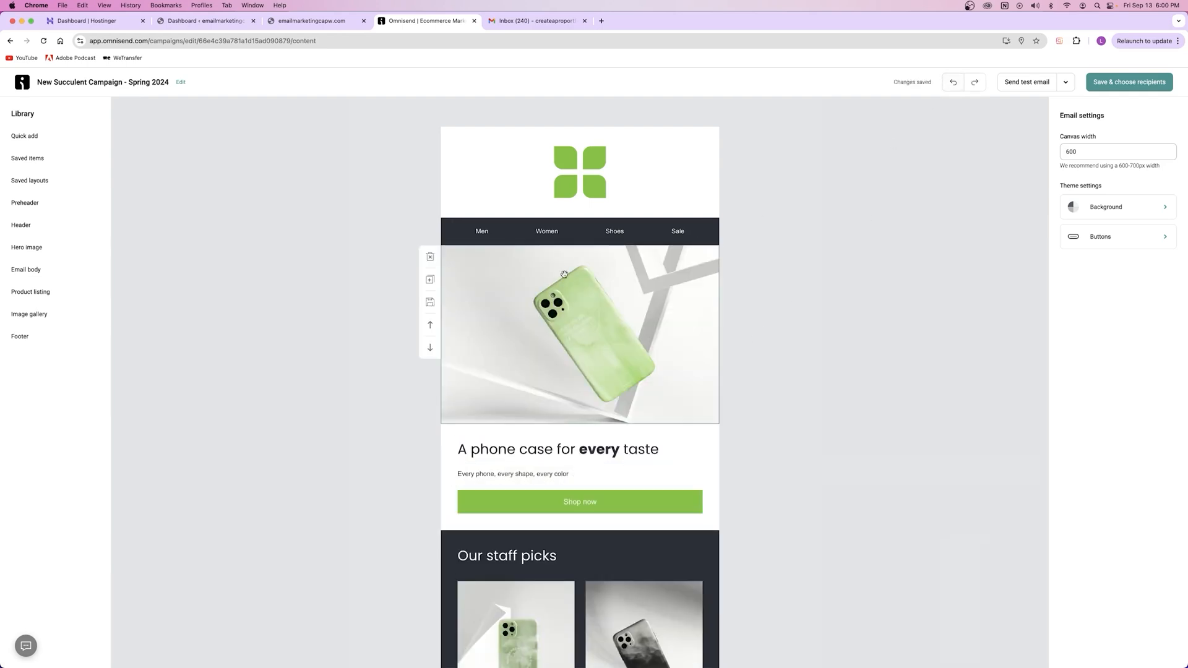
Step: Move the menu below the hero image and the "A phone case for every taste" section below the "Our staff picks" heading
click(456, 264)
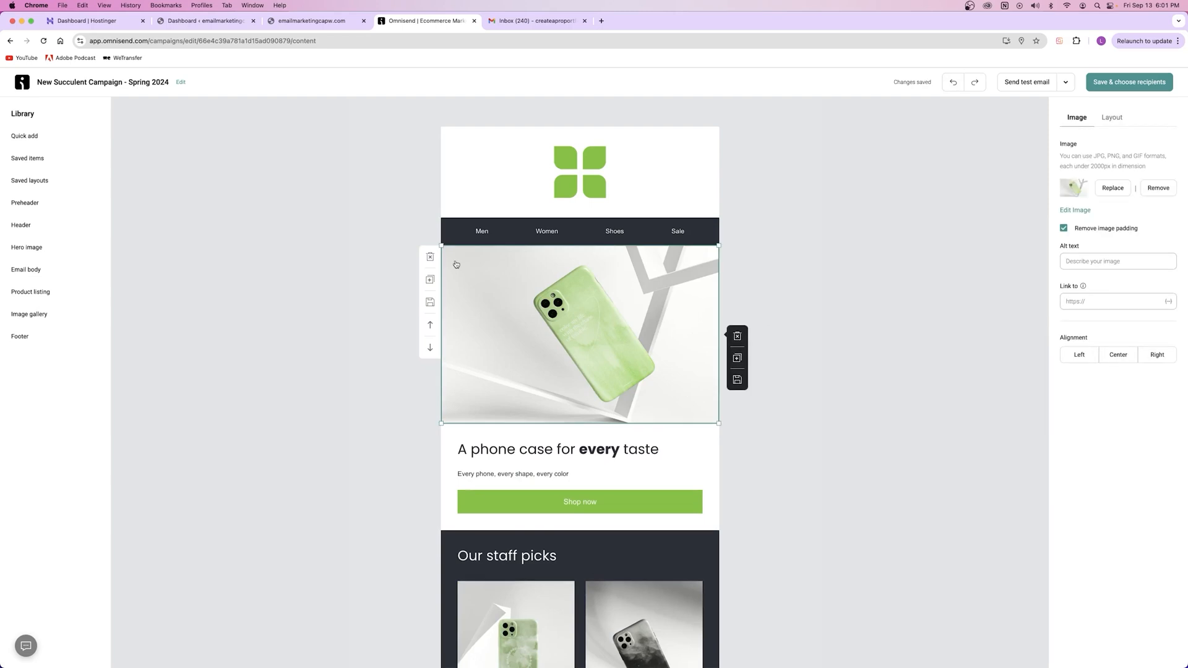
click(430, 351)
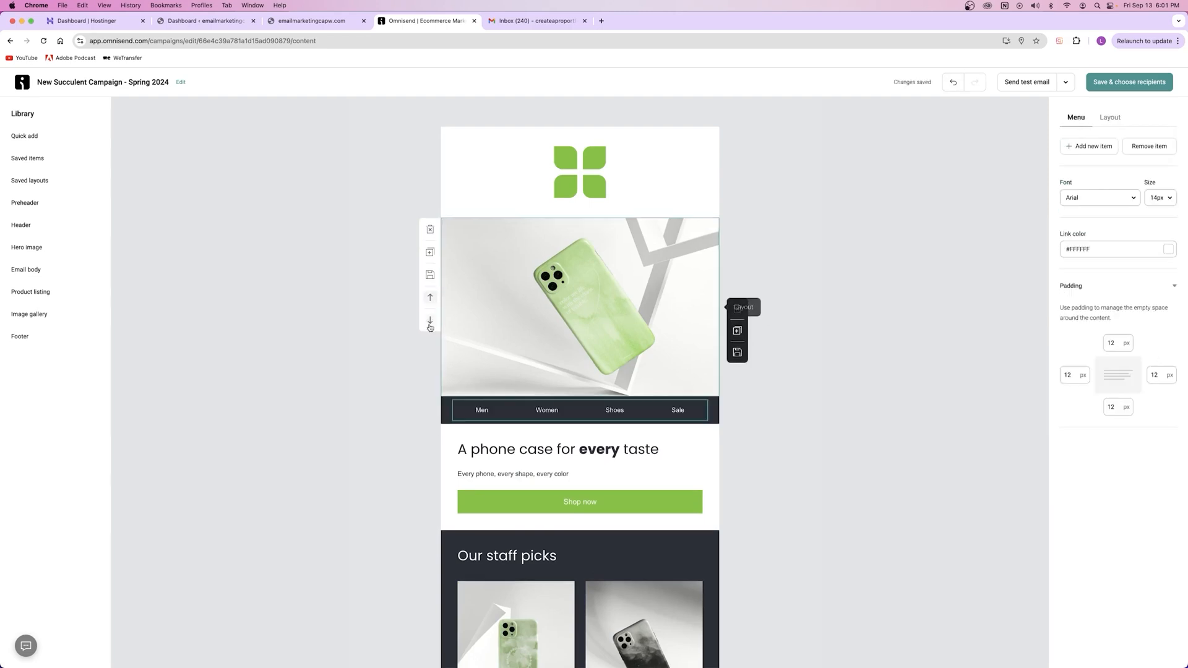
scroll(461, 334, down, 2)
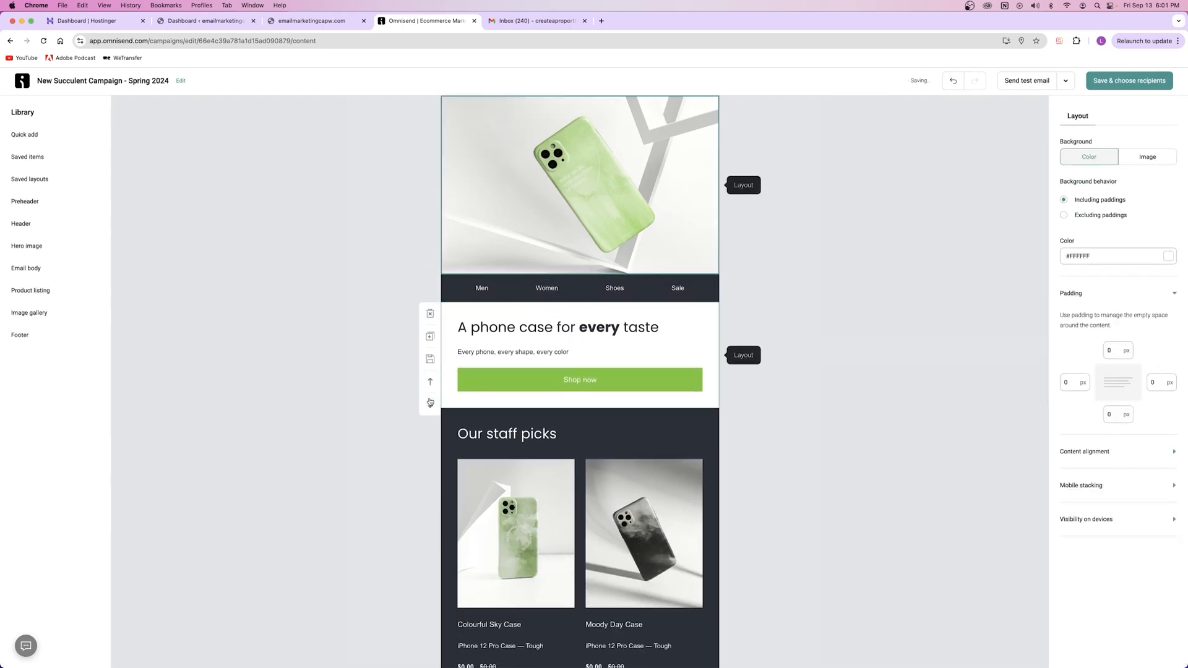
click(430, 404)
scroll(461, 371, down, 4)
scroll(555, 212, up, 4)
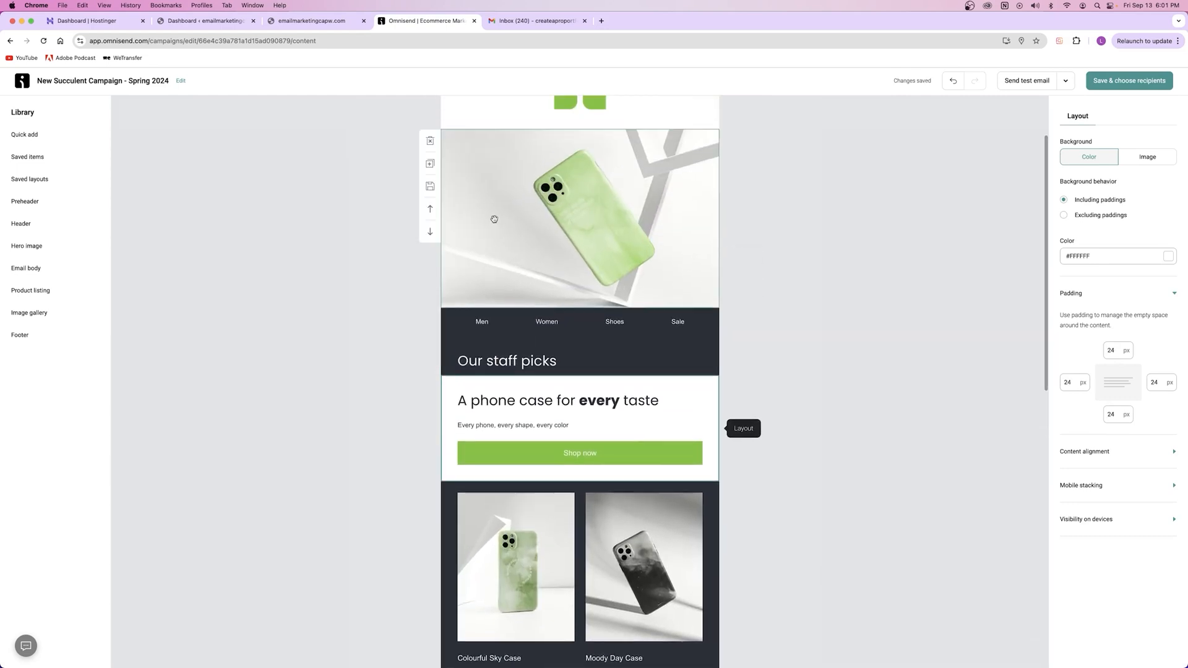
Step: Move the hero image back below the menu and place the "Our staff picks" heading directly above the image
click(495, 220)
click(430, 226)
scroll(548, 222, up, 3)
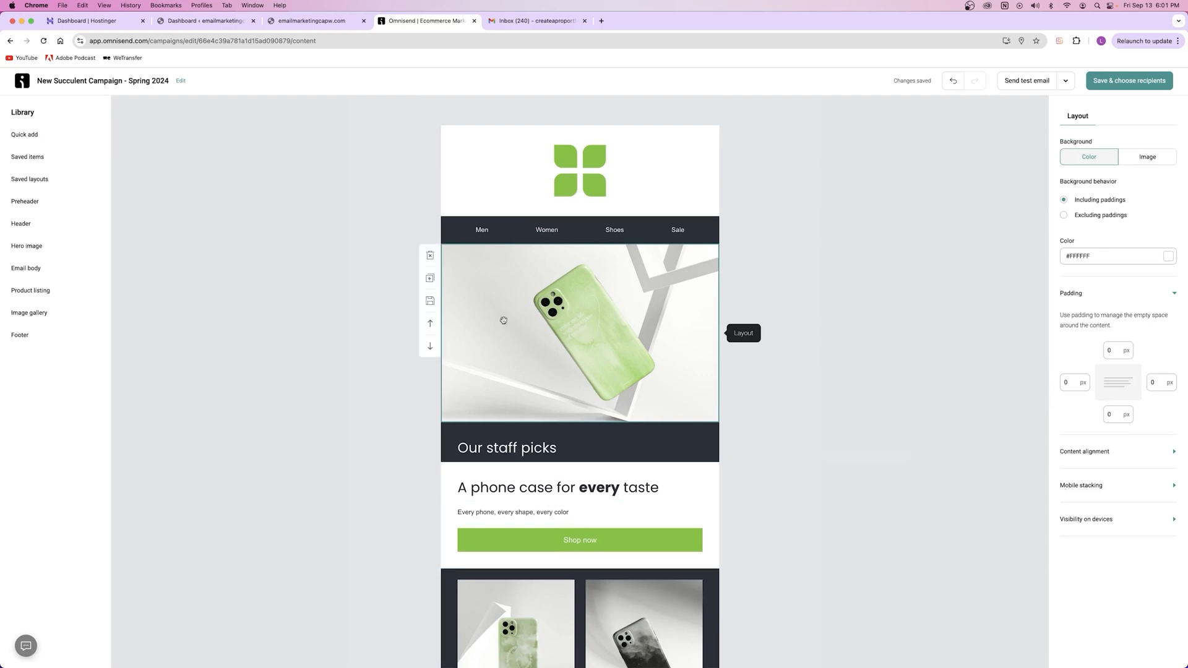
click(448, 434)
click(427, 502)
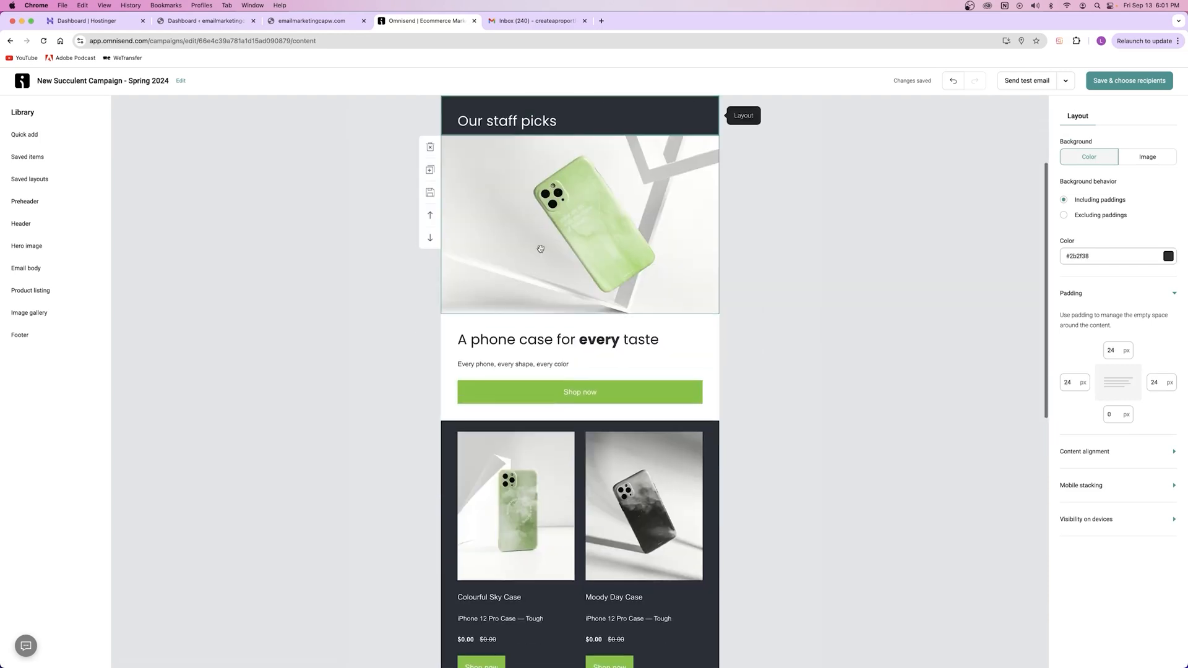
Step: Select the logo in the email and compare it with the logo on the store website
click(488, 350)
scroll(488, 350, down, 8)
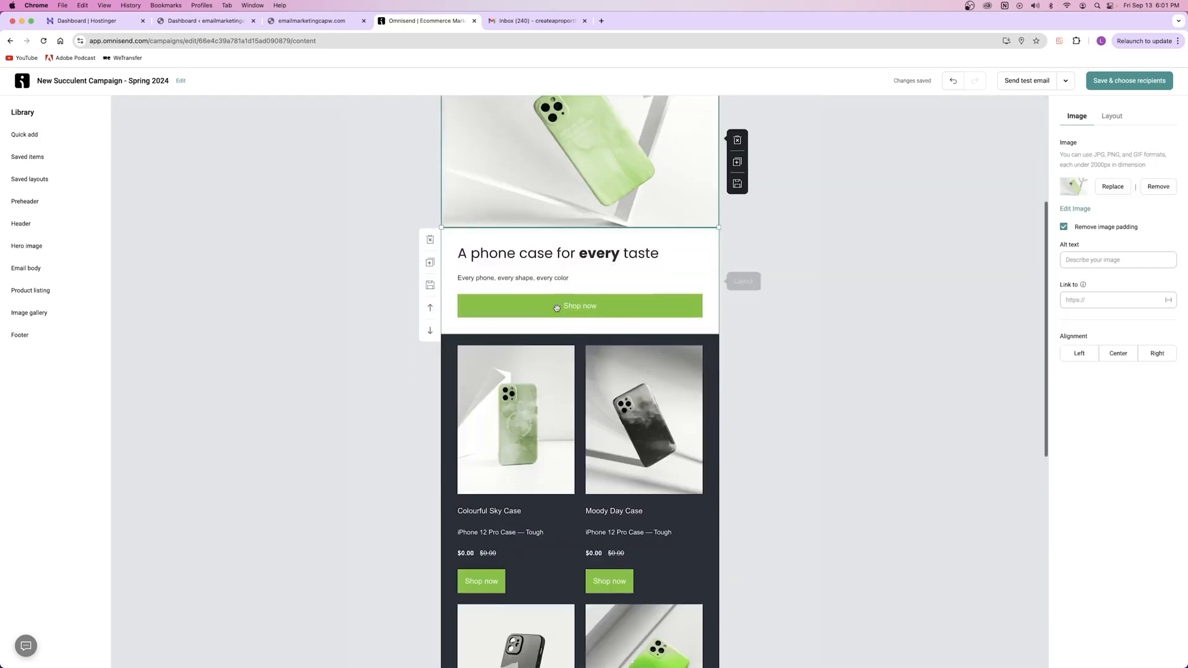
scroll(582, 162, up, 8)
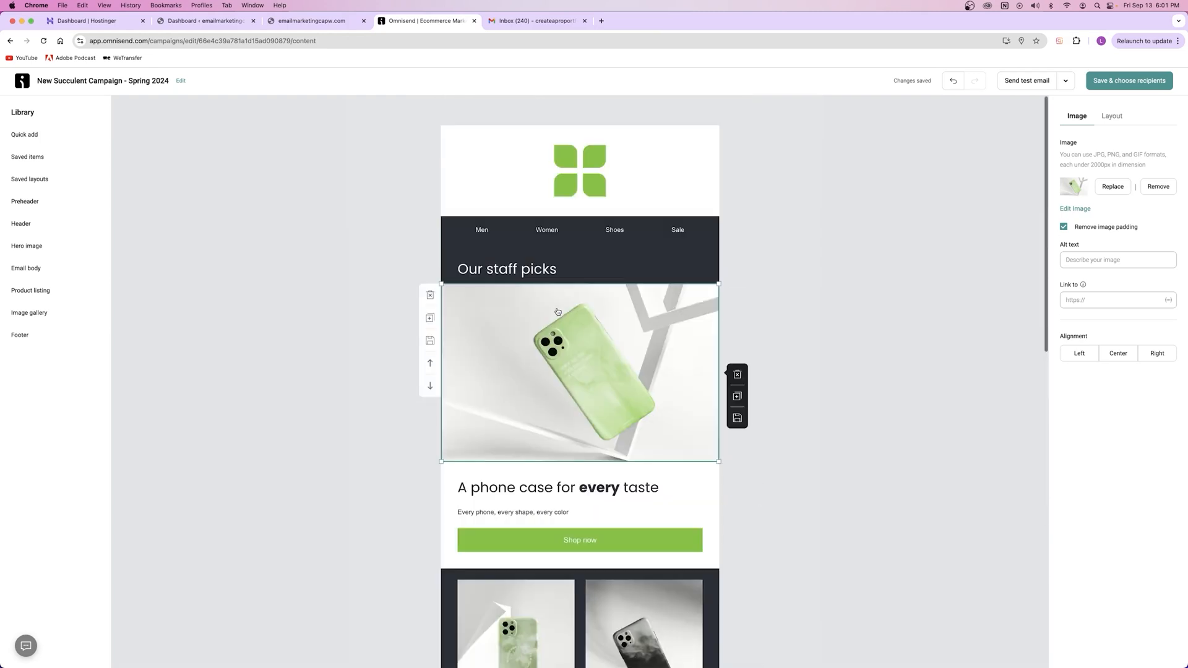
click(574, 176)
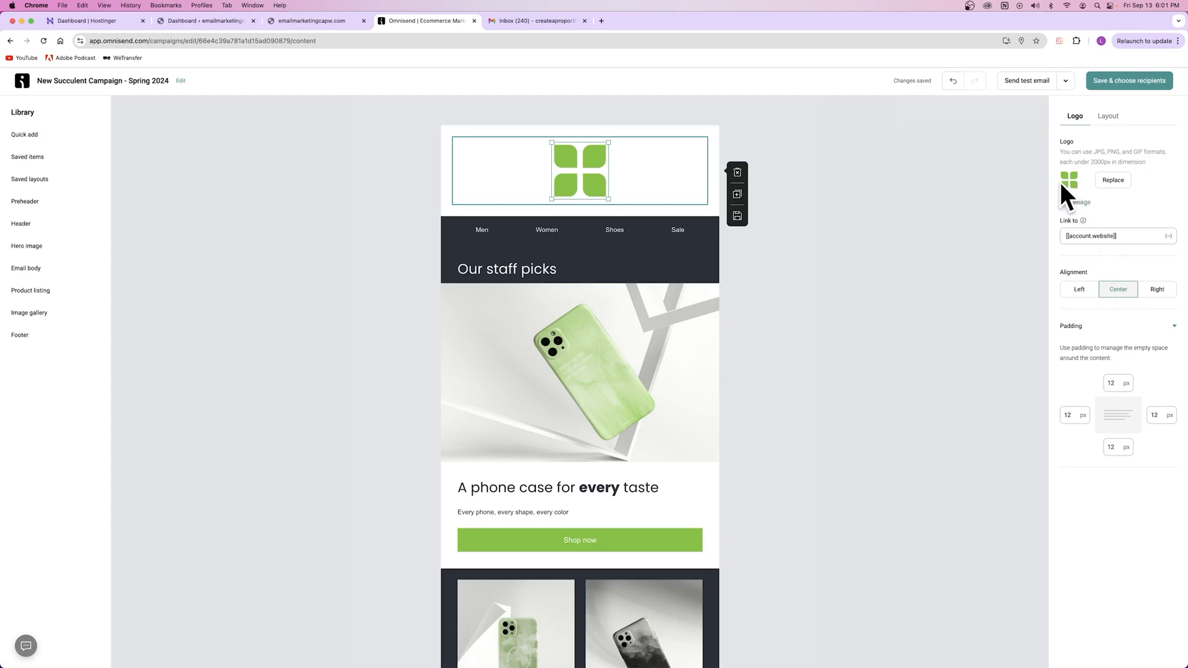
click(288, 22)
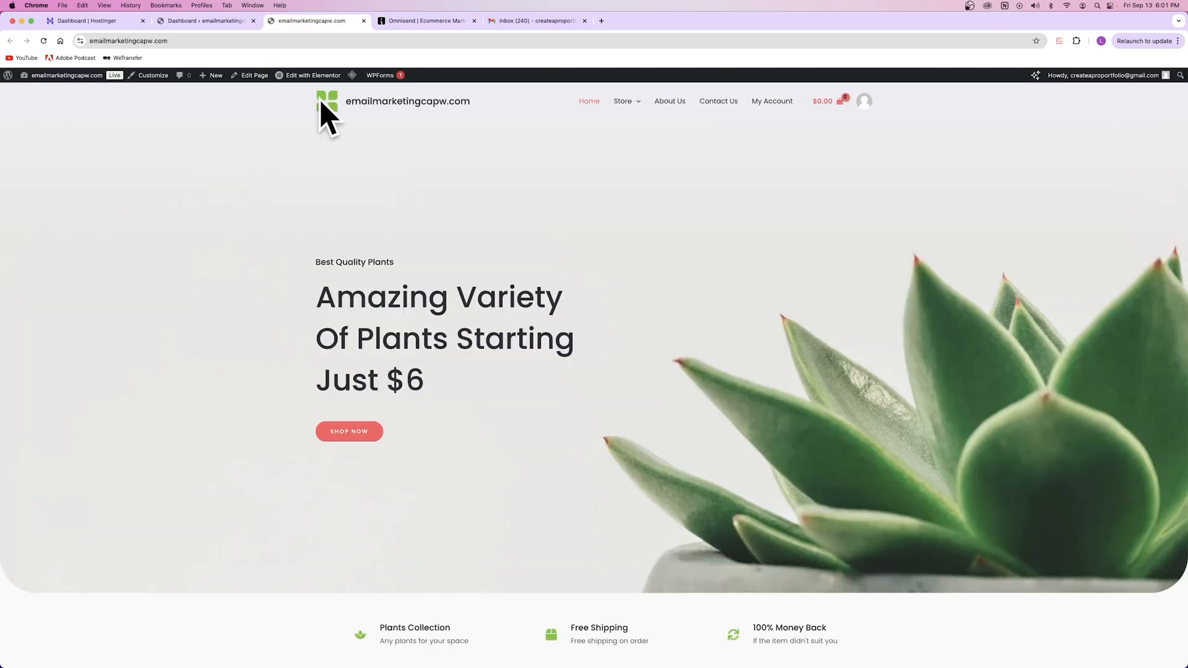
key(ctrl+Tab)
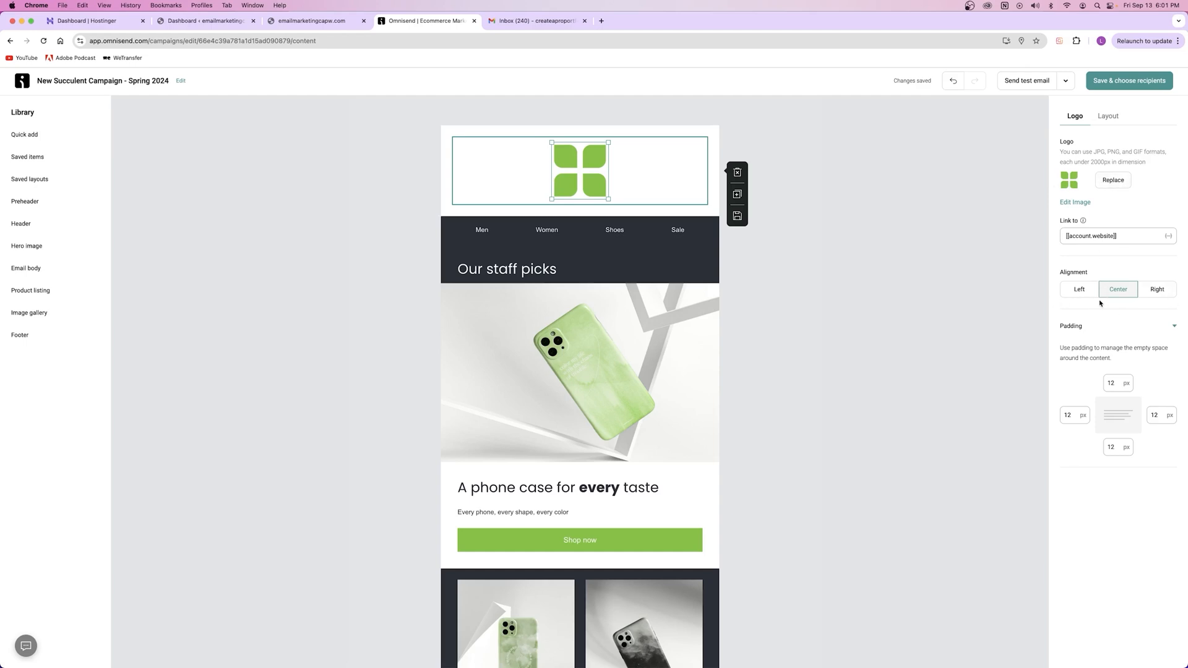
Step: Try left and right alignment for the email logo and return it to center alignment
click(1071, 293)
click(1163, 295)
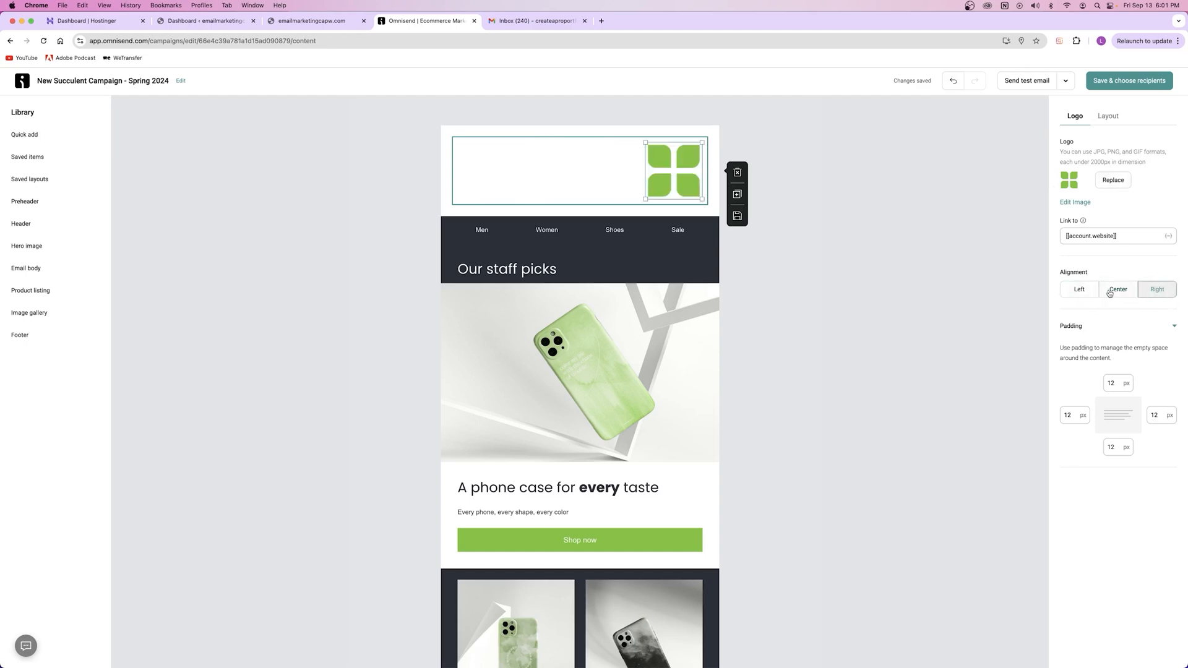
click(1109, 293)
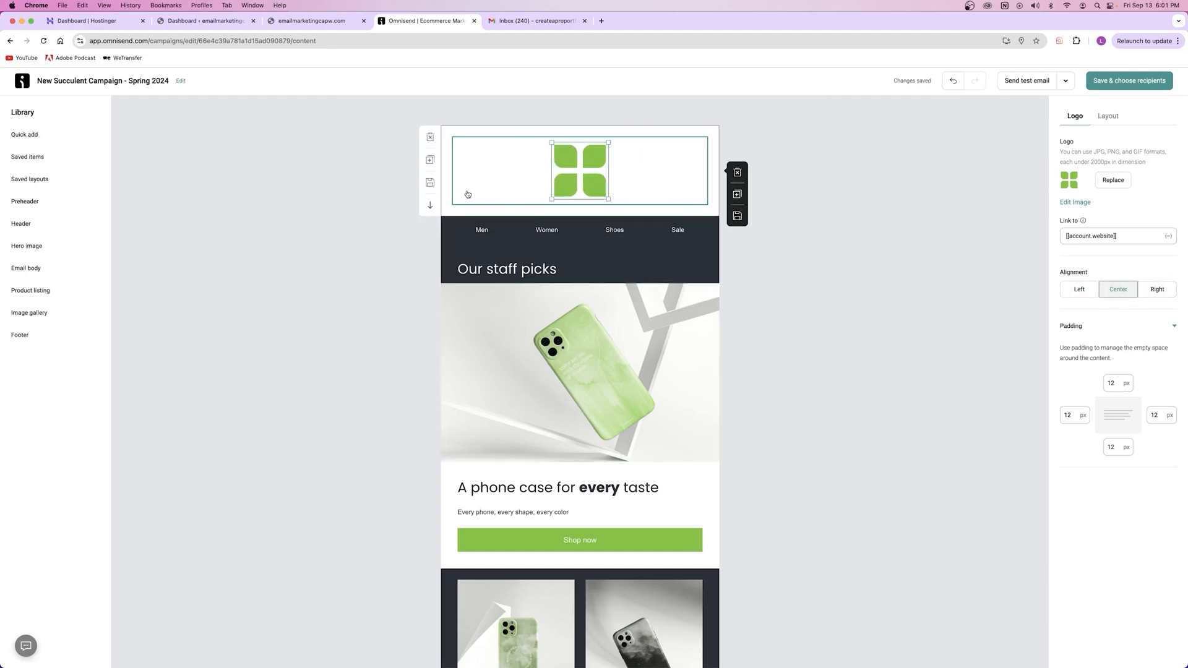
click(762, 221)
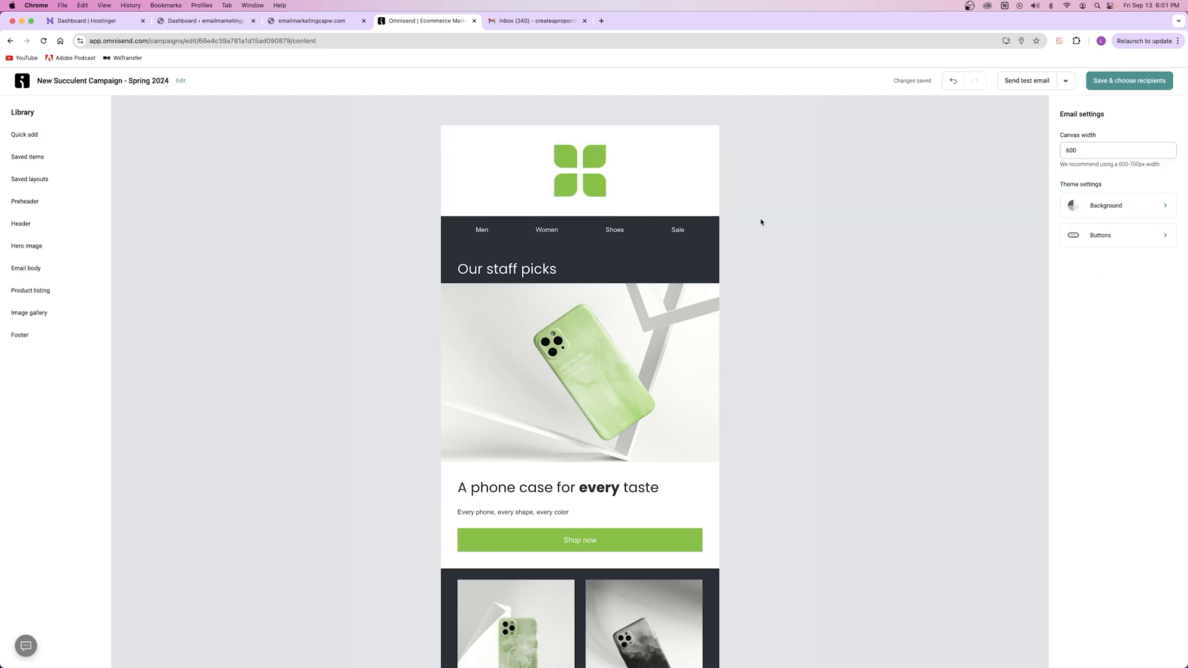
scroll(523, 205, down, 2)
scroll(523, 204, up, 2)
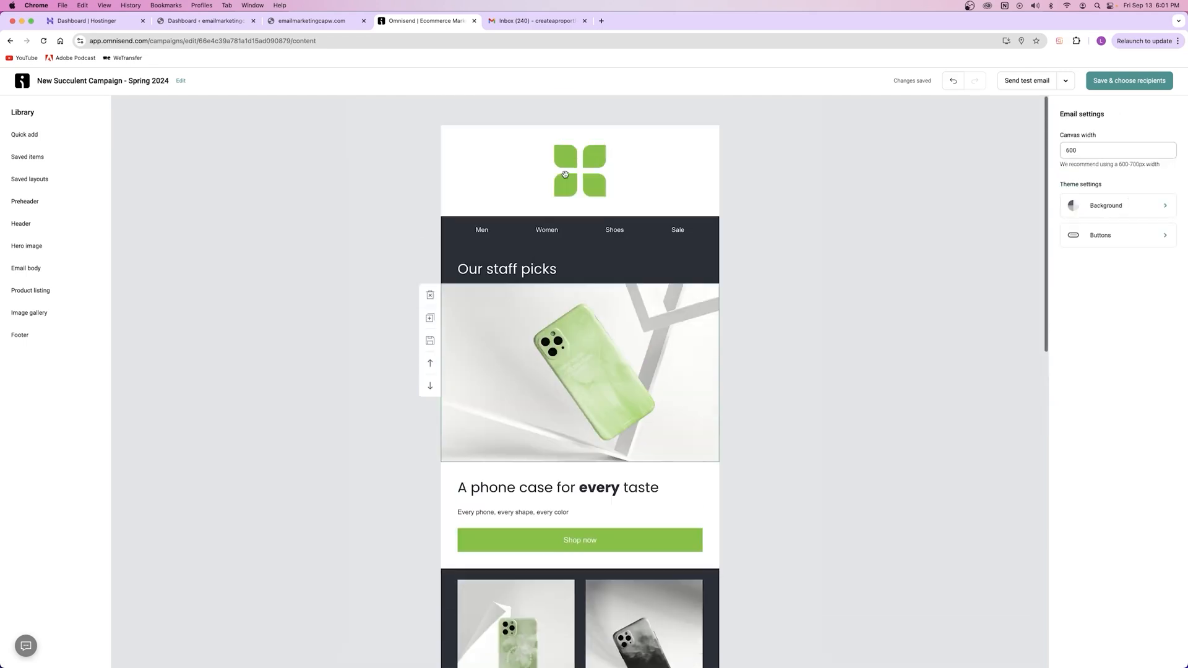
Step: Compare the email menu with the store website's navigation and delete the menu section from the email
click(590, 234)
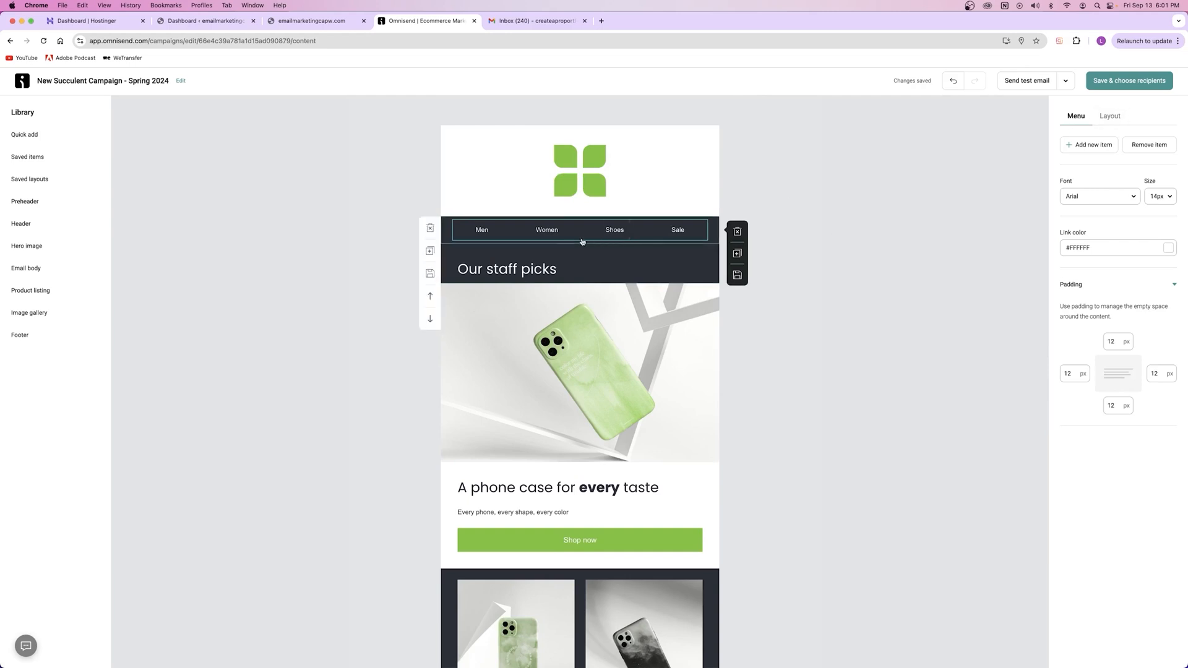
click(312, 20)
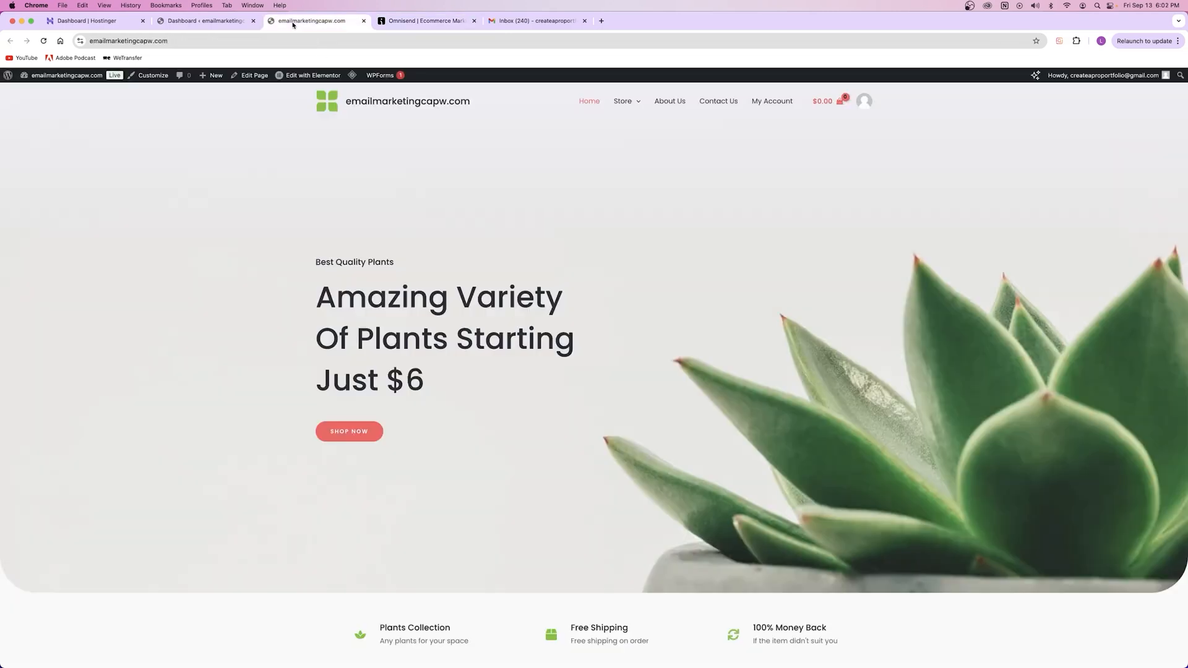
mouse_move(632, 111)
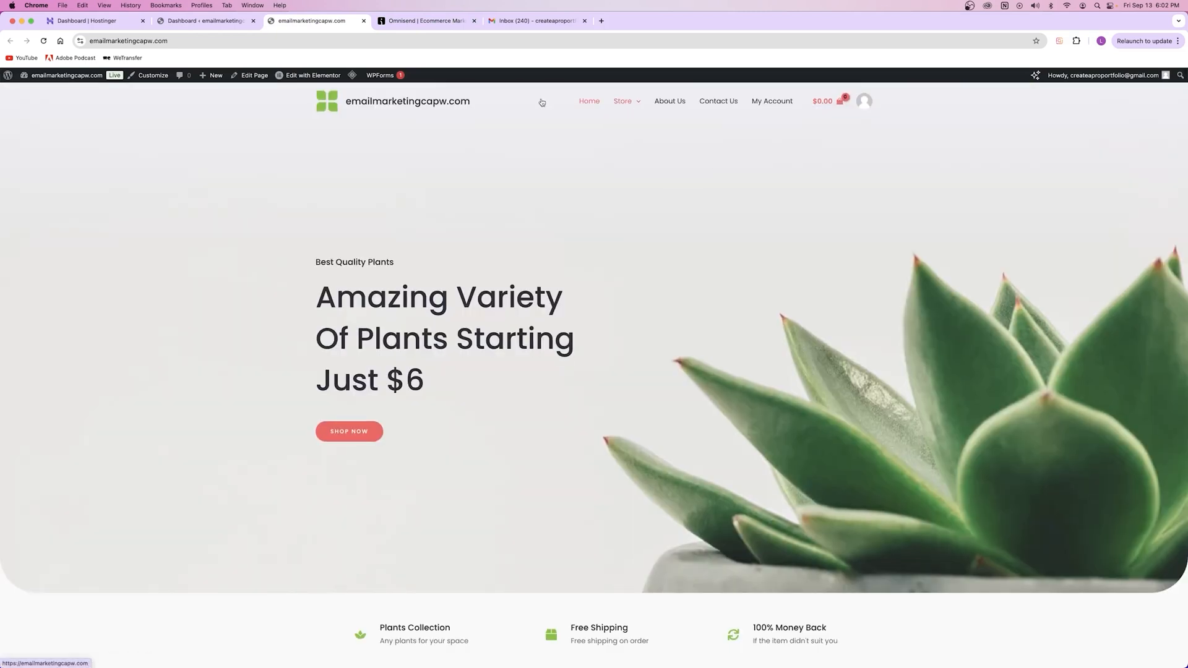
click(408, 24)
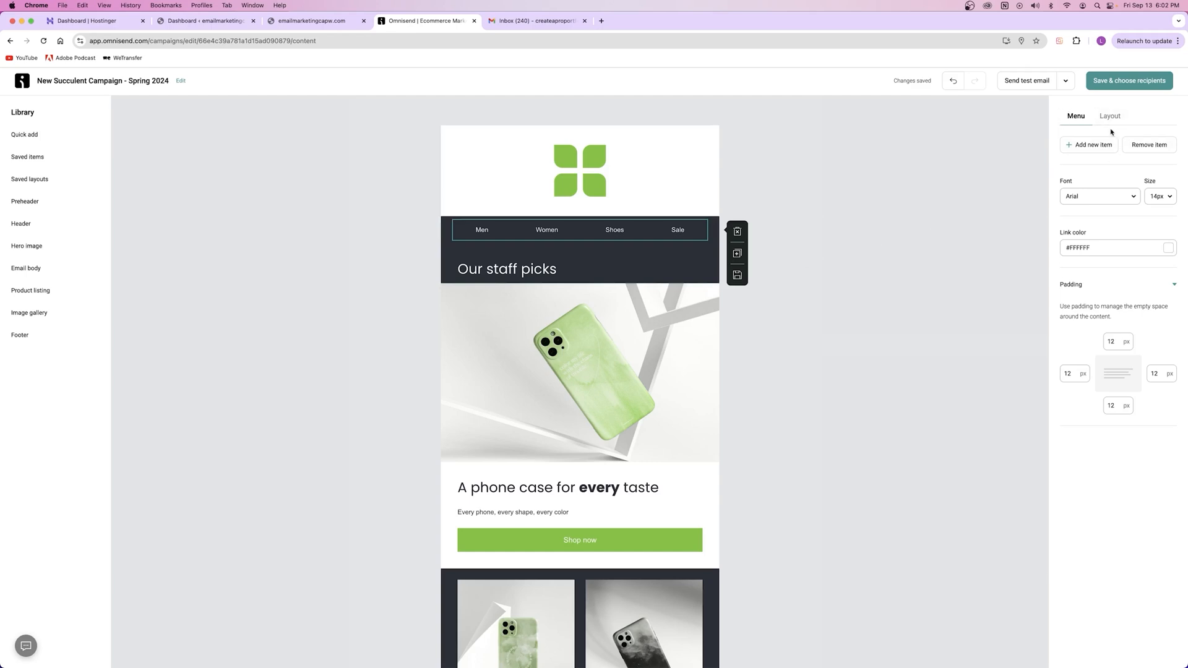
click(1144, 150)
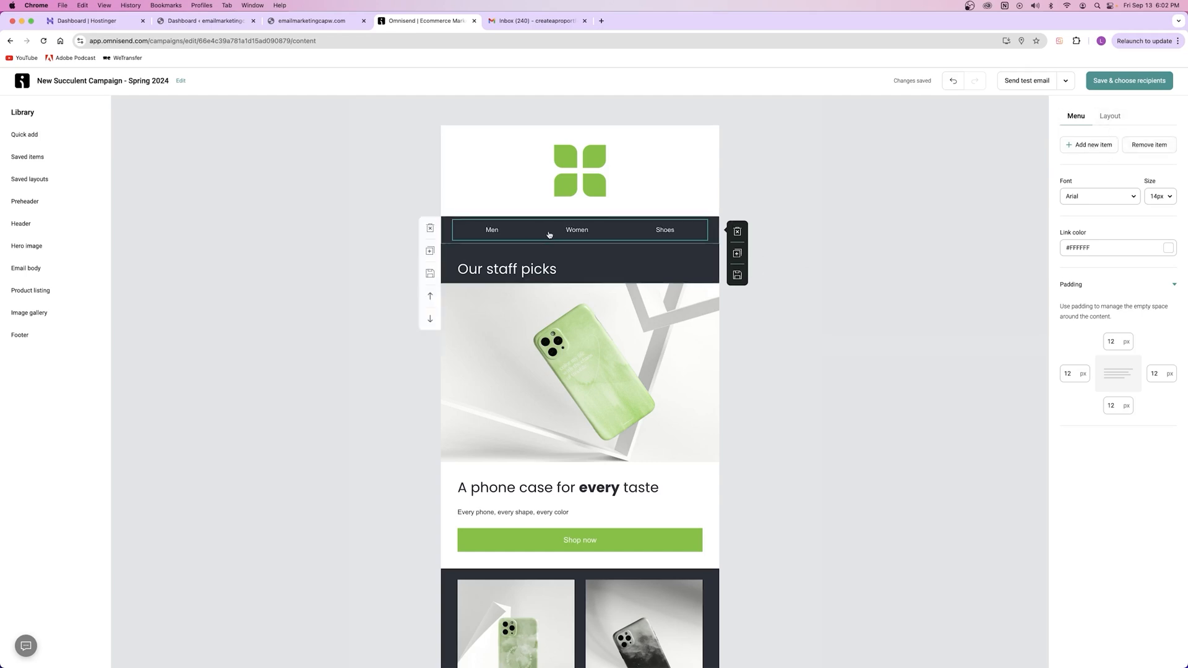
click(430, 228)
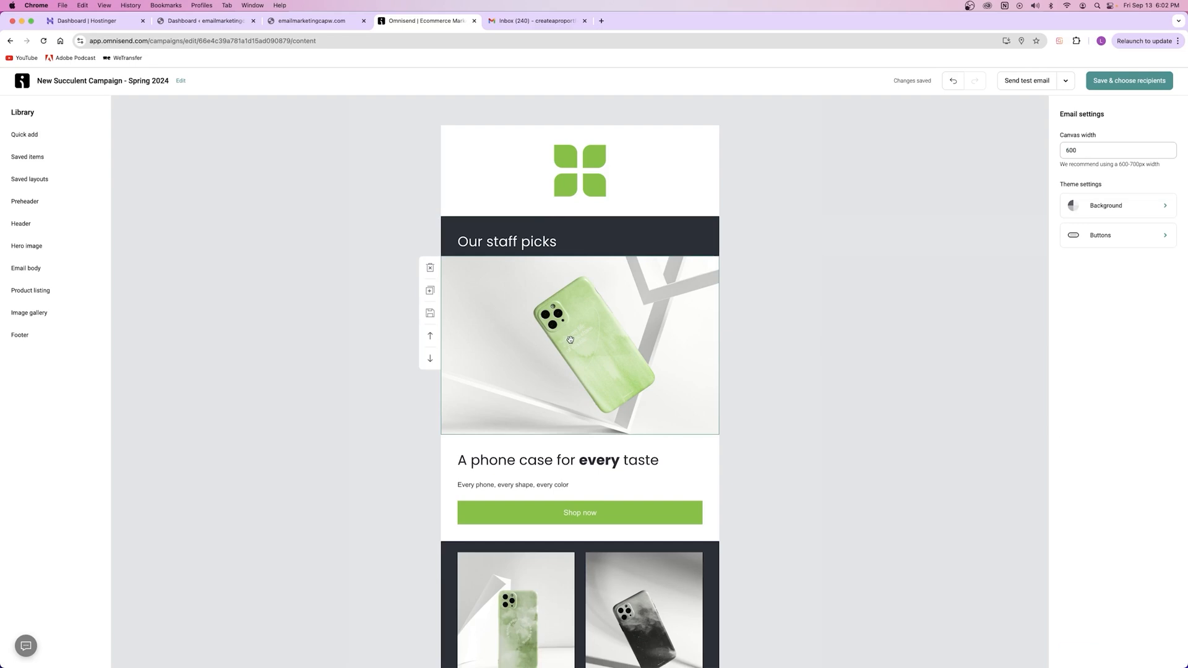
Step: Try adding placeholder text after the "Our staff picks" heading and remove it again
click(530, 246)
text(asdfasdf)
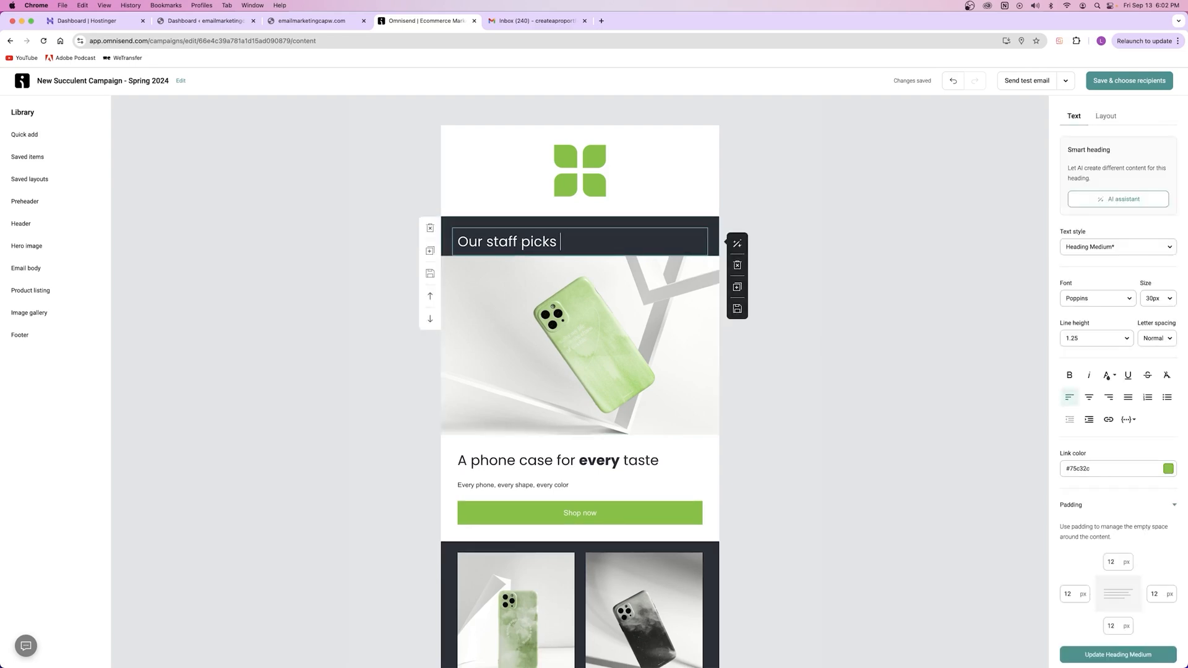
key(BackSpace)
key(BackSpace)
key(BackSpace)
key(BackSpace)
key(BackSpace)
key(BackSpace)
key(BackSpace)
key(BackSpace)
key(BackSpace)
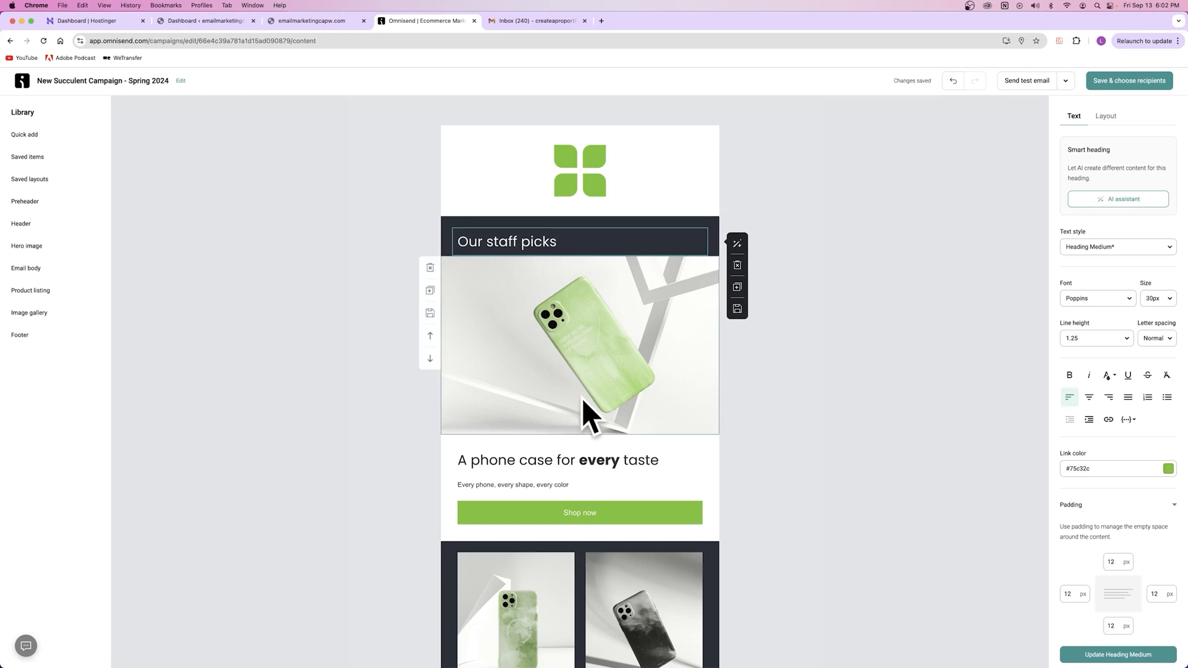
click(954, 82)
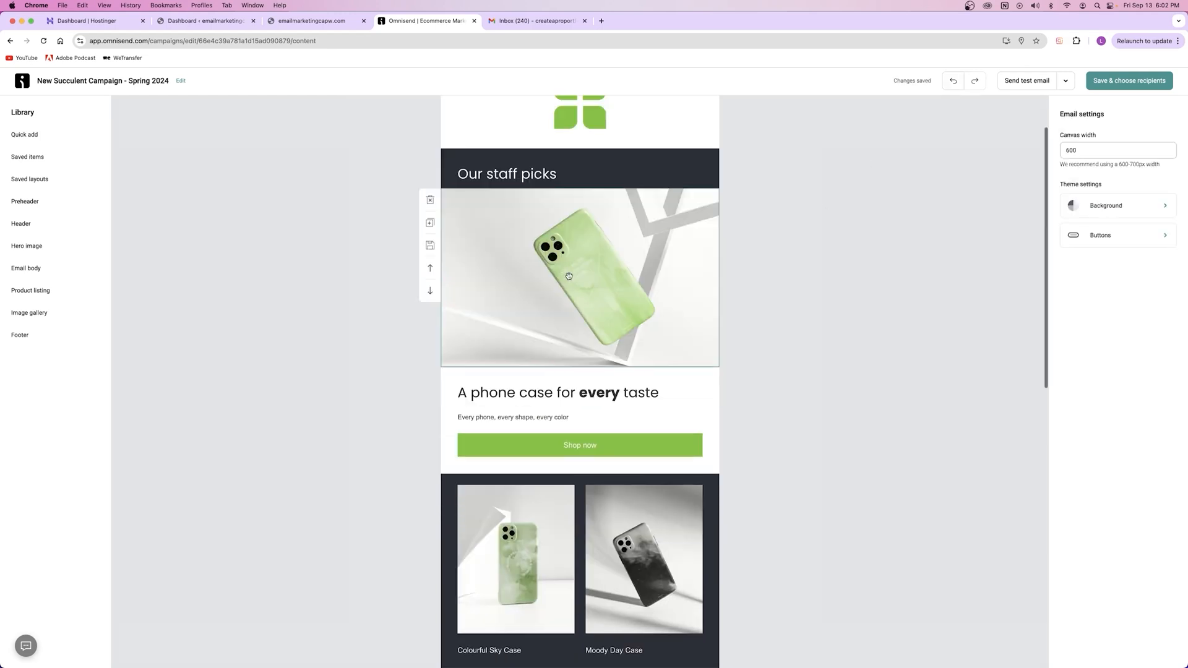
Step: Check the store website's hero image, open unsplash.com in a new browser tab and search it for "cactus"
click(574, 278)
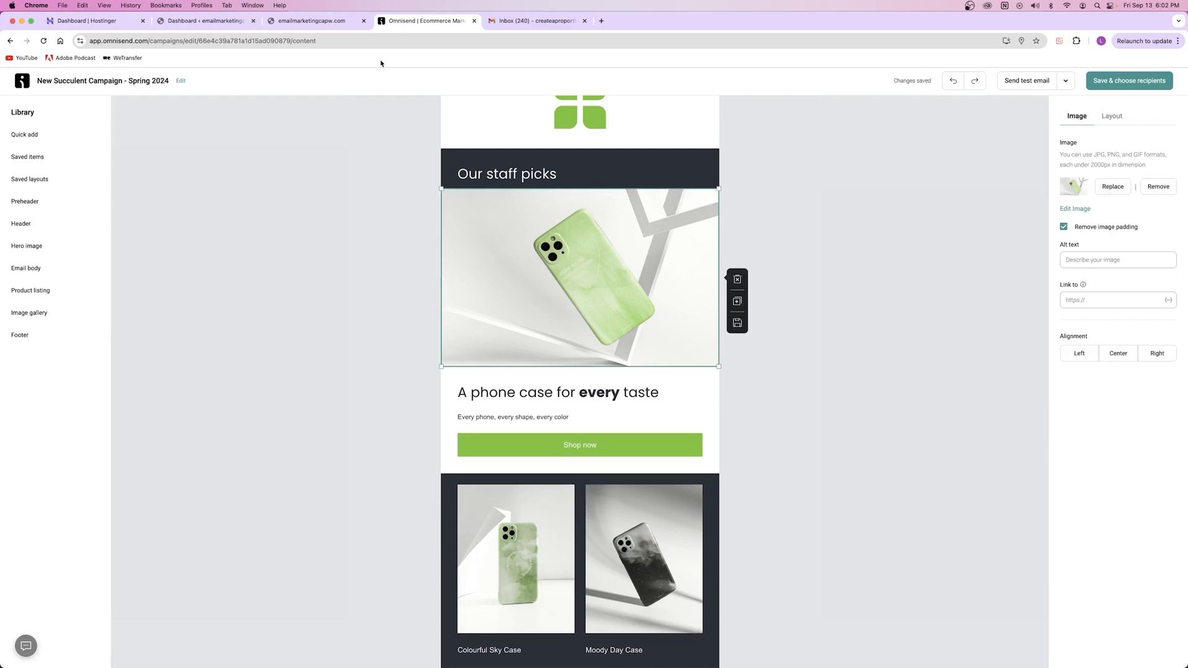
click(308, 20)
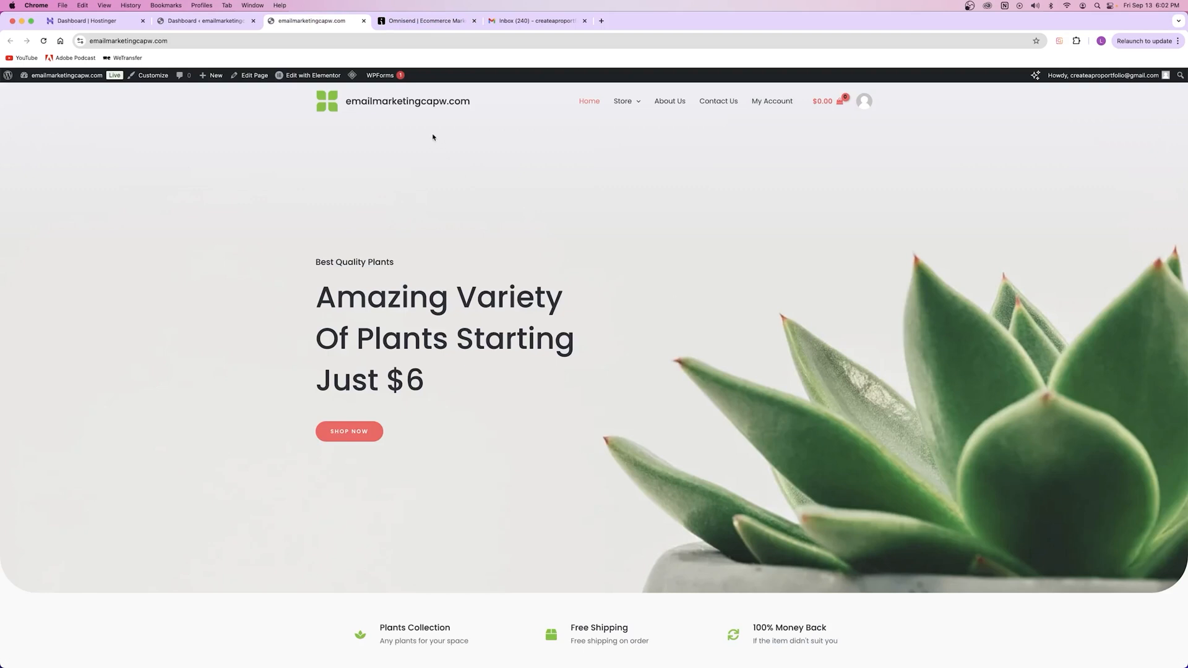
click(478, 17)
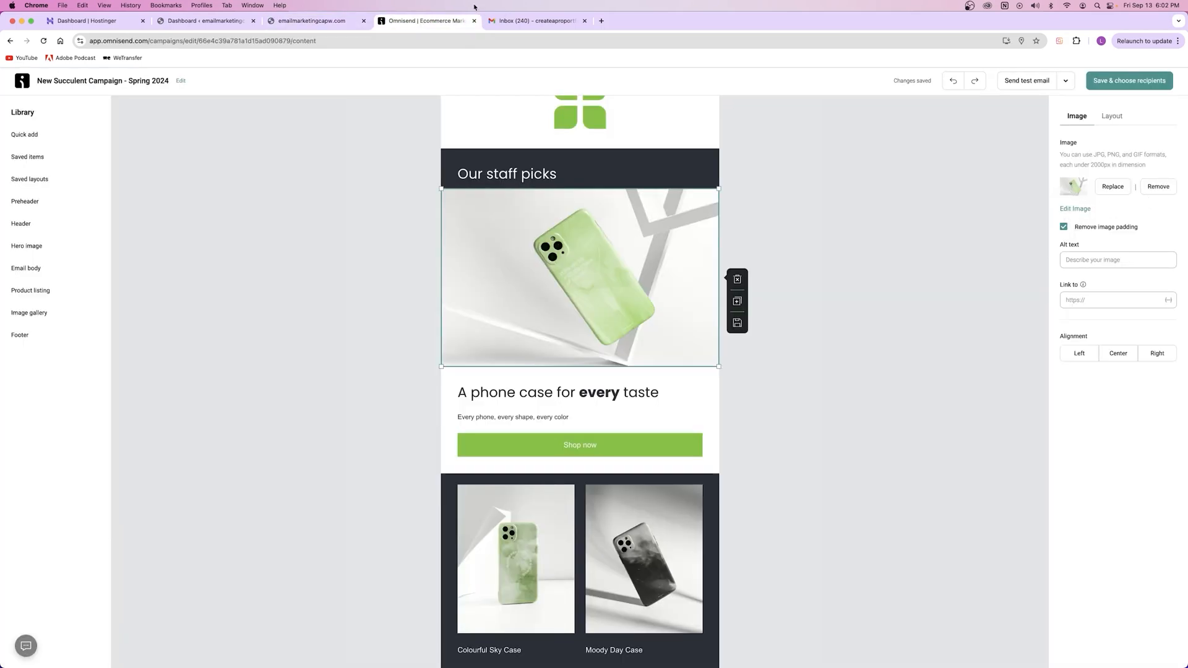
click(601, 21)
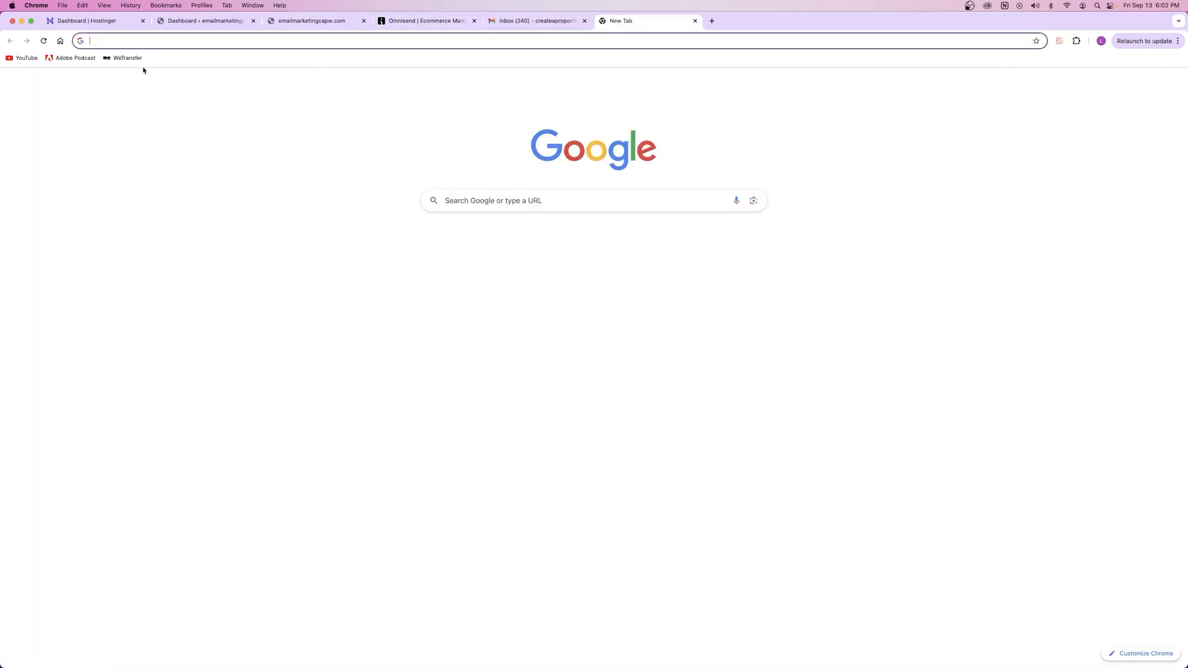
click(122, 39)
text(unsplash)
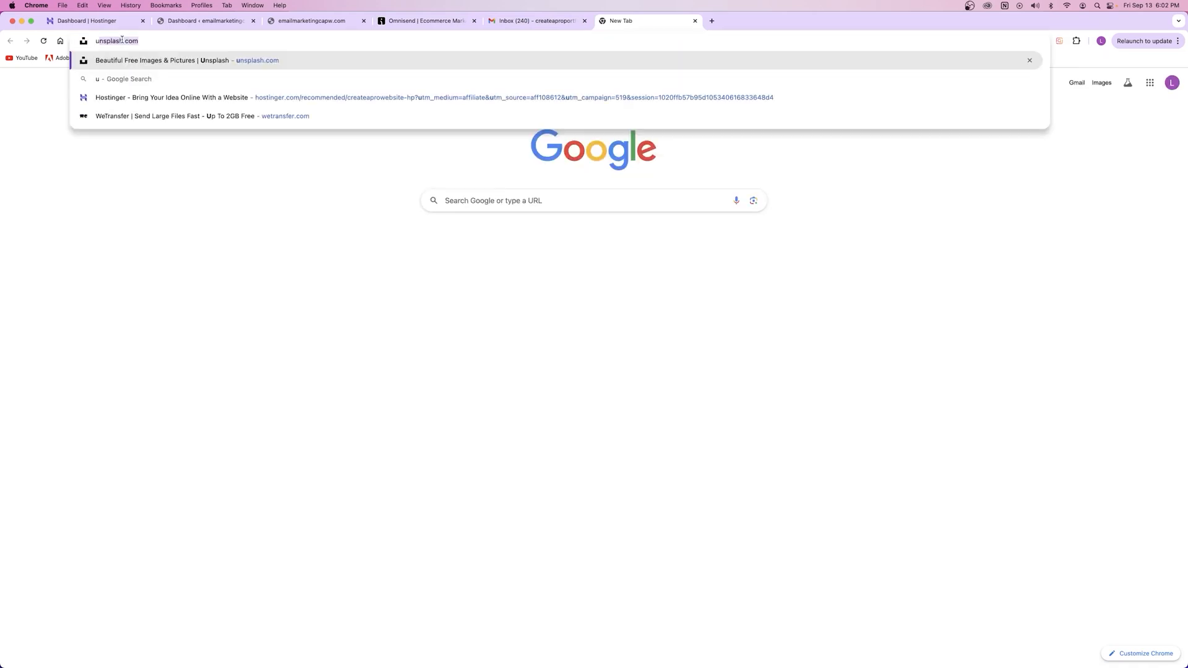
key(Return)
click(285, 81)
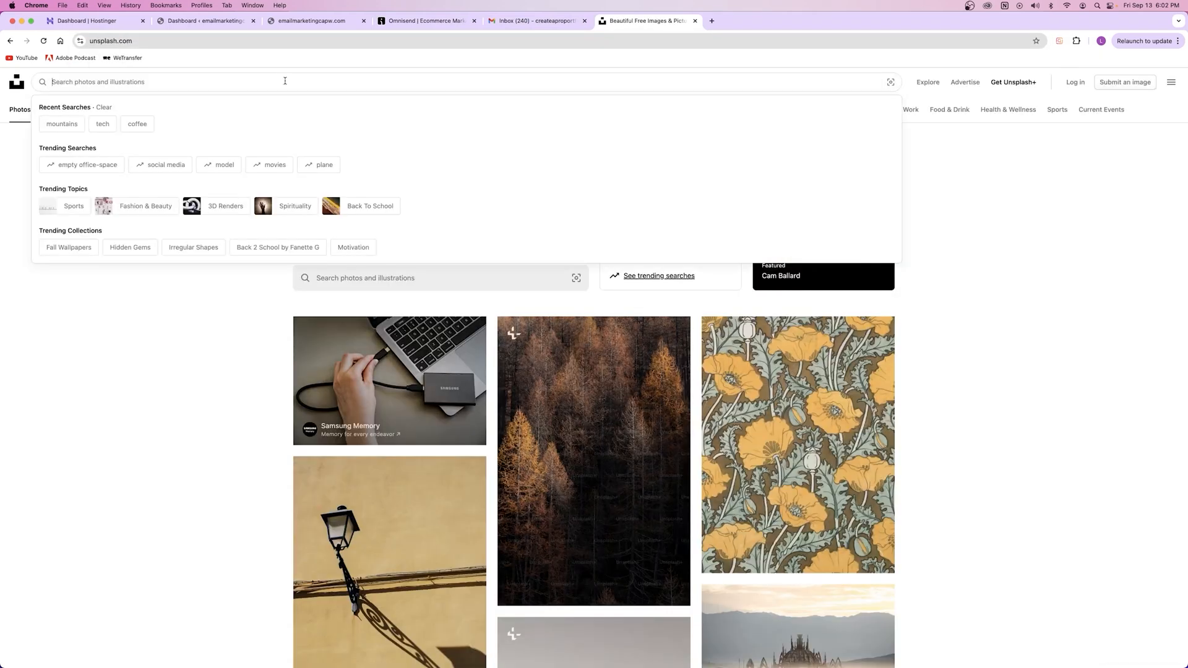
text(cactus)
key(Return)
Step: Filter the cactus photos to the Free license and Landscape orientation
scroll(984, 247, down, 5)
click(979, 110)
click(984, 184)
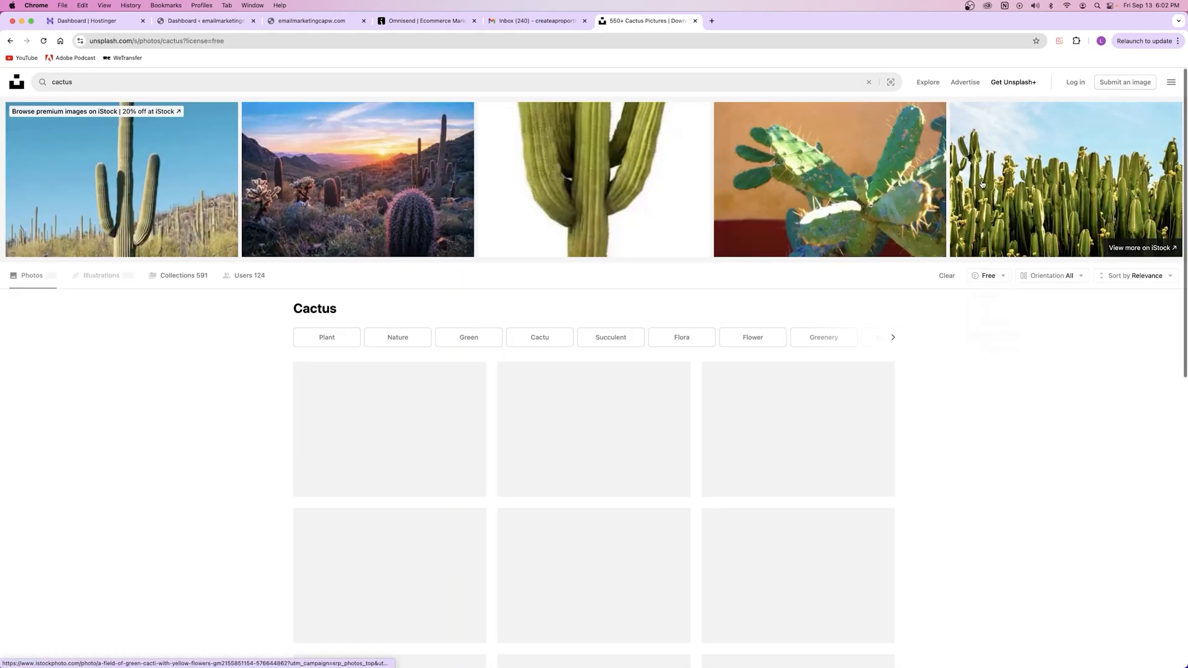
click(1038, 277)
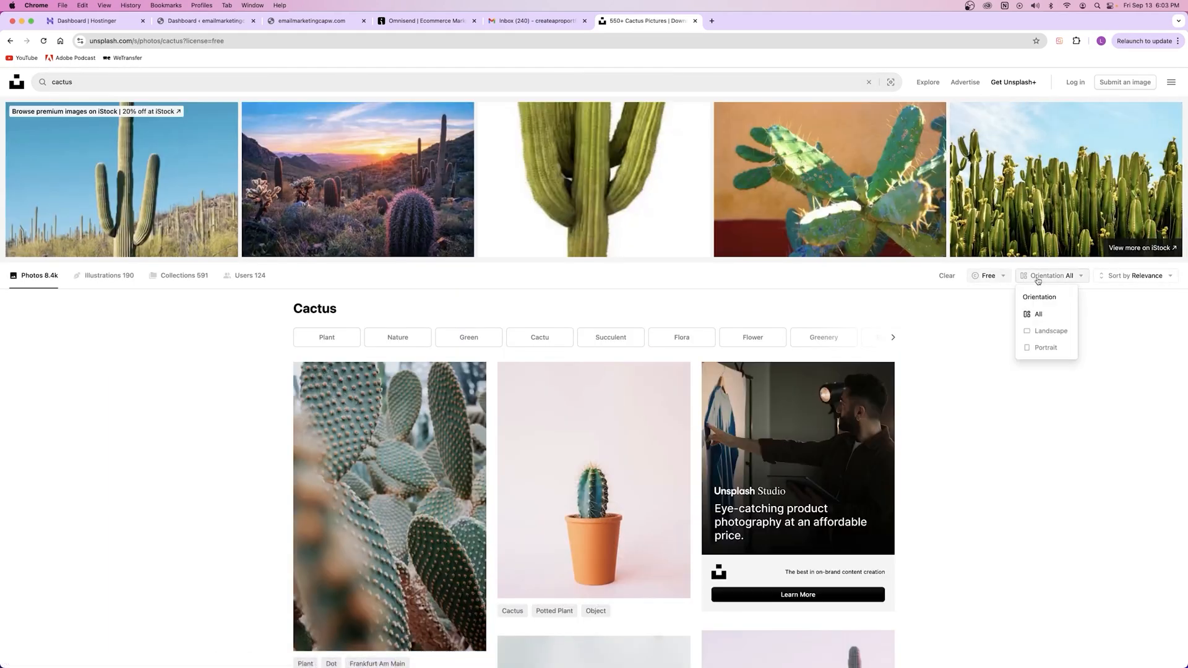
click(1047, 332)
Step: Download the photo of the potted cactus with orange flowers in Medium size (1920 x 1280) and close Unsplash
scroll(943, 339, down, 5)
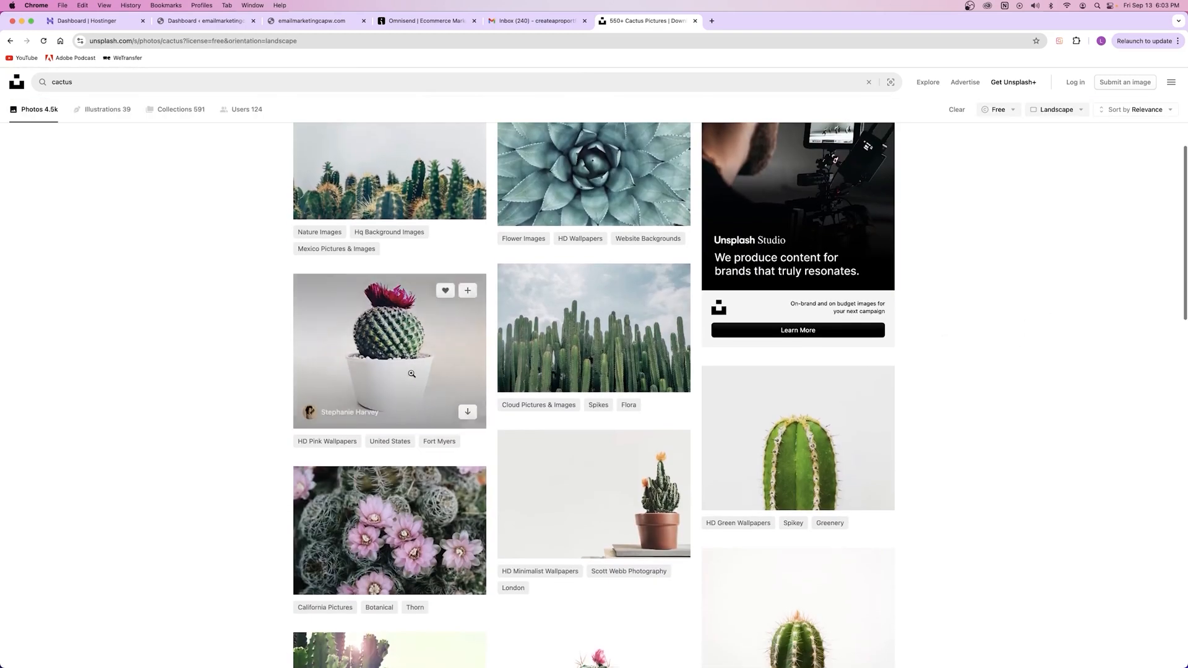
scroll(543, 384, down, 3)
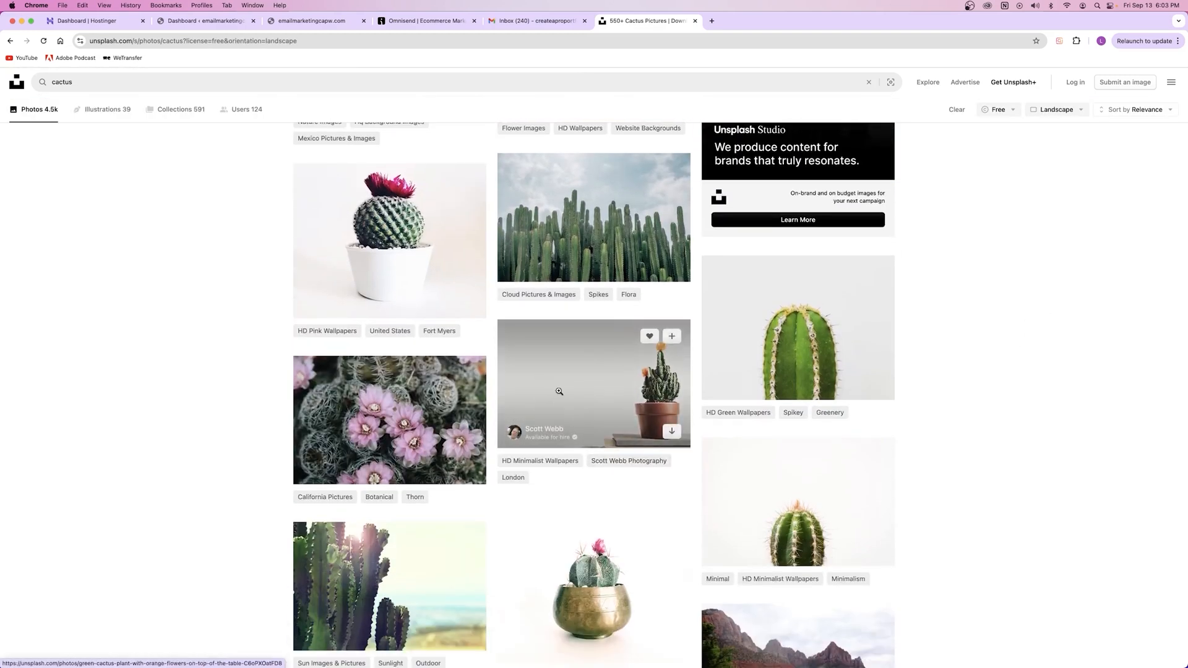
scroll(593, 439, down, 3)
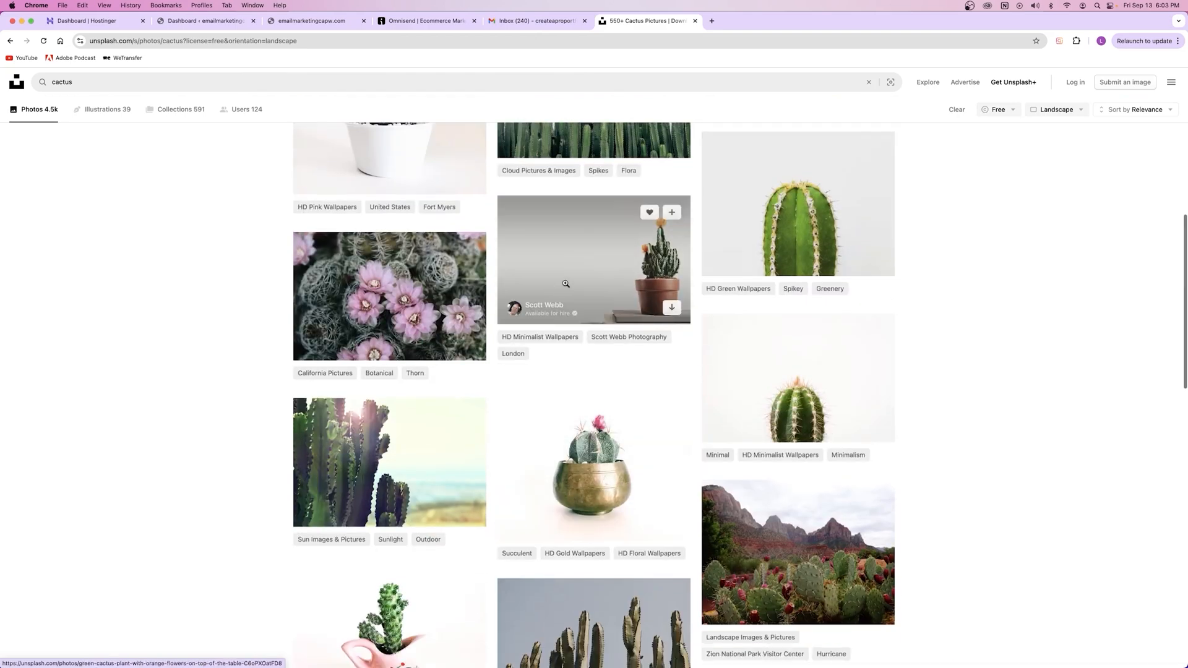
click(567, 282)
click(1114, 90)
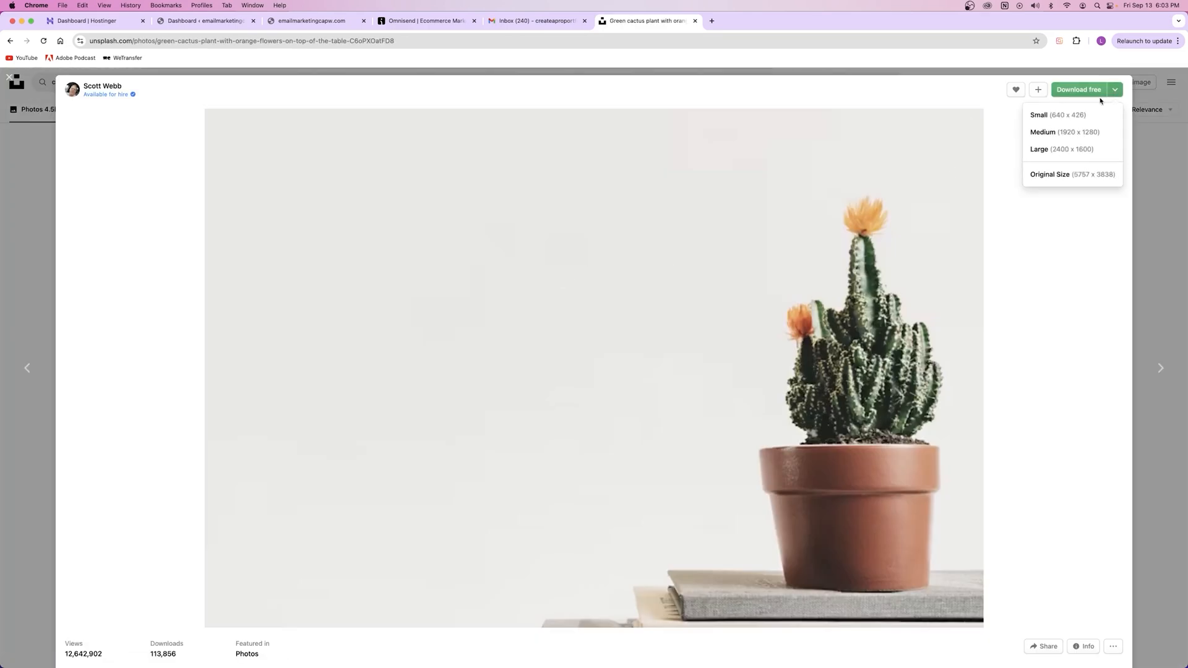
click(1055, 134)
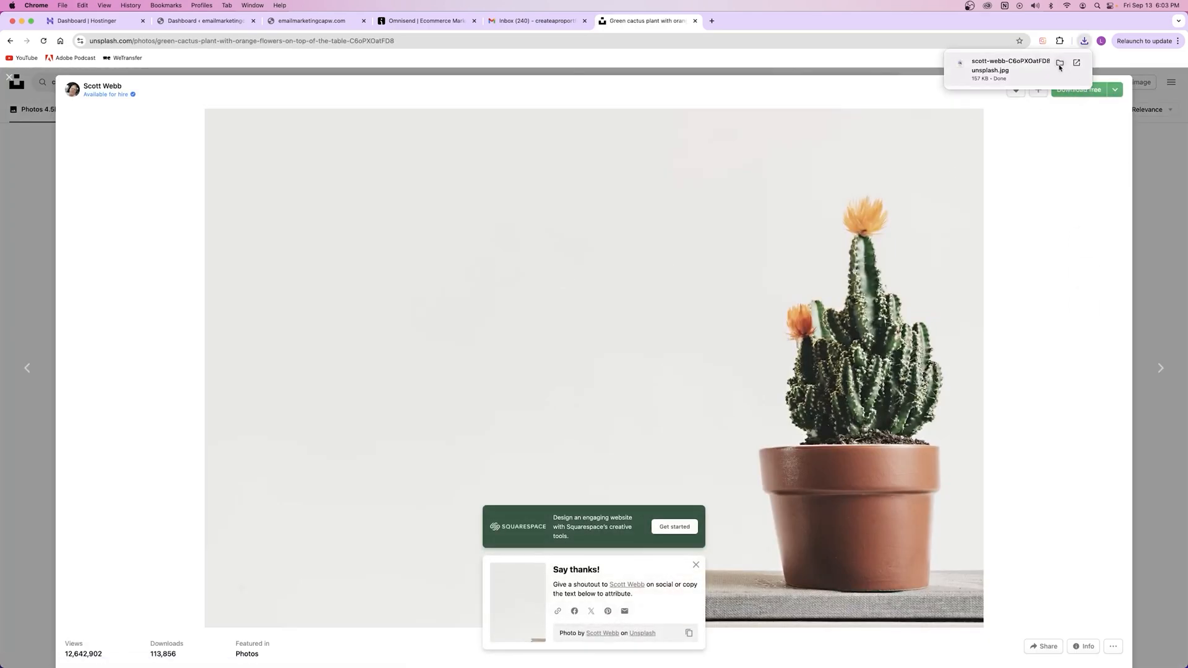
click(696, 21)
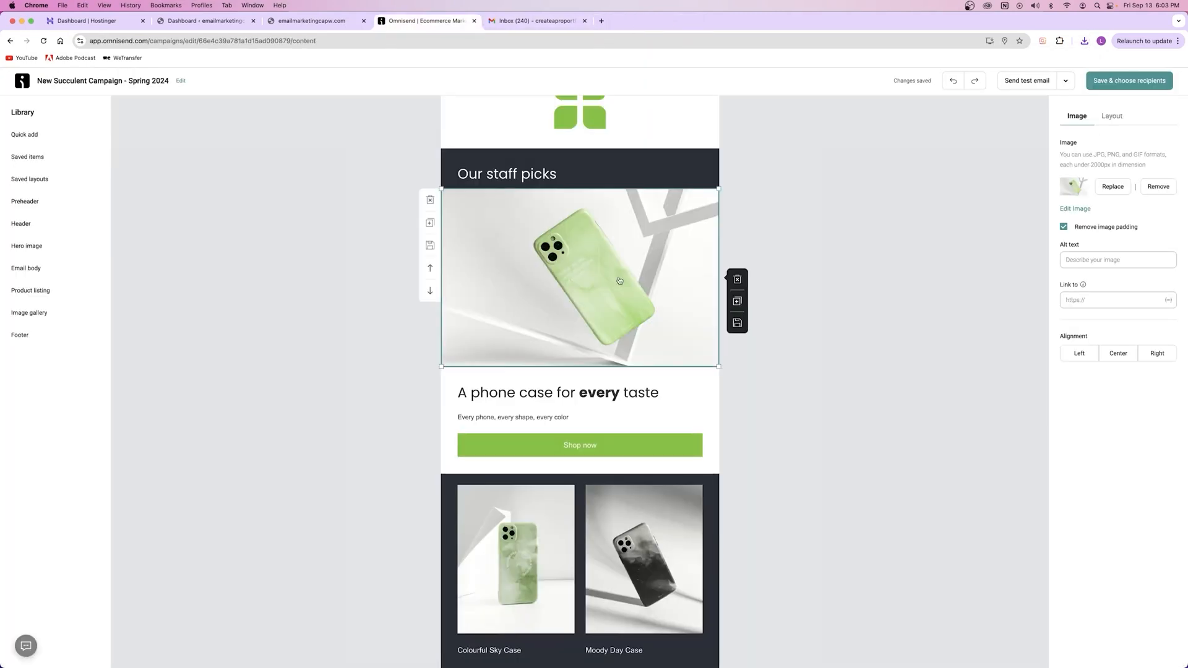
Step: Replace the phone case hero image in the email with the downloaded cactus photo, uploading it from the computer
click(1112, 187)
mouse_move(388, 233)
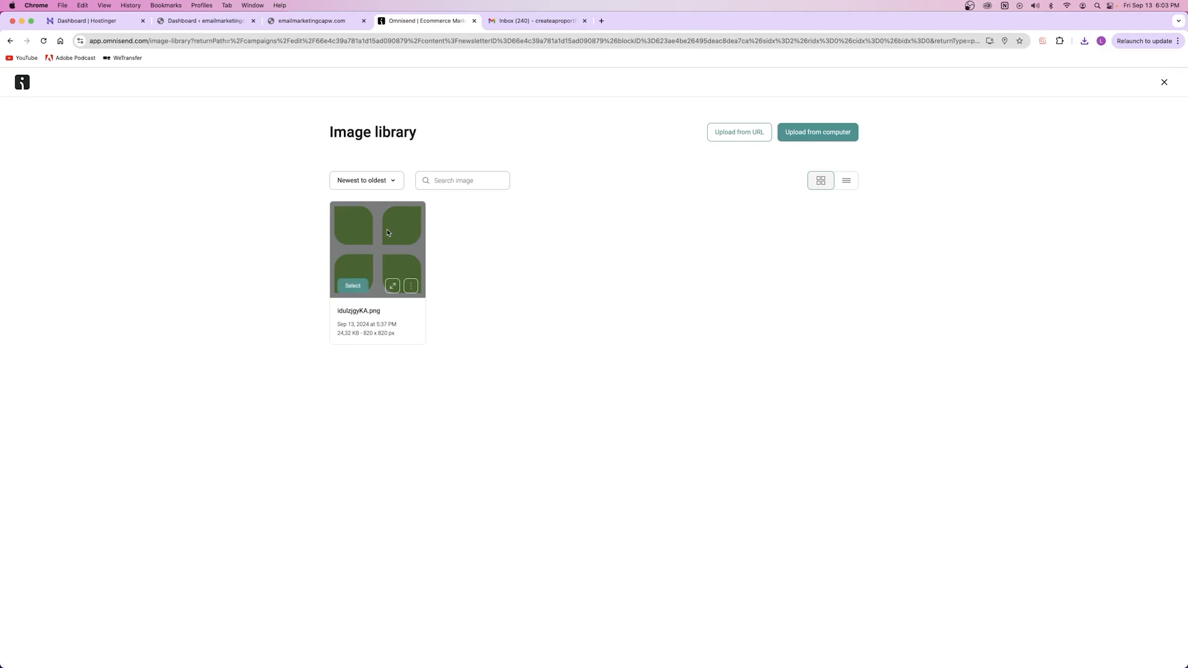
click(820, 138)
click(609, 372)
click(352, 291)
double_click(424, 265)
click(694, 445)
click(353, 286)
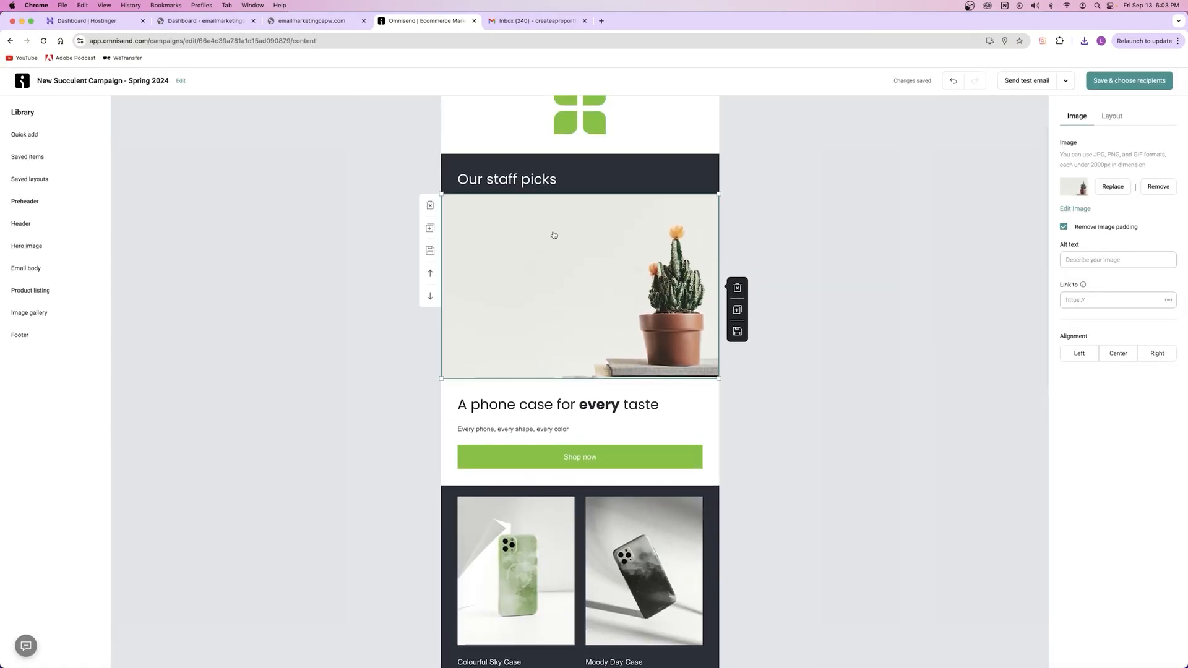
Step: Open the image library for the hero image and choose the uploaded cactus photo again
click(1112, 187)
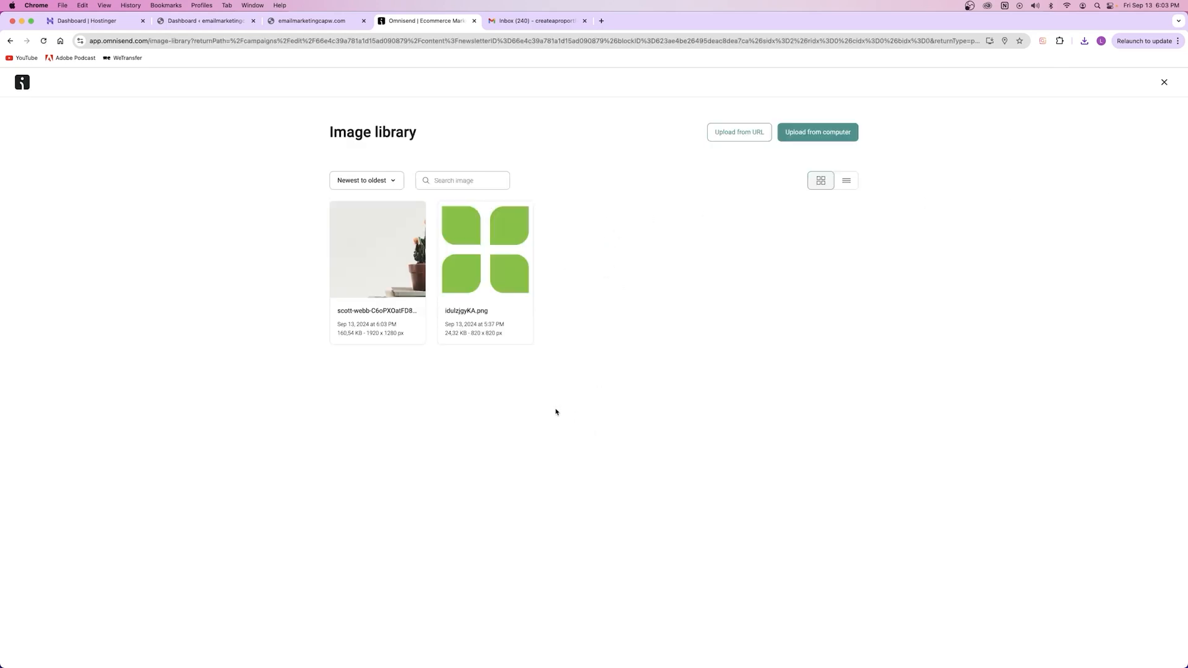
click(353, 286)
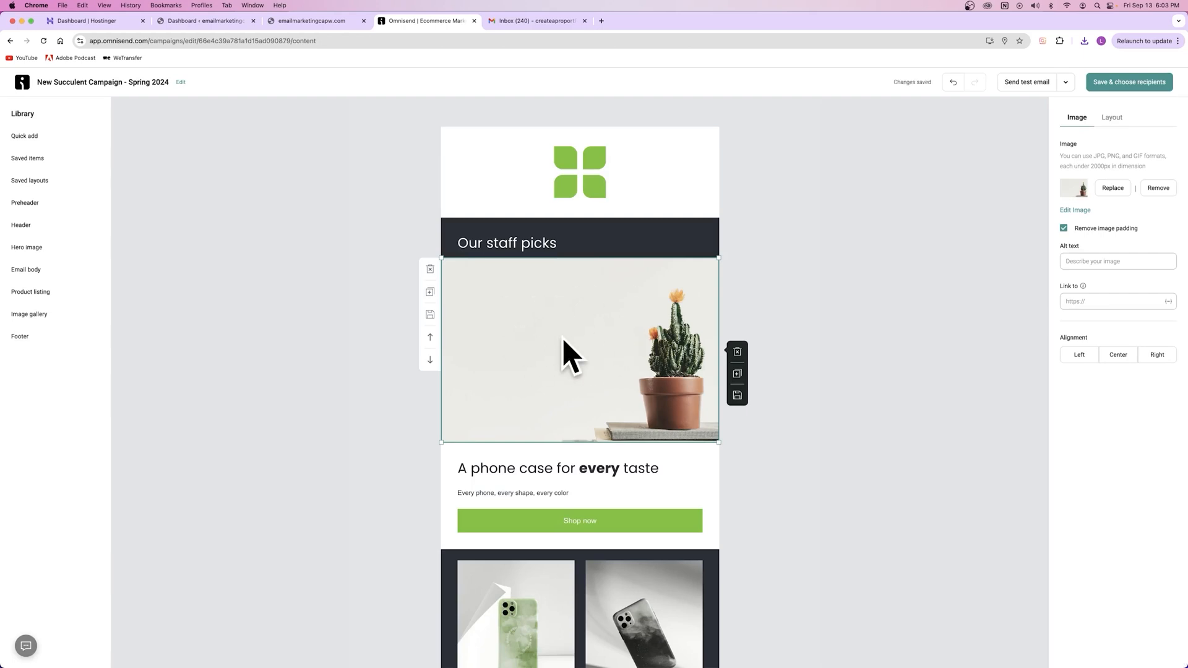
Step: Select the email's phone case product listing and open the picker for adding products from the store
scroll(560, 332, down, 5)
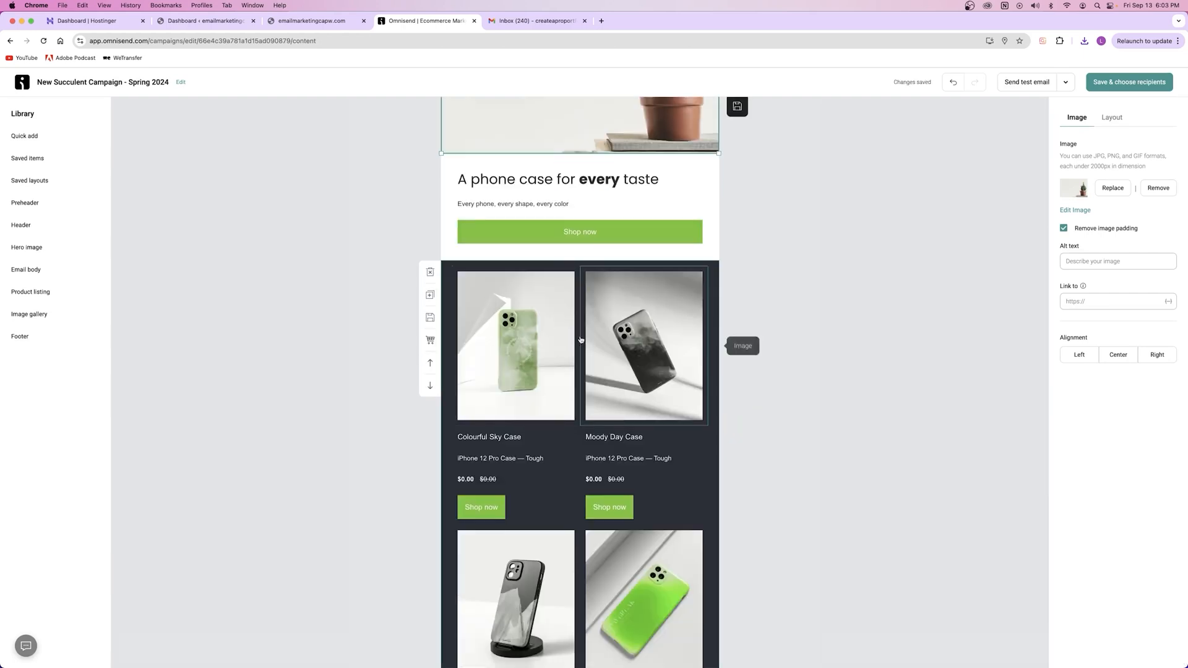
click(646, 328)
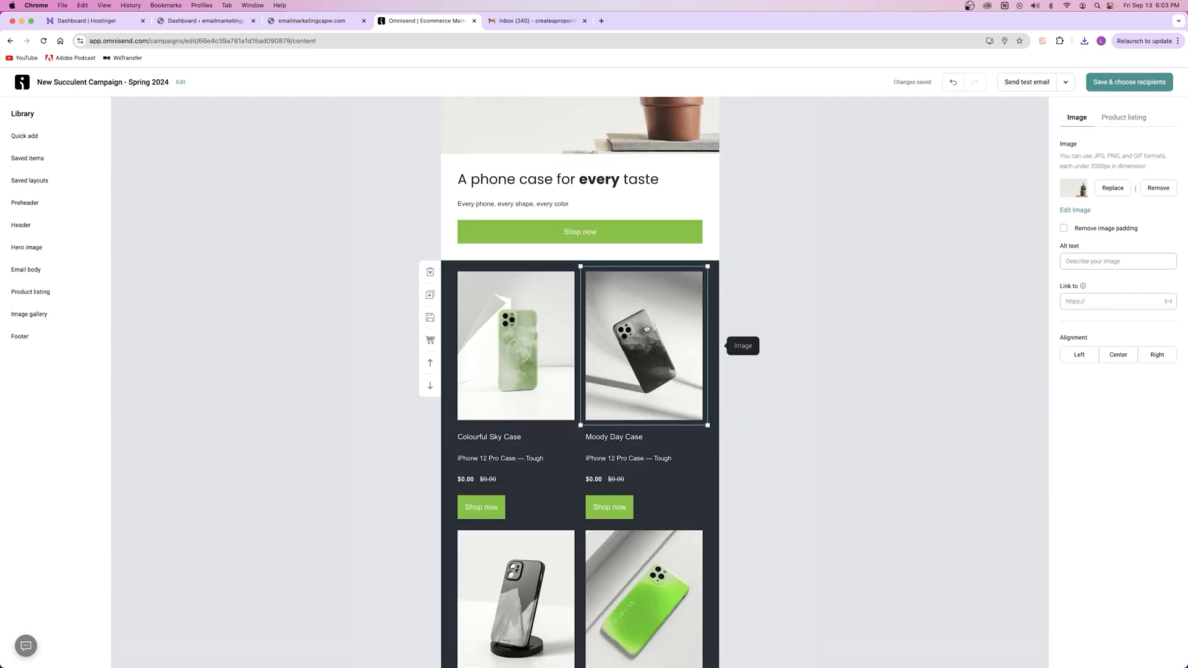
click(714, 424)
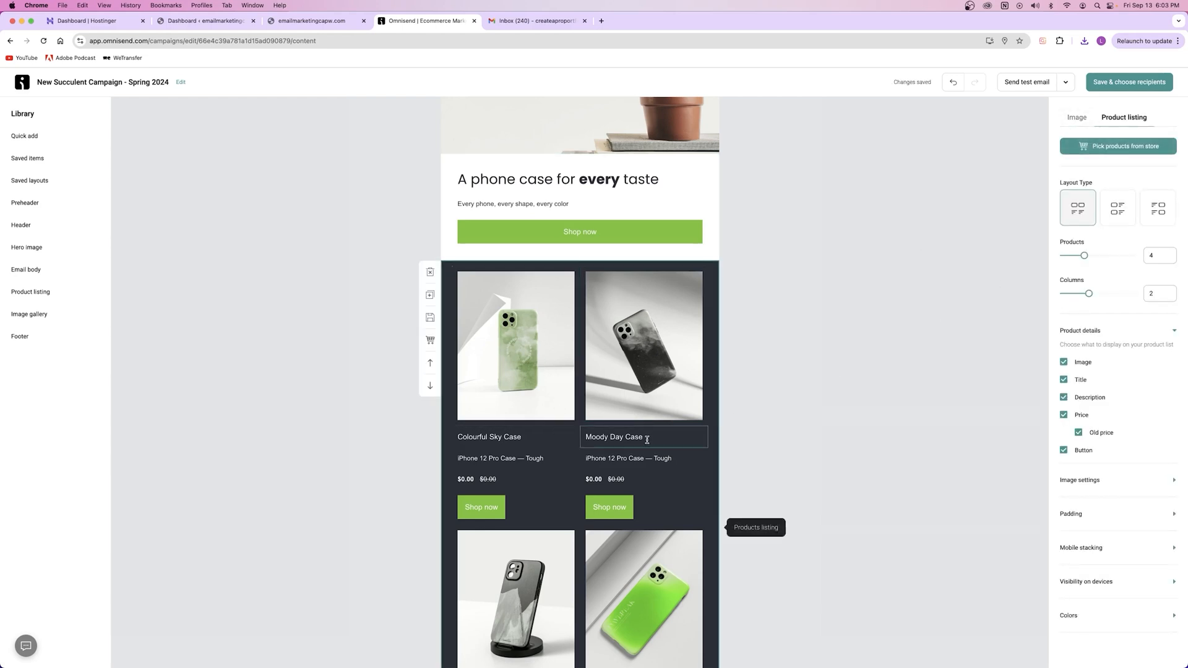
scroll(536, 408, down, 4)
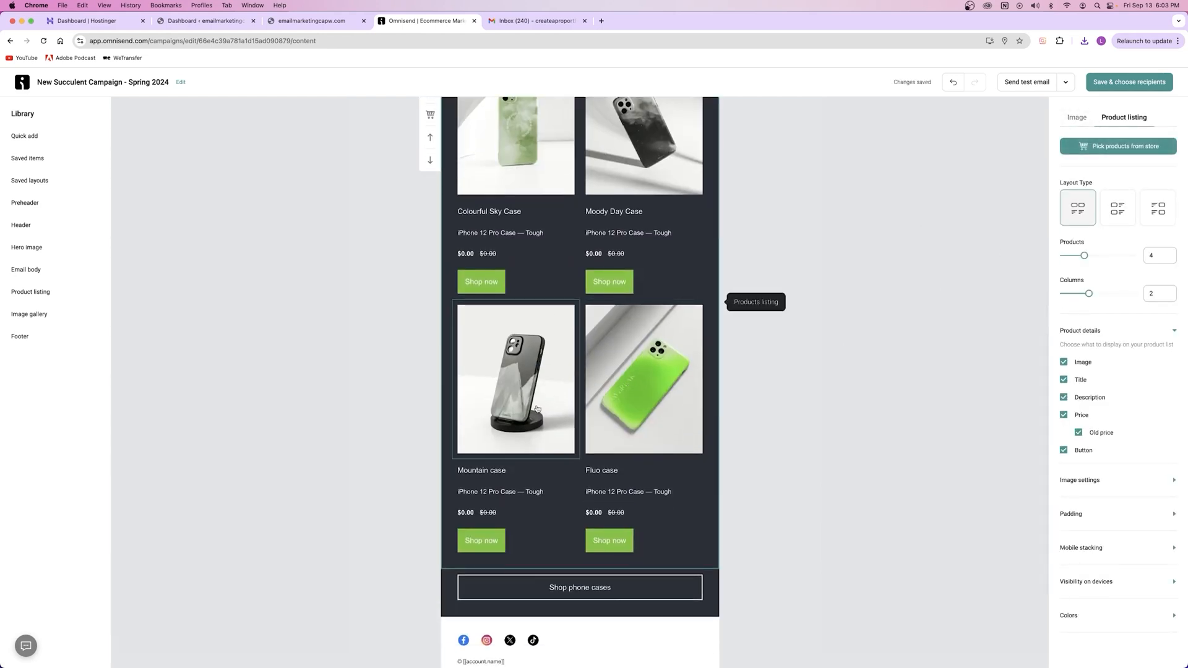
scroll(537, 409, up, 2)
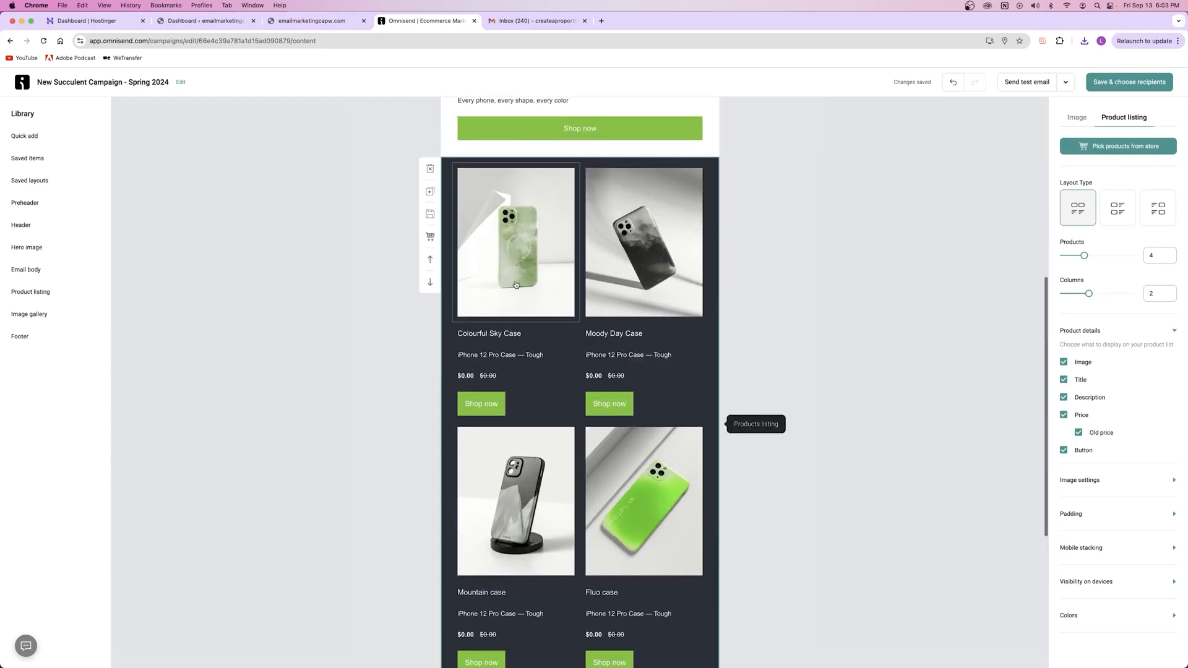
click(627, 228)
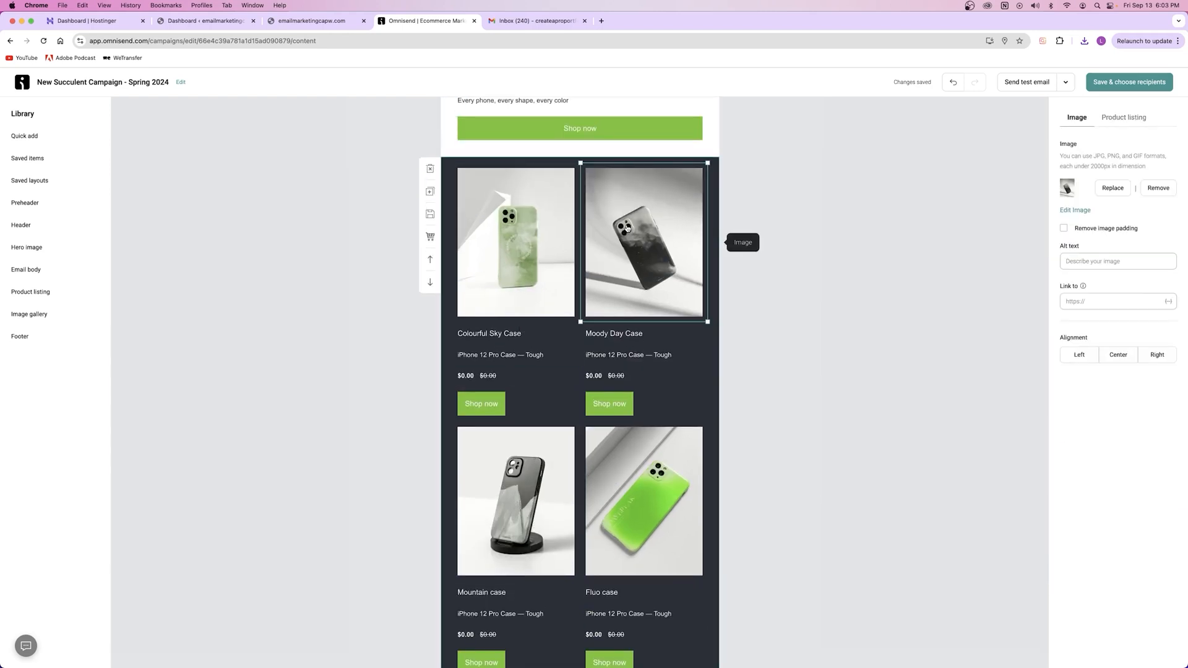
click(714, 194)
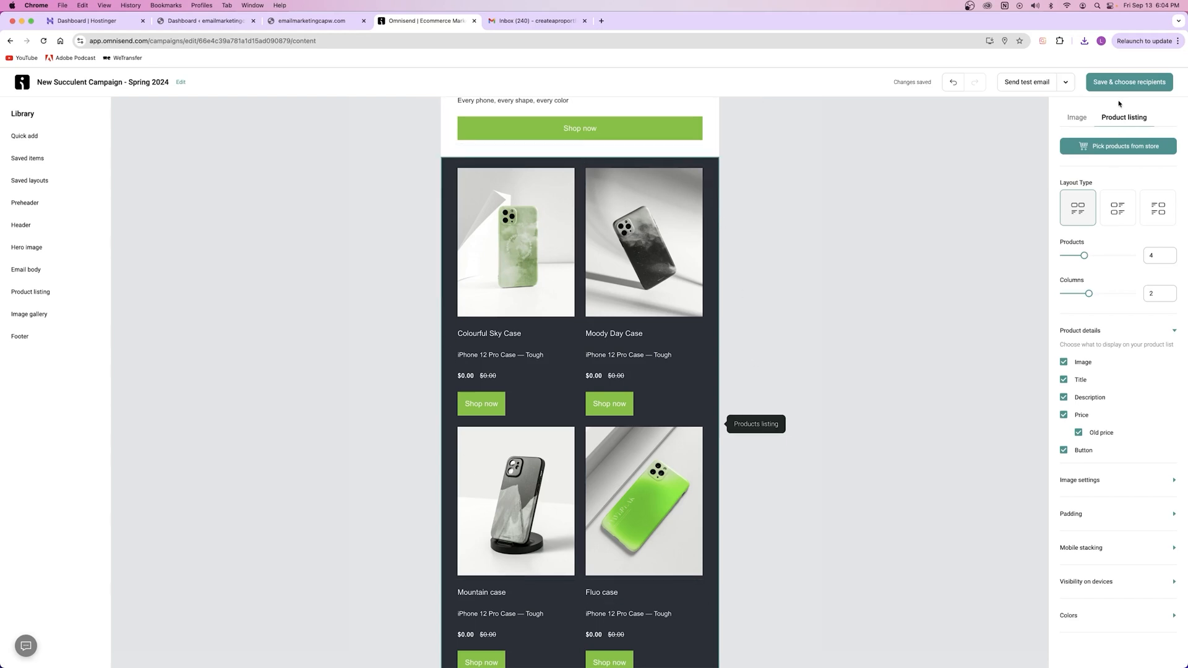
click(1151, 148)
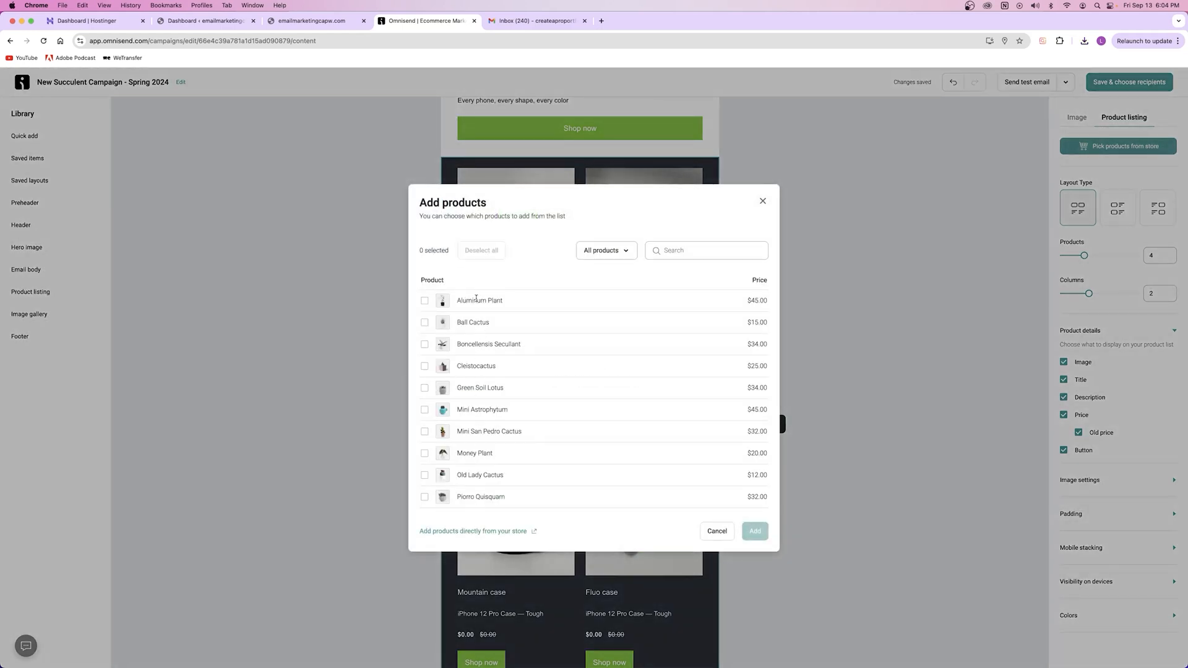
Step: Check the store's product list in the WordPress dashboard, close it and return to the email's product picker
click(204, 20)
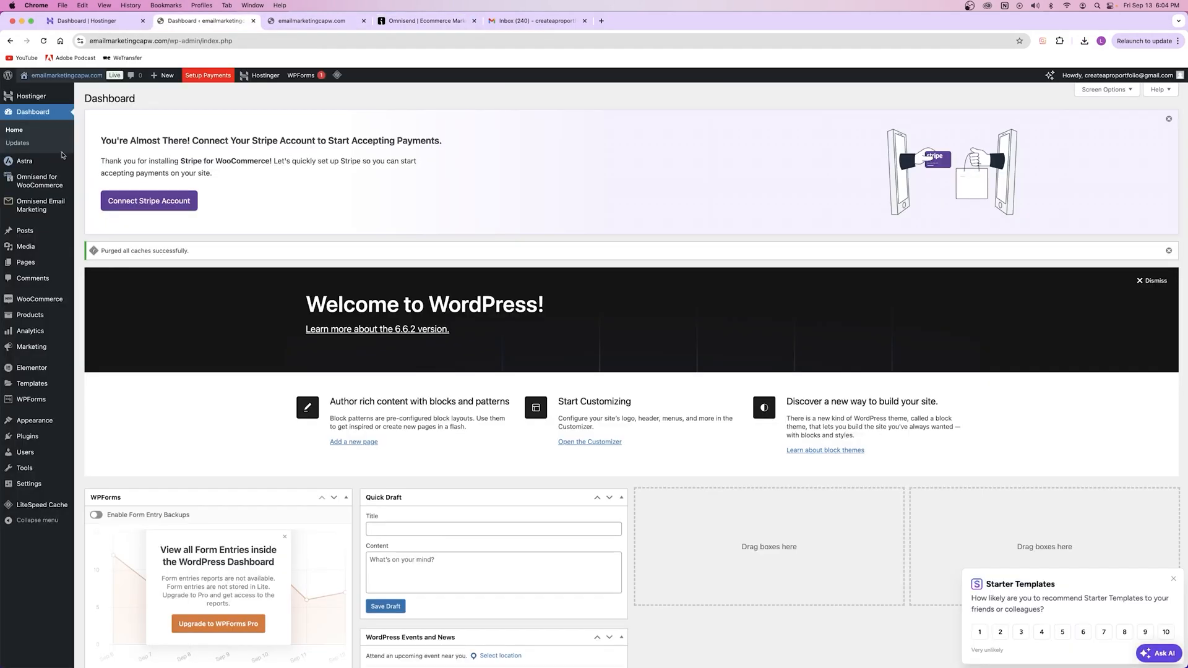
super+click(35, 318)
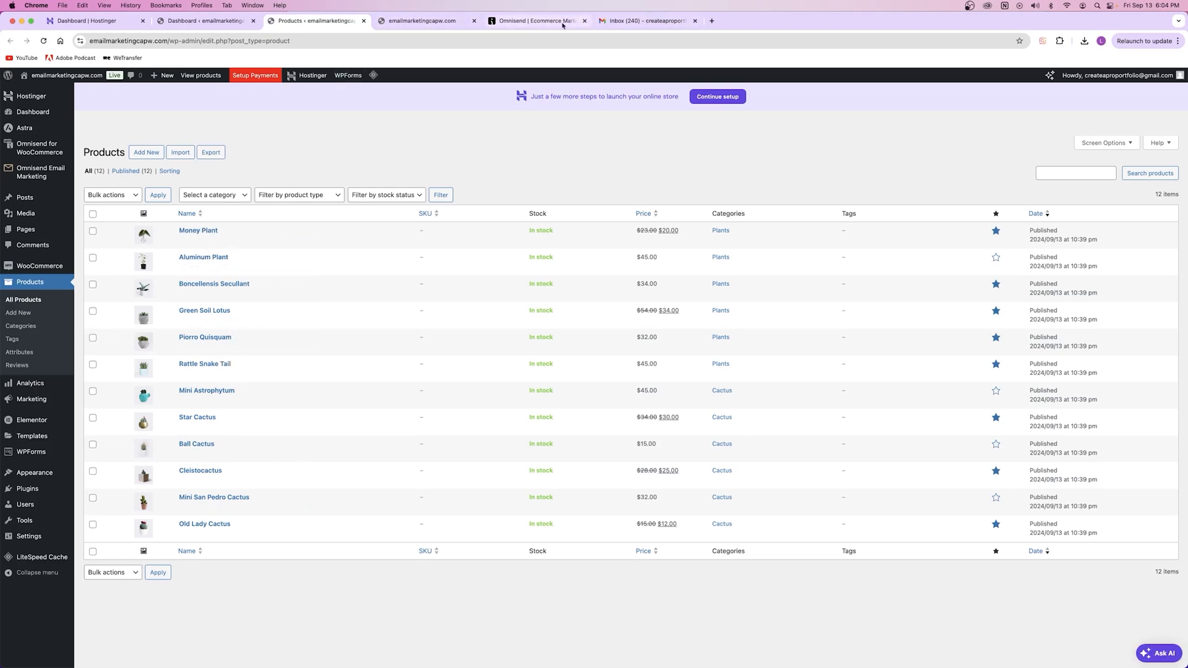
click(535, 20)
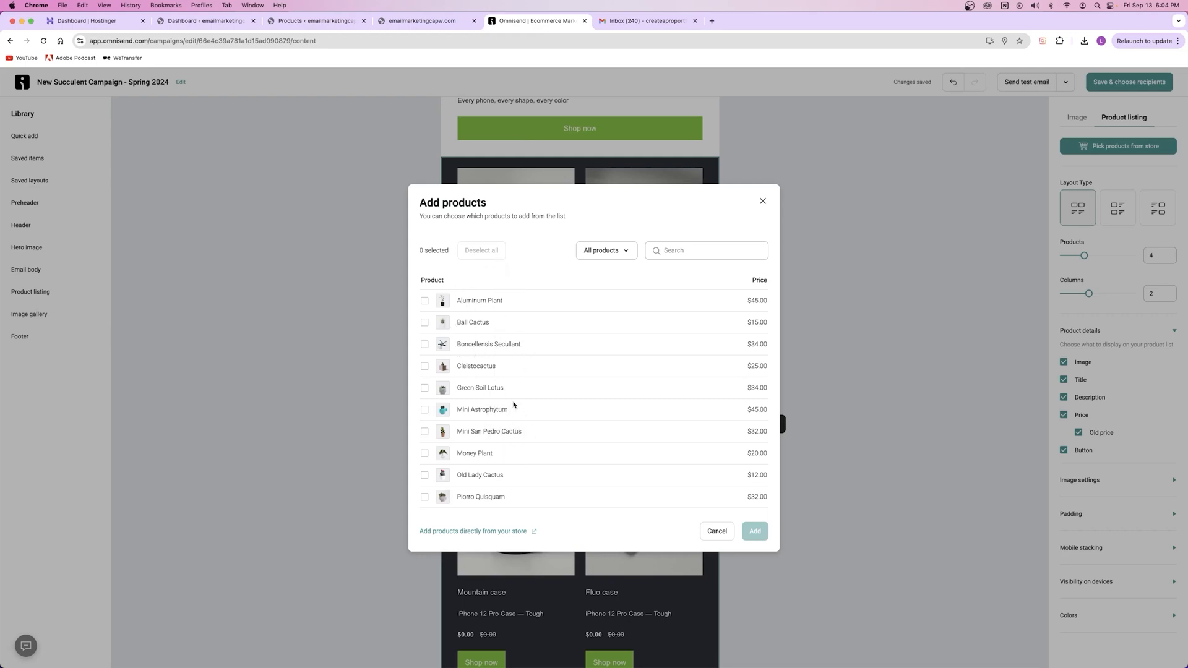
key(ctrl+shift+Tab)
key(ctrl+shift+Tab)
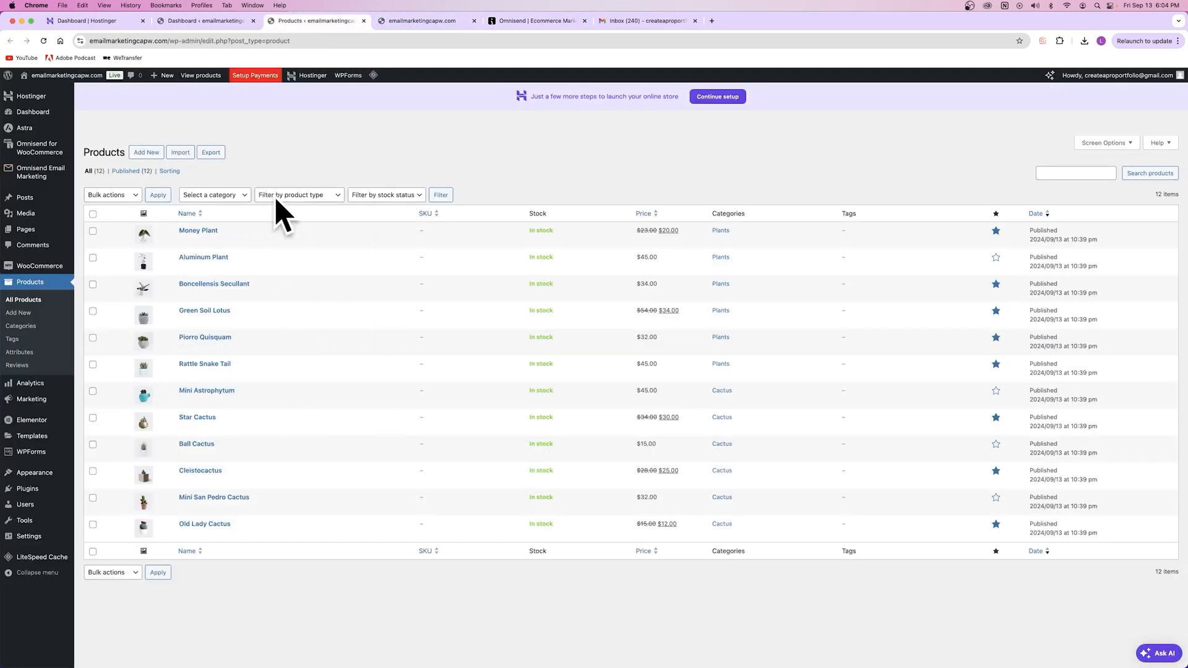
click(364, 22)
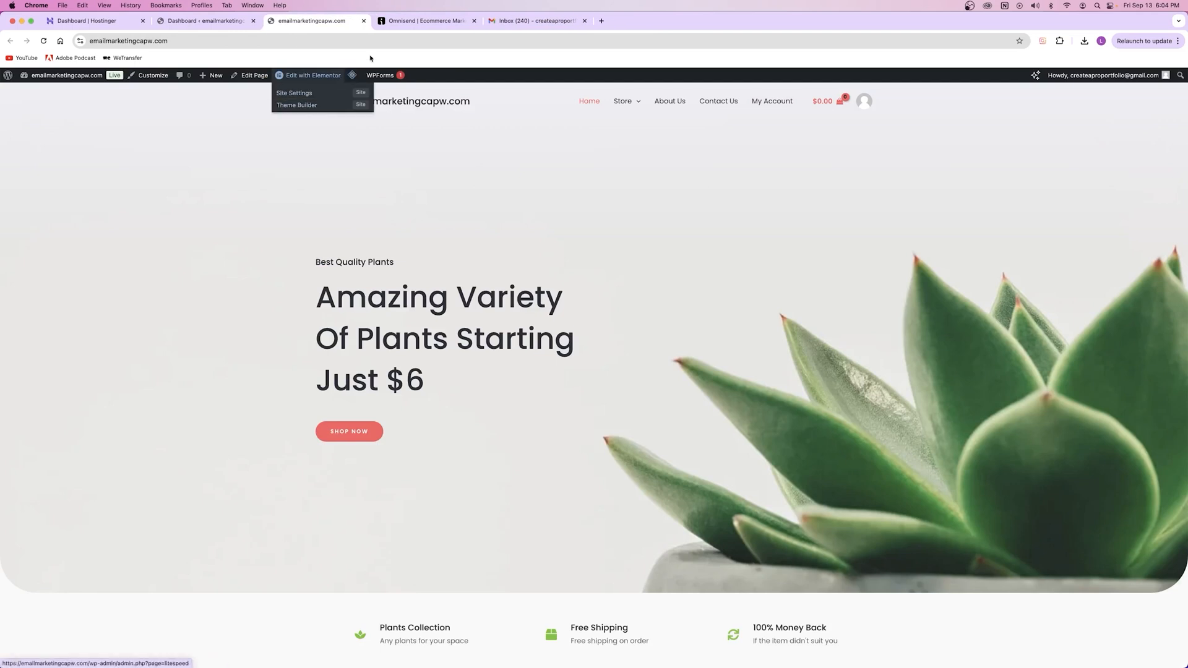
key(ctrl+Tab)
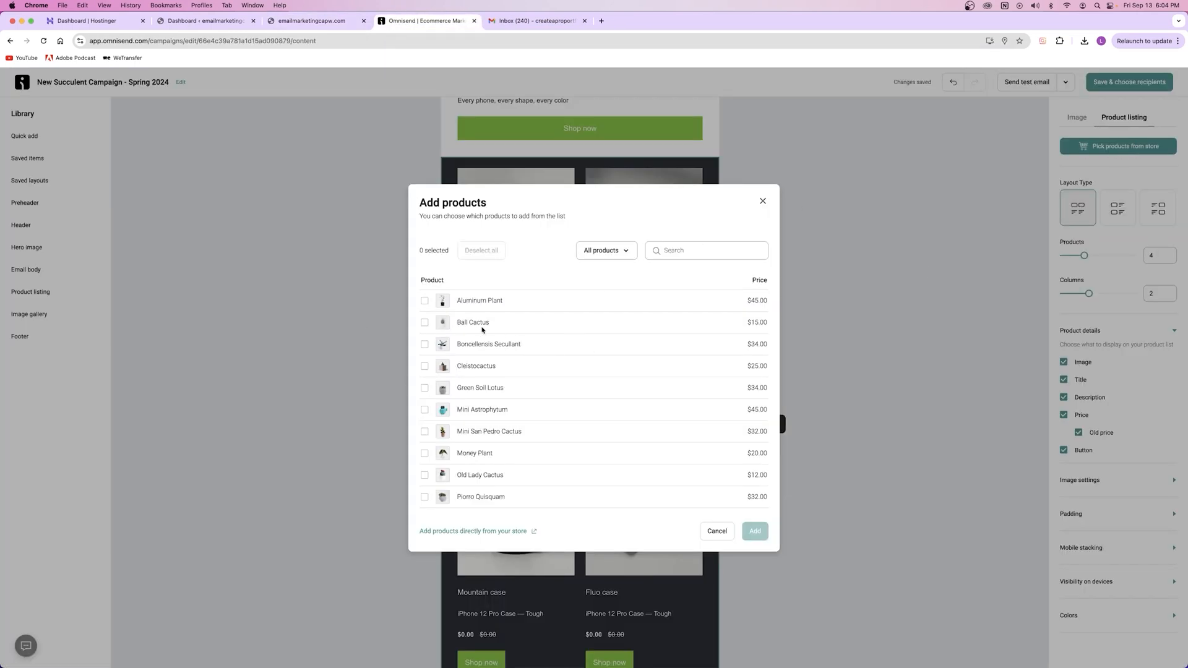
Step: Fill the product listing with Aluminum Plant, Ball Cactus, Boncellensis Secullant and Cleistocactus from the store
click(425, 301)
click(425, 322)
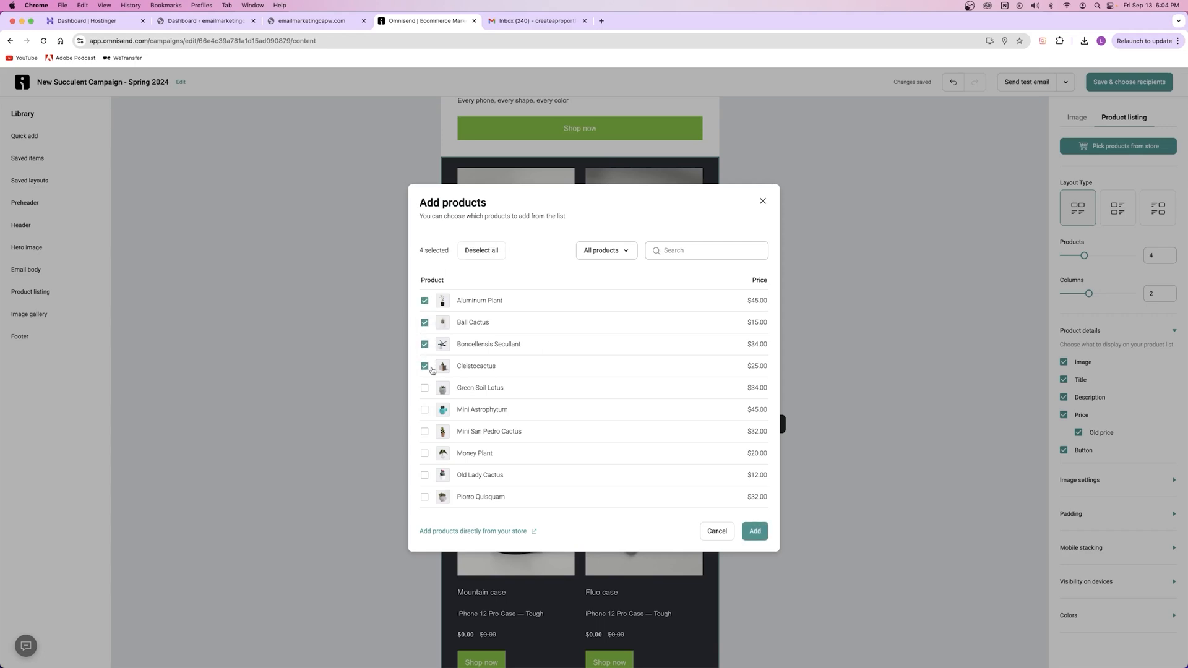
click(624, 251)
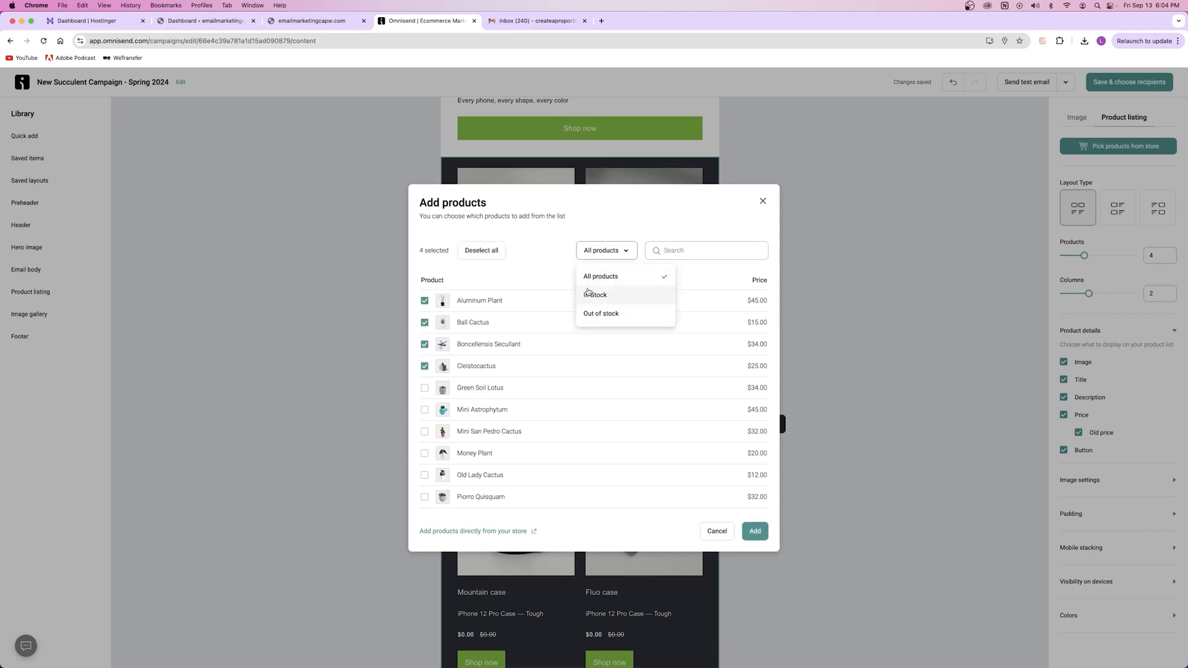
click(571, 283)
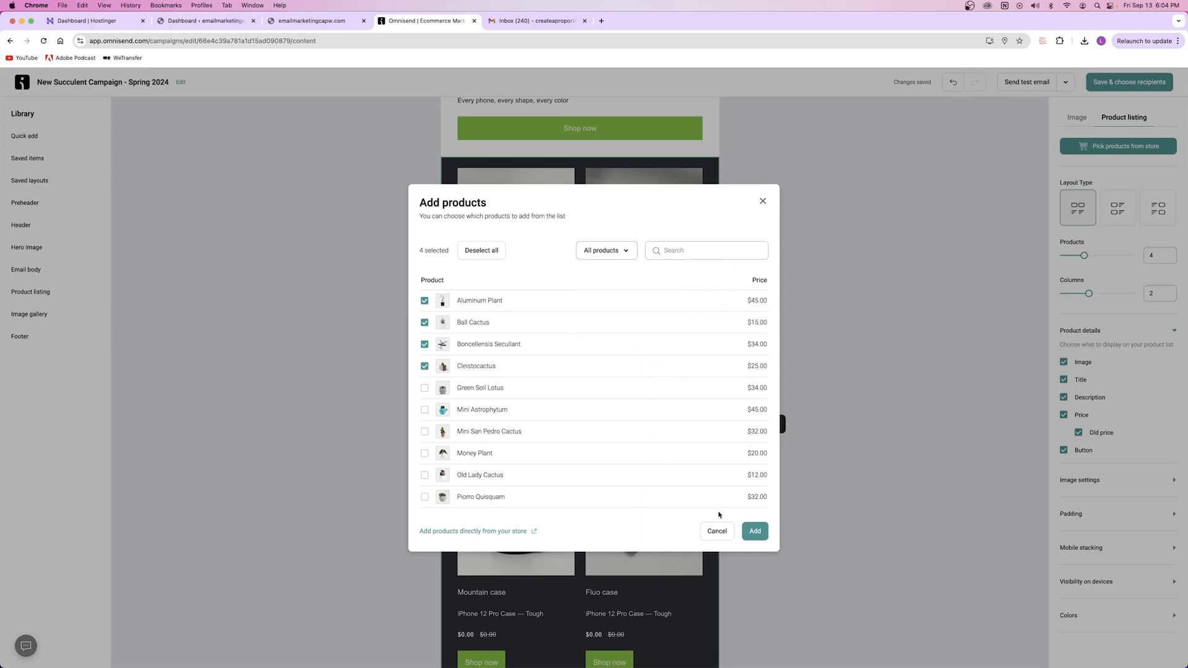
click(747, 529)
Step: Center the "Our staff picks" heading above the hero image
scroll(606, 425, up, 6)
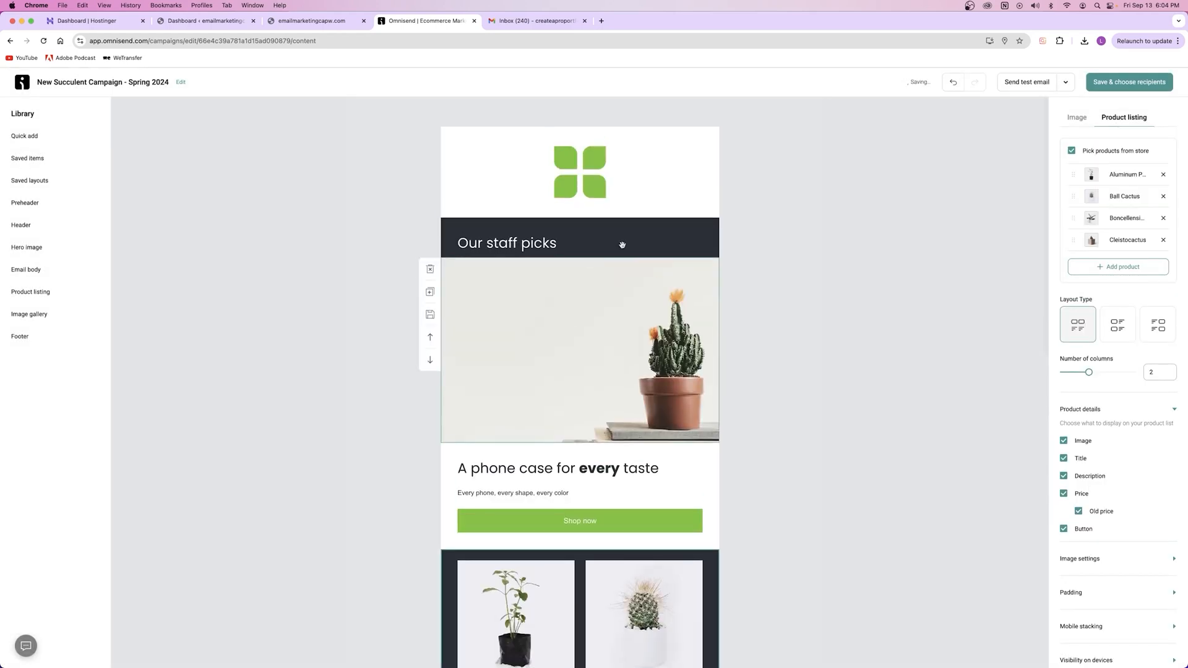
click(526, 243)
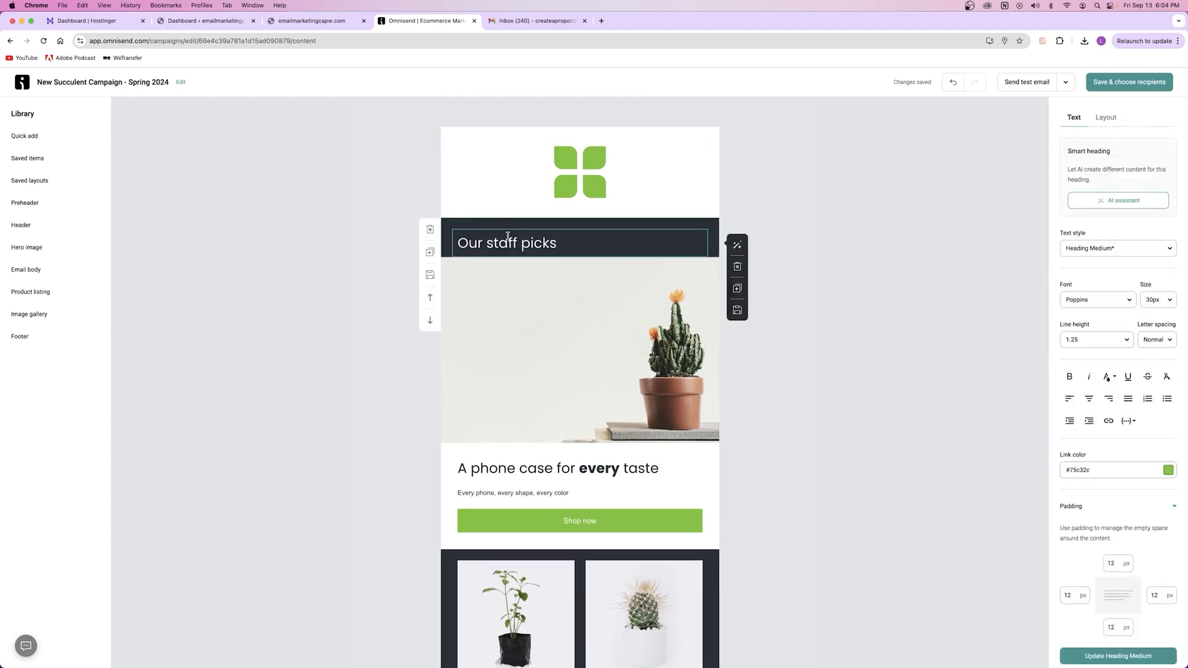
click(1089, 399)
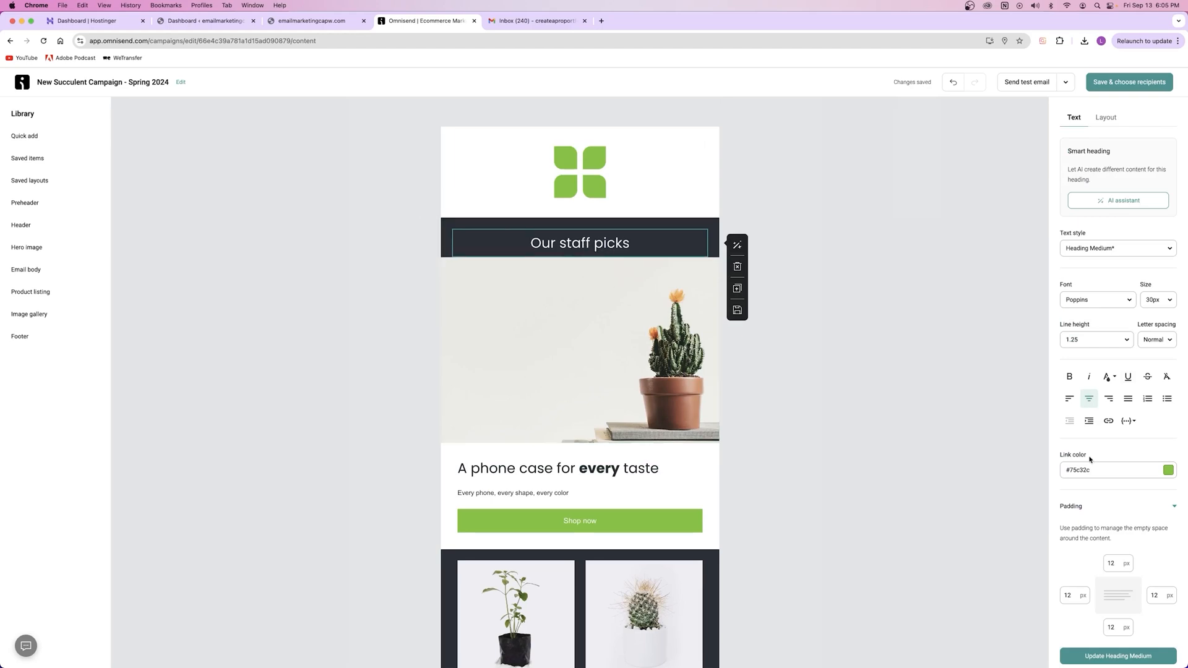
Step: Change the heading below the hero image to "A succulent for every taste"
scroll(586, 255, down, 3)
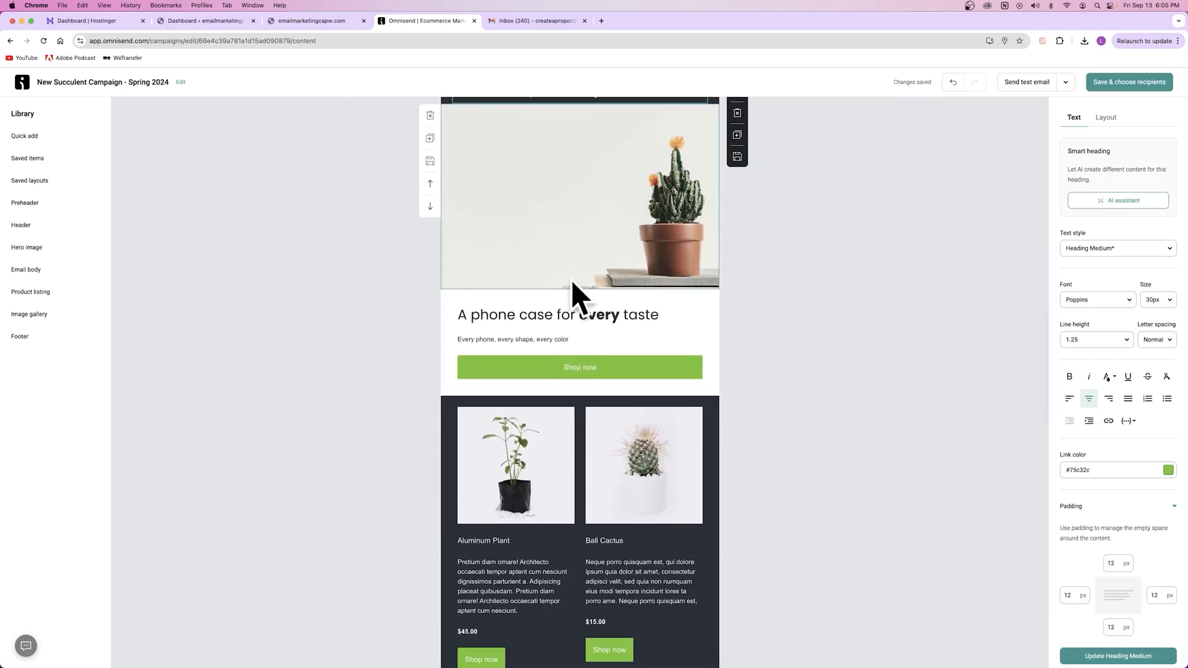
scroll(569, 303, down, 2)
click(512, 224)
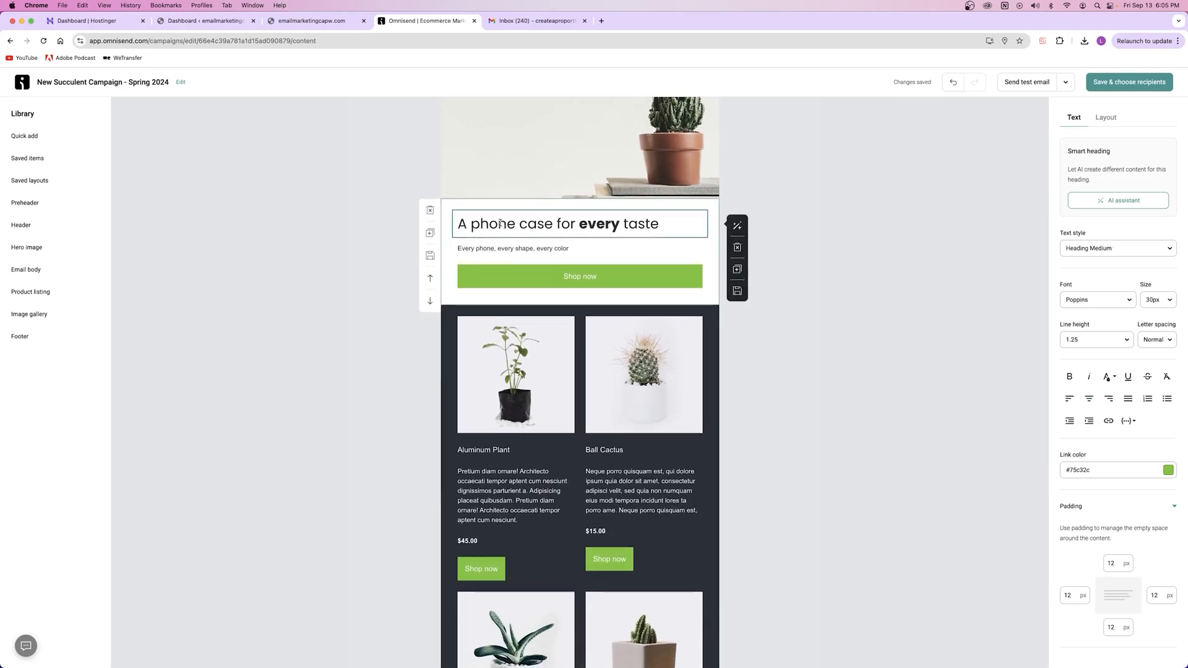
double_click(501, 224)
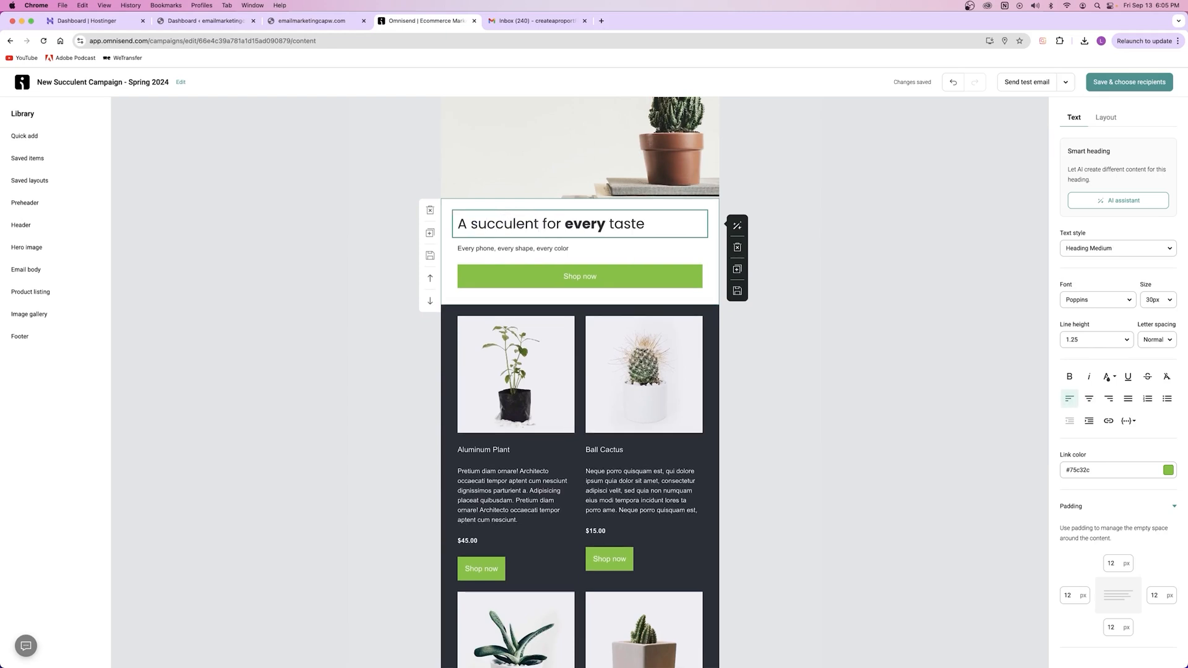
click(673, 227)
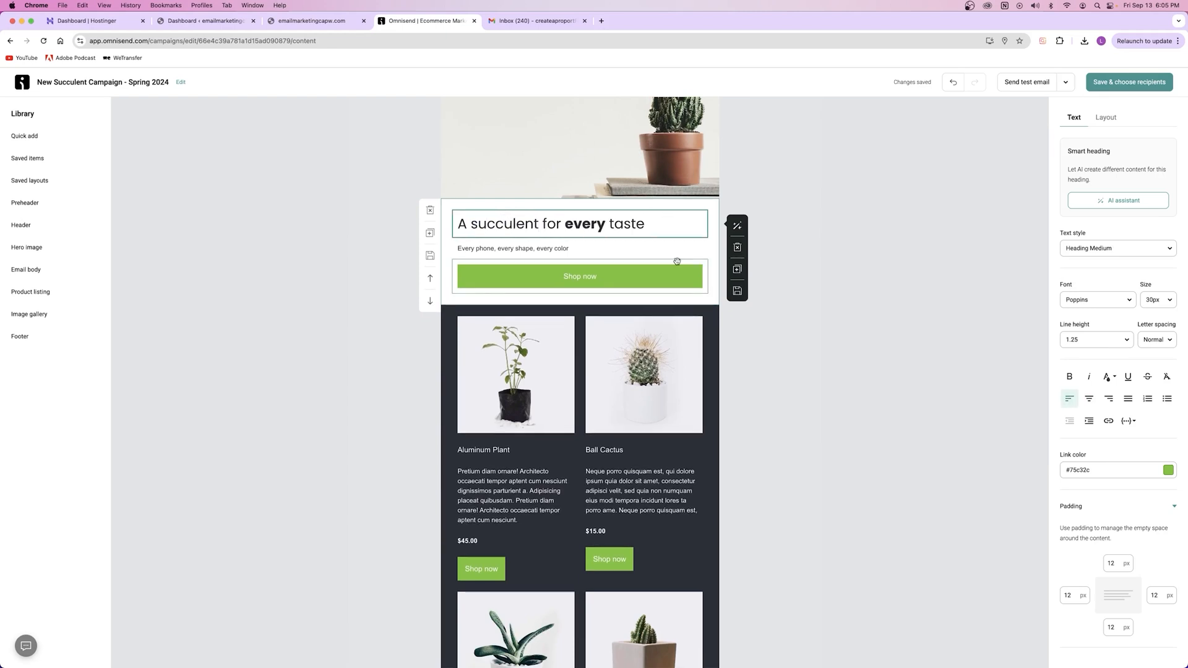
Step: Preview the email, test where its main "Shop now" button links, and return to the editor
click(592, 280)
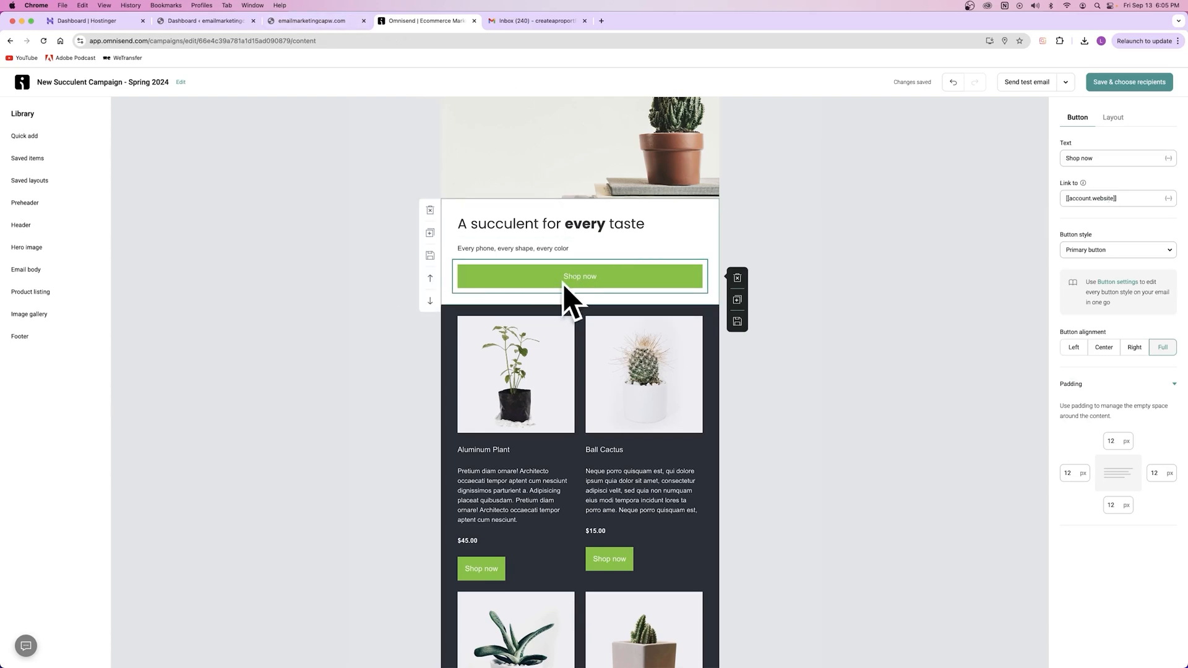
click(1065, 81)
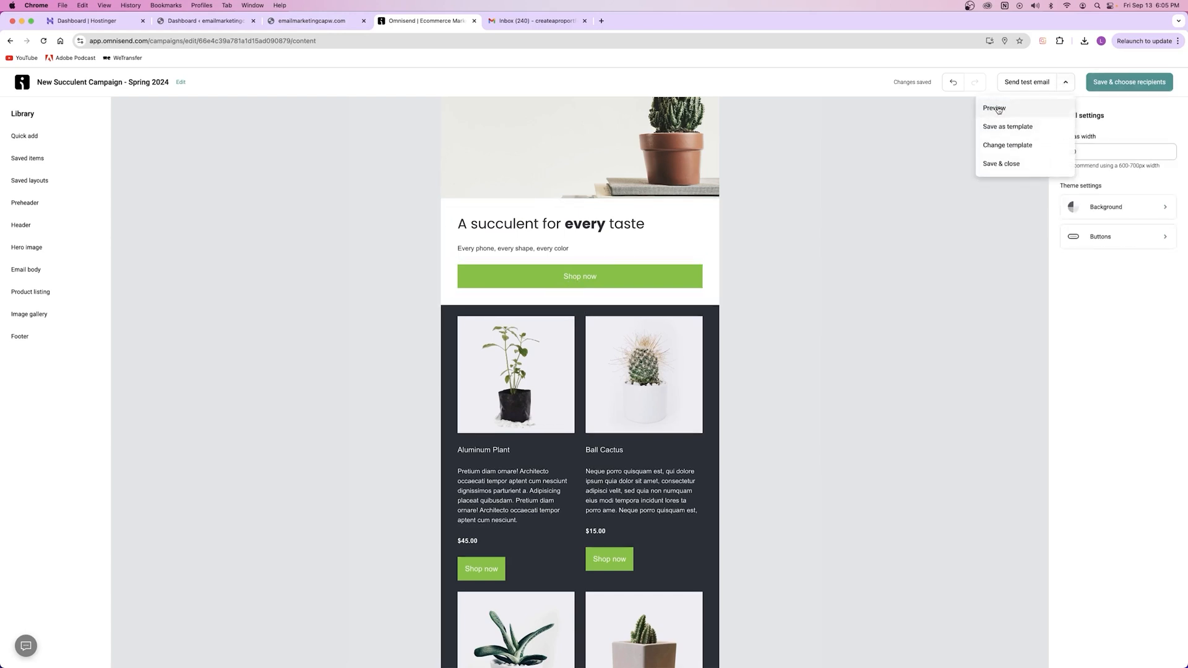
click(1026, 109)
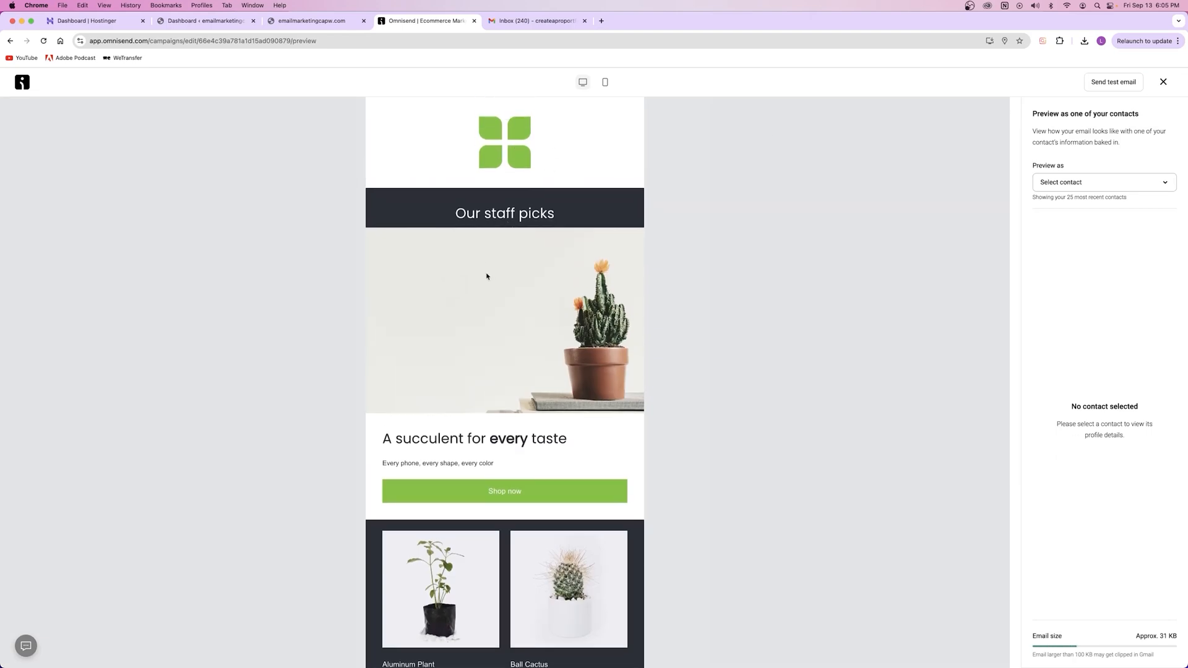
click(504, 495)
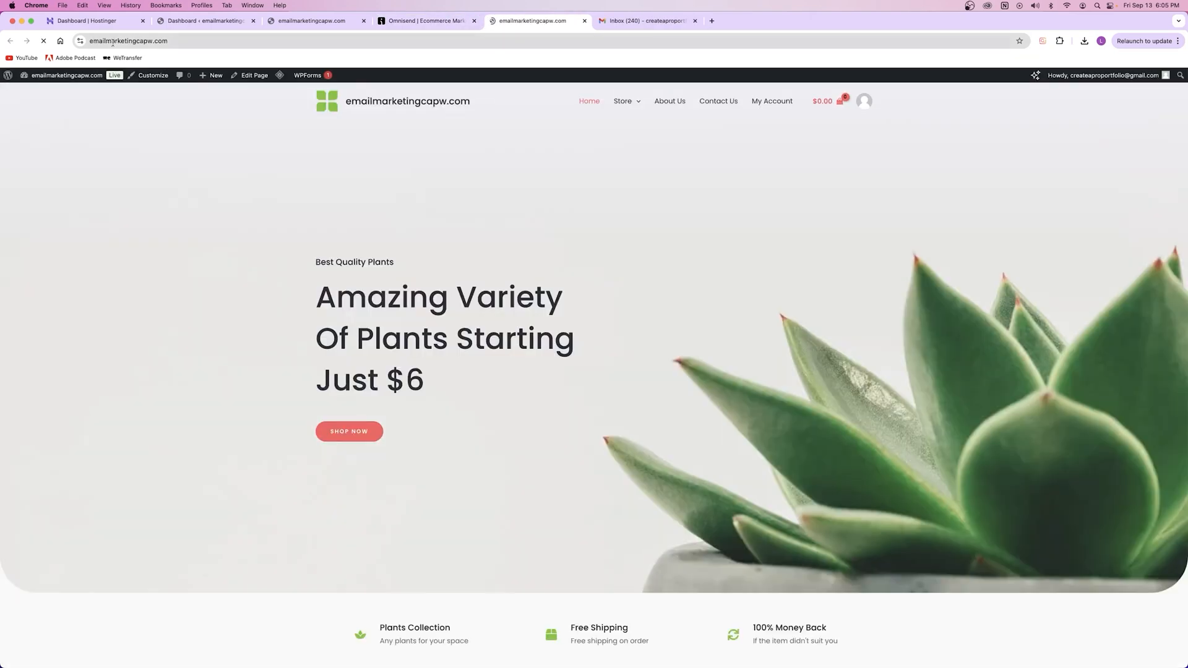
click(586, 22)
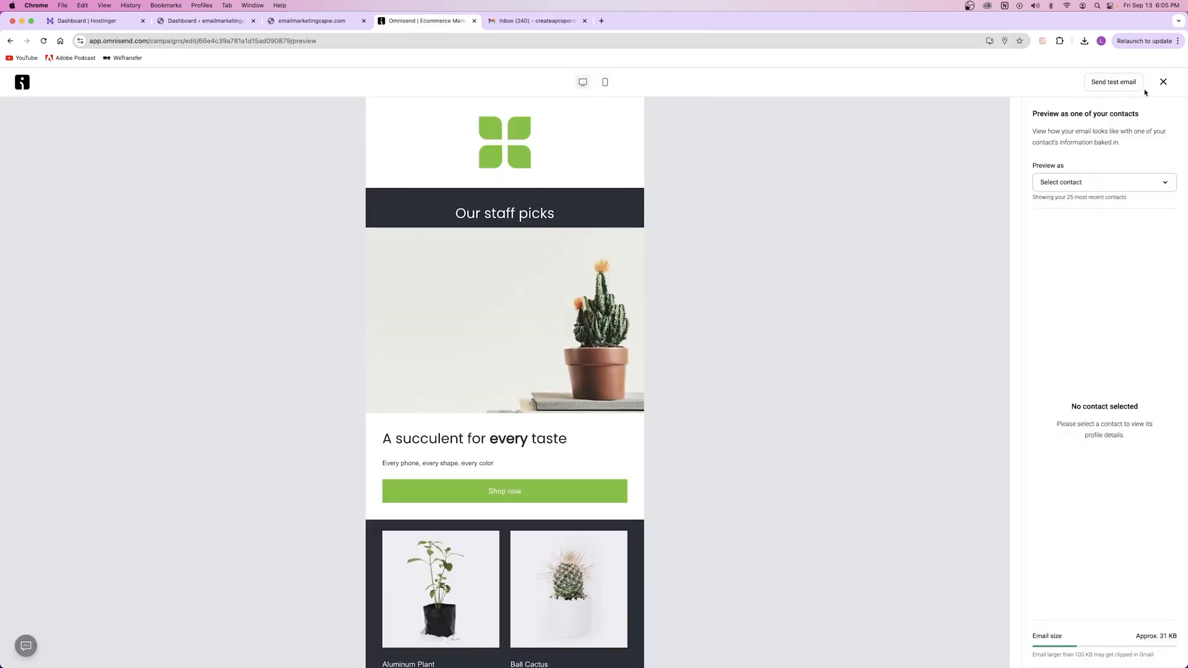
click(1163, 83)
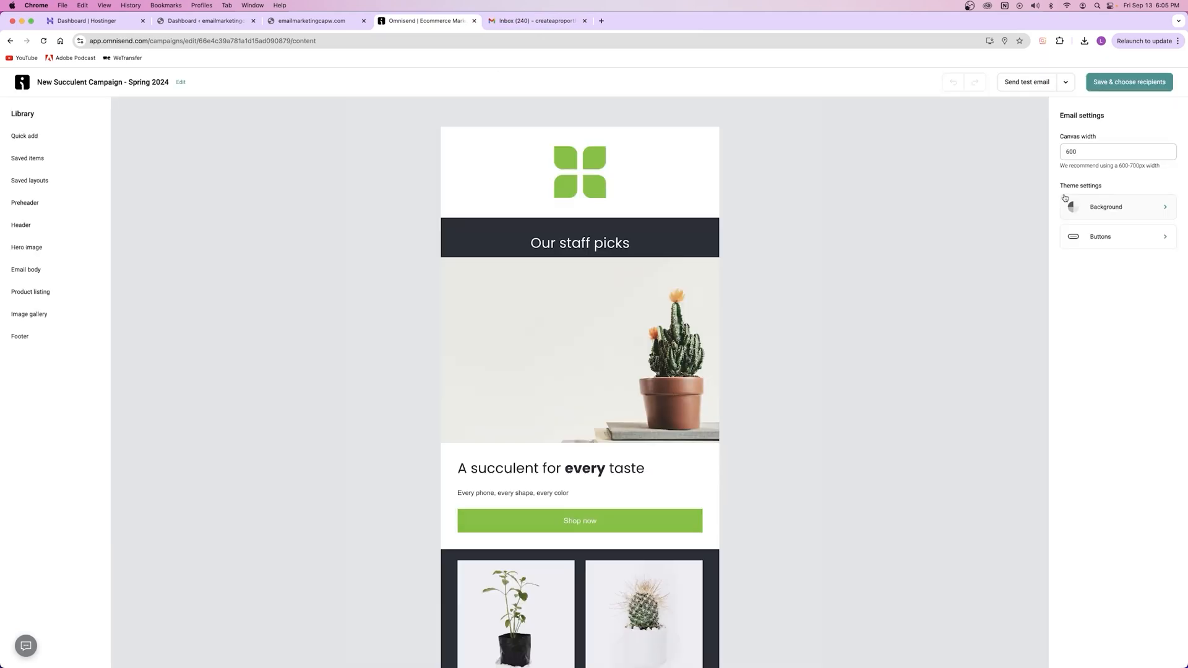
scroll(557, 433, down, 2)
click(553, 437)
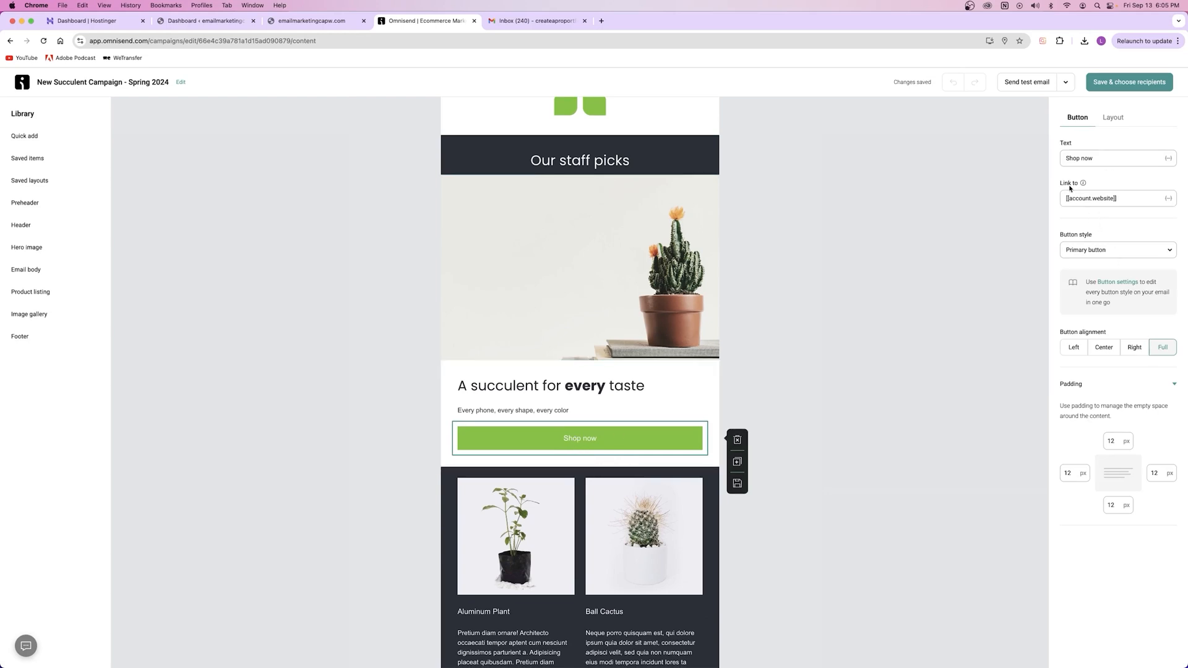
click(1125, 199)
drag(1114, 199, 976, 266)
click(312, 20)
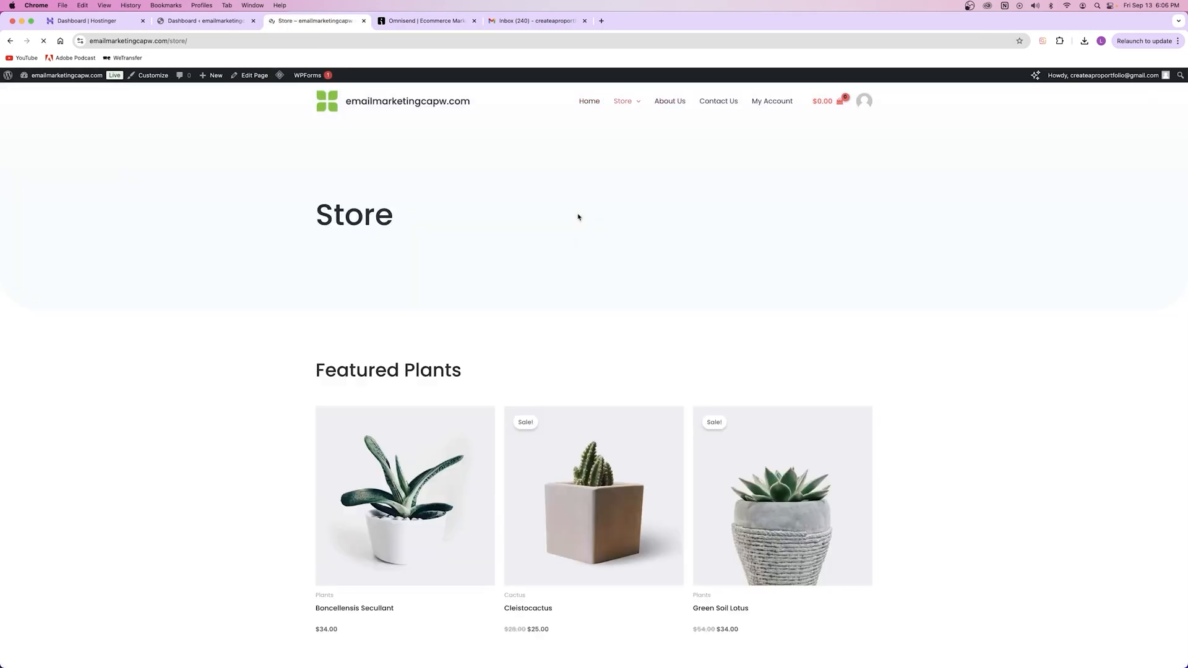
click(257, 43)
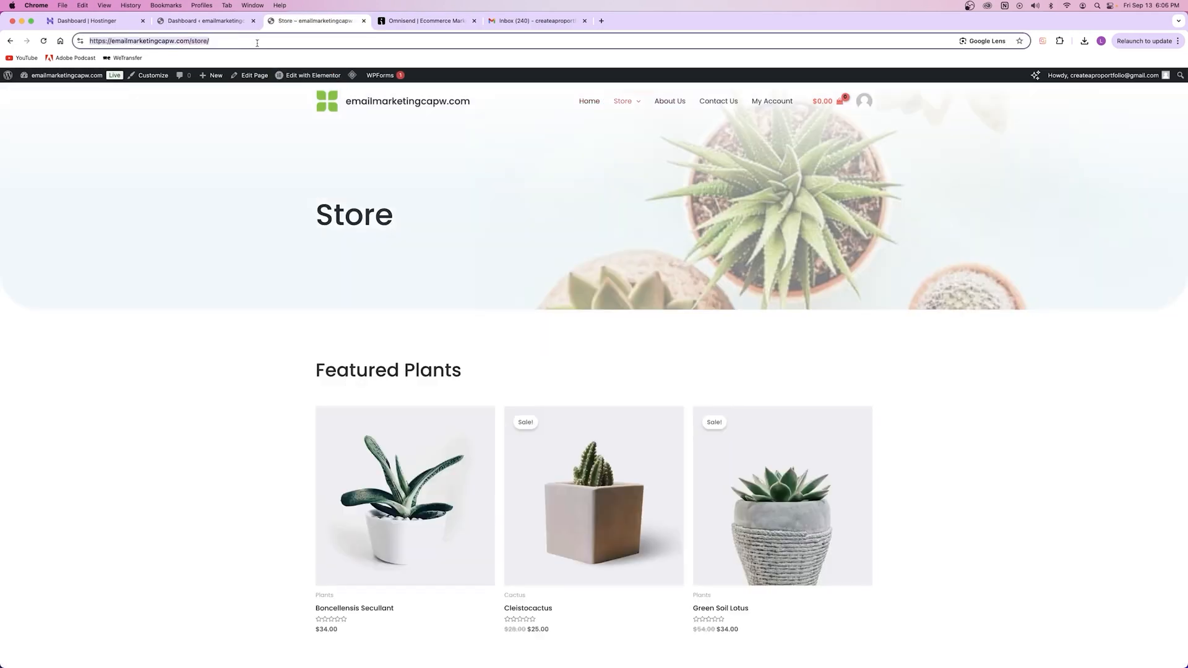
click(433, 21)
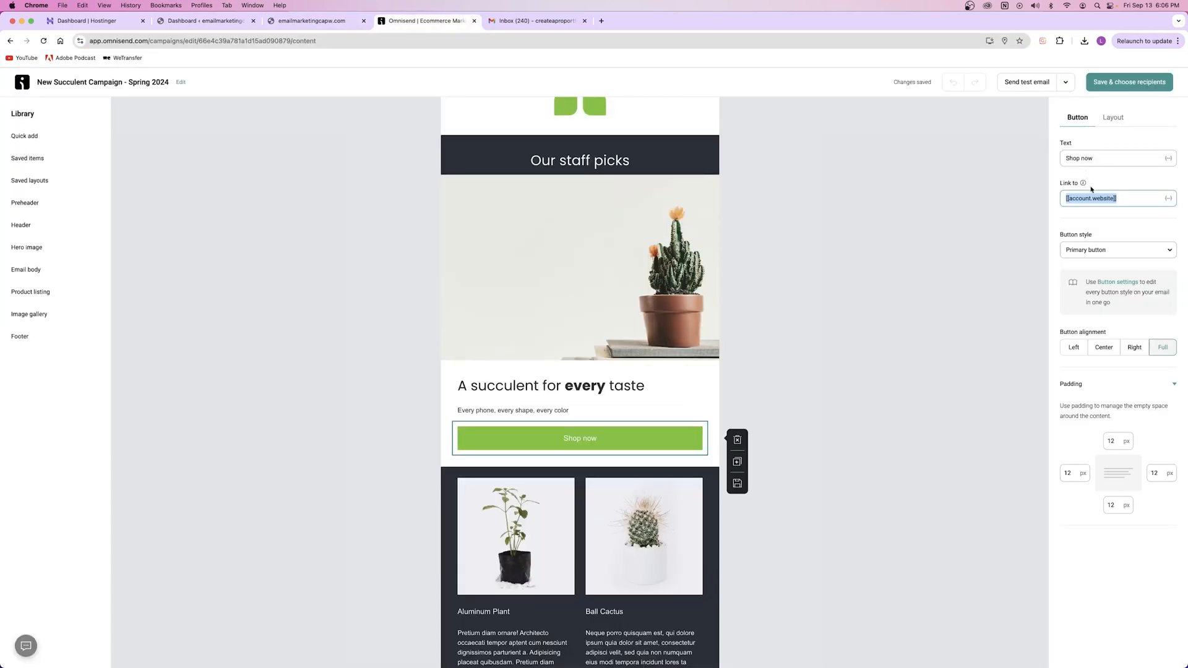
key(cmd+v)
Step: Preview the email, follow its main "Shop now" button to check the store link, and return to the editor
click(1065, 81)
click(1013, 115)
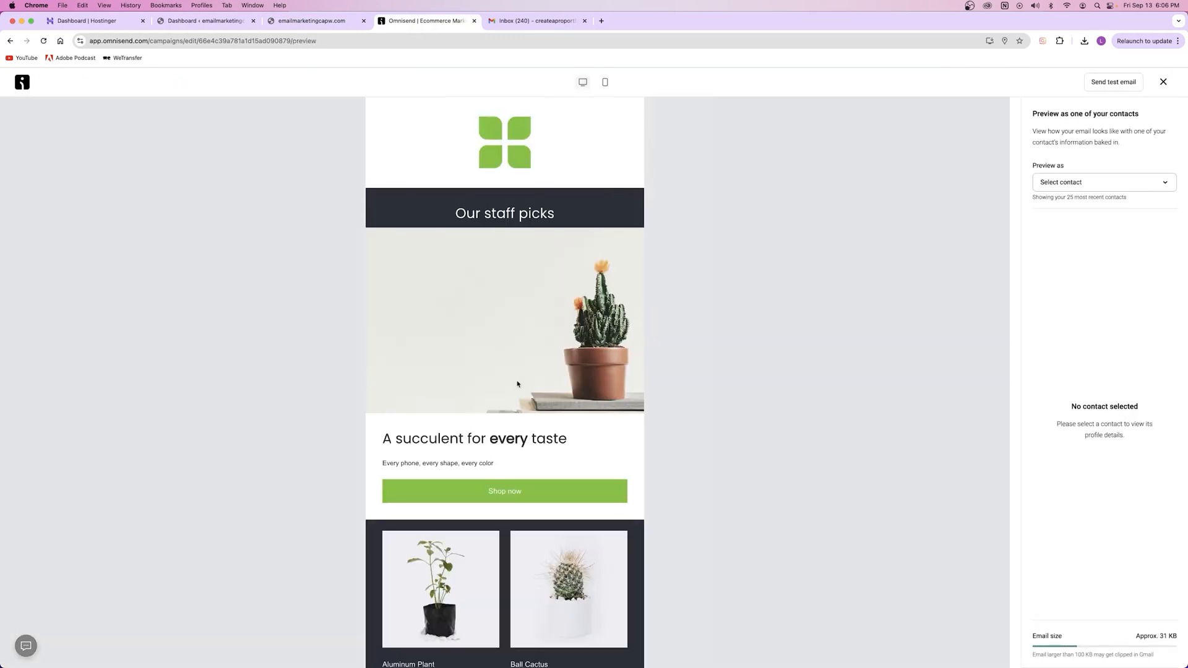
drag(387, 439, 485, 441)
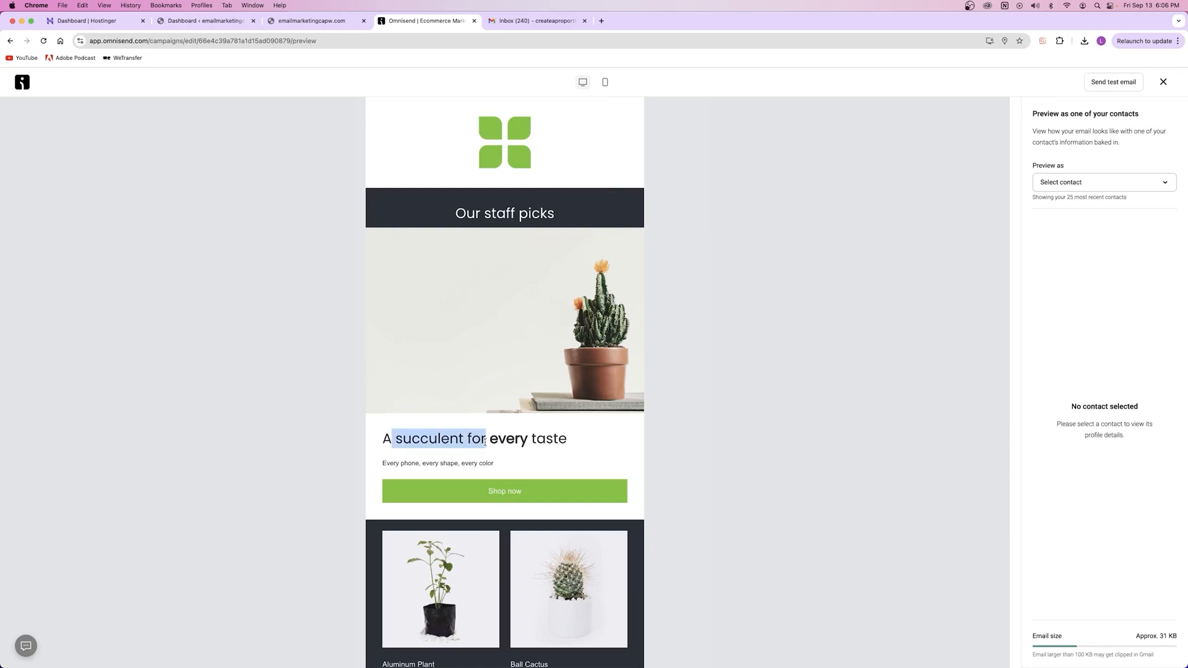
click(495, 491)
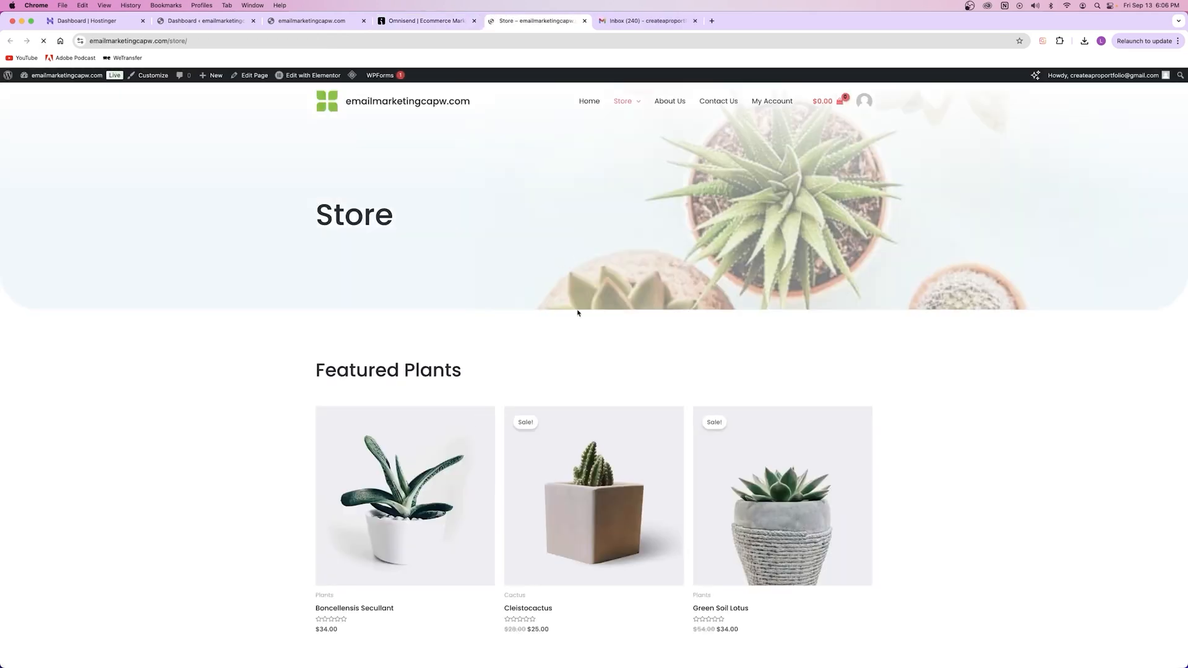
scroll(619, 334, down, 4)
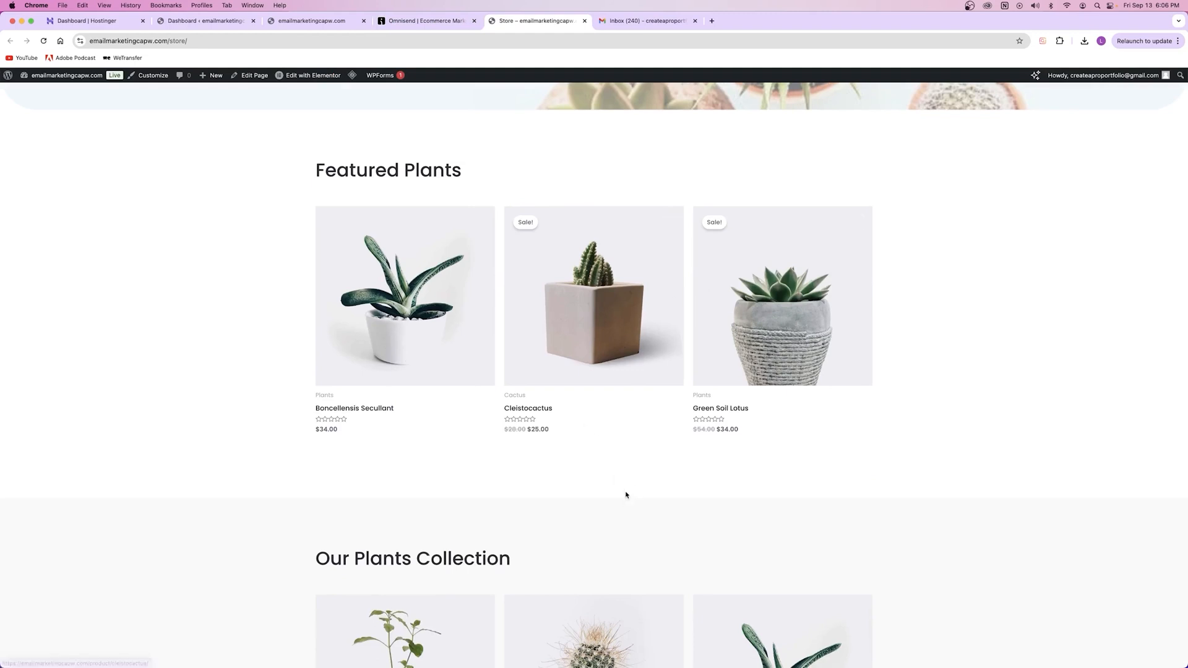
scroll(619, 489, up, 3)
click(585, 21)
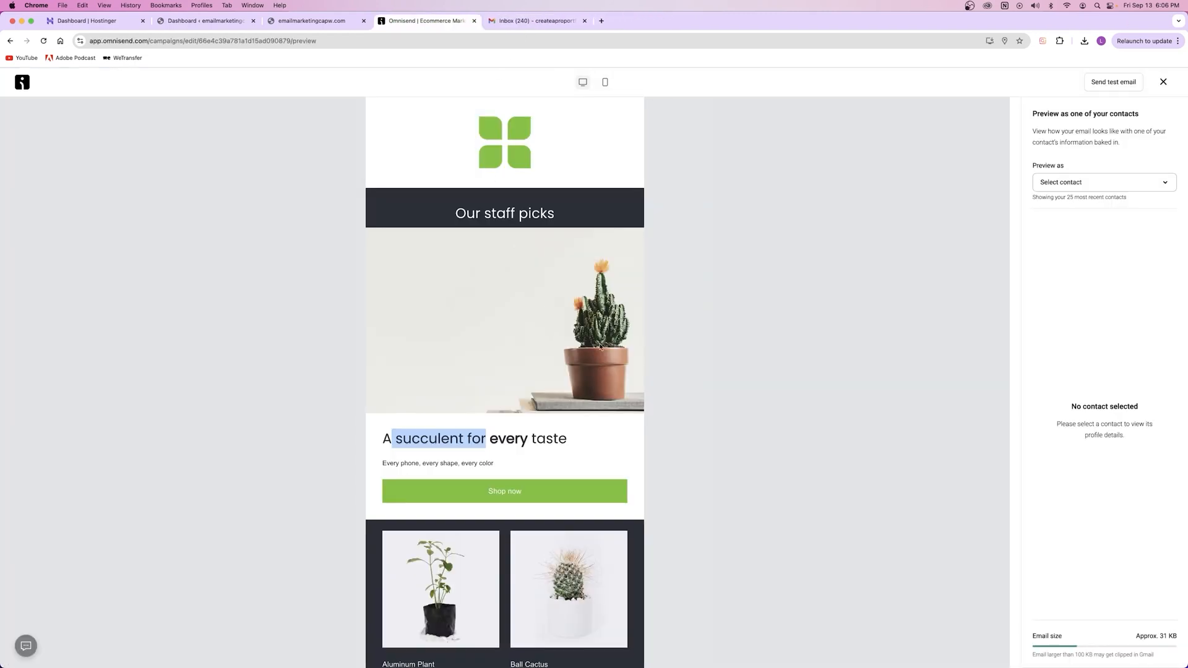
click(1162, 82)
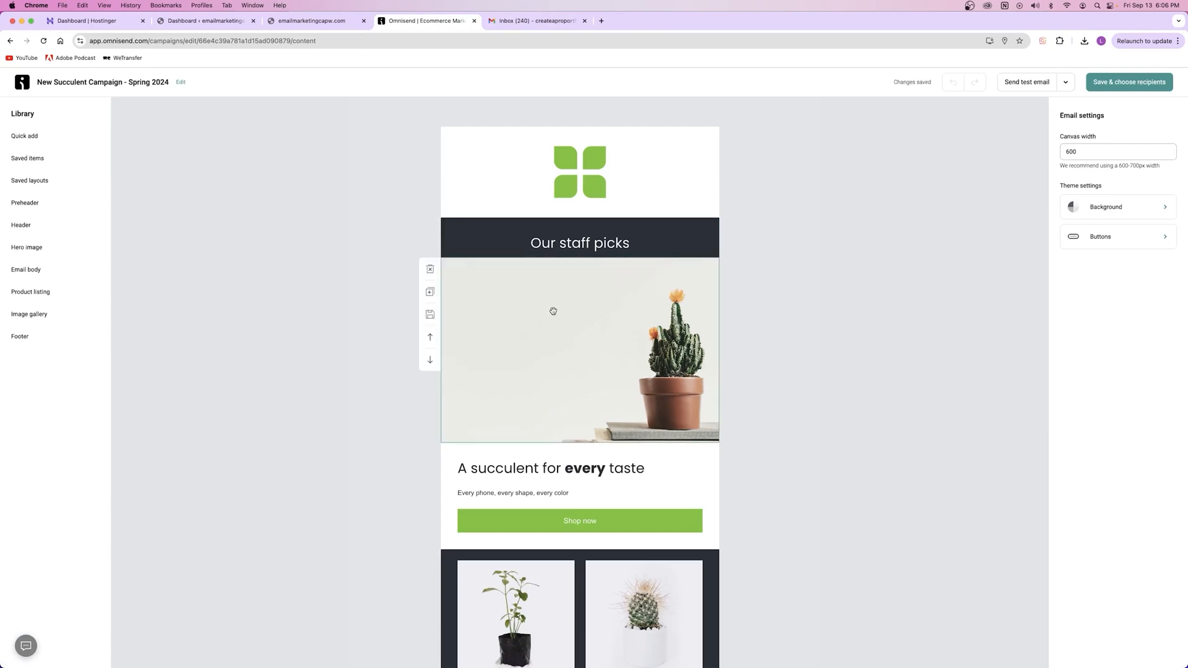
click(576, 242)
click(585, 185)
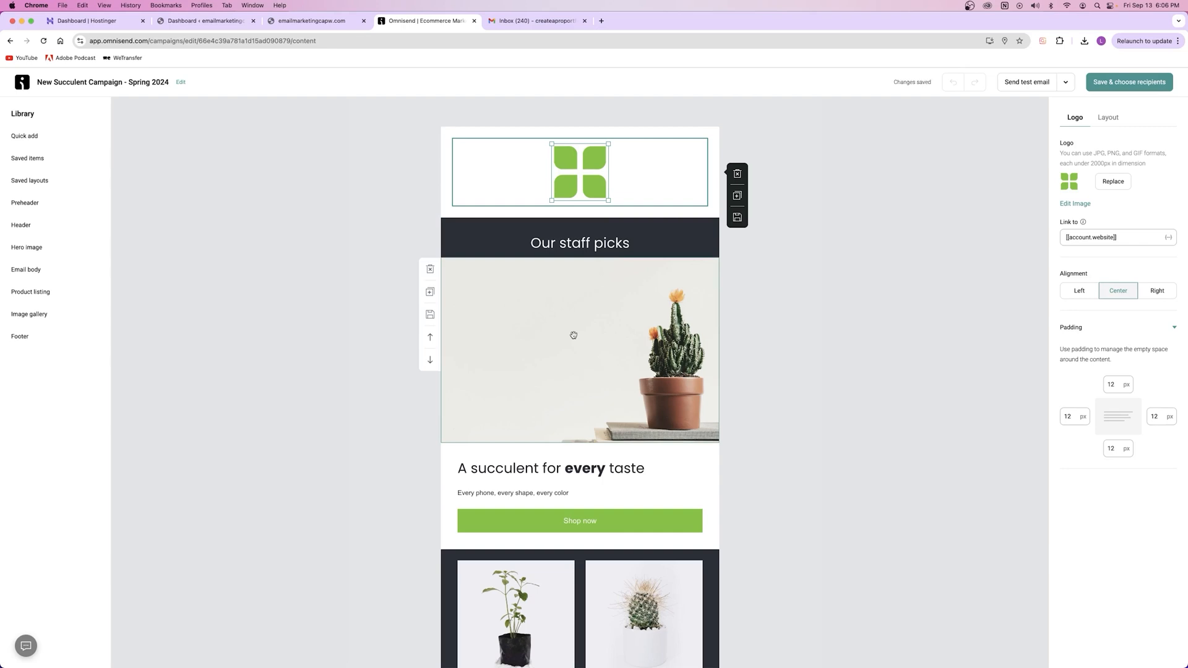
Step: Try the alternative layout types on the product listing, and undo these layout changes
scroll(574, 336, down, 5)
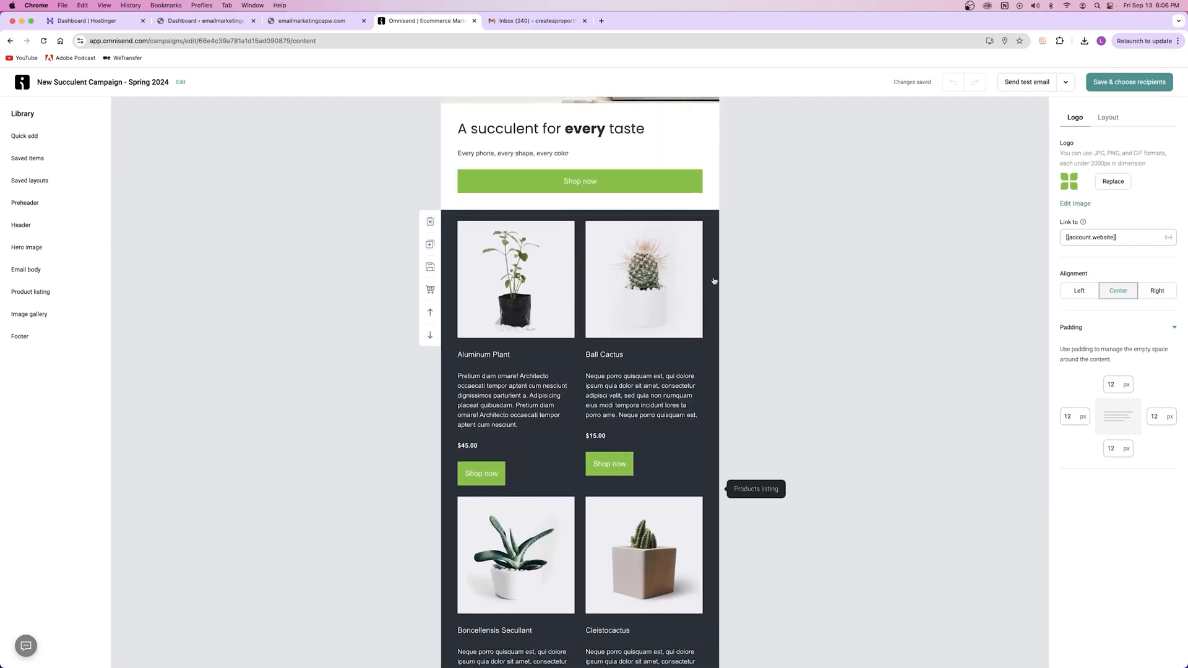
click(711, 282)
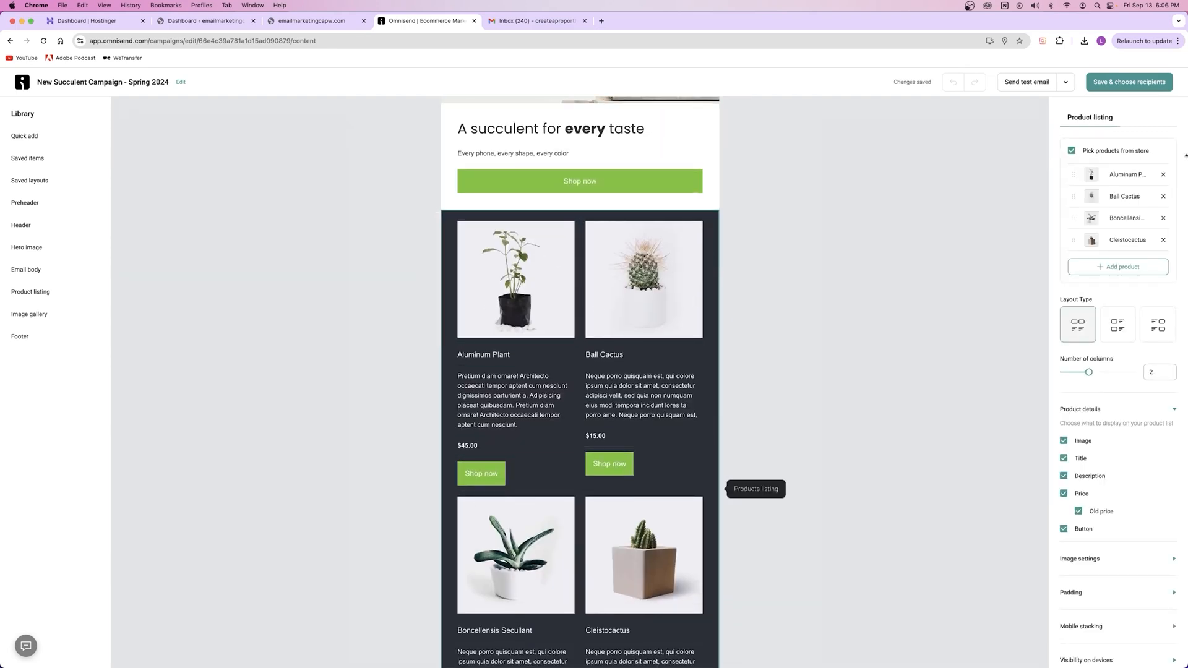
click(1109, 321)
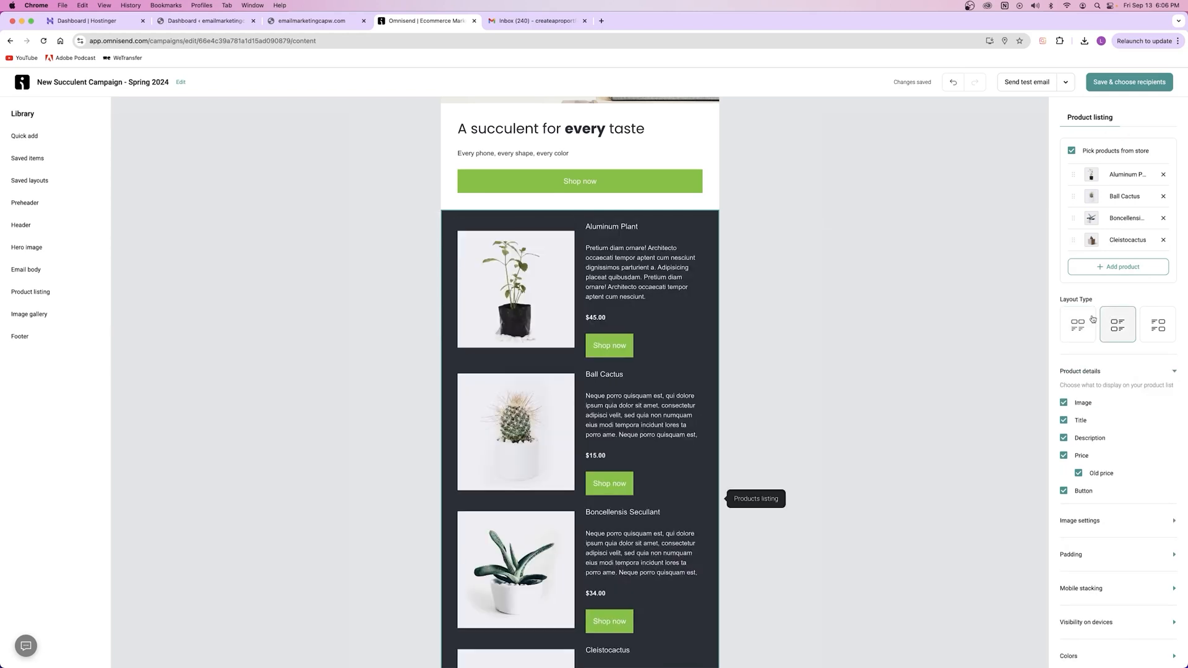
click(1164, 328)
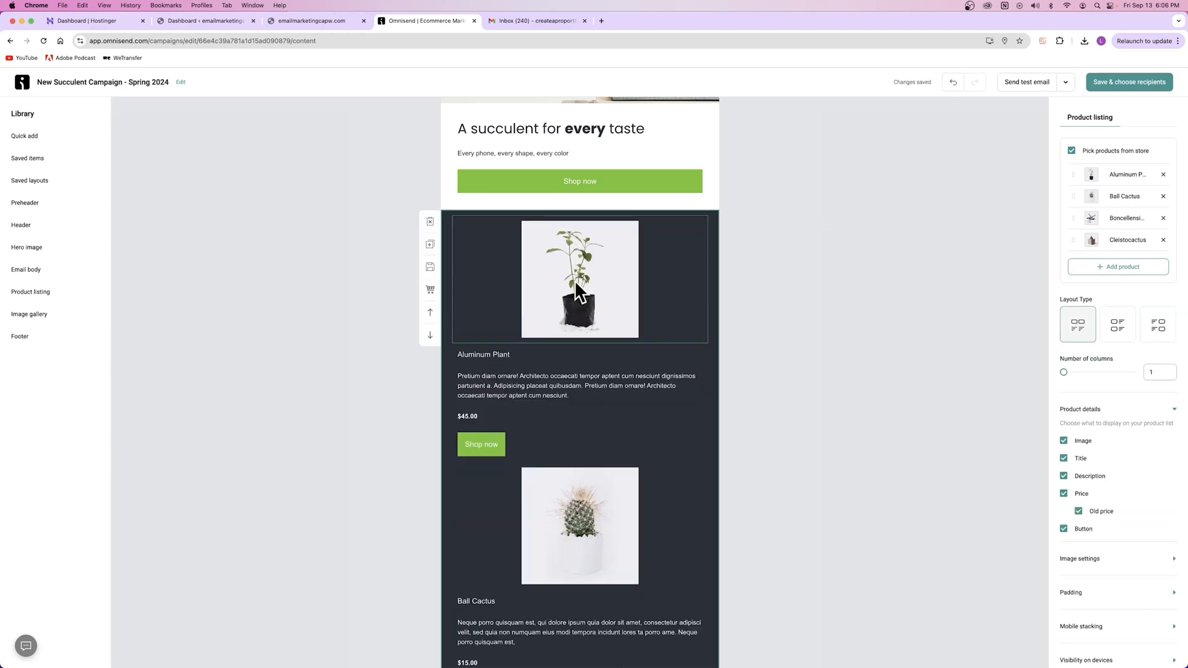
click(953, 83)
click(956, 84)
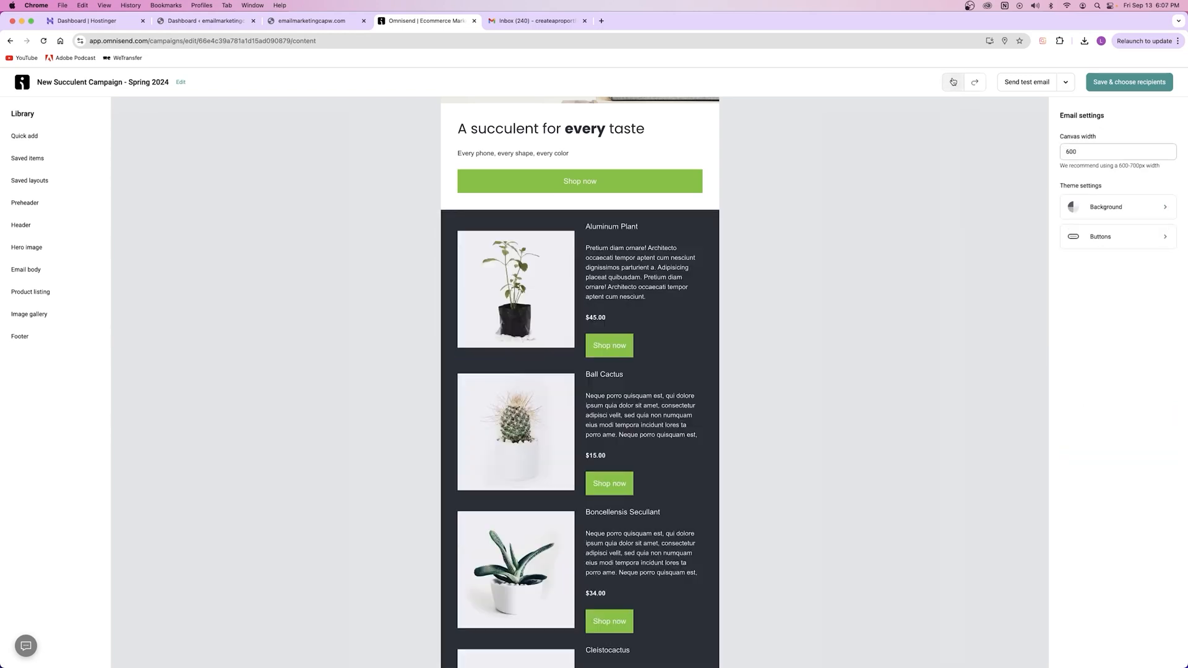
click(958, 85)
click(957, 85)
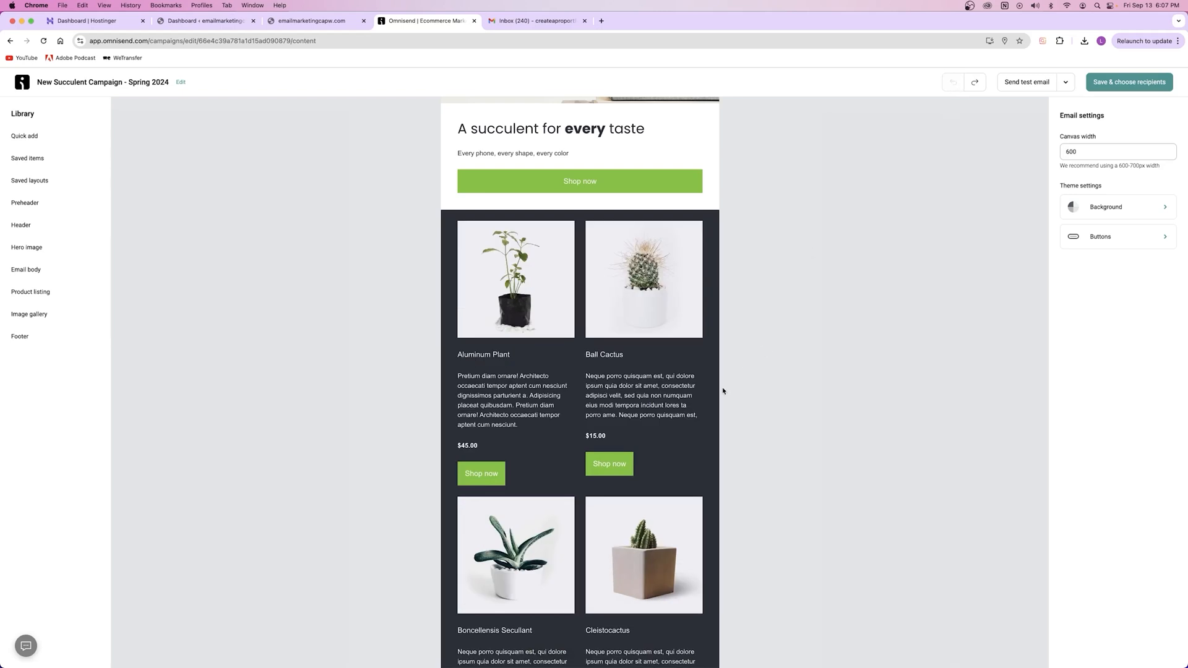
Step: Set the product listing to two columns and hide the product descriptions
click(718, 284)
drag(1089, 372, 1082, 452)
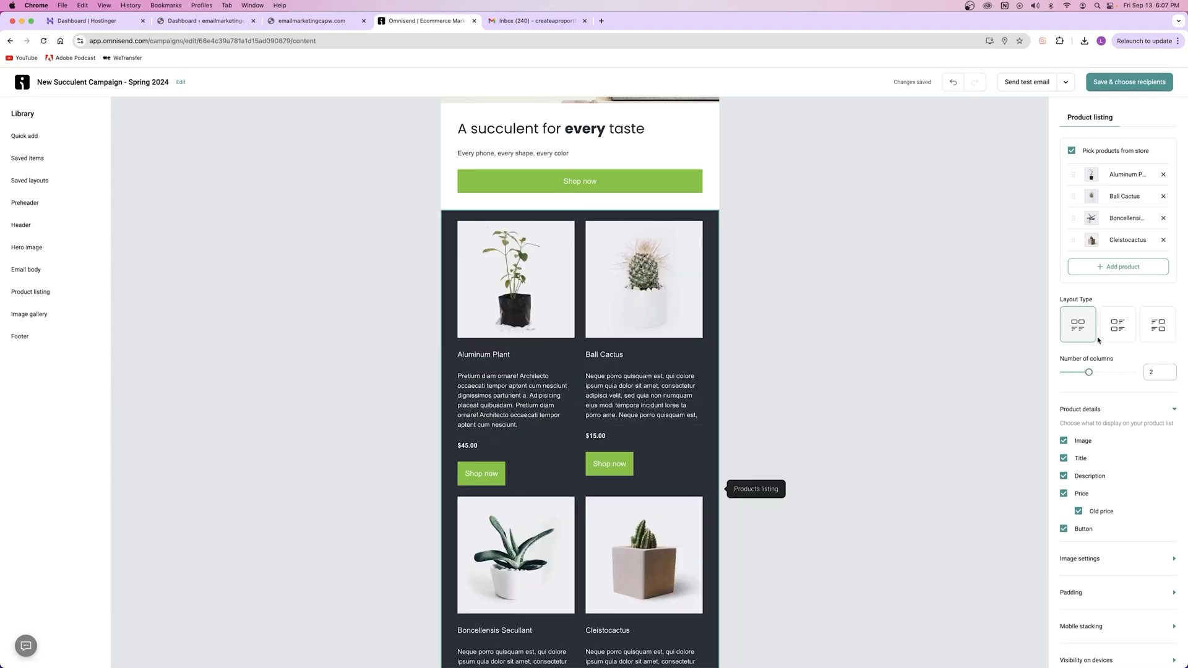
scroll(1079, 409, down, 1)
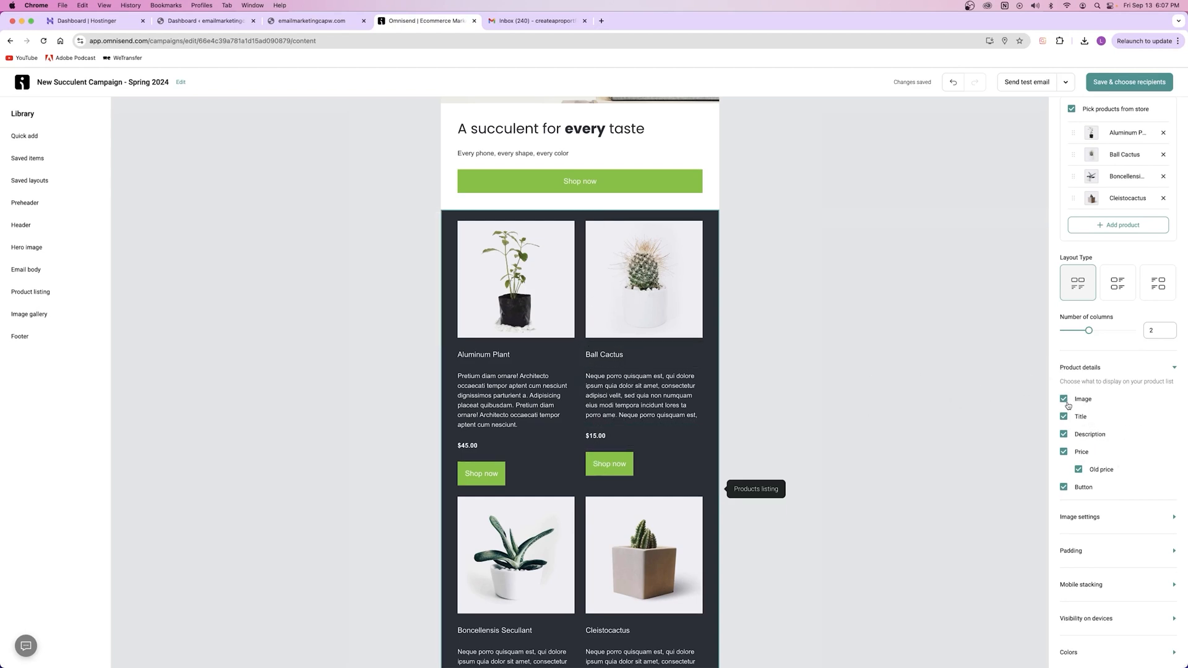
click(1064, 434)
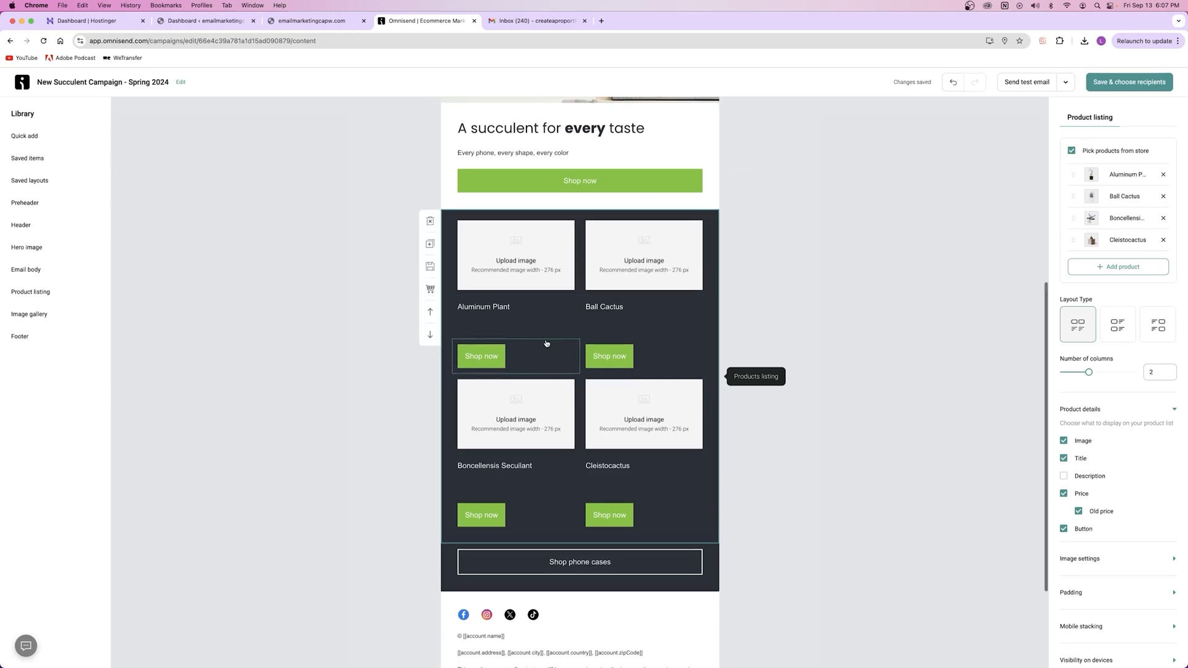
Step: Examine the footer's social media icon settings and the library's quick-add items and layouts
scroll(547, 346, down, 3)
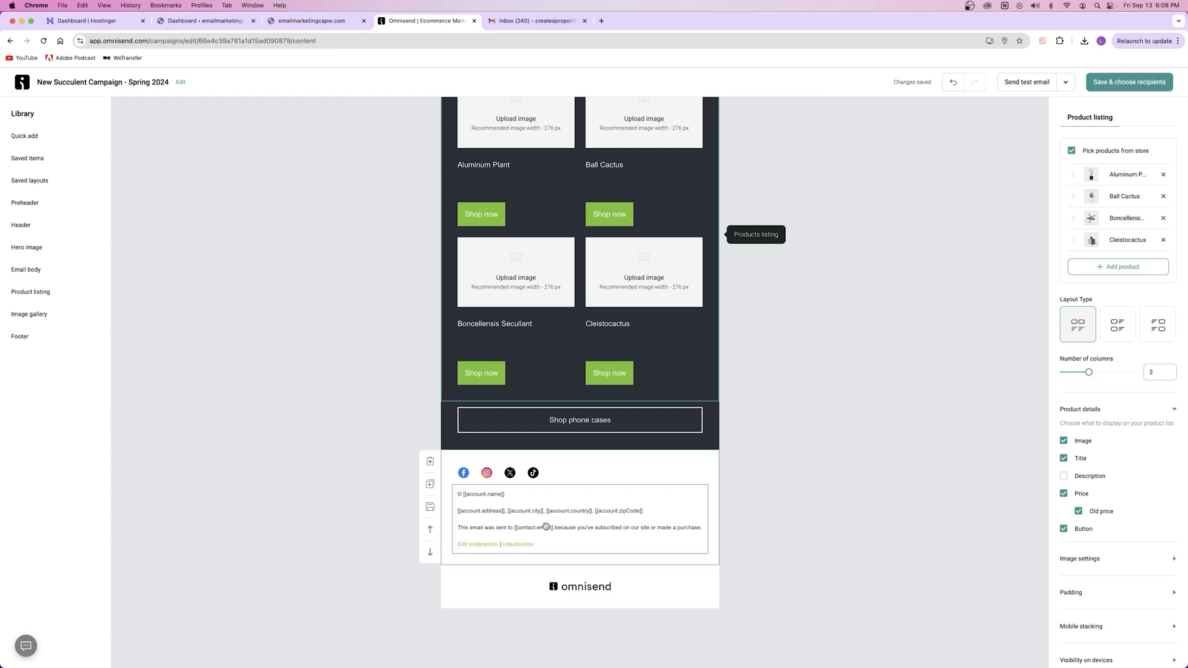
click(506, 477)
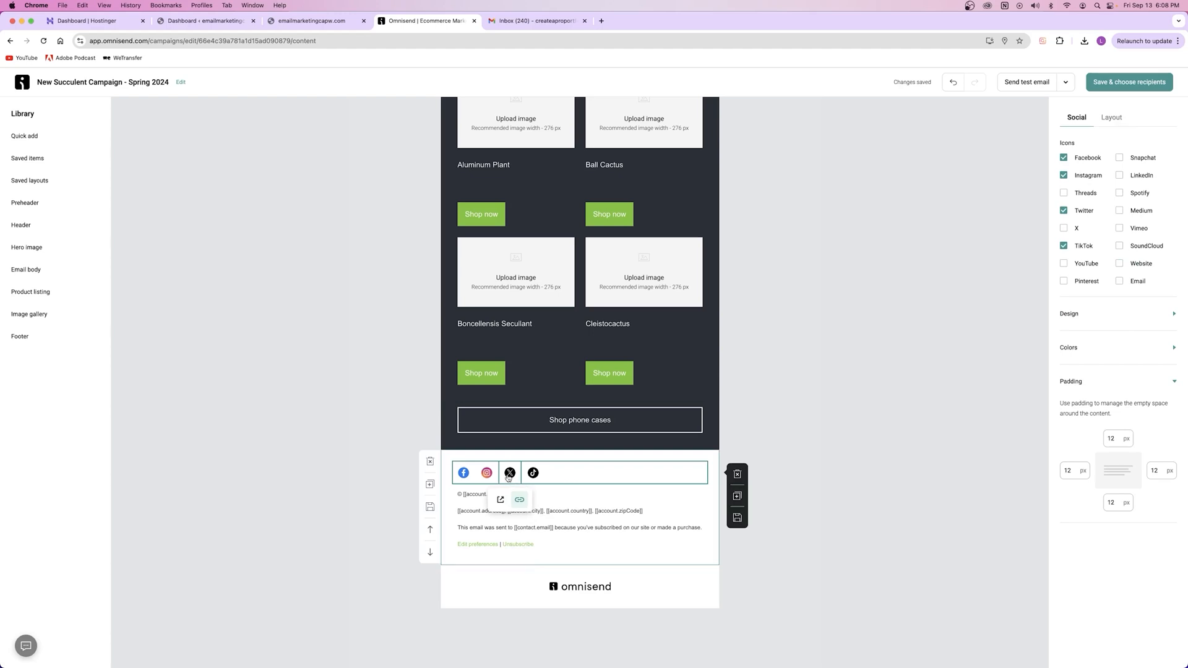
click(487, 474)
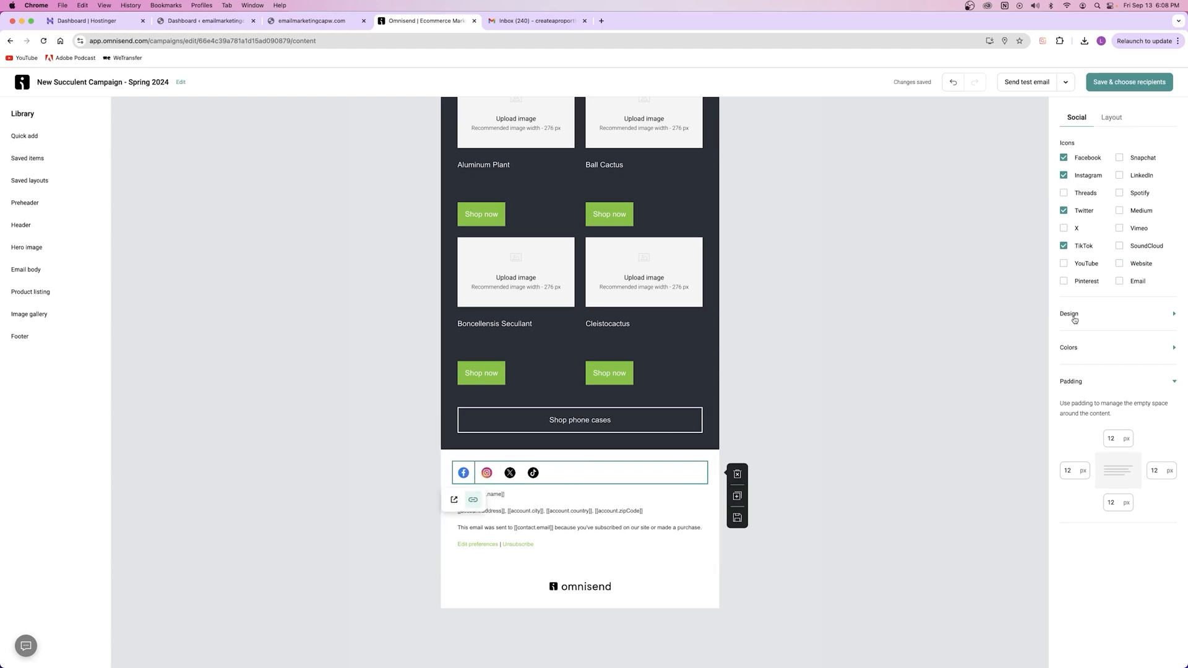
scroll(566, 276, up, 8)
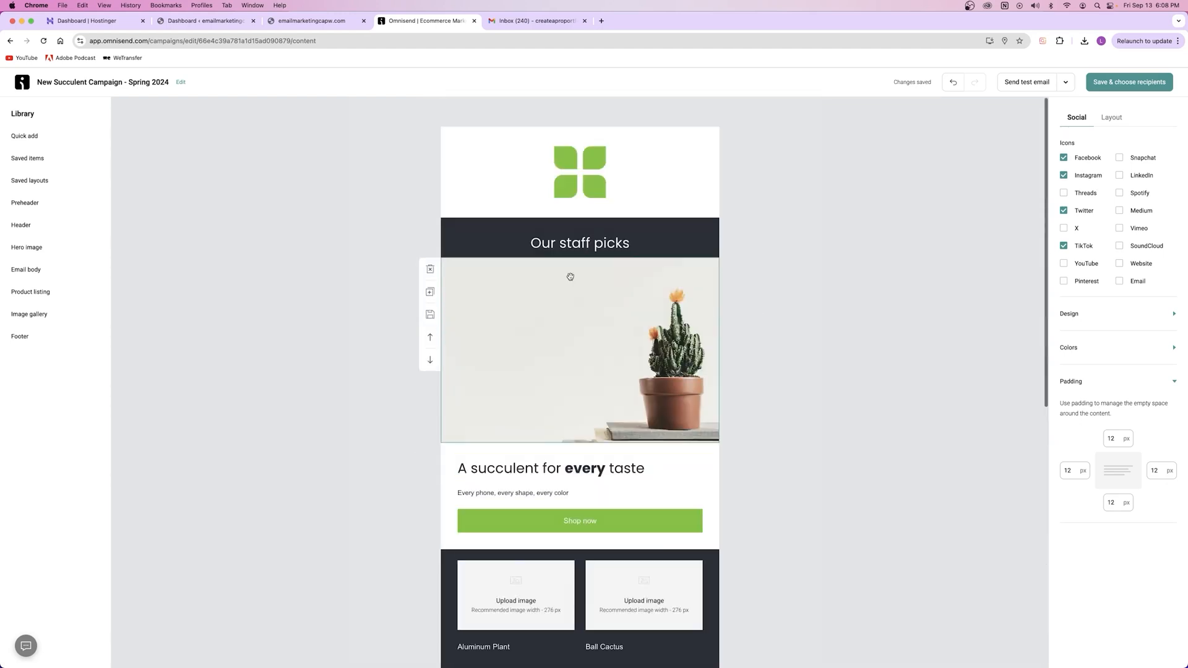
scroll(567, 276, down, 3)
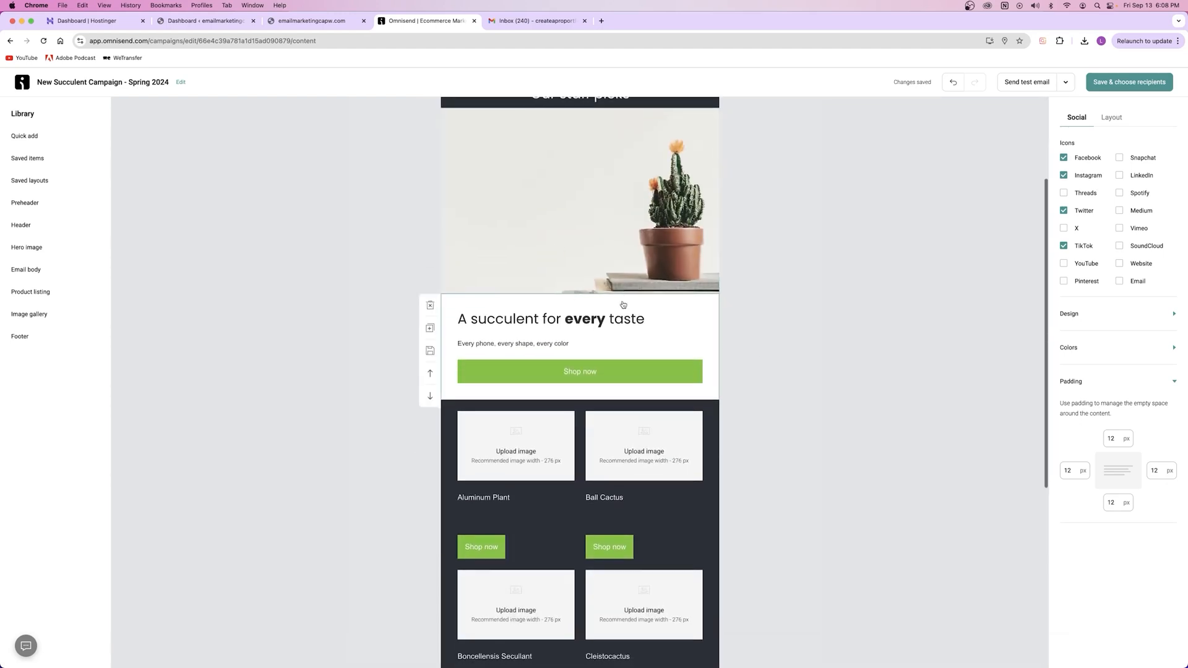
click(22, 135)
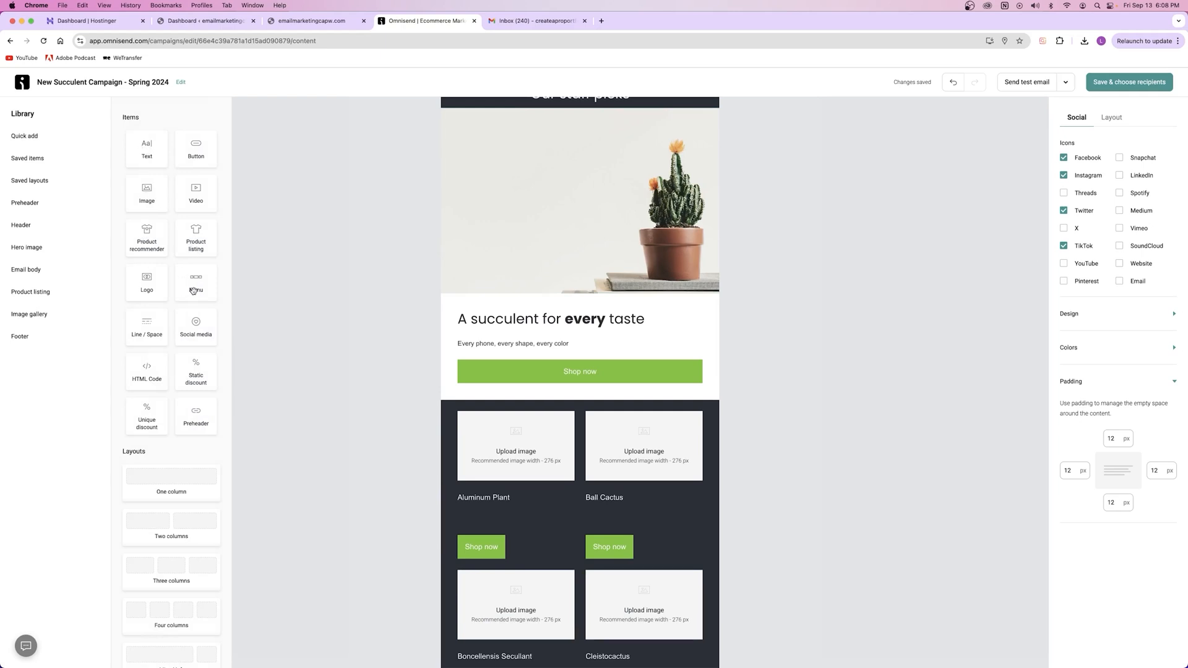
scroll(604, 318, up, 2)
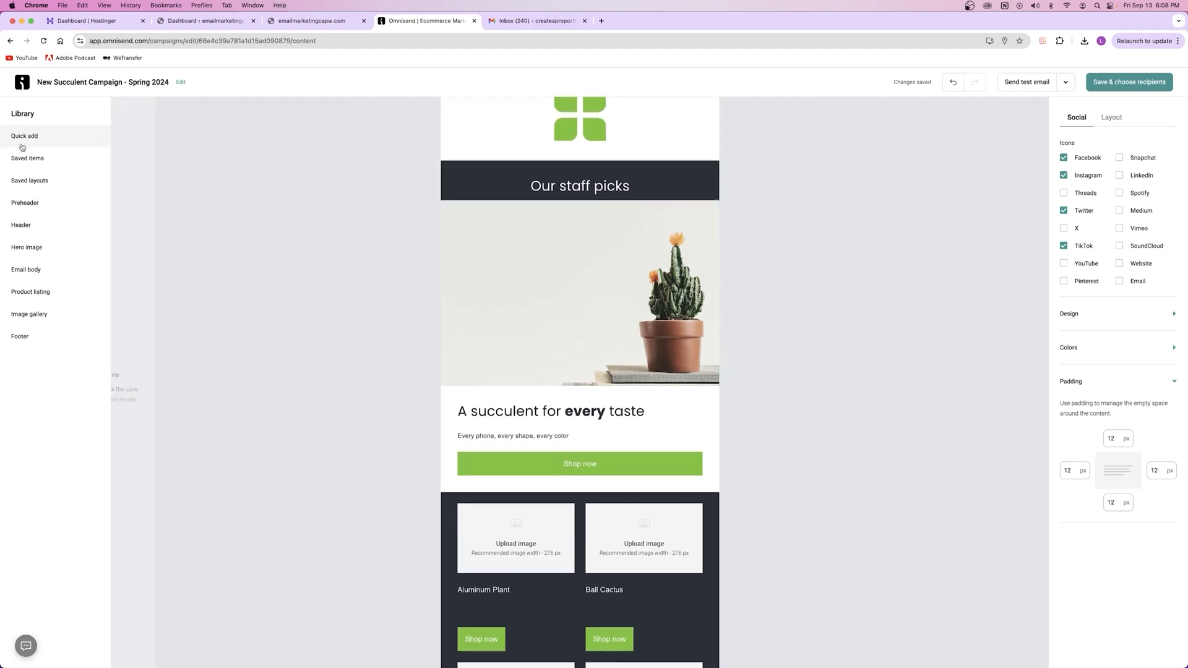
mouse_move(22, 147)
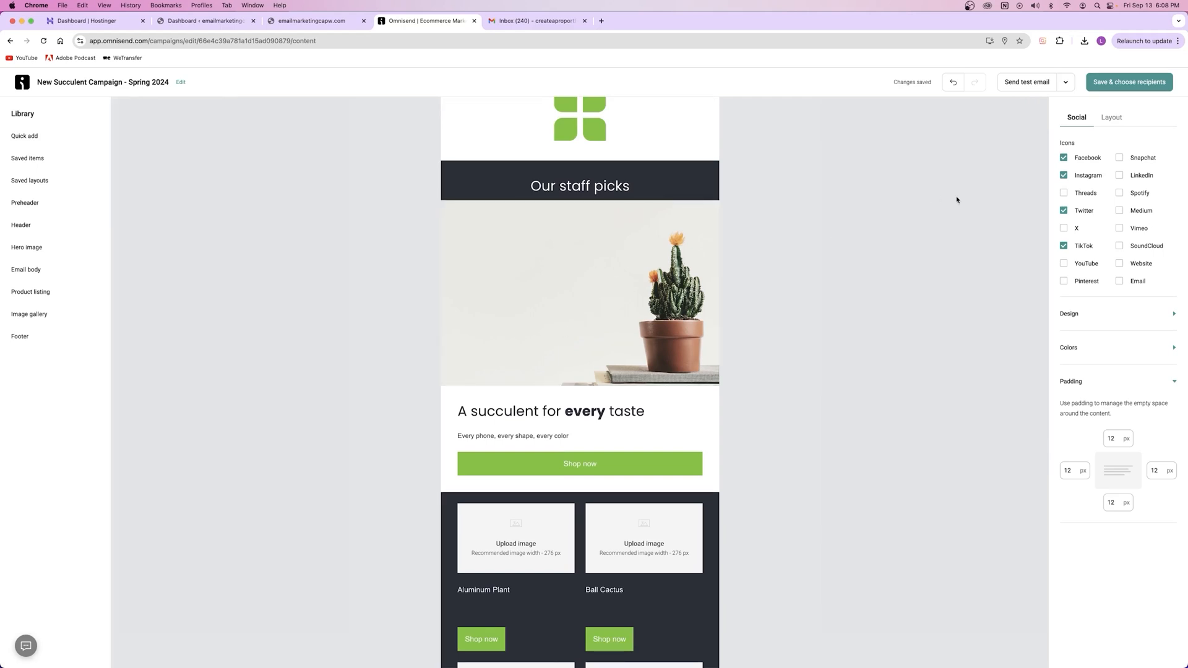
Step: Save the email content, check the segment choices for recipients, and select all subscribers as the campaign audience
click(1156, 83)
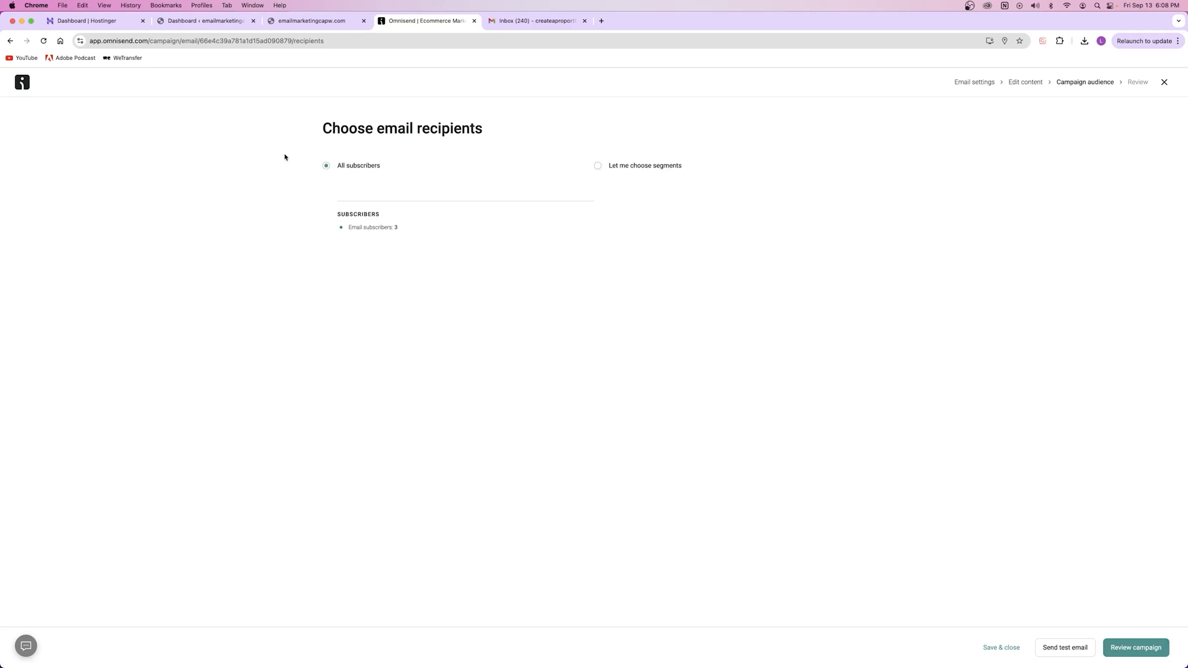
click(625, 166)
click(678, 204)
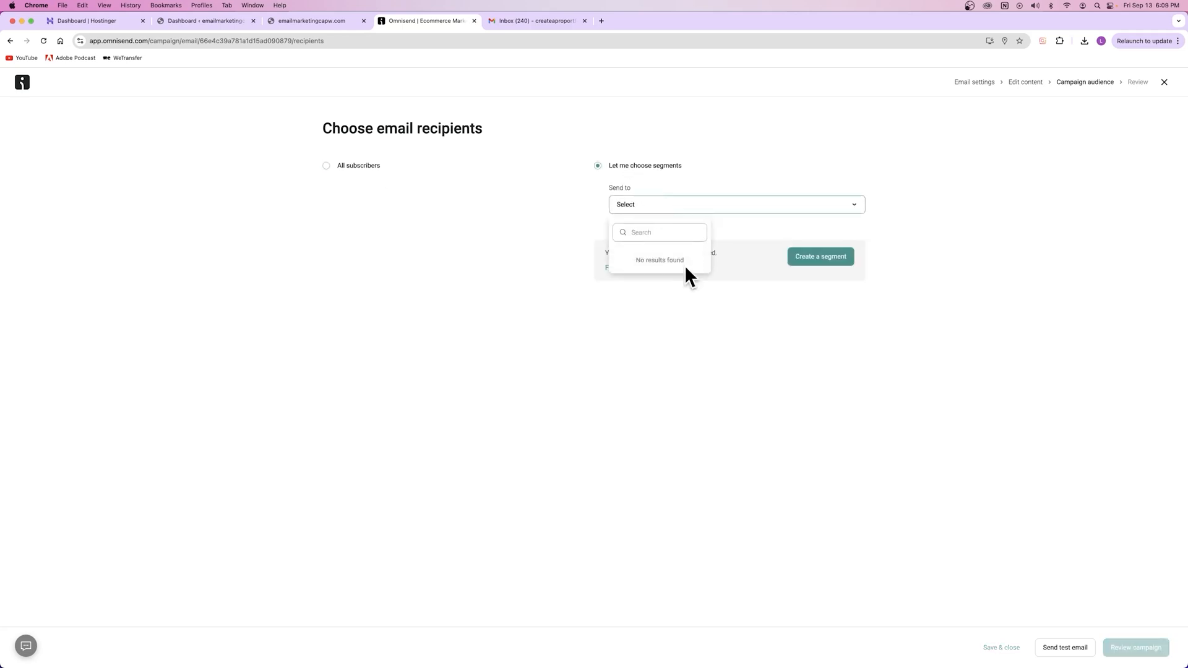
click(378, 169)
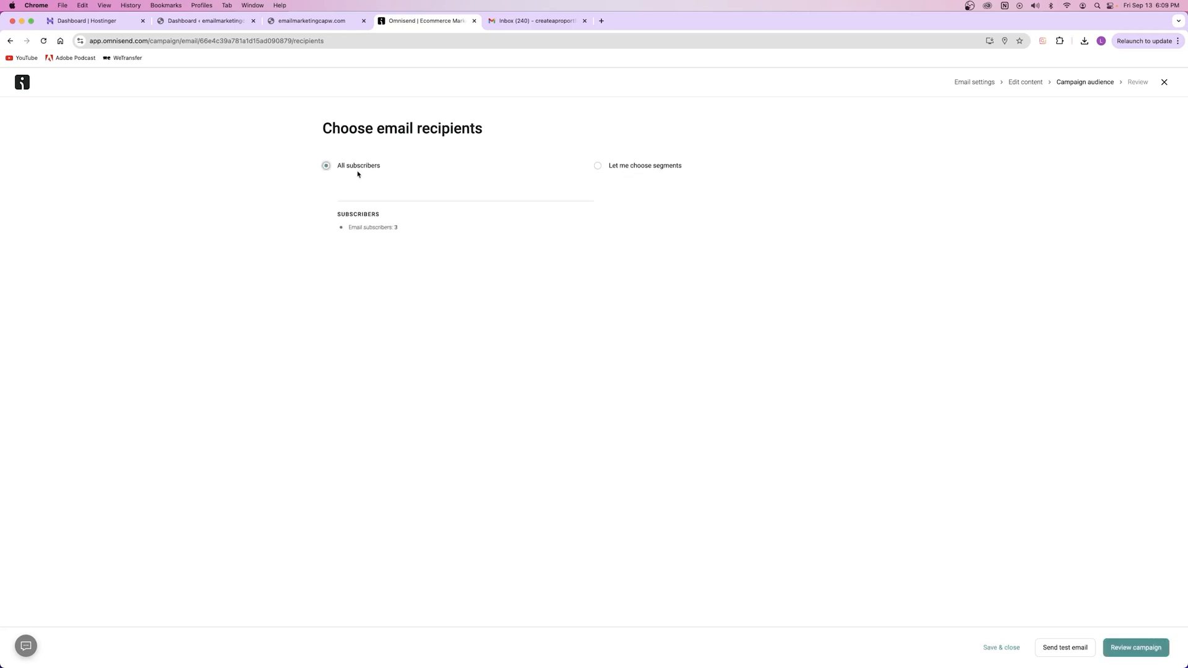
drag(354, 233, 448, 281)
click(447, 283)
Step: Send a test email of the campaign to the prefilled address, switch to Gmail and refresh the inbox
click(1064, 650)
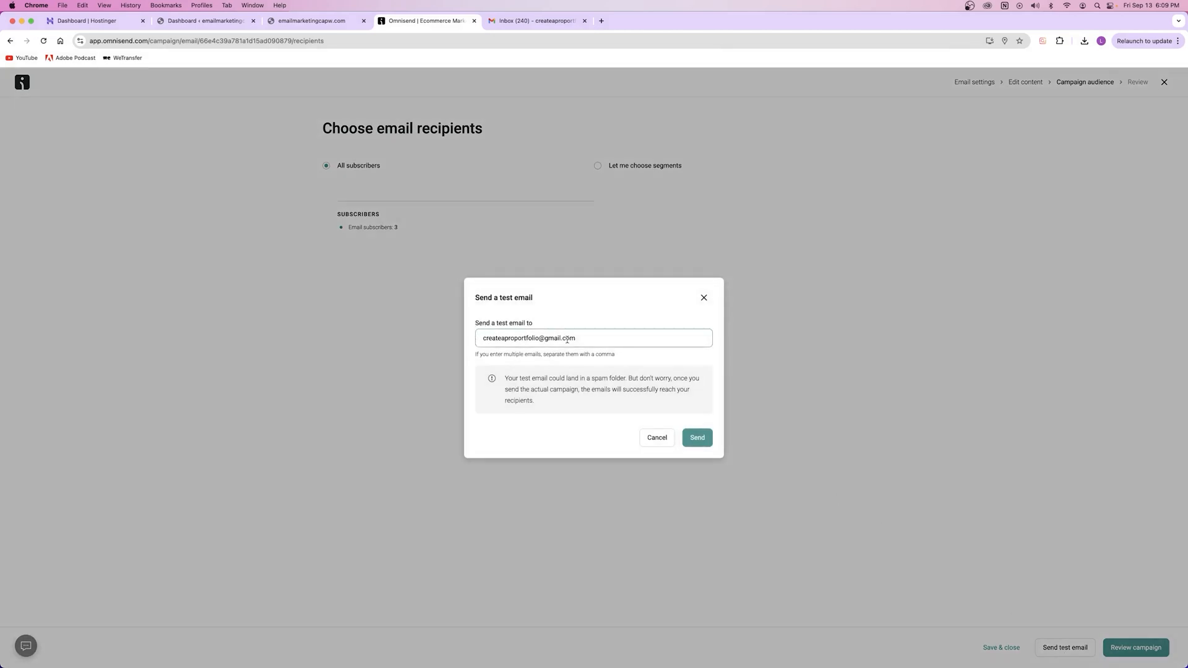
click(680, 438)
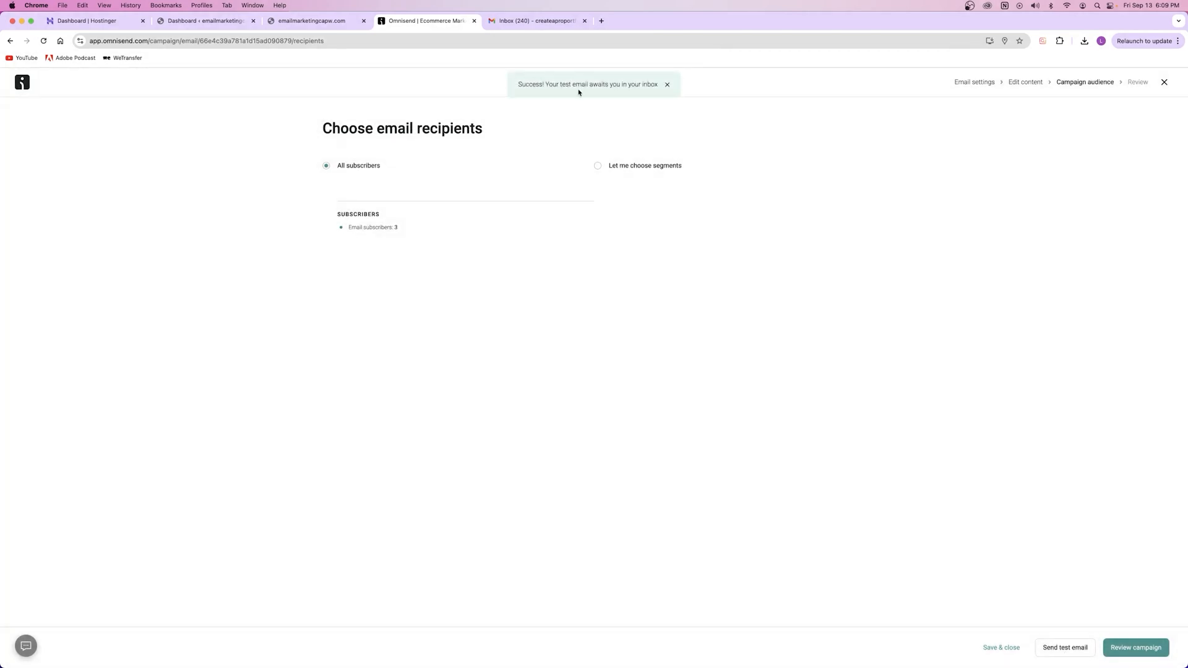
click(526, 20)
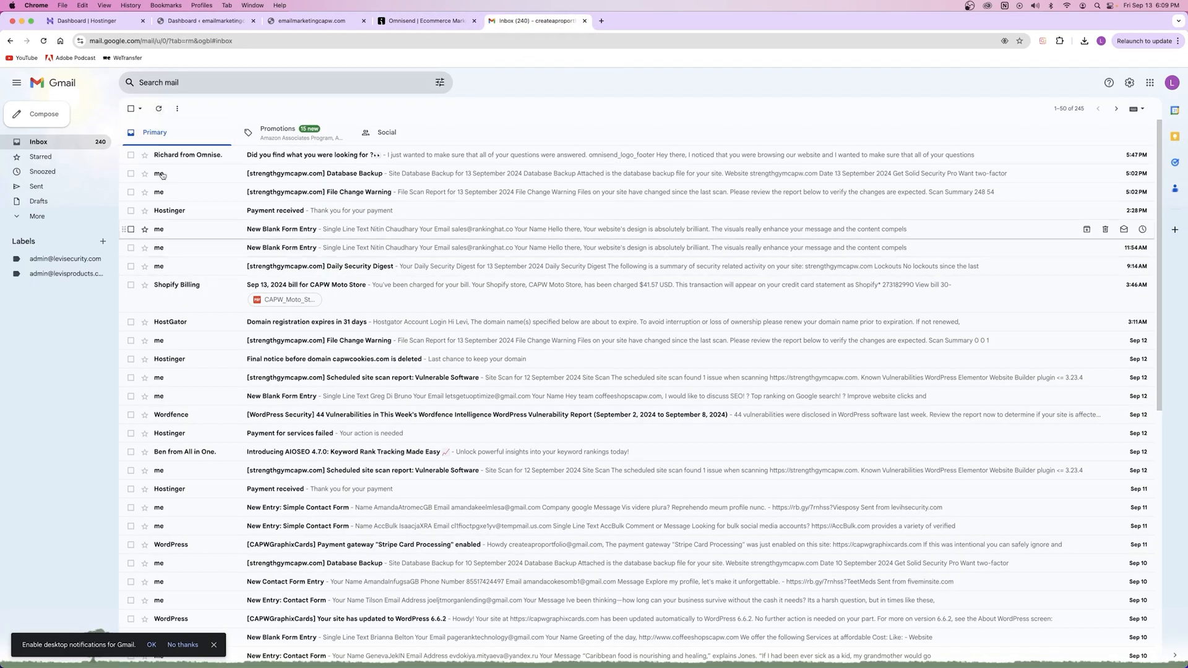
click(157, 110)
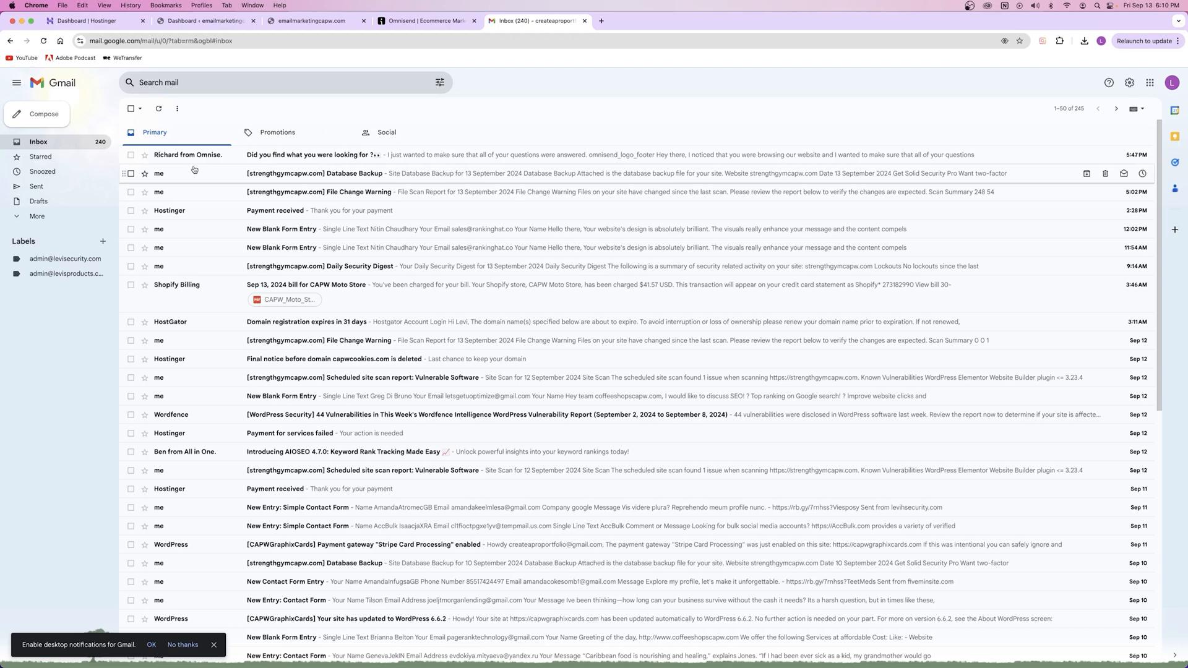
Step: Look for the campaign's test email in Gmail's spam folder
click(47, 216)
click(44, 290)
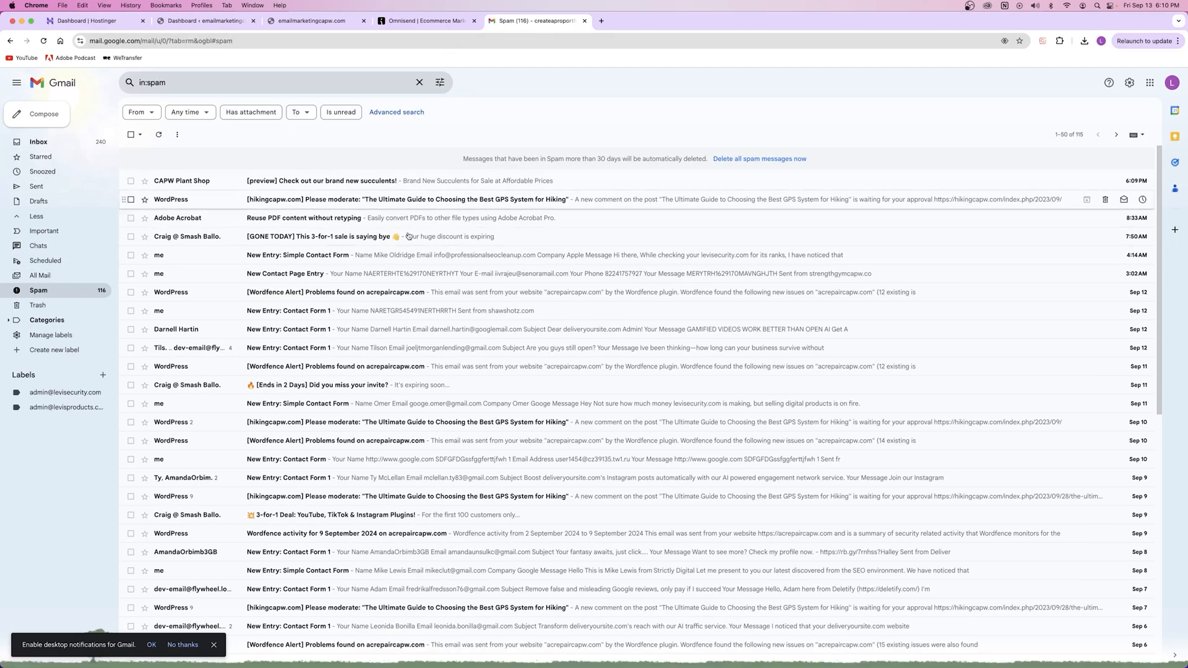
click(301, 24)
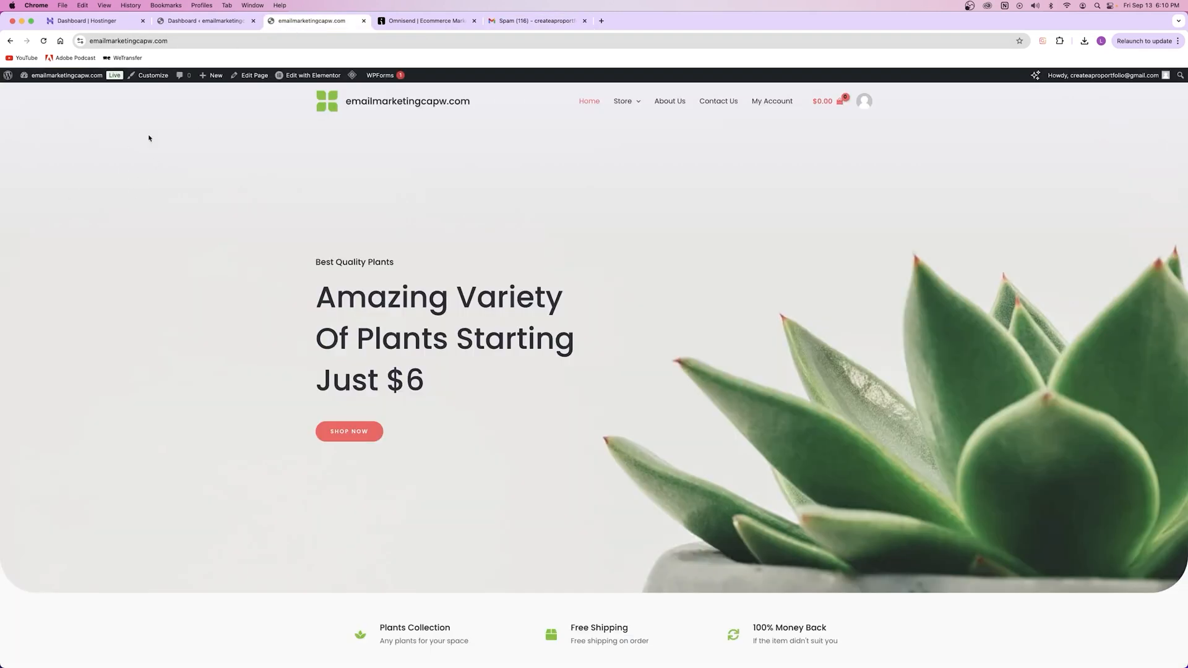
click(535, 22)
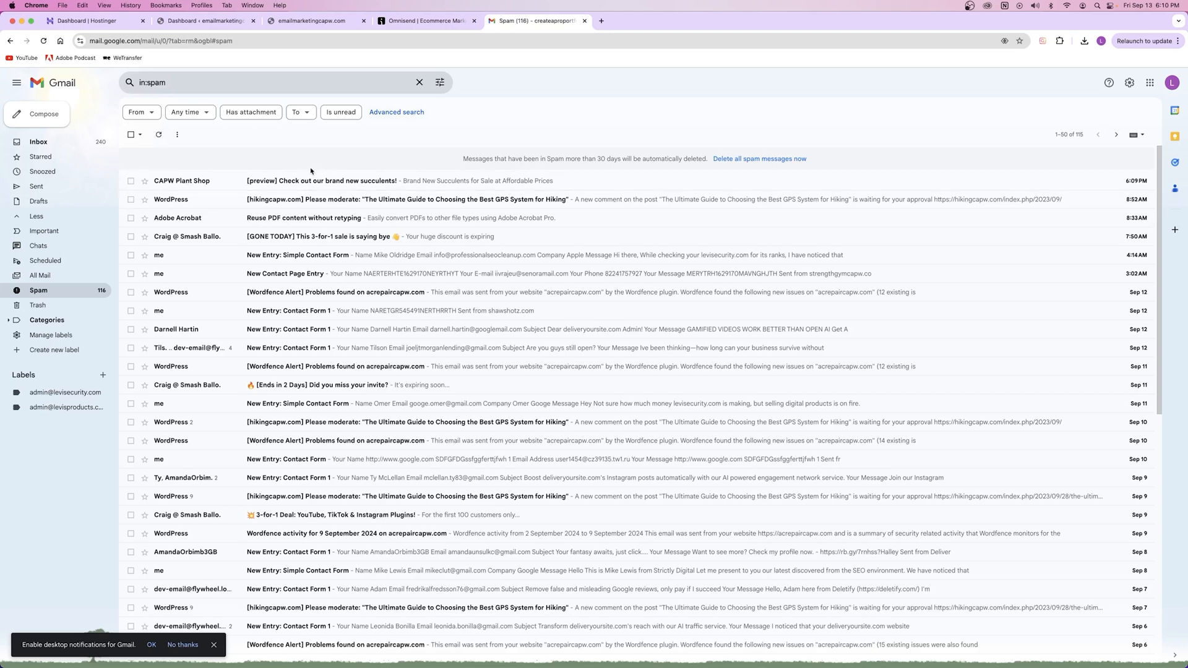
click(418, 21)
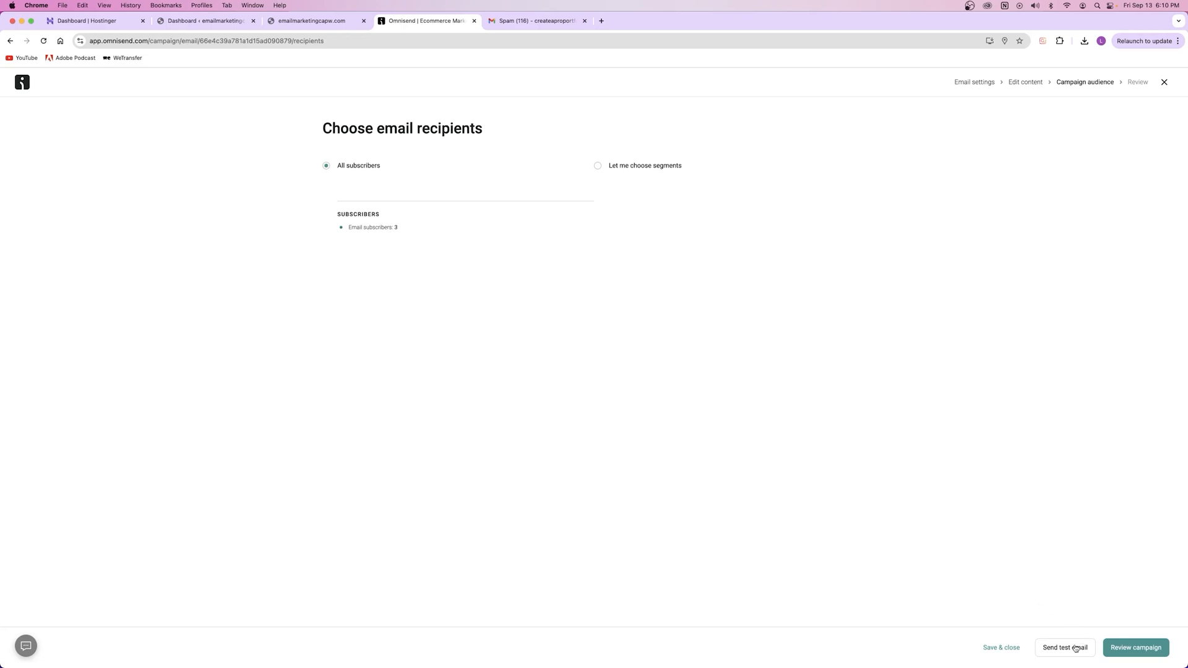
key(ctrl+Tab)
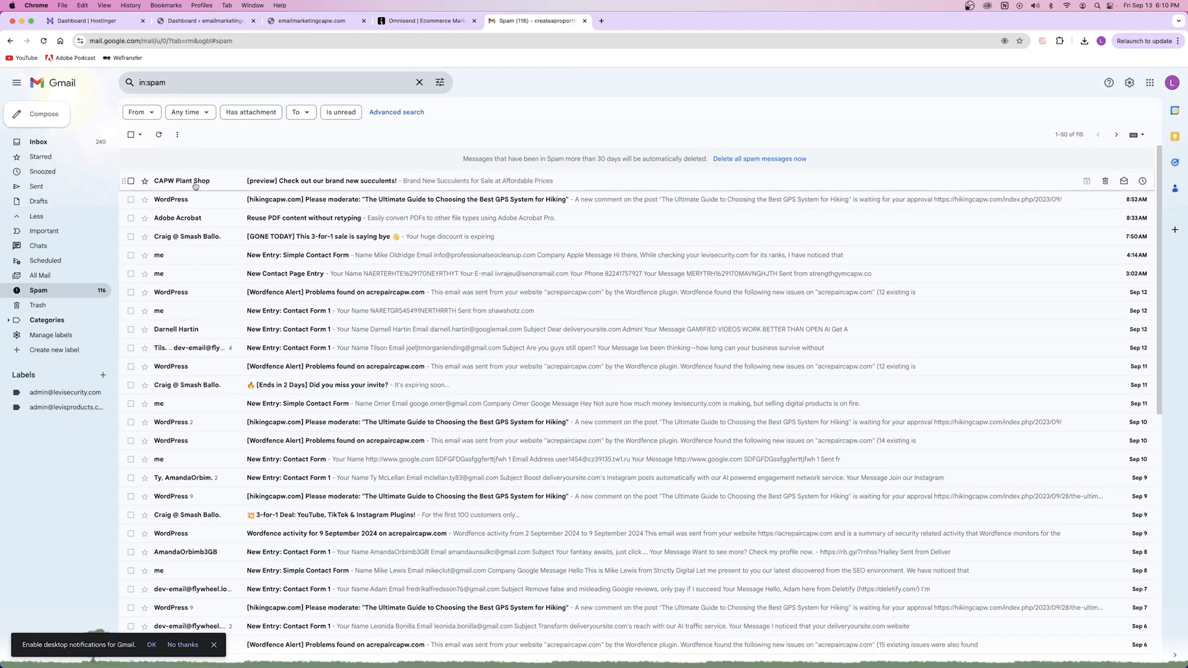
Step: Open the CAPW Plant Shop test email, read through it from header to footer, and return to the inbox
click(249, 181)
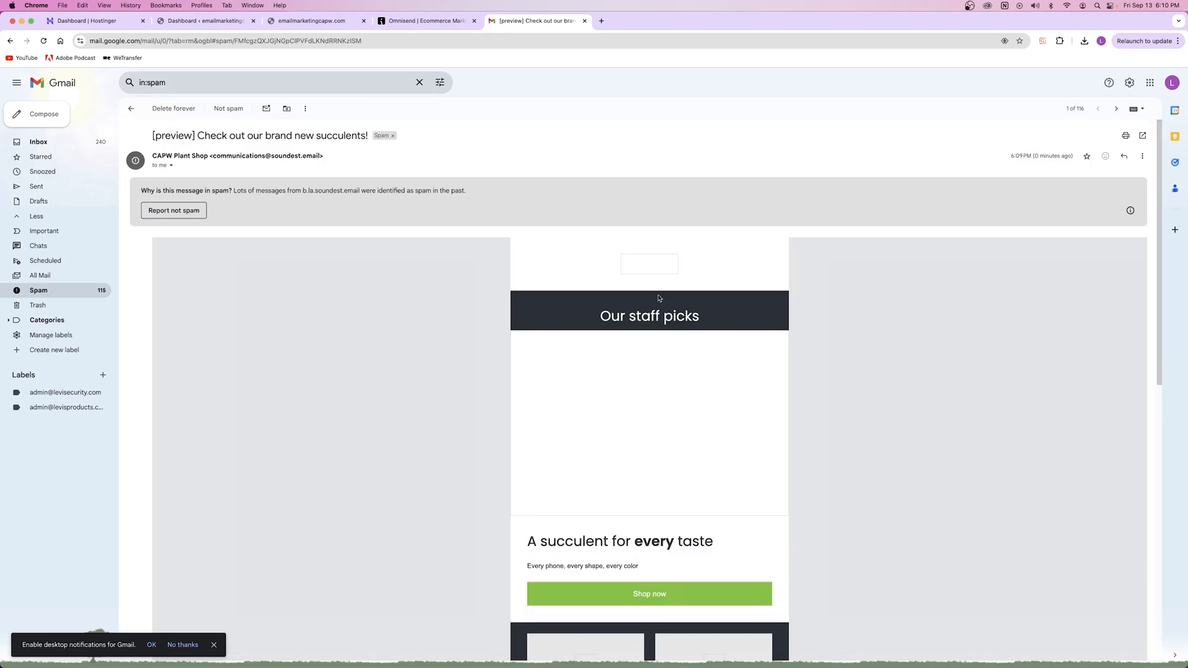
scroll(675, 307, down, 10)
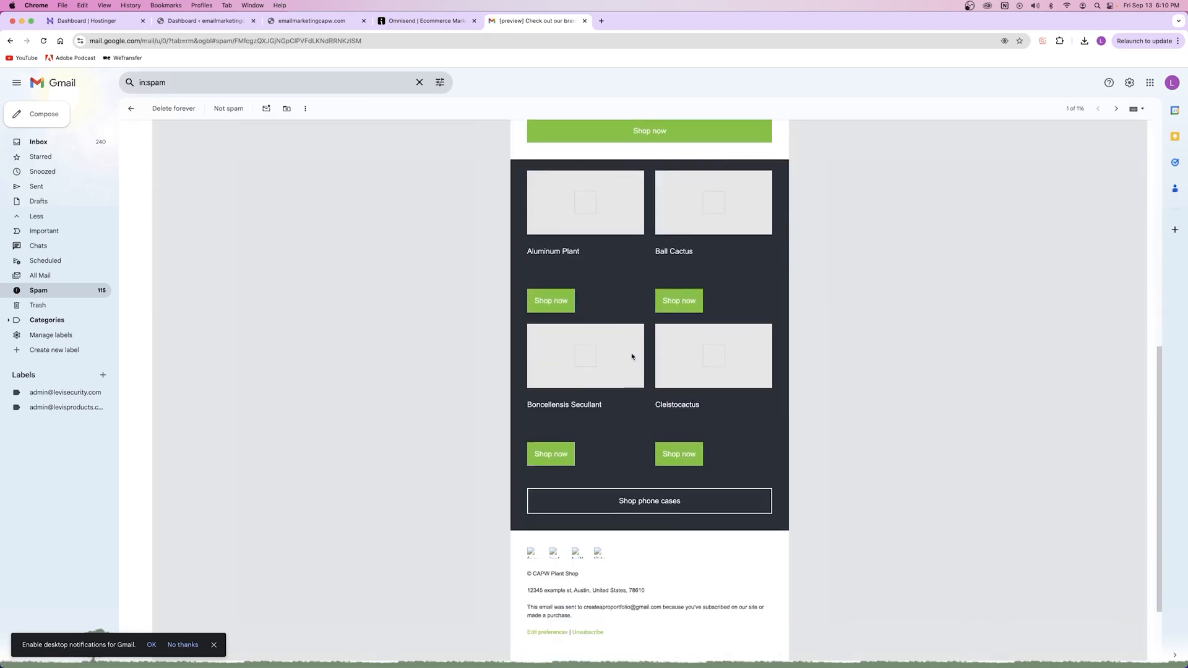
scroll(631, 356, down, 3)
scroll(632, 356, up, 15)
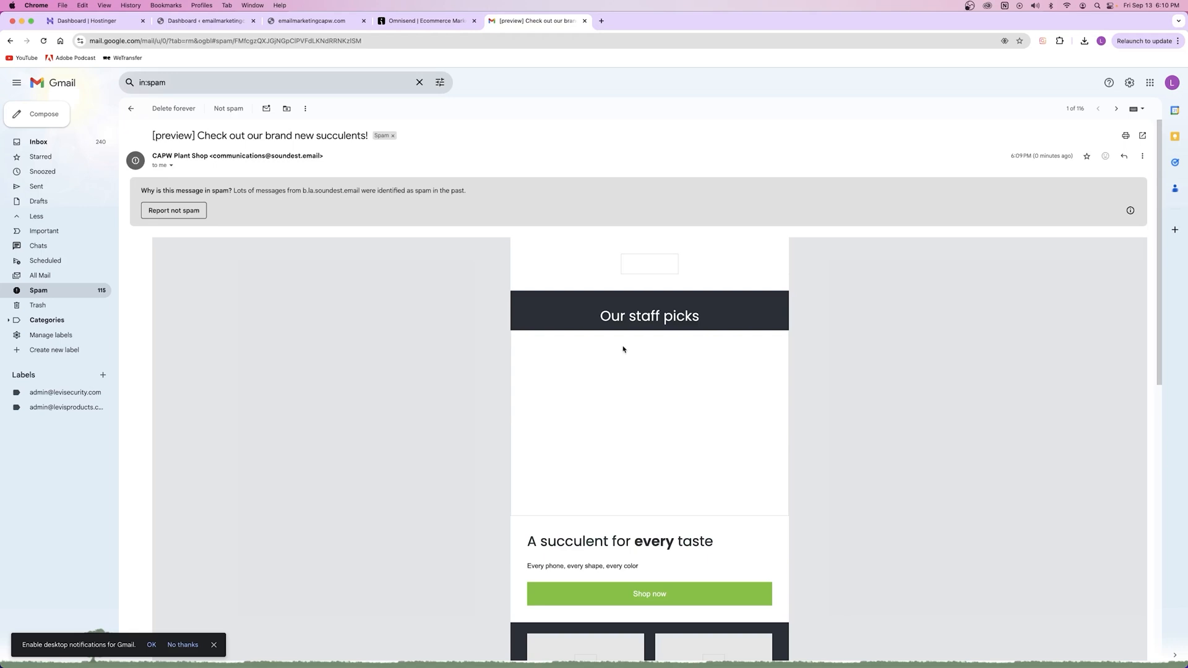
click(38, 141)
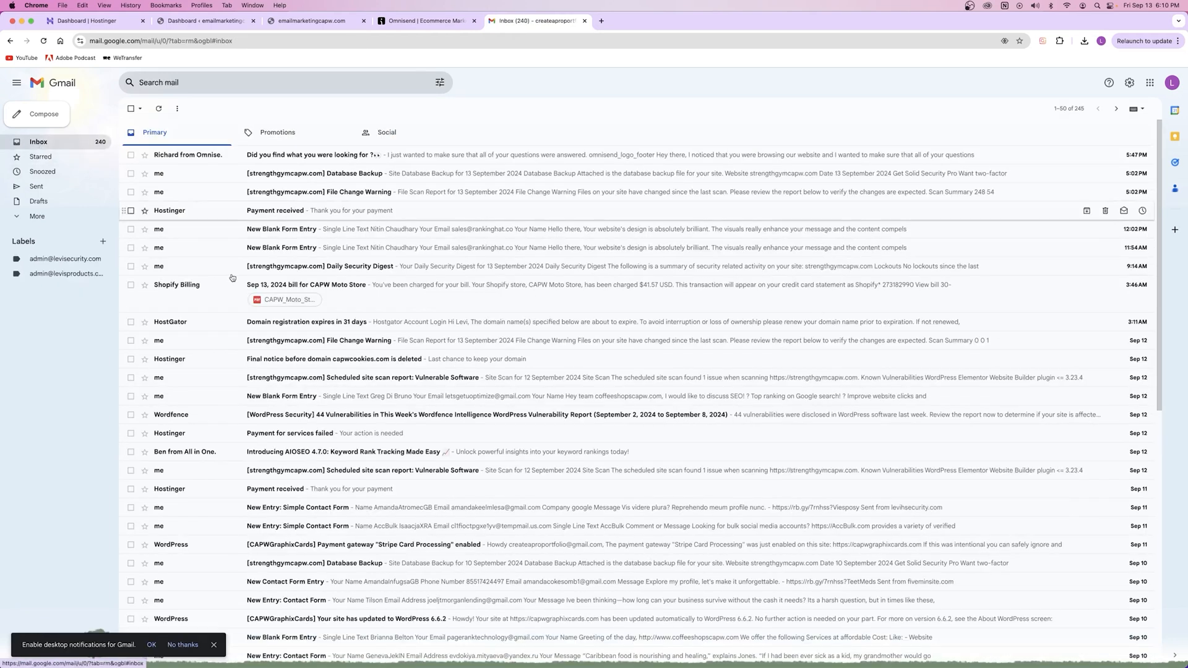
Step: Switch back to Omnisend, proceed to the campaign review, and read the Campaign booster description
key(ctrl+shift+Tab)
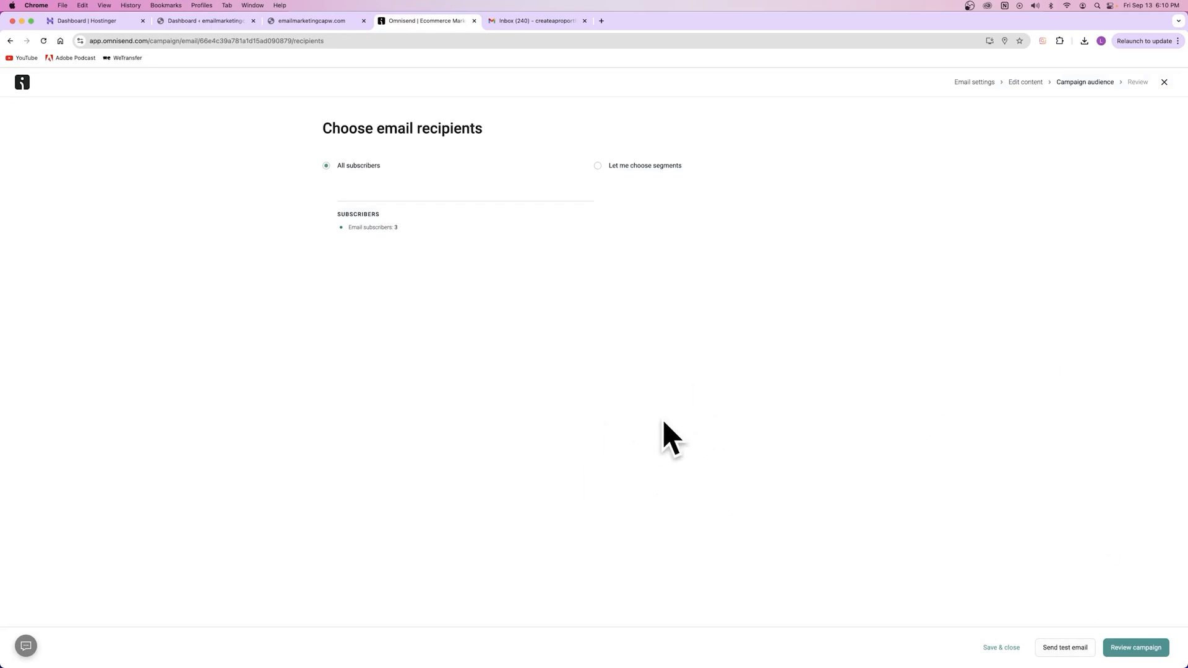
click(1136, 647)
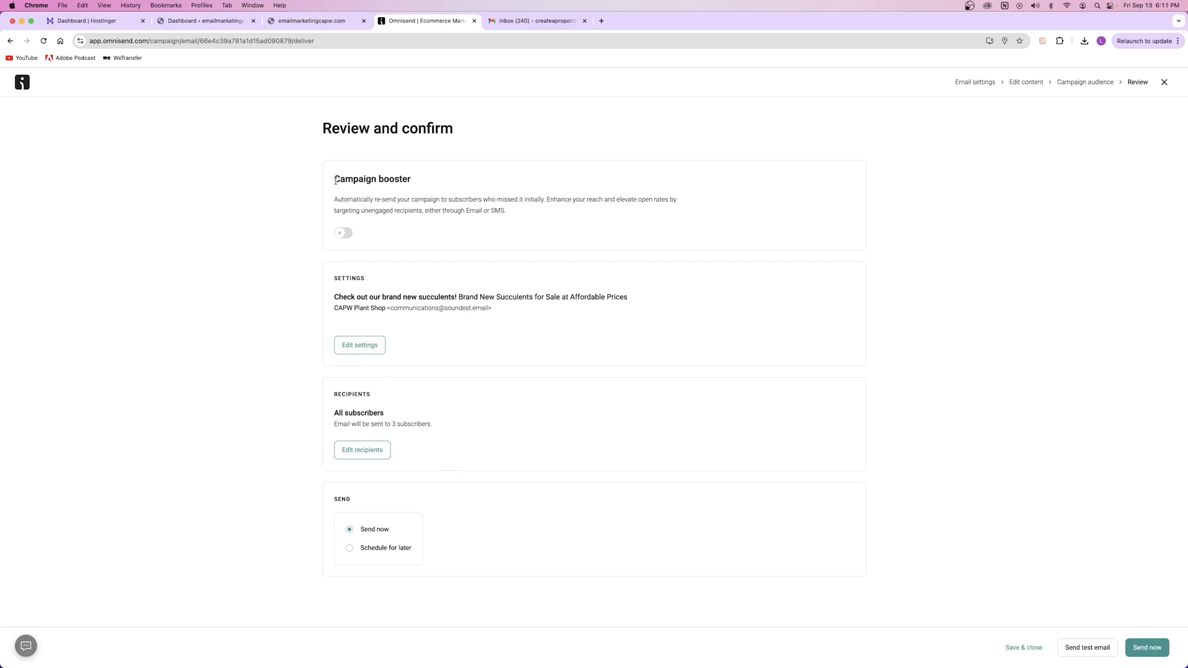
drag(335, 180, 429, 183)
drag(357, 199, 691, 198)
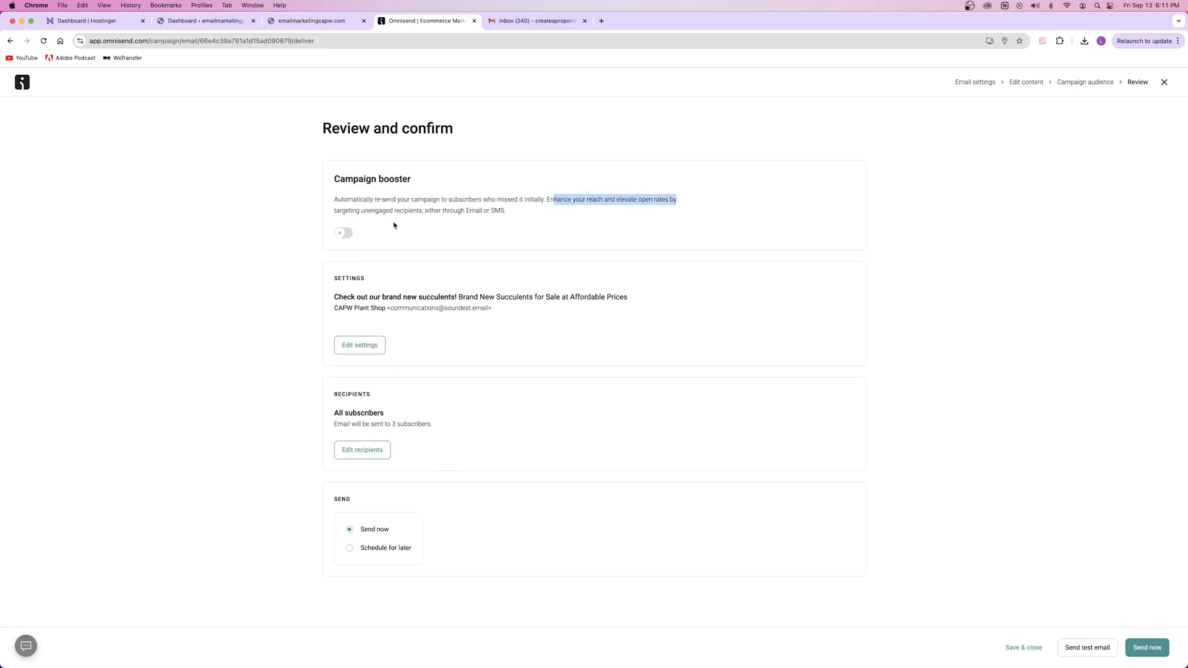
click(409, 213)
Step: Turn on the Campaign booster, check its subject line and content options, and switch the booster off again
click(344, 233)
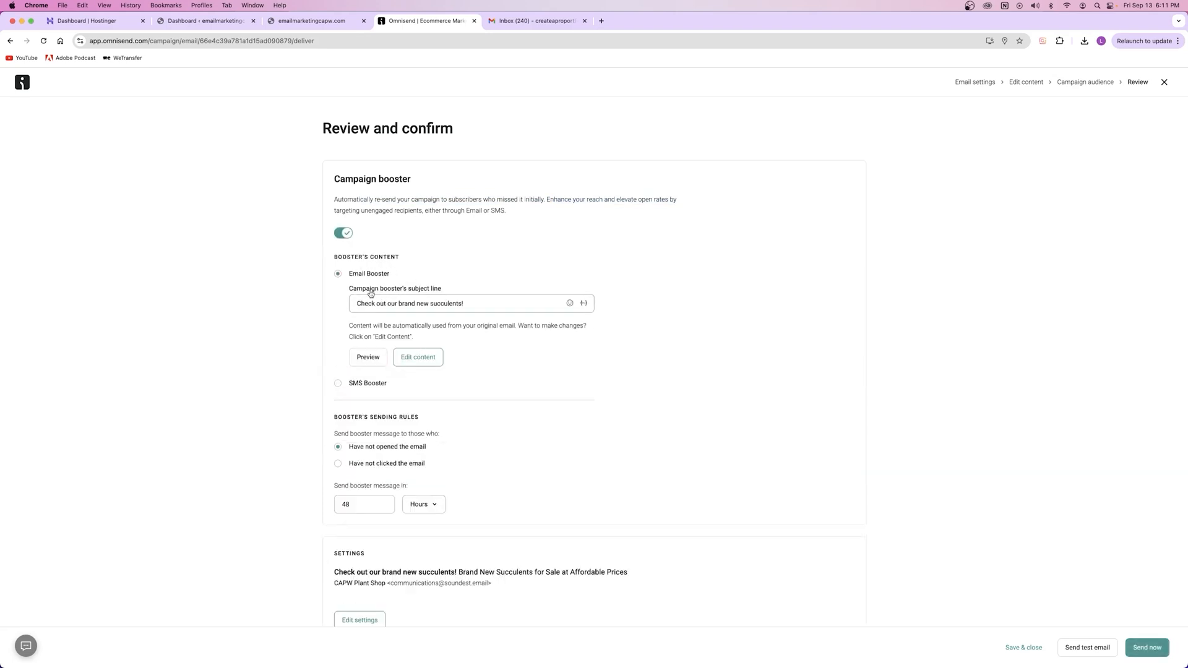
drag(469, 298, 364, 397)
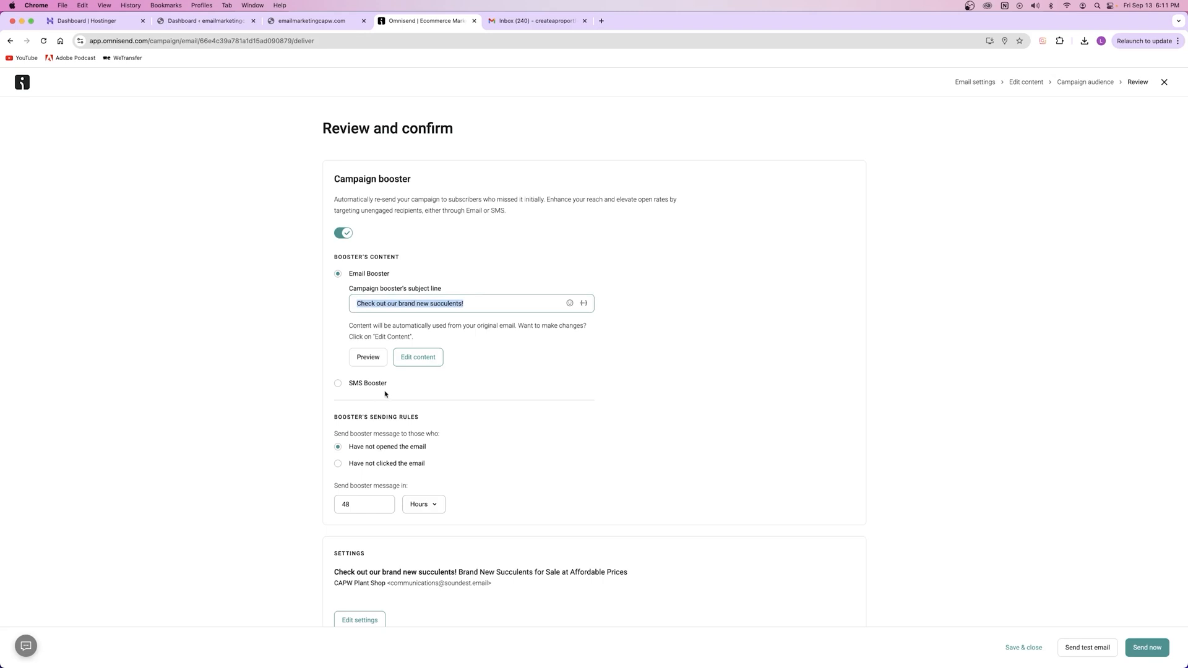
click(511, 354)
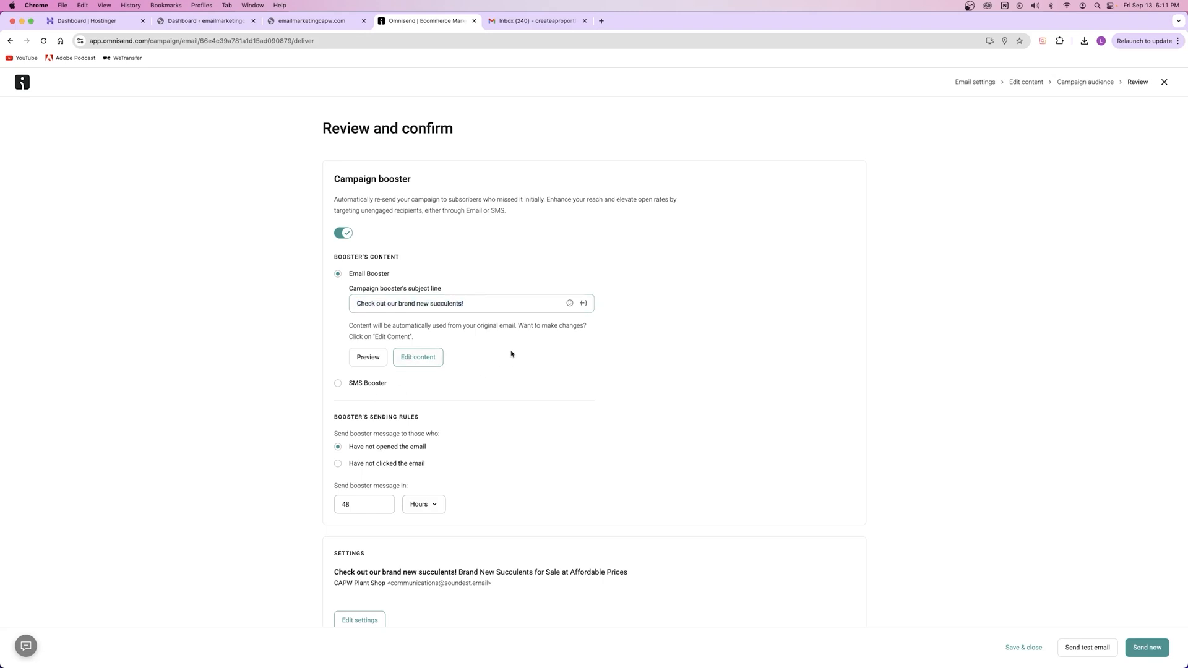
click(344, 233)
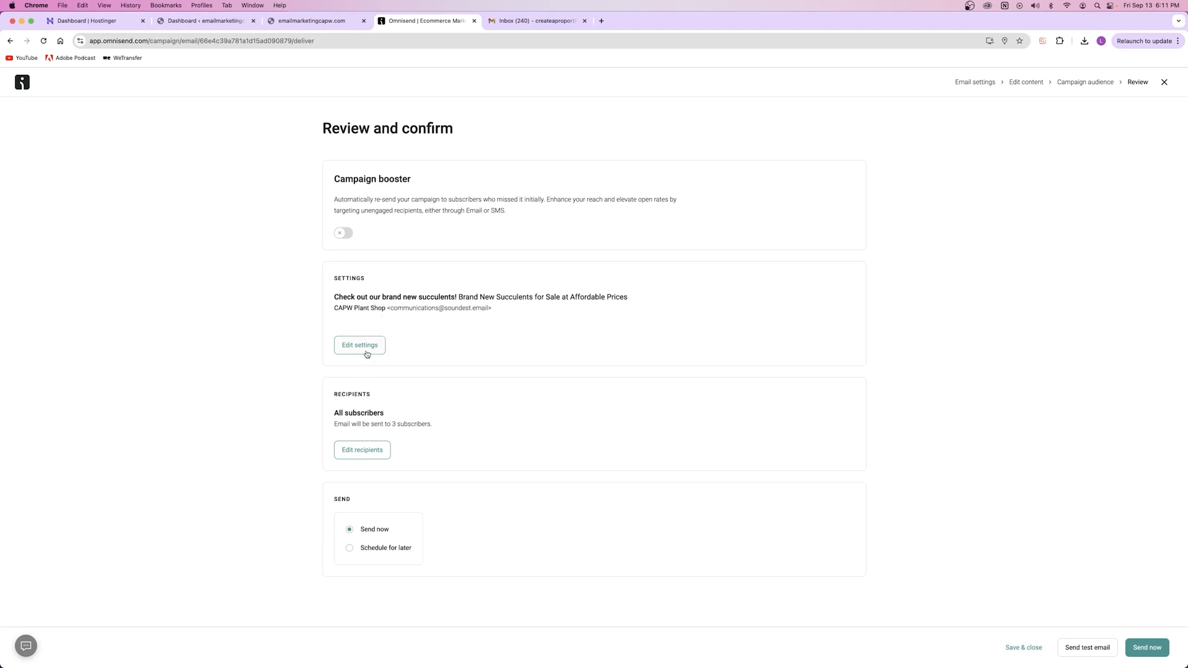
Step: Check the campaign's recipient selection and return to the send options in the campaign review
click(359, 450)
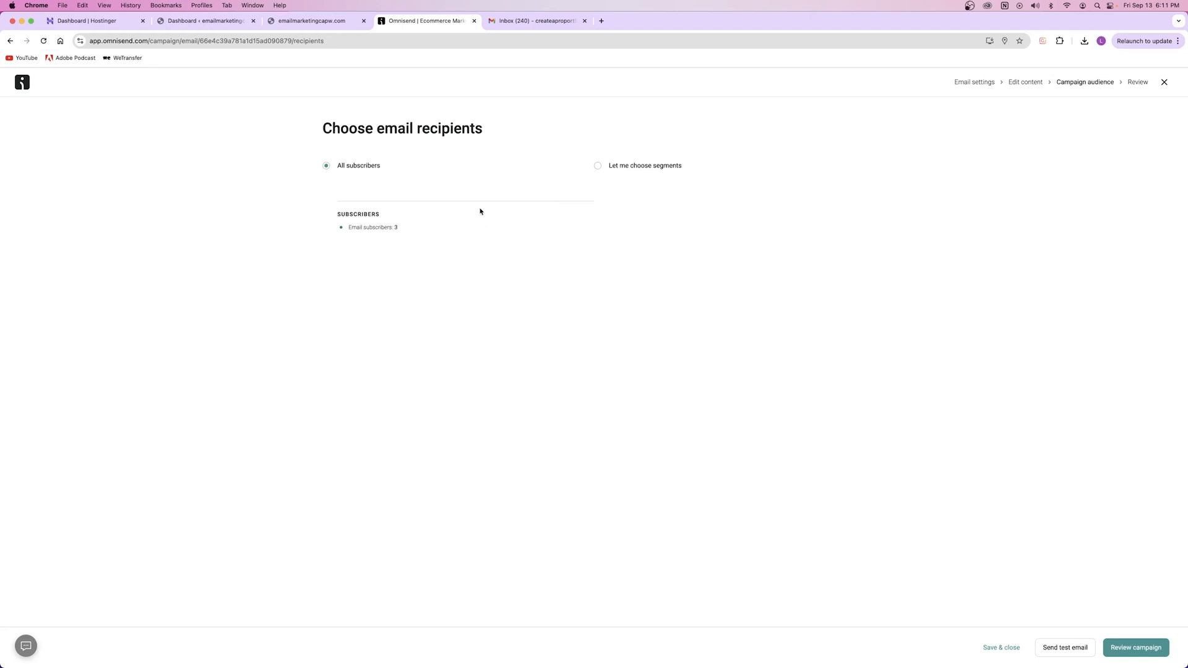
click(1136, 647)
scroll(421, 314, down, 3)
scroll(417, 317, down, 2)
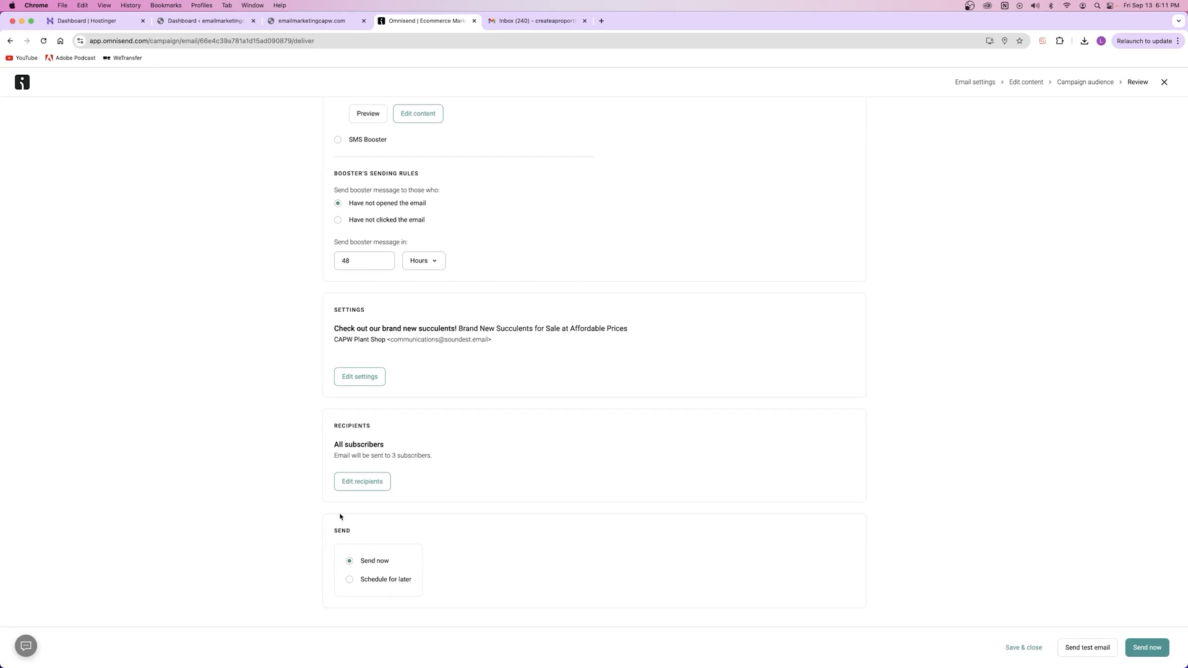
Step: Examine the date and time zone options of Schedule for later, and set the campaign back to Send now
click(372, 578)
scroll(359, 578, down, 3)
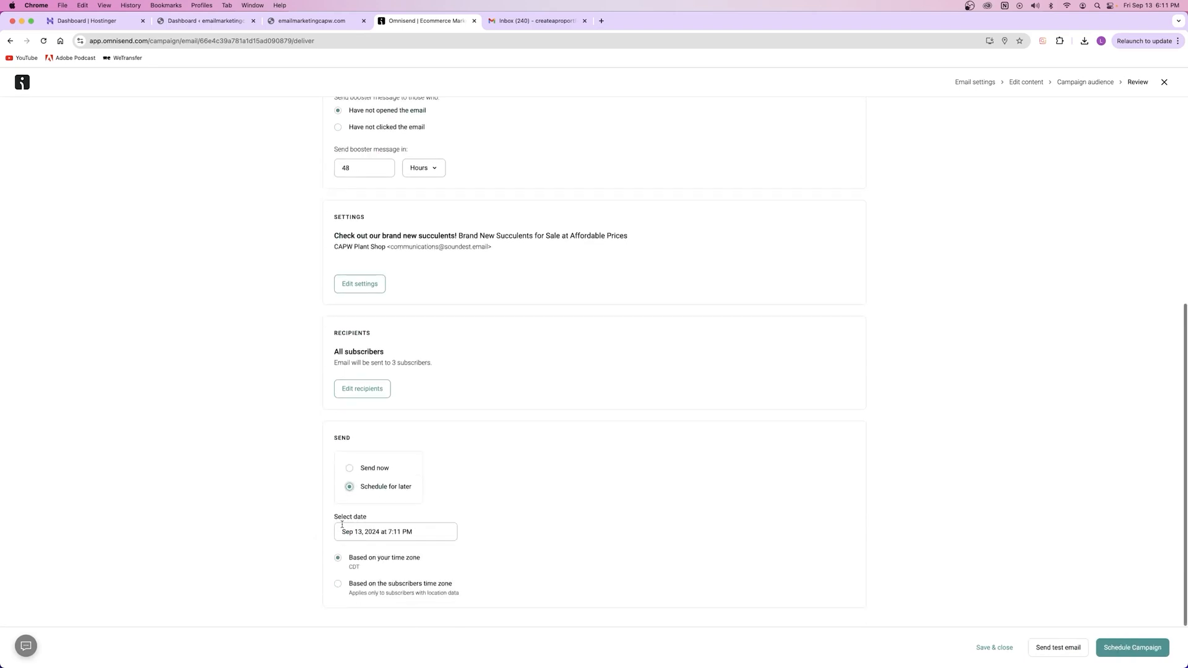
click(370, 469)
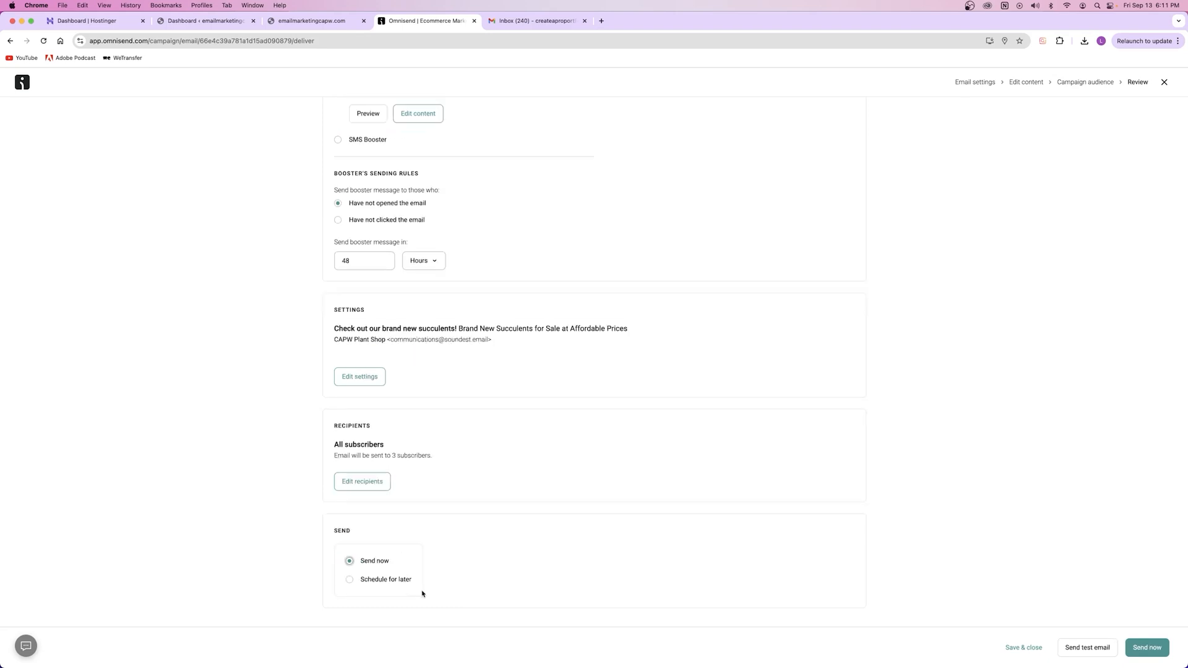
Step: Send the campaign immediately to all subscribers, and check the actions available for it in the campaigns list
scroll(396, 578, up, 5)
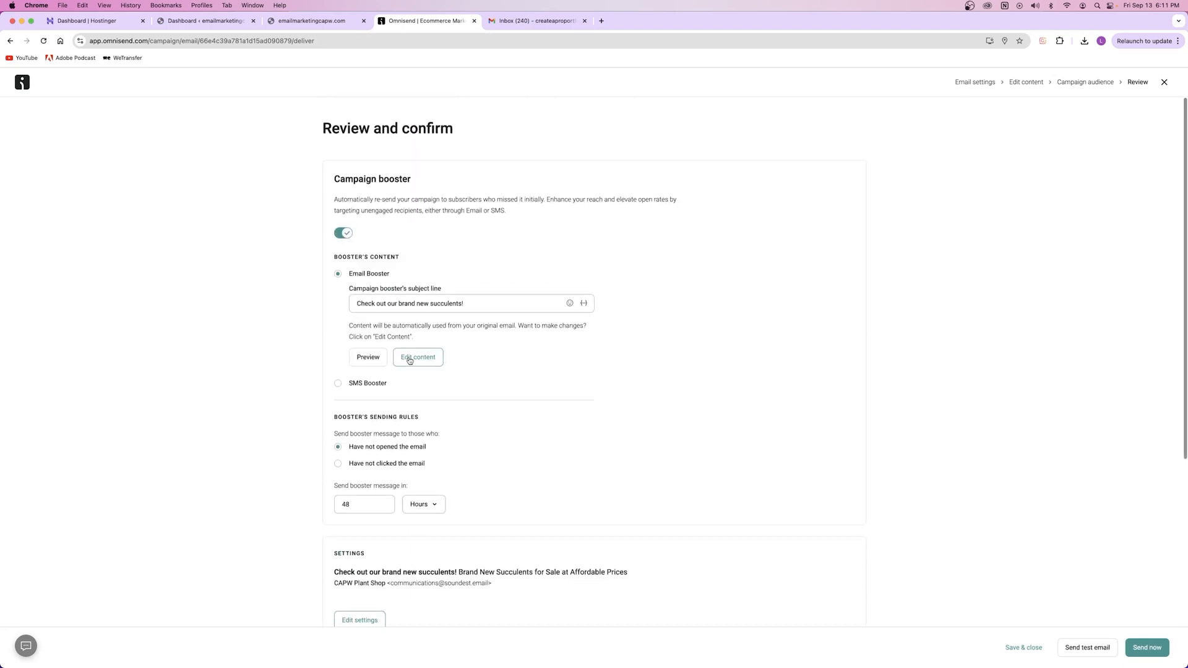
scroll(384, 312, down, 4)
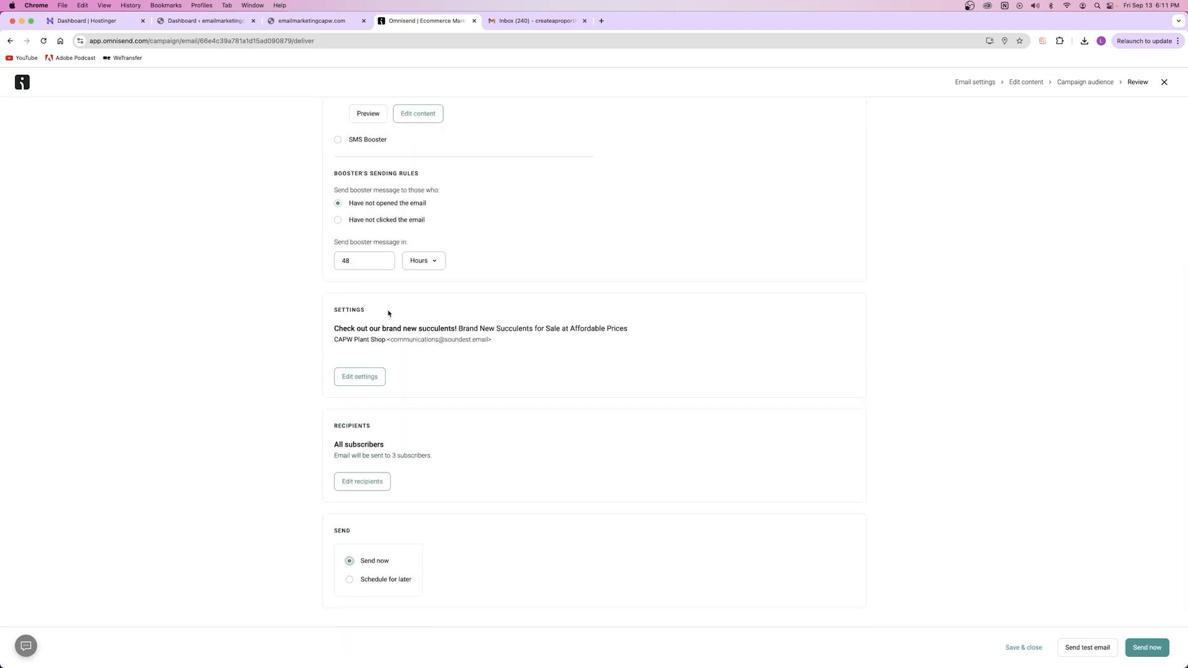
click(1155, 649)
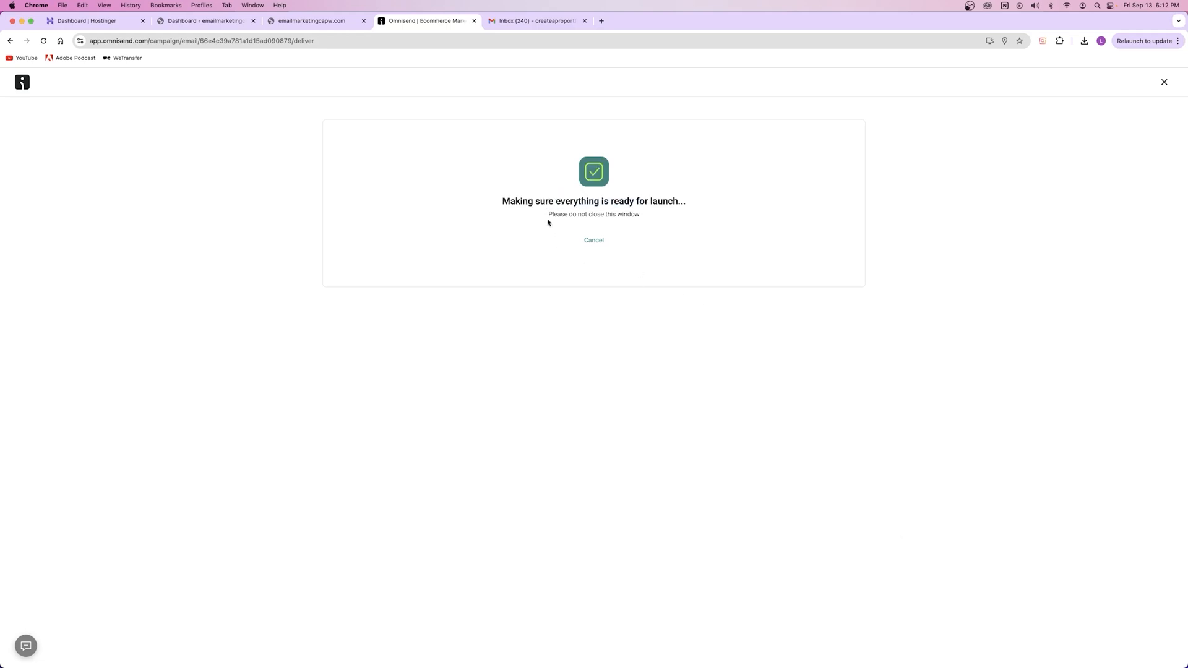
drag(525, 204, 700, 207)
click(552, 215)
drag(548, 214, 661, 247)
click(609, 224)
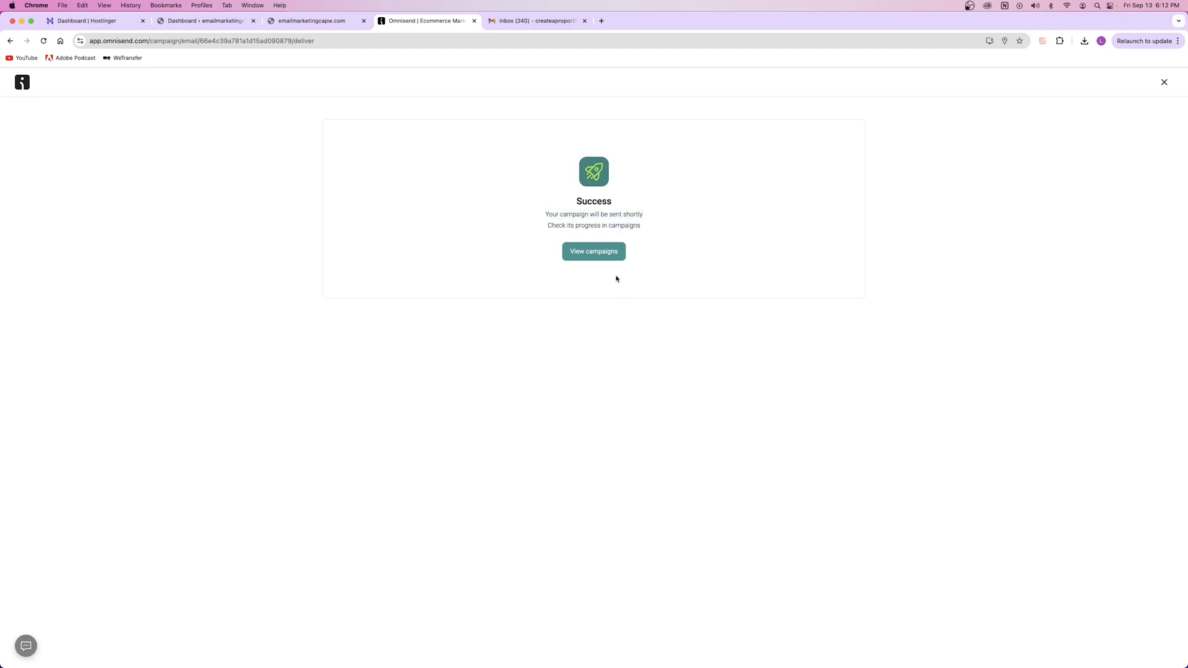
click(588, 253)
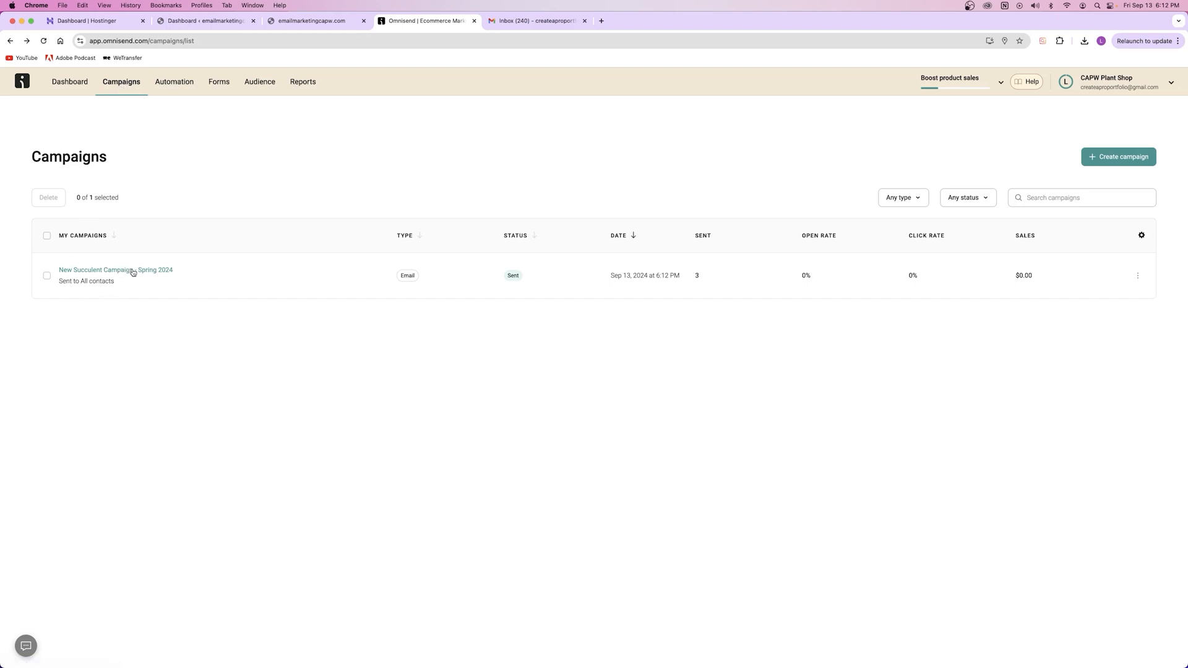
click(1137, 276)
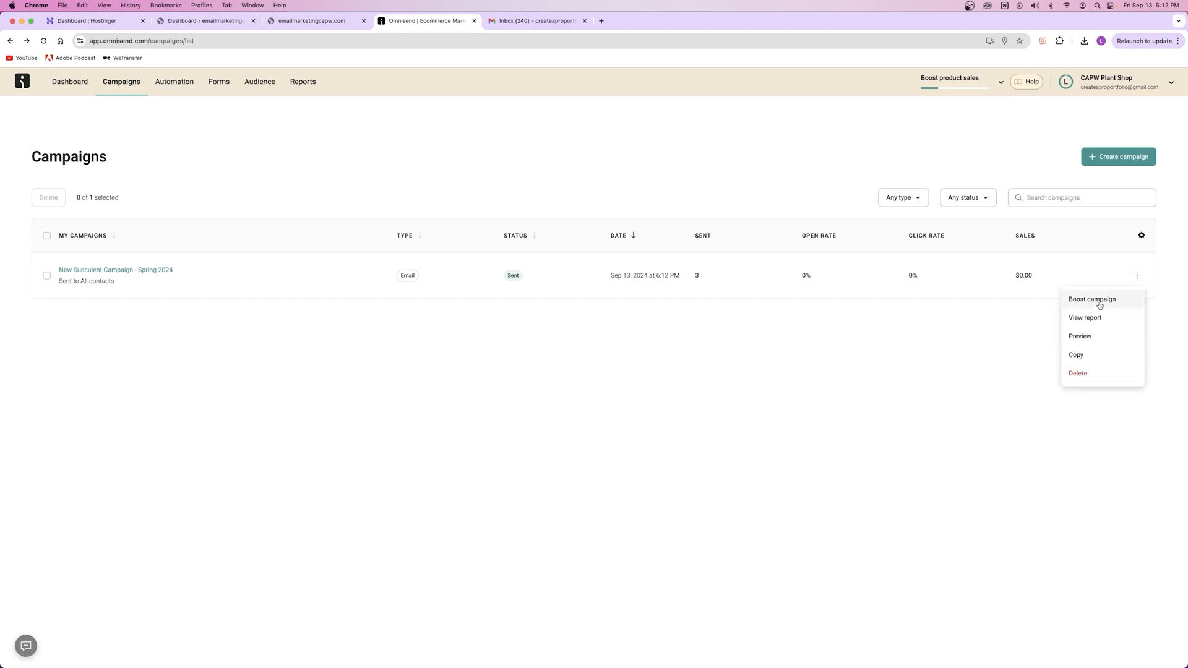
Step: Open the New Succulent Campaign - Spring 2024 report in a duplicate tab, examine its delivery and performance sections, and close that tab
right_click(424, 20)
click(445, 80)
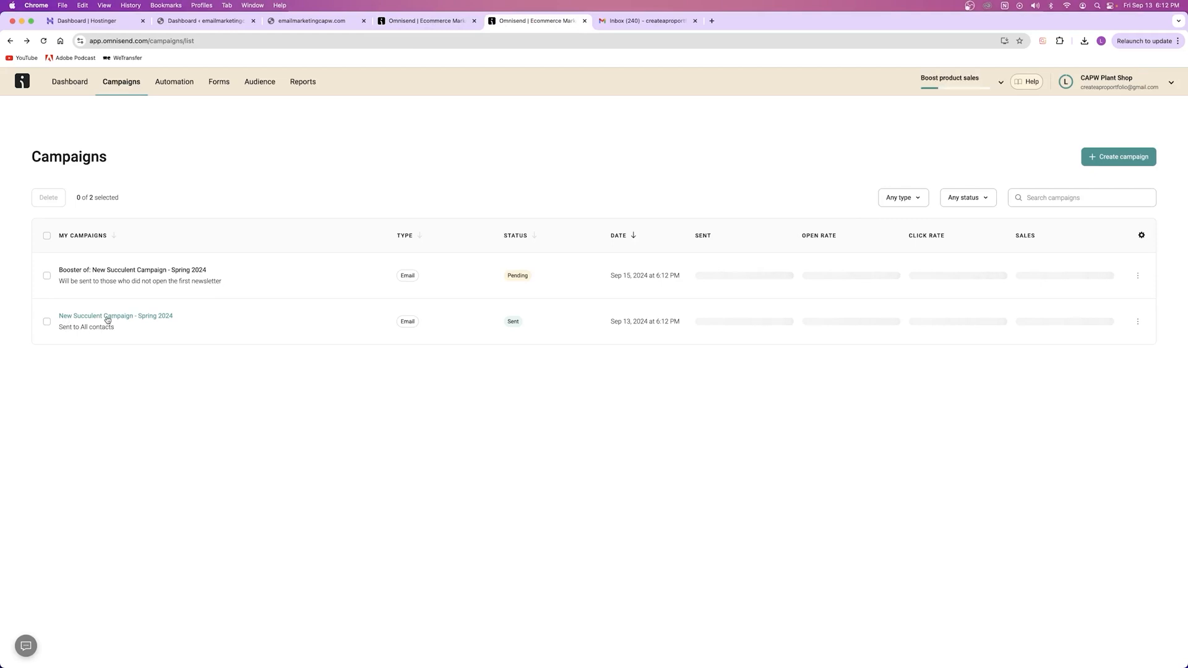
click(107, 319)
scroll(259, 329, down, 3)
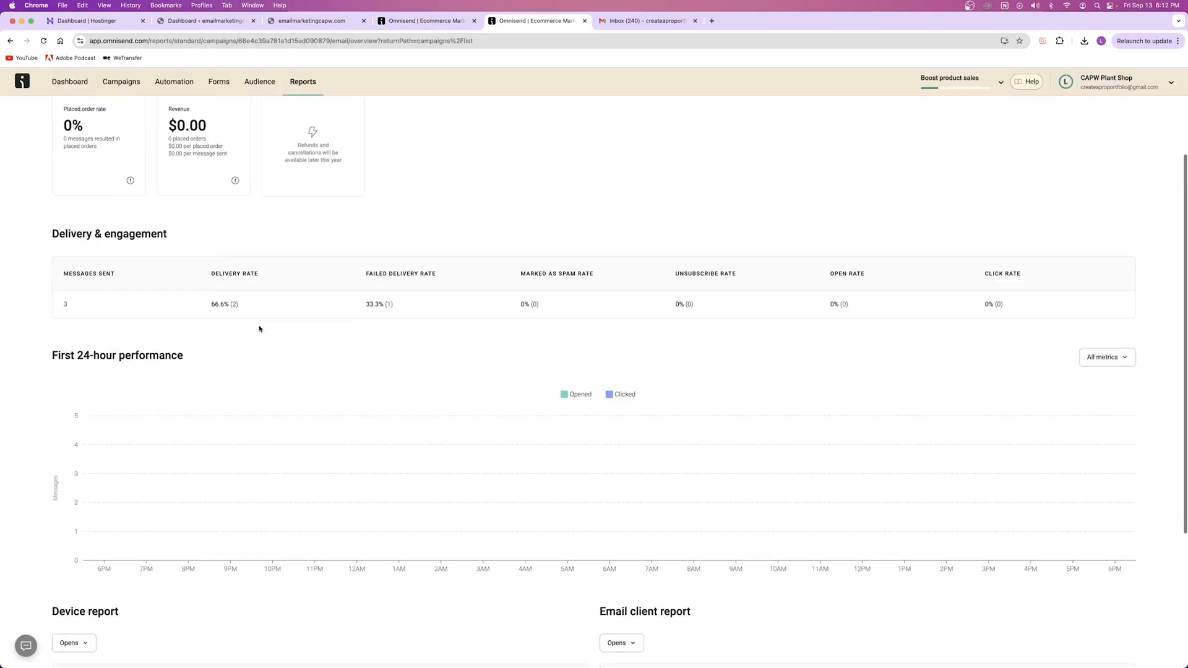
scroll(260, 328, up, 3)
click(1127, 132)
click(1127, 132)
click(1129, 134)
click(1129, 134)
scroll(347, 239, down, 8)
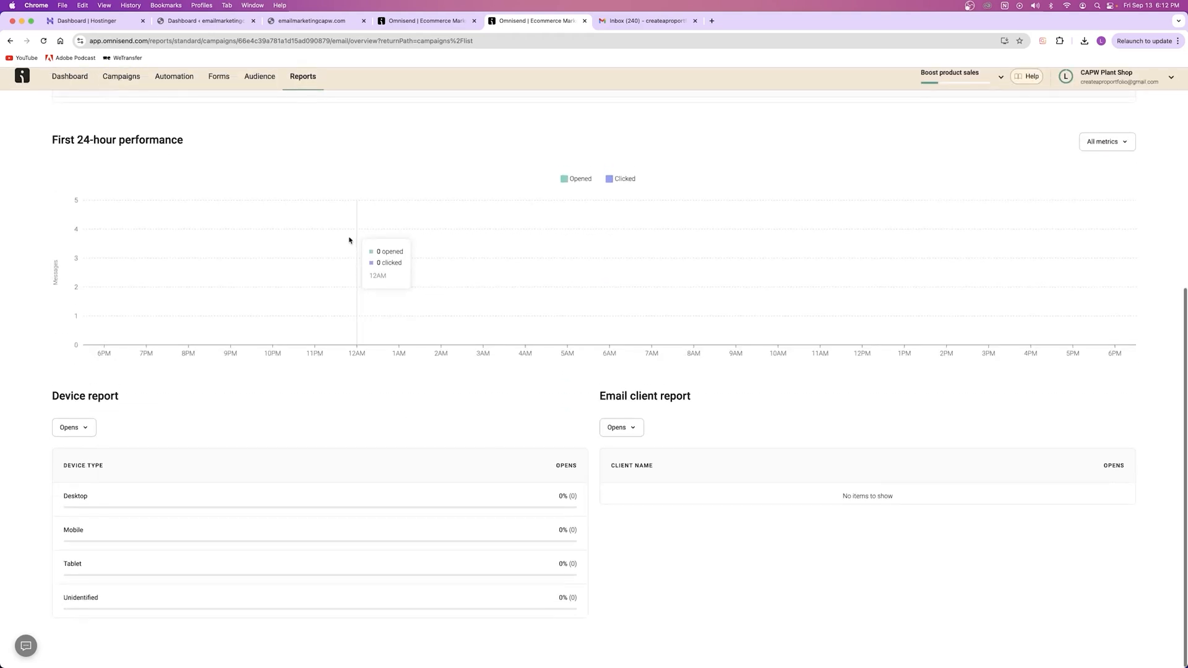
scroll(350, 240, up, 8)
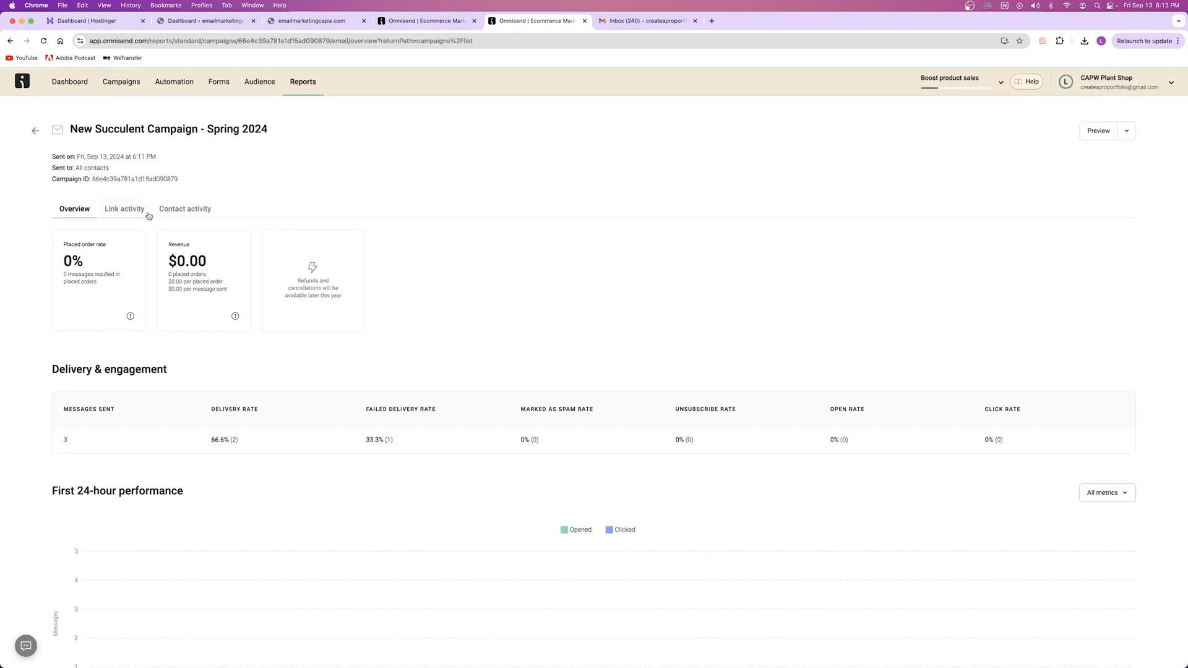
click(585, 21)
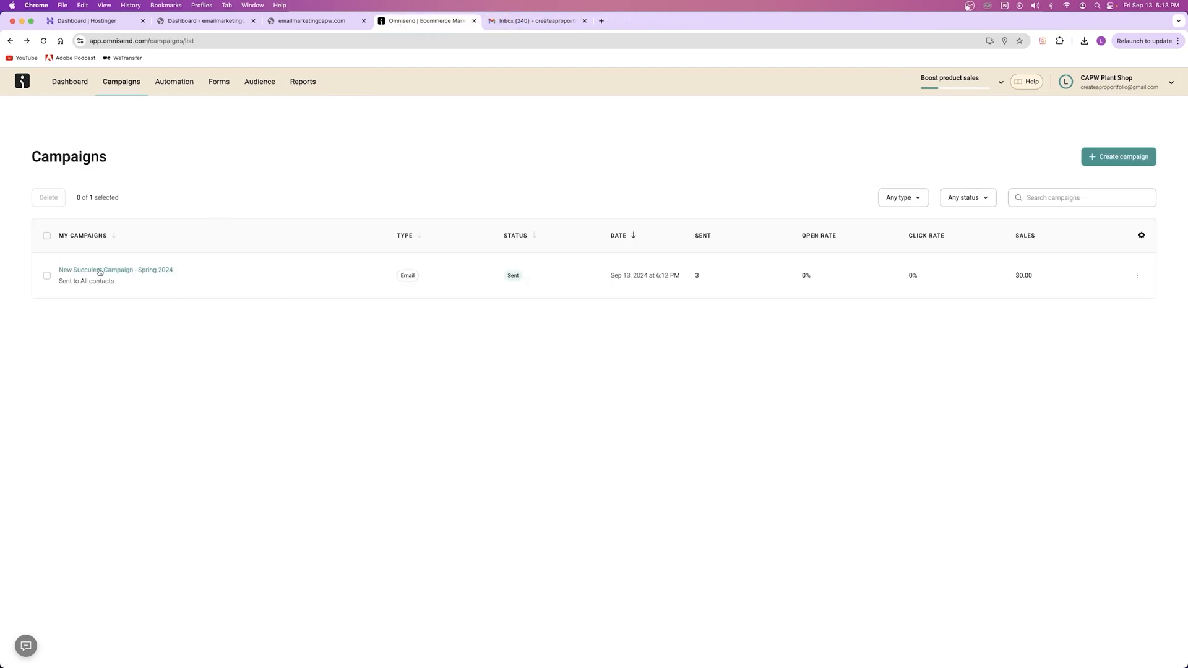
drag(59, 271, 175, 272)
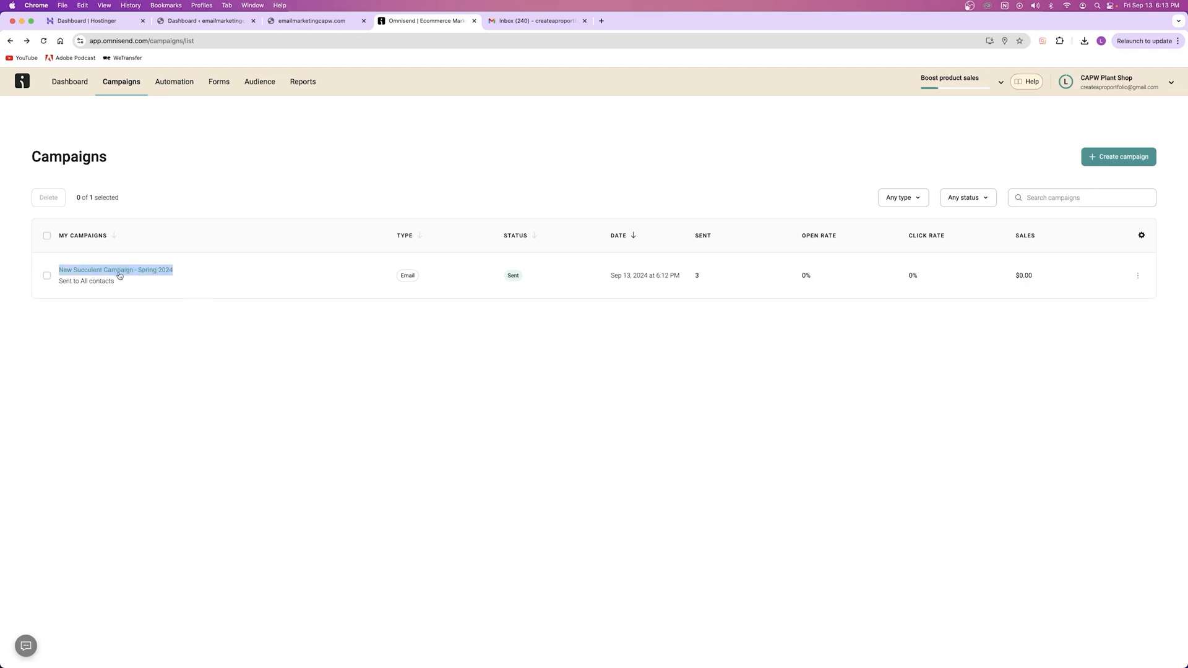
click(185, 276)
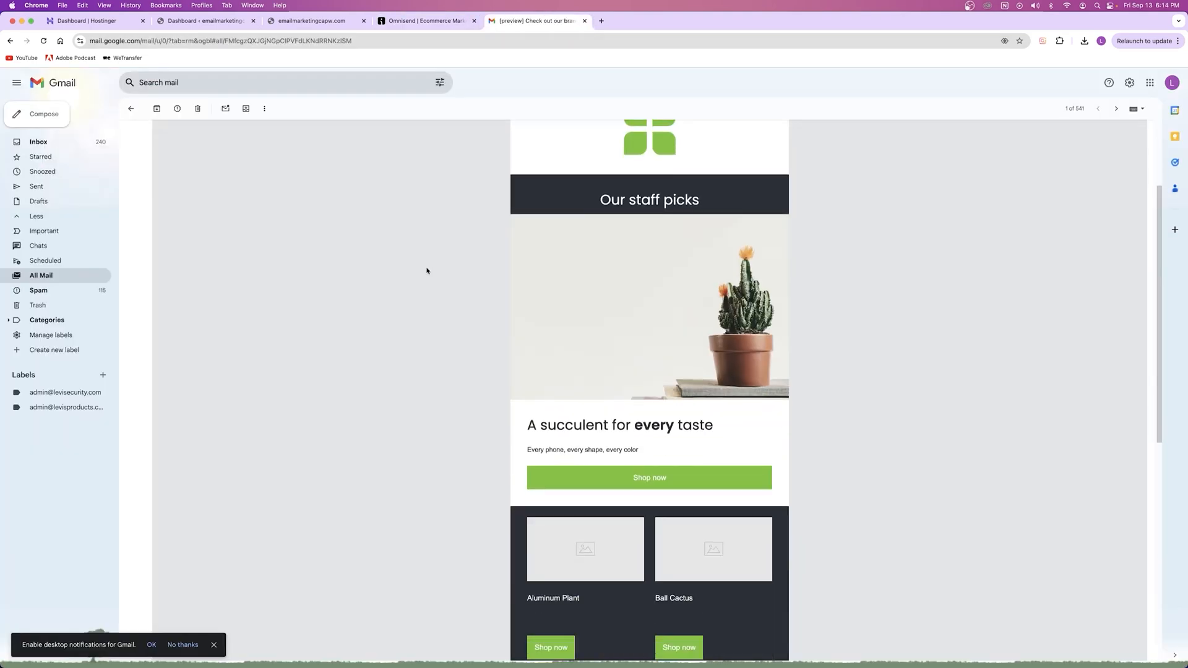
Step: Look through the succulents test email in Gmail and open the Aluminum Plant product page from it
scroll(440, 266, down, 7)
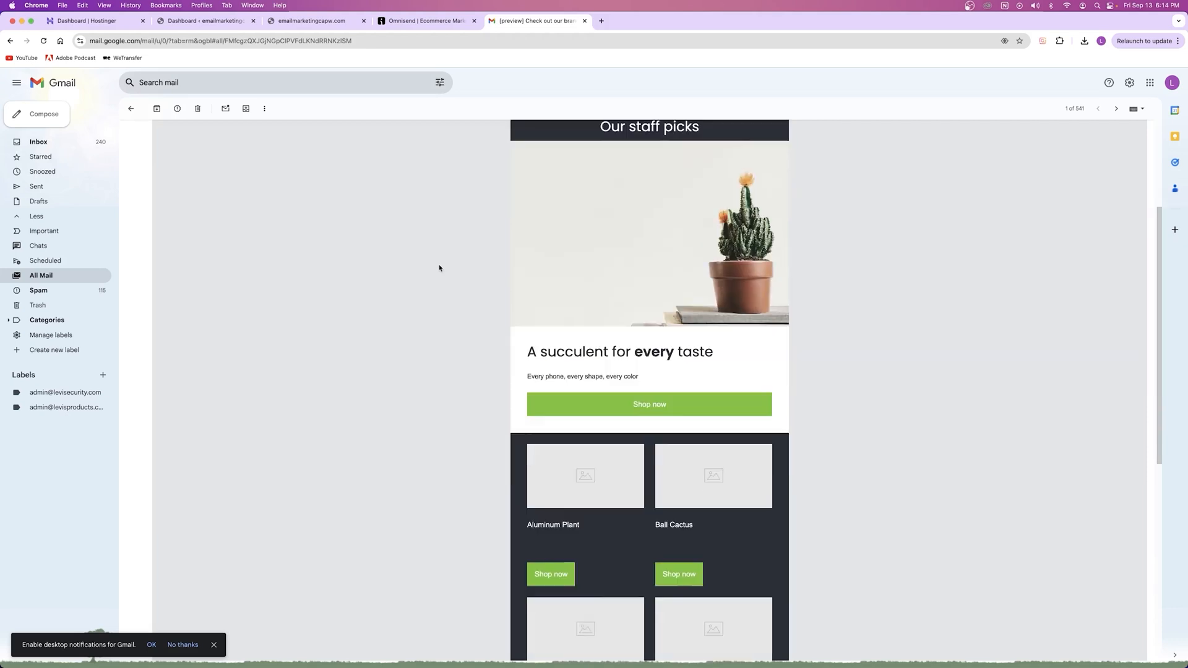
scroll(438, 264, up, 5)
click(554, 508)
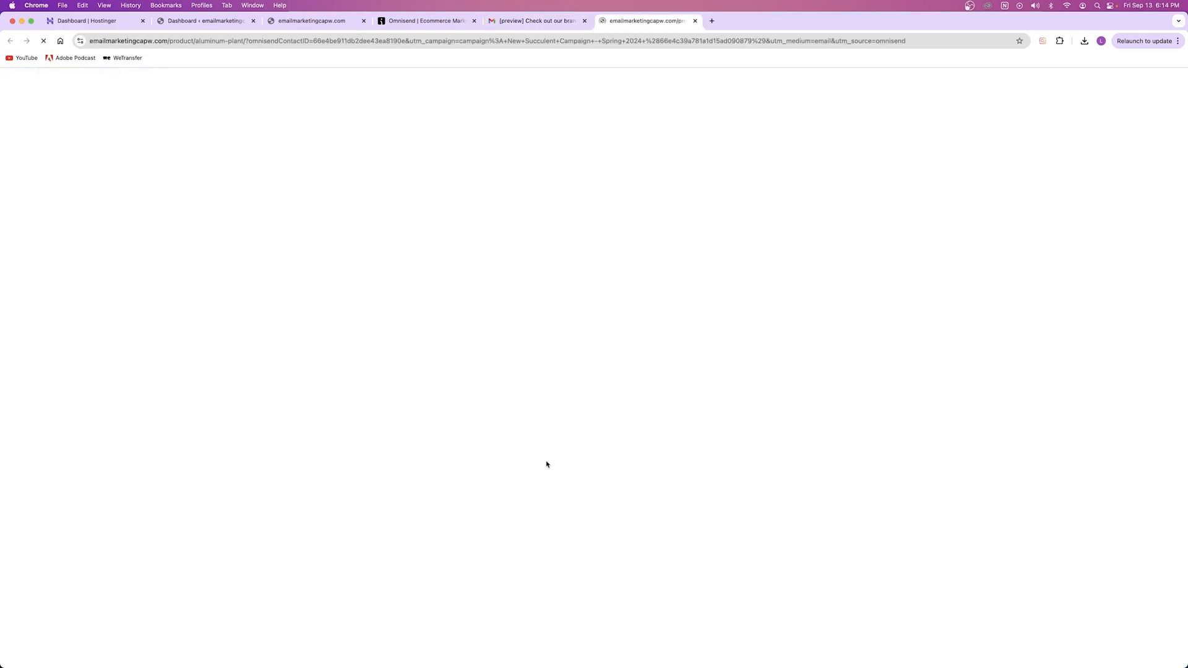
Step: Compare the Aluminum Plant product page with its product block in the succulents test email, and close the product page
drag(614, 211, 769, 340)
key(ctrl+shift+Tab)
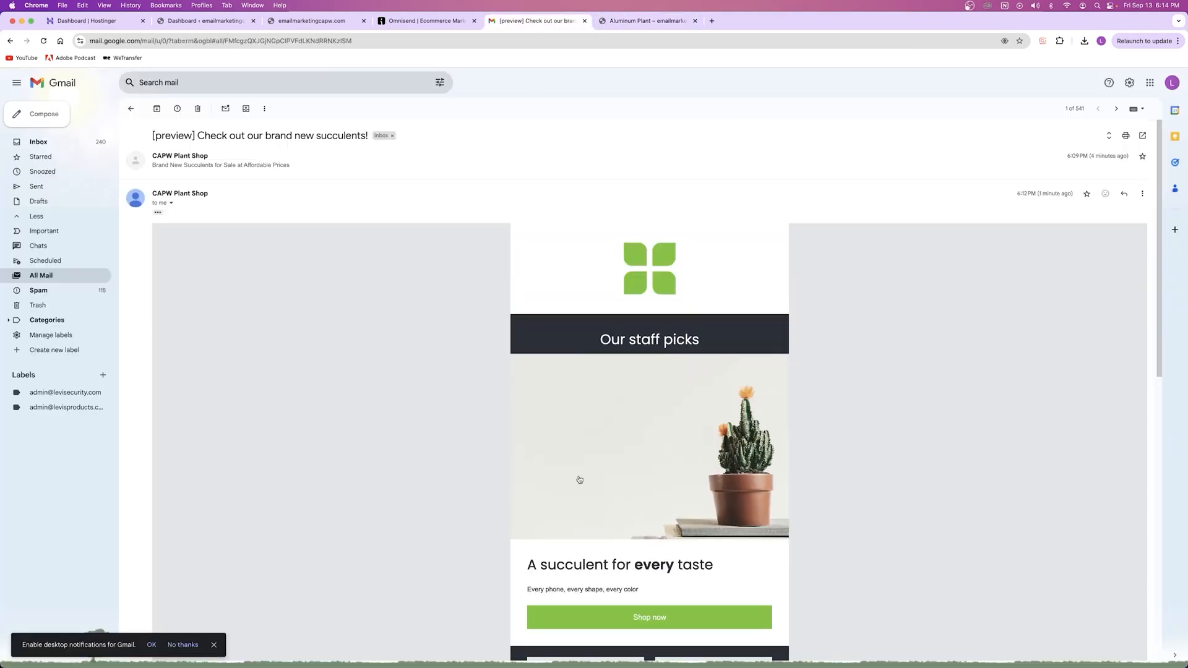
scroll(584, 496, down, 5)
drag(578, 437, 520, 510)
click(591, 458)
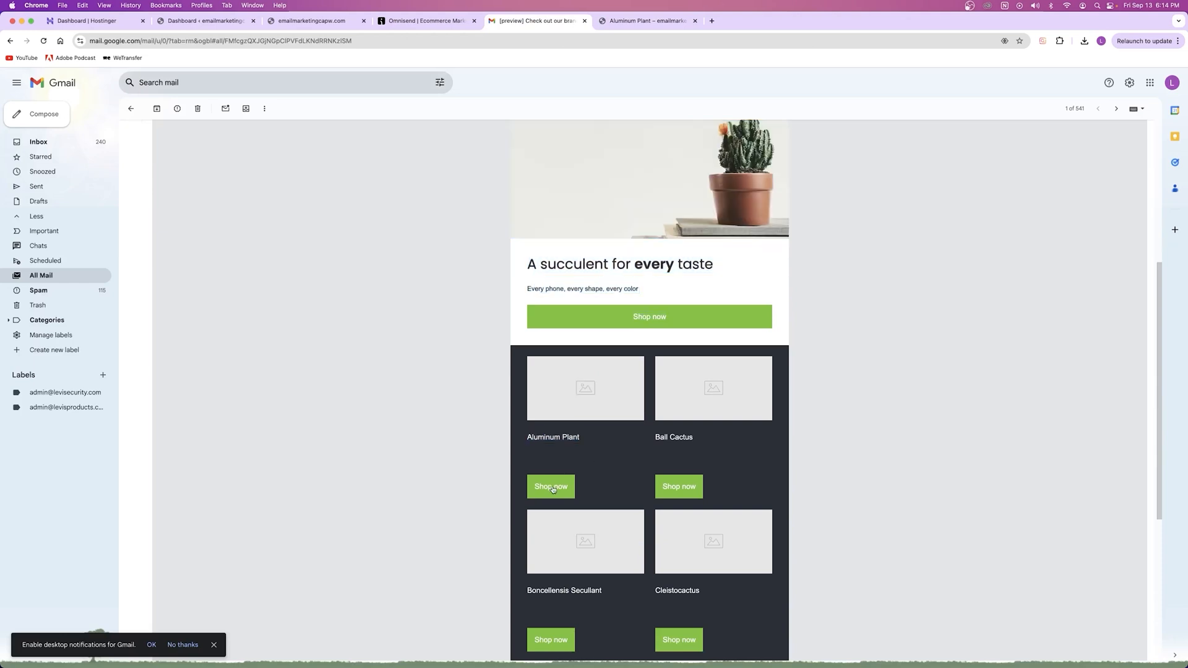
click(647, 20)
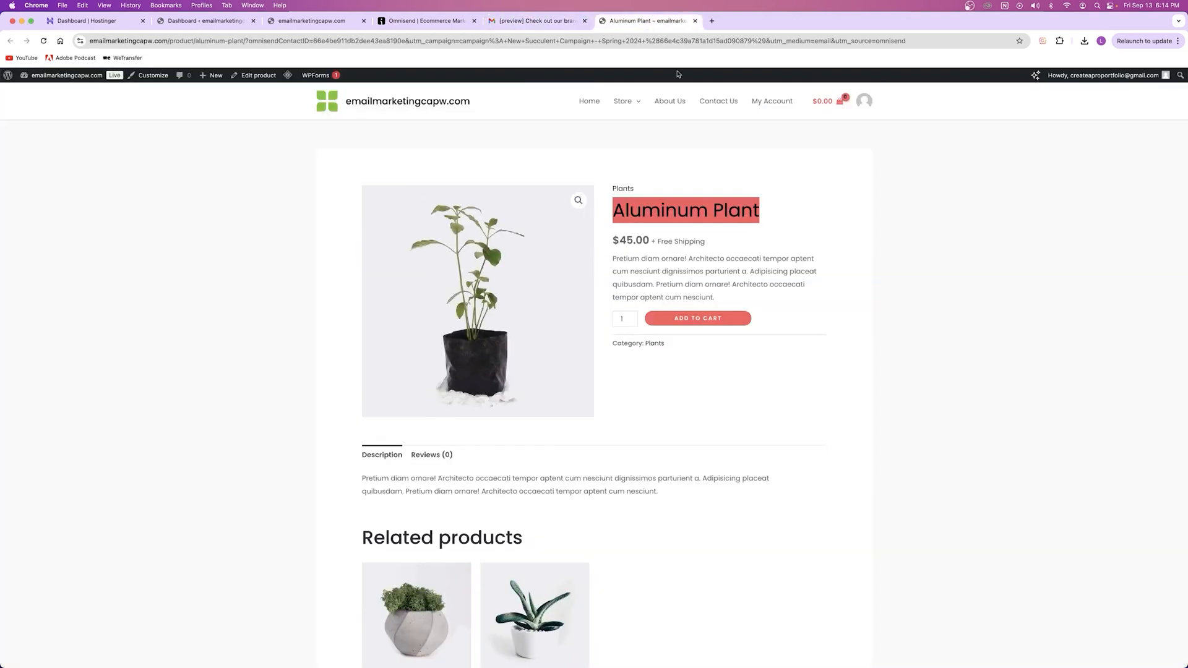
key(super+w)
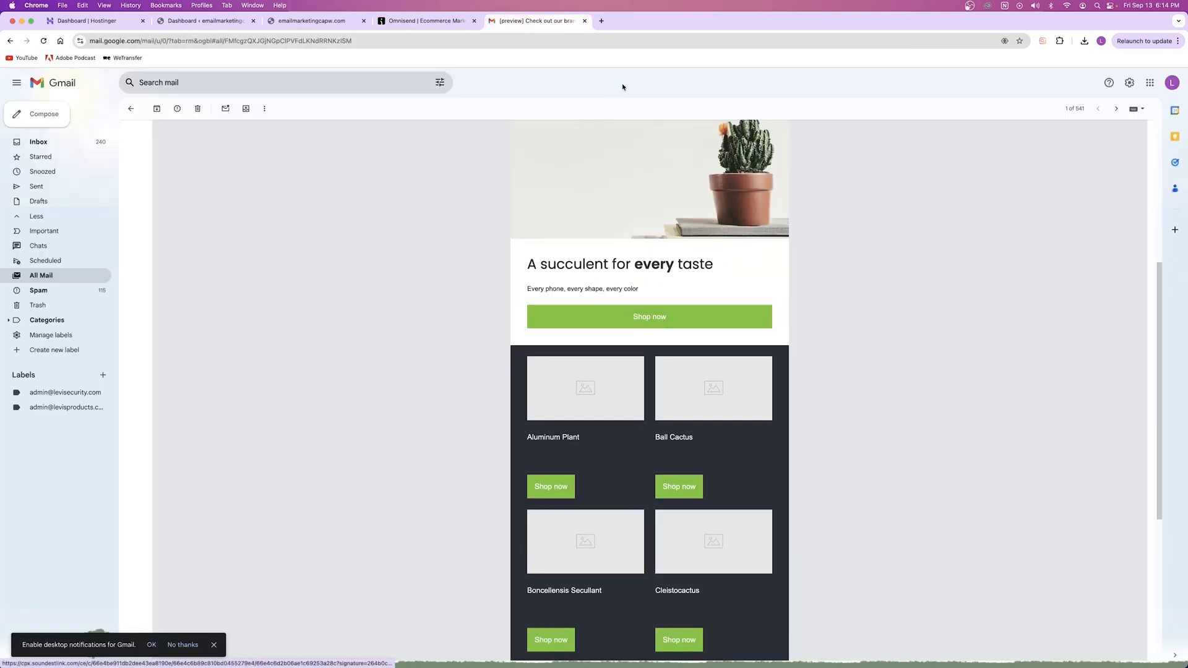
Step: Examine the footer of the succulents test email, highlighting its shop name, address and subscription notice
scroll(625, 403, down, 5)
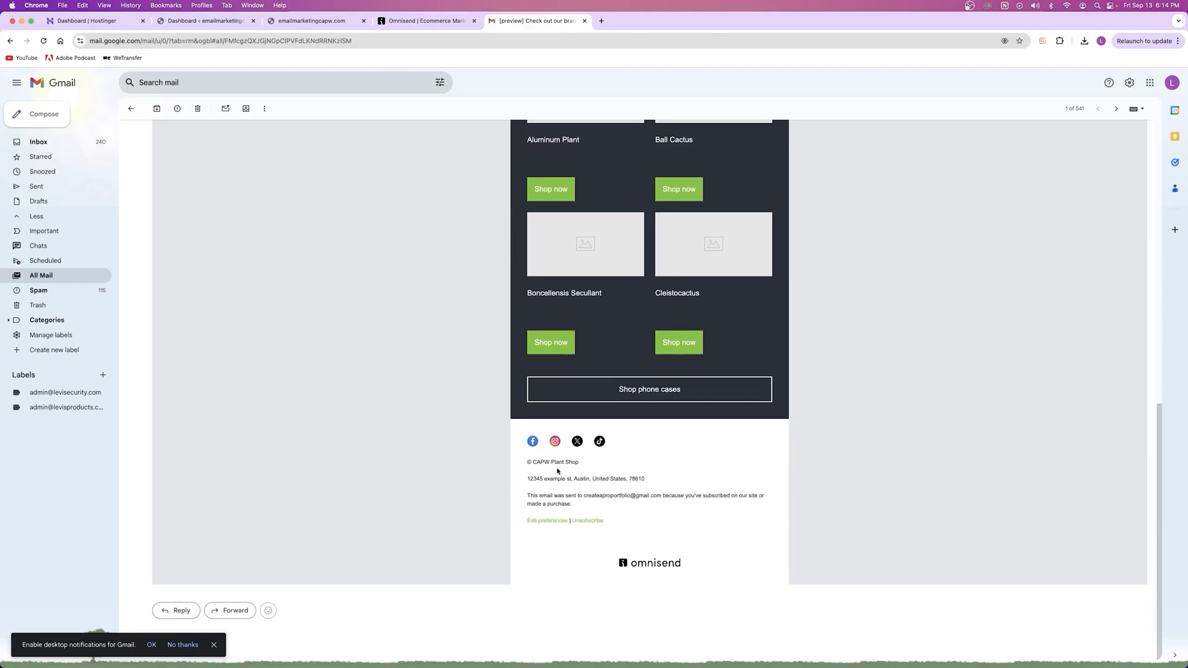
drag(525, 464, 727, 505)
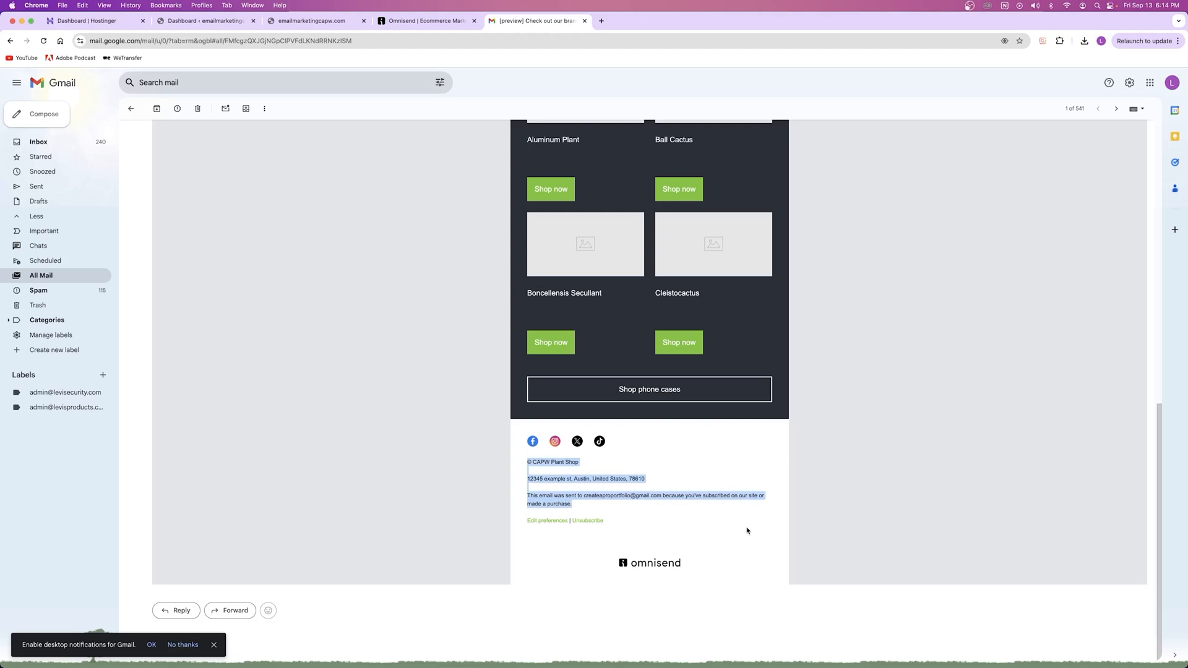
Step: Review the preview email's footer with the company details and subscription links, and return to the Gmail inbox
click(567, 472)
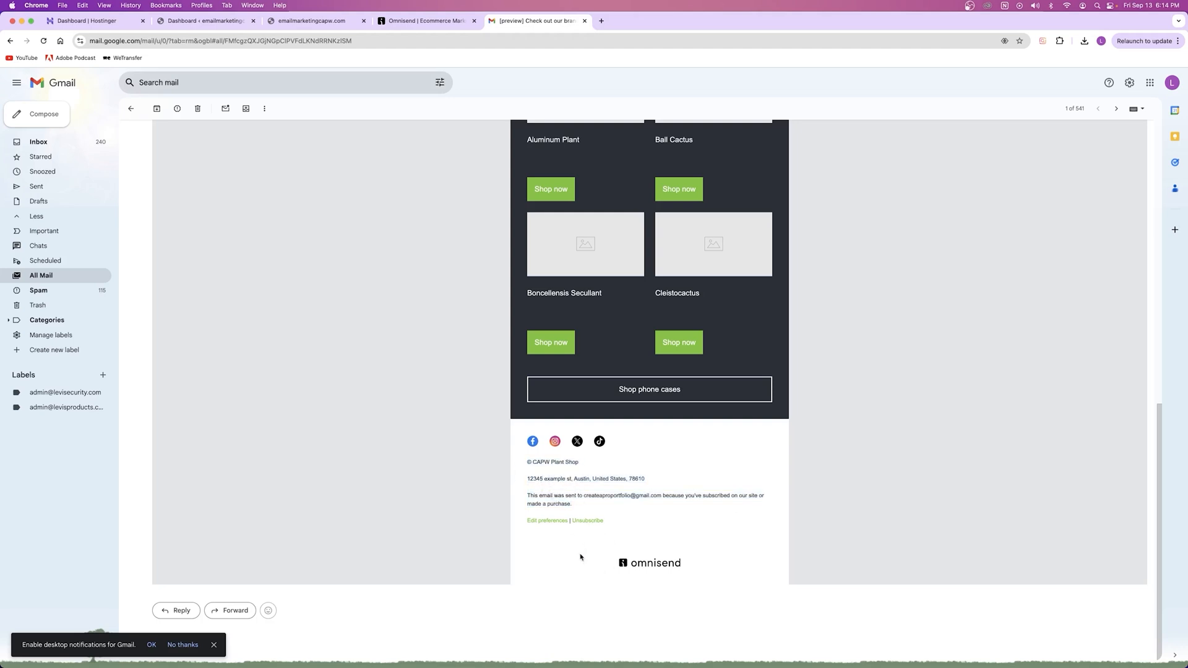
click(429, 25)
click(531, 22)
drag(564, 456, 674, 506)
click(745, 582)
click(56, 142)
Step: Switch to Omnisend, refresh the campaigns list and check the open rate of New Succulent Campaign - Spring 2024 against the inbox
click(427, 21)
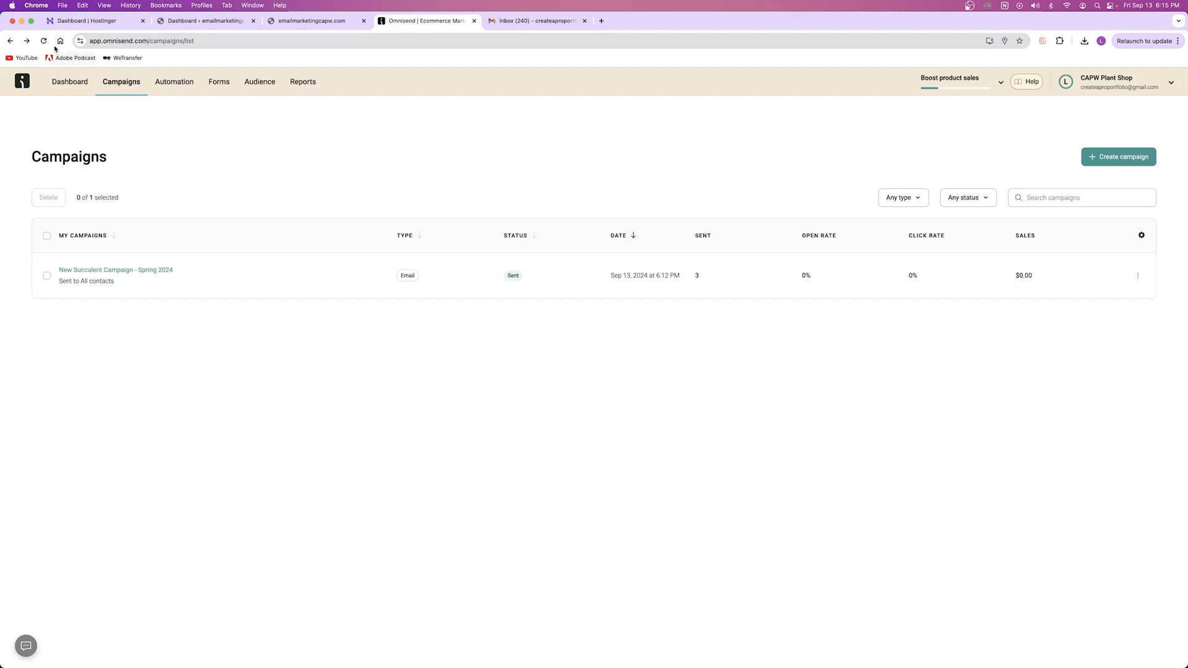
click(60, 42)
click(10, 40)
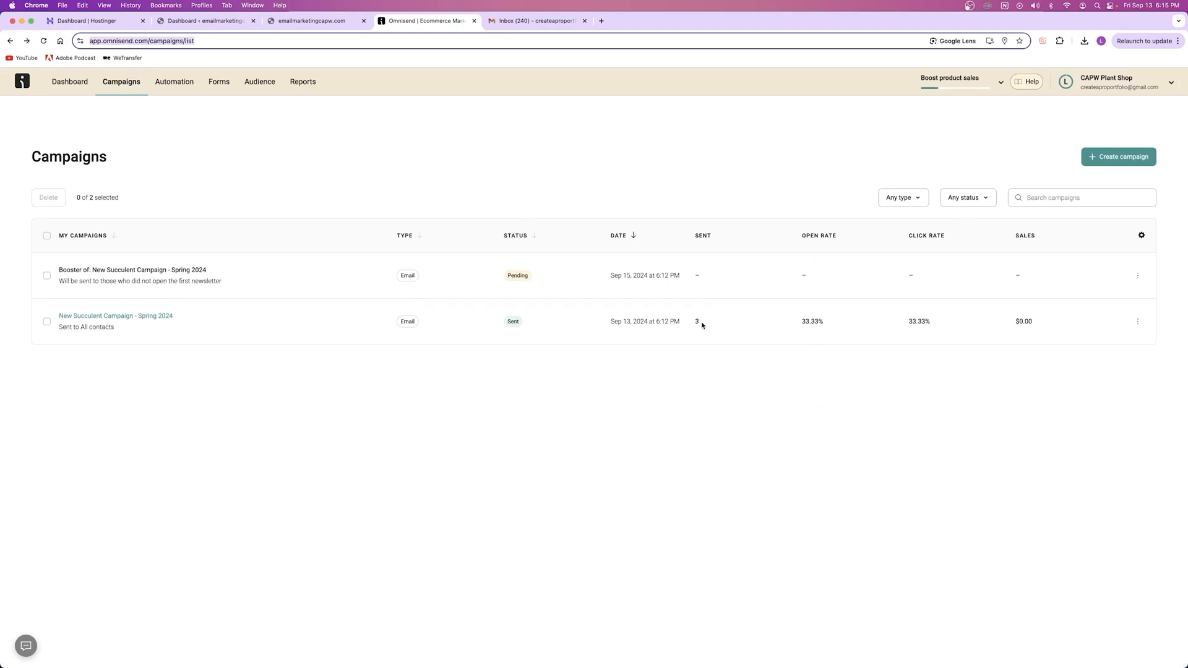
click(526, 26)
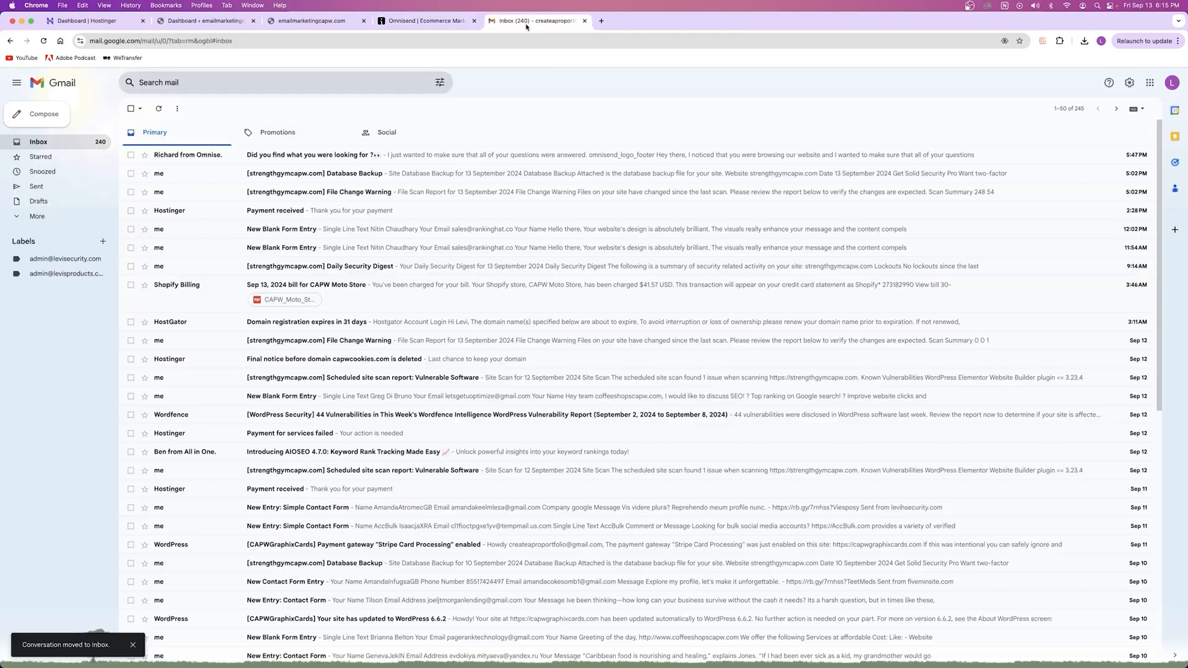
click(458, 21)
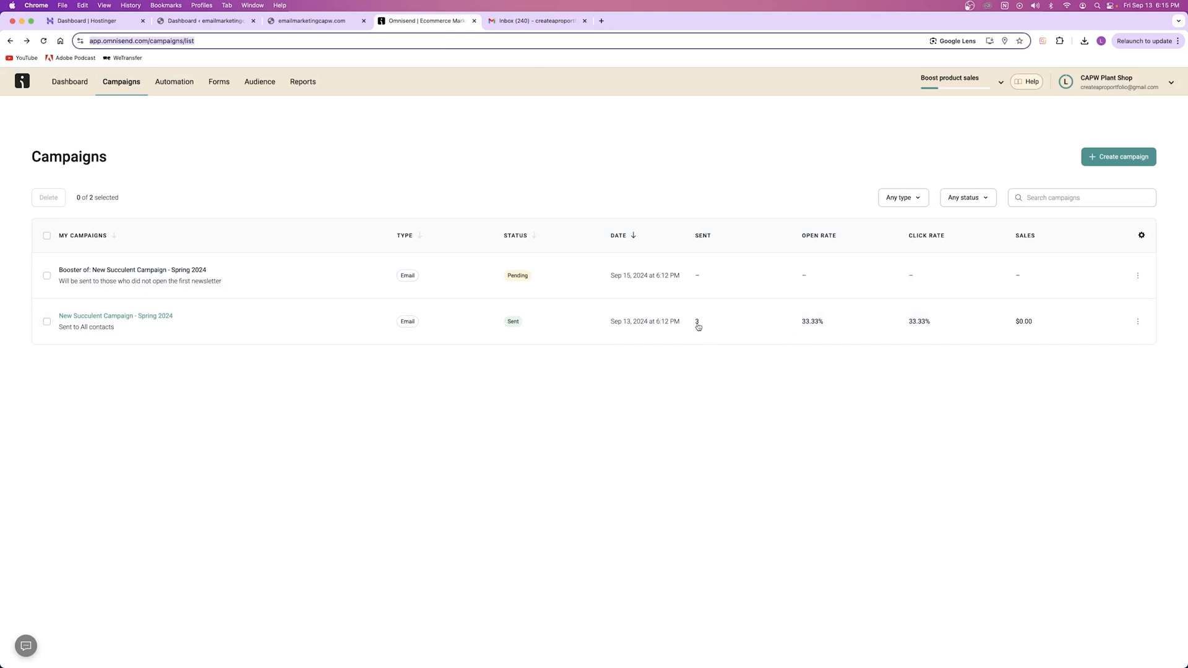
drag(800, 321, 839, 324)
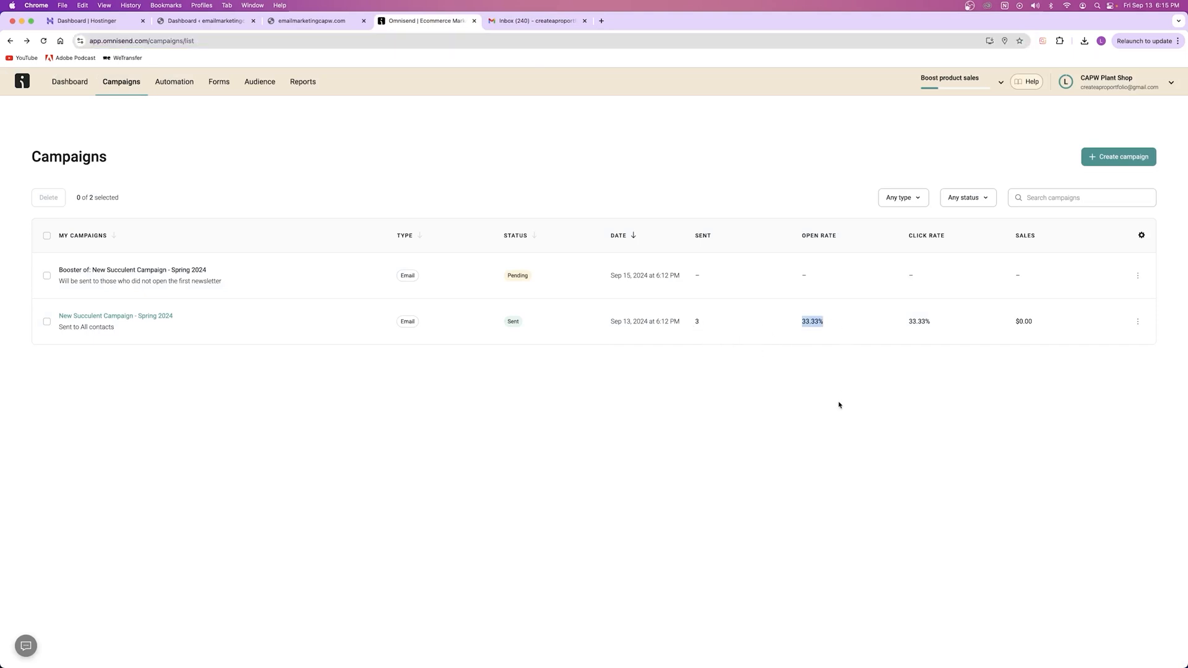
click(815, 330)
drag(801, 322, 857, 321)
click(532, 21)
key(ctrl+shift+Tab)
Step: Examine the audience's contact list with its subscription statuses, and look at the audience segments
click(260, 82)
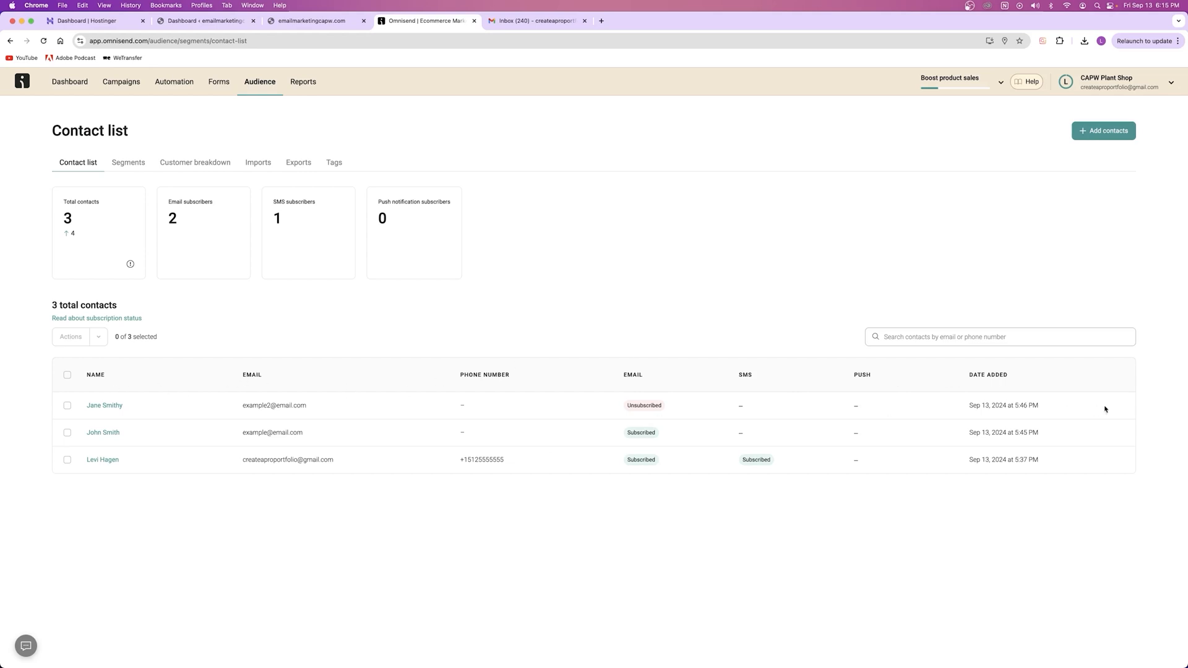
click(106, 318)
click(273, 467)
click(131, 164)
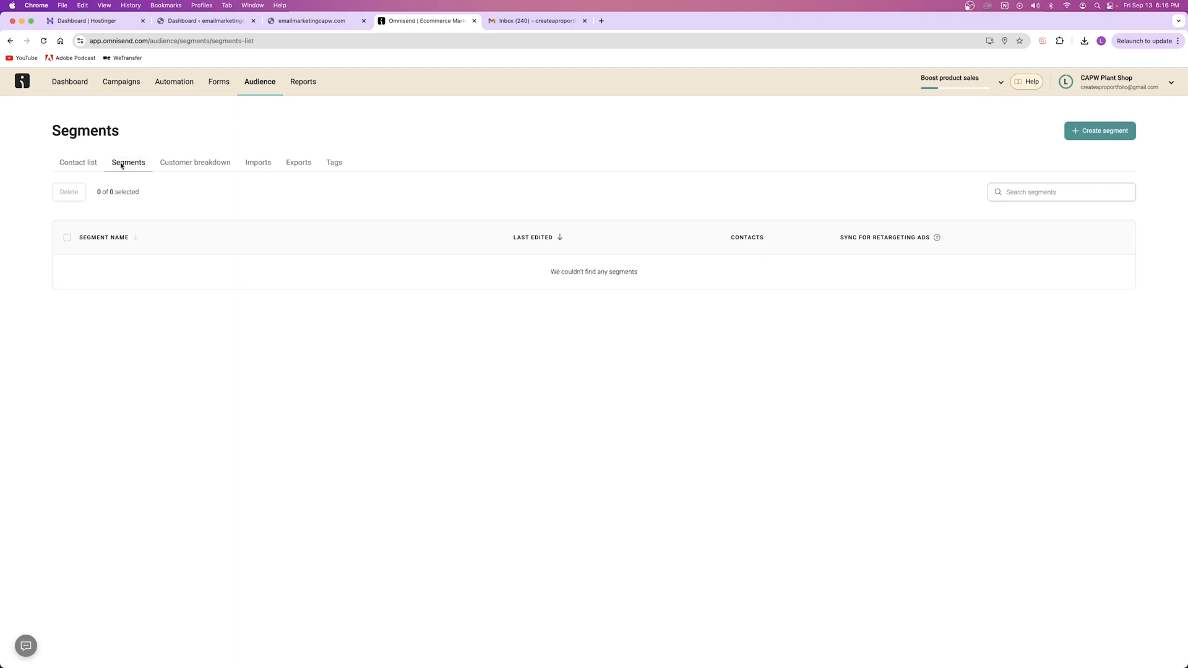
click(73, 163)
Step: Start setting up the pre-built Abandoned Cart workflow from the automation section and read its first setup page
click(123, 83)
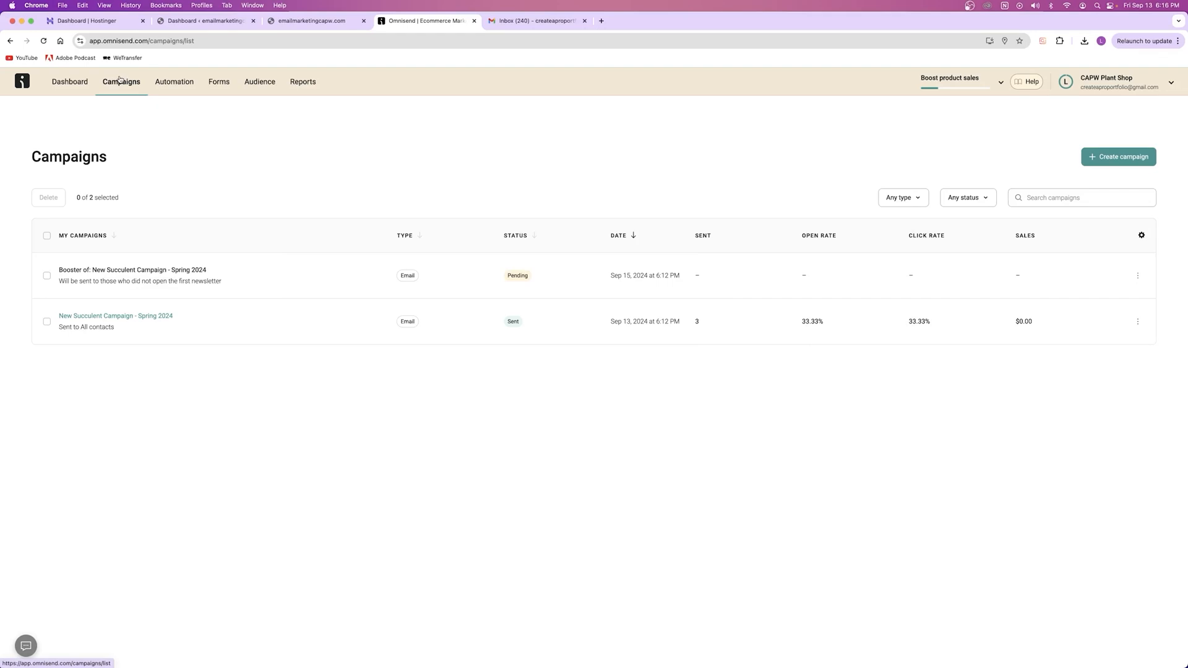
click(162, 79)
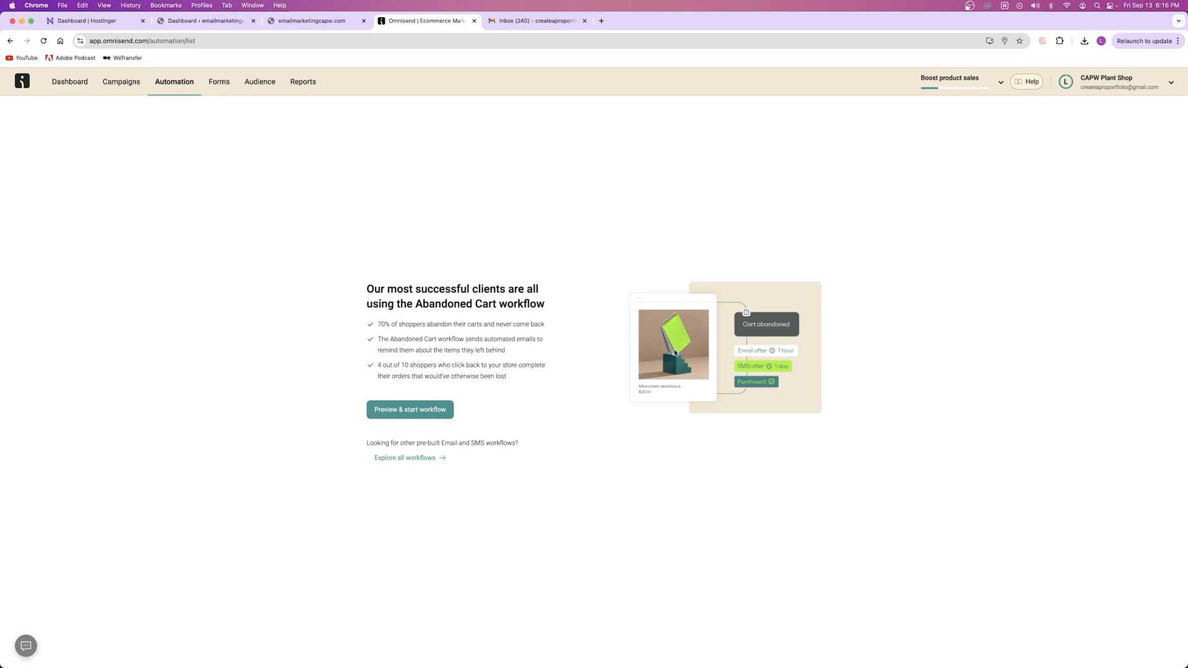
click(415, 412)
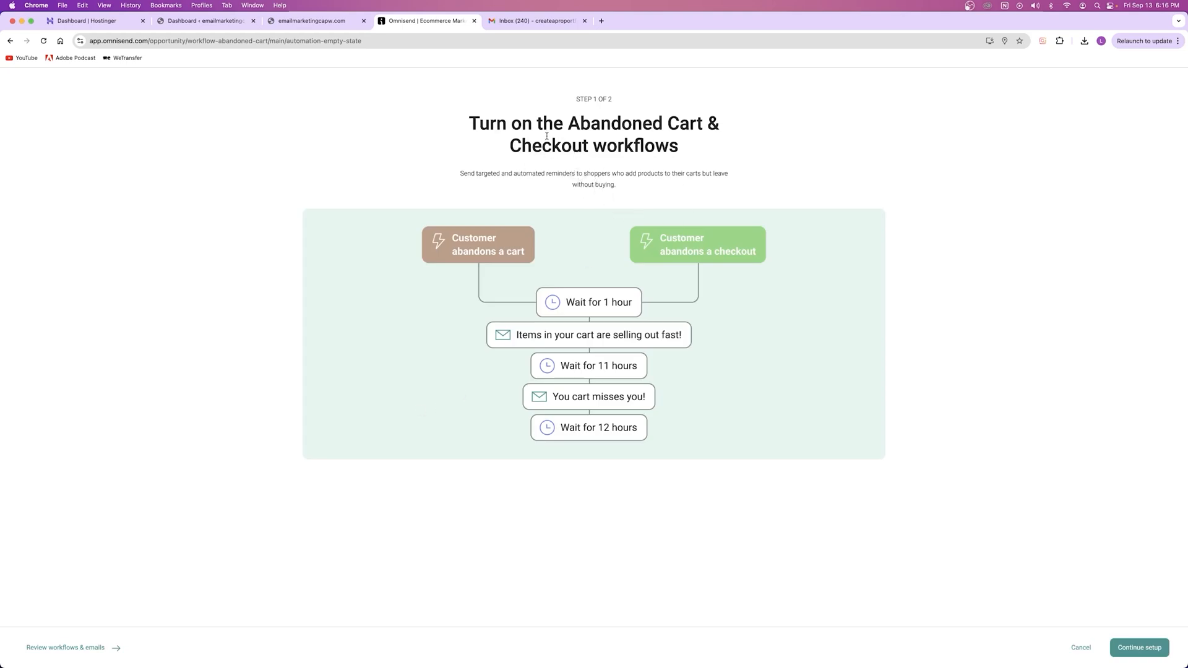
drag(471, 119, 745, 143)
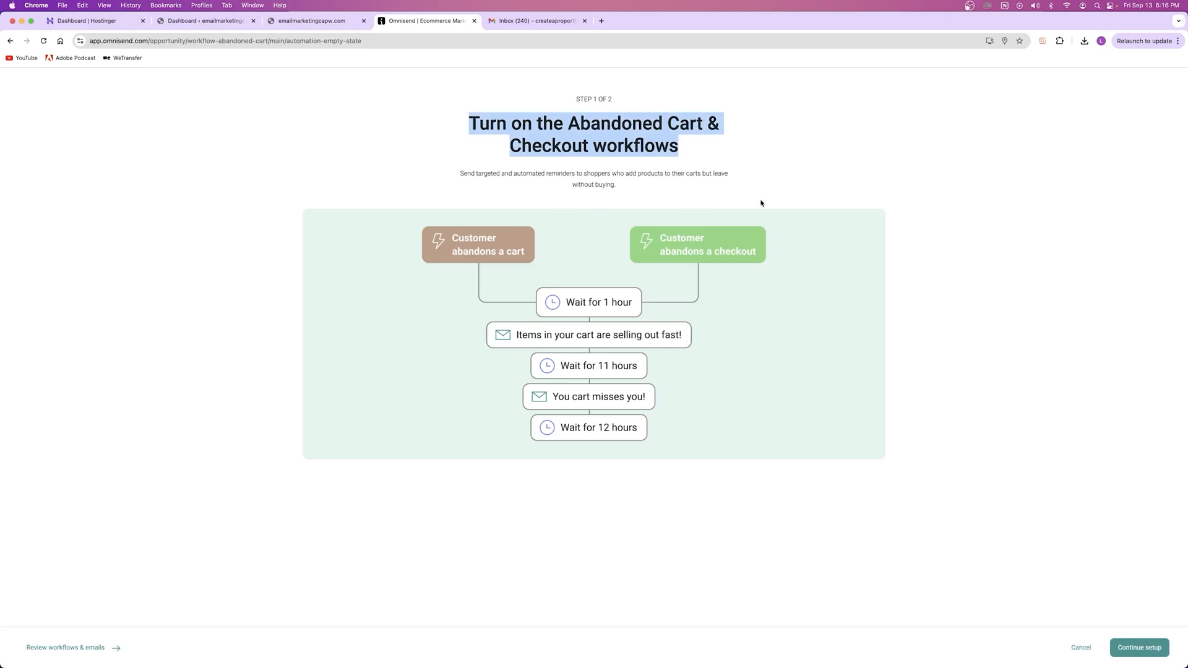
click(625, 126)
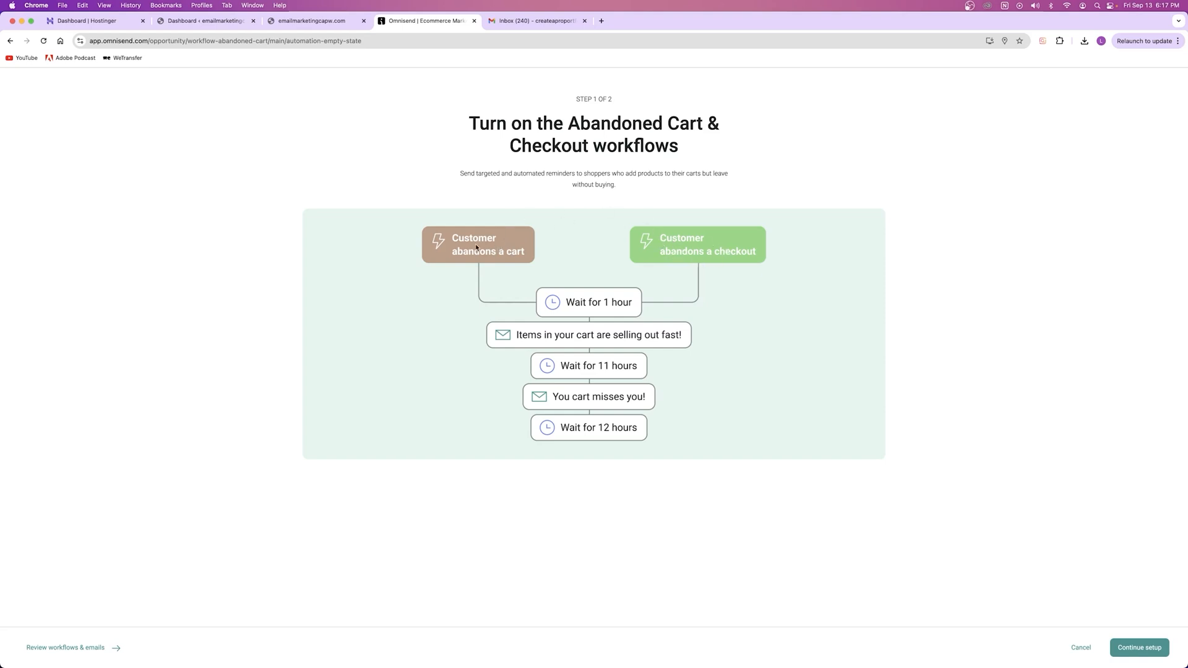
Step: Add the Cleistocactus to the cart in the plant store, proceed to checkout, and close the page without ordering
click(311, 20)
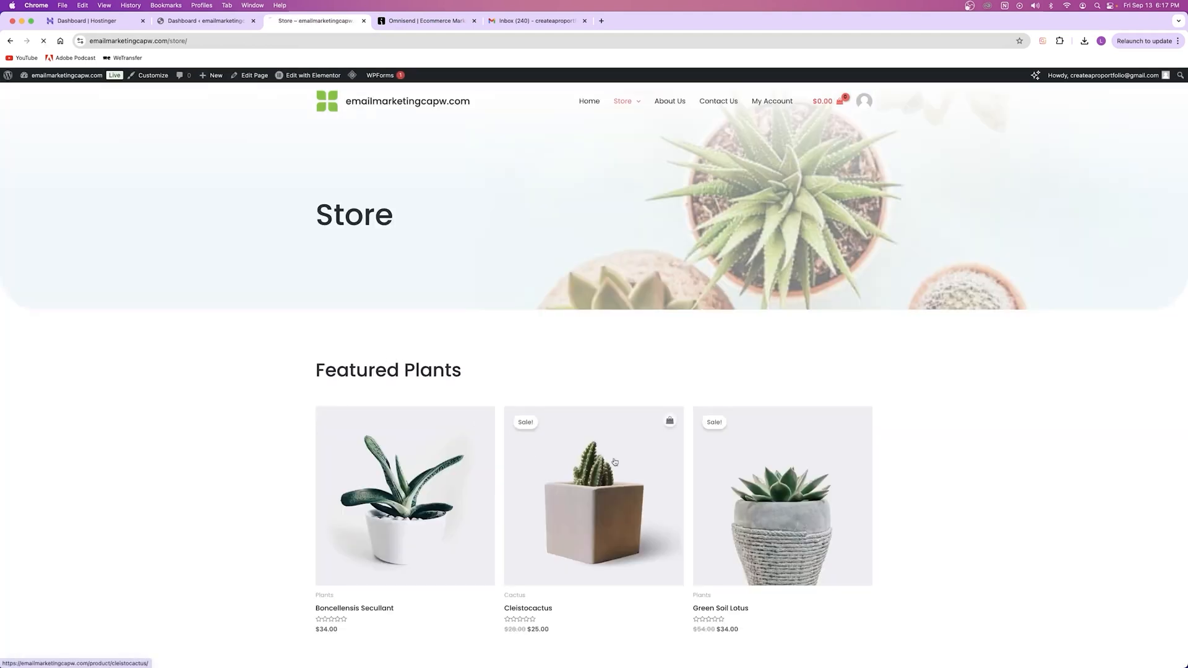
click(614, 461)
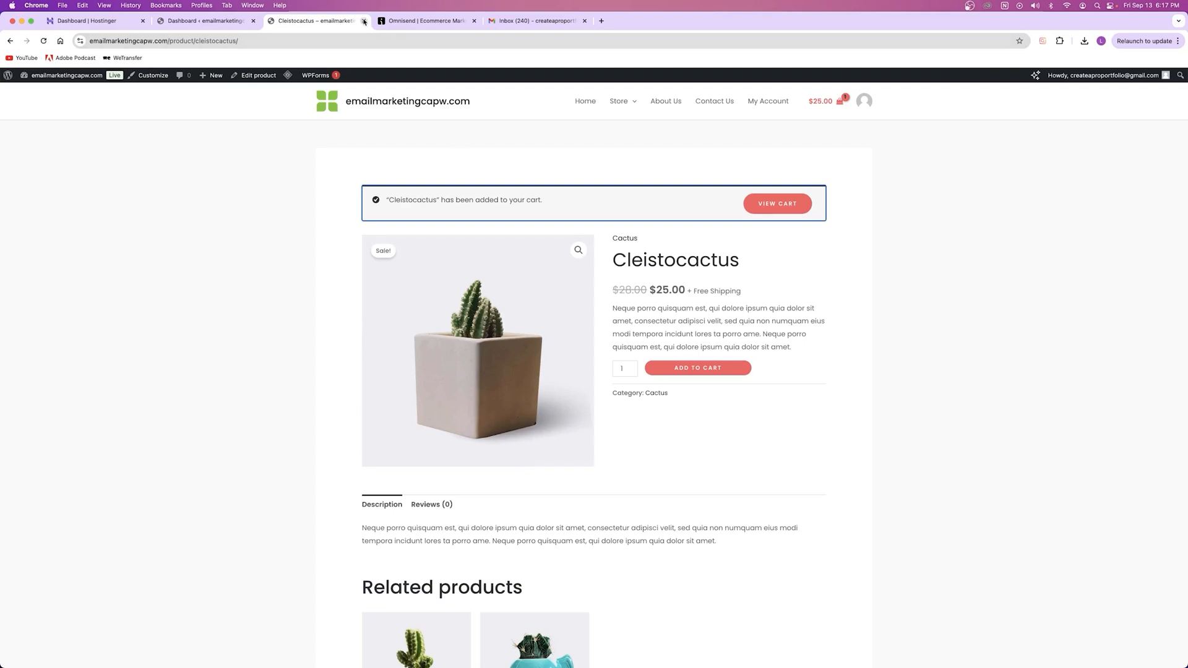
click(823, 101)
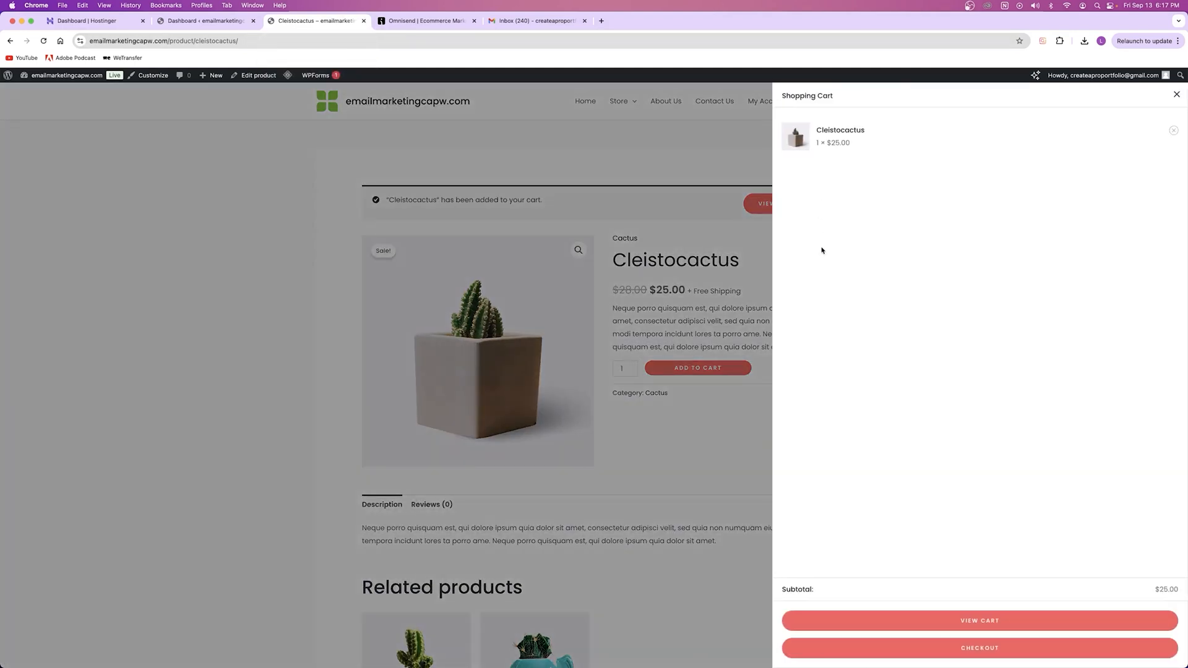
click(1001, 653)
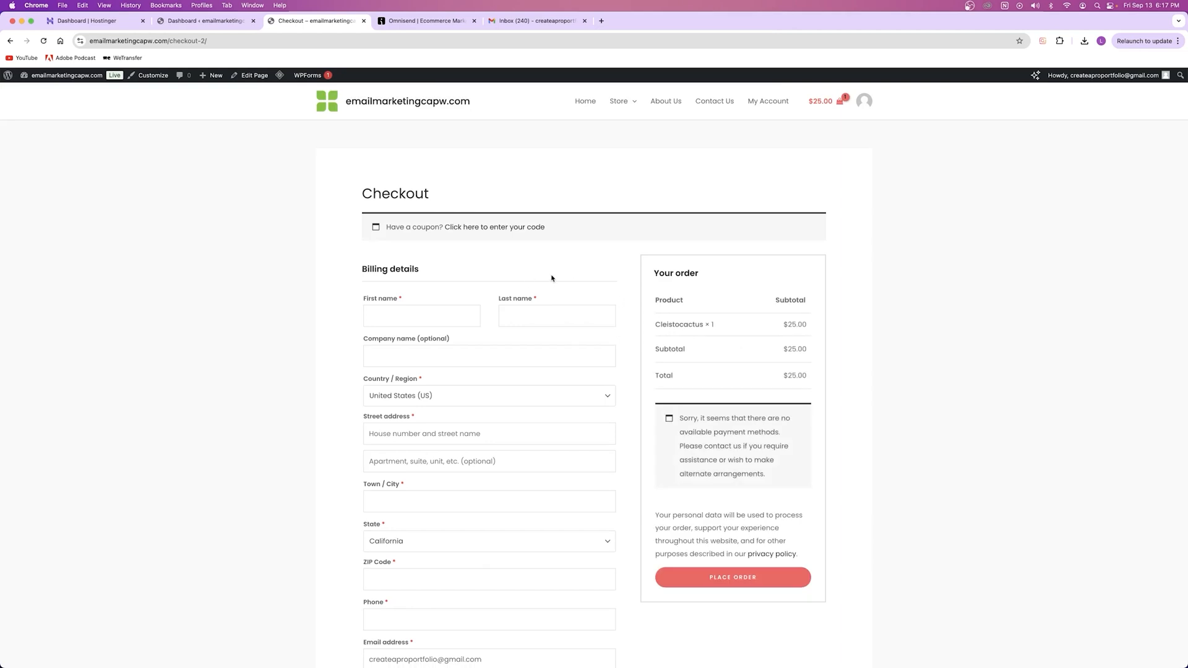
click(364, 20)
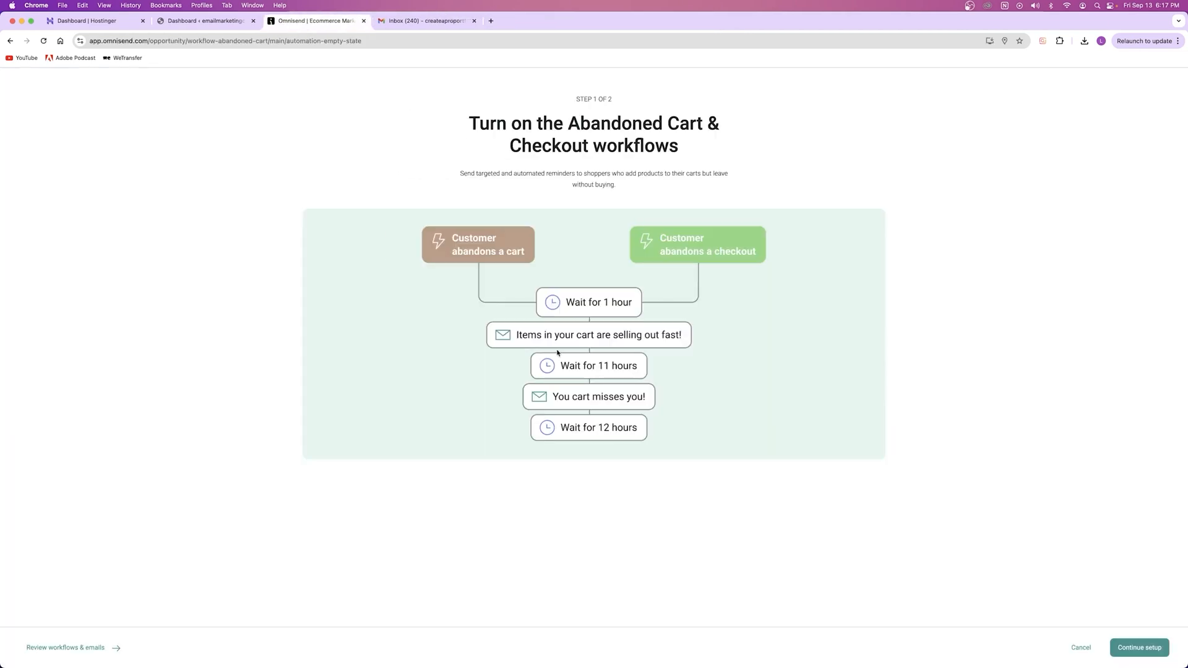
Step: Reopen the live store site in its own browser tab from the WordPress dashboard and compare its cart with the Omnisend workflow timing
click(199, 24)
right_click(64, 75)
click(88, 81)
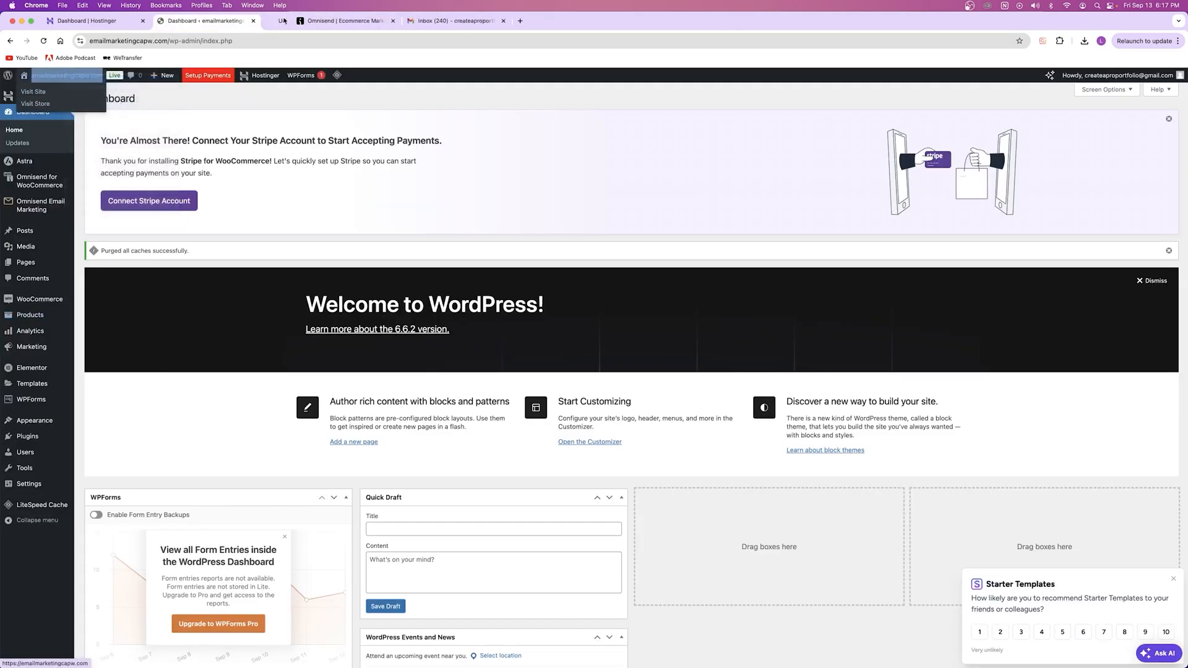
click(286, 23)
click(396, 21)
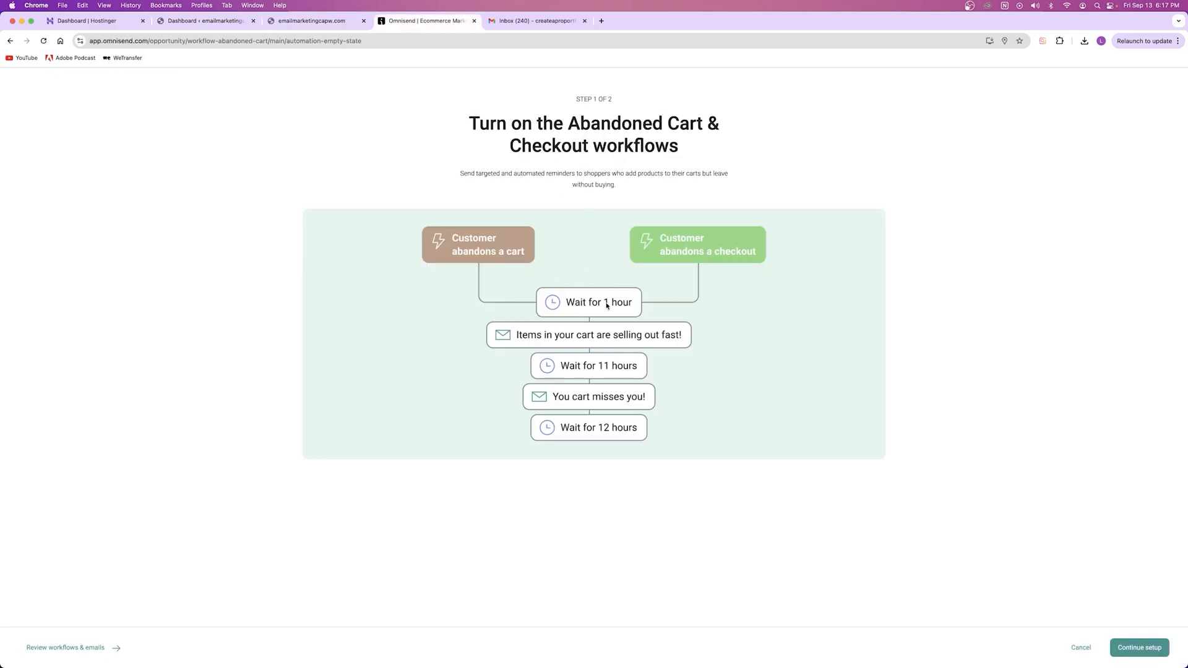
click(301, 25)
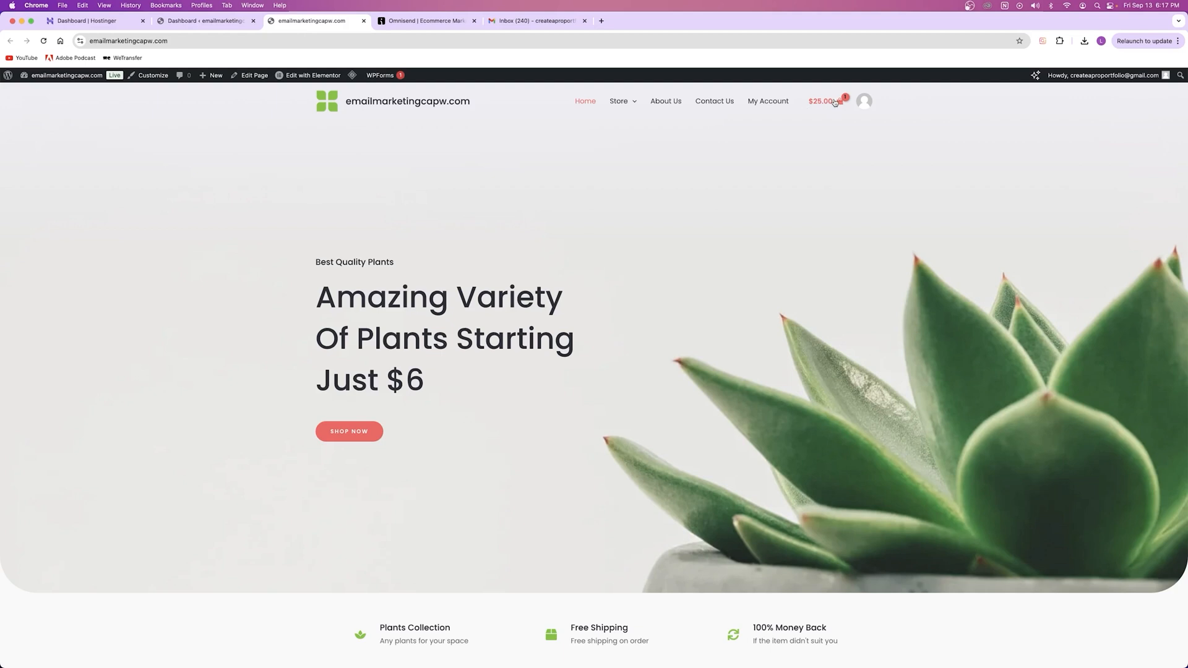
click(427, 21)
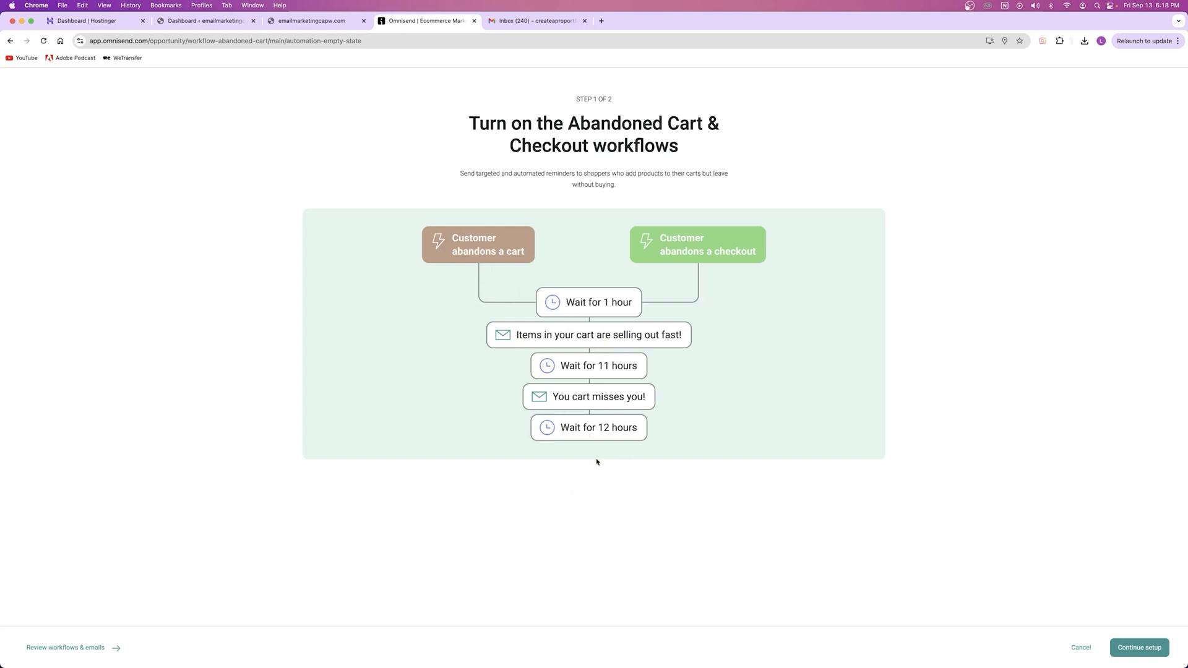
Step: Activate the Abandoned Cart & Checkout workflows using only emails, without the SMS channel
drag(461, 123, 768, 160)
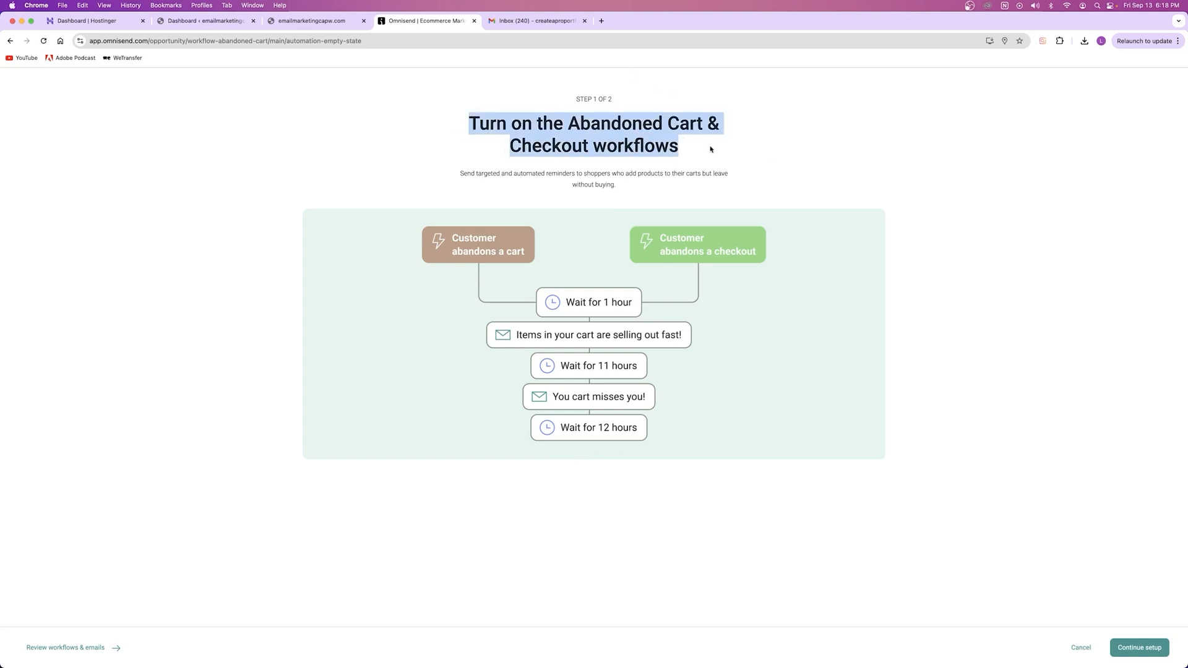
click(593, 140)
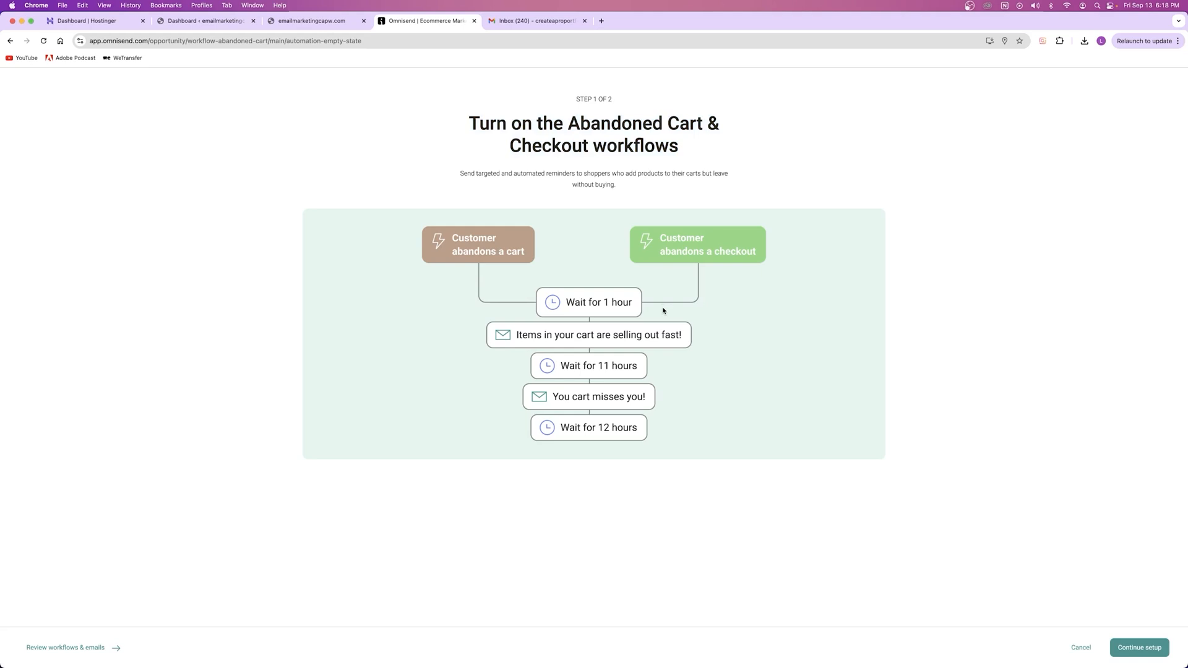
click(1136, 647)
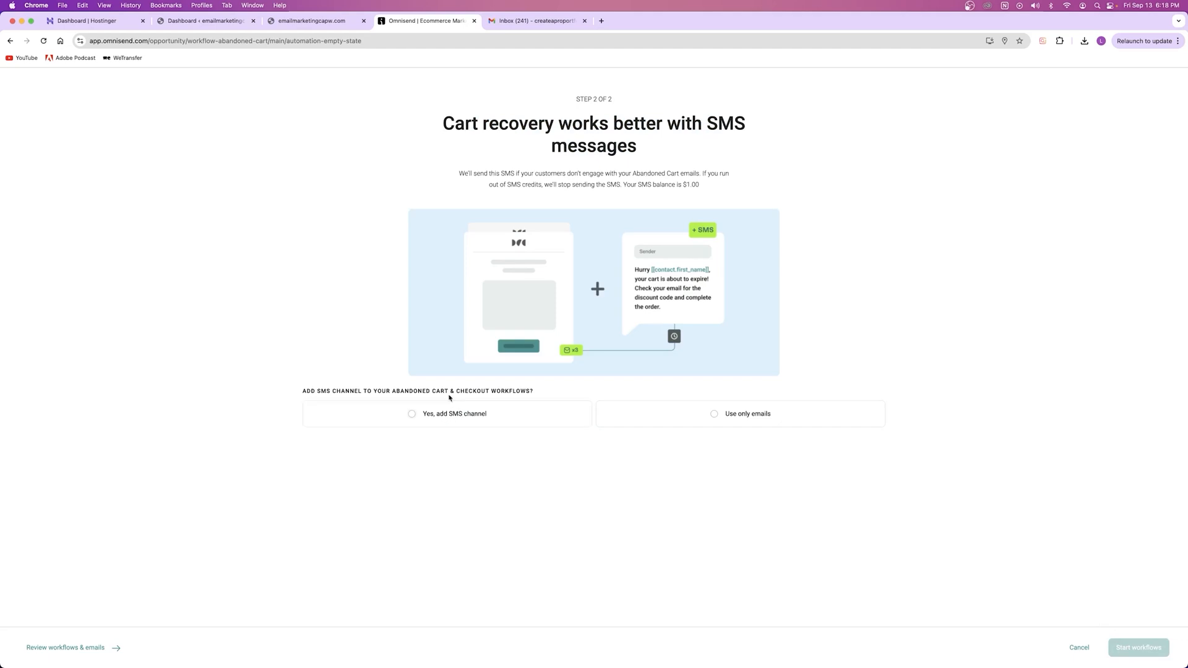
click(725, 417)
click(1139, 647)
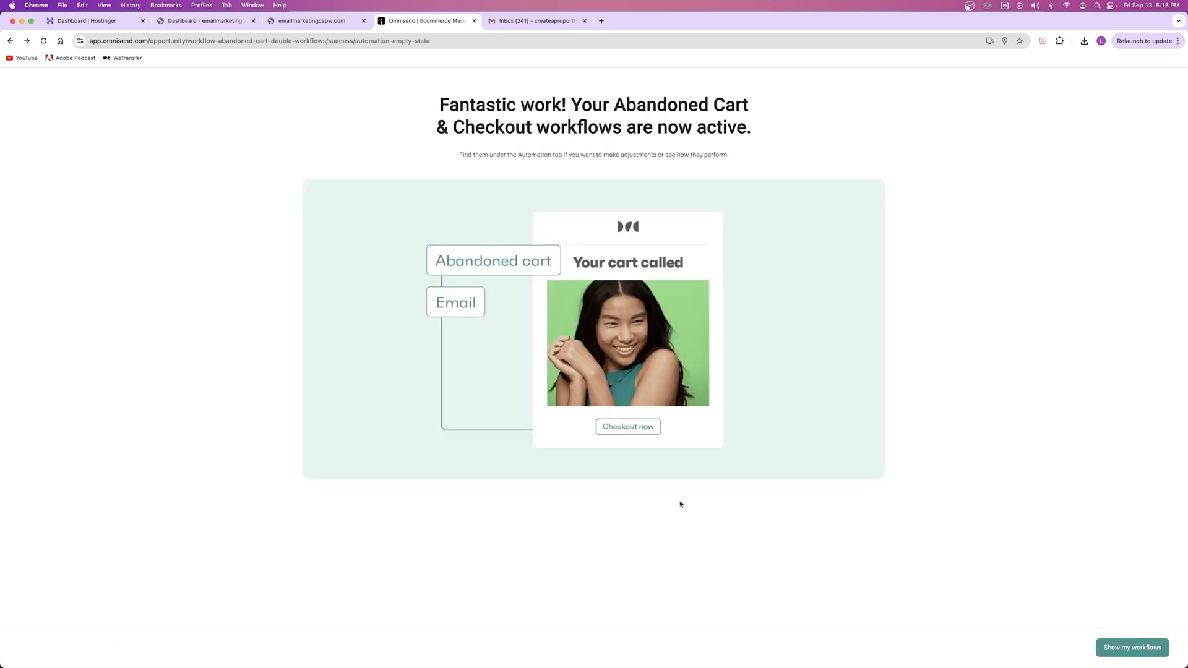
drag(440, 99, 763, 135)
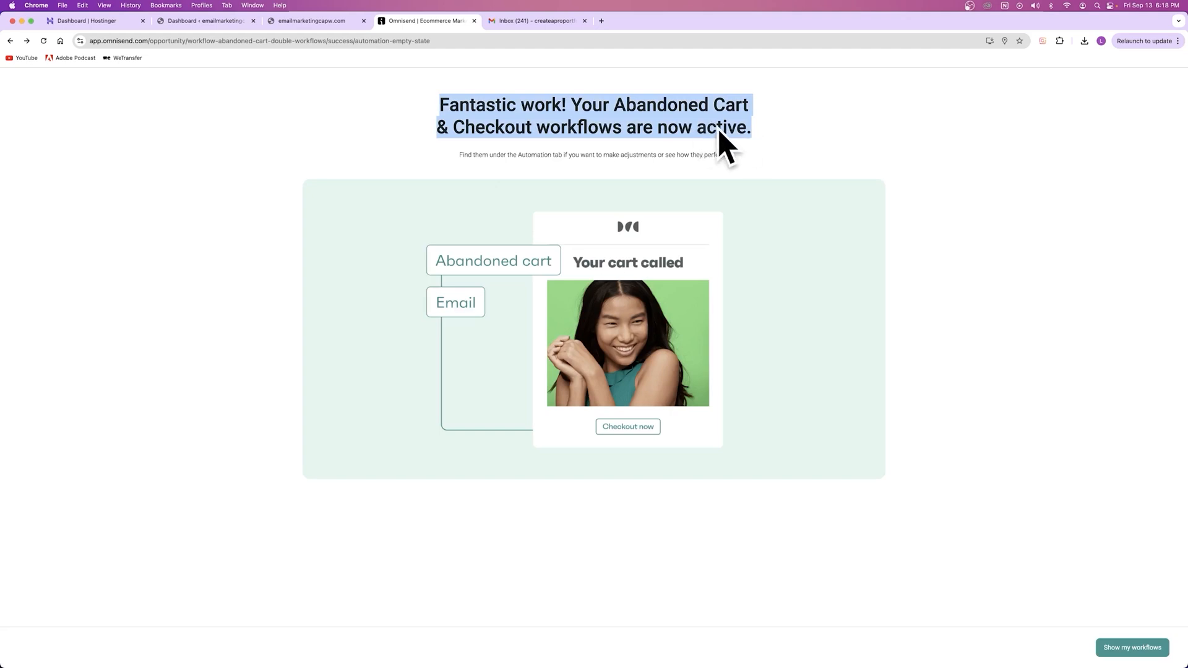
Step: Show the automation workflow list and open the Abandoned Checkout workflow in the editor
click(1132, 648)
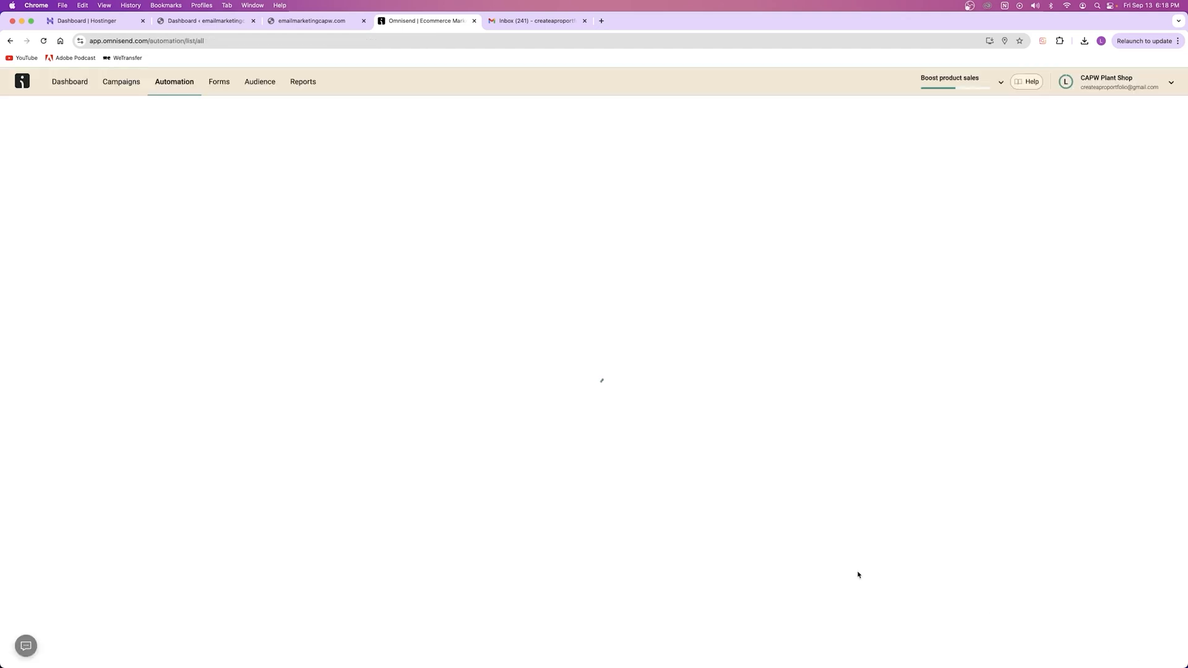
click(173, 78)
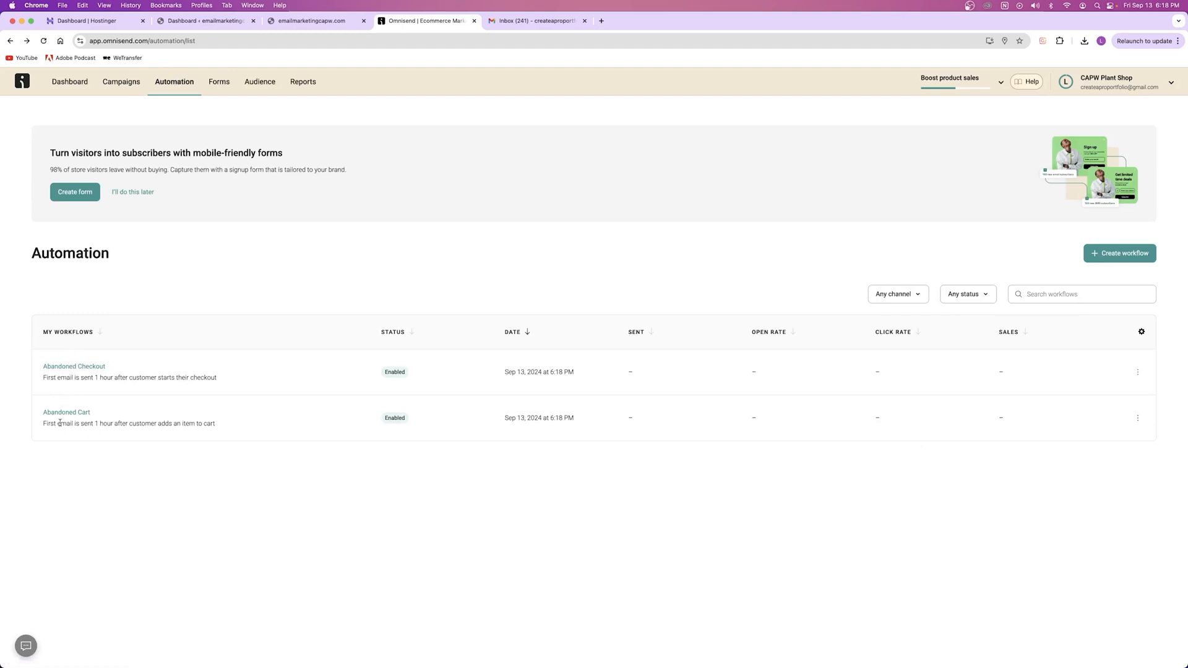
click(87, 367)
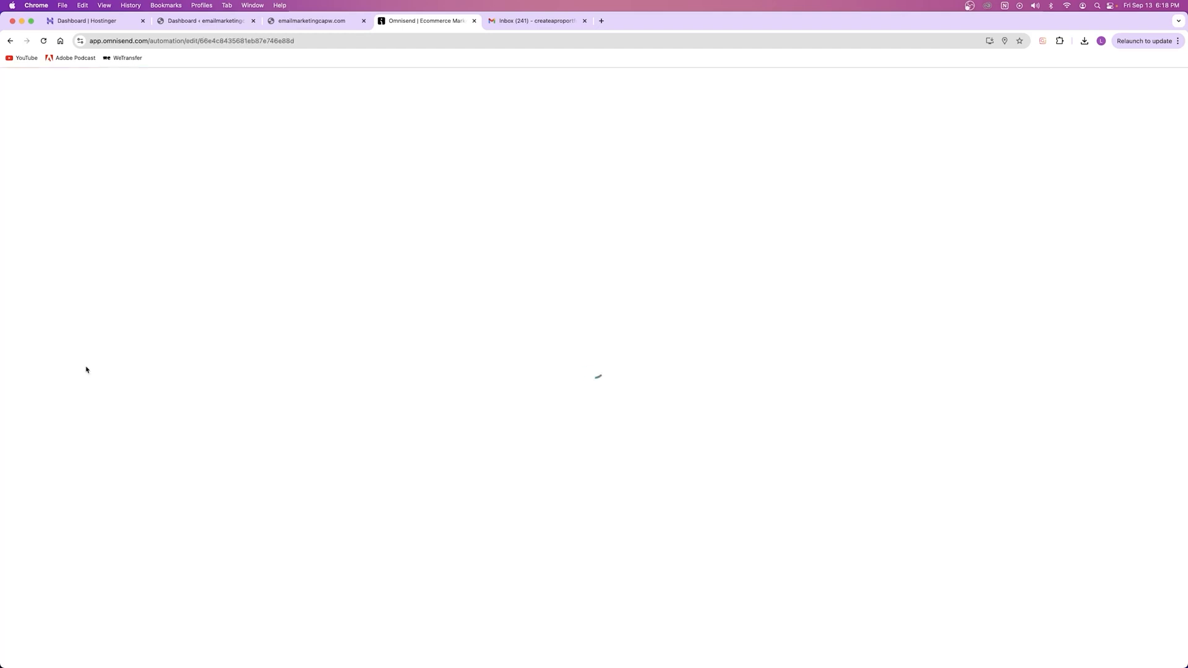
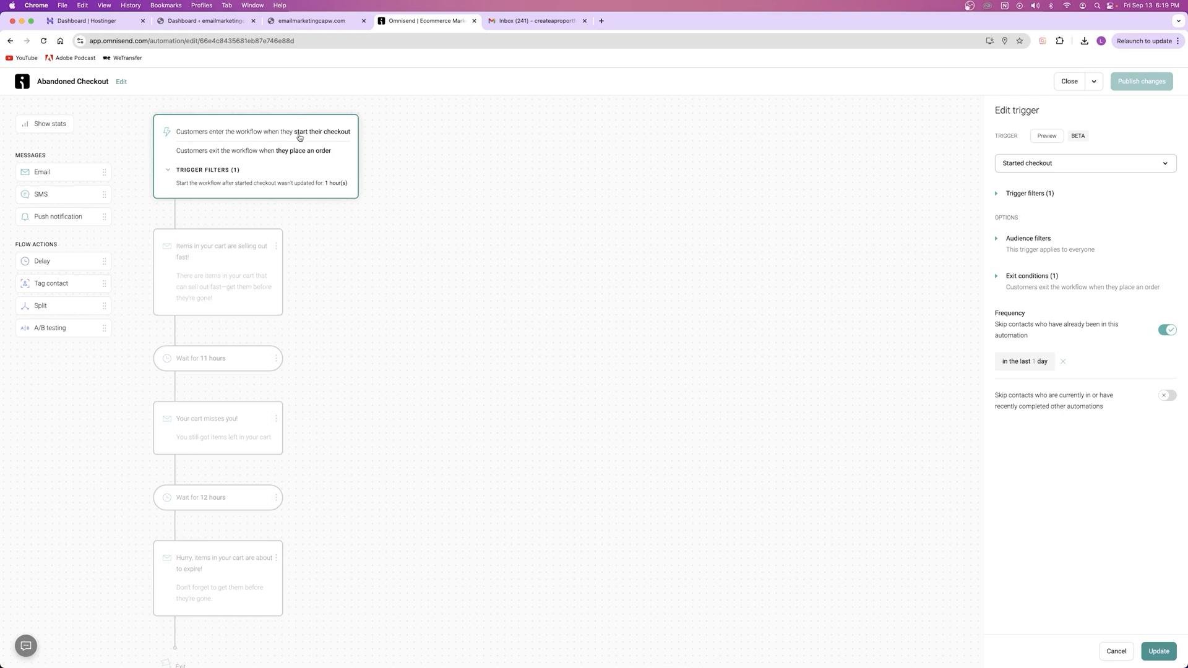
Step: Examine the Started checkout trigger and its email sequence alongside the abandoned cart in the live store
click(313, 23)
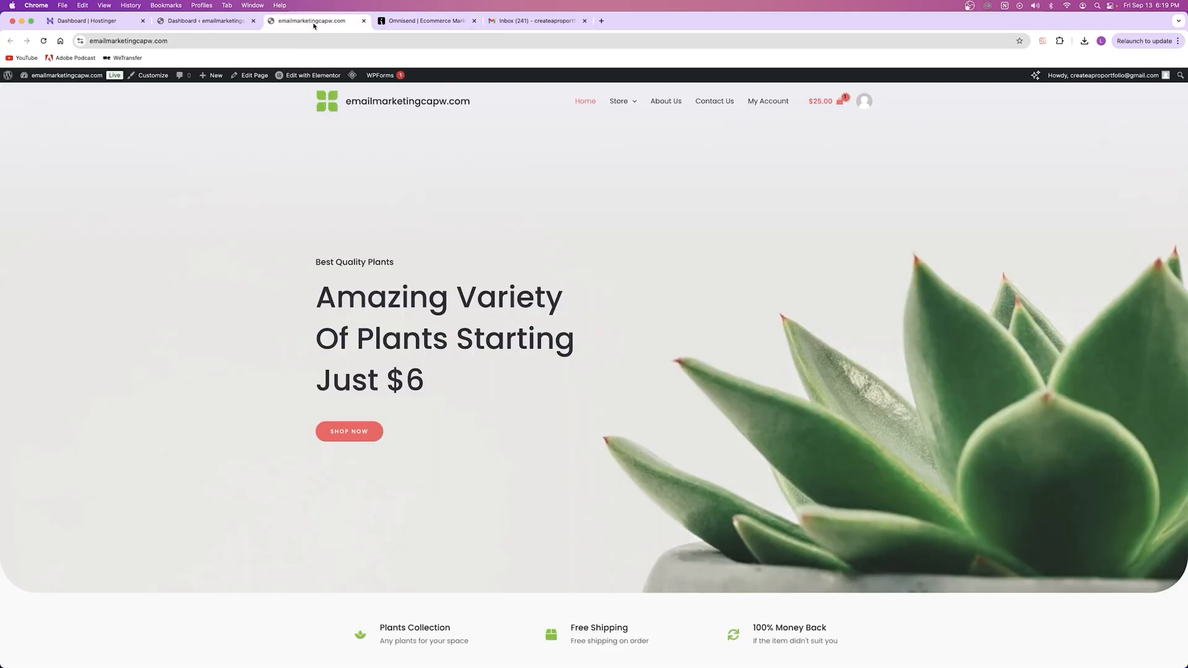
click(426, 21)
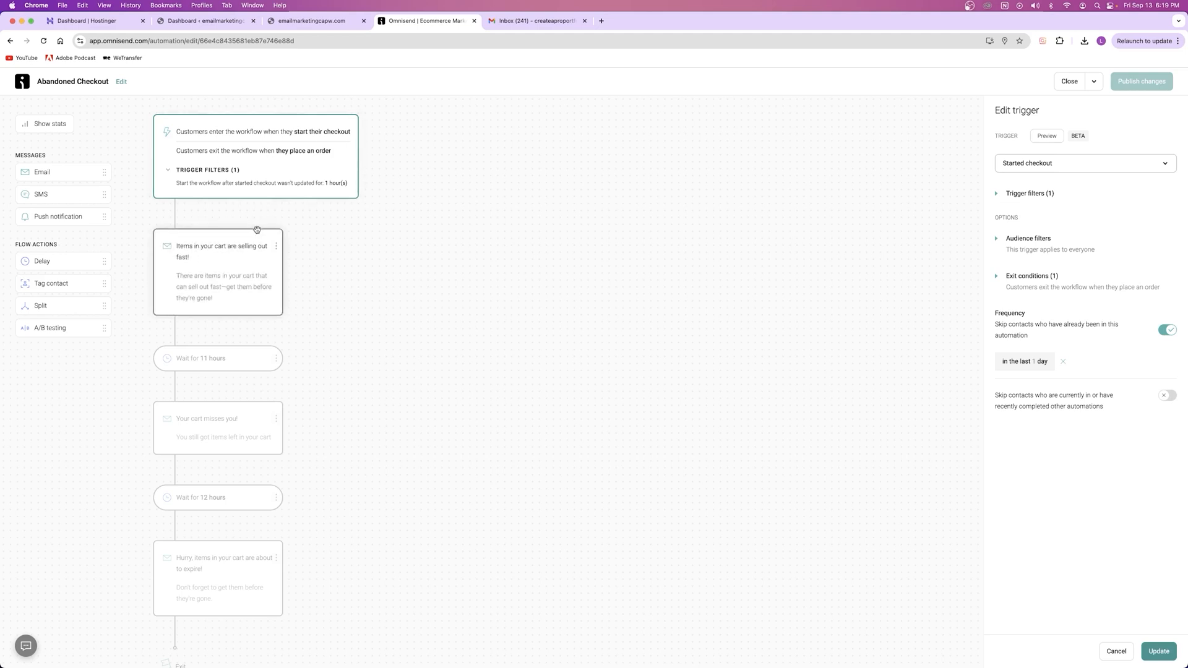
click(309, 21)
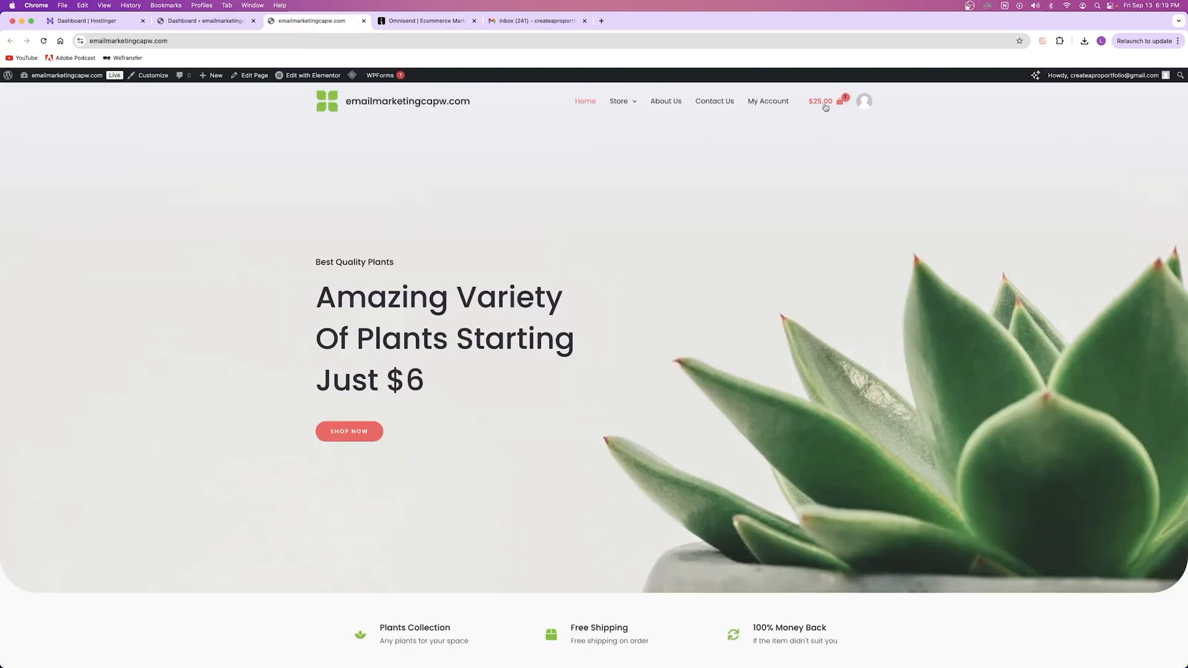
click(408, 22)
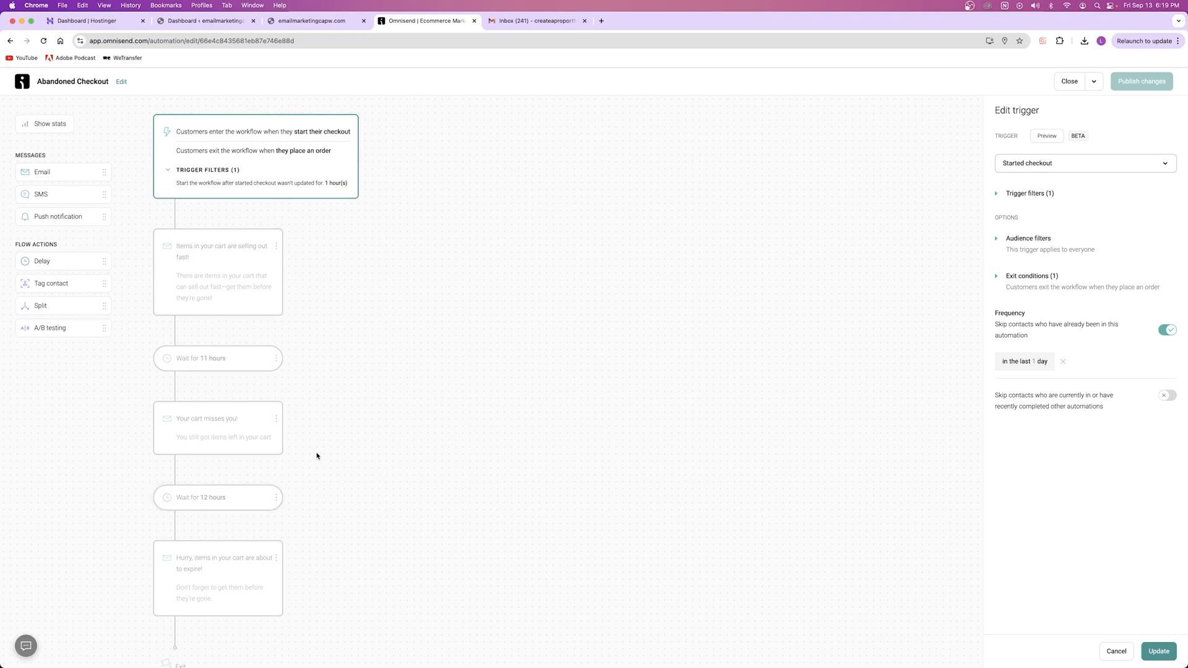
Step: Examine the first Abandoned Checkout email's subject line, preheader, sender details and content preview
click(202, 172)
click(186, 176)
click(221, 265)
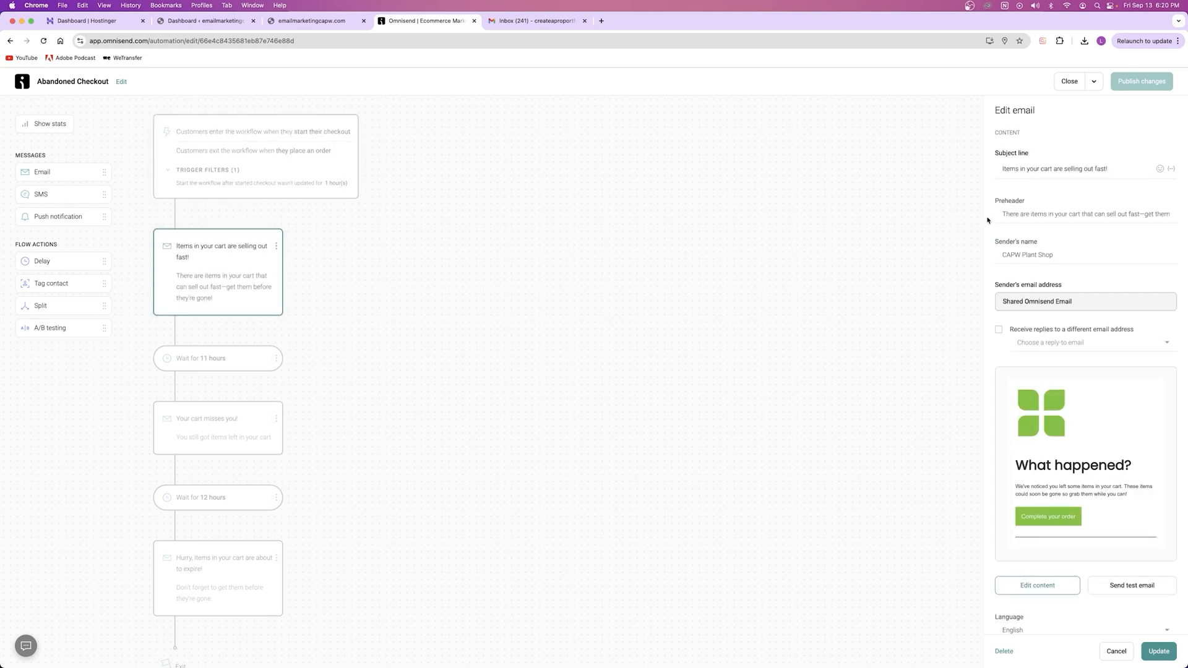
drag(1004, 171, 1085, 235)
click(1128, 165)
drag(1005, 214, 1180, 214)
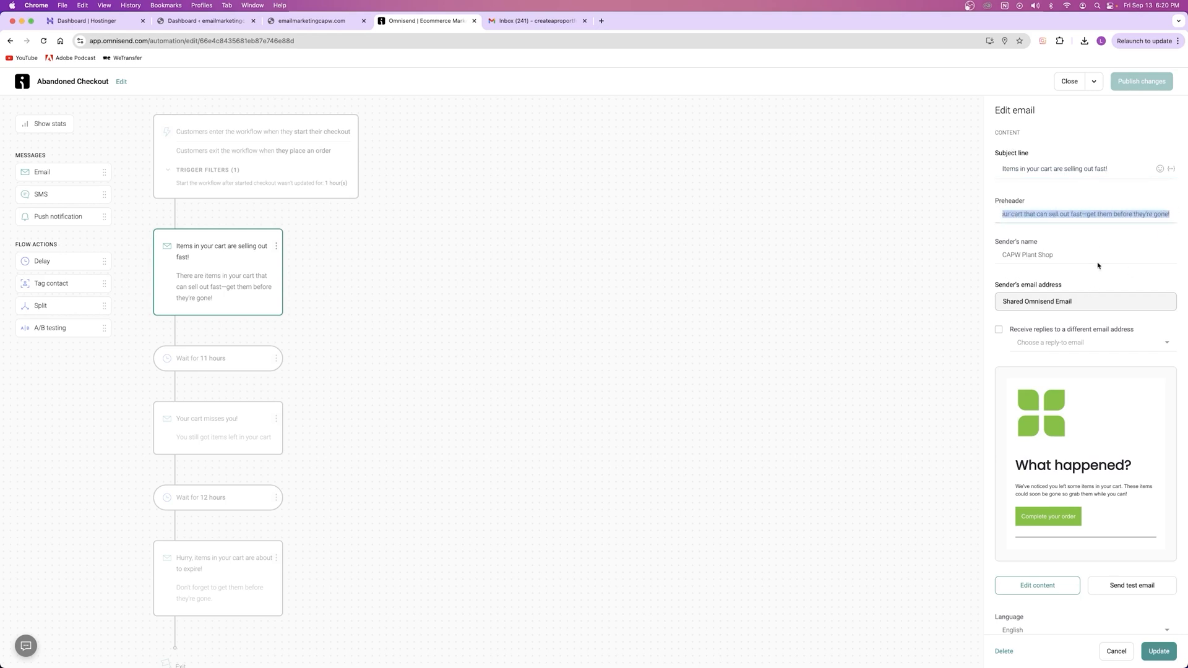
click(1088, 213)
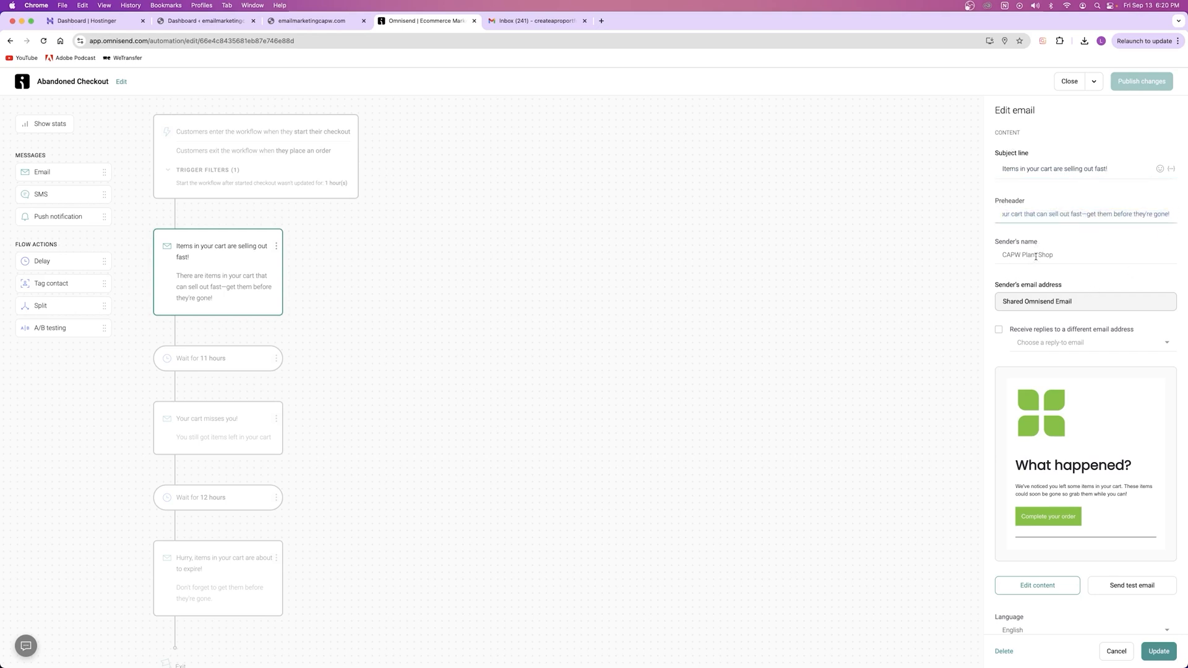
click(1072, 262)
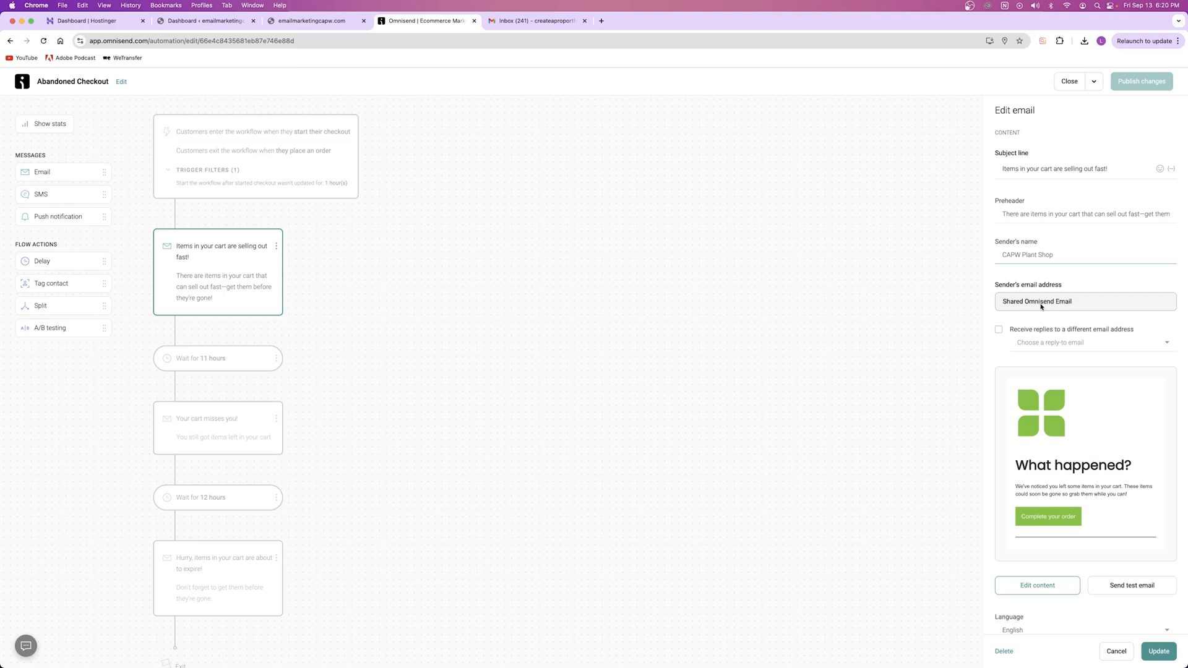
scroll(1039, 450, down, 3)
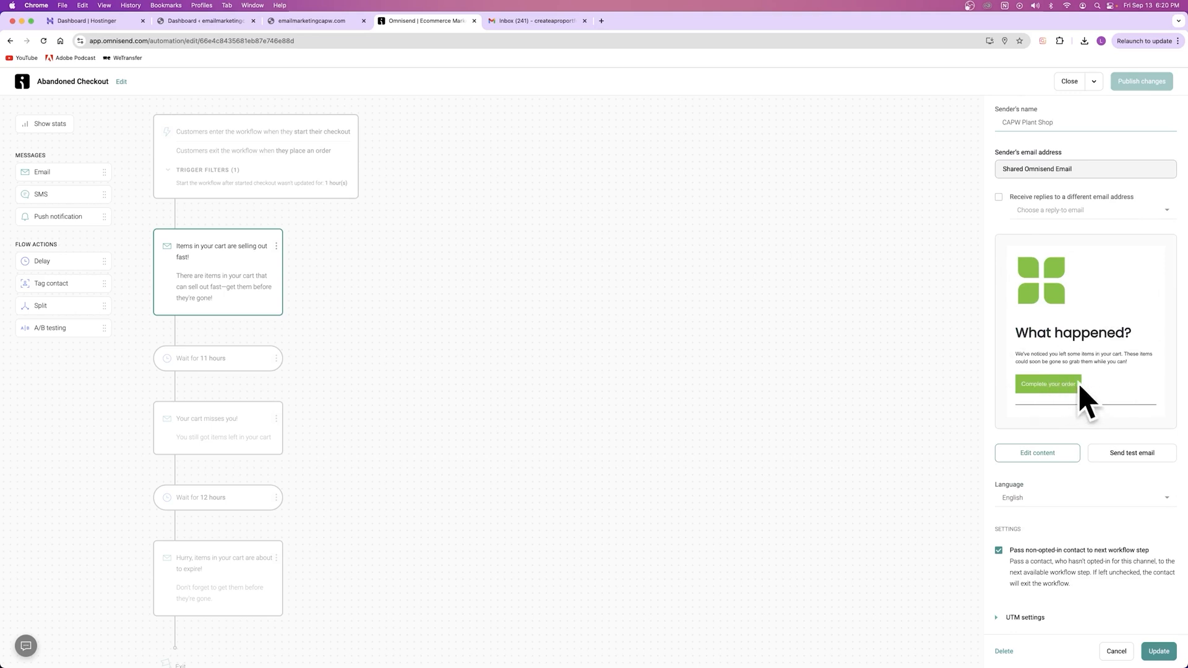
Step: Check the cart on the live store site, return to the workflow and update the first email's settings
click(311, 25)
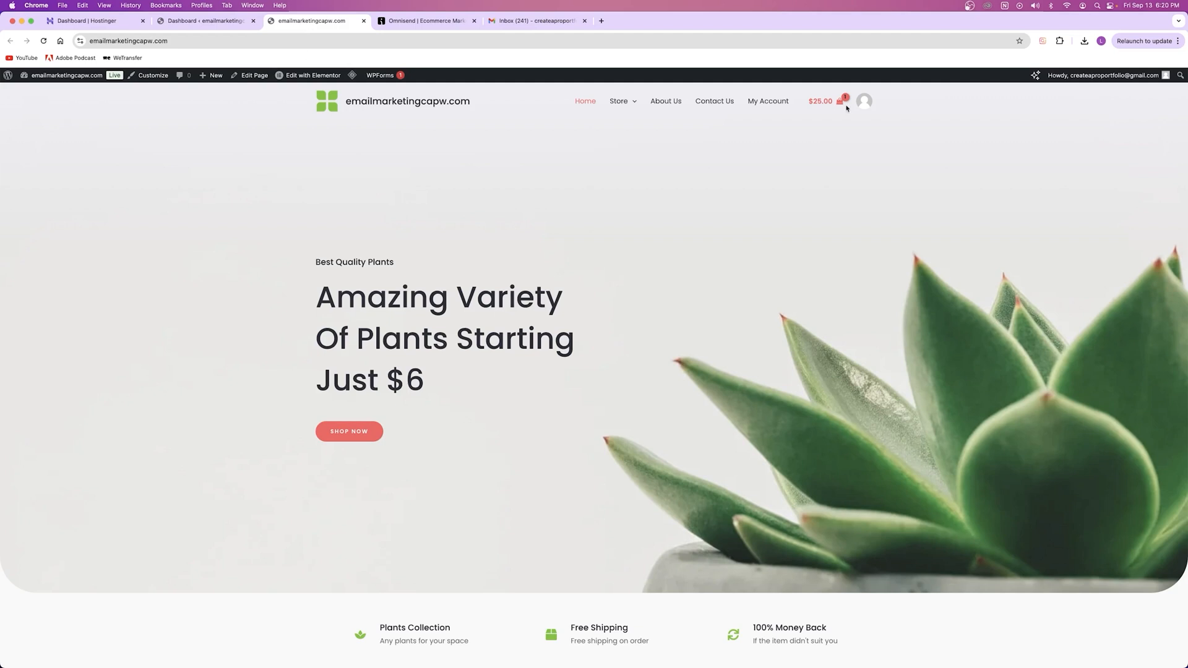
click(402, 24)
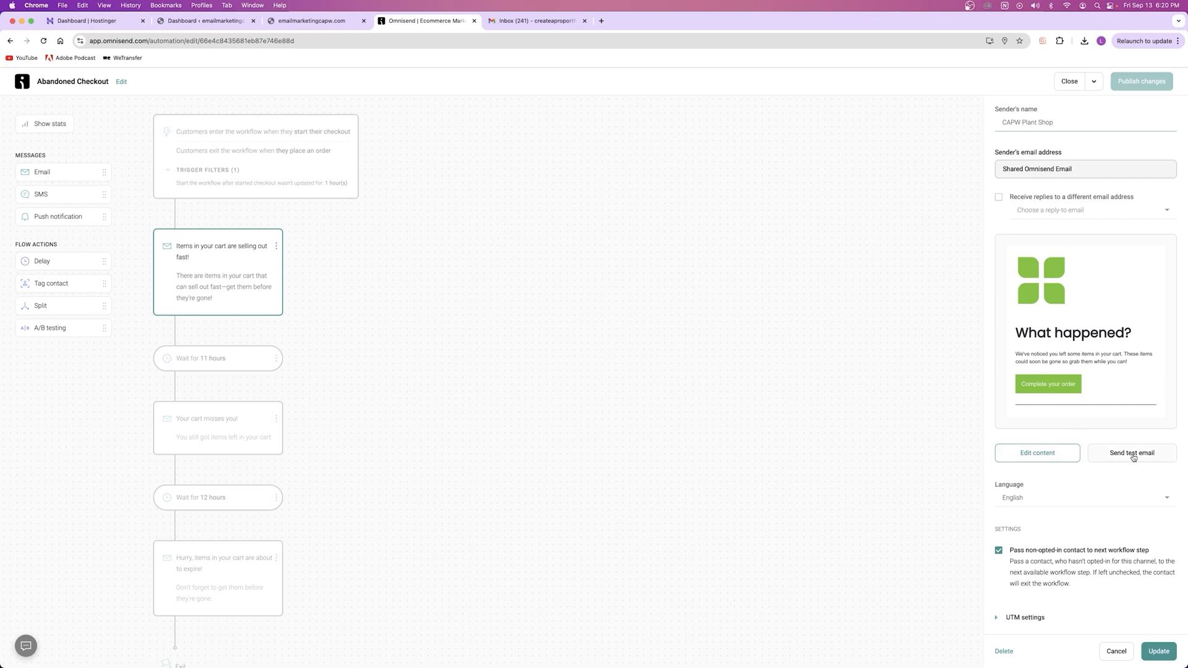
click(1159, 651)
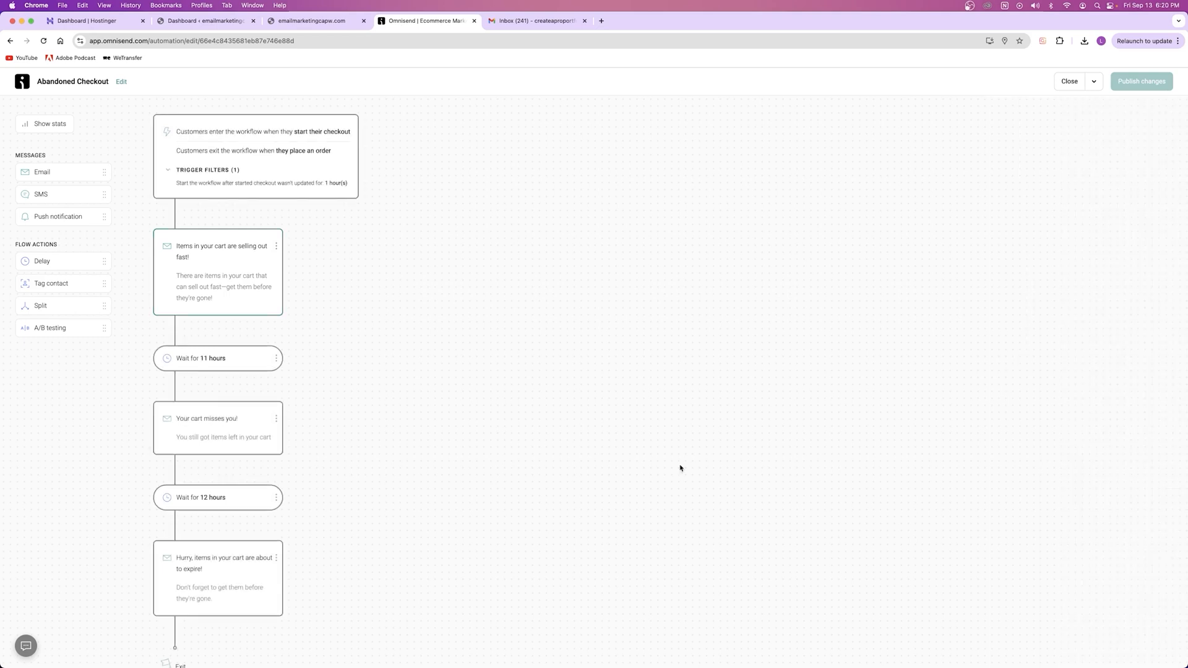
Step: Review the Abandoned Checkout flow in order, from the trigger through the three emails and the delays between them
click(216, 150)
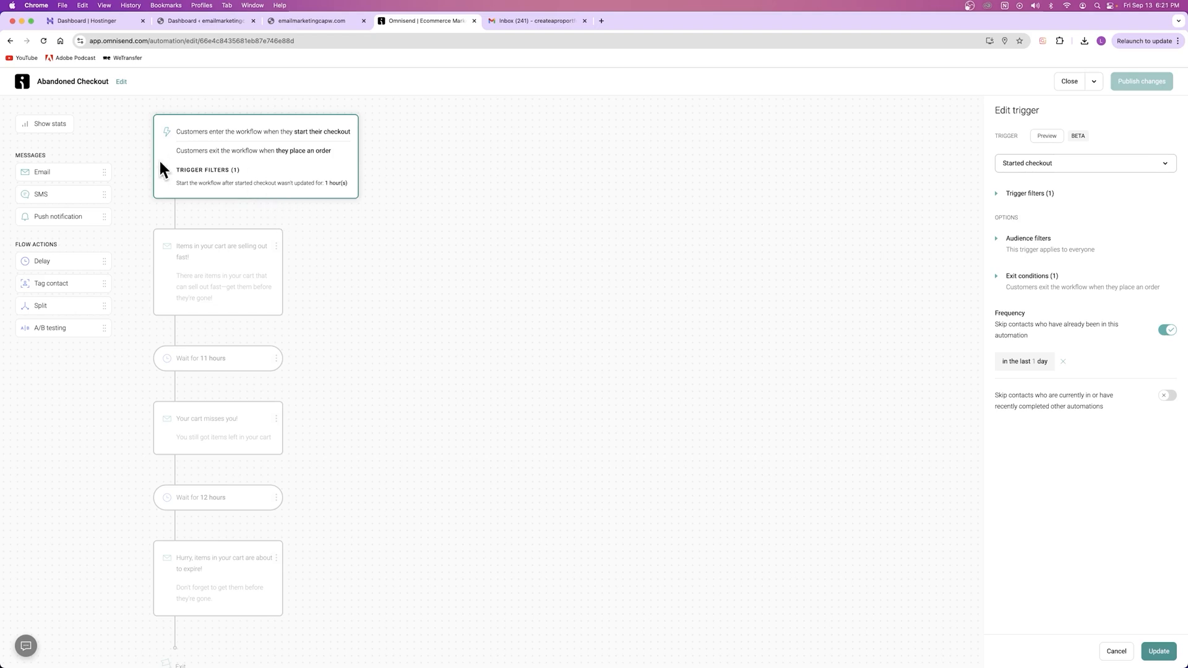
click(176, 247)
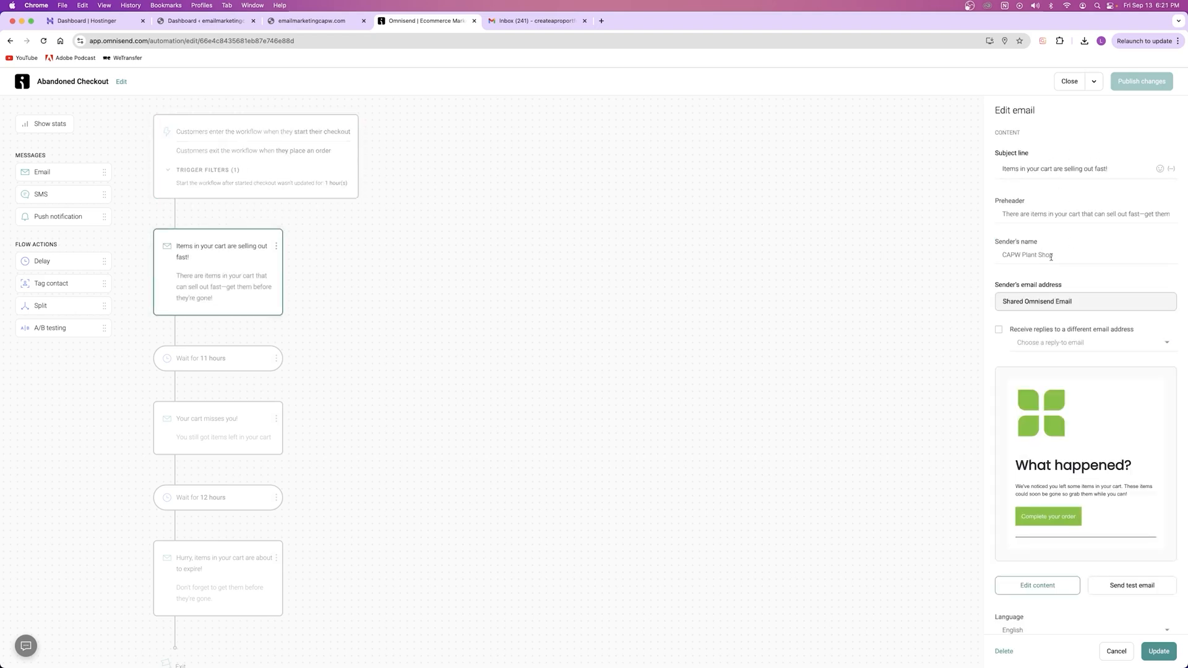
click(212, 355)
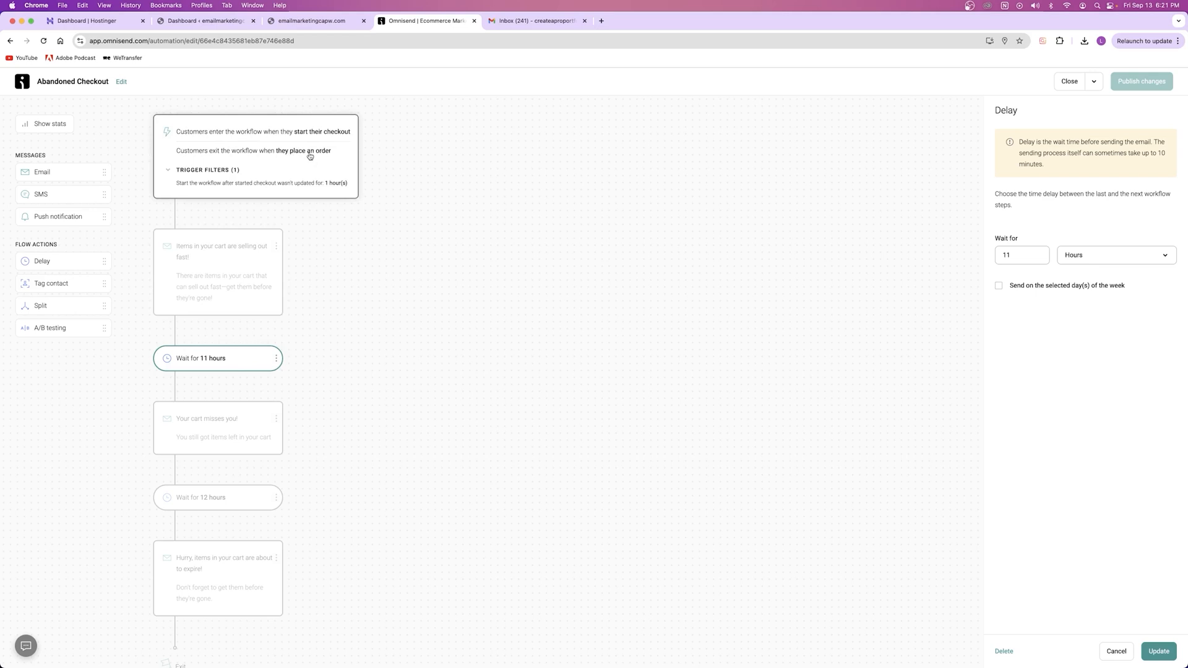
click(206, 436)
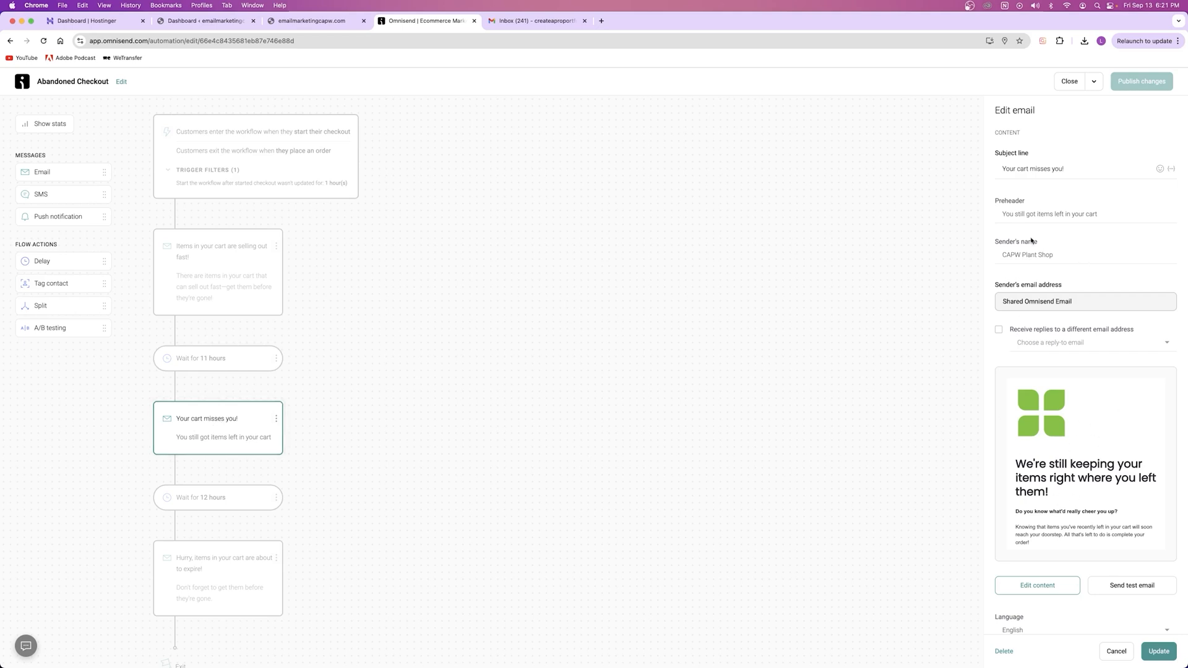
scroll(1055, 167, down, 3)
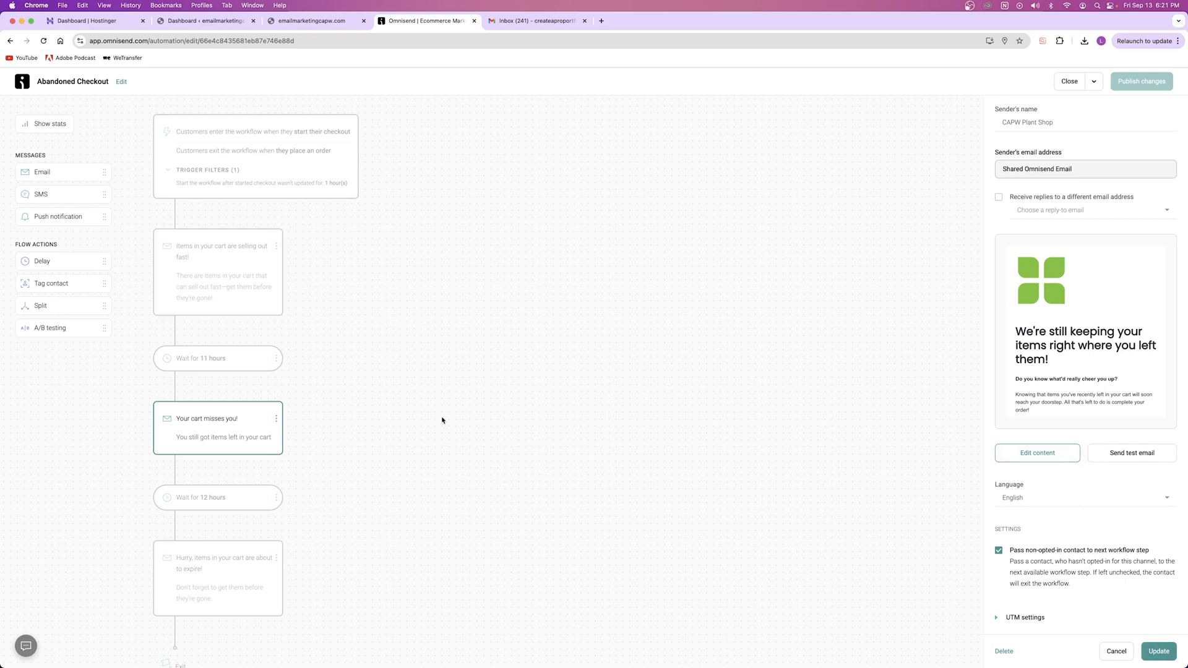
click(201, 495)
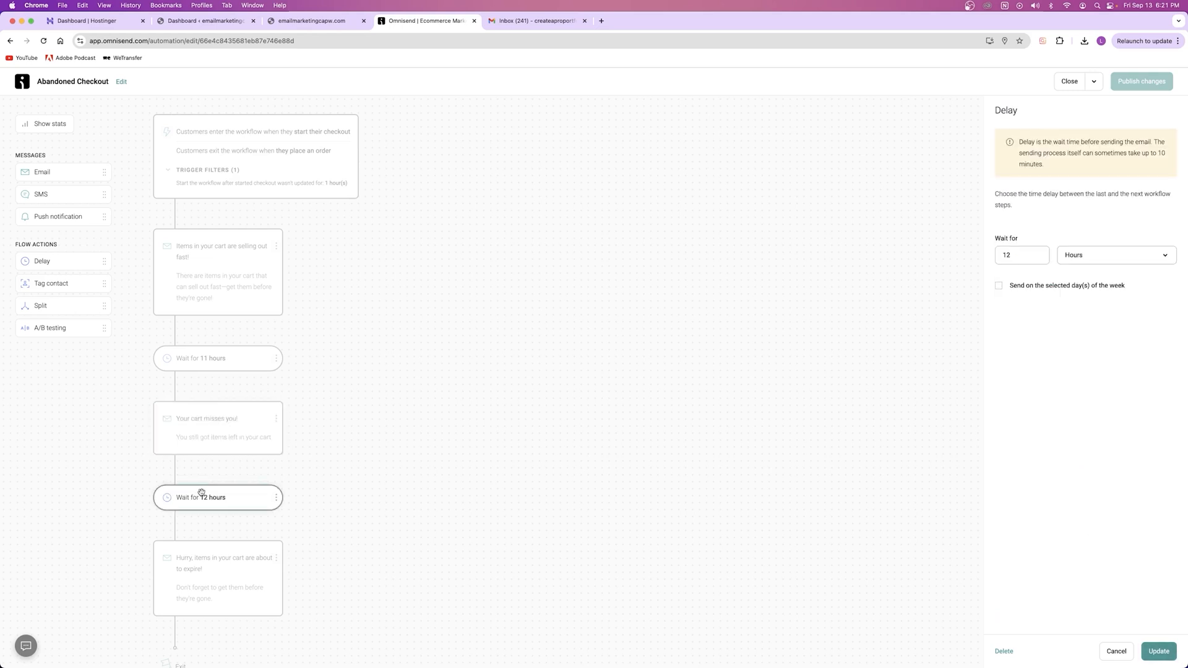
click(206, 571)
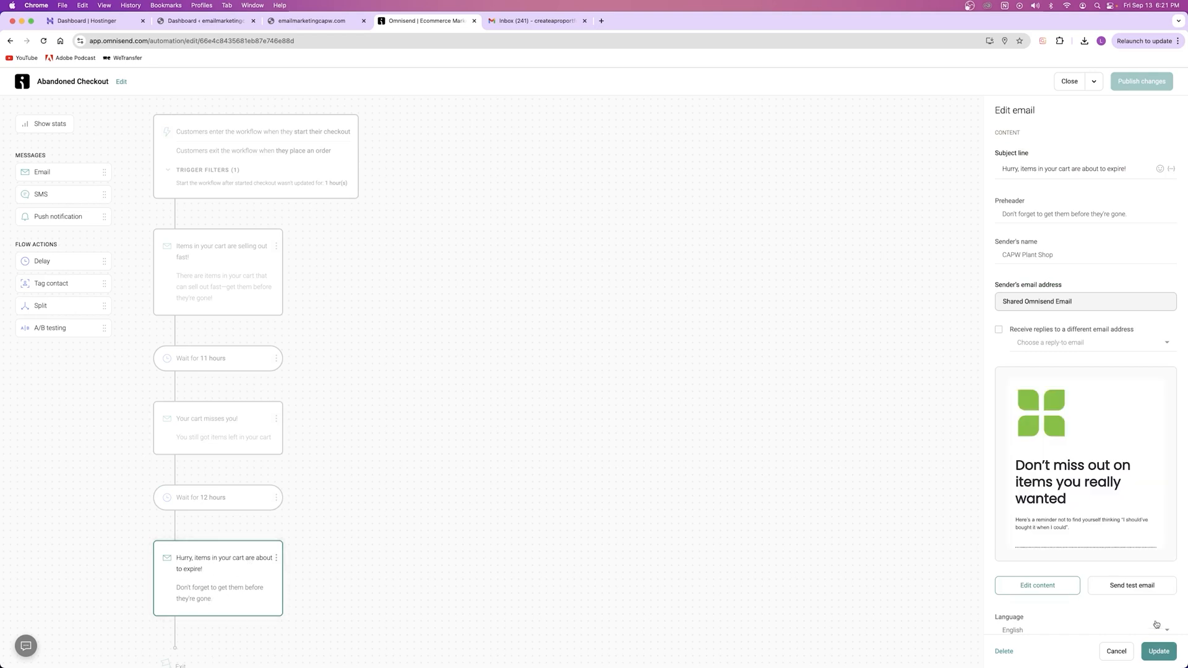
scroll(260, 551, down, 1)
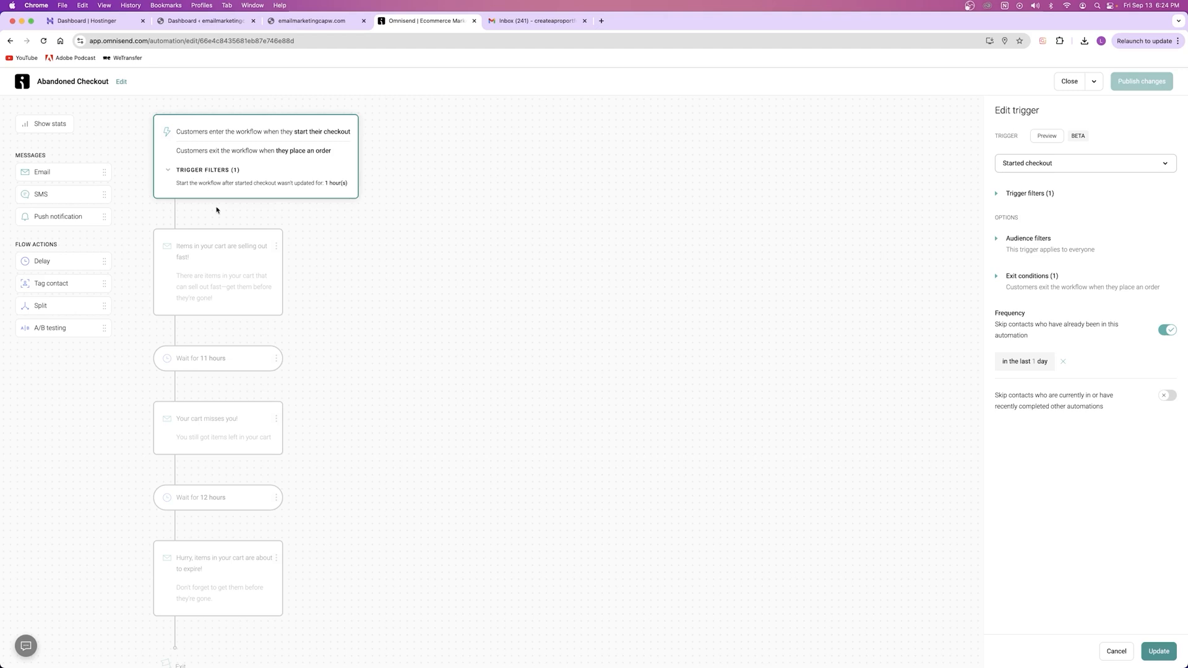
Step: Open the content of the "Items in your cart are selling out fast!" email for editing and dismiss the video course invitation
click(215, 249)
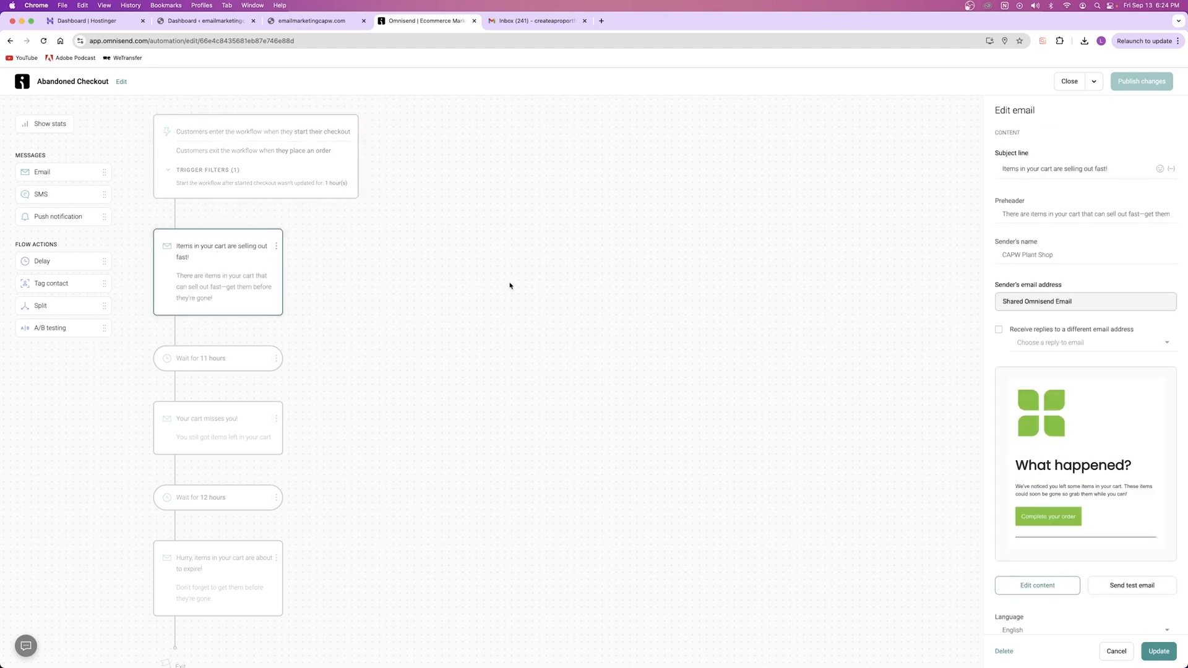
scroll(1115, 471, down, 3)
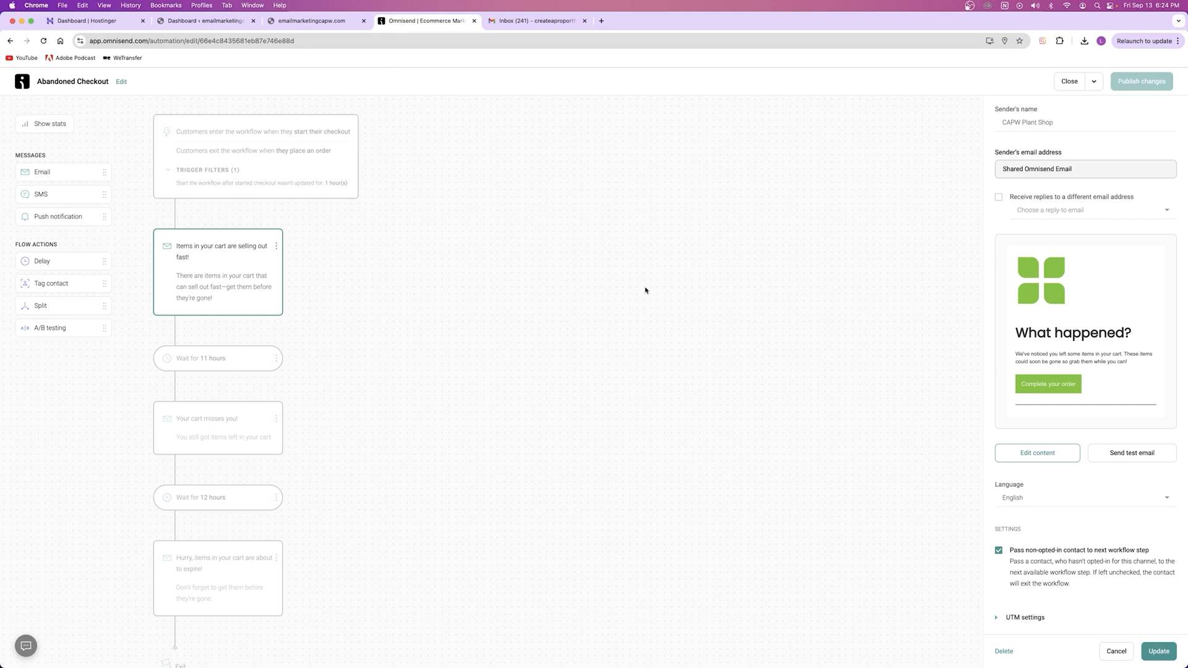
click(1039, 454)
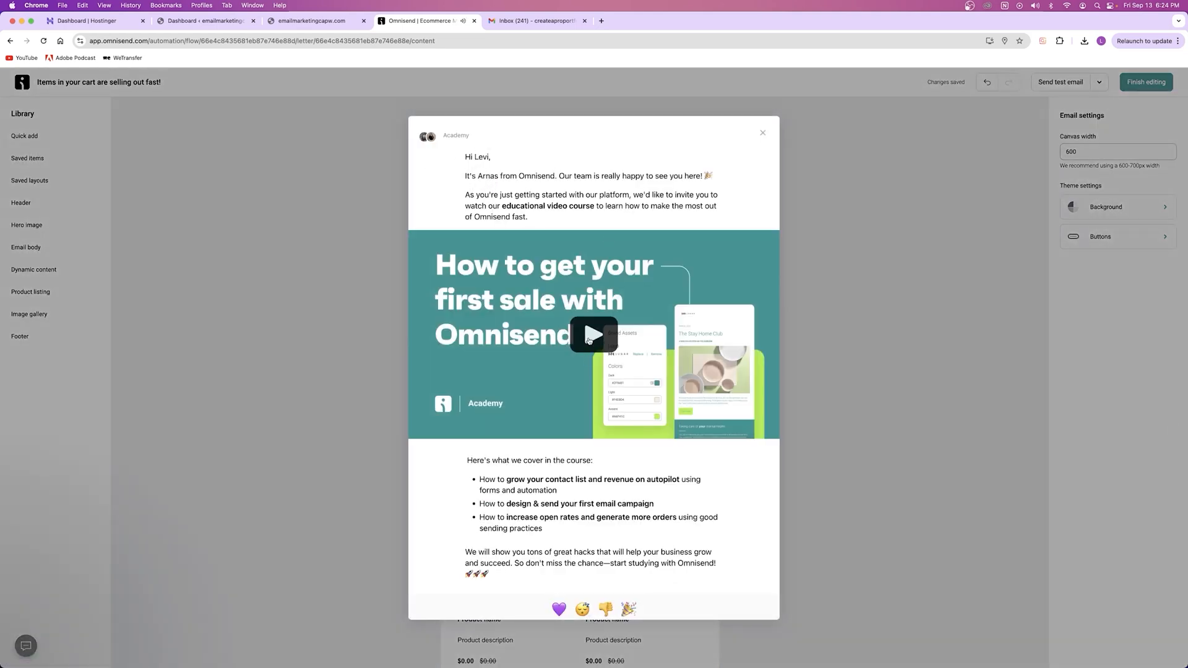
click(764, 136)
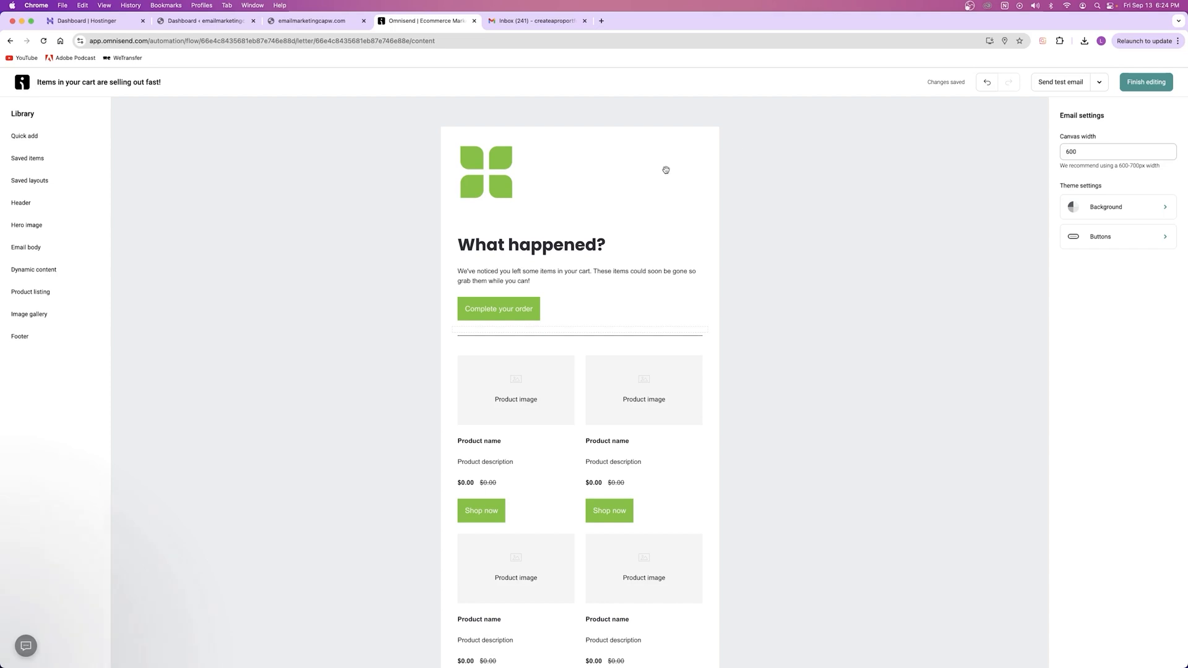
Step: Examine the quick-add items and the settings of the email's heading, abandoned products block and "Complete your order" button
click(34, 135)
drag(177, 145, 195, 206)
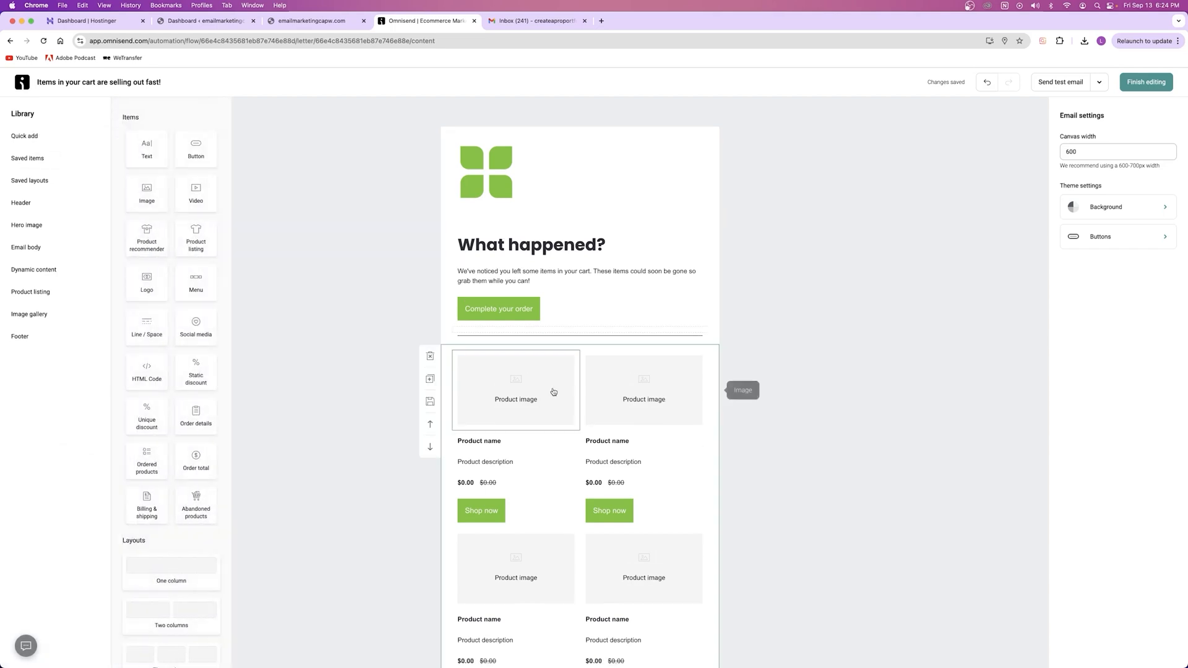
click(518, 182)
click(608, 240)
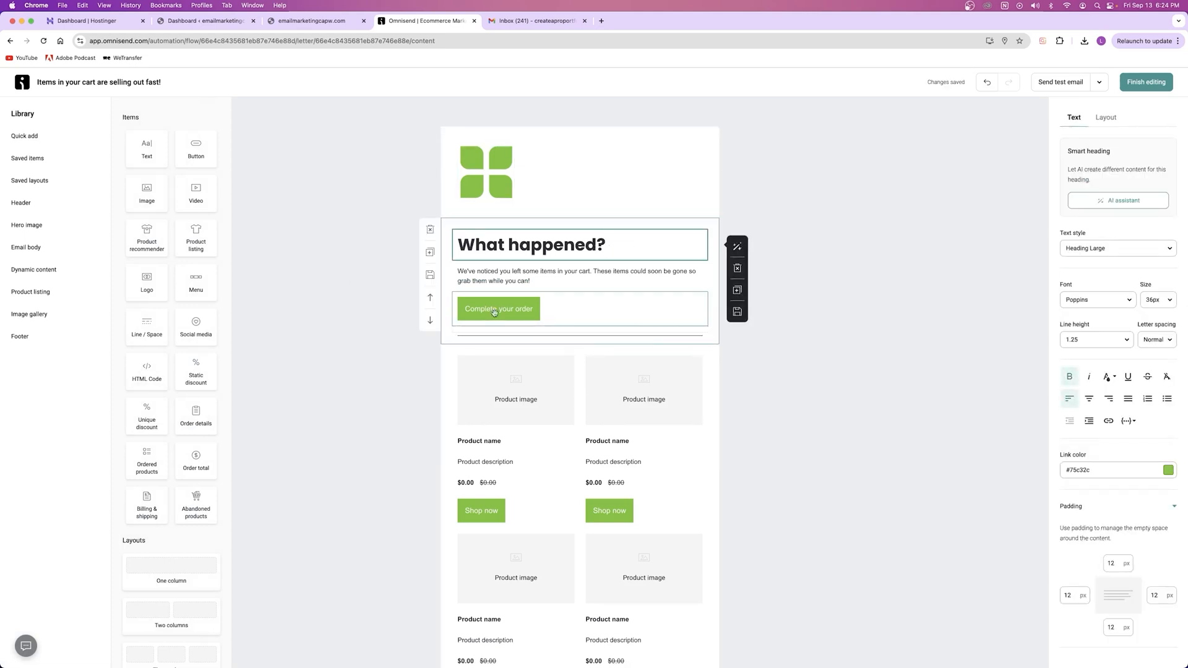
scroll(535, 319, down, 2)
scroll(536, 320, down, 1)
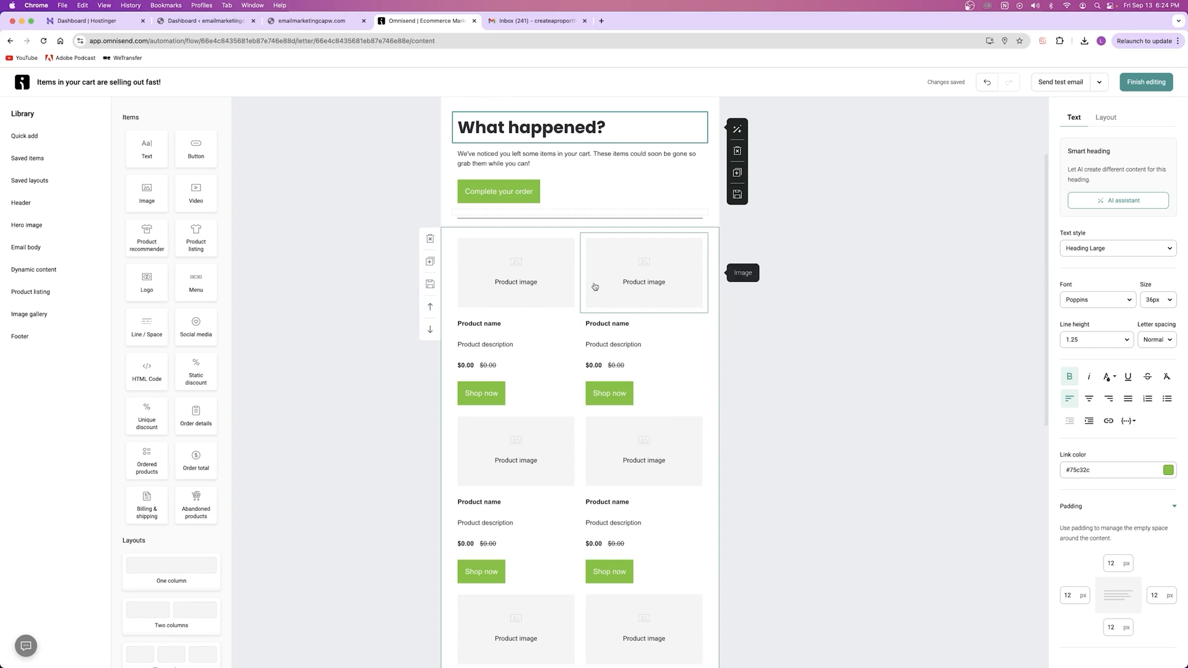
click(591, 234)
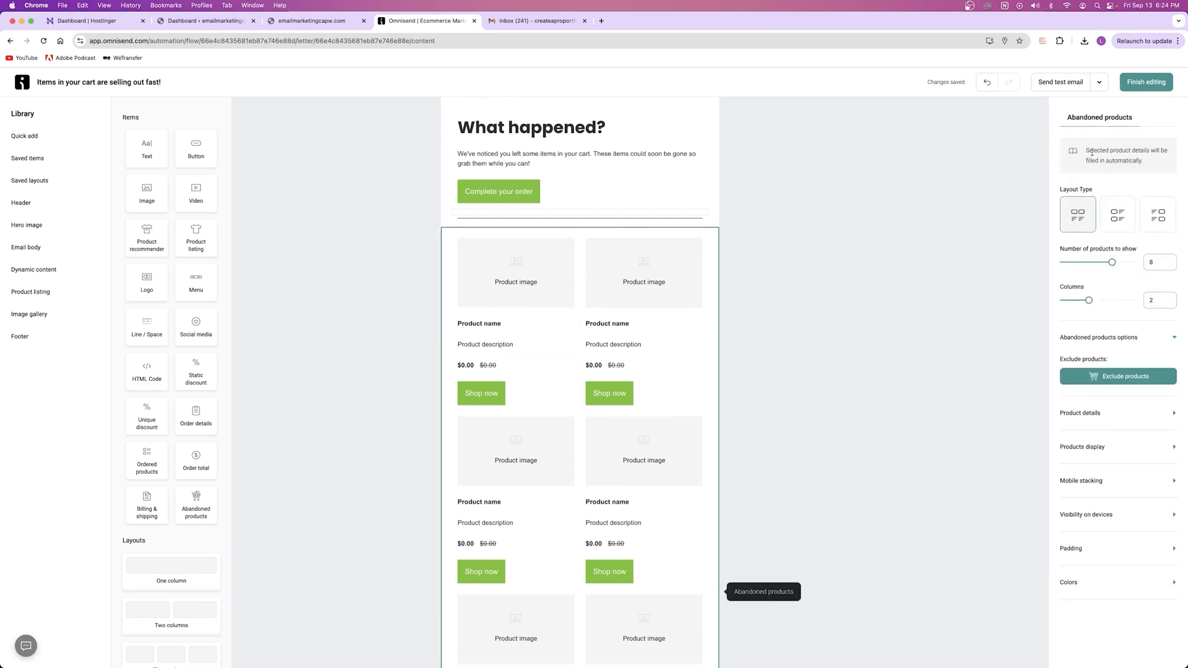
drag(1085, 150, 1162, 159)
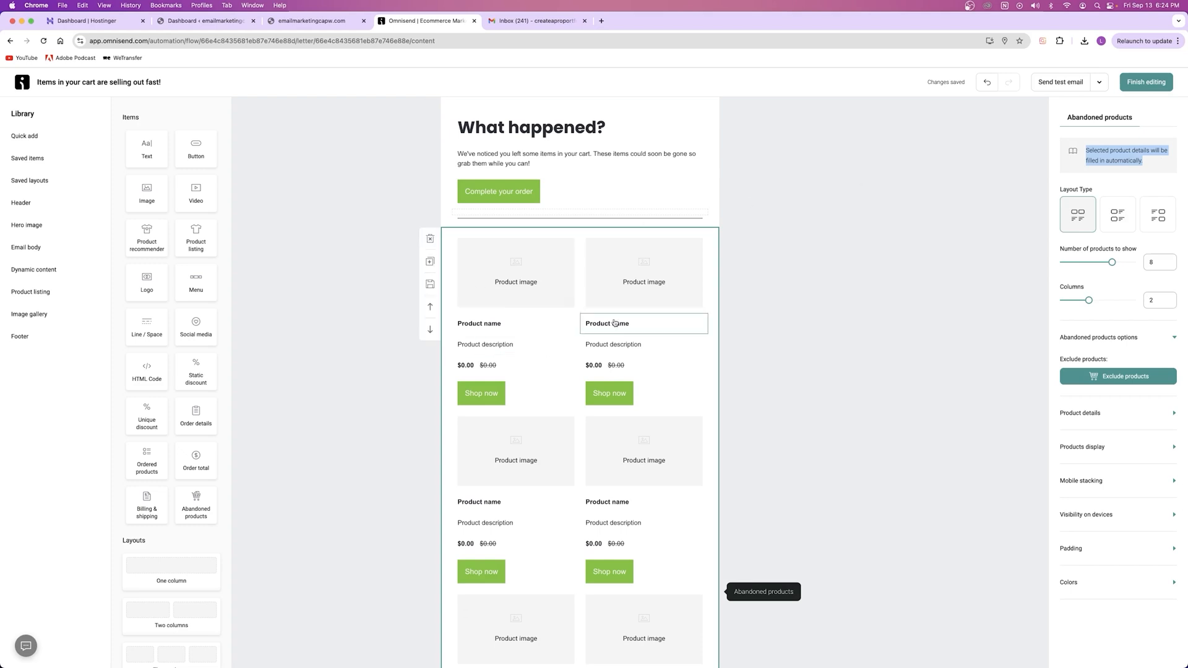
click(546, 191)
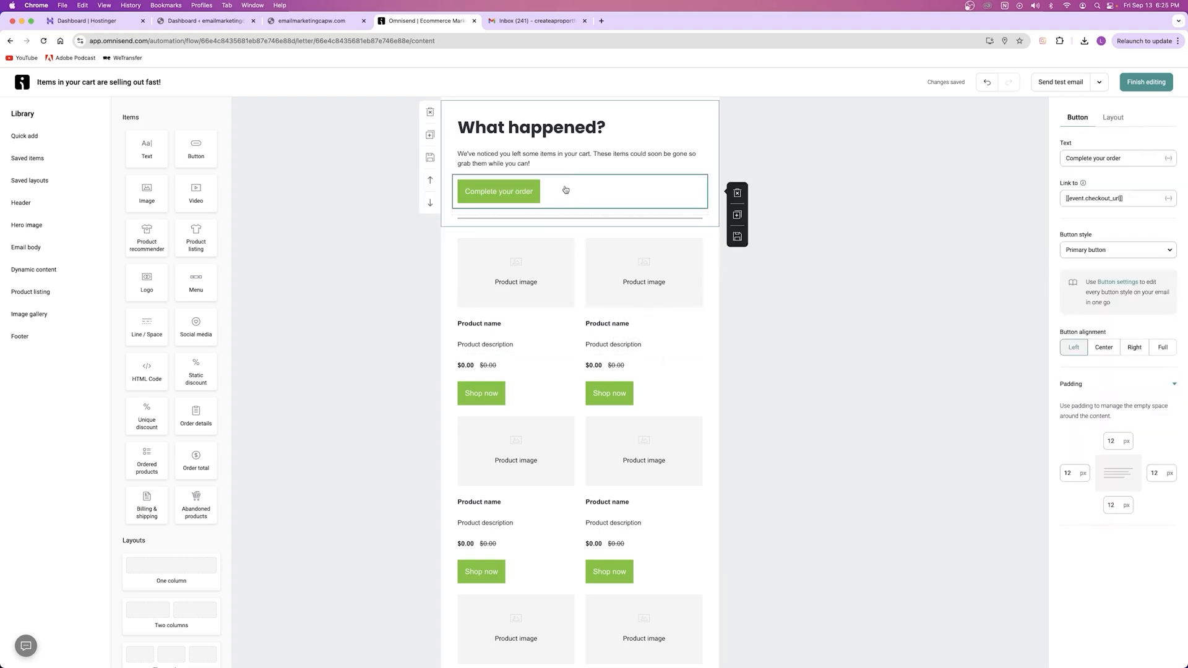
scroll(548, 204, up, 2)
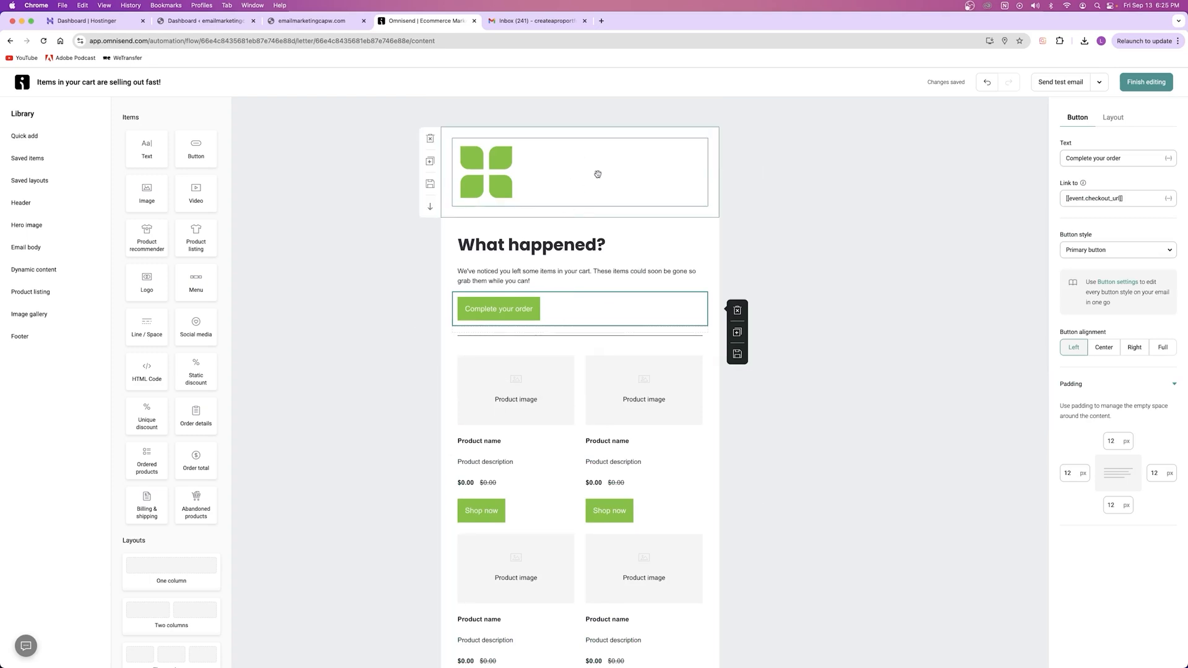
Step: Give the email's logo header section a background image using the cactus photo from the image library
click(596, 139)
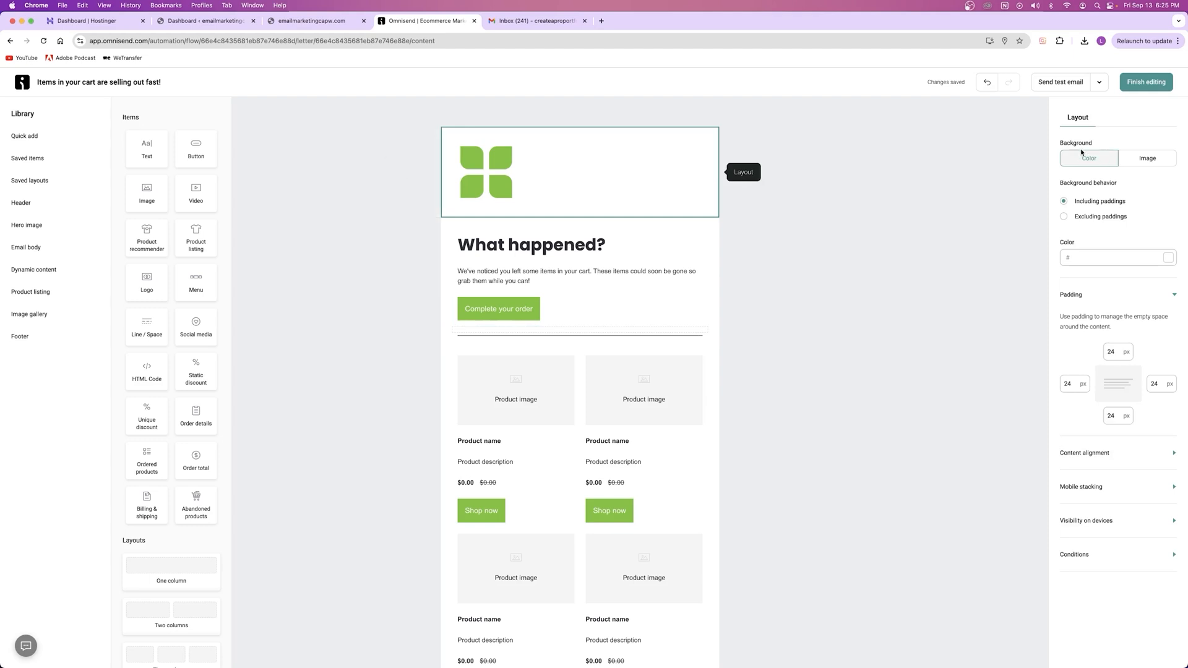
click(1128, 162)
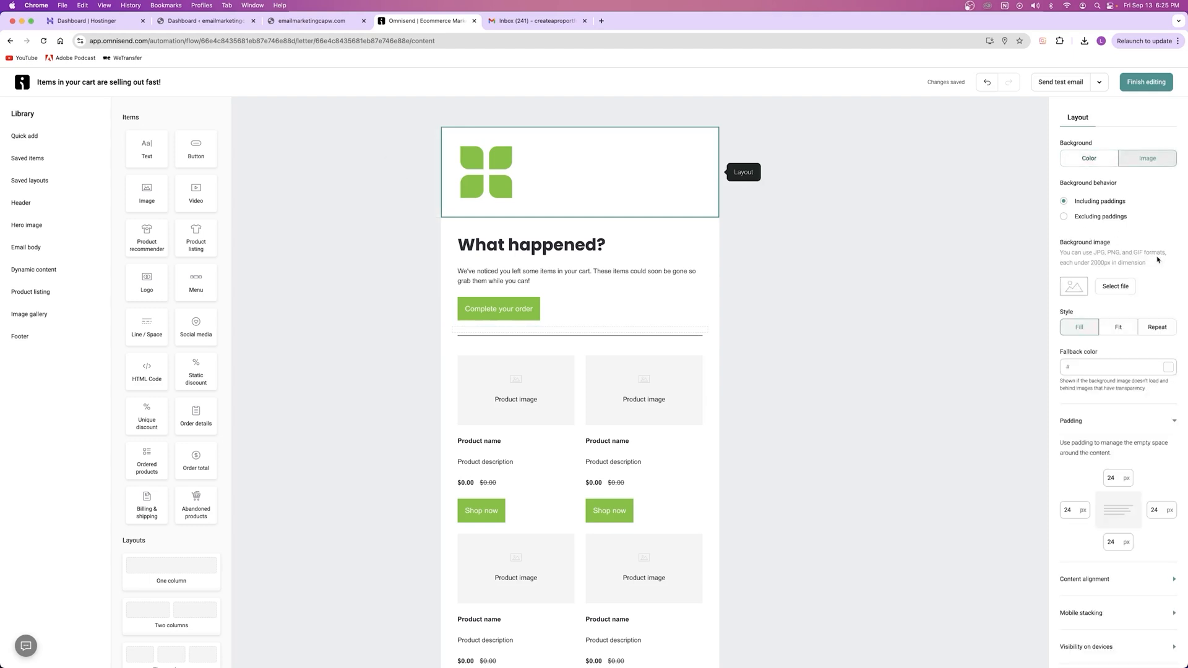
click(1117, 260)
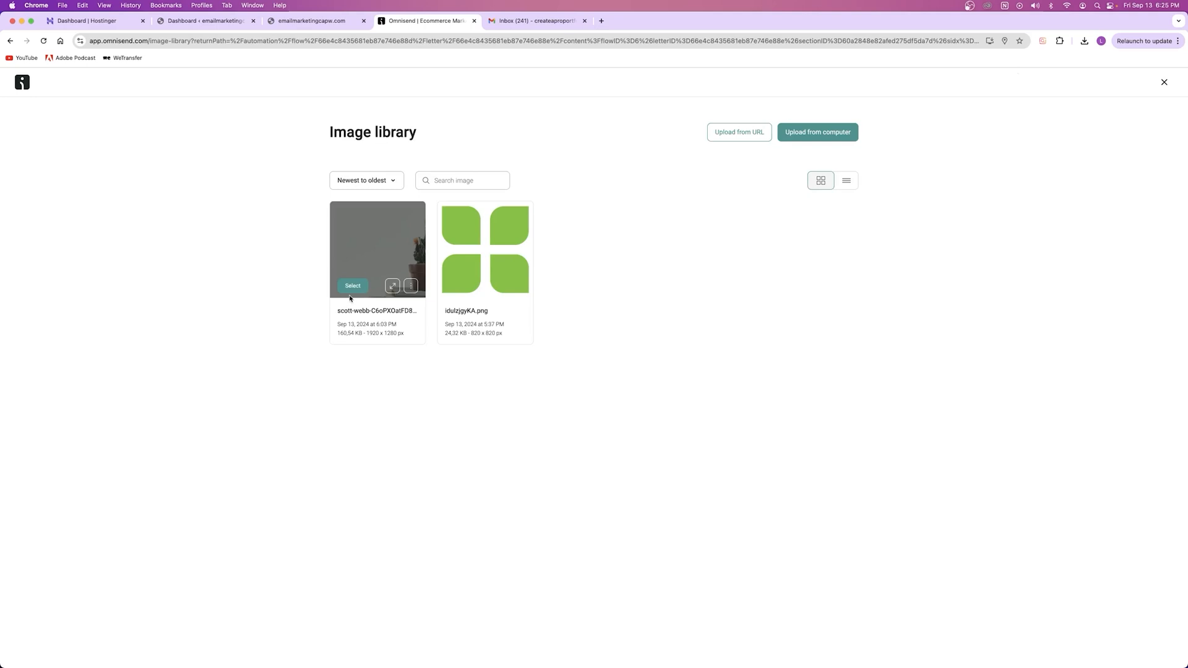
click(350, 289)
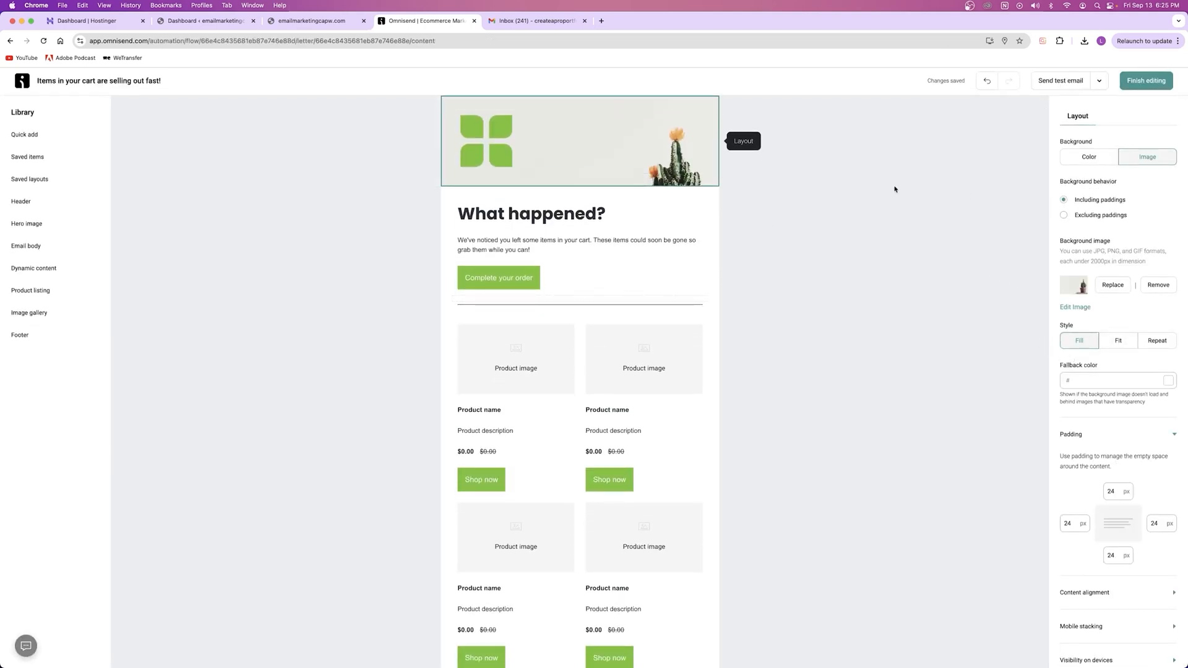
scroll(573, 369, up, 1)
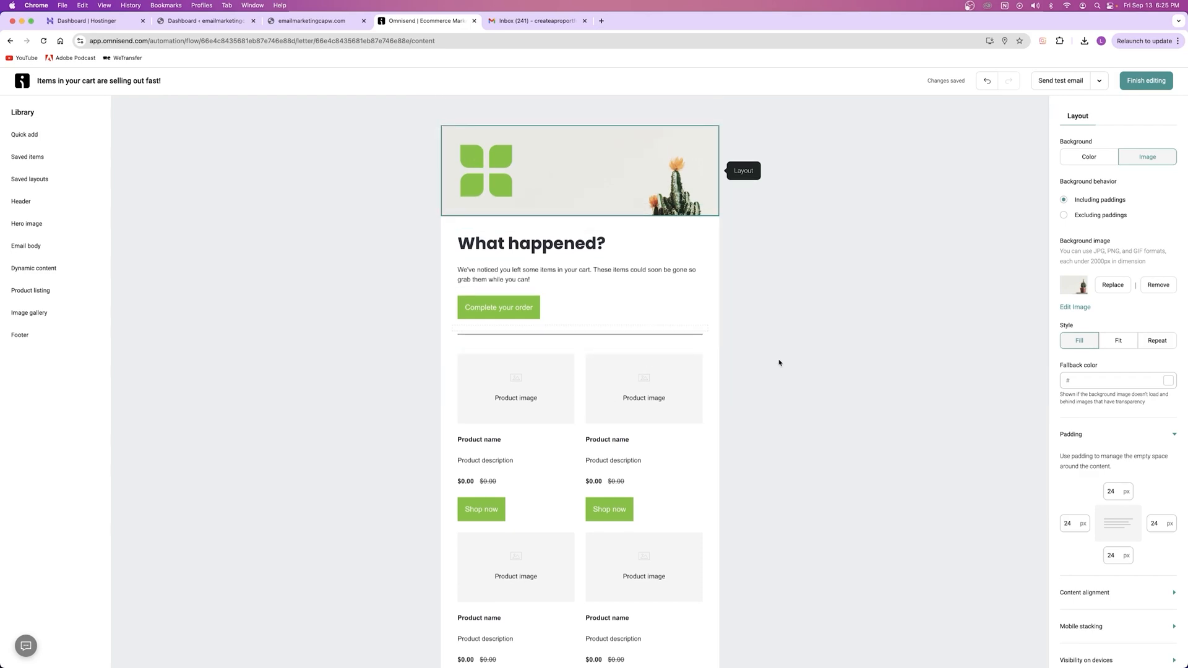
Step: Finish editing the email content and recheck the first email's preview in the Abandoned Checkout workflow
click(1141, 84)
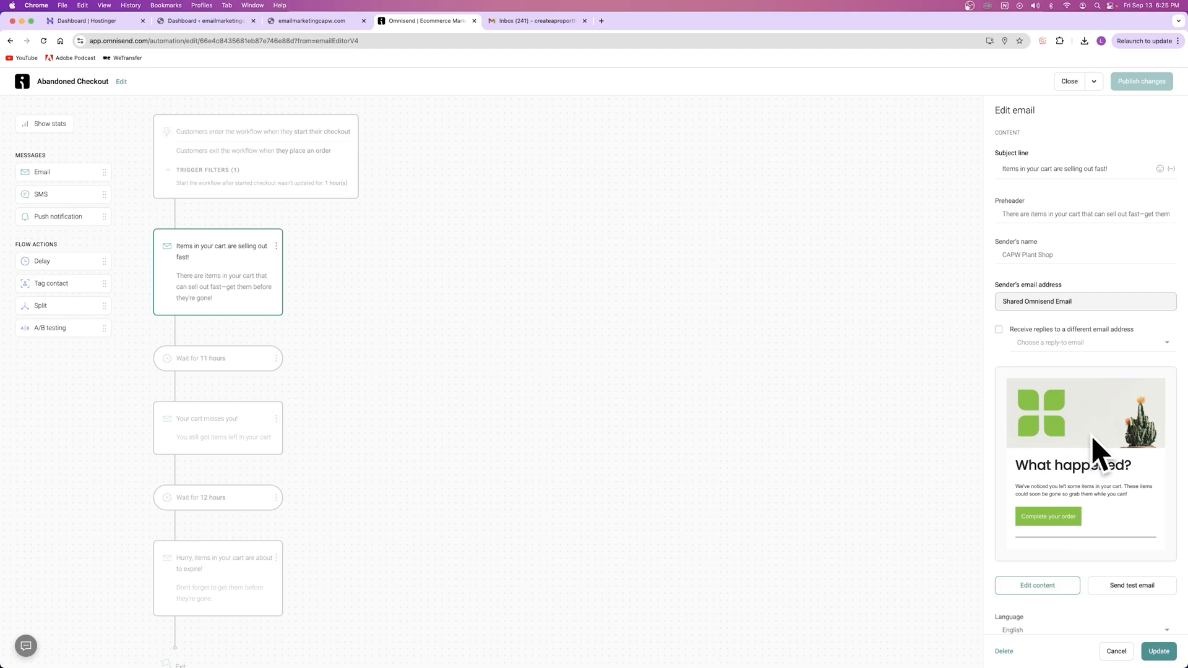
click(418, 272)
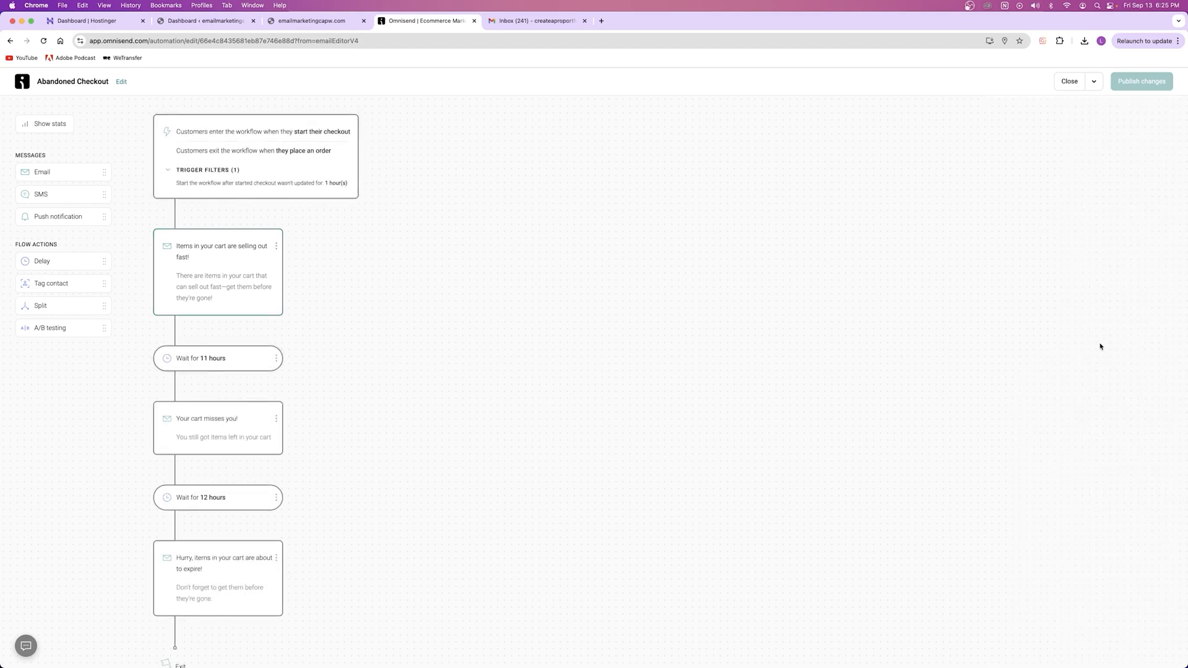
click(211, 272)
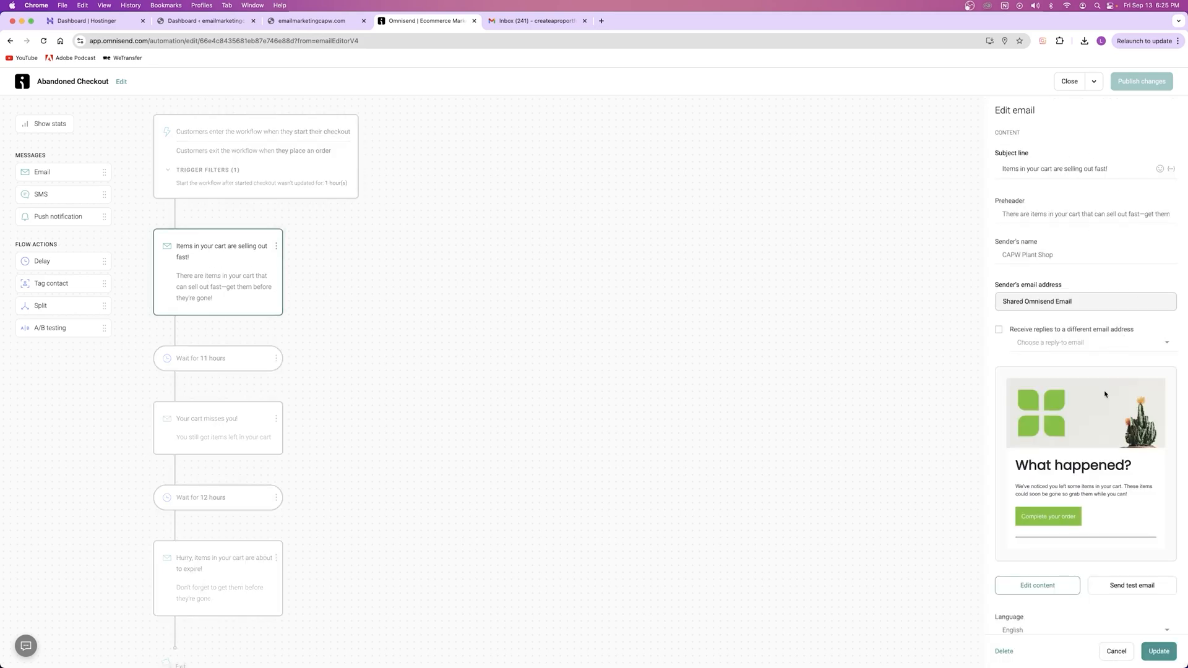
click(502, 301)
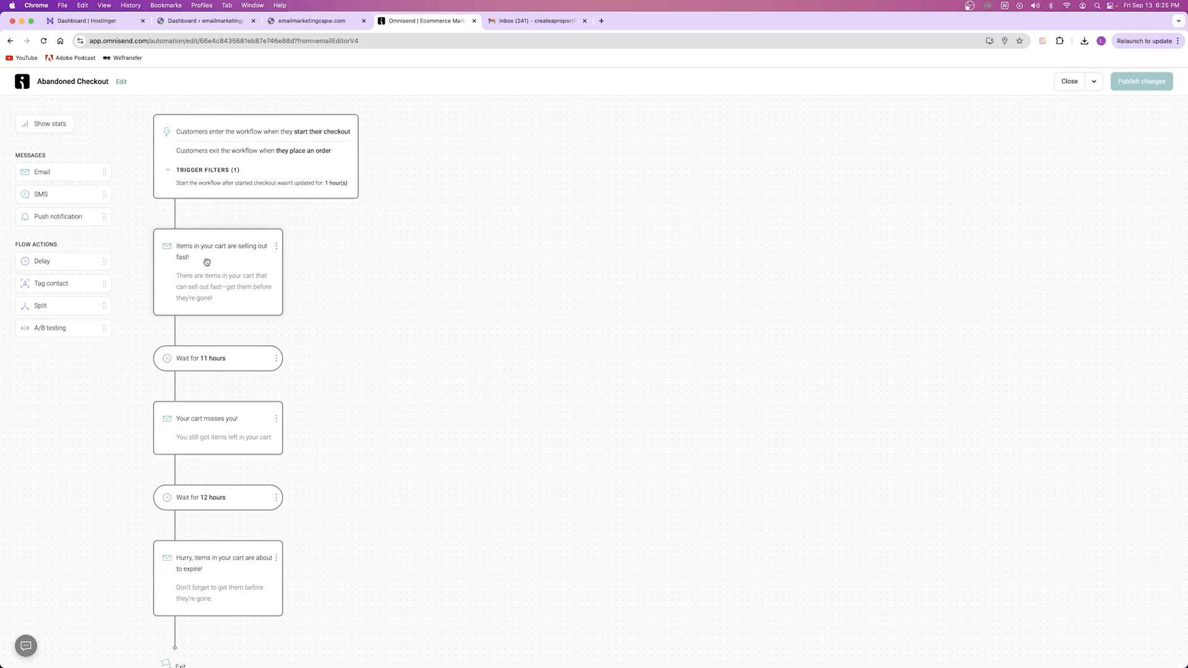
click(199, 260)
click(349, 284)
Step: Insert an additional delay and a blank email between the 11-hour wait and the "Your cart misses you!" email
drag(63, 266, 238, 383)
drag(62, 172, 248, 354)
click(434, 316)
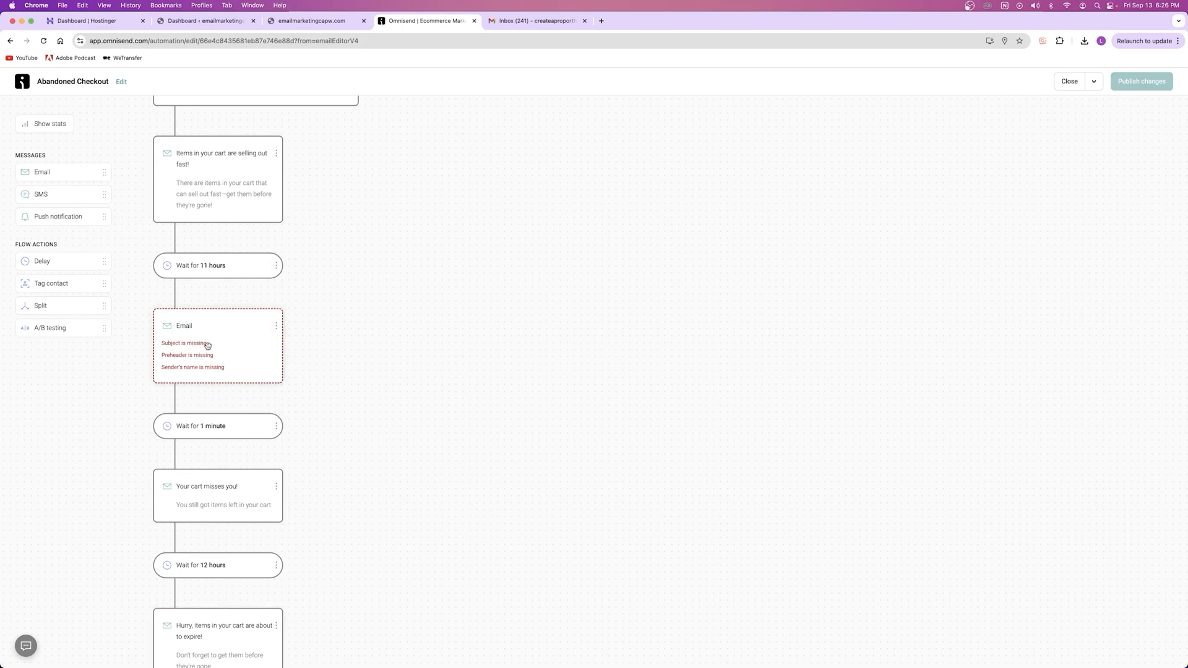
Step: Delete the blank email and the 1-minute delay from the workflow
click(277, 327)
click(247, 345)
click(688, 385)
click(277, 340)
click(245, 358)
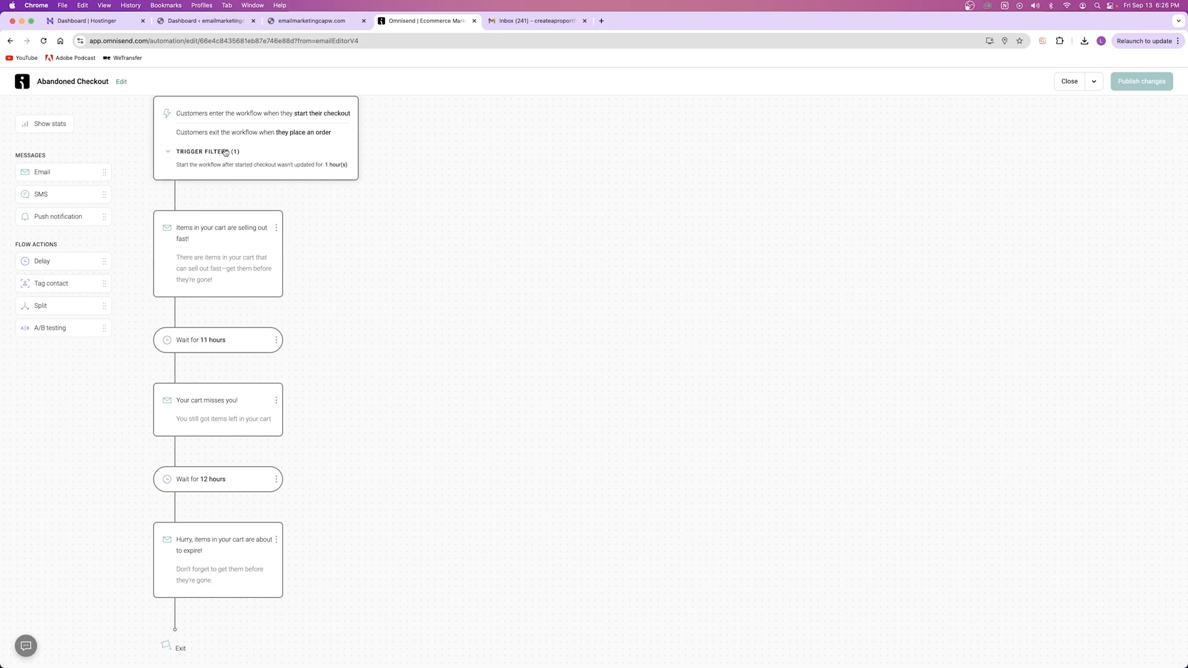
Step: Add a delay of 2 hours between the trigger and the first email
drag(93, 262, 212, 223)
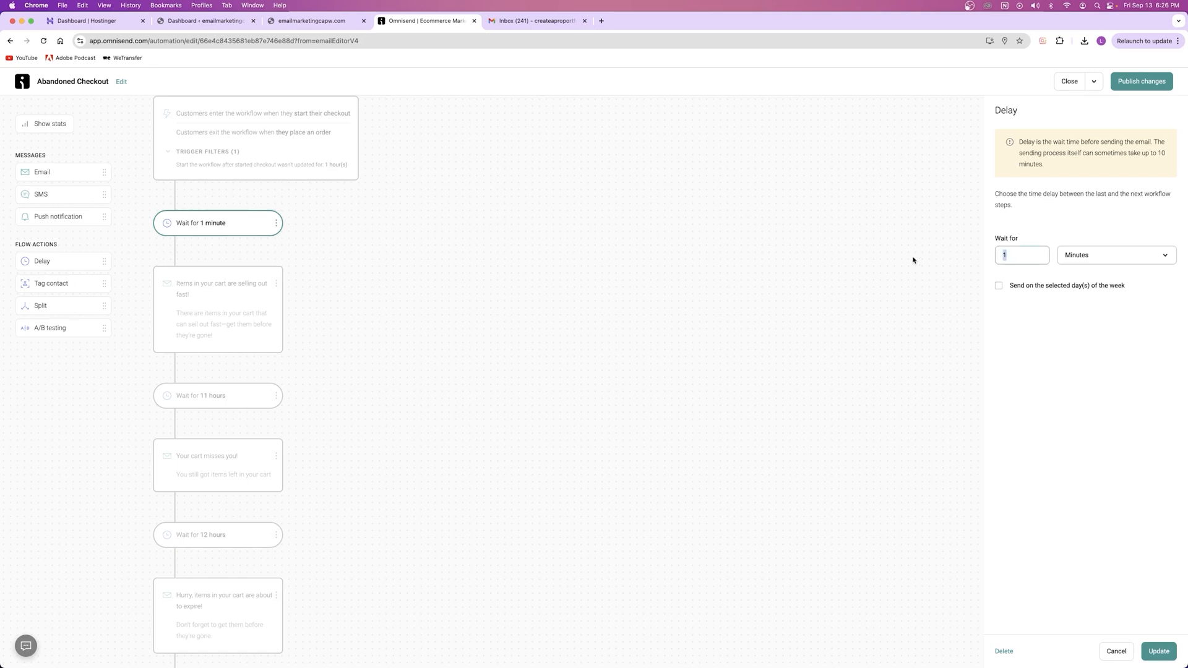
click(1117, 255)
click(1077, 297)
click(1159, 651)
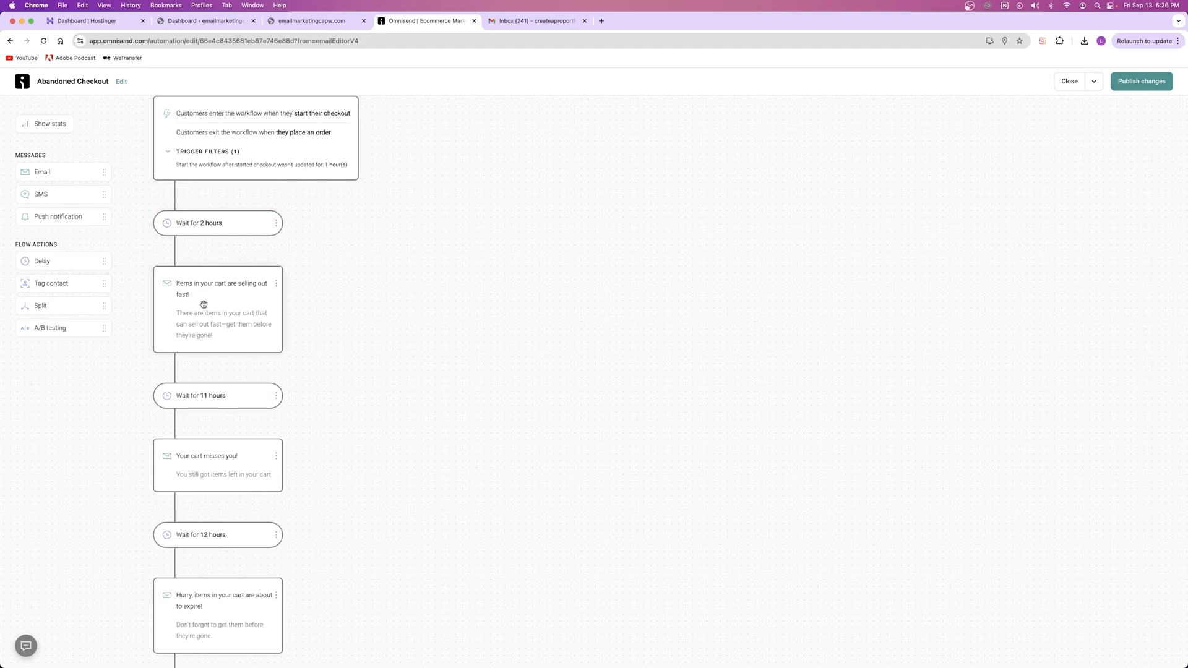
Step: Delete the 2-hour delay placed before the first email
click(276, 223)
click(255, 244)
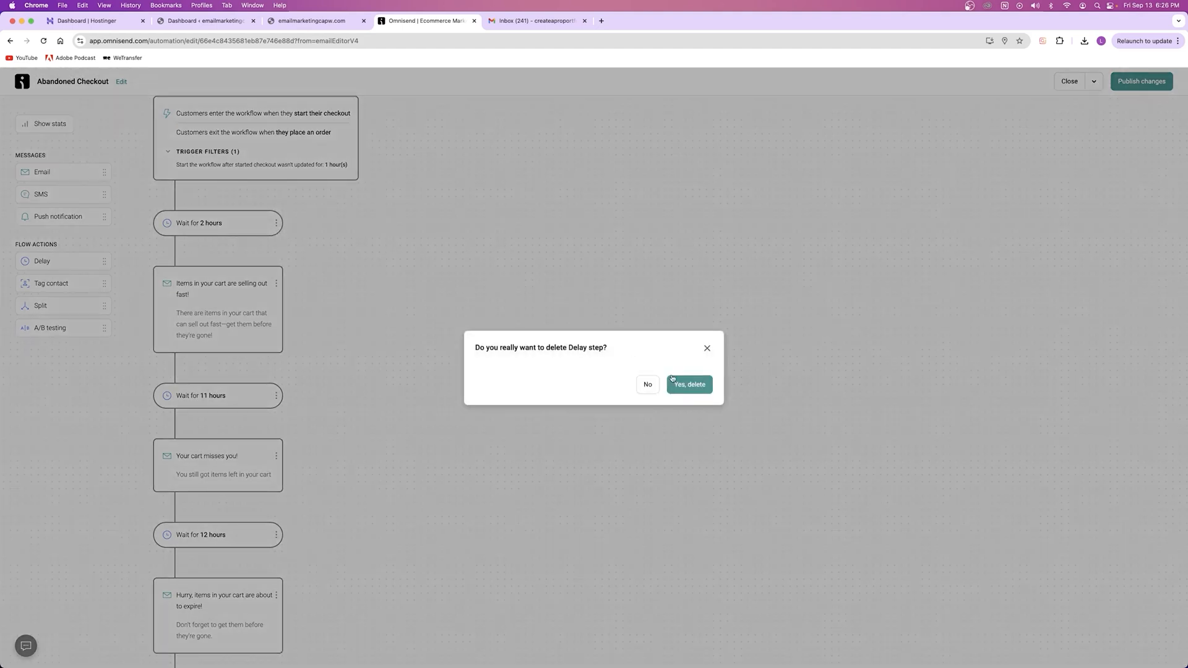
click(688, 385)
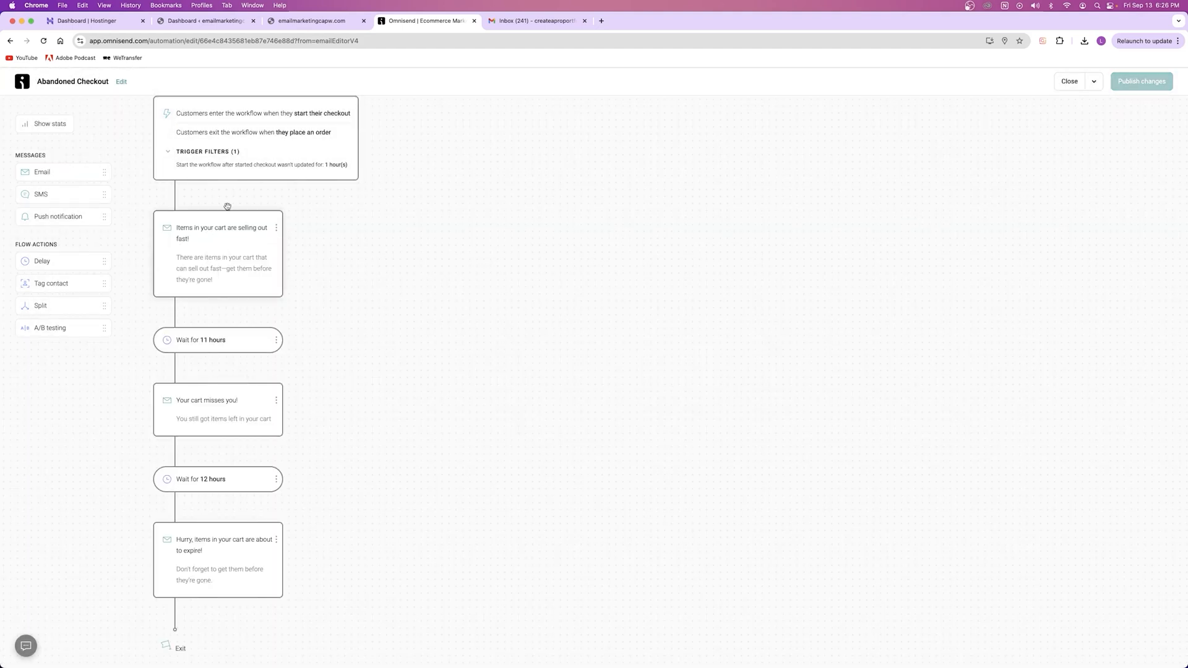
Step: Change the trigger filter to start the workflow when the started checkout wasn't updated for 2 hours
click(308, 152)
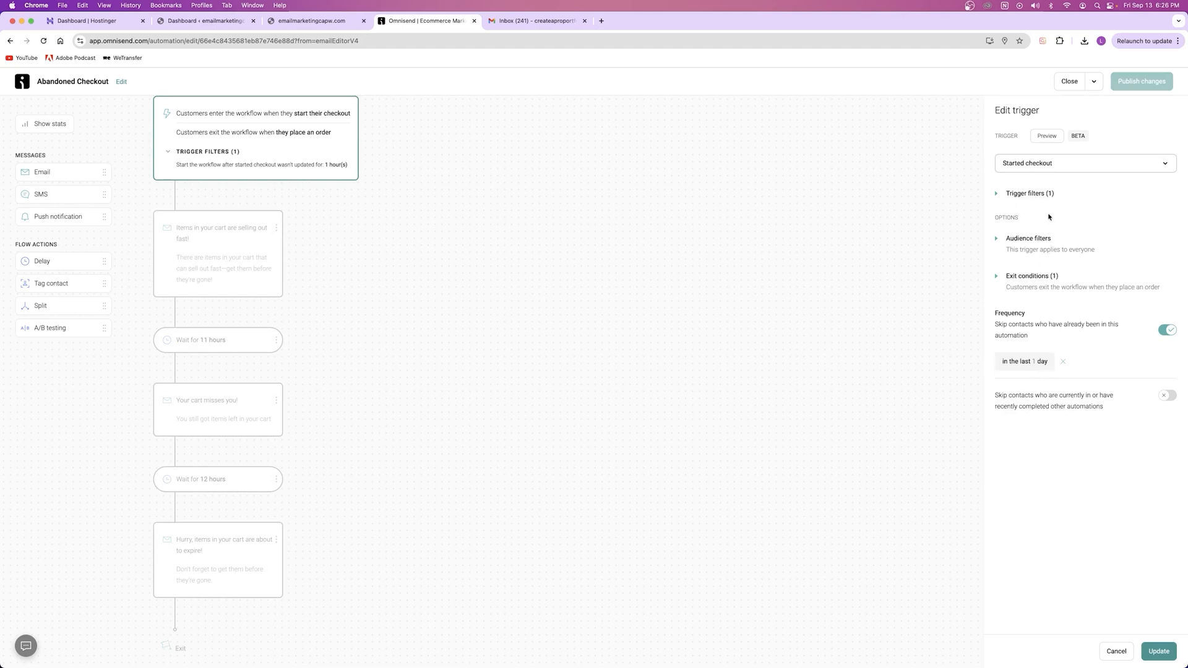
click(1027, 197)
click(1029, 197)
click(1022, 201)
click(1036, 344)
key(BackSpace)
text(2)
click(1159, 651)
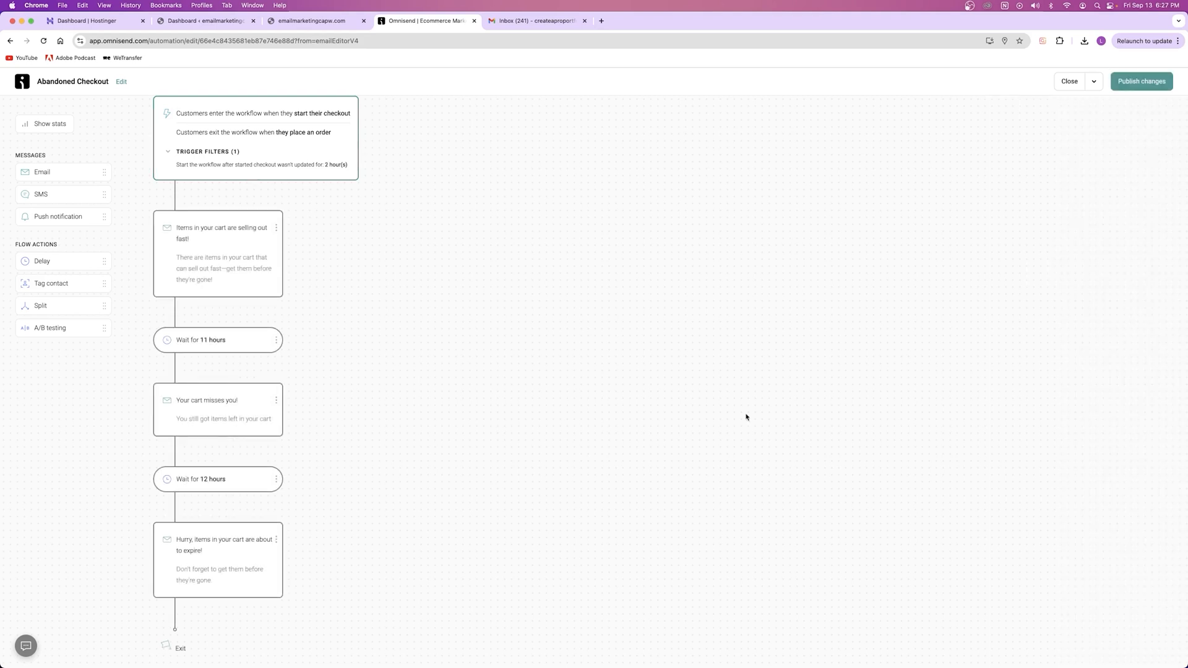
click(286, 137)
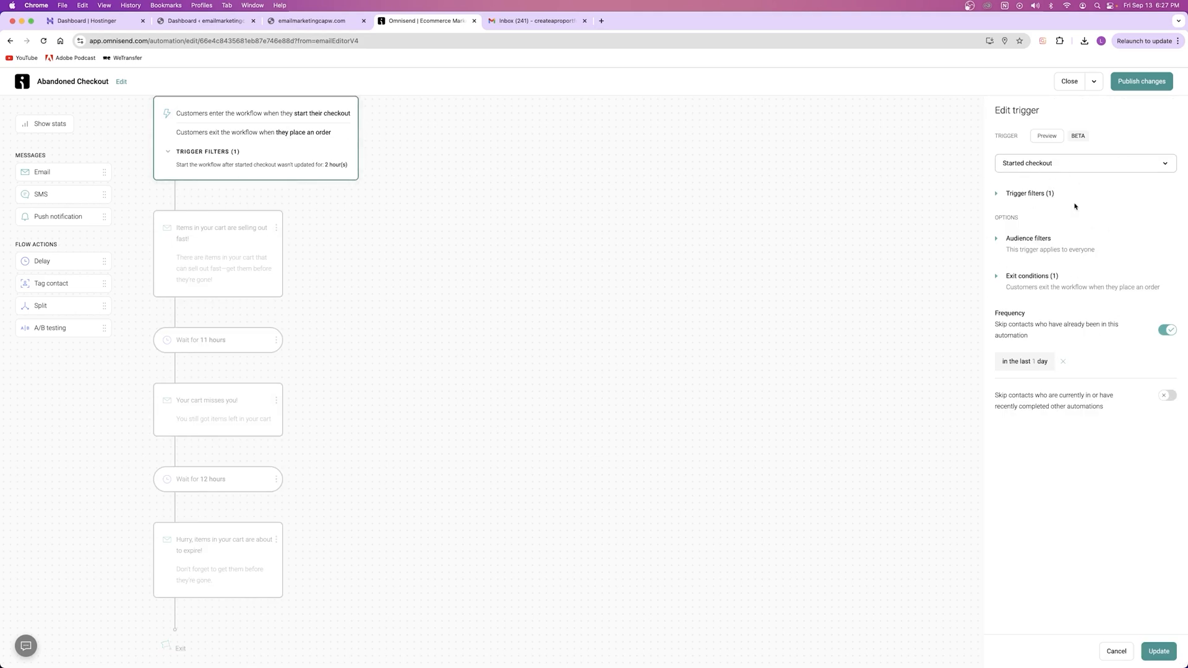
click(212, 273)
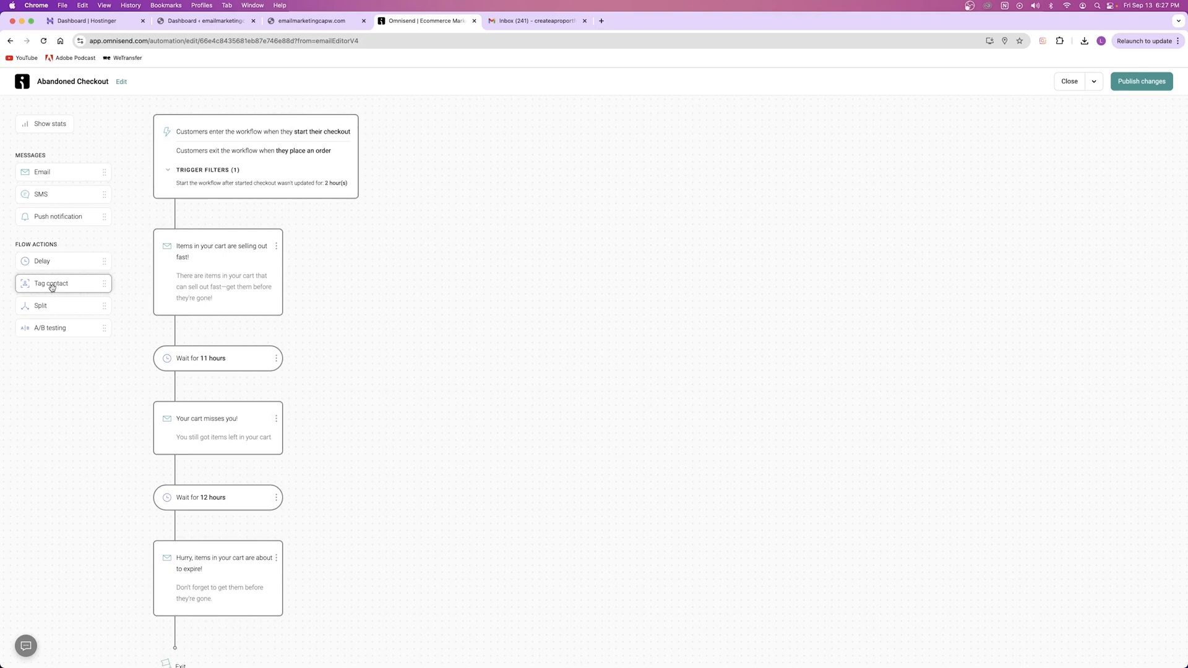
Step: Try out a Tag contact step after the first email, look at the tag options, and delete the step
drag(52, 286, 203, 338)
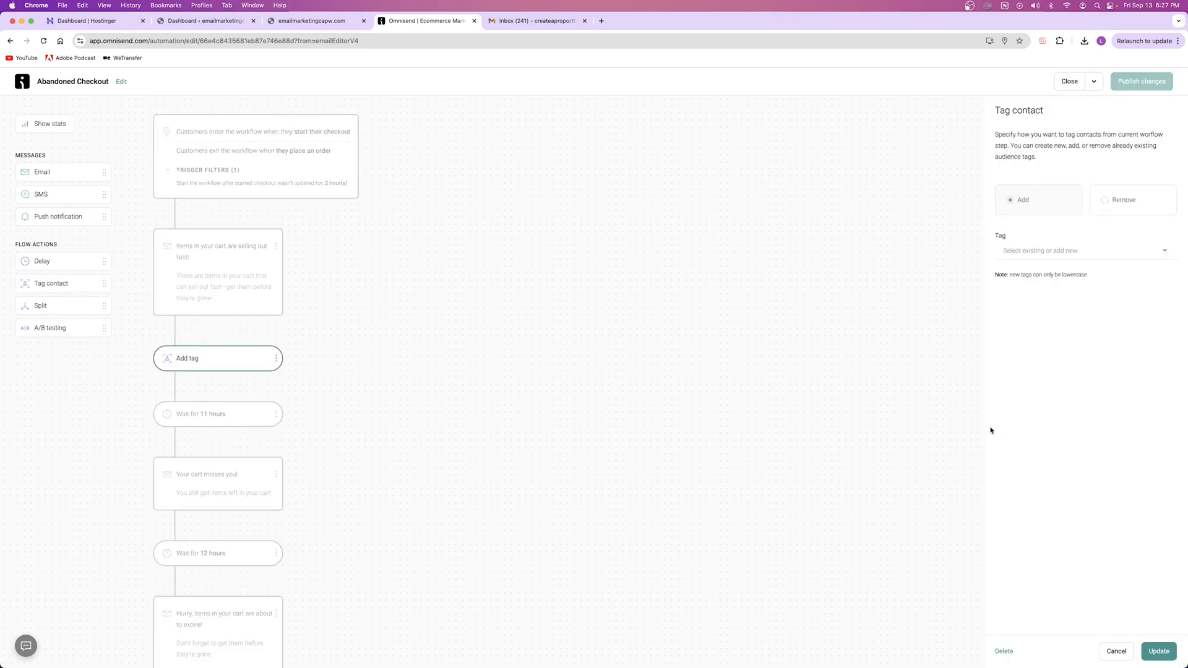
click(1040, 250)
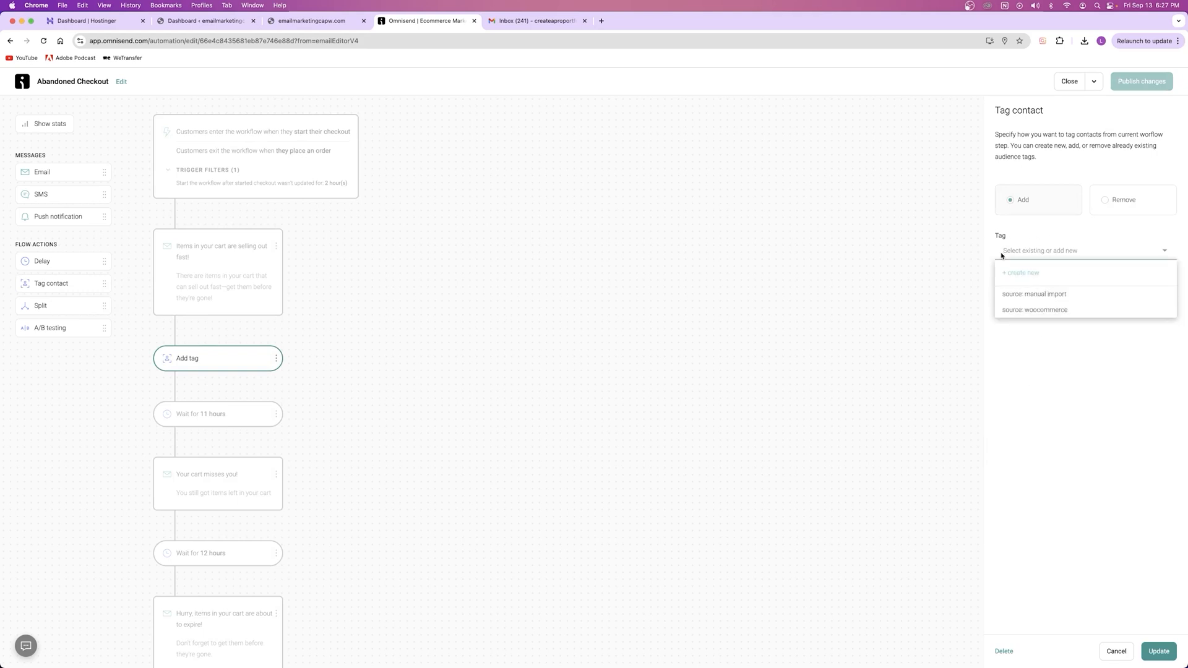
click(276, 359)
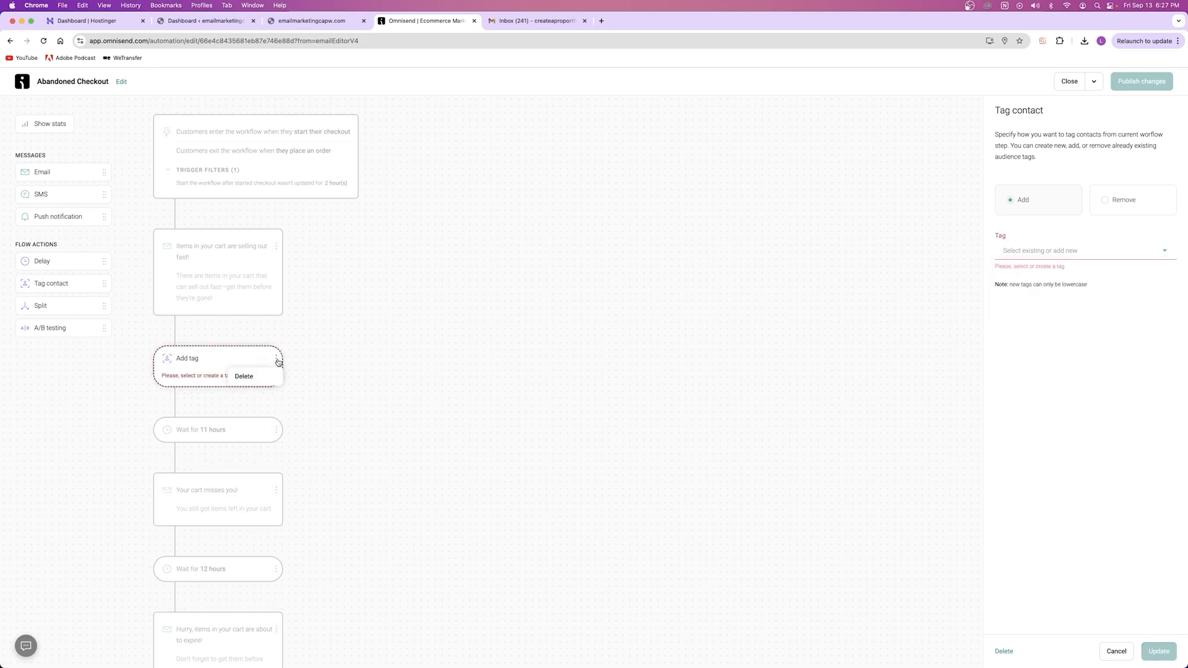
click(260, 379)
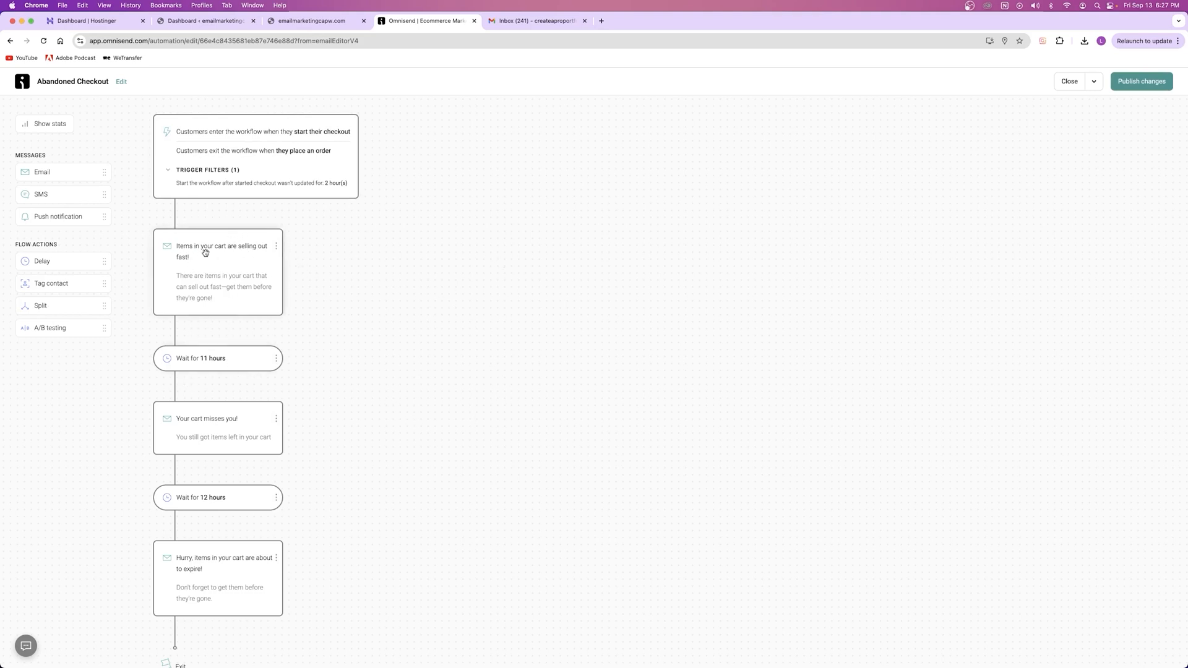
Step: Place a split after the first email and delete it together with both of its paths
drag(74, 307, 184, 328)
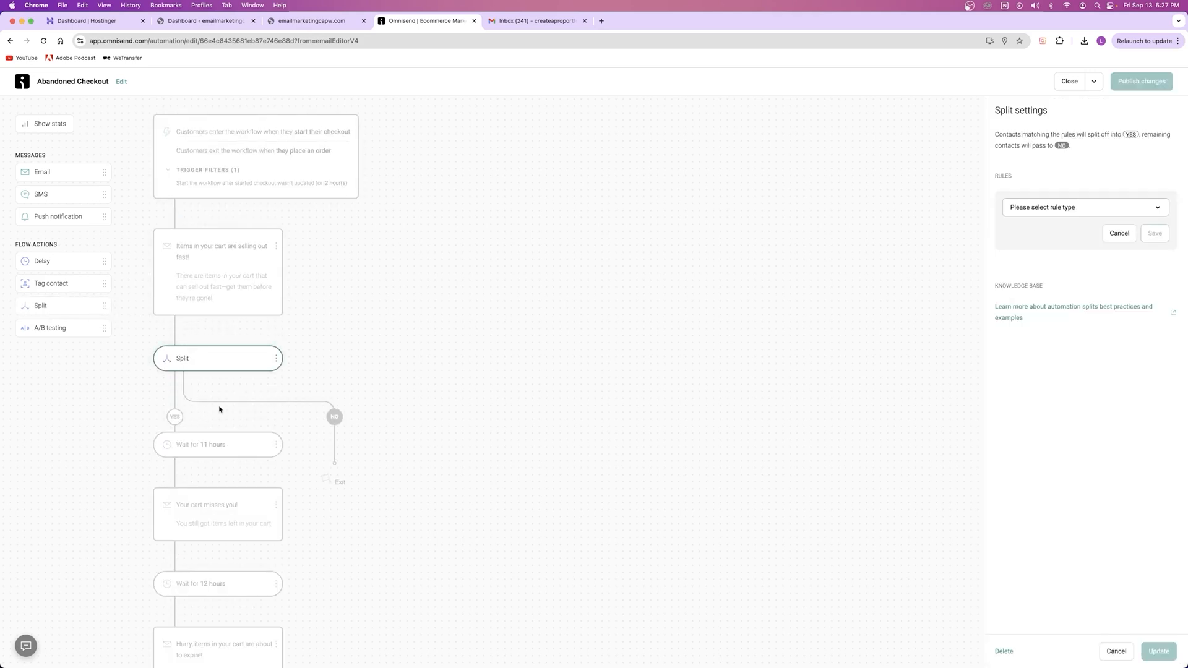
click(276, 360)
click(246, 374)
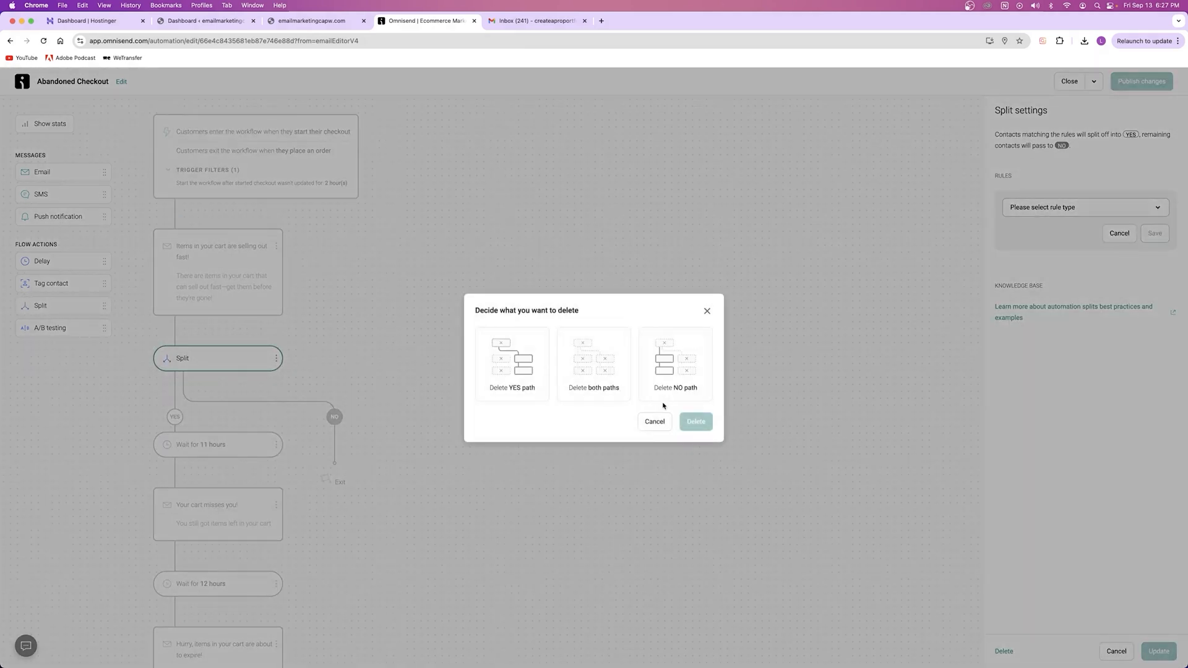
click(622, 371)
click(696, 421)
Step: Close the Abandoned Checkout workflow and open the "Abandoned Checkout No.2" draft workflow
click(1074, 81)
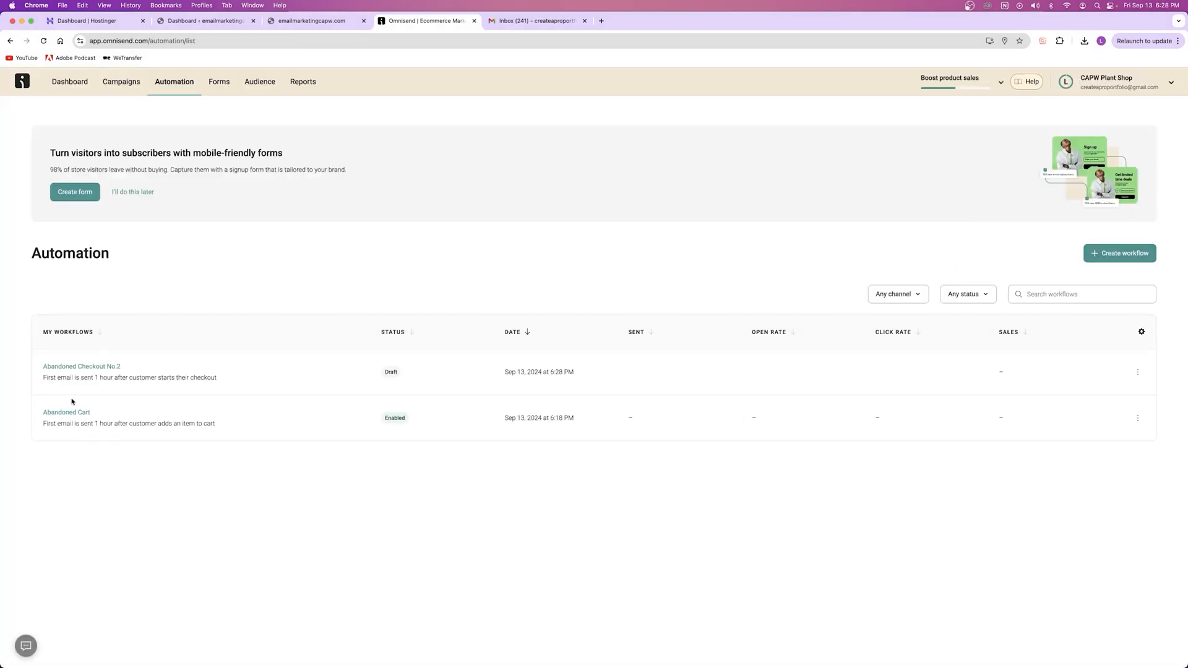
click(1124, 255)
click(75, 369)
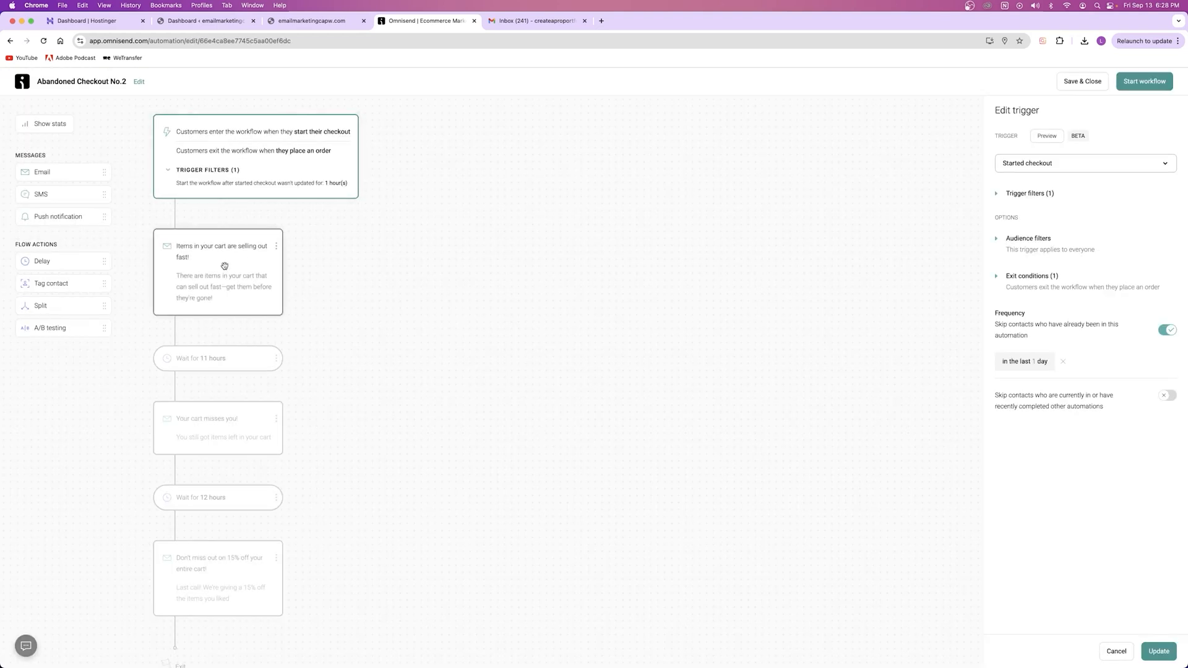
Step: Look through the settings of the three emails in the Abandoned Checkout No.2 workflow
click(204, 261)
click(217, 440)
click(217, 577)
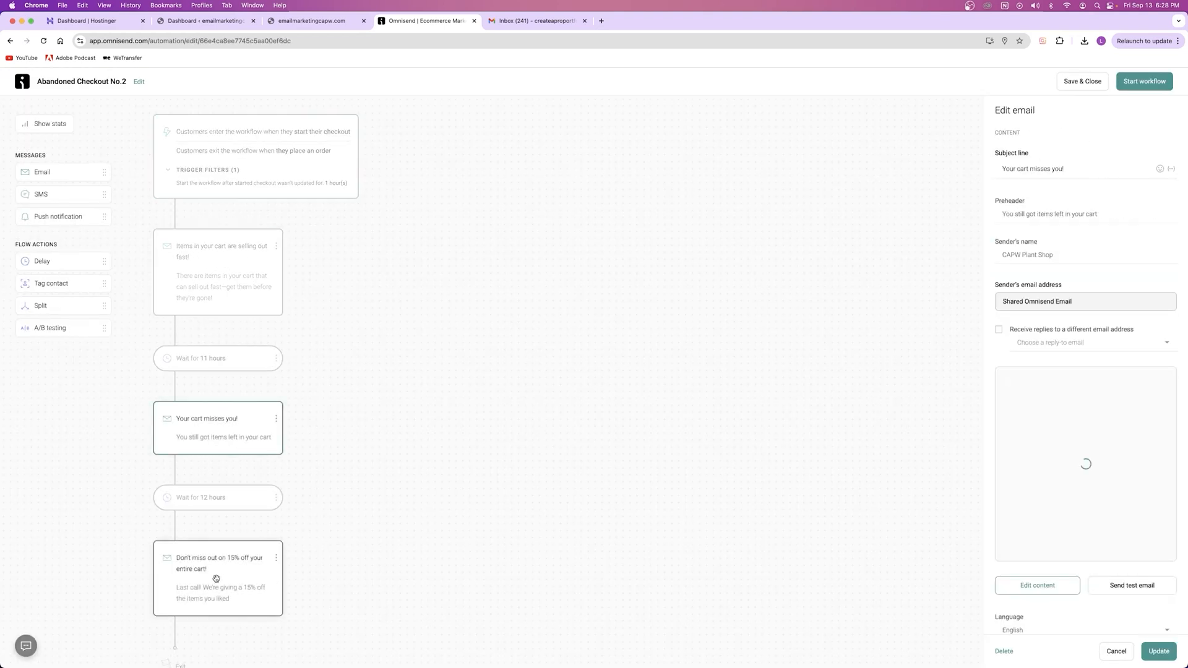
scroll(330, 464, down, 1)
click(482, 387)
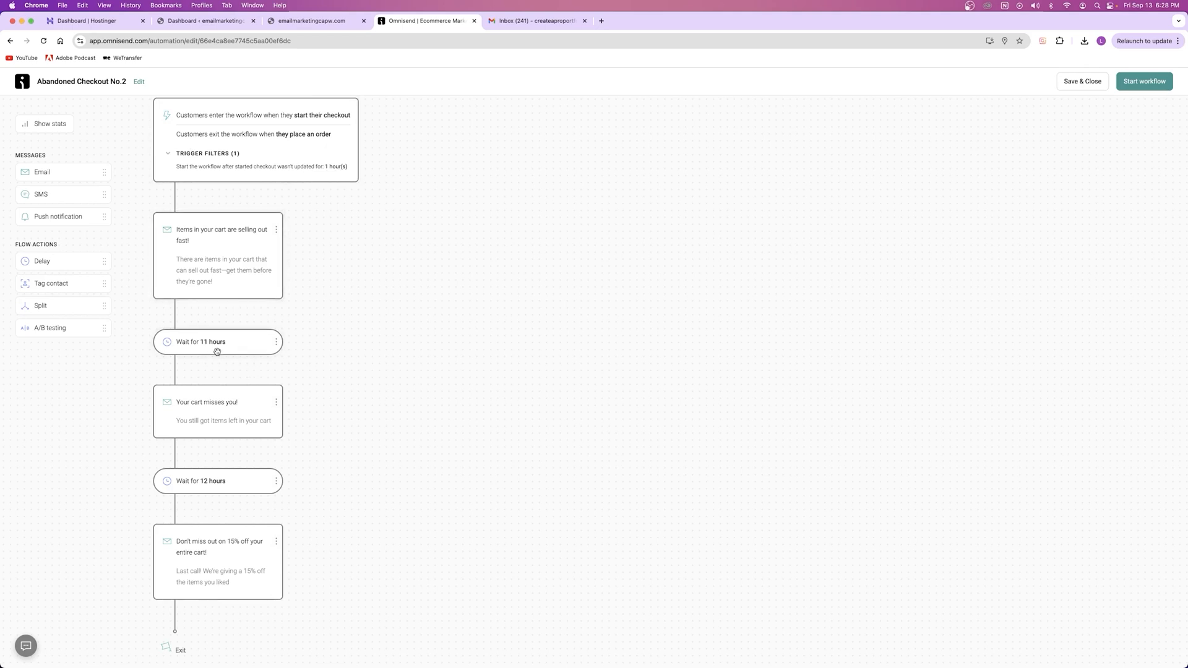
Step: Add a split between the 11-hour wait and "Your cart misses you!" and examine all trigger filter properties available for its rule
drag(42, 306, 199, 401)
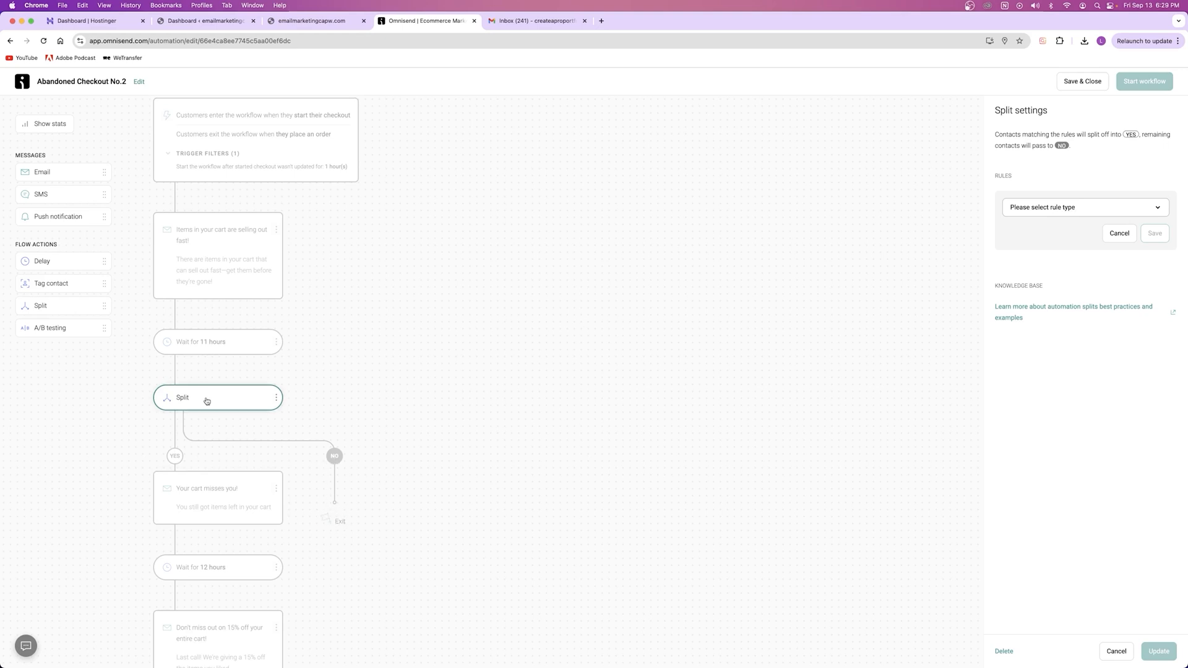
click(1075, 214)
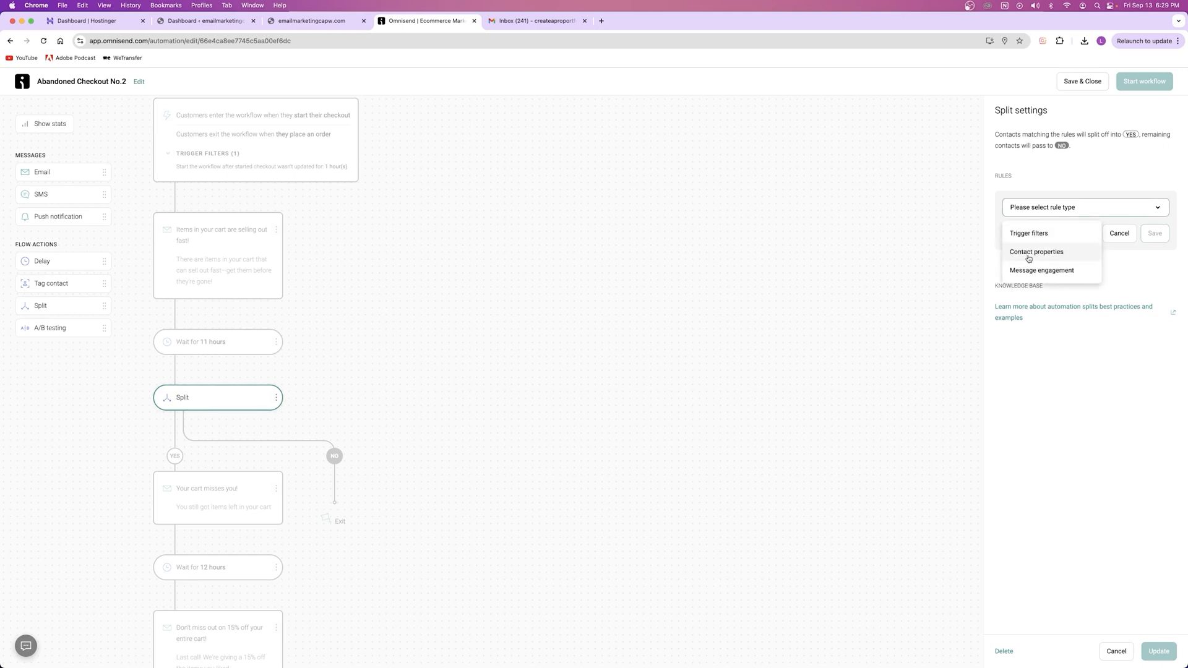
click(1042, 234)
click(1042, 234)
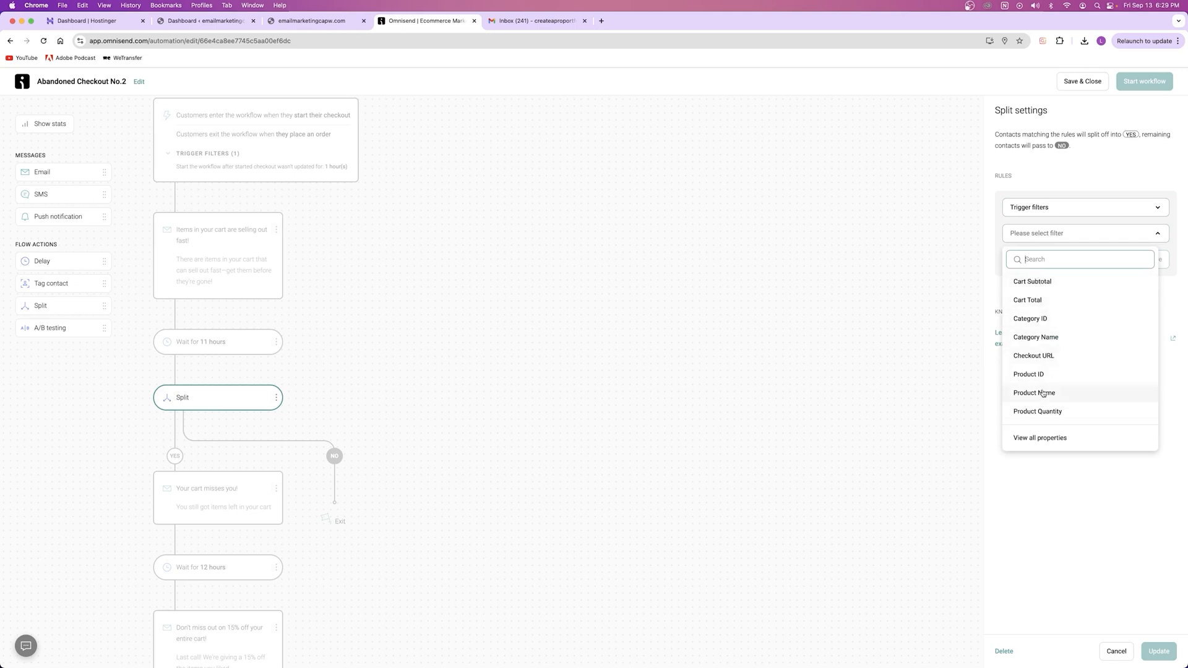
click(1052, 437)
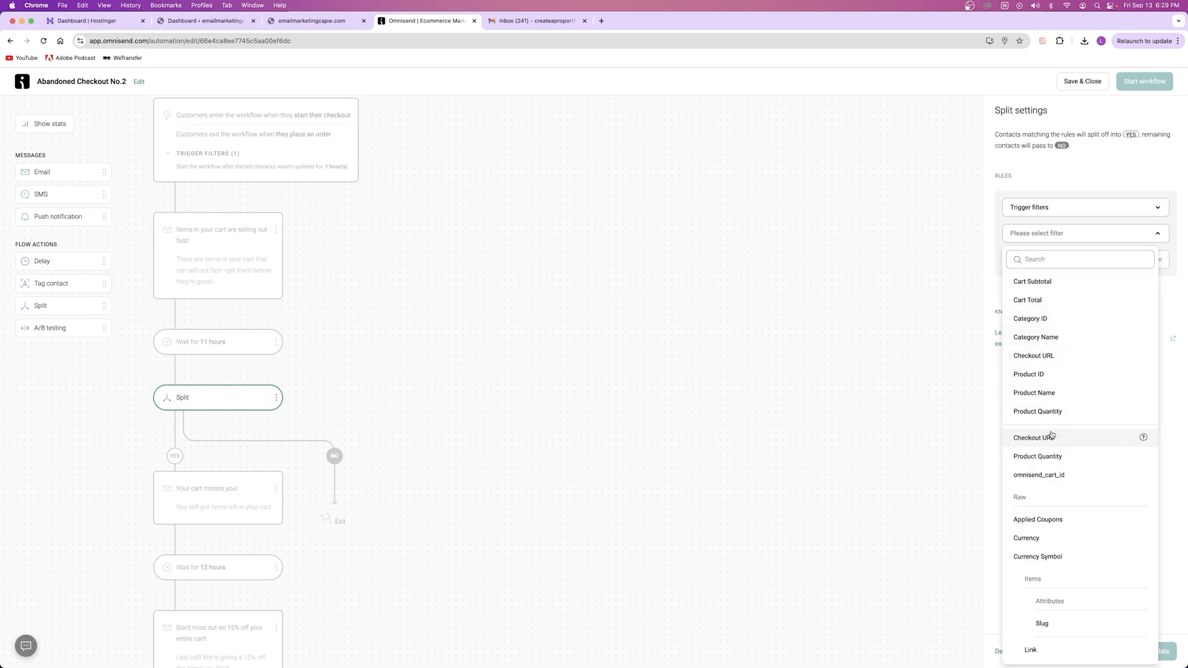
scroll(1062, 346, down, 5)
scroll(1062, 346, down, 5)
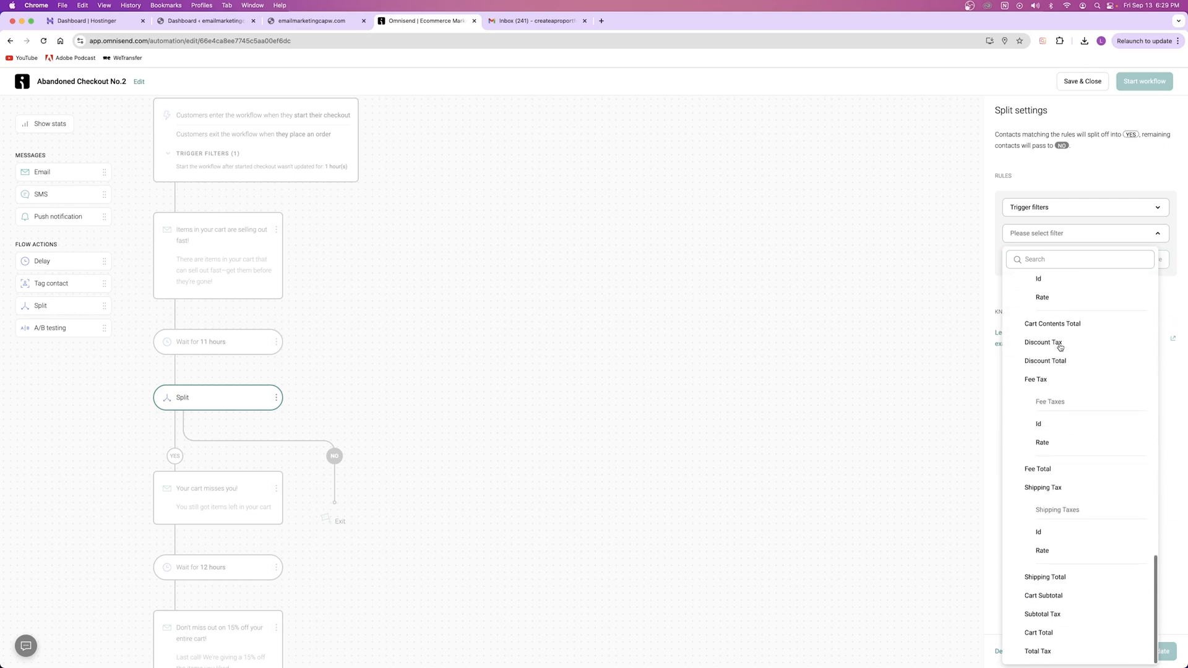
scroll(1056, 499, up, 10)
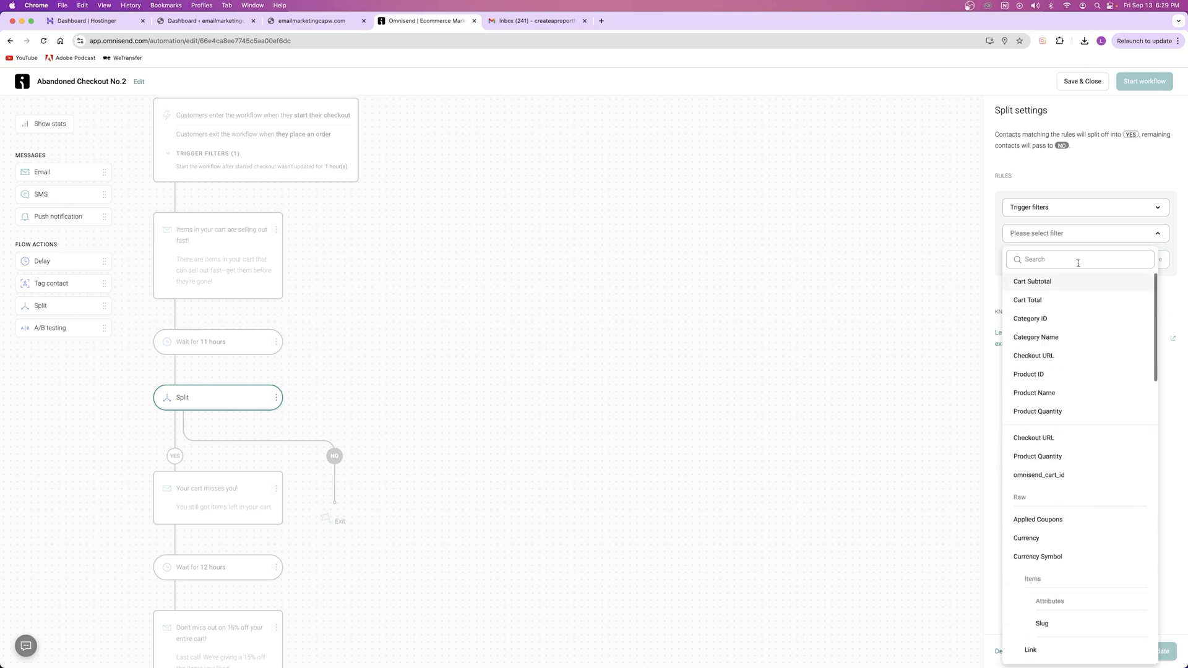
Step: Set and save the split rule as Message engagement, Opened message, Email, "Items in your cart are selling out fast!"
click(1073, 210)
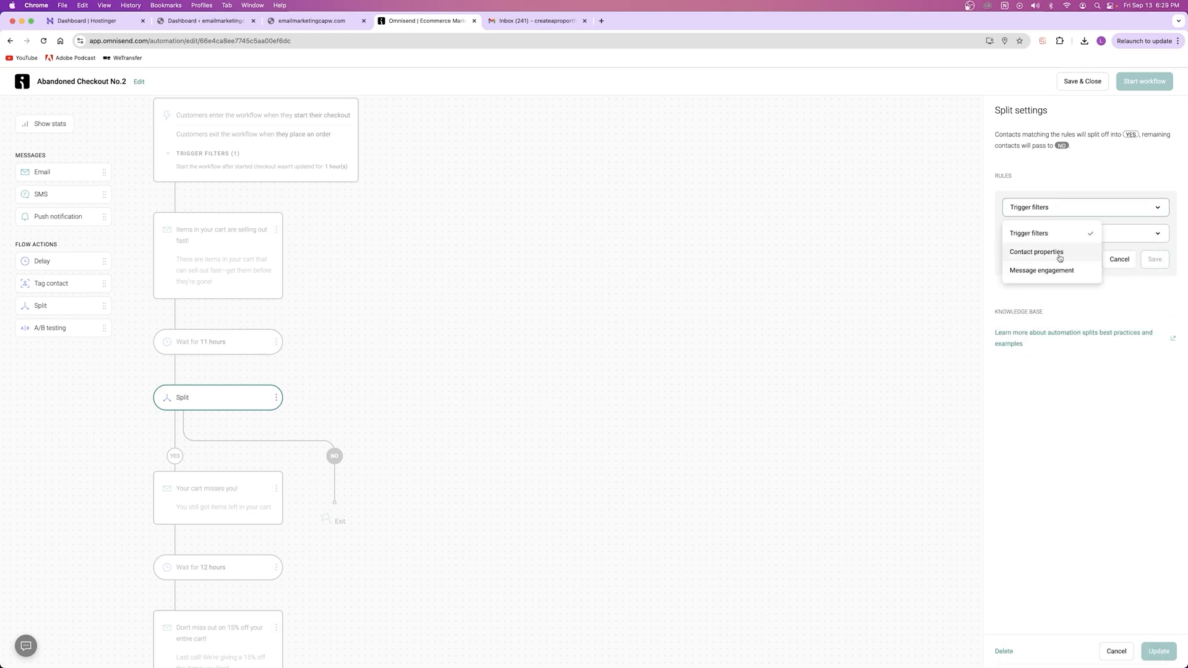
click(1028, 272)
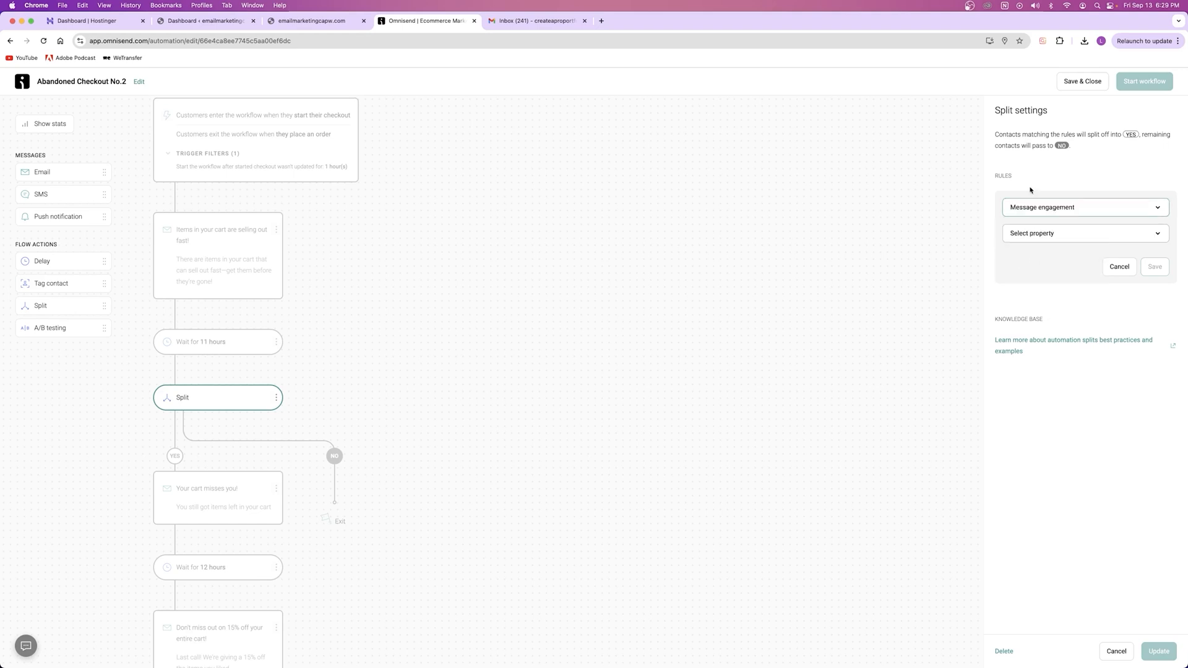
click(1040, 232)
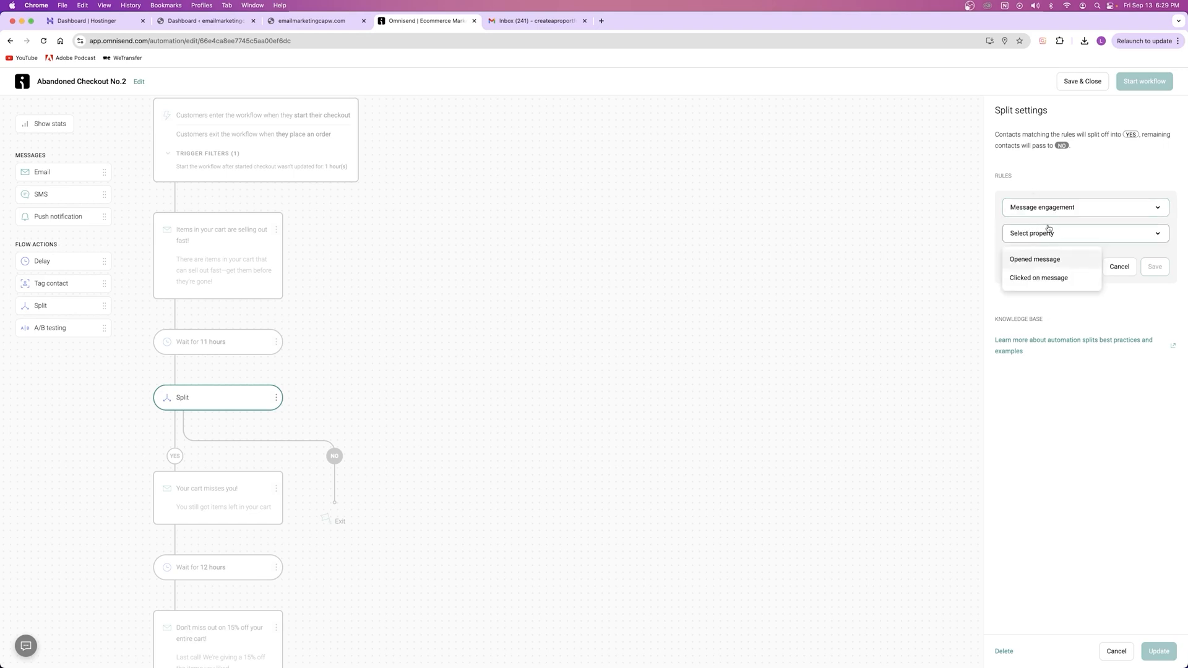
click(1037, 263)
click(1041, 268)
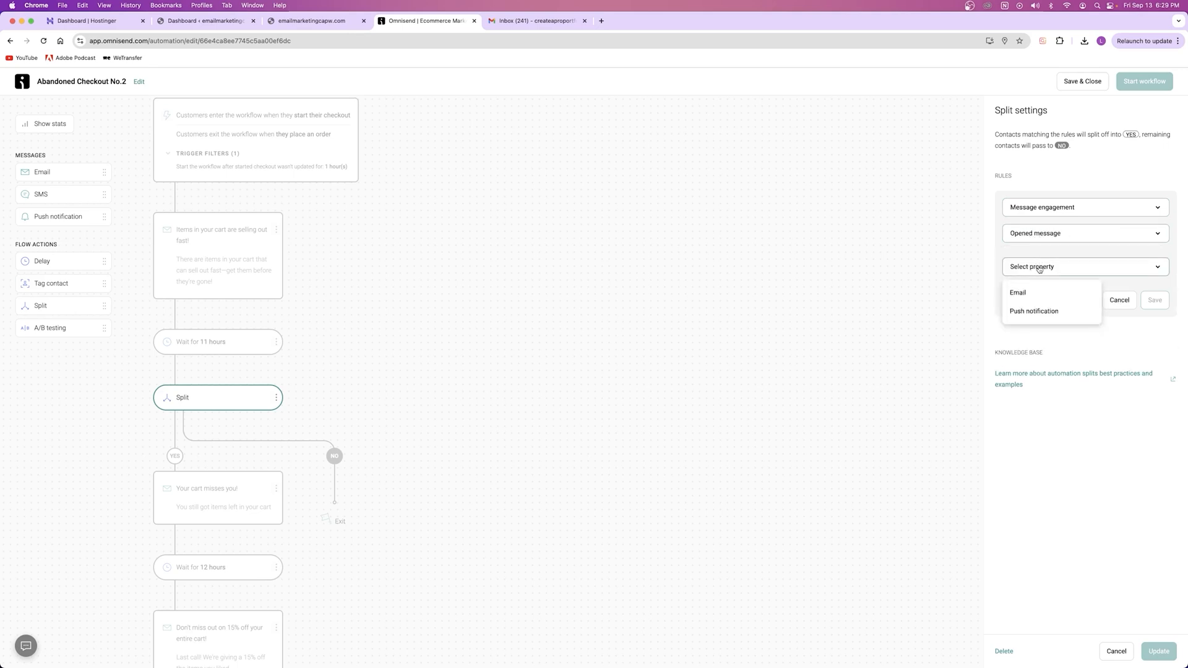
click(1034, 291)
click(1034, 299)
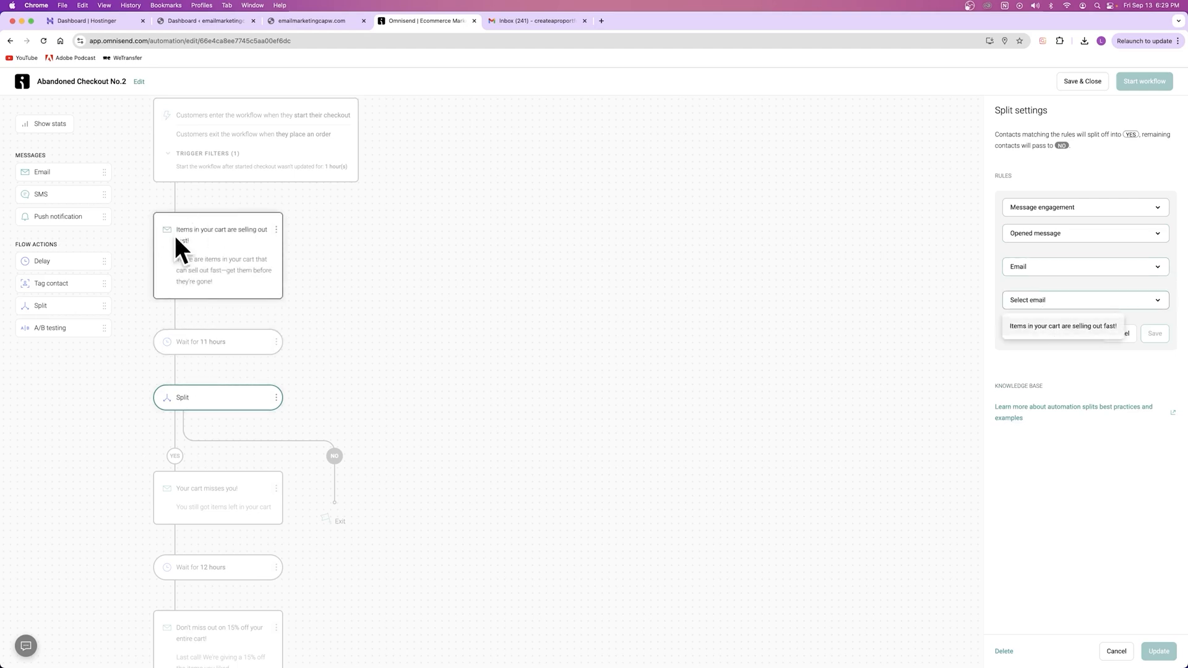
click(1060, 331)
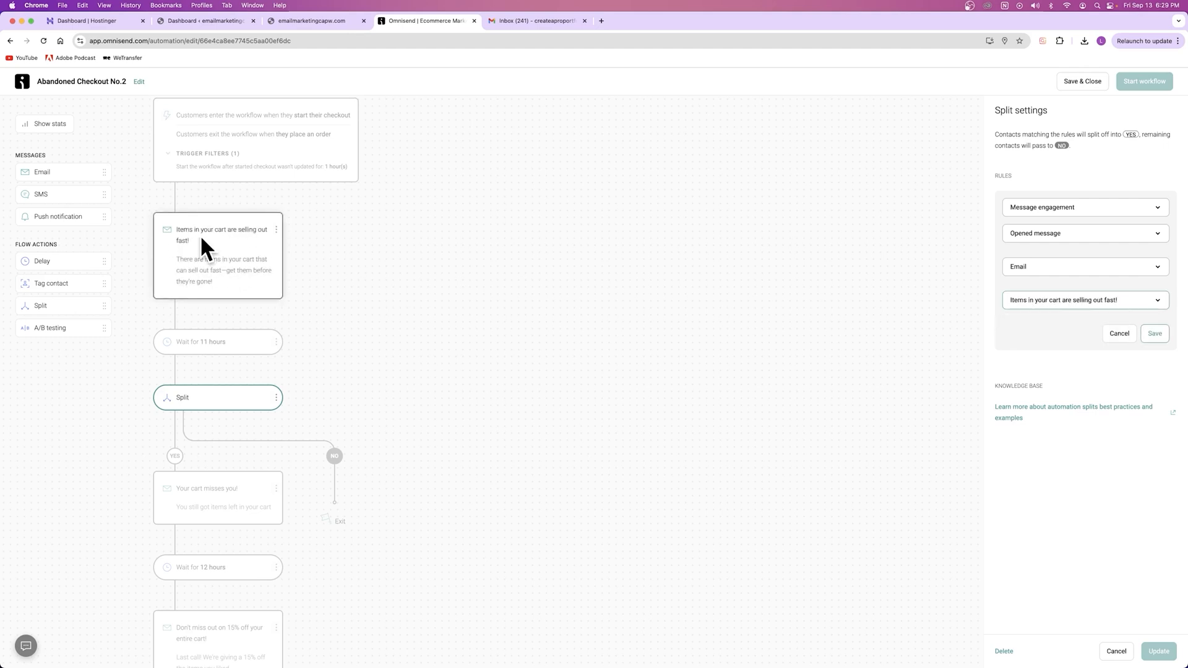
click(1155, 335)
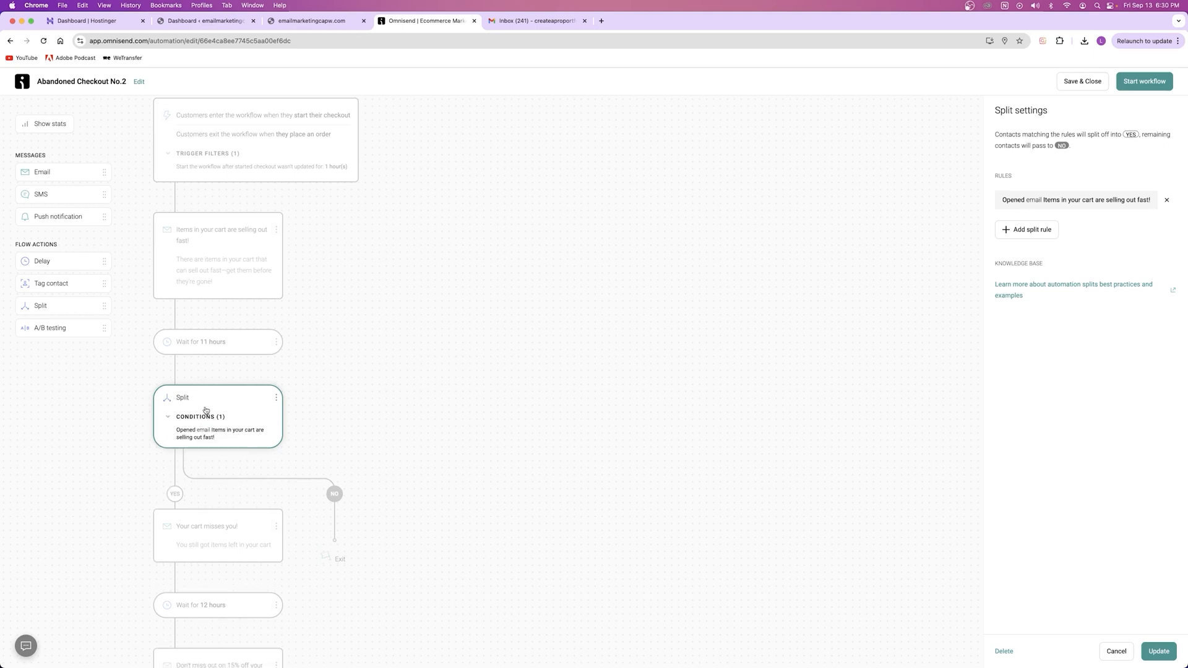
Step: Delete the split after the 11-hour wait together with its NO path, keeping the YES path emails
click(1081, 204)
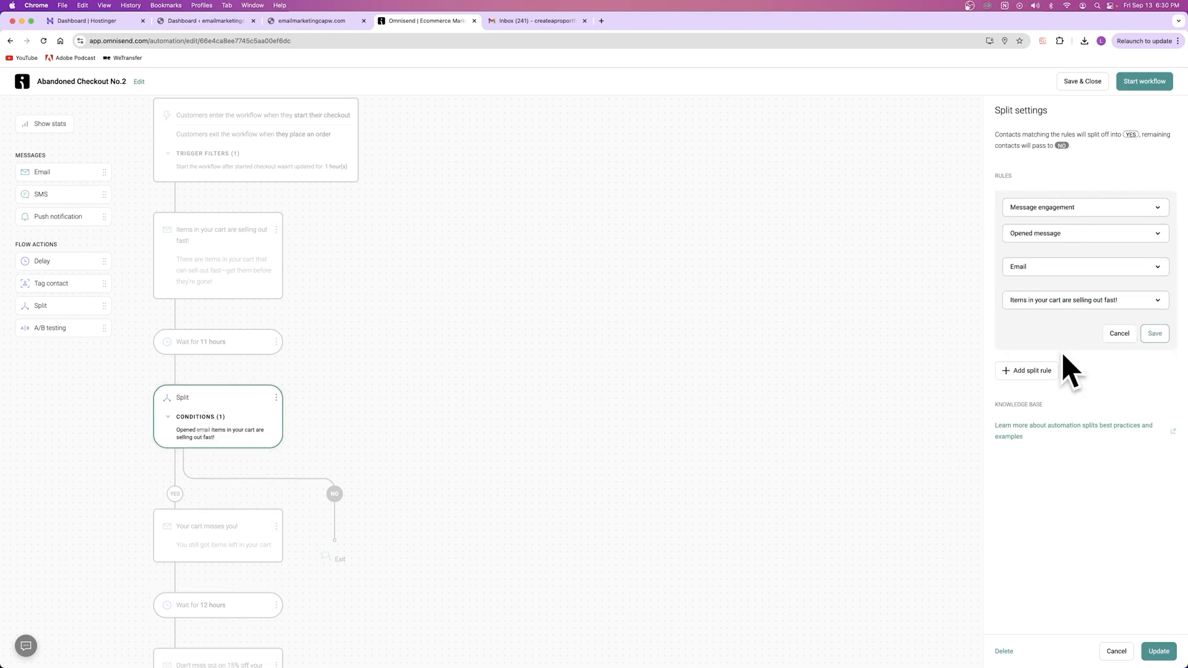
click(276, 398)
click(260, 420)
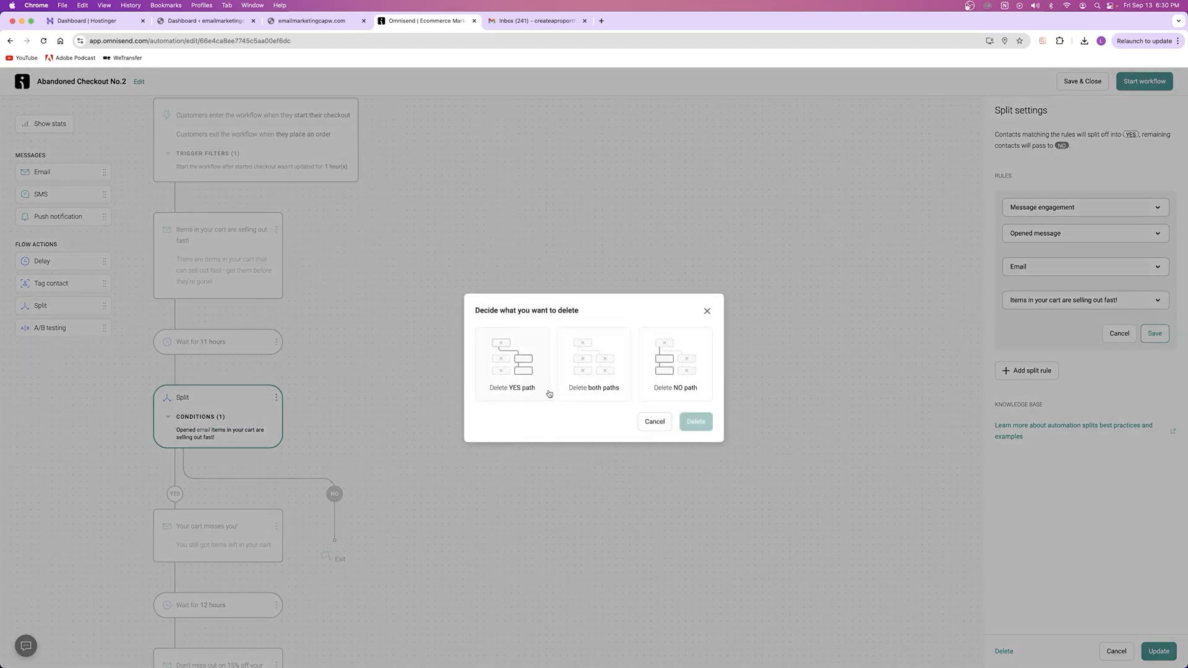
click(666, 379)
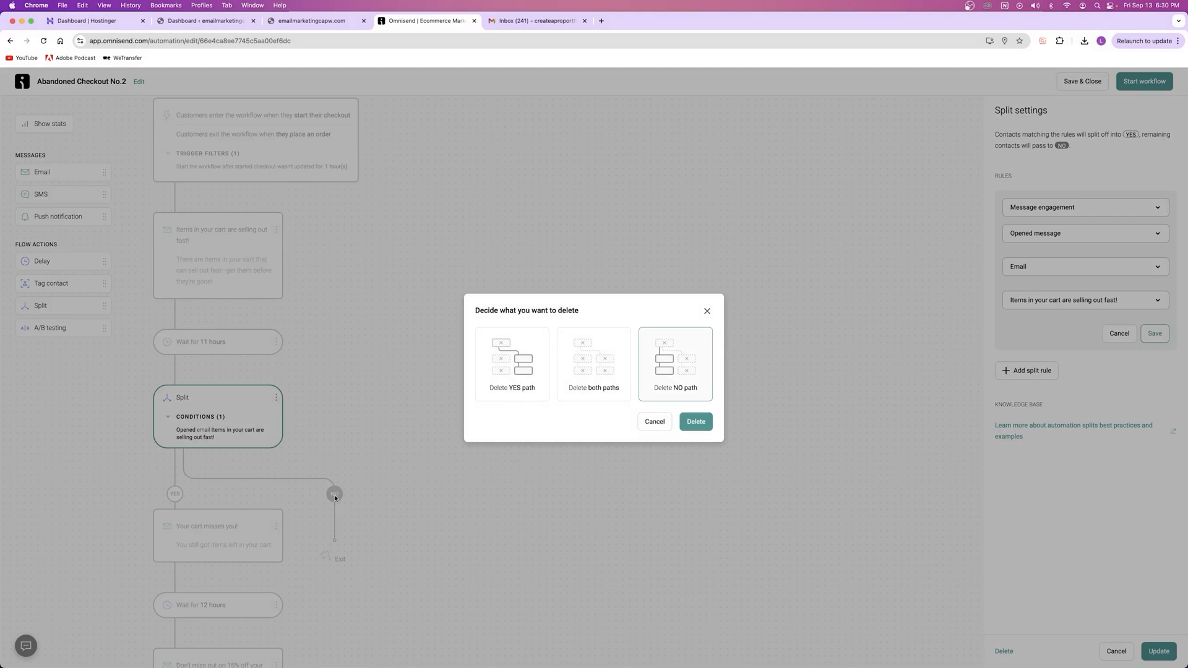
click(695, 421)
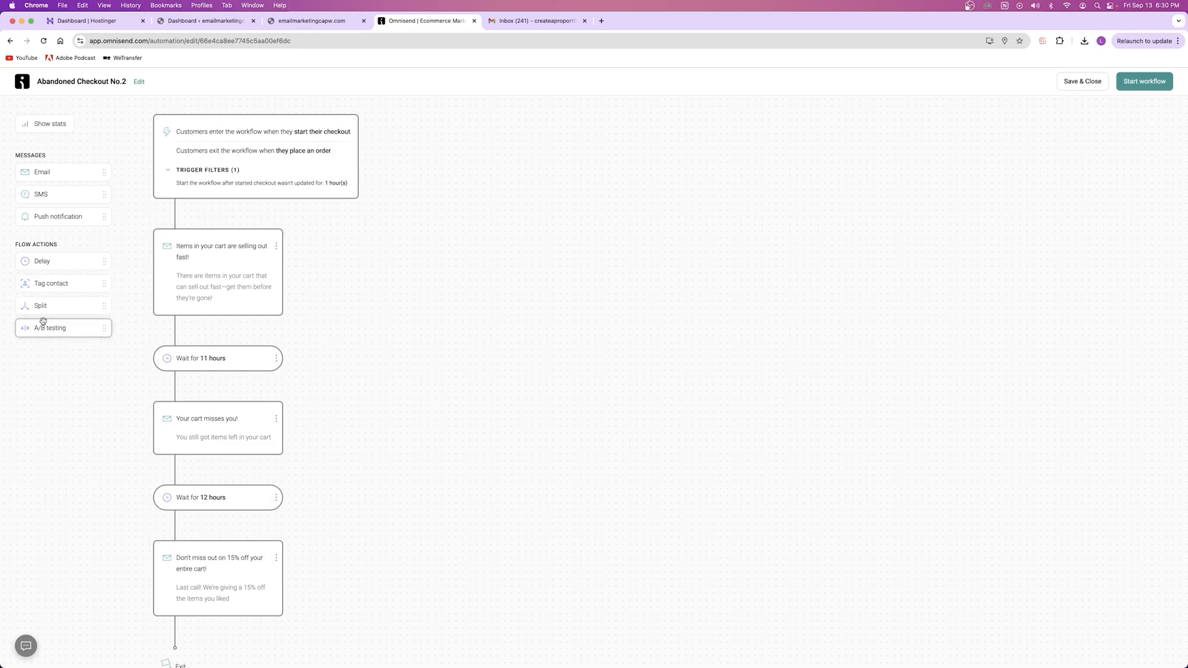
Step: Add an A/B test between the 11-hour wait and "Your cart misses you!" and save it with a 50/50 participant split
drag(52, 328, 185, 394)
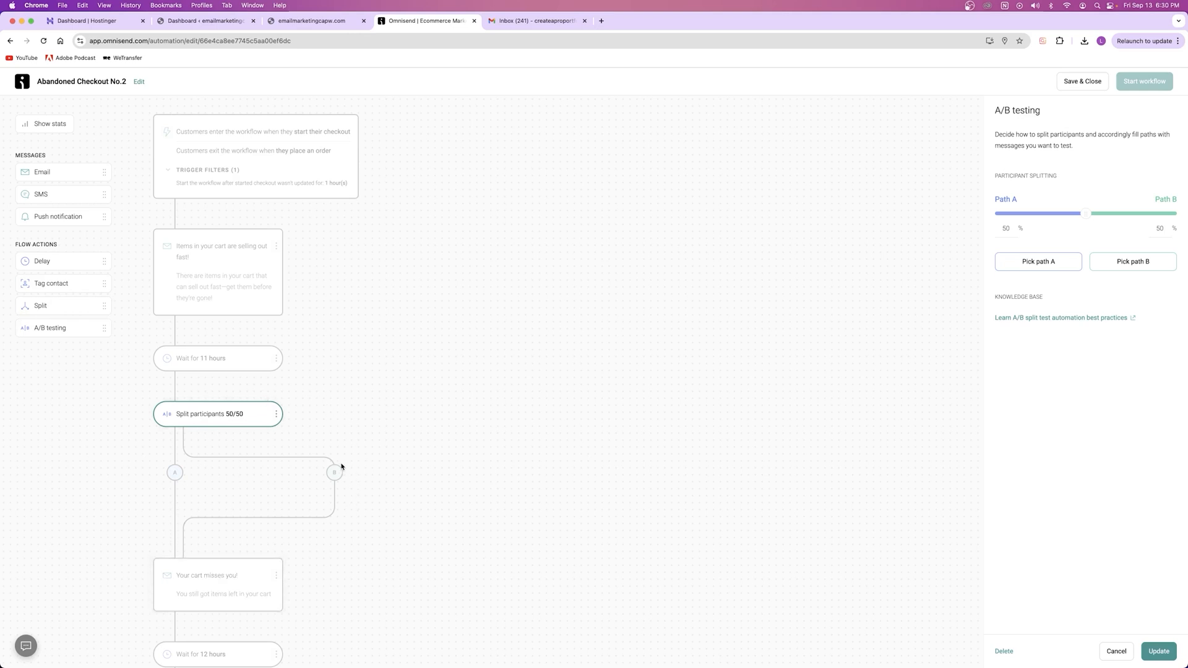
mouse_move(1086, 213)
mouse_down()
mouse_move(1044, 214)
mouse_move(1087, 212)
mouse_up()
click(1039, 263)
click(1148, 265)
drag(1000, 214, 1089, 215)
click(1158, 651)
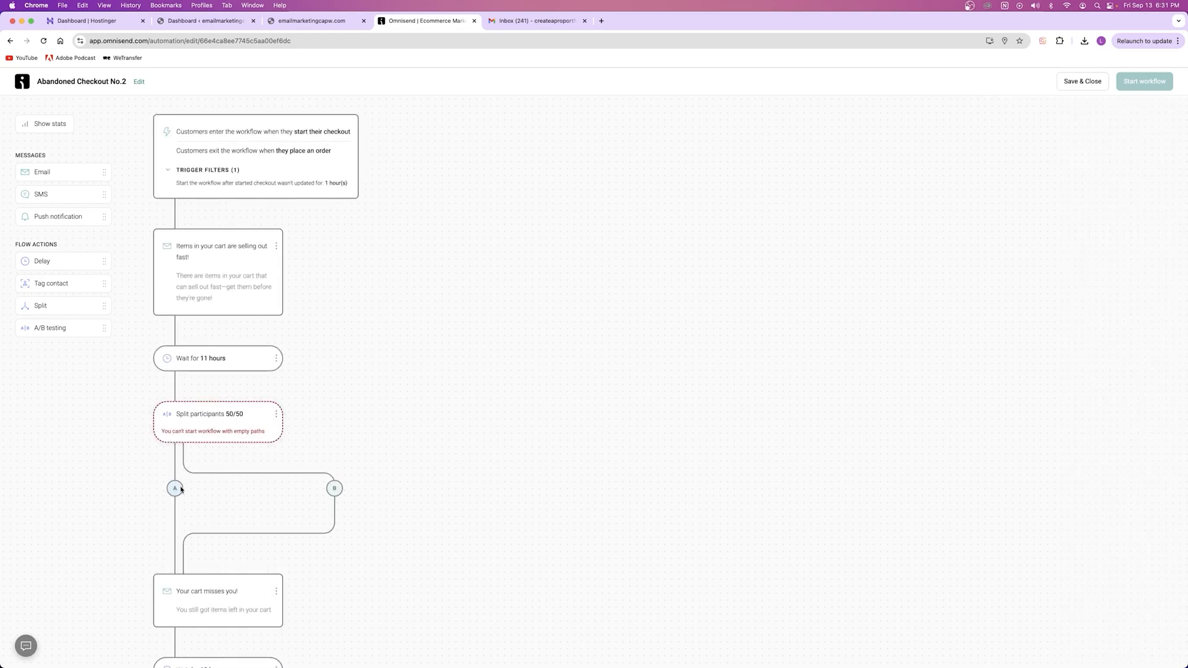
Step: Place a blank email on both path A and path B of the A/B test and review their settings
drag(47, 173, 334, 495)
click(1024, 174)
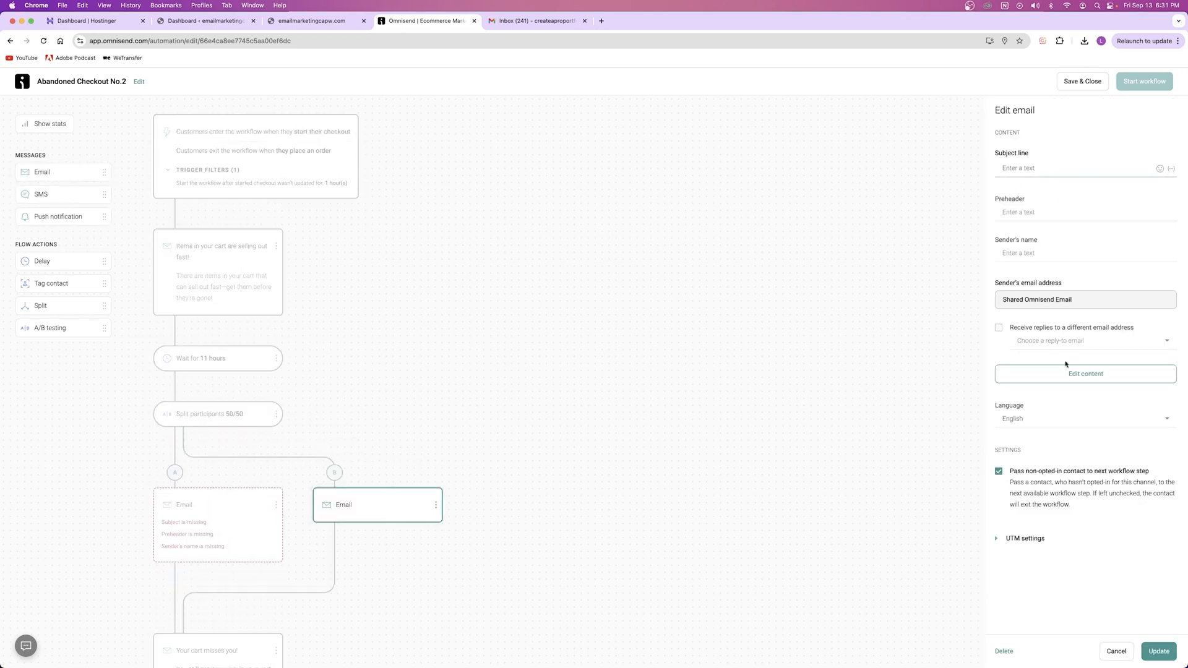
click(222, 521)
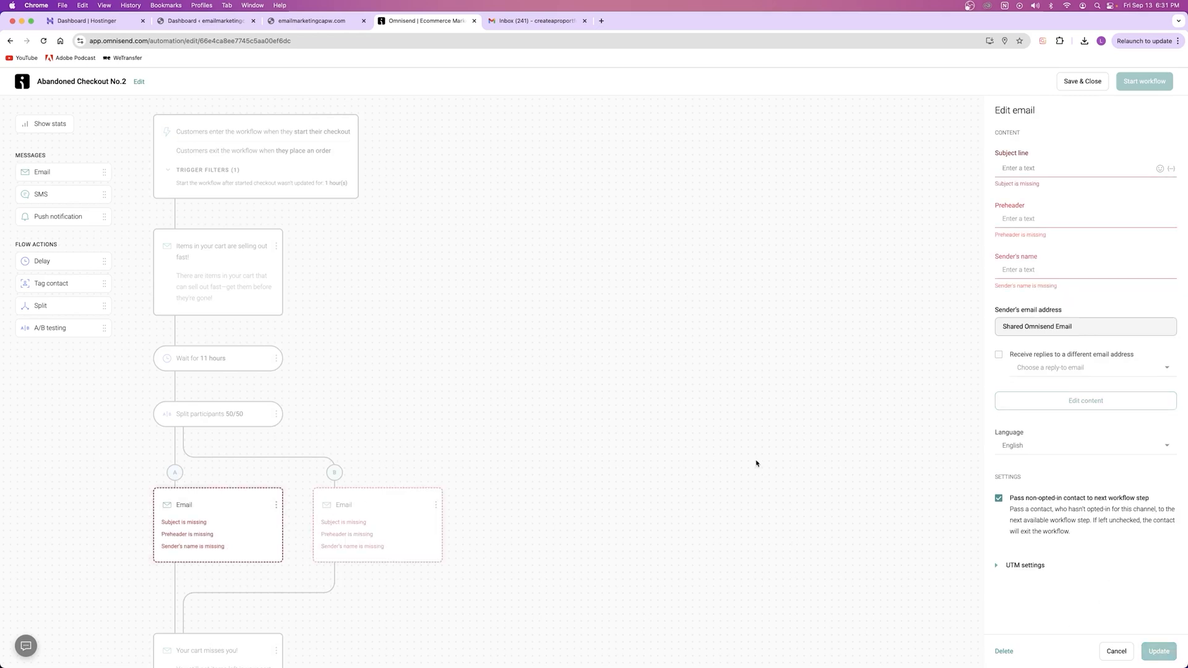
click(633, 366)
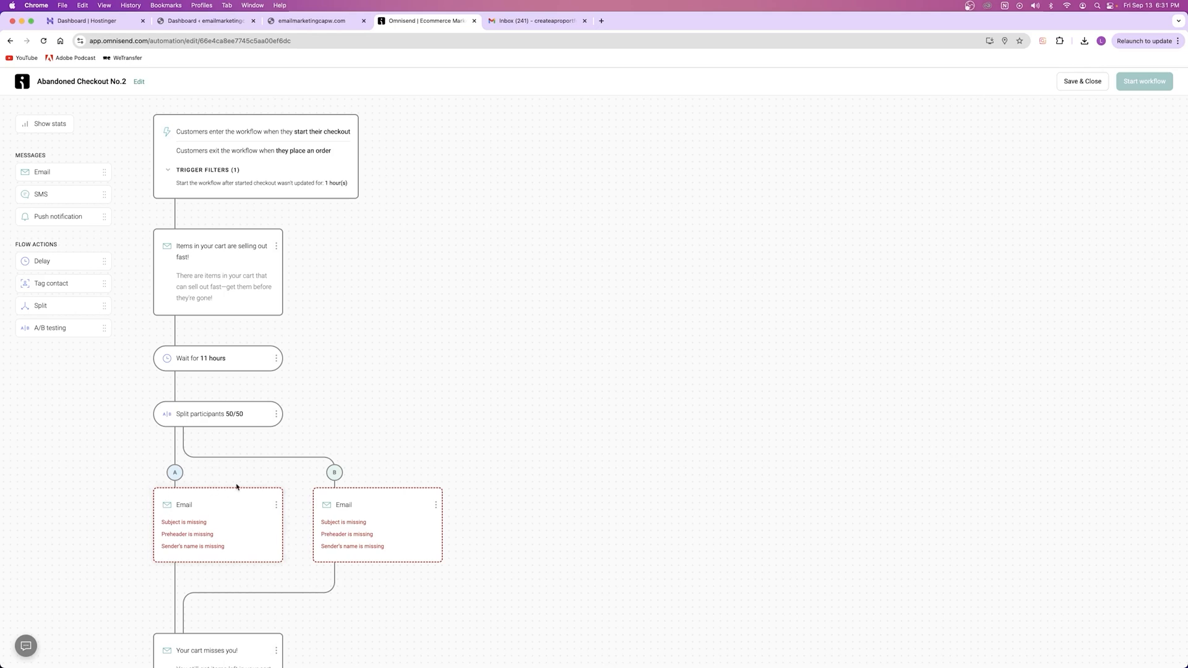
click(394, 508)
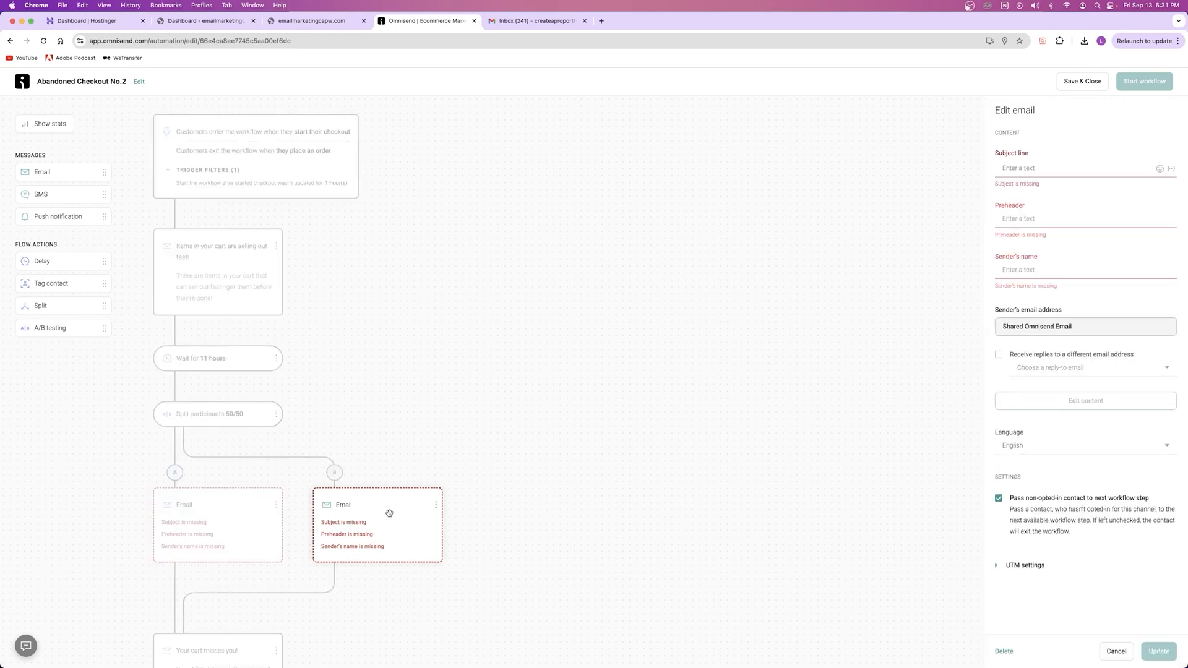
click(198, 418)
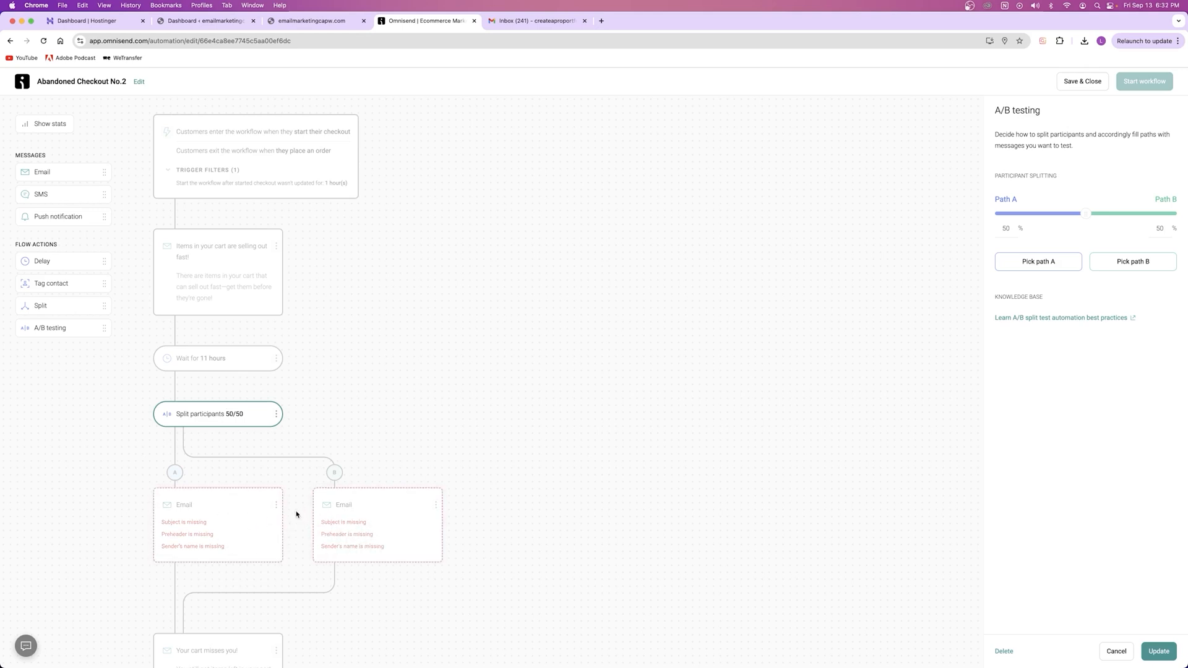
Step: Delete the A/B test from the workflow along with its B path
click(277, 414)
click(245, 432)
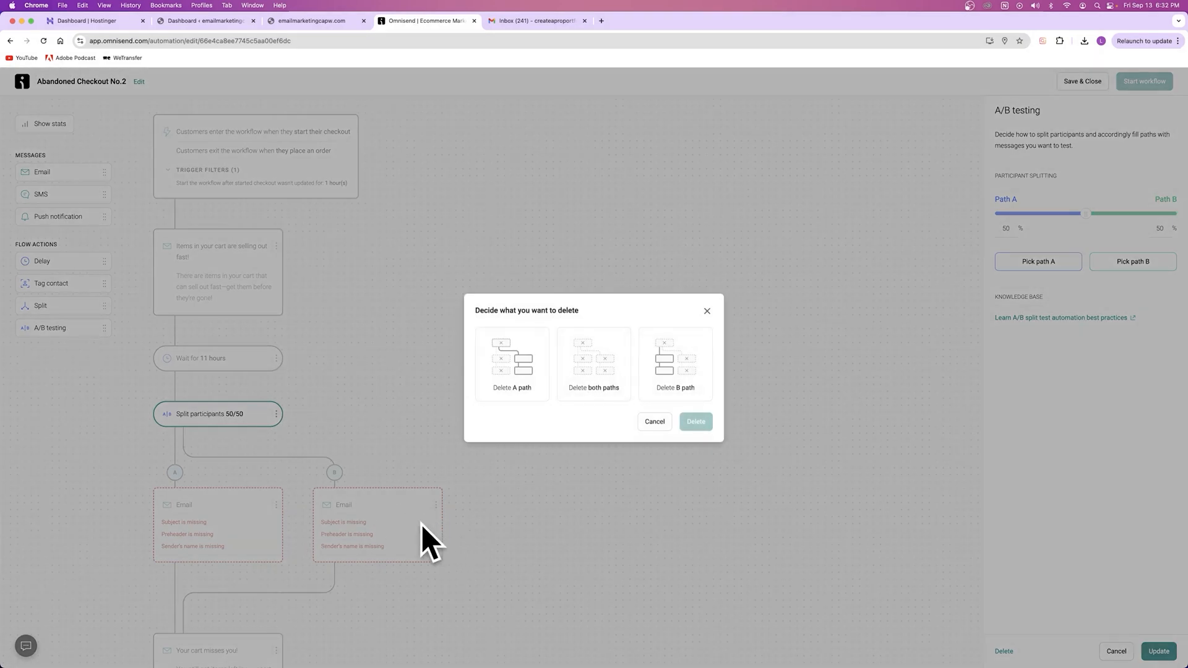
click(675, 370)
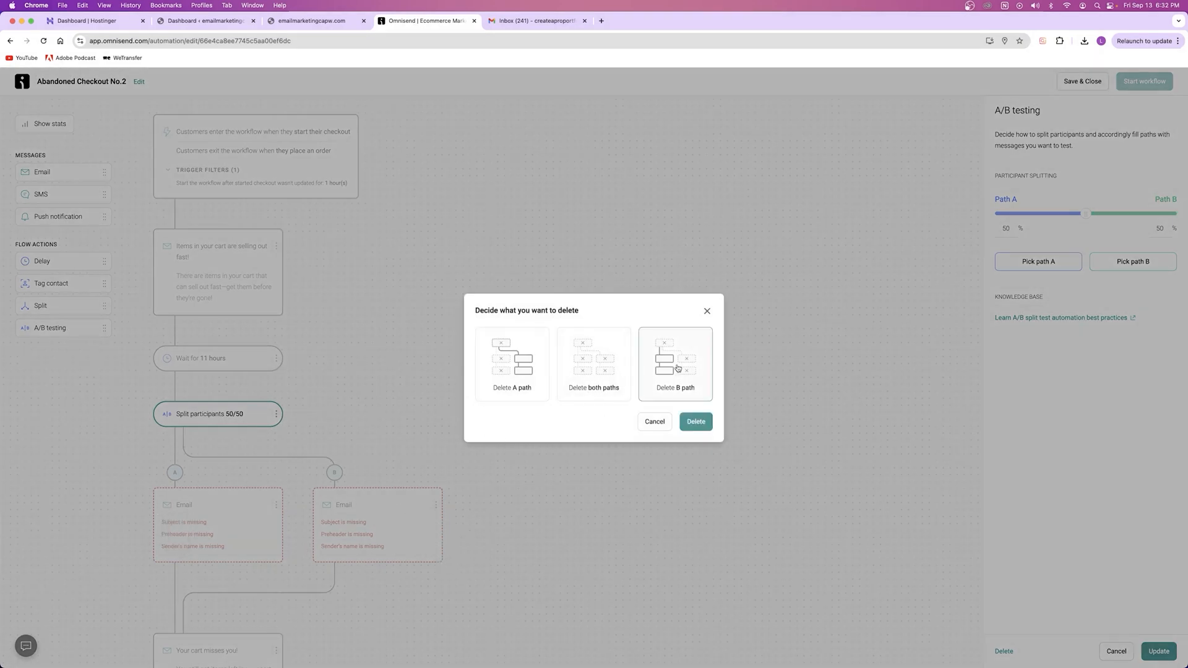
click(696, 421)
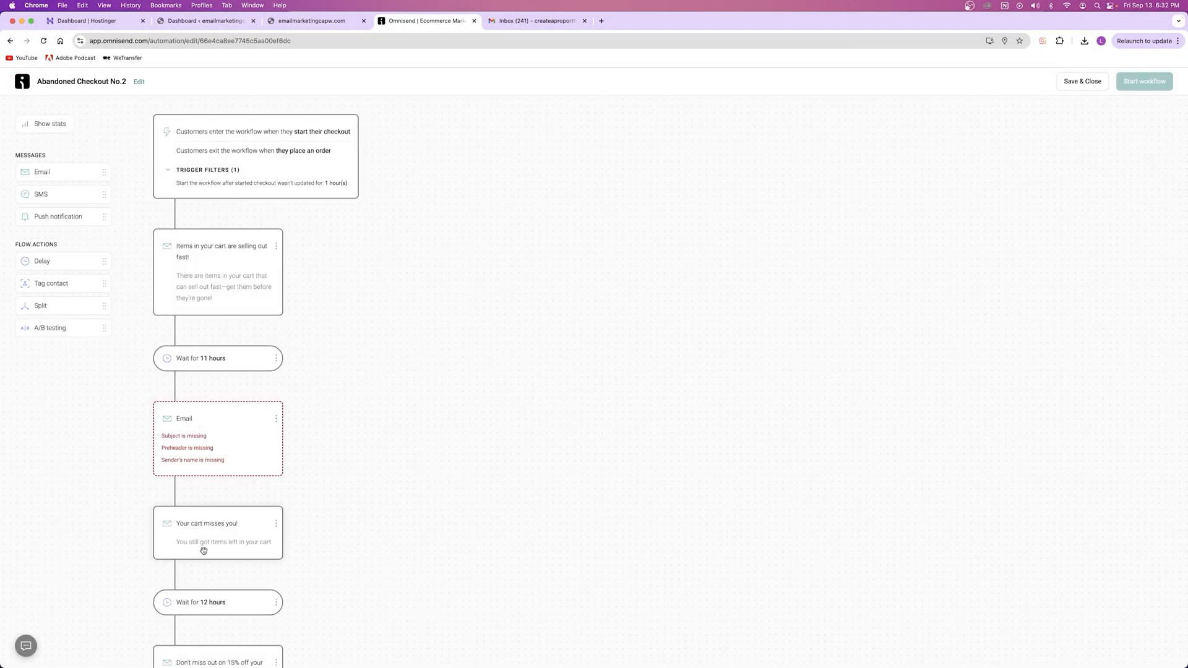
Step: Delete the leftover blank email between the 11-hour wait and "Your cart misses you!"
click(276, 422)
click(244, 434)
click(688, 384)
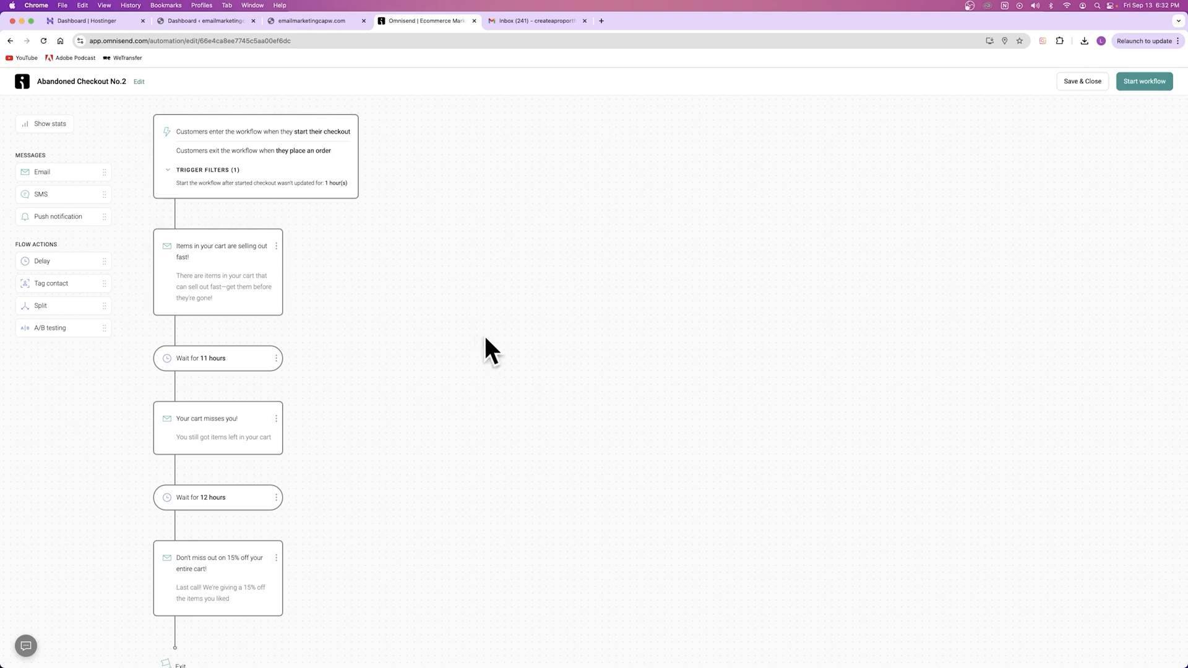
Step: Start the Abandoned Checkout No.2 workflow and dismiss the feedback survey
click(1144, 81)
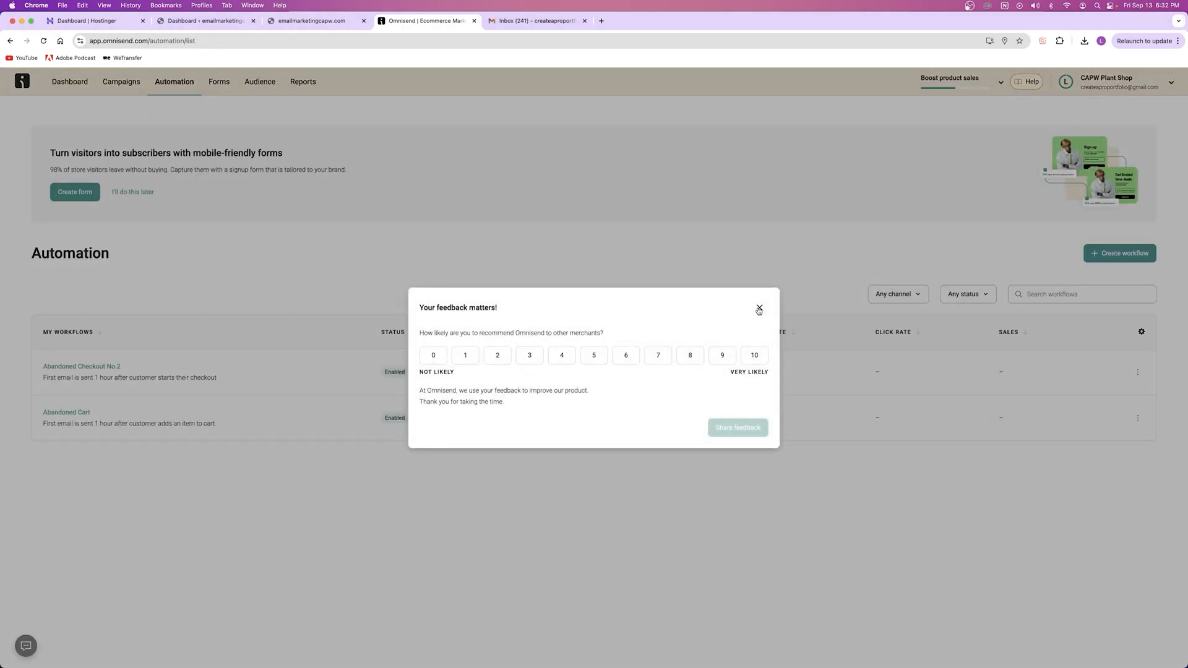
click(759, 309)
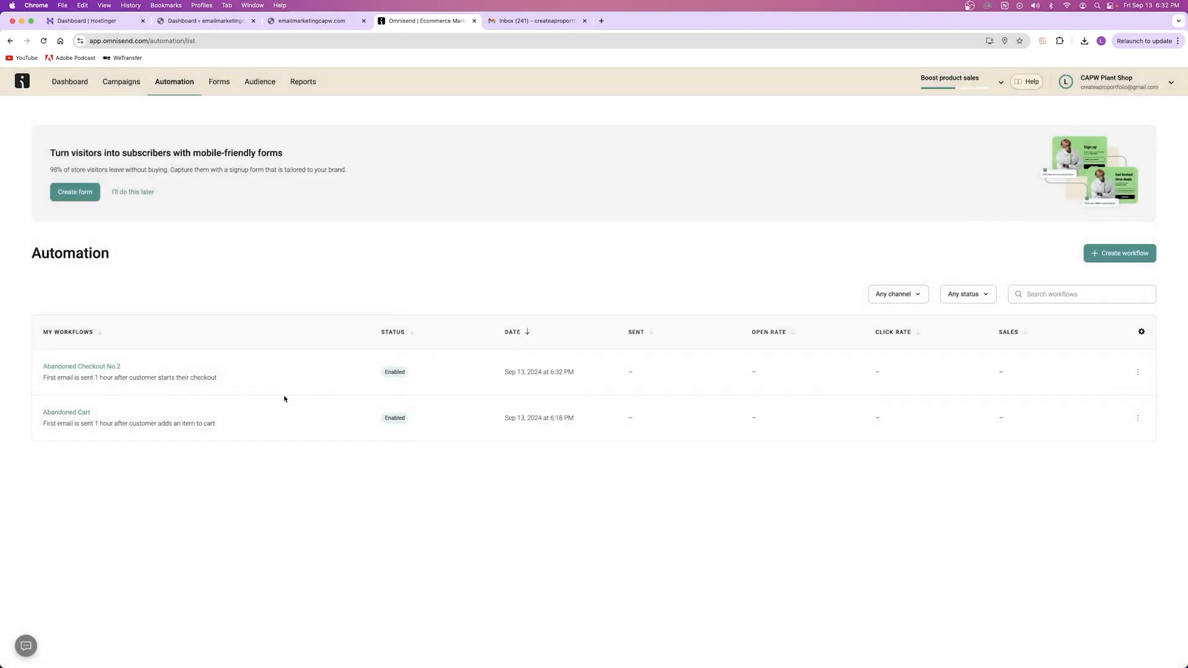
Step: Reopen Abandoned Checkout No.2 and set the delay after the first email to 10 hours
click(69, 368)
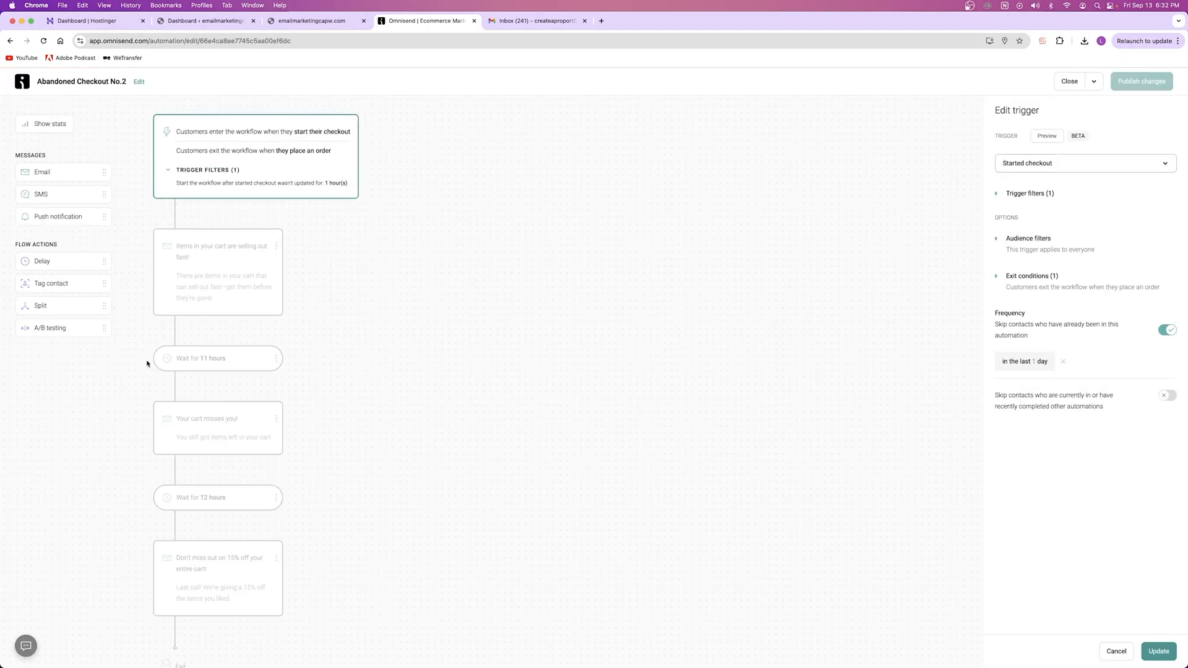
click(162, 364)
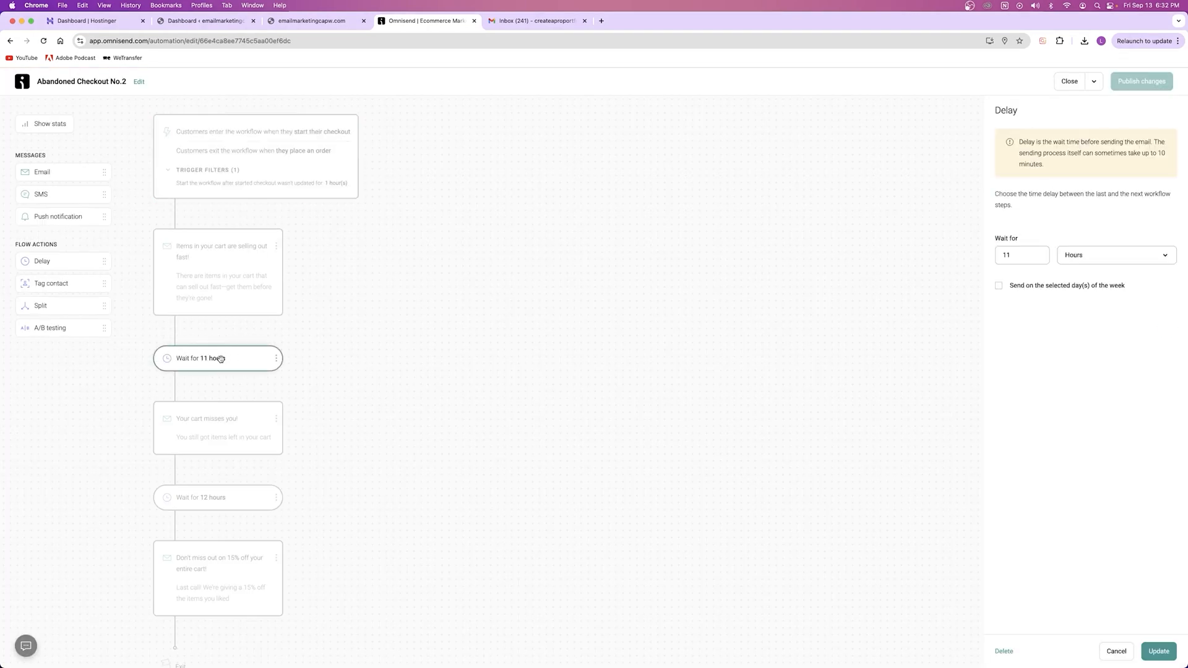
drag(1014, 256, 957, 258)
text(10)
click(1157, 650)
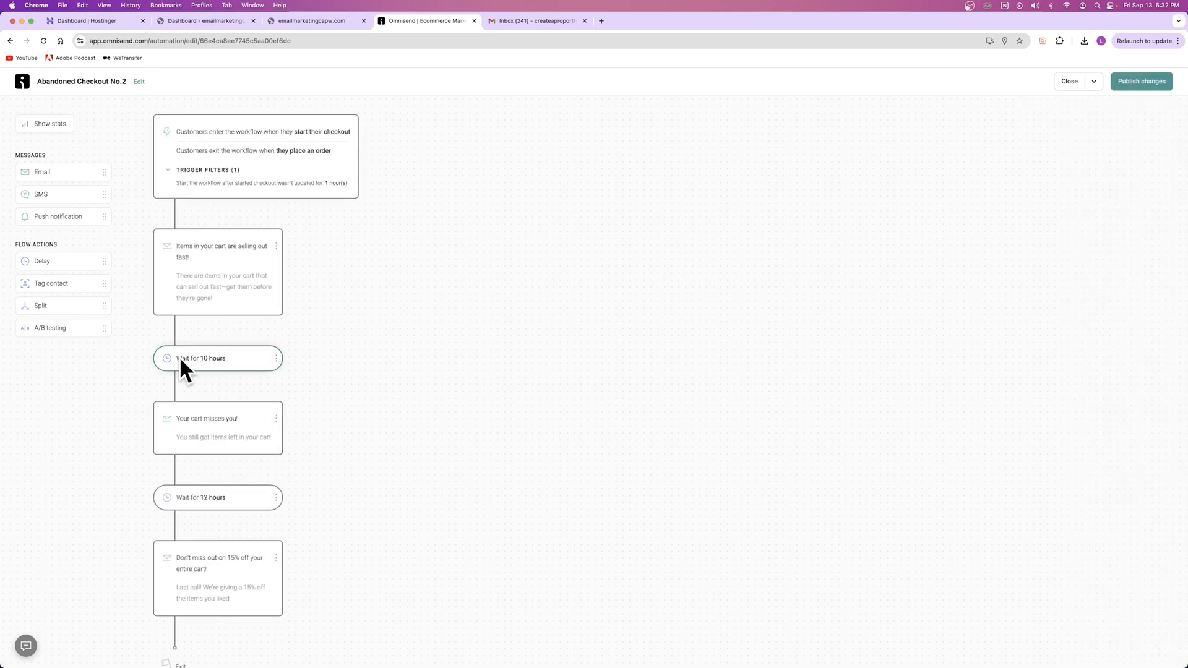
Step: Publish the delay change with the option to let contacts already in the workflow finish it
click(1146, 86)
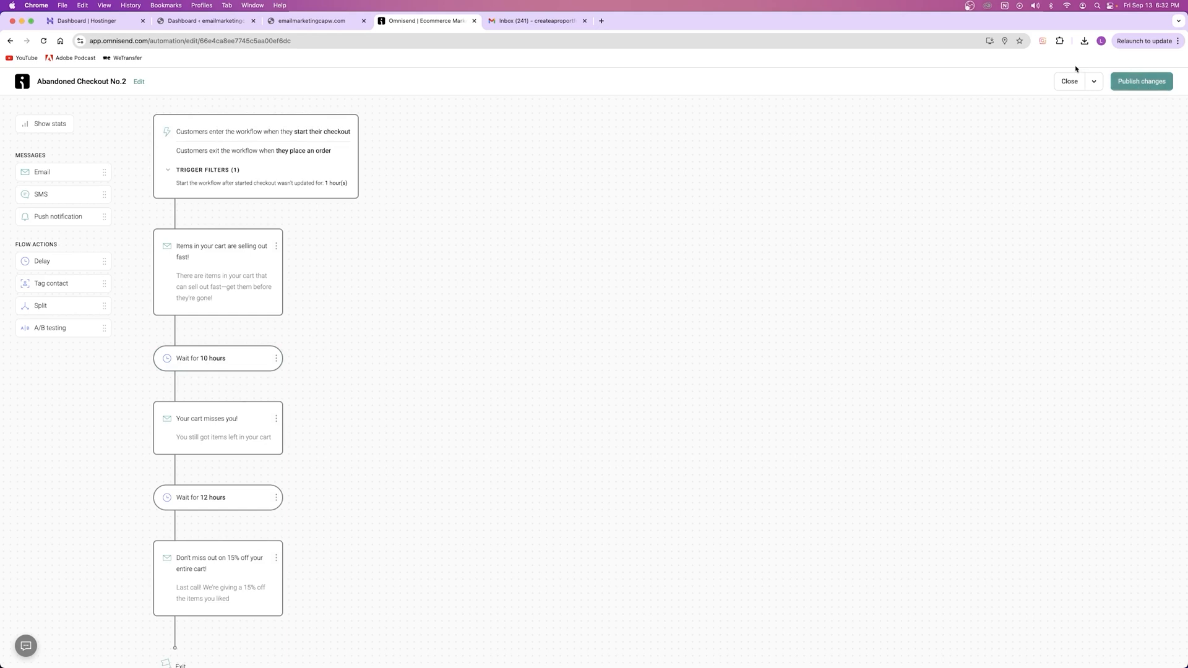
click(1144, 84)
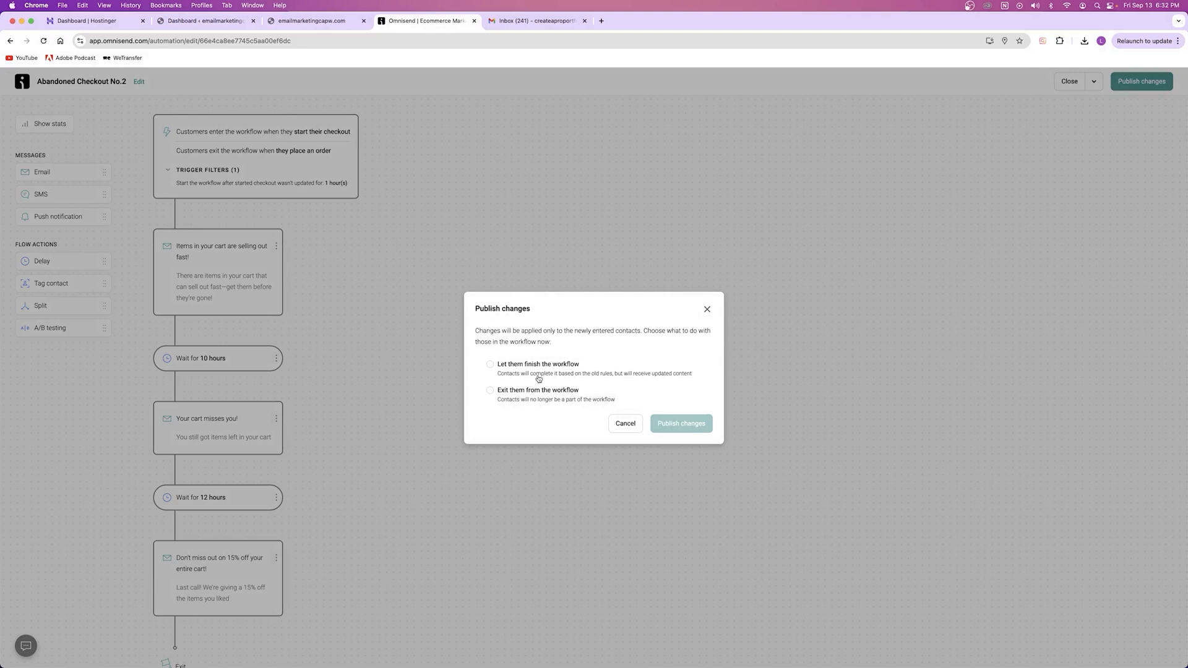
drag(476, 332, 552, 343)
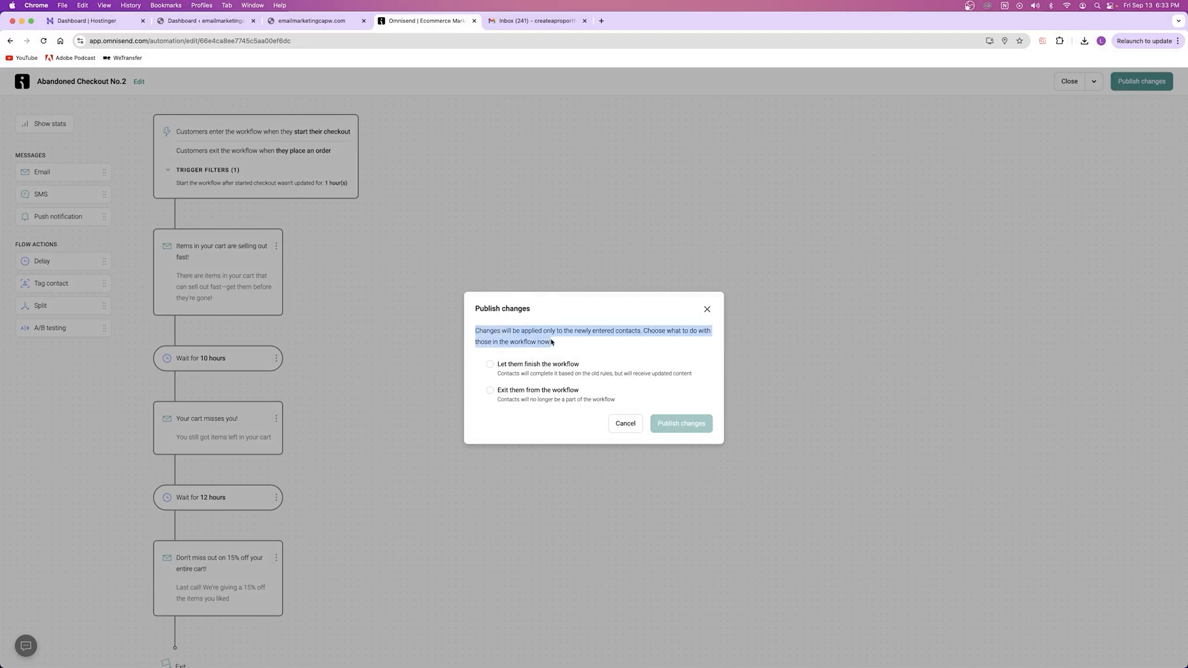
click(527, 334)
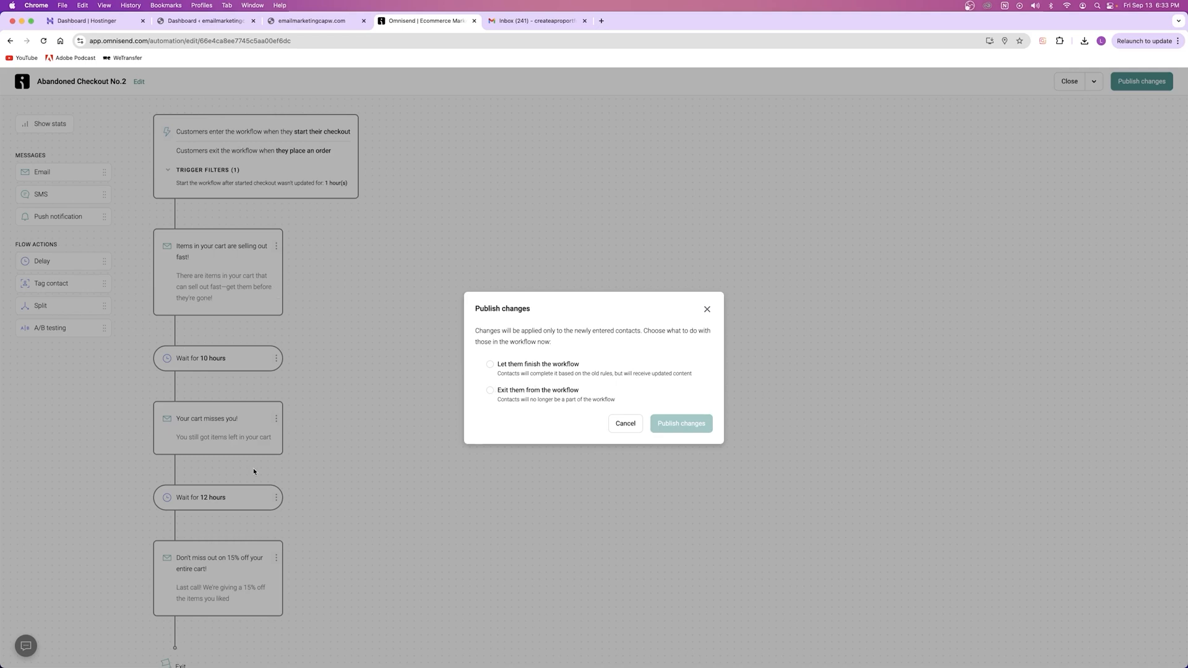
click(502, 364)
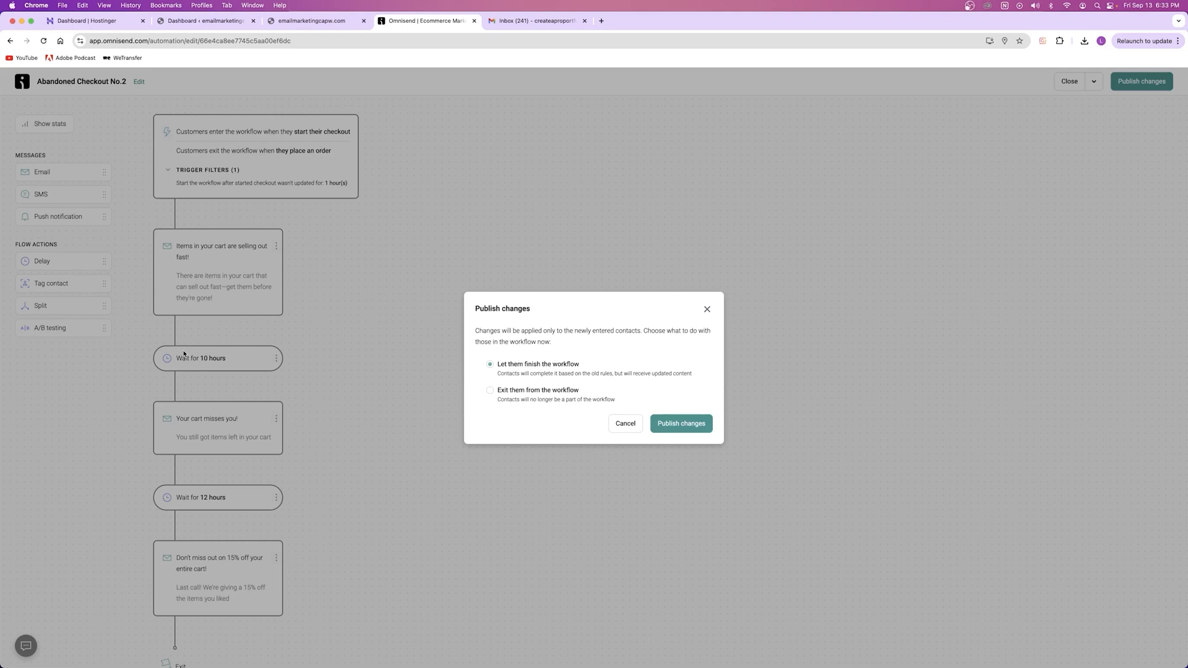
click(655, 422)
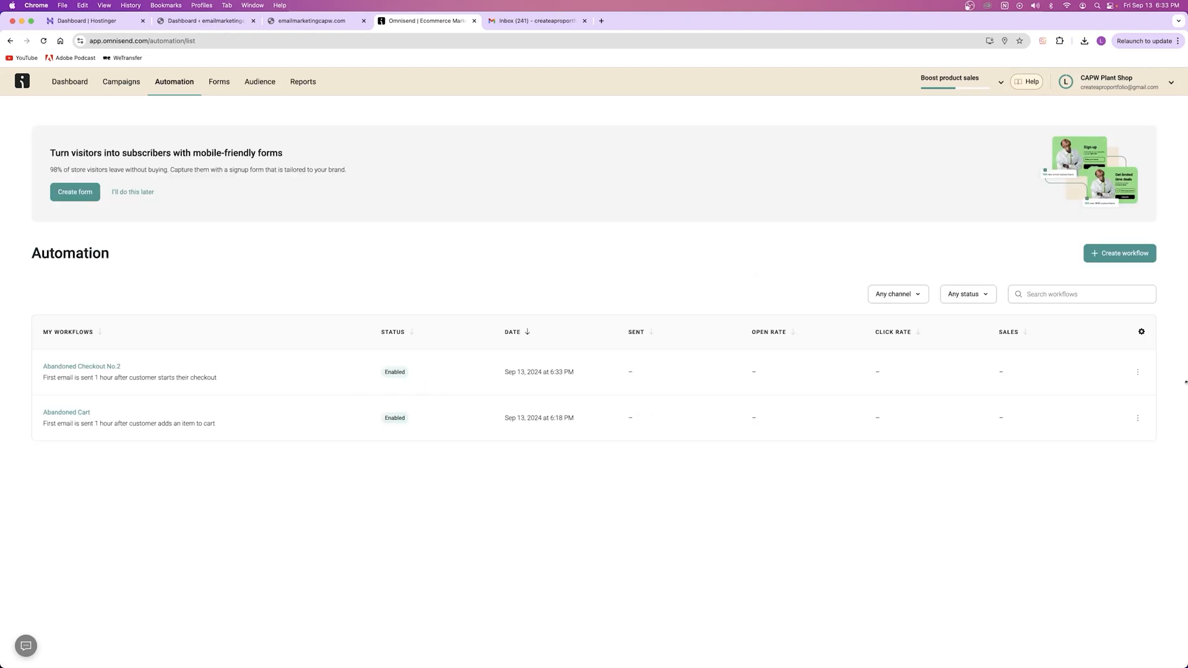
Step: Open Abandoned Checkout No.2 for editing and rename the workflow to "Abandoned Checkout"
click(1138, 371)
click(1078, 395)
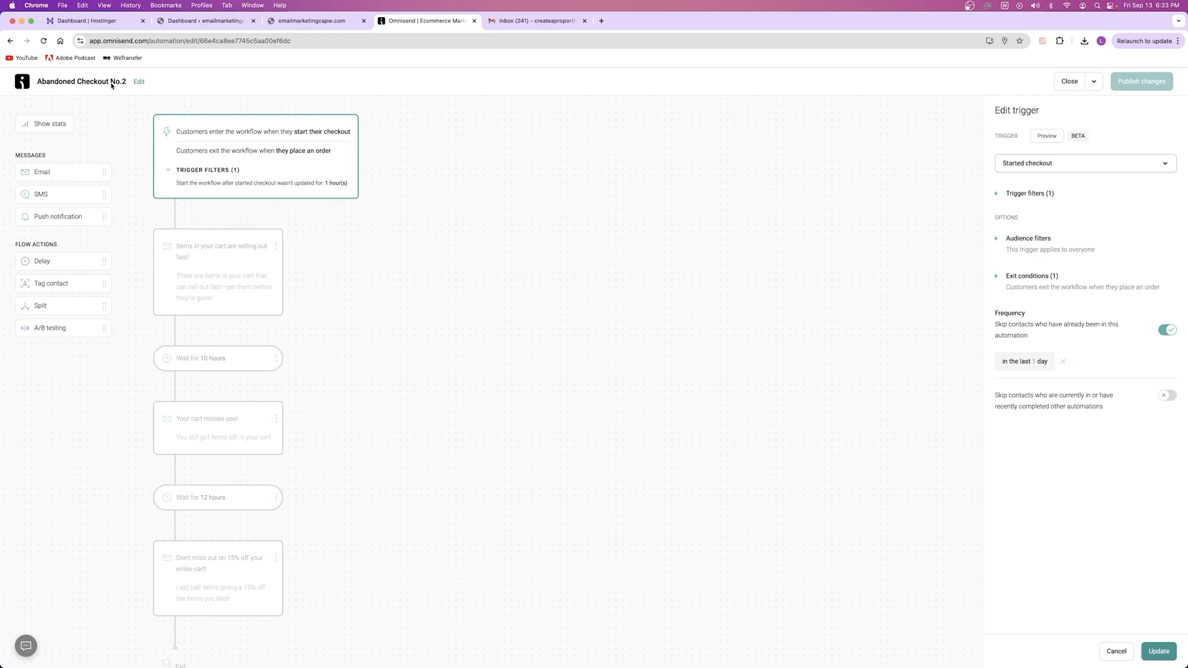
click(139, 82)
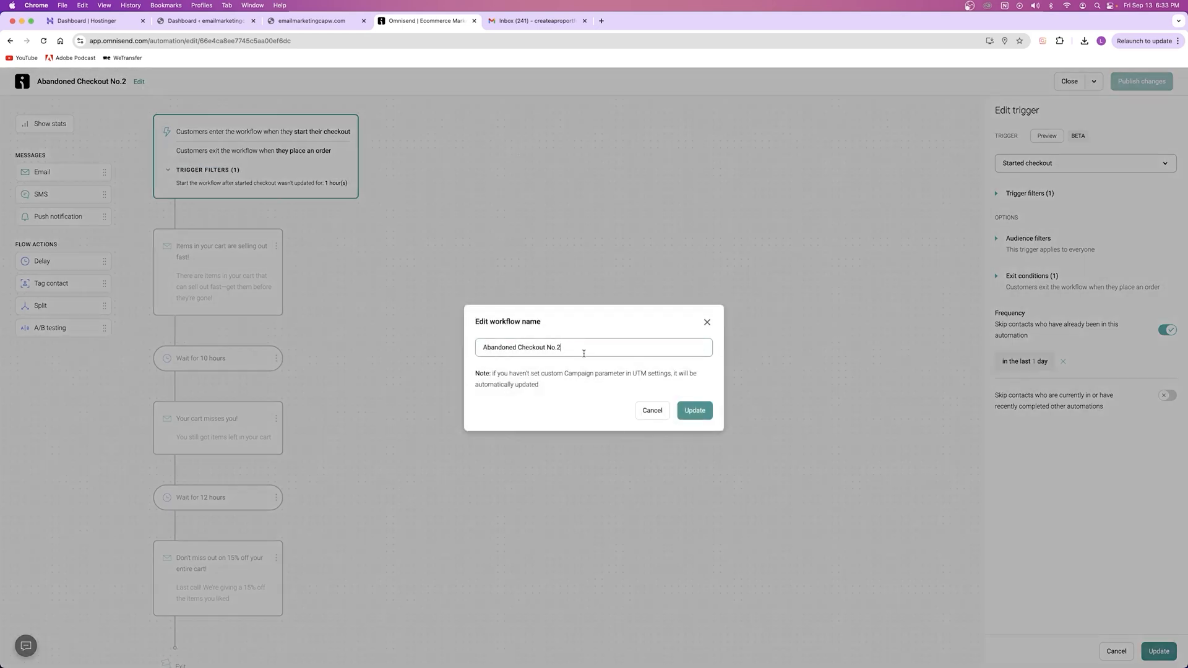
key(BackSpace)
key(BackSpace)
key(Return)
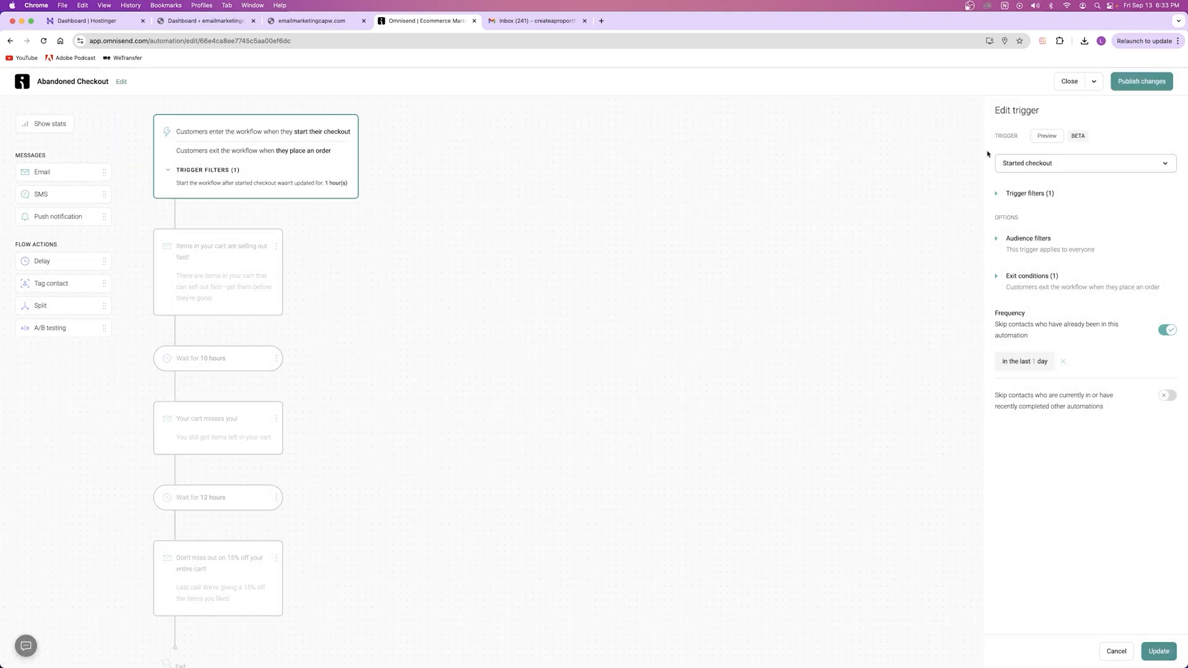
Step: Publish the renamed Abandoned Checkout workflow, letting current contacts finish the workflow
click(1141, 81)
click(555, 362)
click(681, 423)
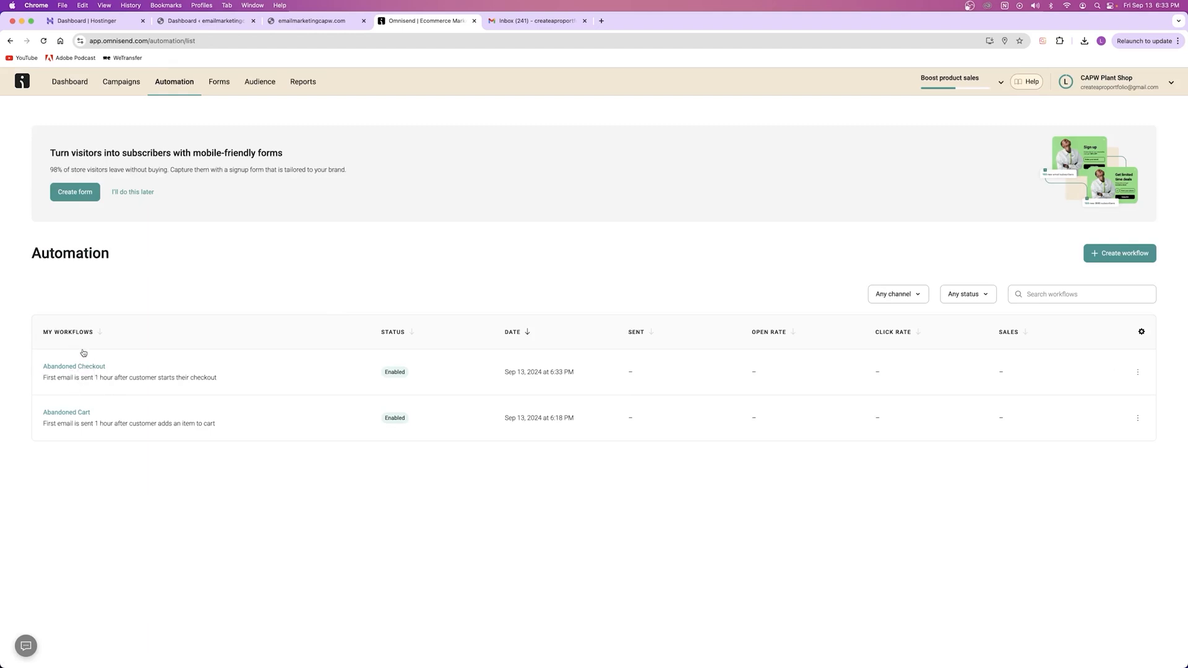
Step: Create a new workflow from the recommended email-only Welcome template
click(1126, 254)
scroll(626, 355, down, 6)
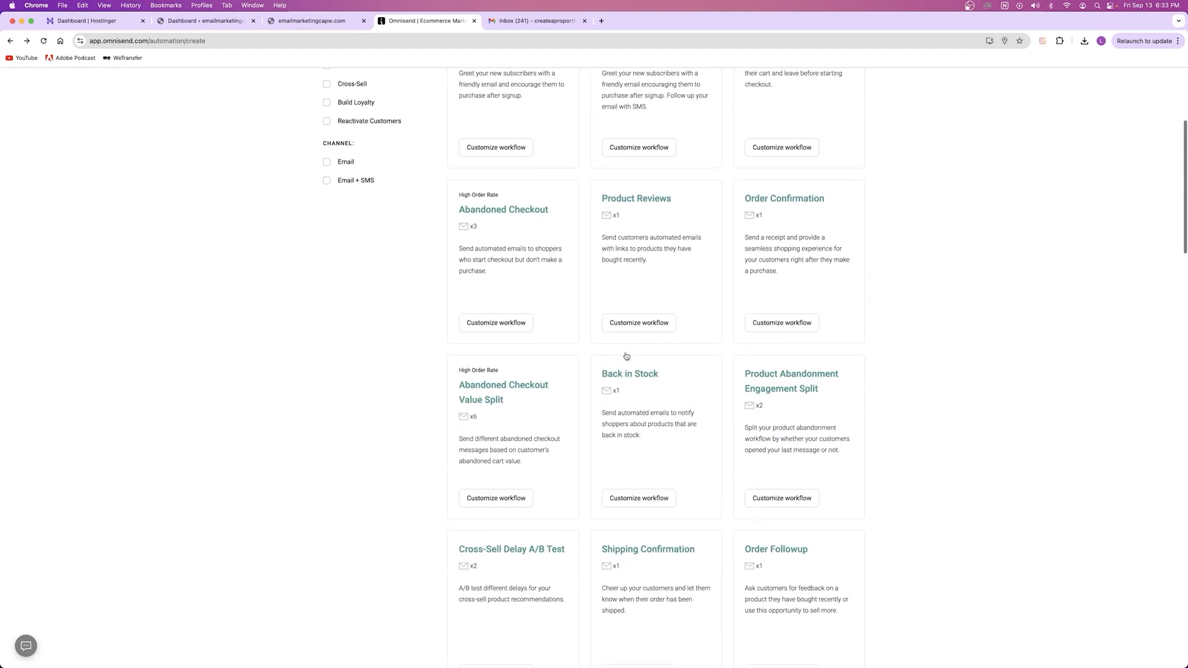
scroll(626, 358, up, 6)
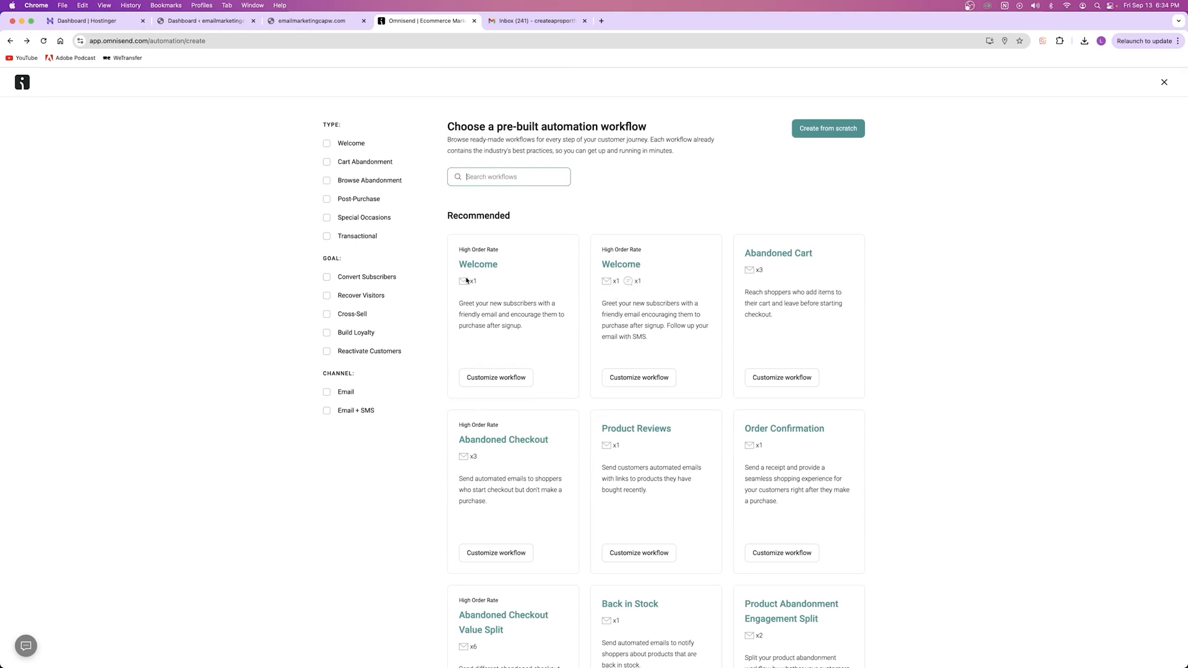
click(486, 380)
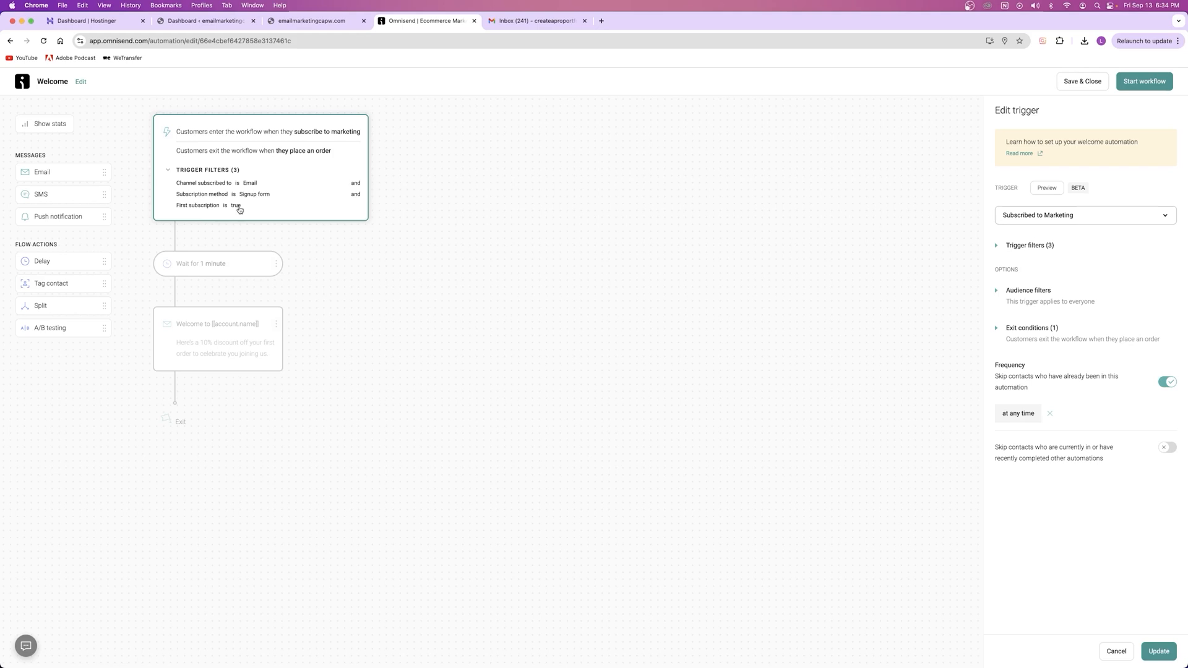
Step: Review the Welcome workflow's delay settings and its email's subject line, preheader, sender name and content preview
click(200, 254)
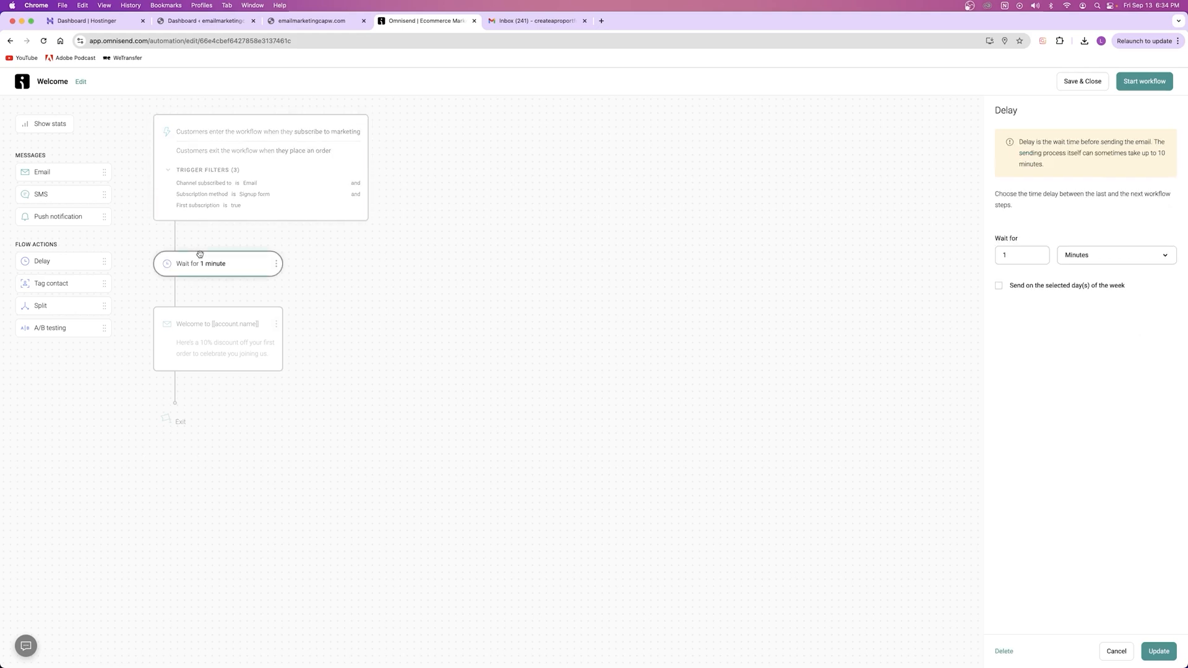
click(218, 320)
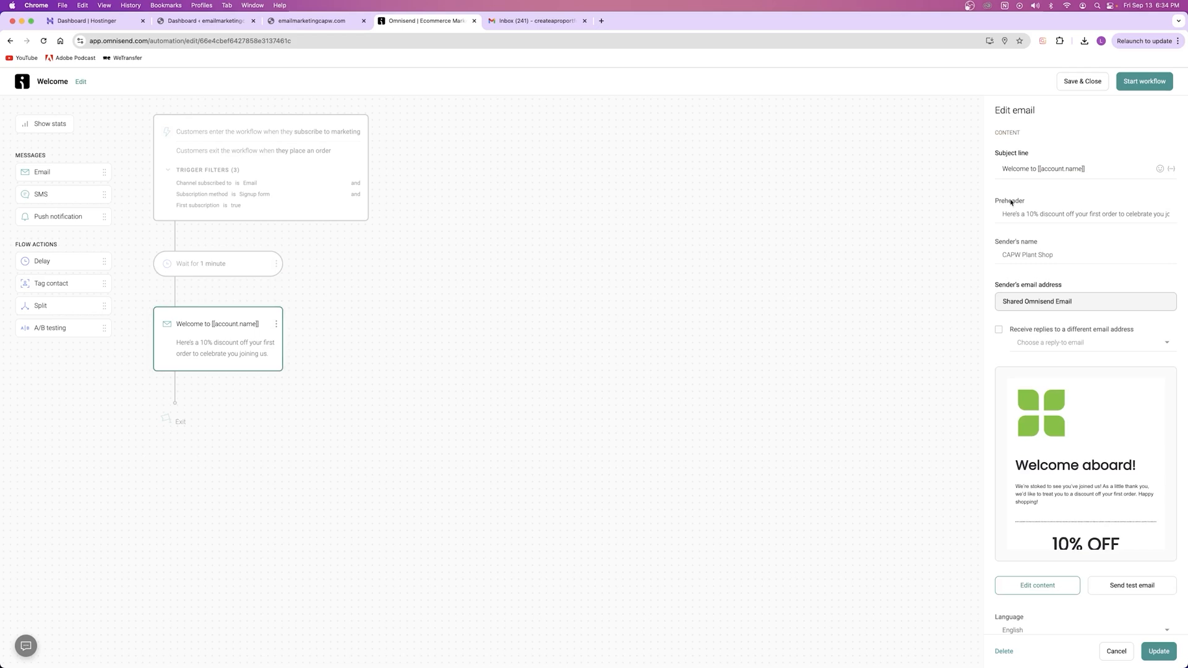
click(1073, 169)
drag(1002, 169, 1086, 169)
click(1004, 215)
drag(1004, 216, 1180, 244)
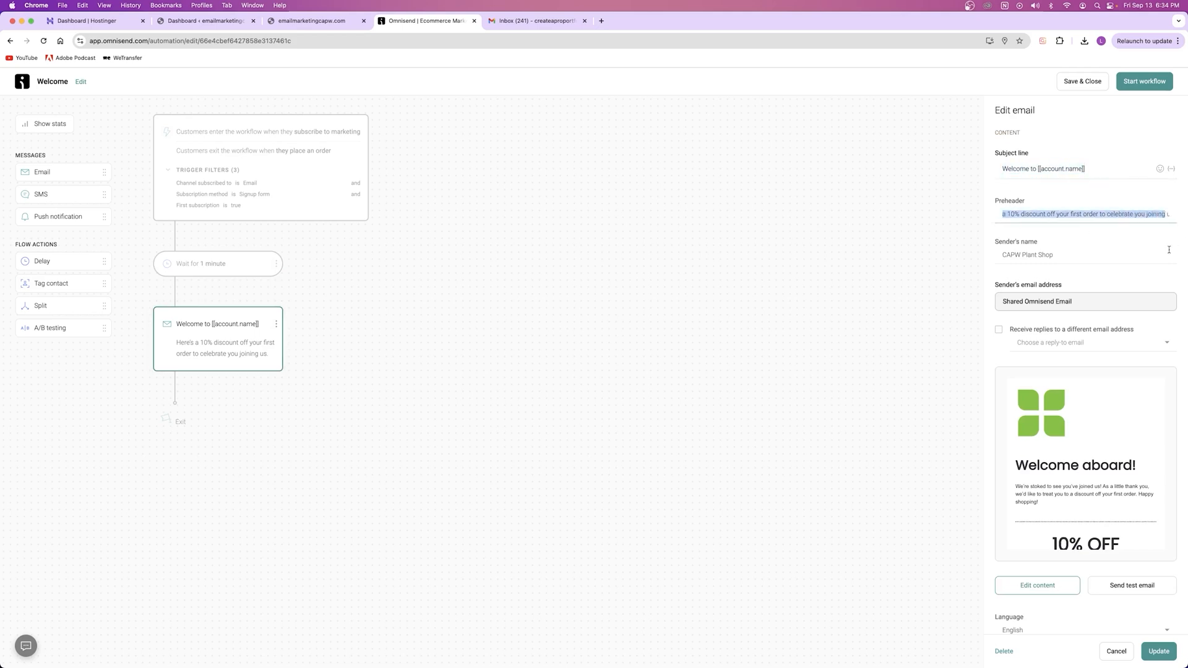
drag(1109, 214, 1063, 257)
click(1063, 256)
scroll(1061, 367, down, 4)
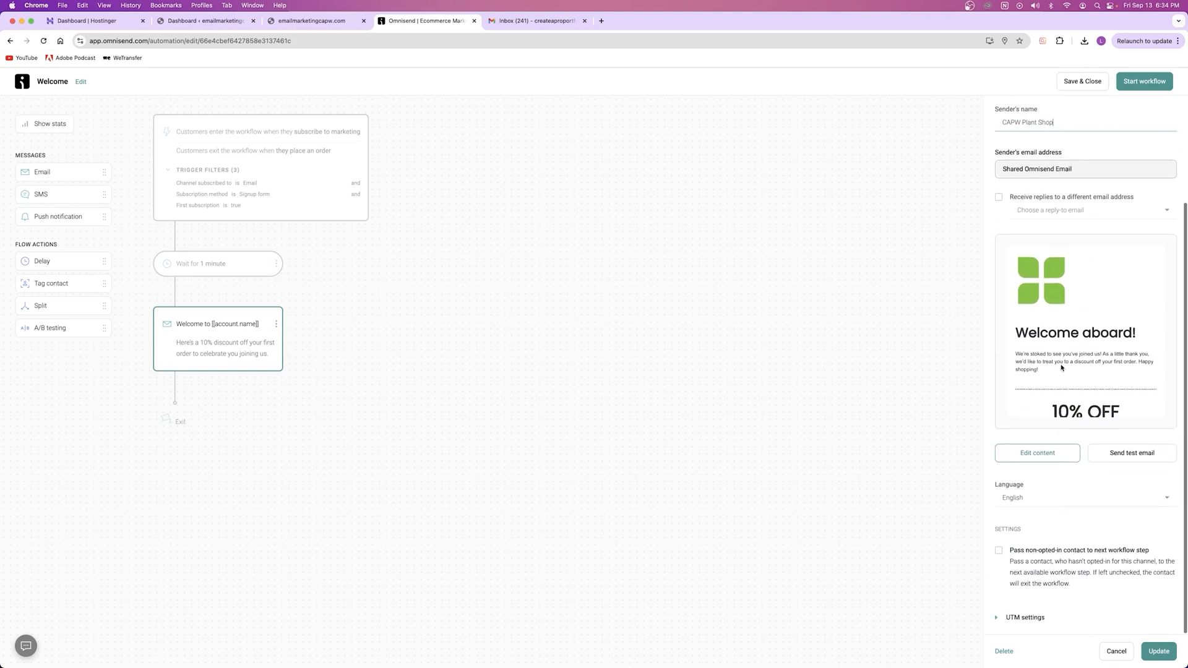
Step: Save the email settings and start the Welcome workflow
click(1159, 651)
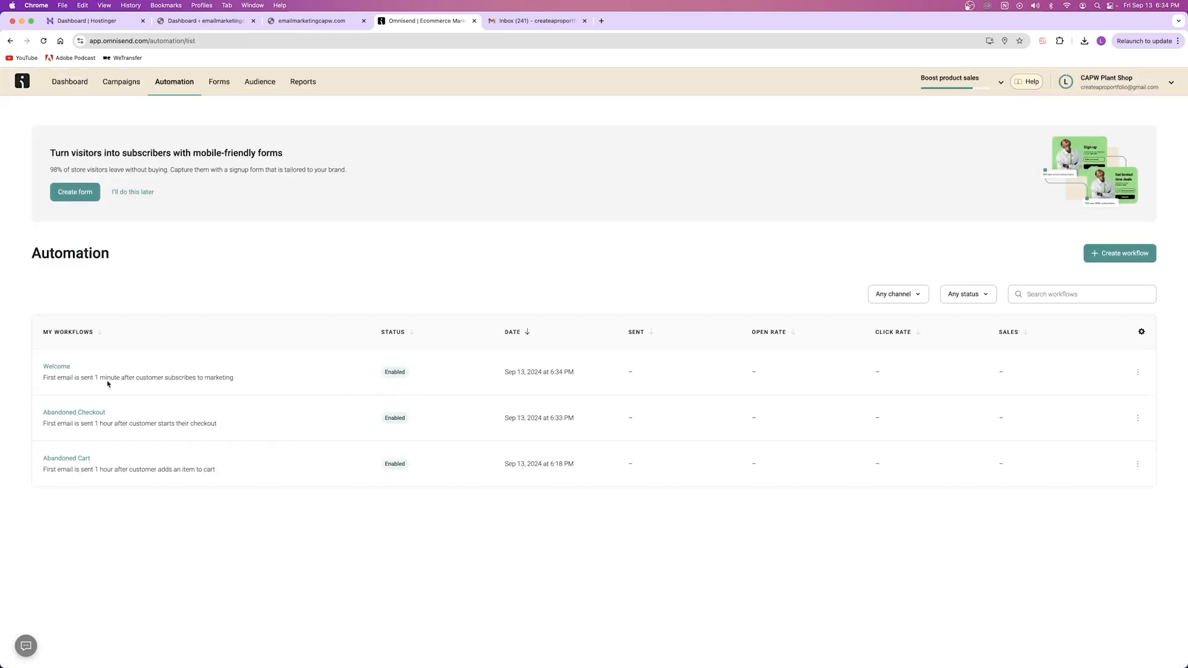
drag(43, 380, 122, 382)
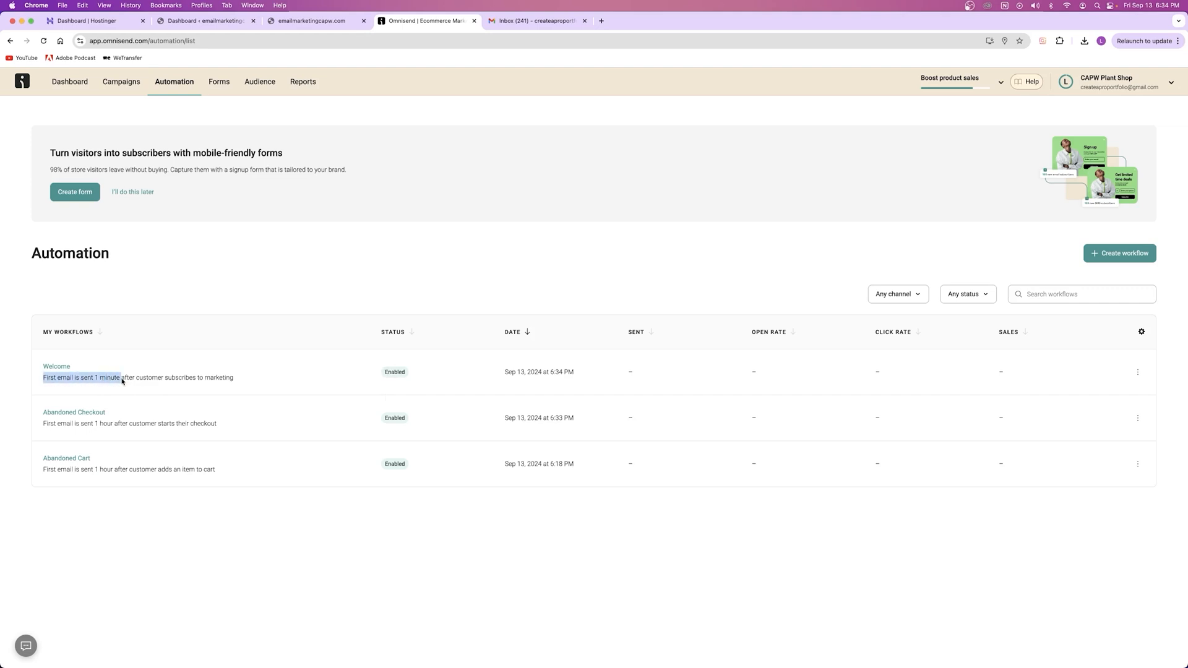
click(139, 382)
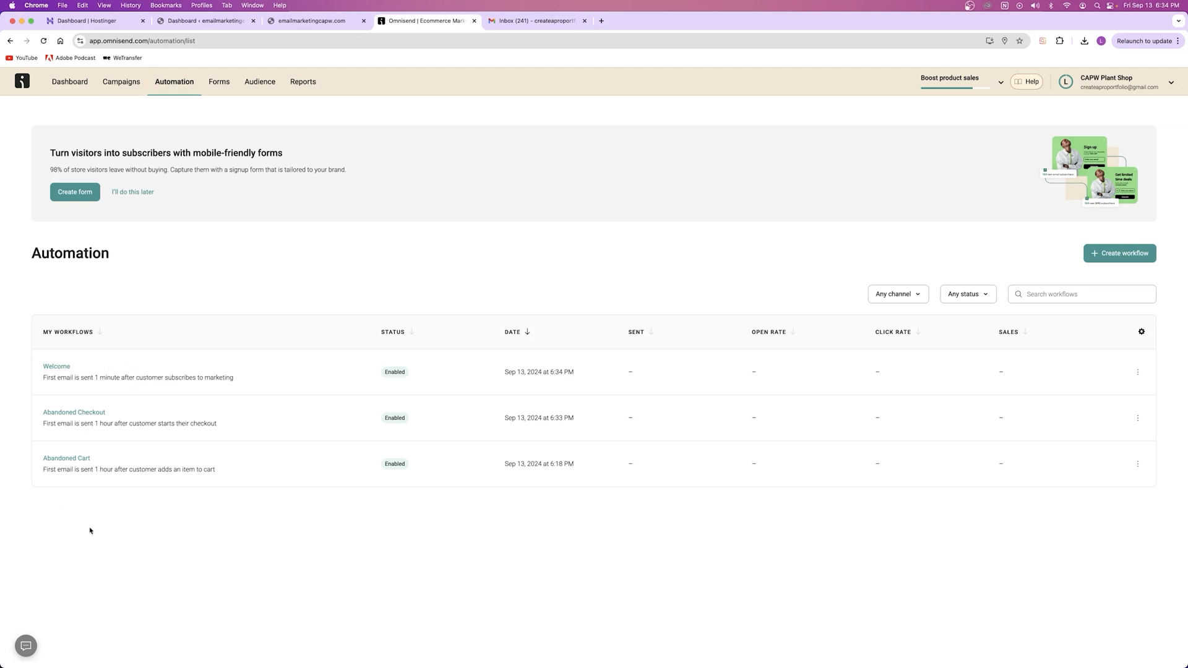
Step: Delete the Welcome workflow from the automation list and confirm the deletion
click(1137, 372)
click(1080, 471)
click(695, 393)
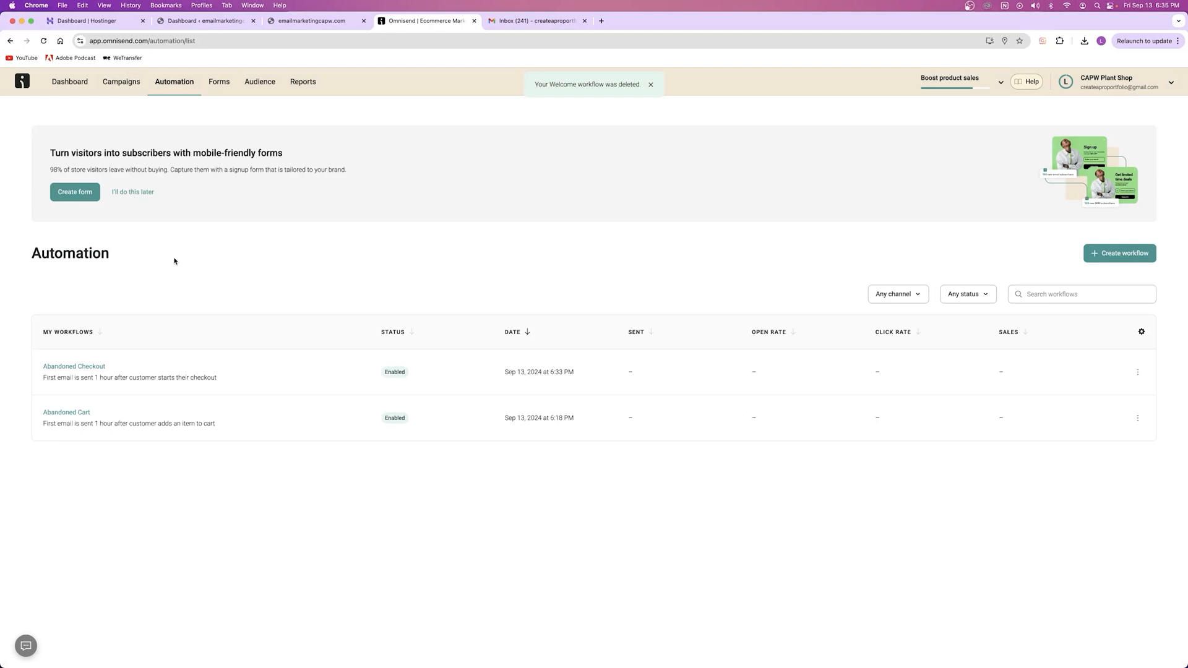
Step: Go to the signup forms section and open the suggested popup form for previewing and launching
click(218, 86)
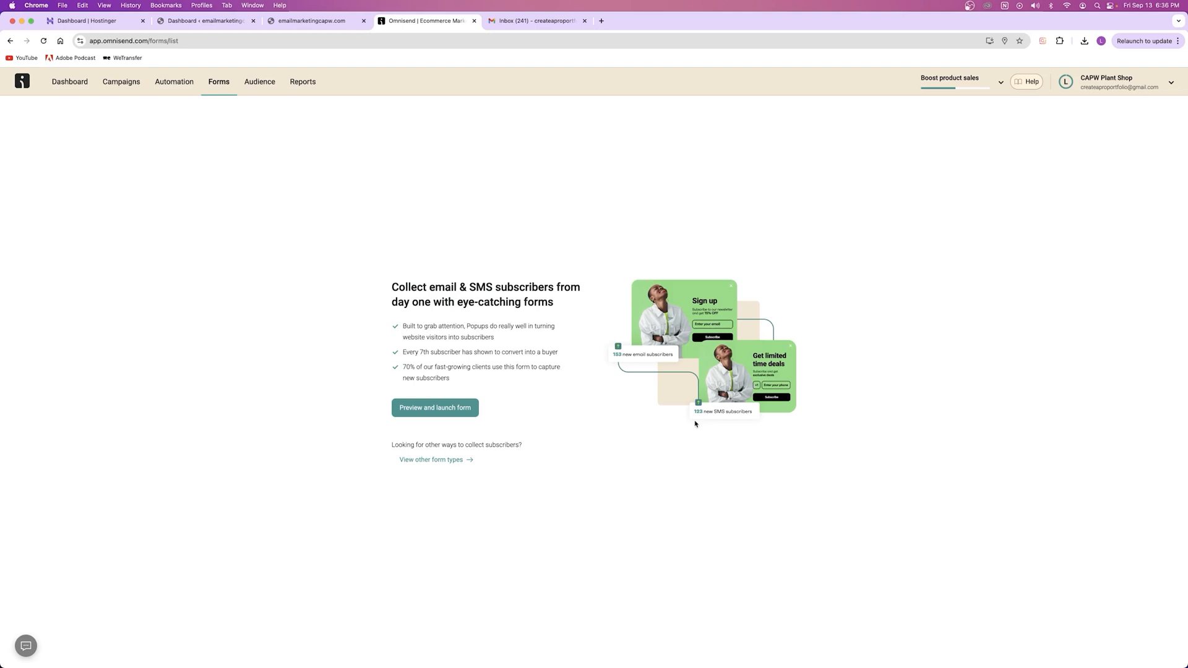
click(456, 415)
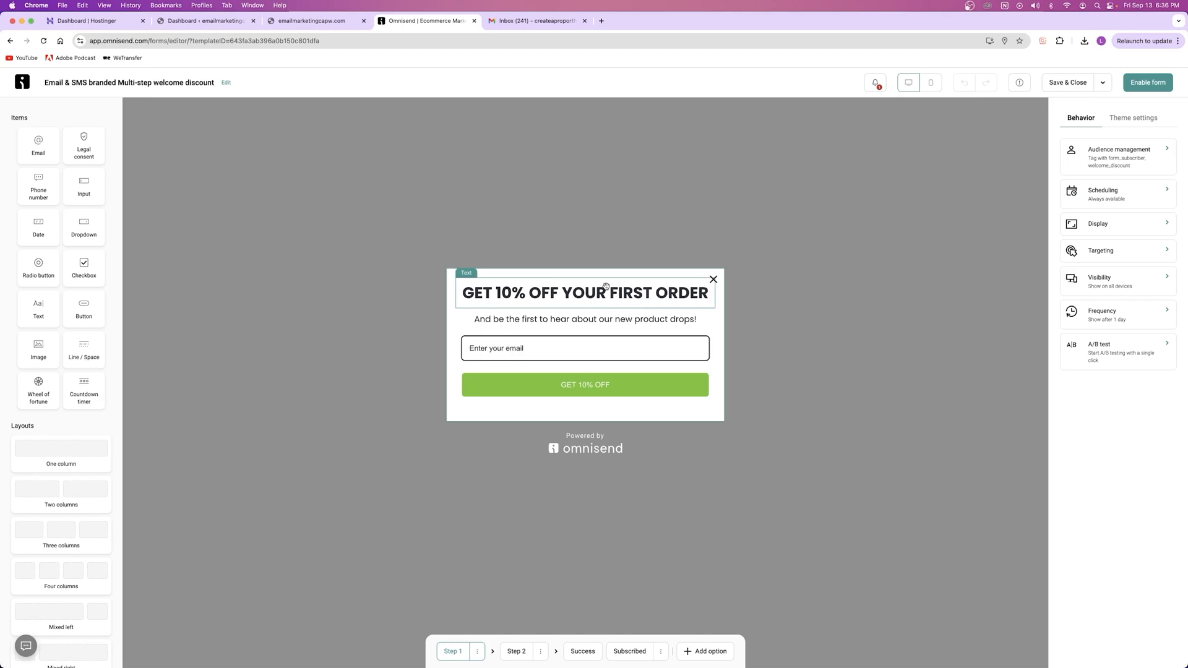
Step: Edit the popup heading's discount figure by removing and re-entering its 0
click(508, 356)
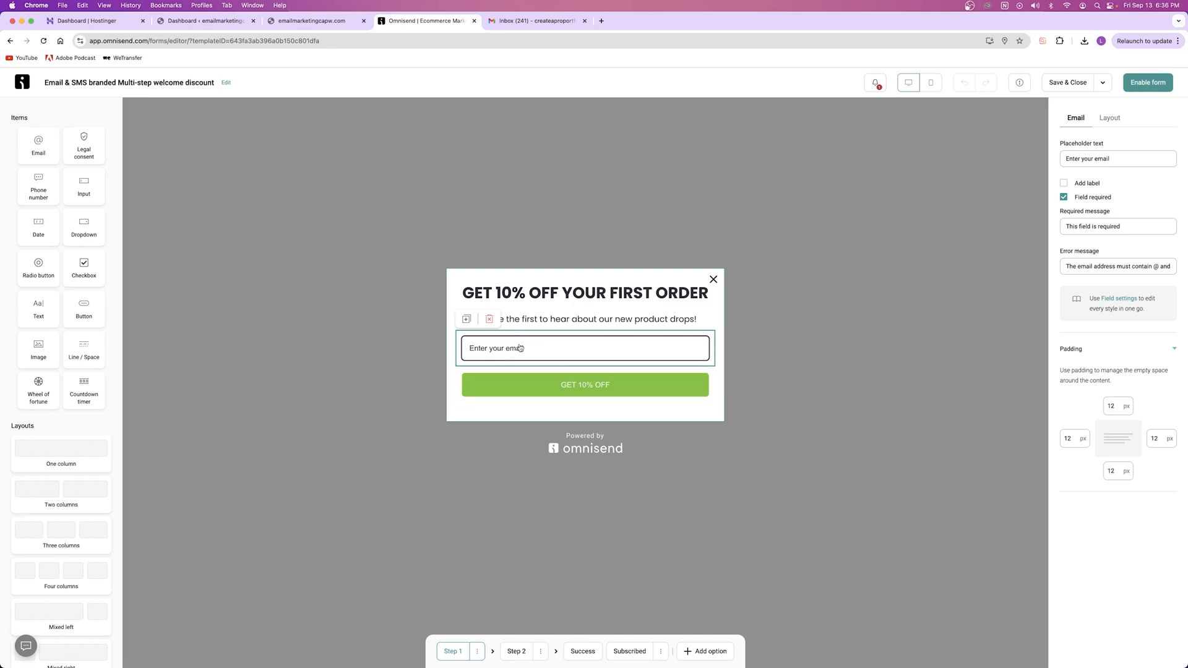
click(501, 289)
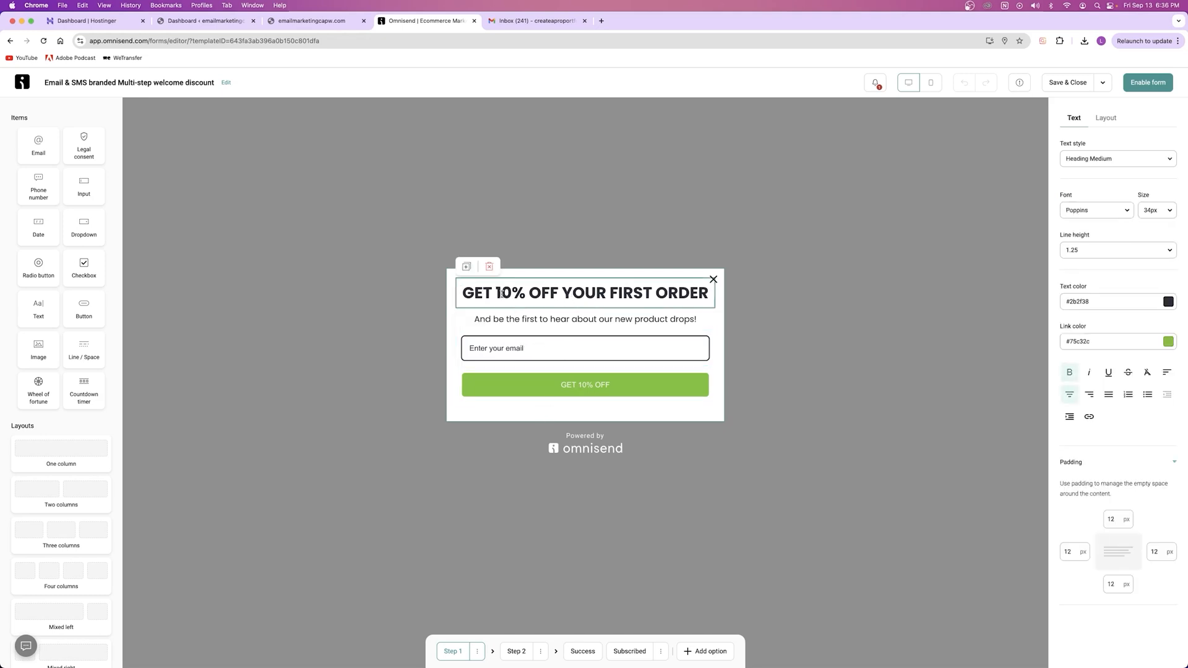
key(Delete)
text(0)
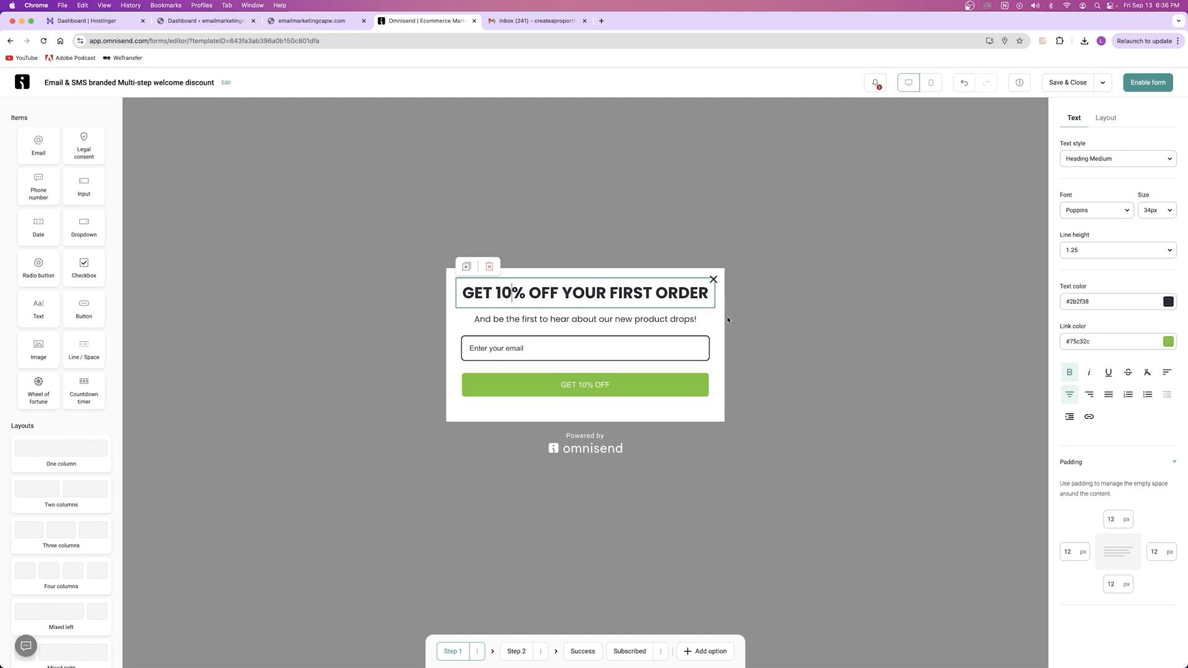
click(582, 319)
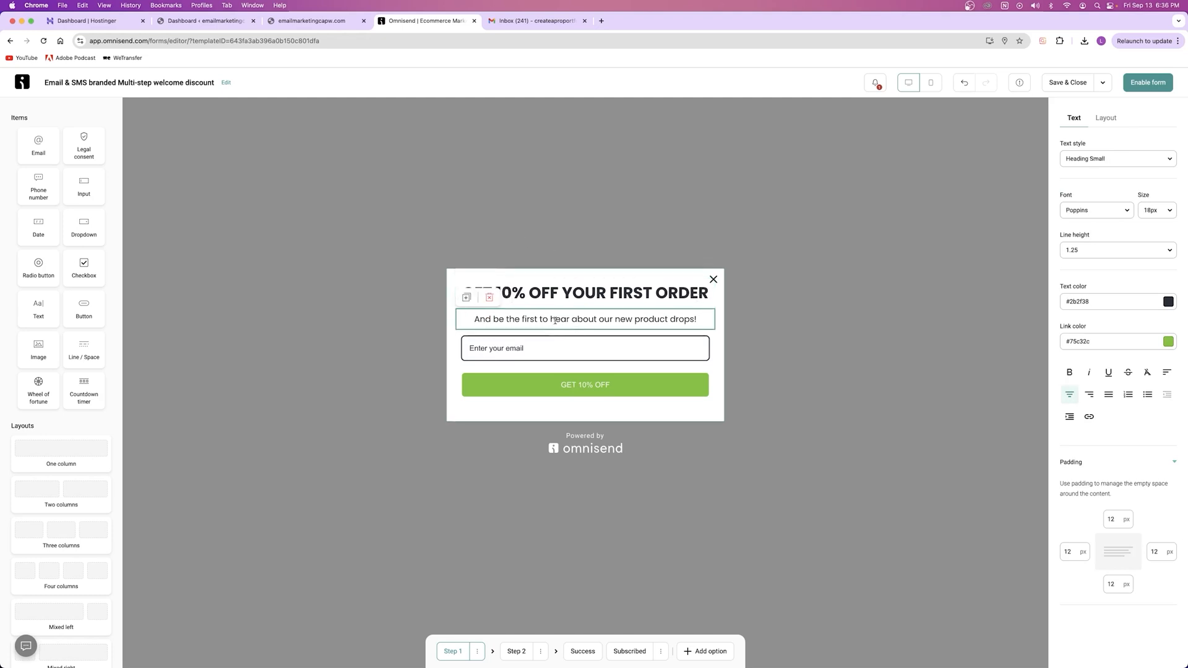
Step: Try adding a label reading "Email" to the popup's email field
click(538, 356)
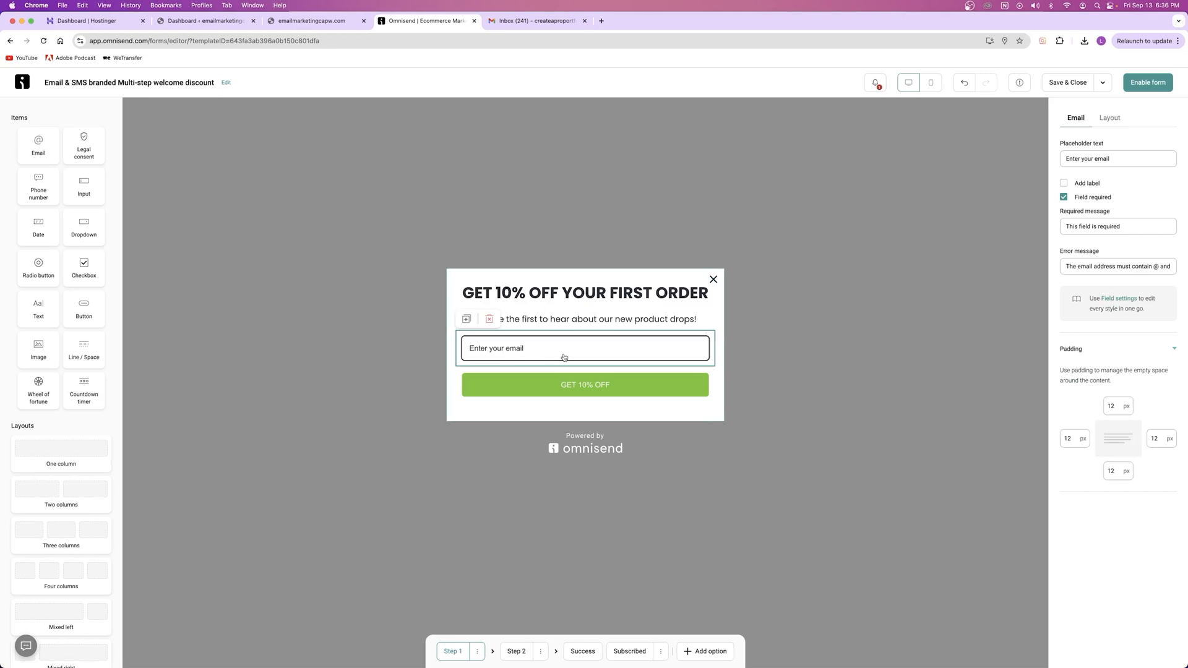
triple_click(1092, 160)
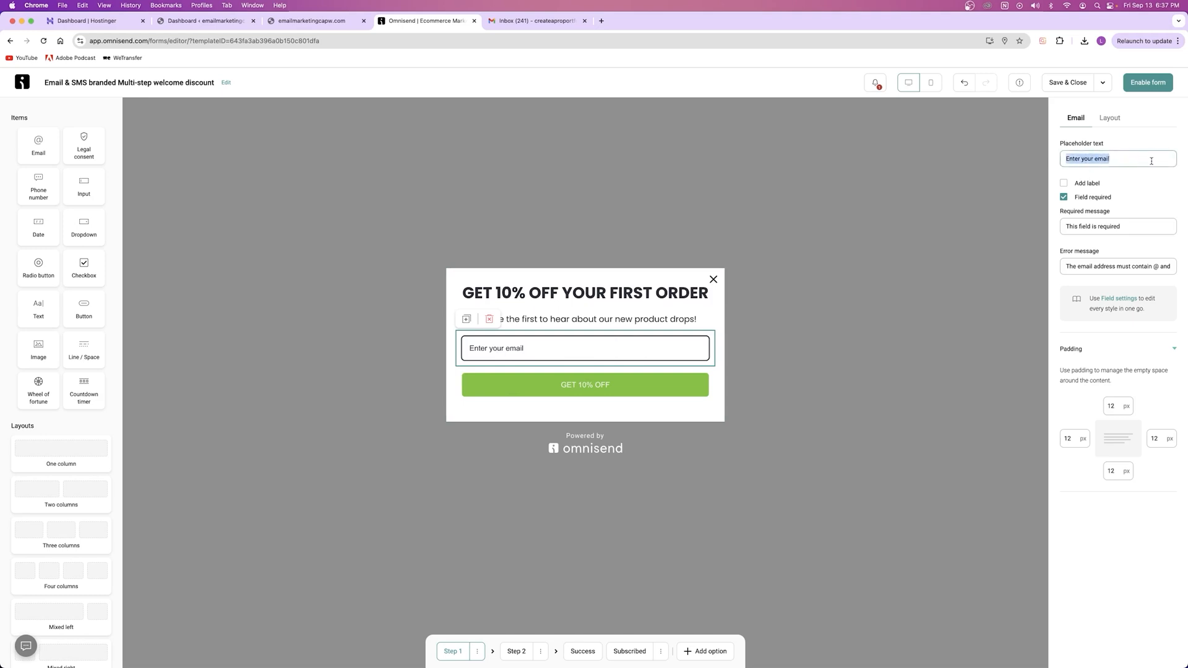
click(1080, 185)
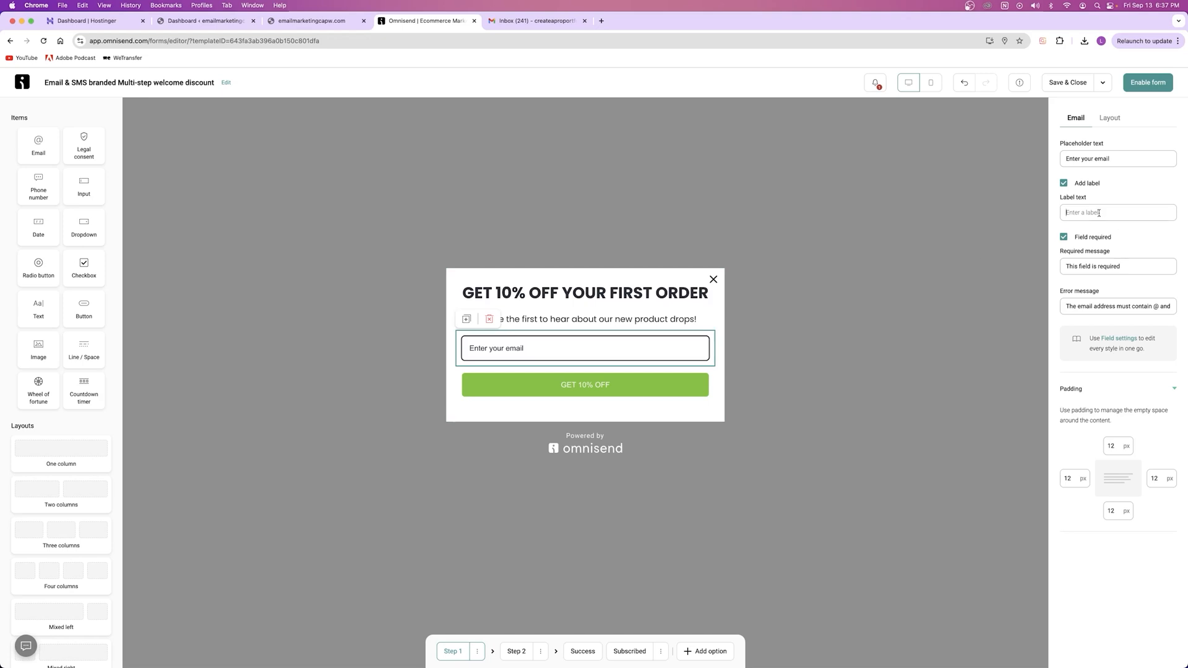
text(Email)
click(1076, 186)
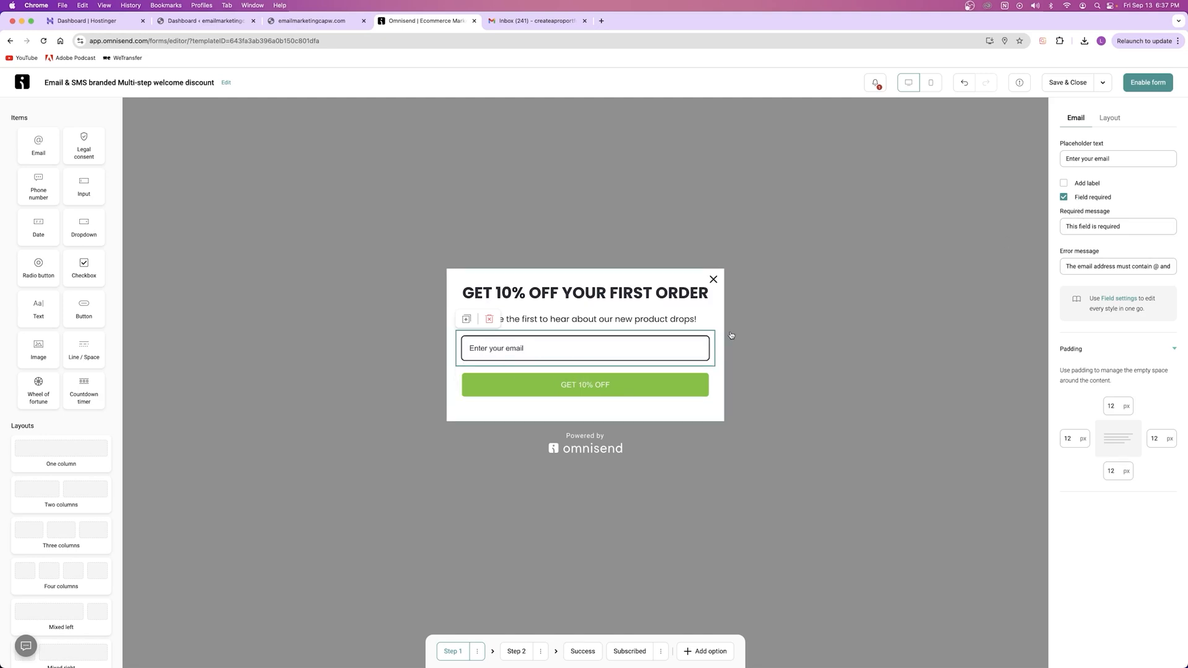
Step: Examine the email field's error message, the subheading's text settings and the available actions for the GET 10% OFF button
mouse_move(1117, 267)
mouse_down()
mouse_move(1185, 269)
mouse_move(1136, 266)
mouse_up()
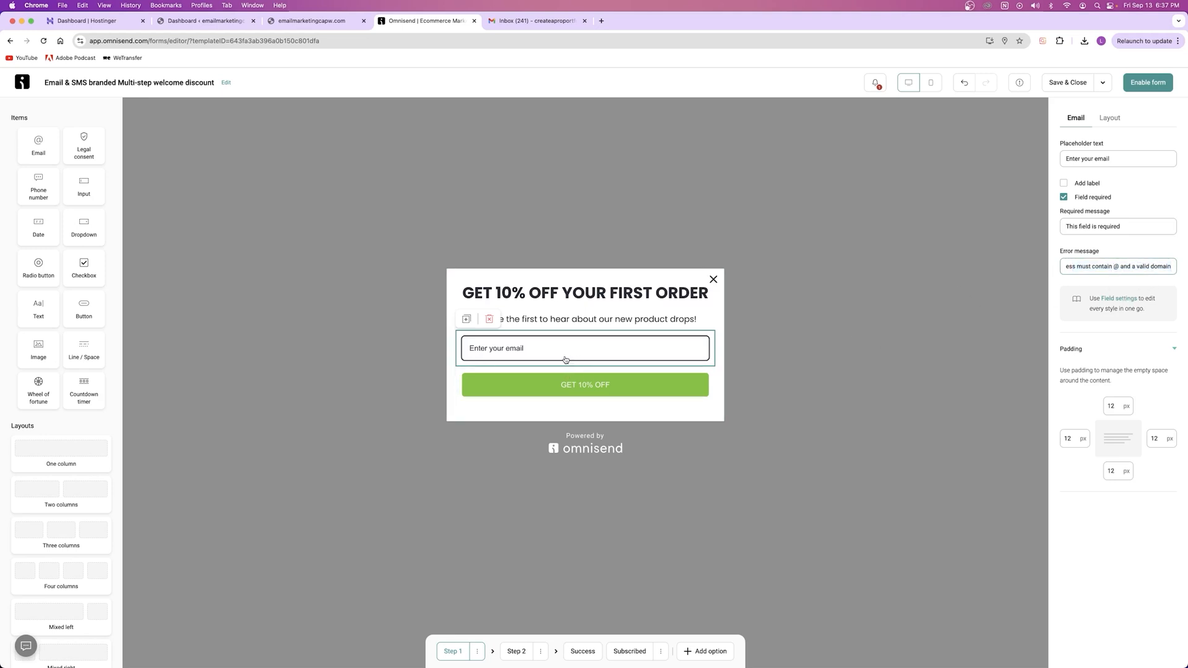
scroll(1116, 267, left, 2)
click(588, 387)
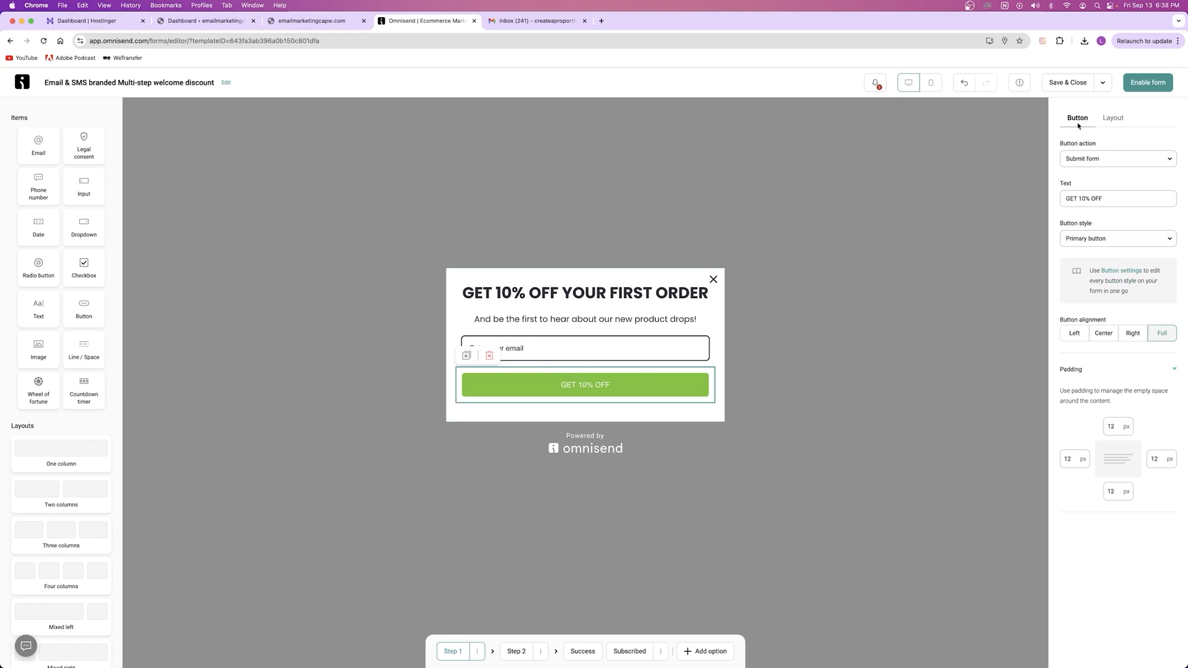
click(613, 348)
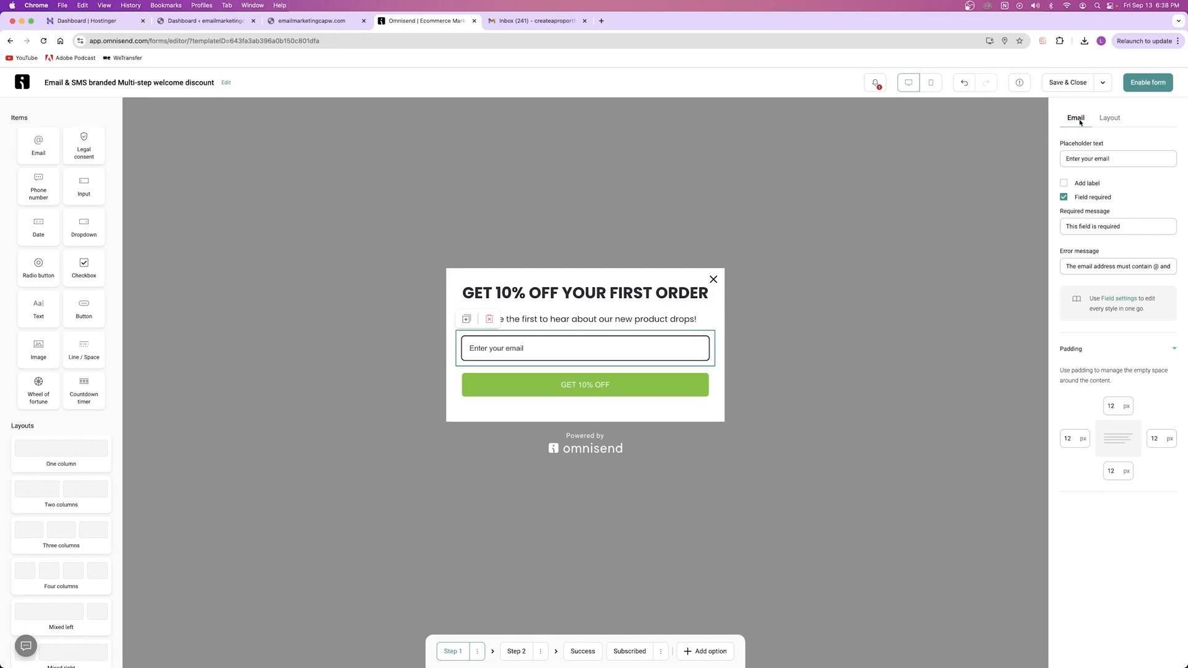
click(612, 318)
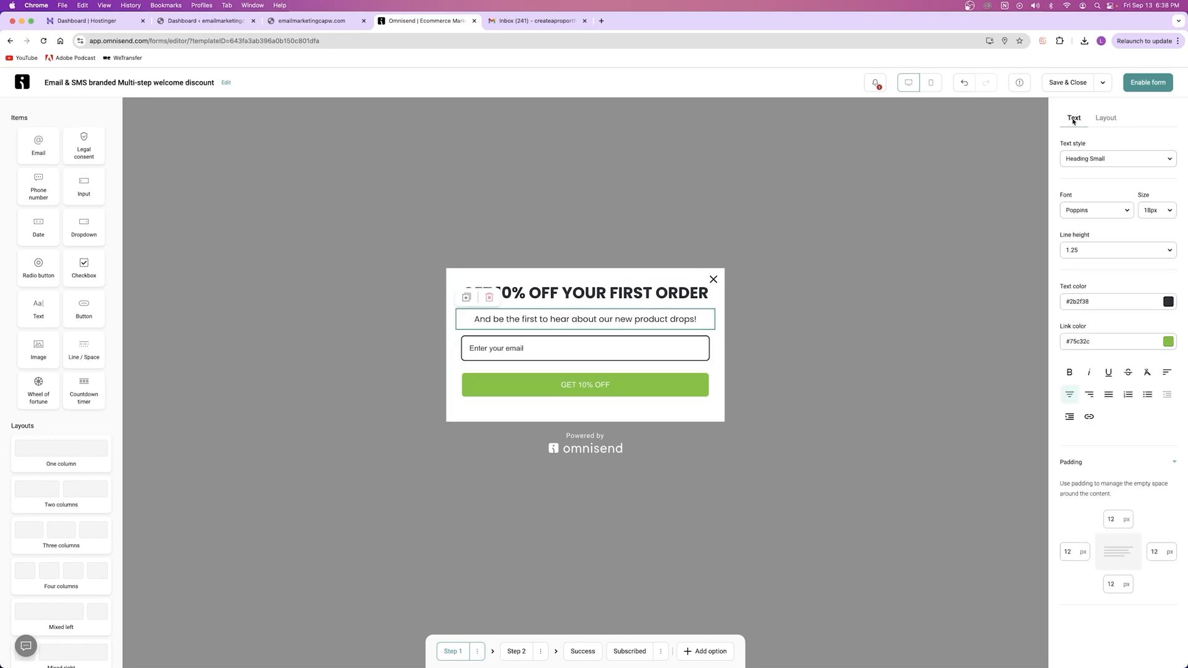
click(604, 384)
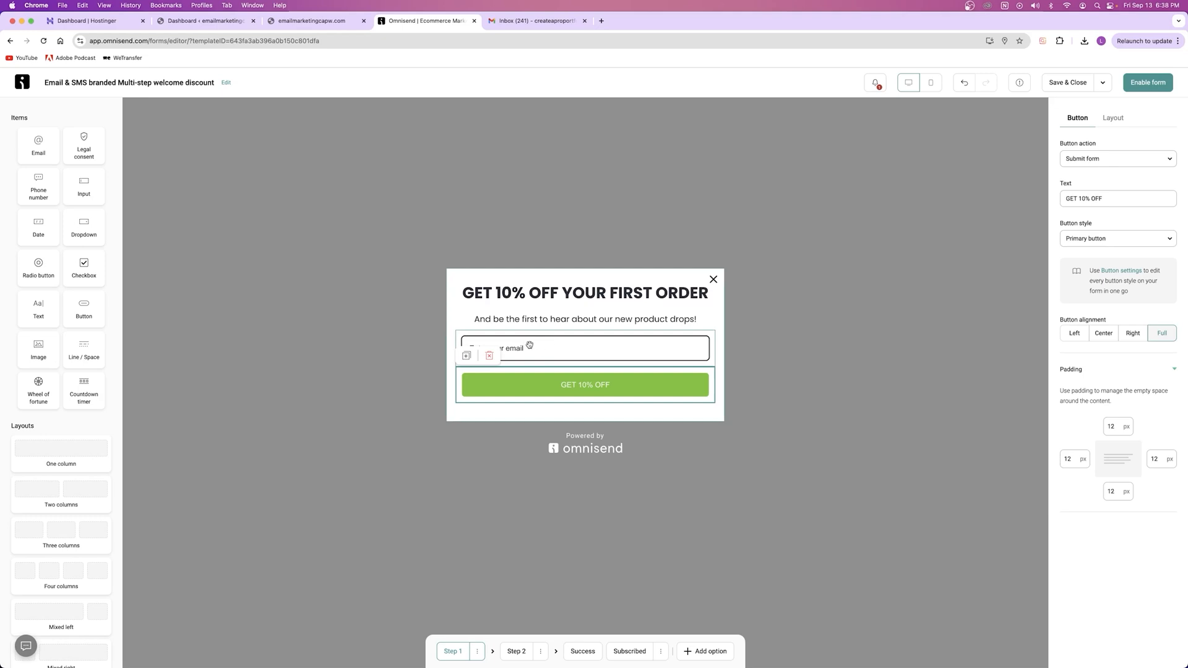
click(1080, 160)
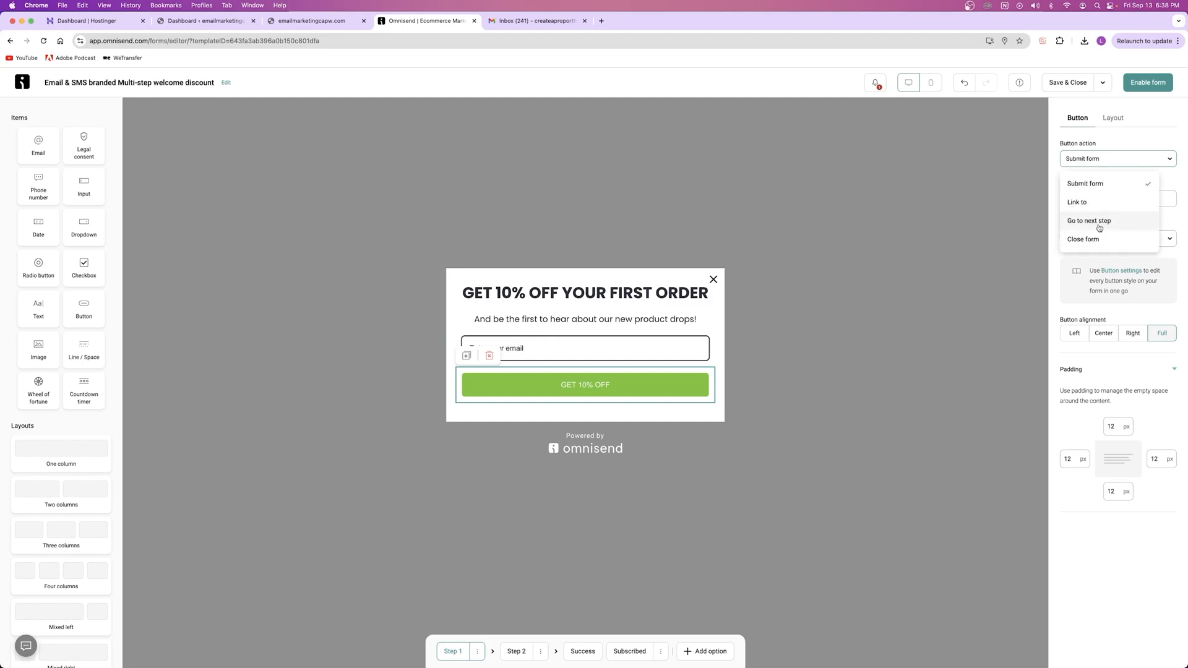
click(1009, 240)
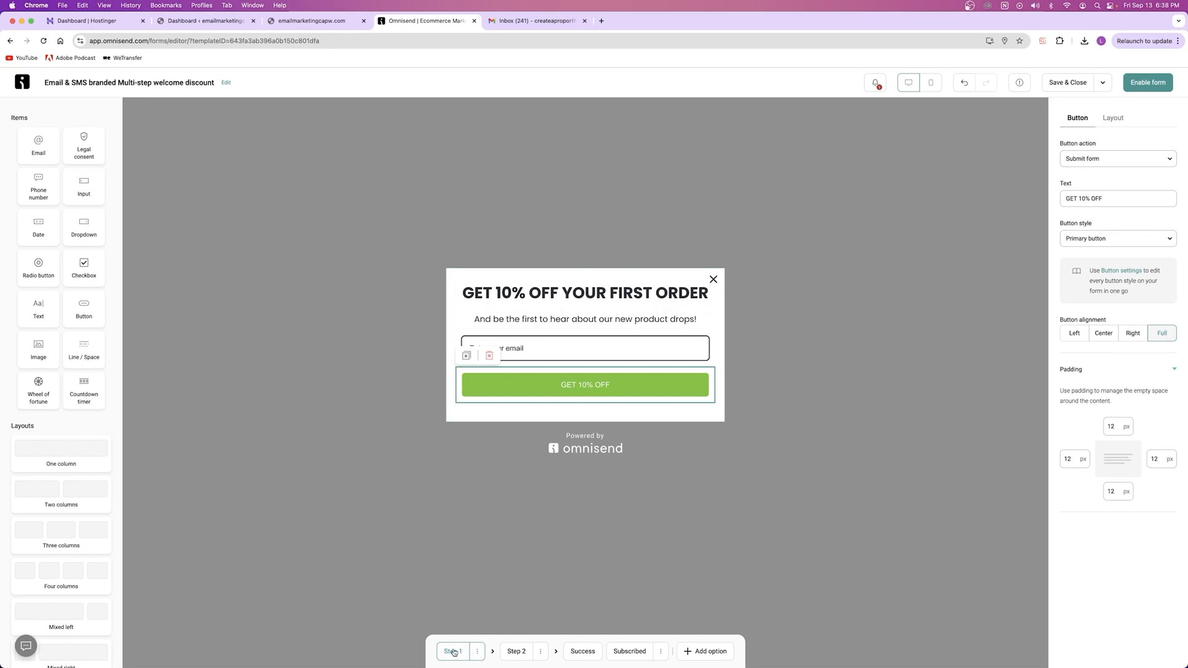
Step: Delete Step 2, the phone number page, from the signup form
click(516, 651)
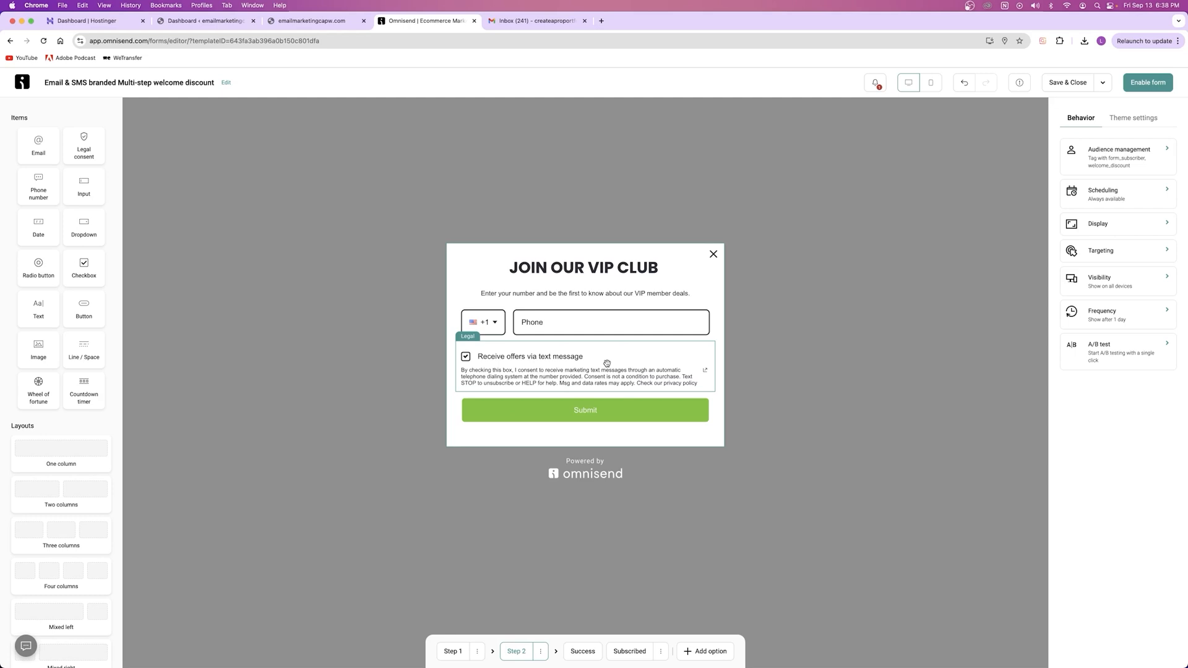
click(540, 652)
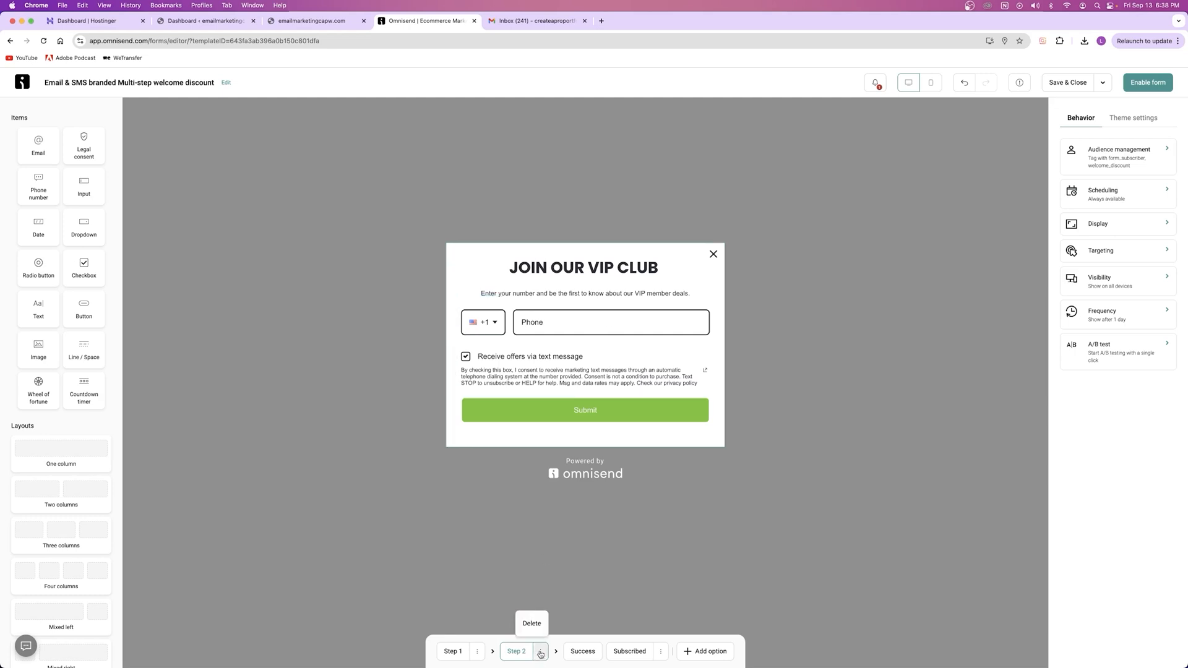
click(532, 624)
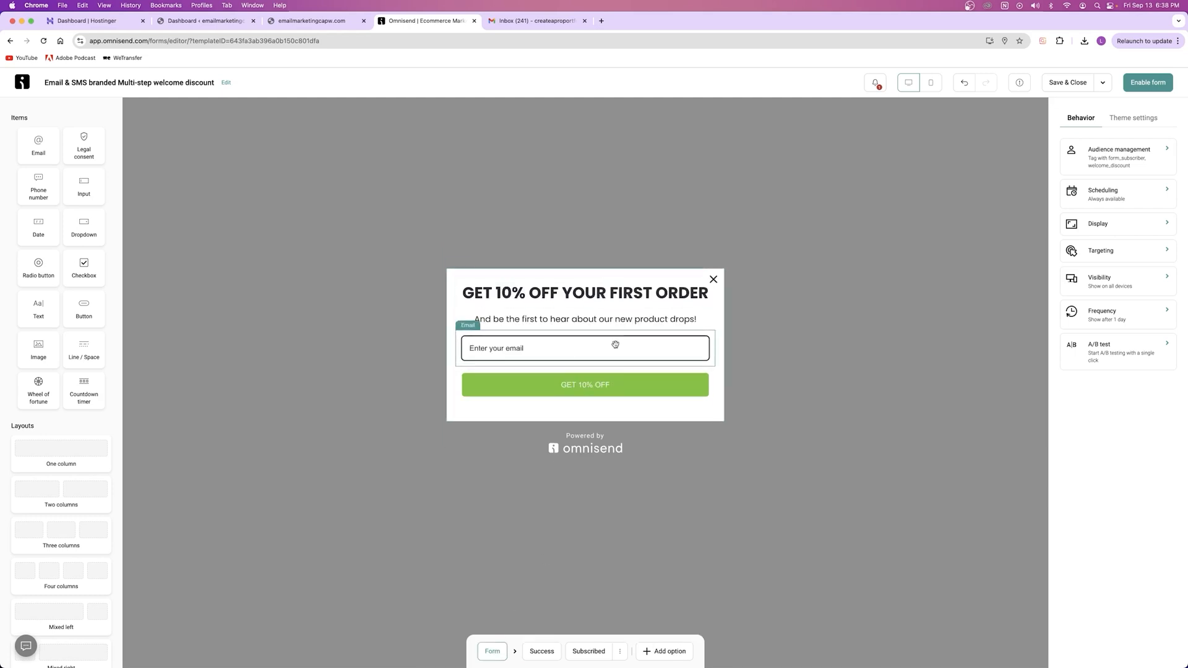
Step: Check the form's Success page and keep Submit form as the action of the GET 10% OFF button
click(543, 652)
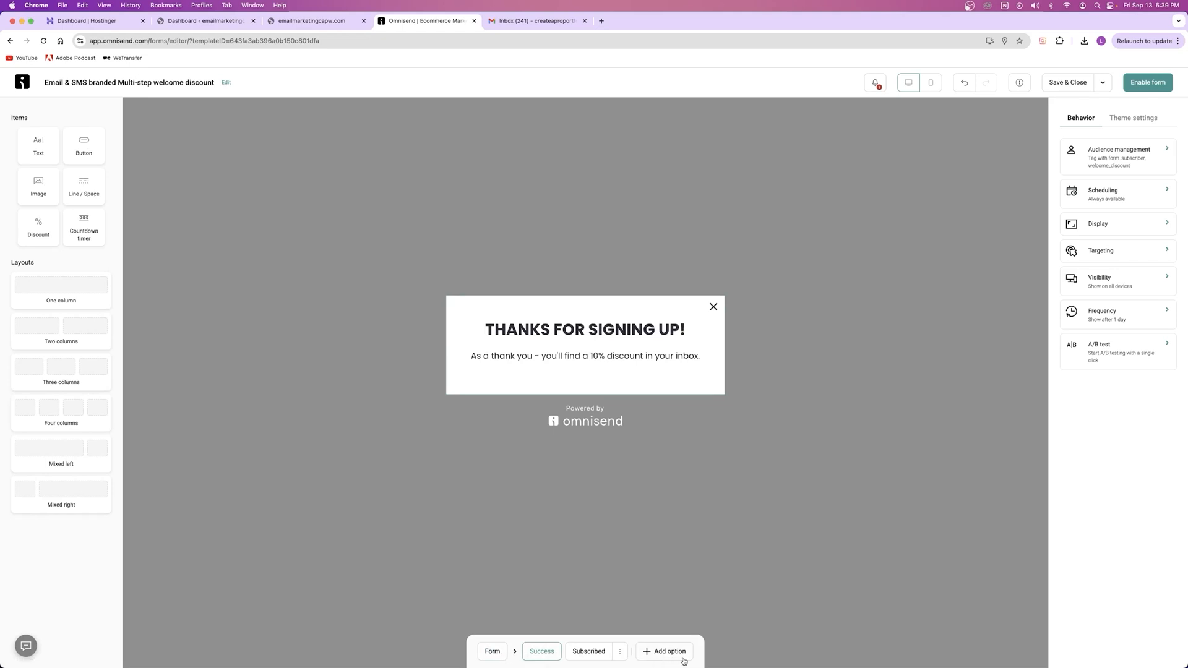
click(492, 651)
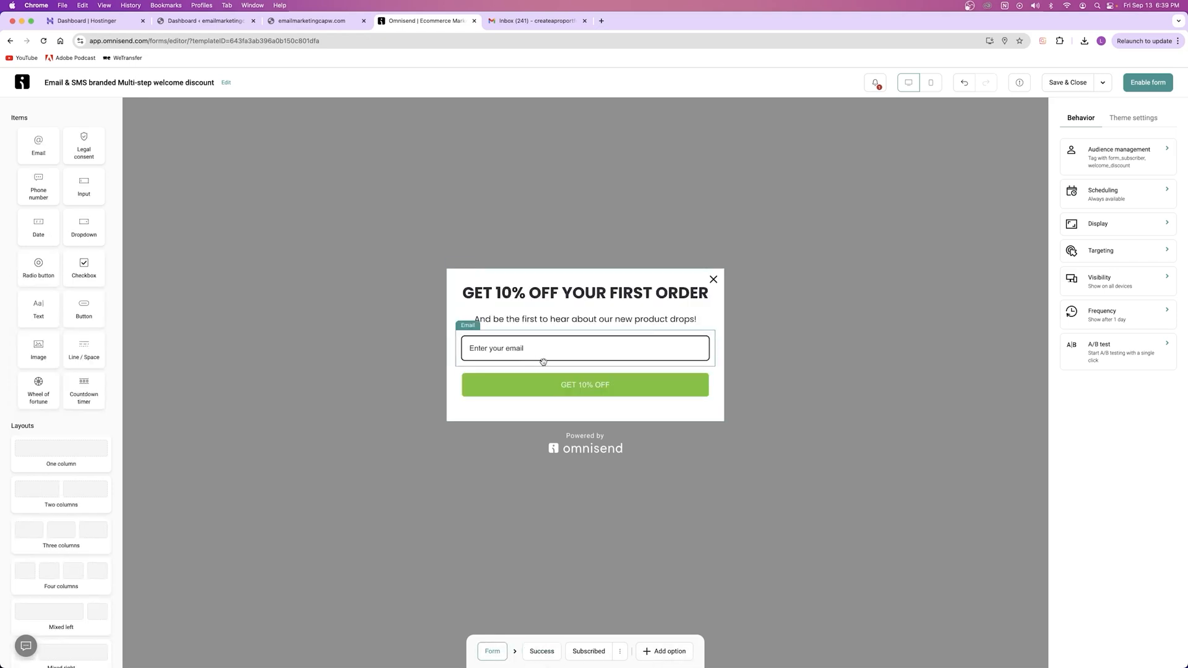
click(557, 385)
click(1121, 159)
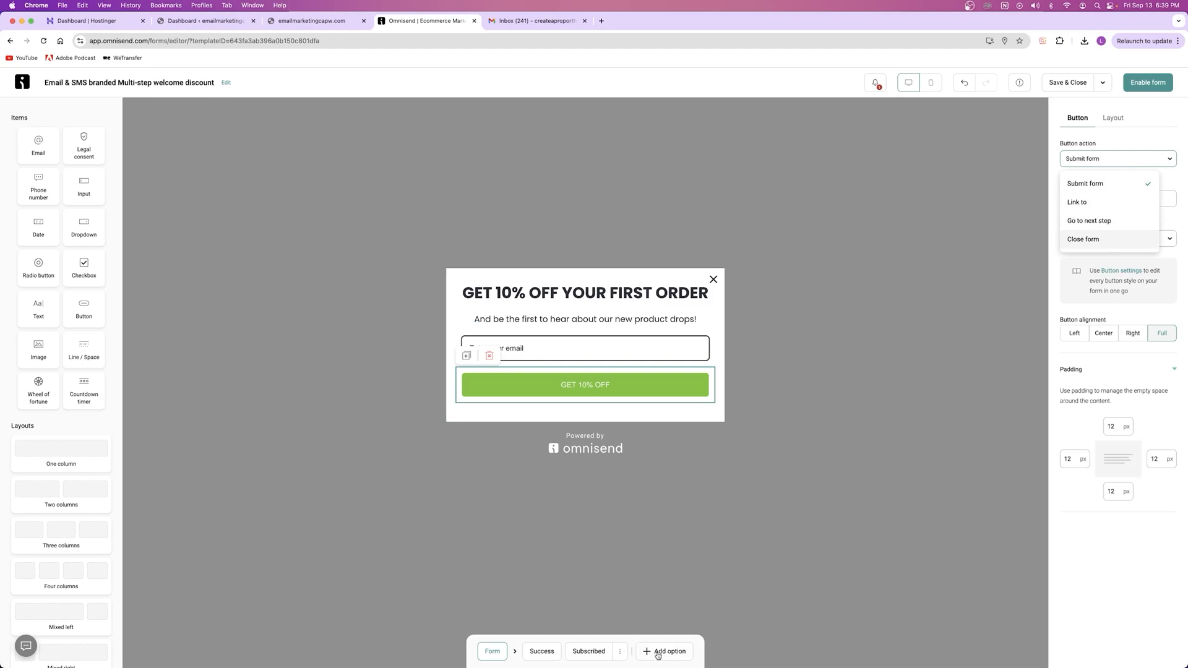
click(1101, 184)
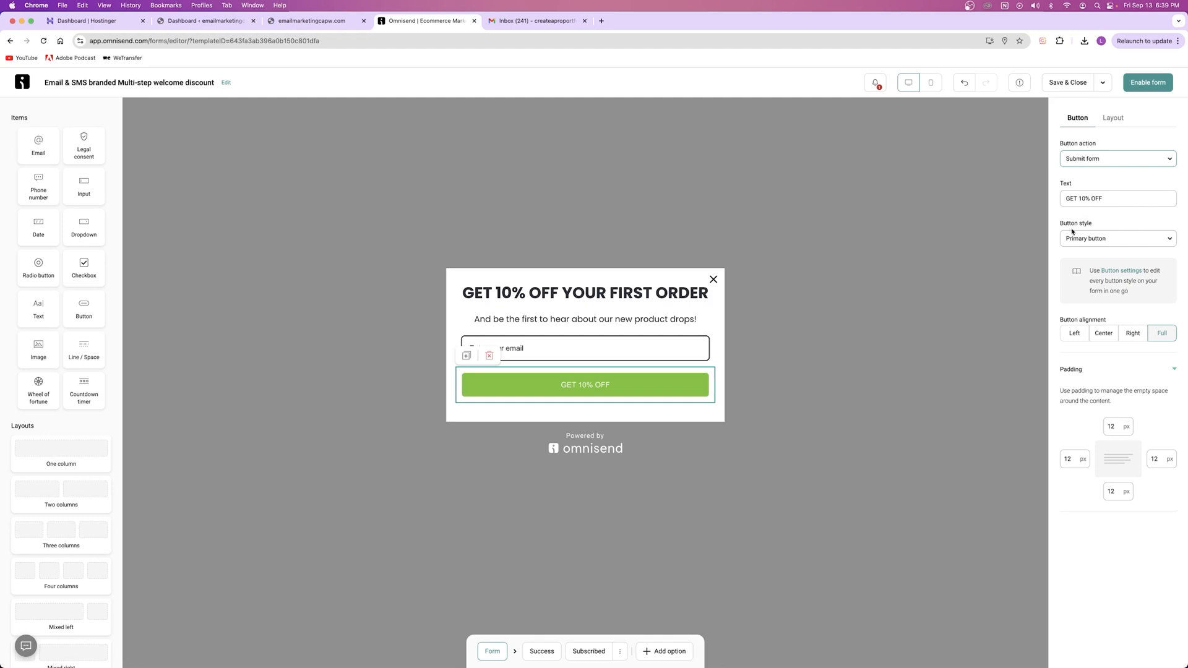
Step: Set the GET 10% OFF button's style to Secondary button
drag(1123, 203, 1067, 199)
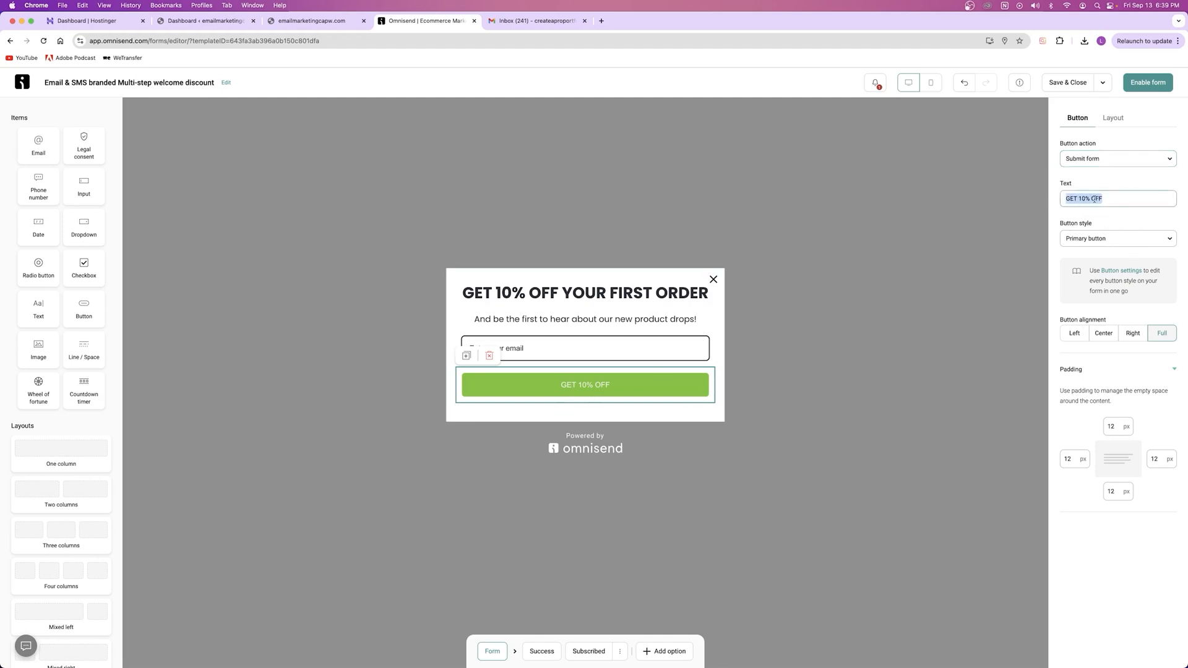
click(1101, 239)
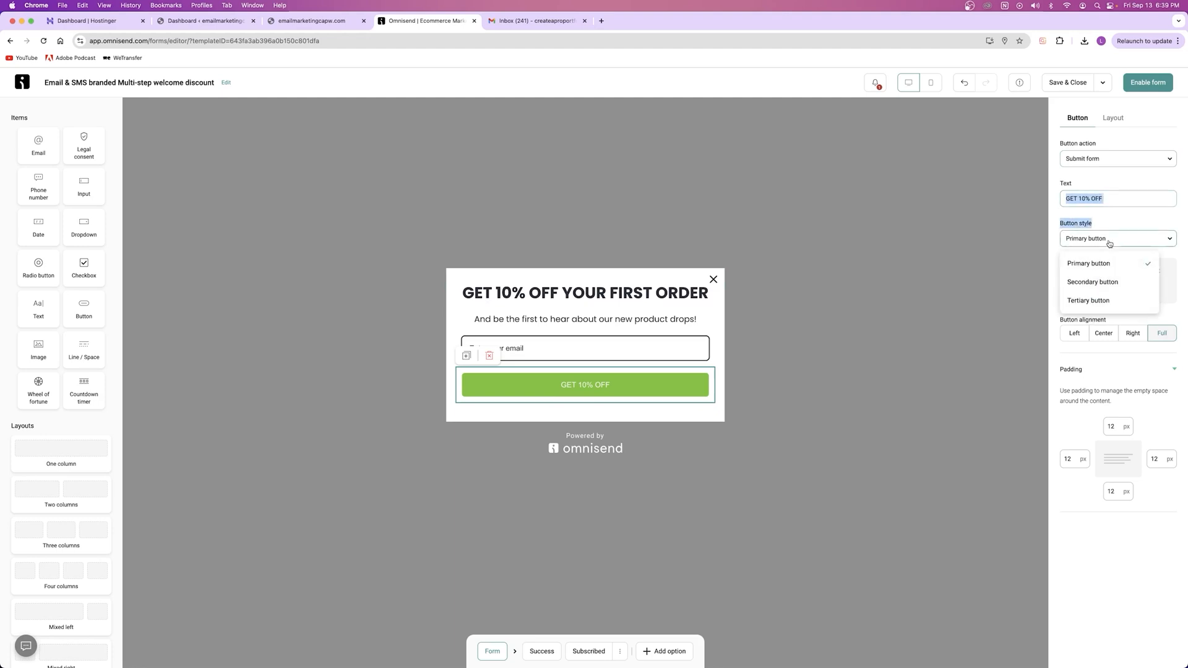
click(1092, 281)
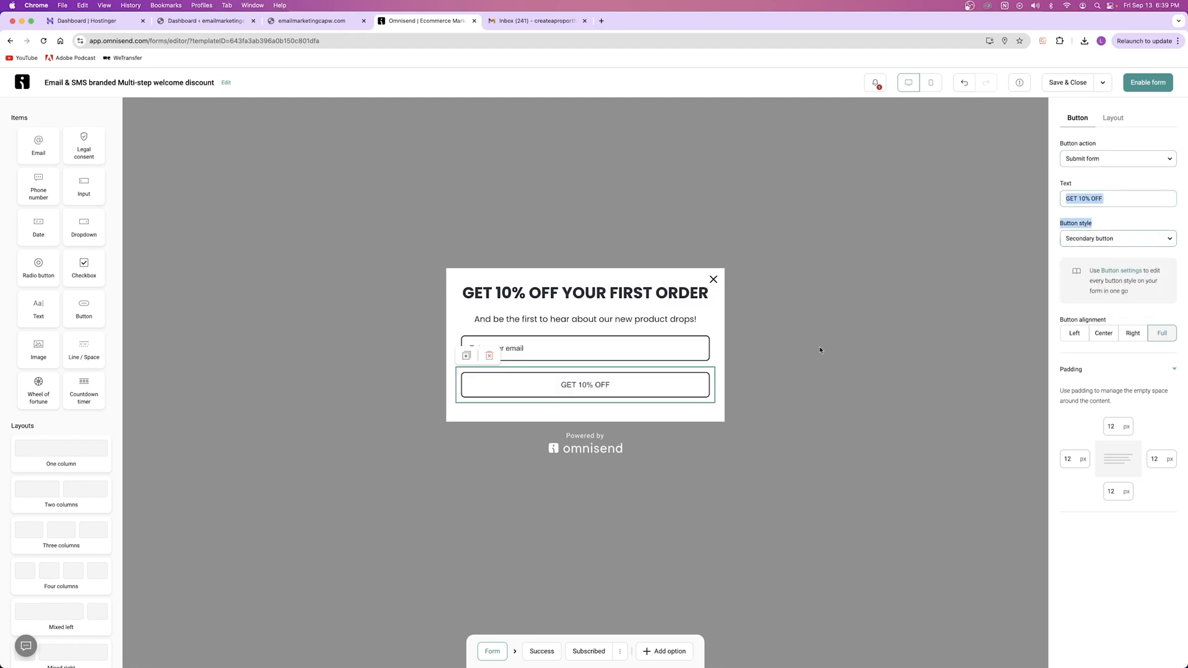
Step: Try the Tertiary button style on the GET 10% OFF button and settle on Primary button
click(1077, 242)
click(1094, 300)
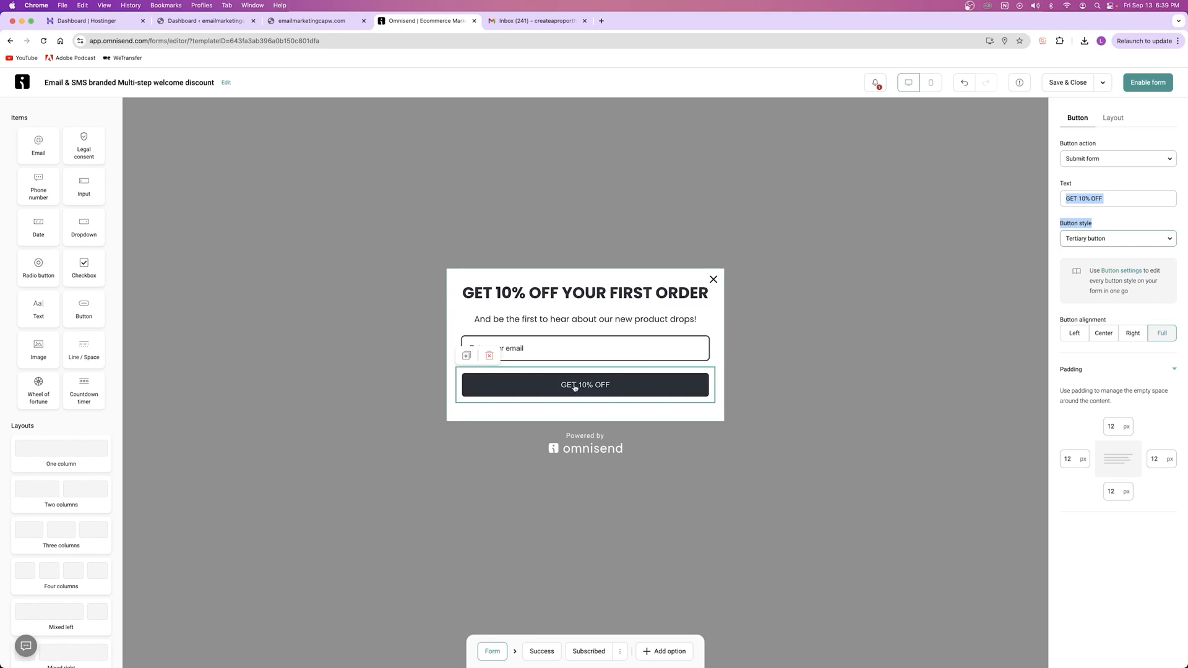
click(1081, 242)
click(1084, 259)
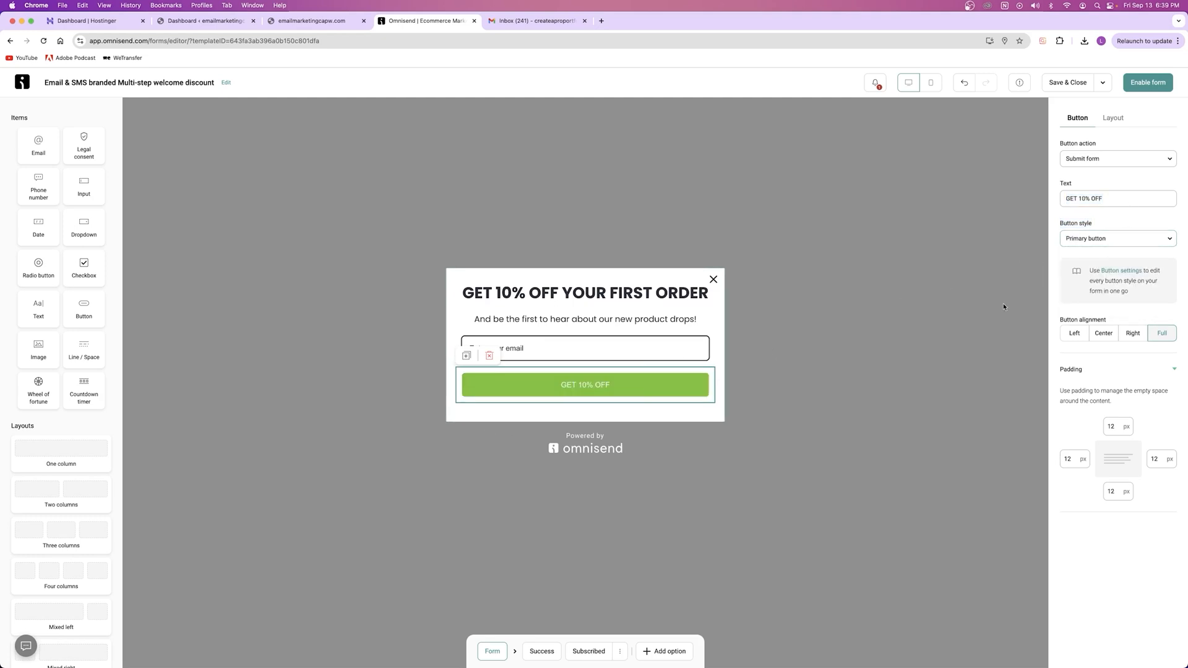
Step: Try center, left and right alignment for the GET 10% OFF button and return it to Full
click(1108, 338)
click(1073, 334)
click(1132, 334)
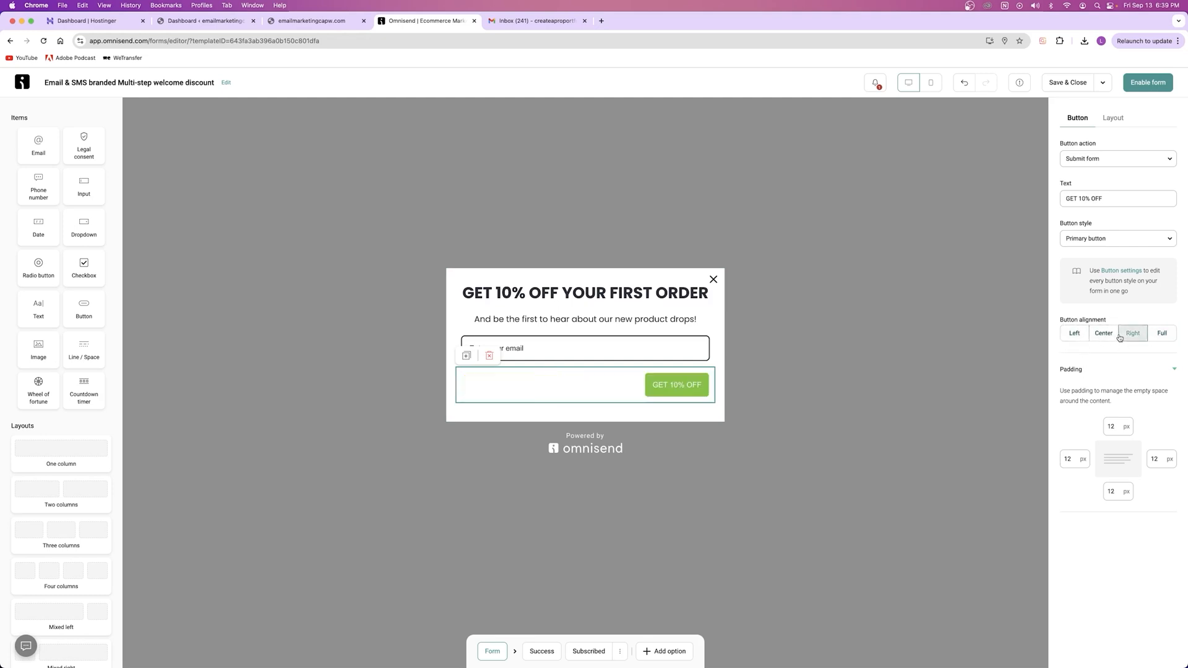
click(1161, 334)
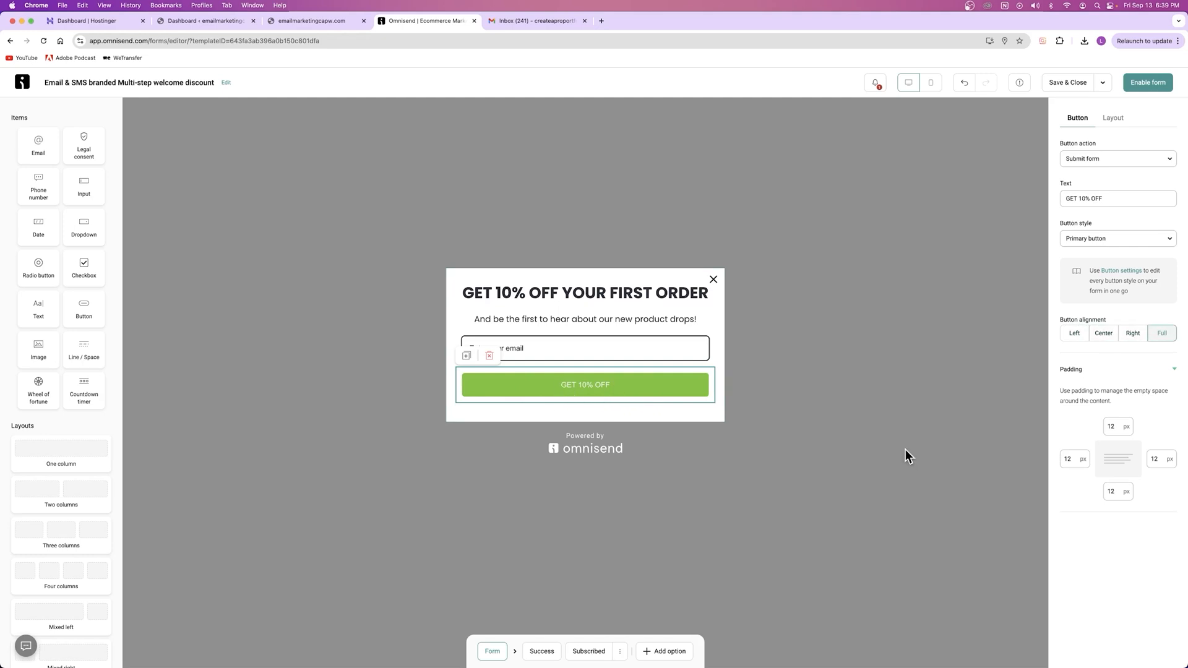
Step: Try the pink background color #C549A2 on the form layout and set it back to white
click(717, 323)
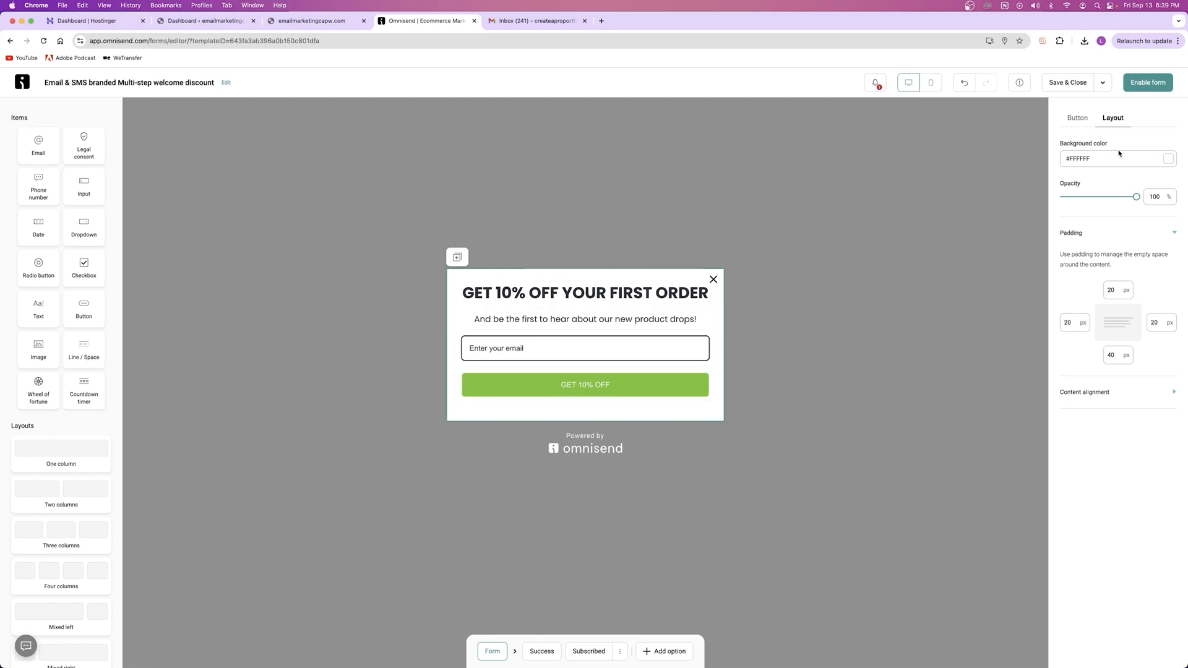
click(1165, 159)
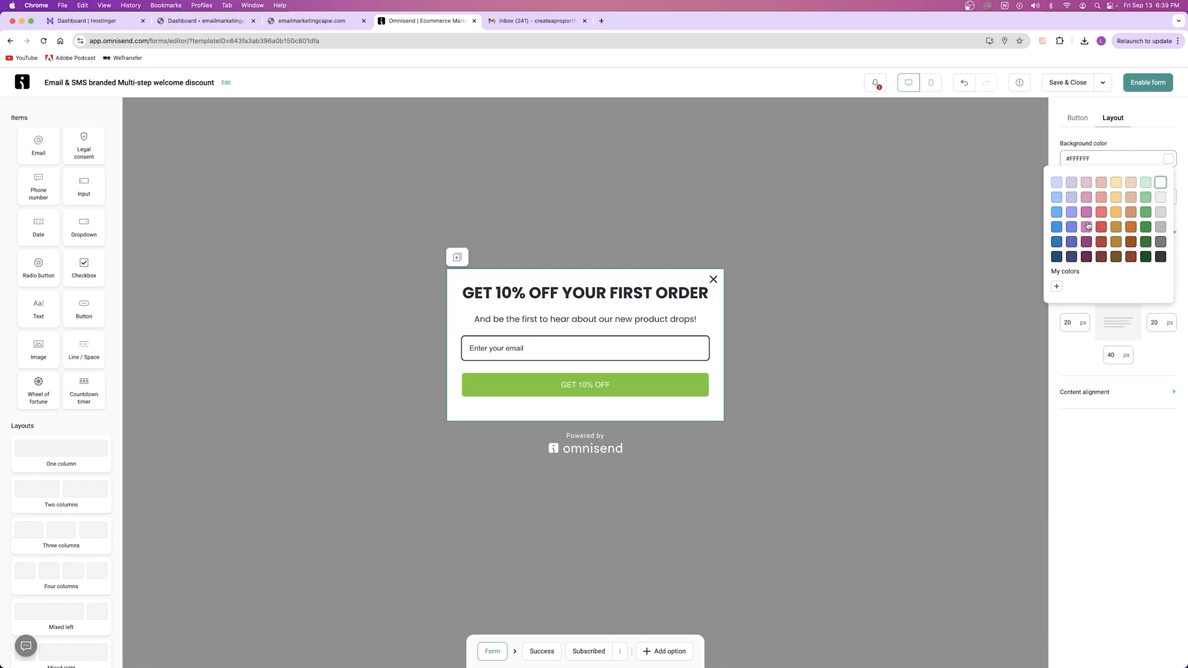
click(1089, 227)
click(1168, 159)
click(1161, 183)
click(1077, 118)
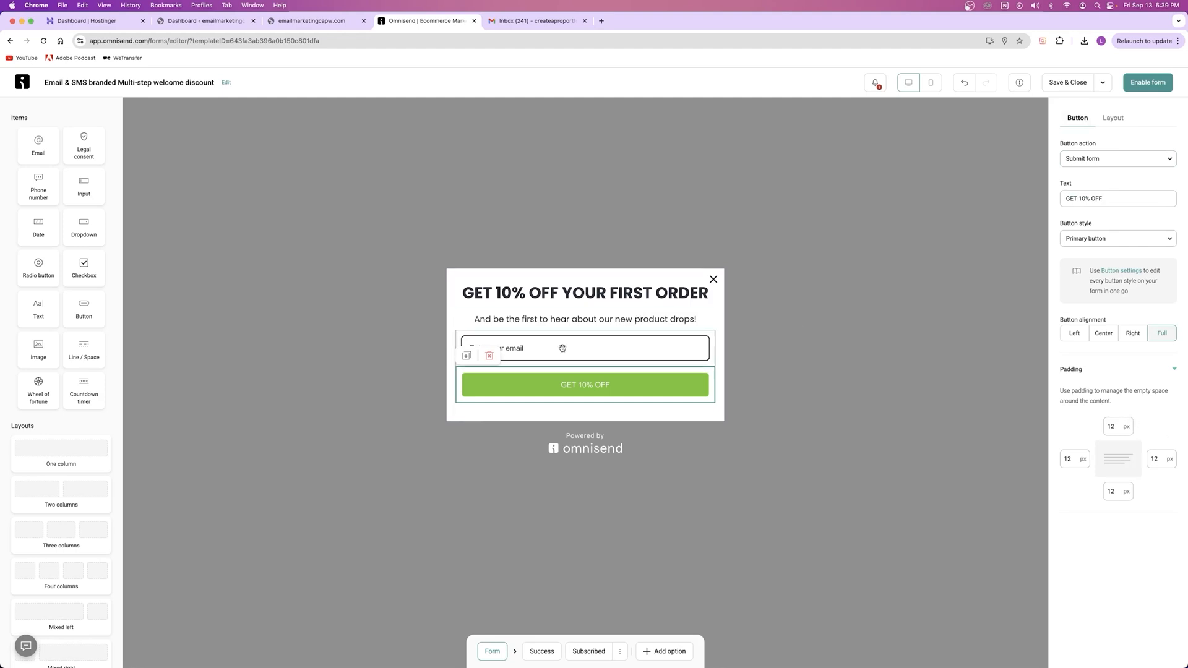
Step: Examine the theme settings for the form layout and for the secondary and primary buttons
click(855, 205)
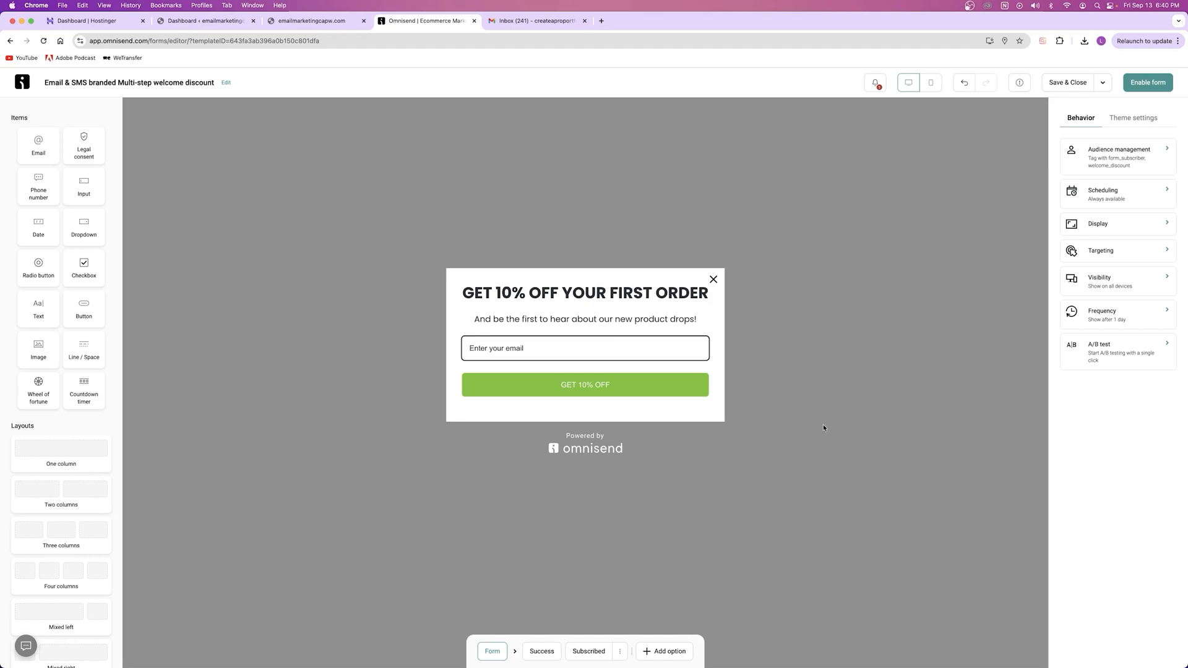
click(1133, 118)
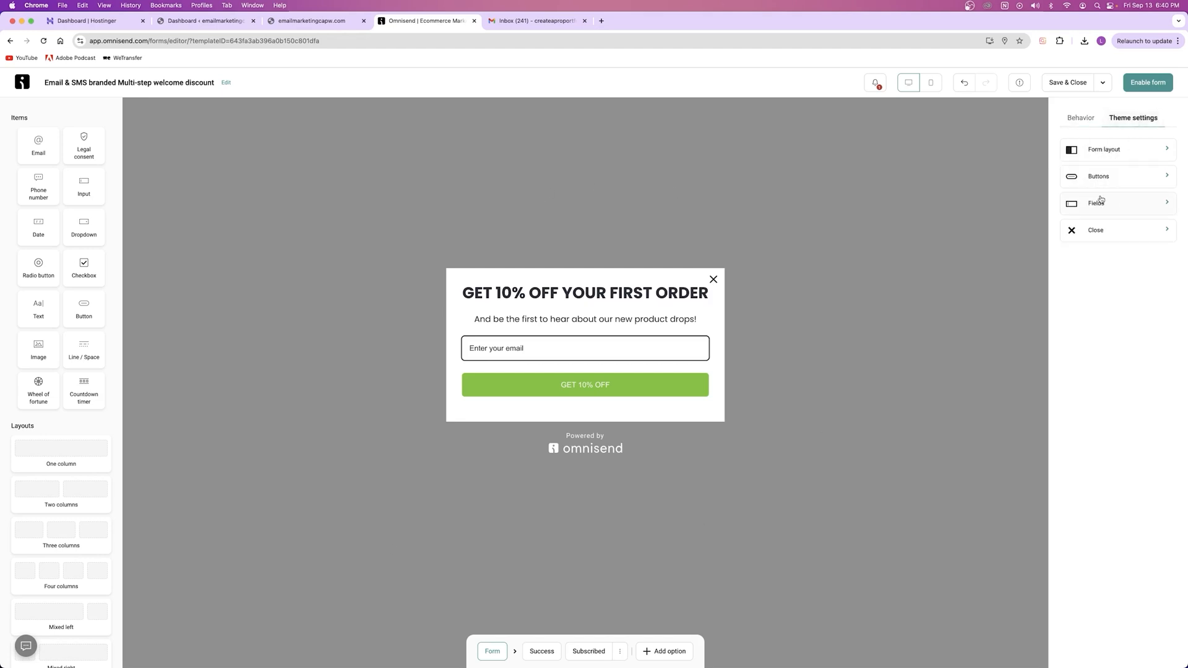
click(1105, 150)
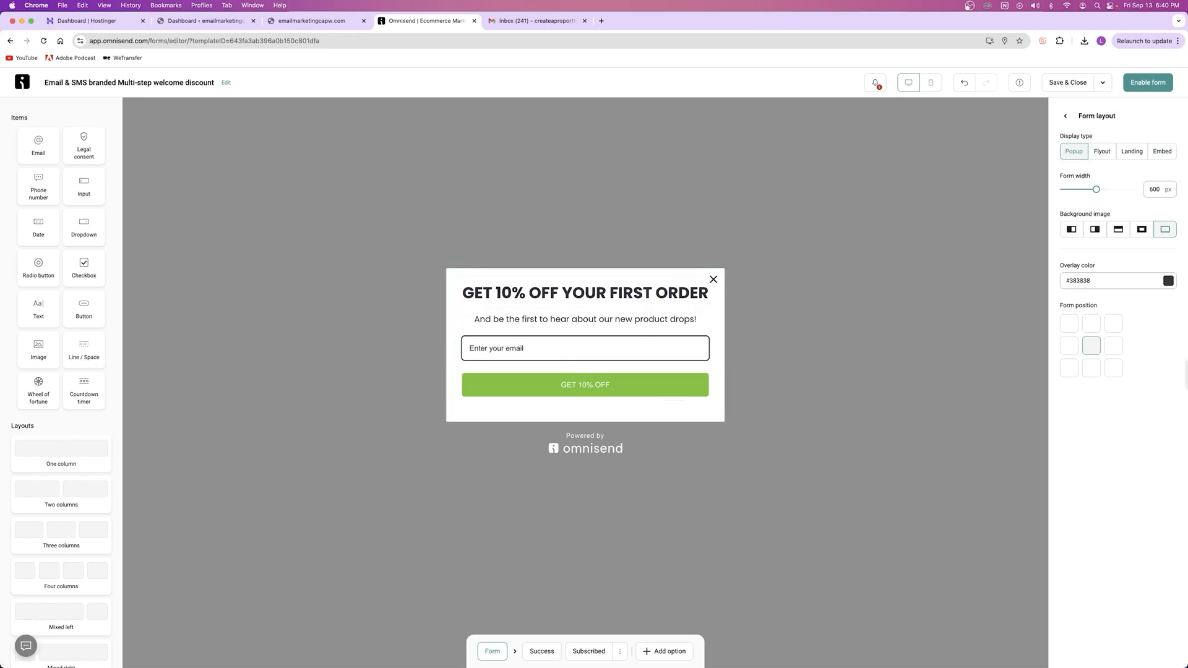
click(1065, 116)
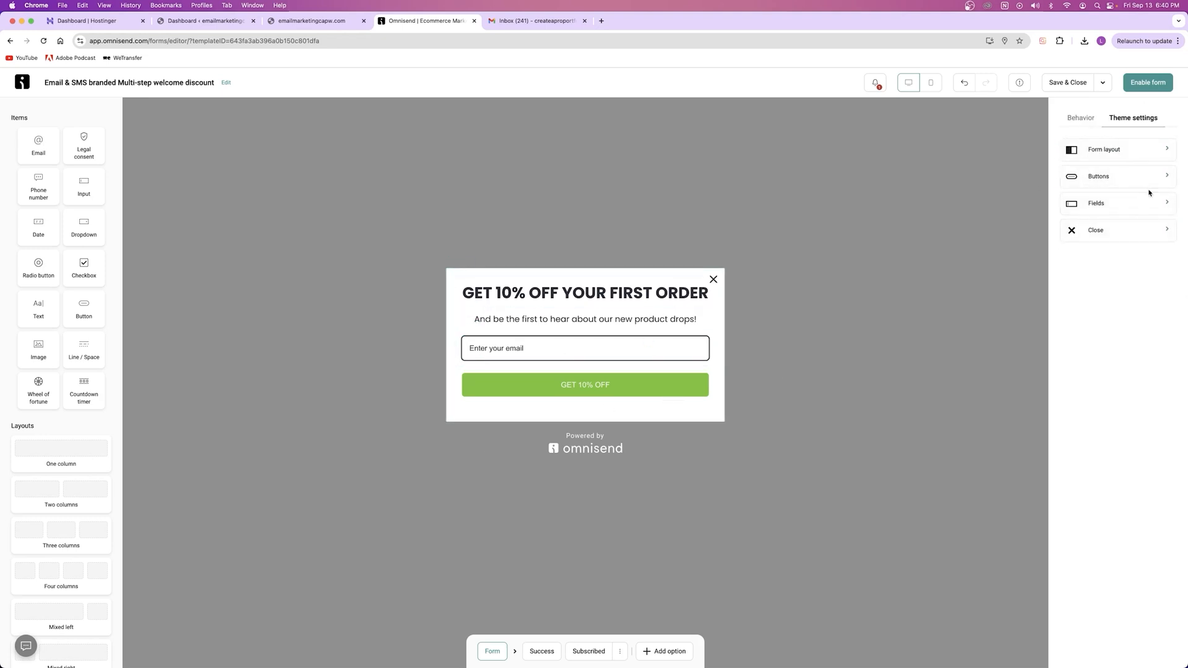
click(1124, 178)
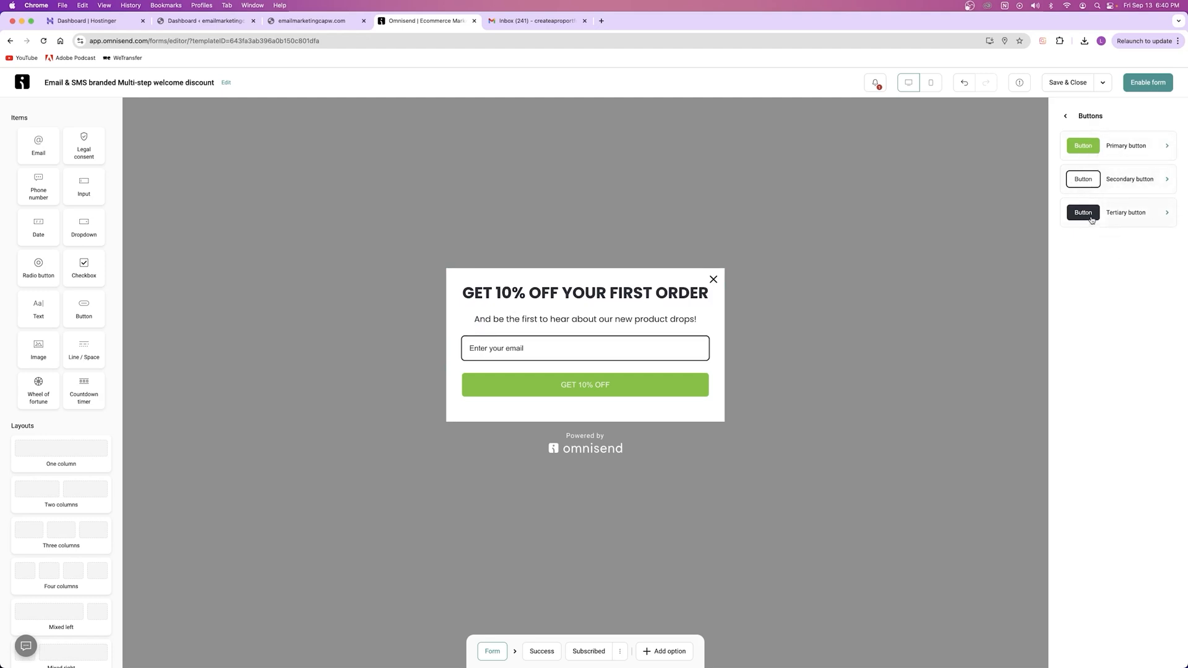
click(1092, 182)
click(1066, 116)
click(1104, 156)
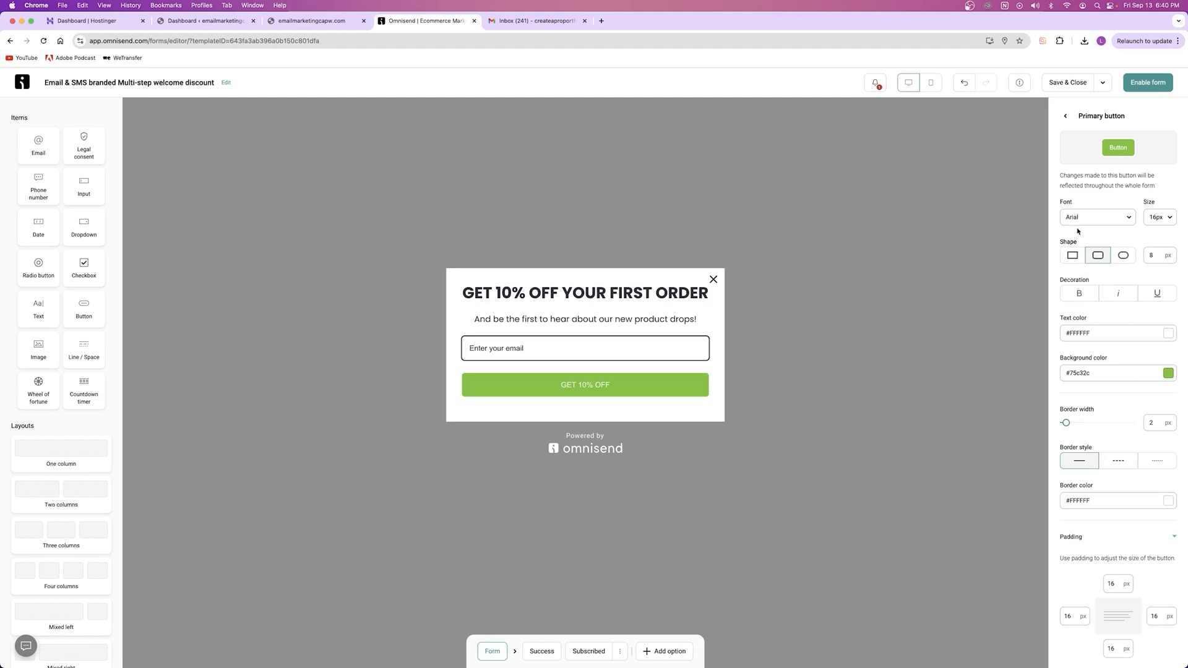
double_click(1066, 116)
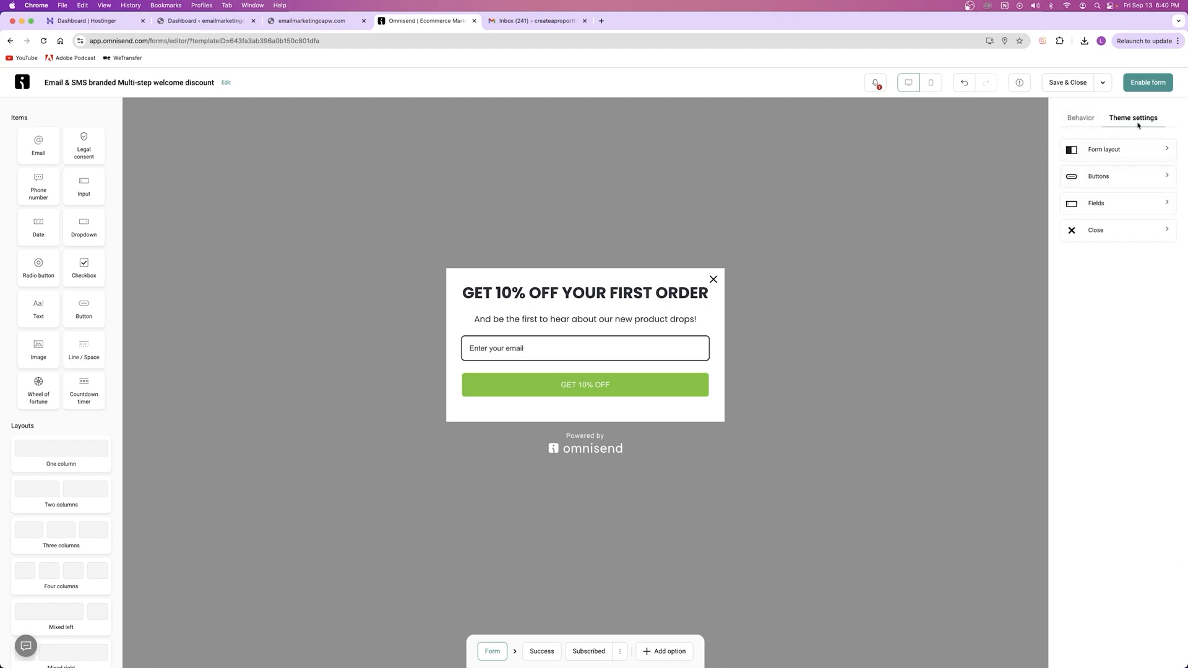
Step: Try placeholder color #A03B83 for the form's fields and undo the change
click(1092, 205)
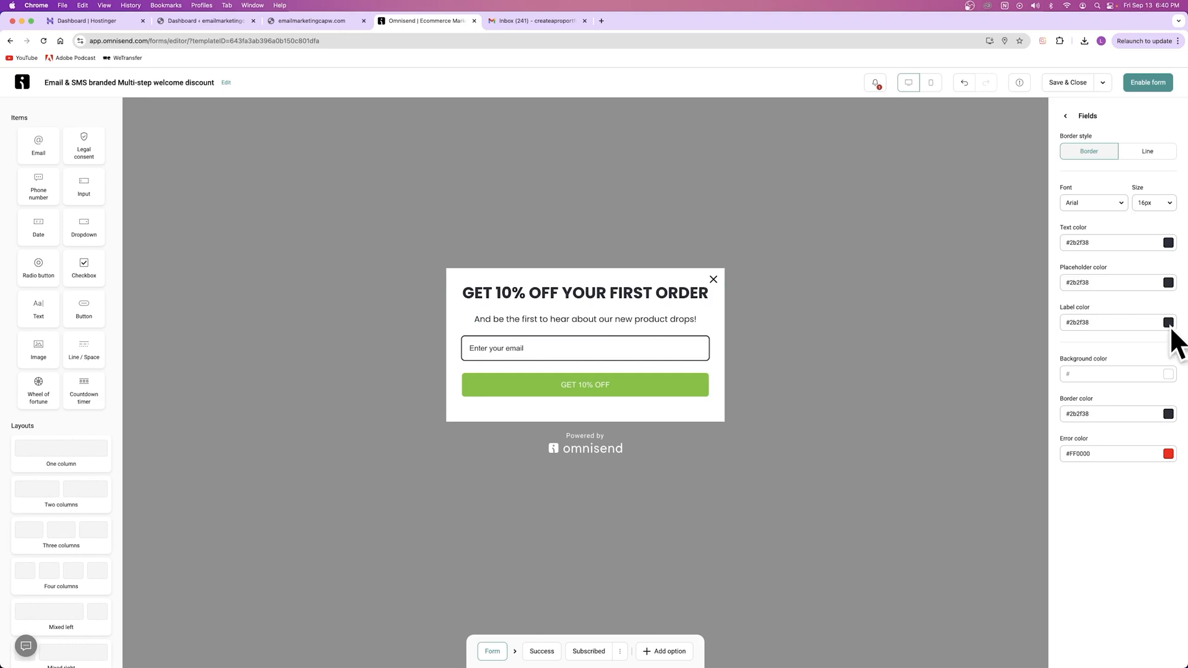
click(1169, 282)
click(1101, 216)
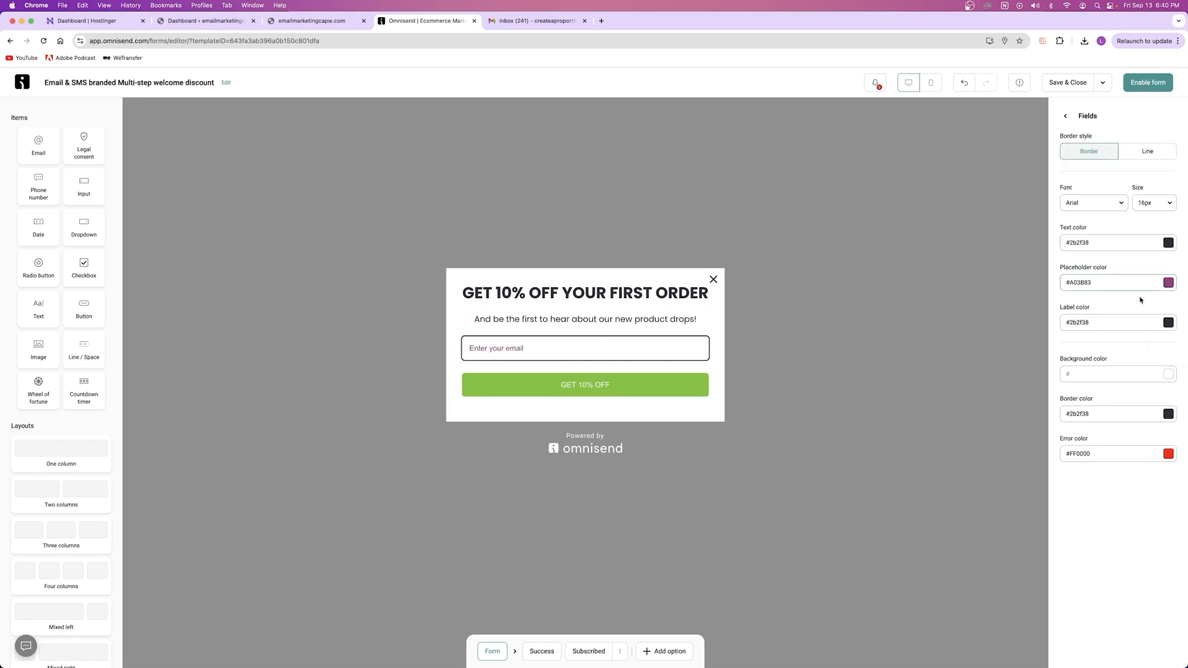
click(963, 85)
Step: Restore the form layout's background color to white
click(1135, 118)
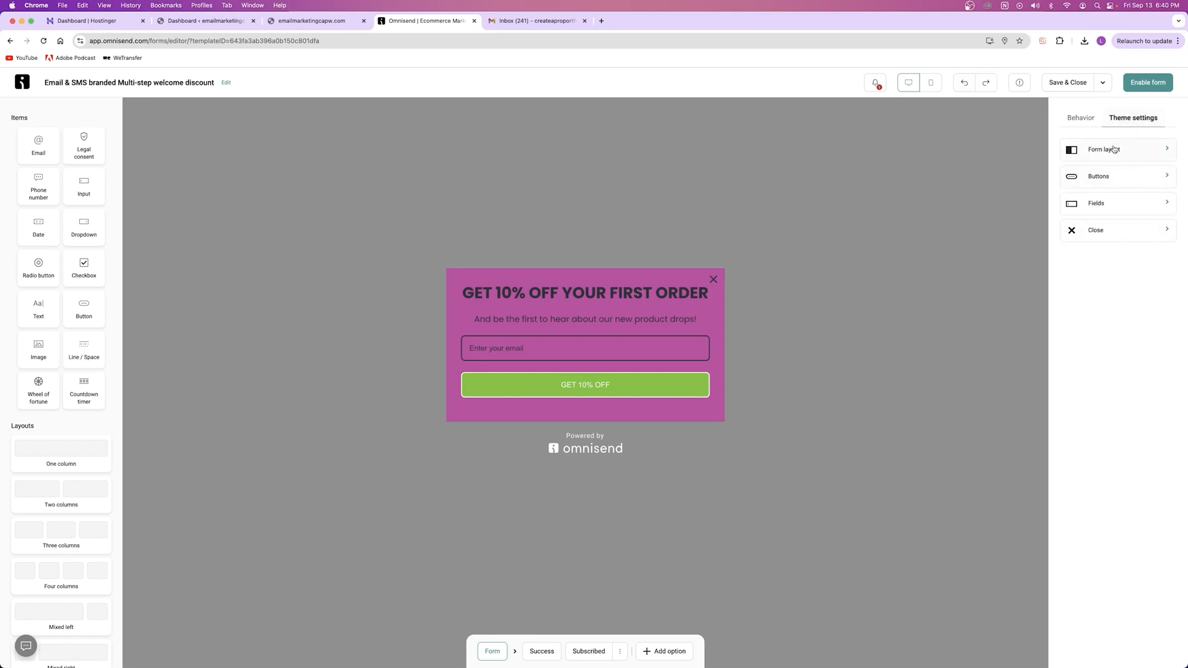
click(1113, 149)
click(1071, 117)
click(724, 321)
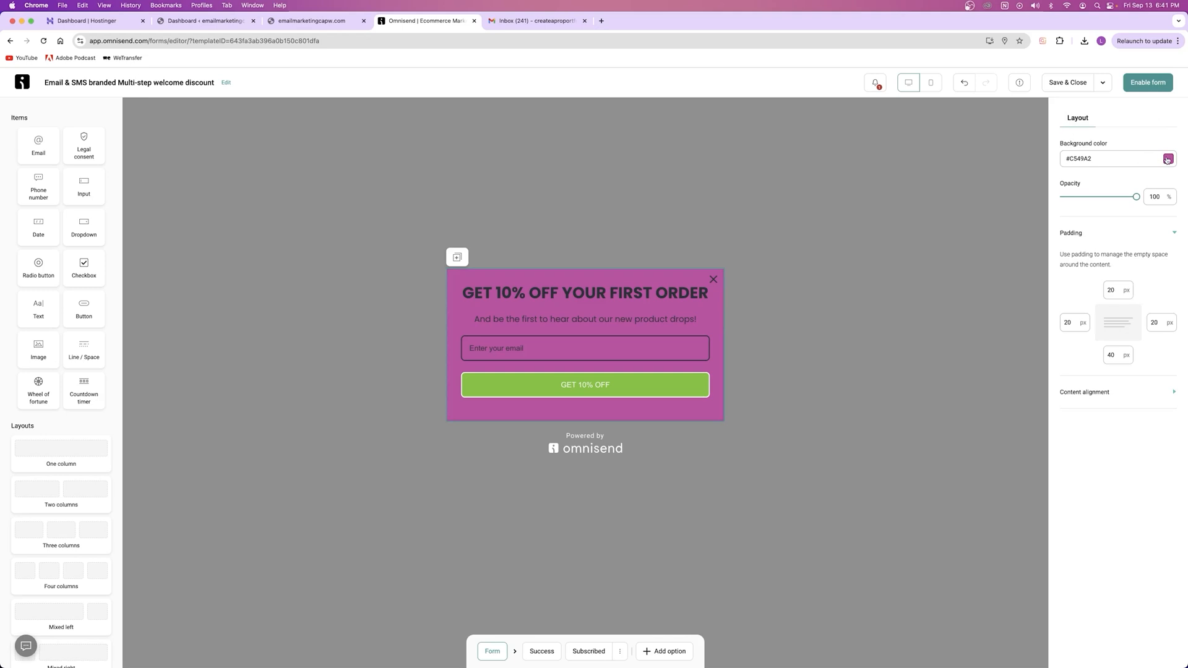
click(1167, 159)
click(1164, 184)
click(881, 226)
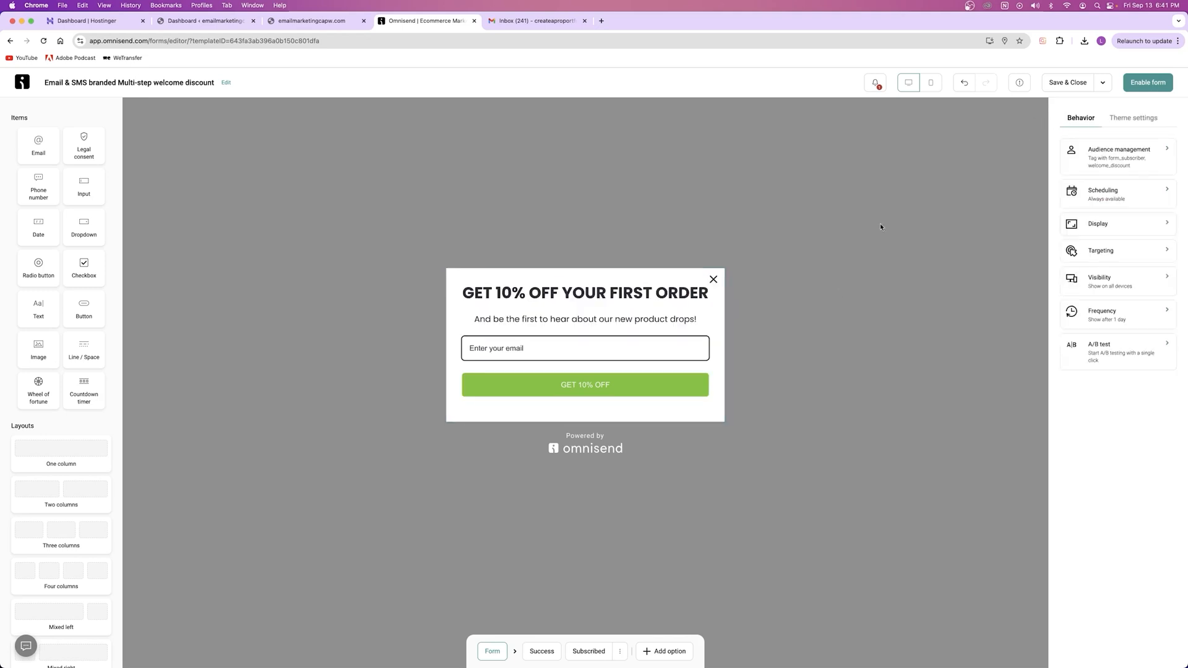
Step: Review the theme settings for the form's fields and its close button
click(1133, 117)
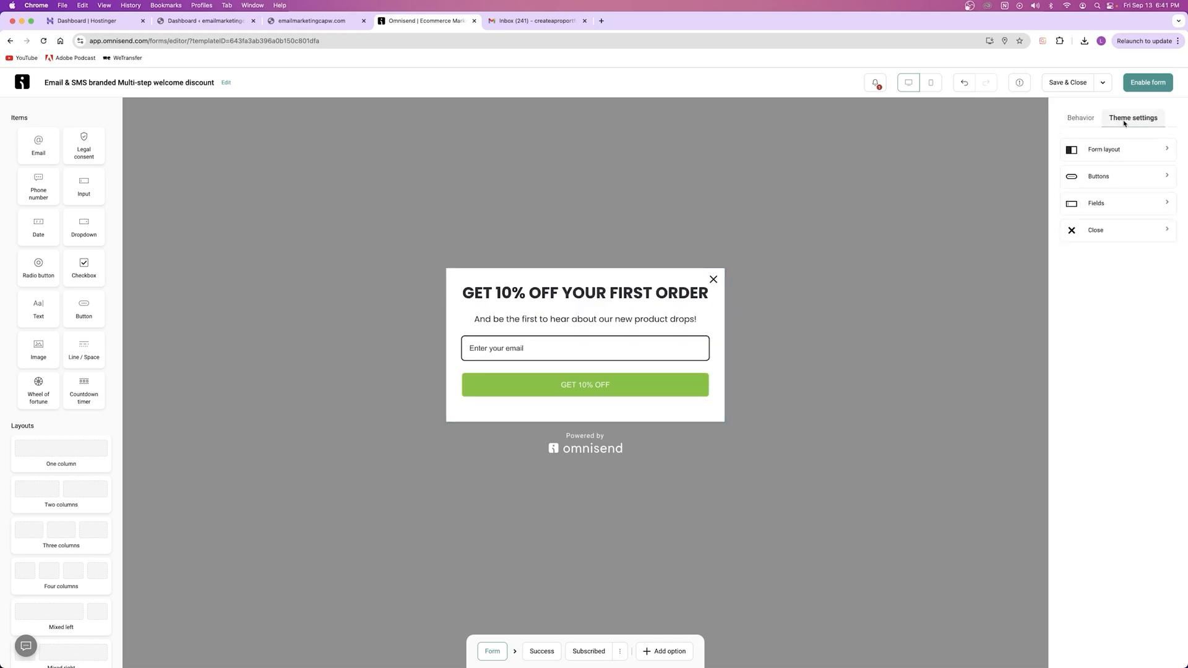
click(1107, 207)
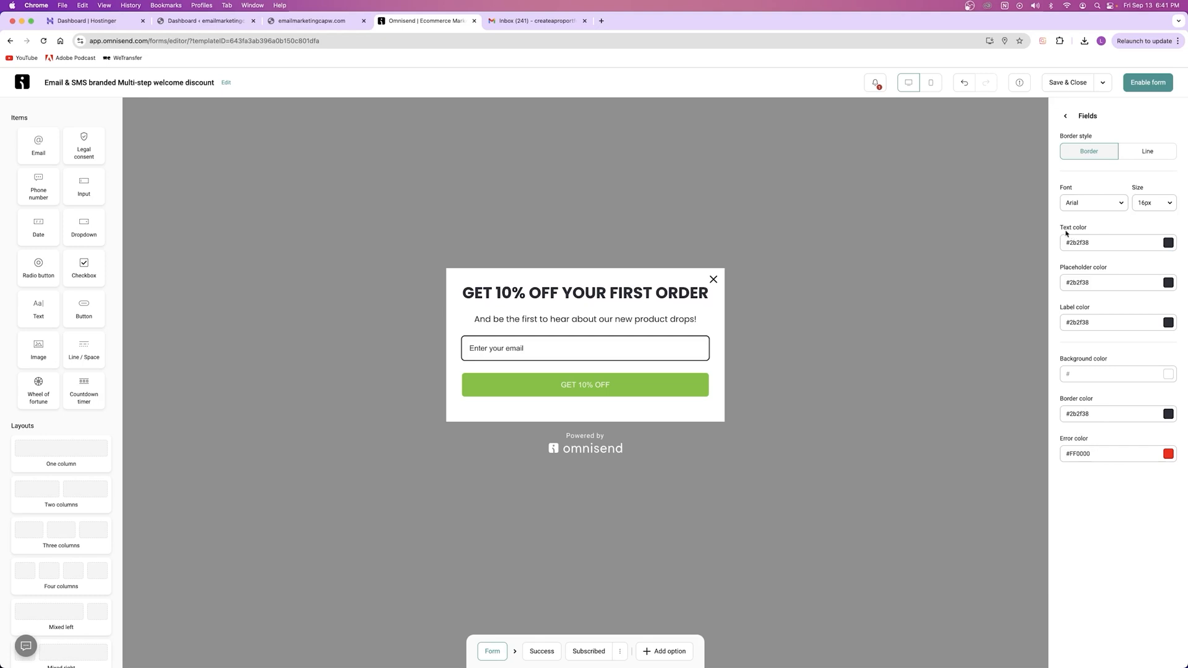
click(1065, 116)
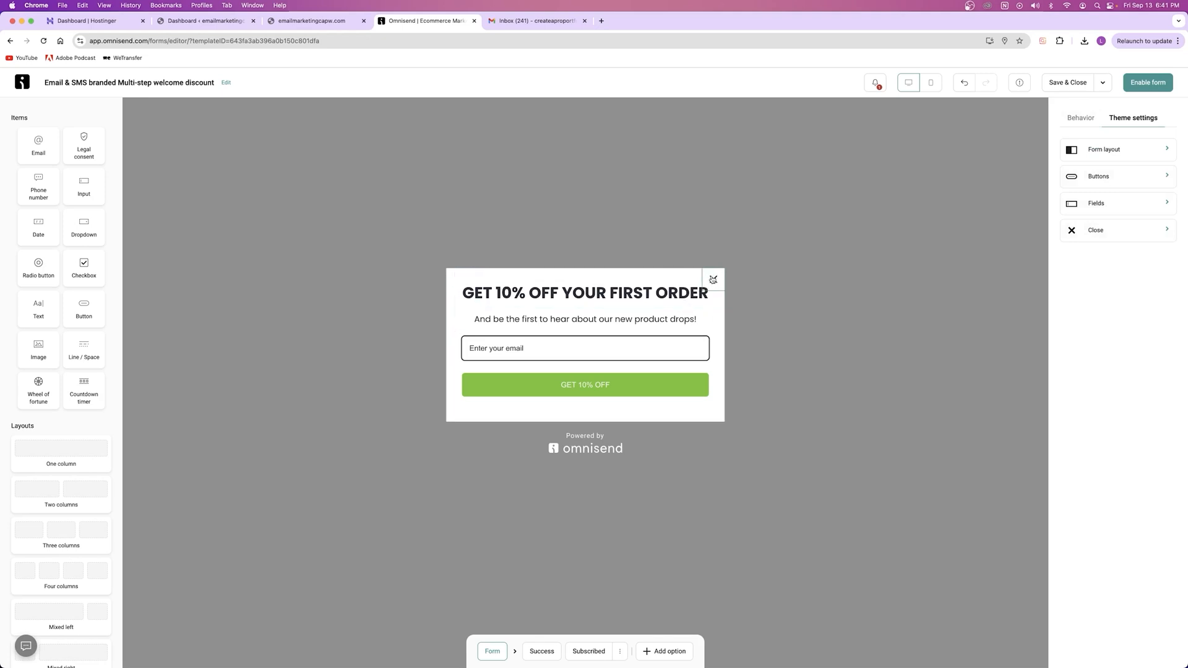
click(1137, 234)
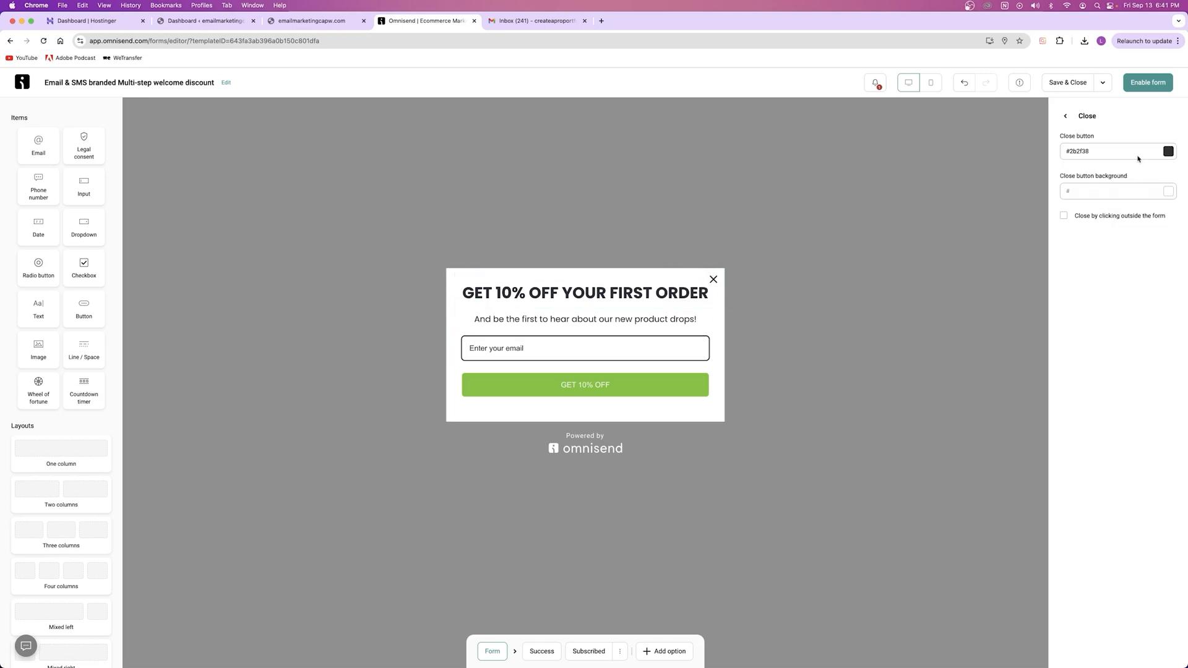
click(1065, 116)
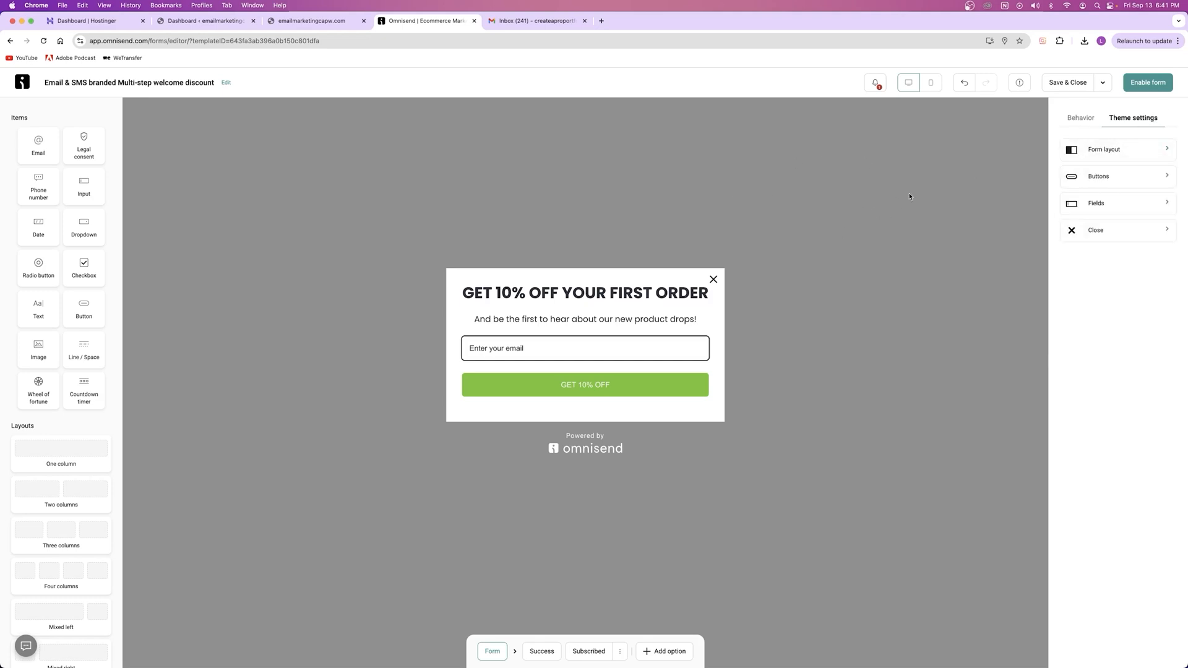
Step: Review the form's audience management settings for subscriber tags and double opt-in
click(1083, 119)
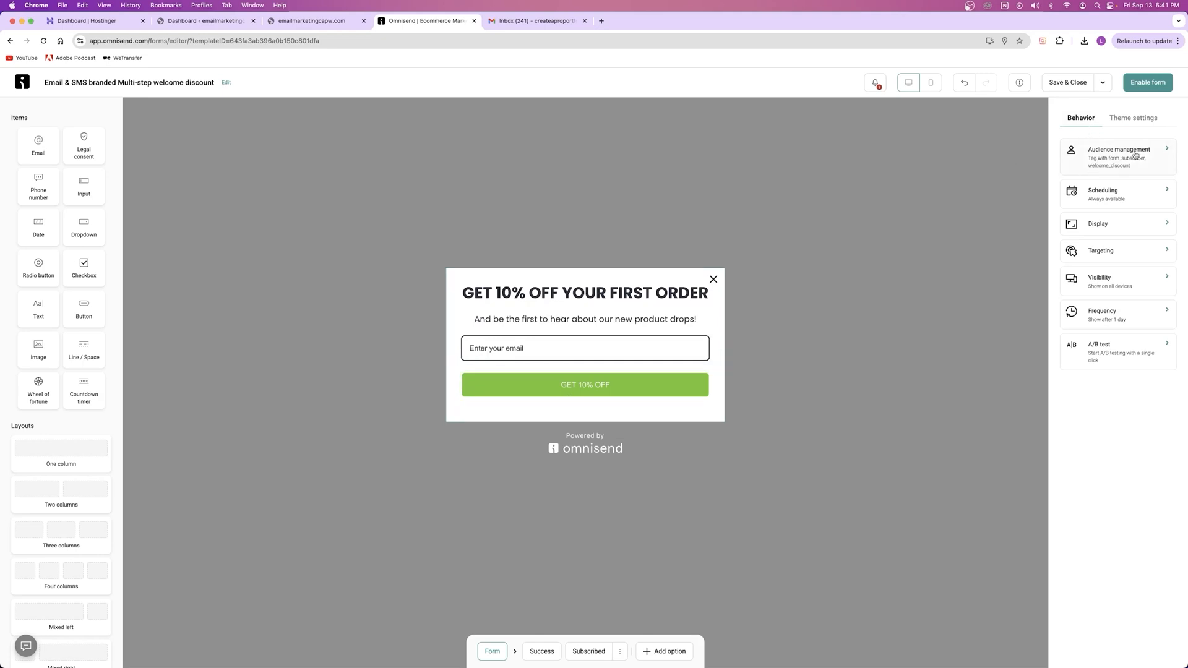
click(1091, 156)
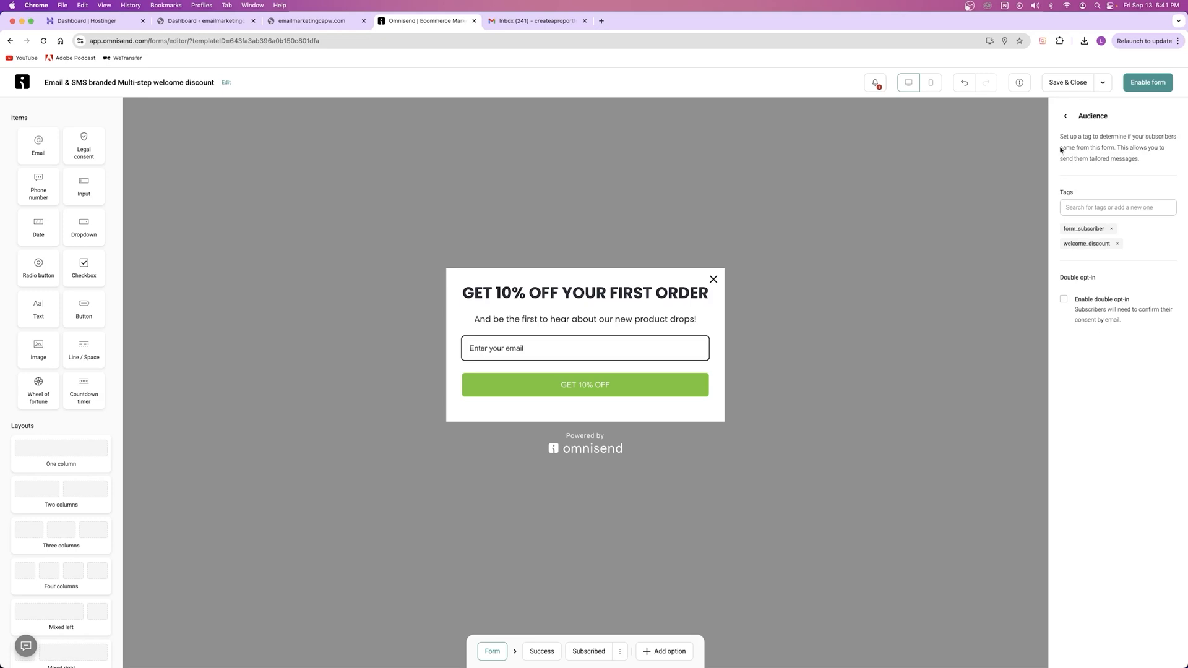
click(1065, 117)
Step: Try scheduling the form with a September 14 start date, an end date, and both dates, and return to Always show the form
click(1107, 192)
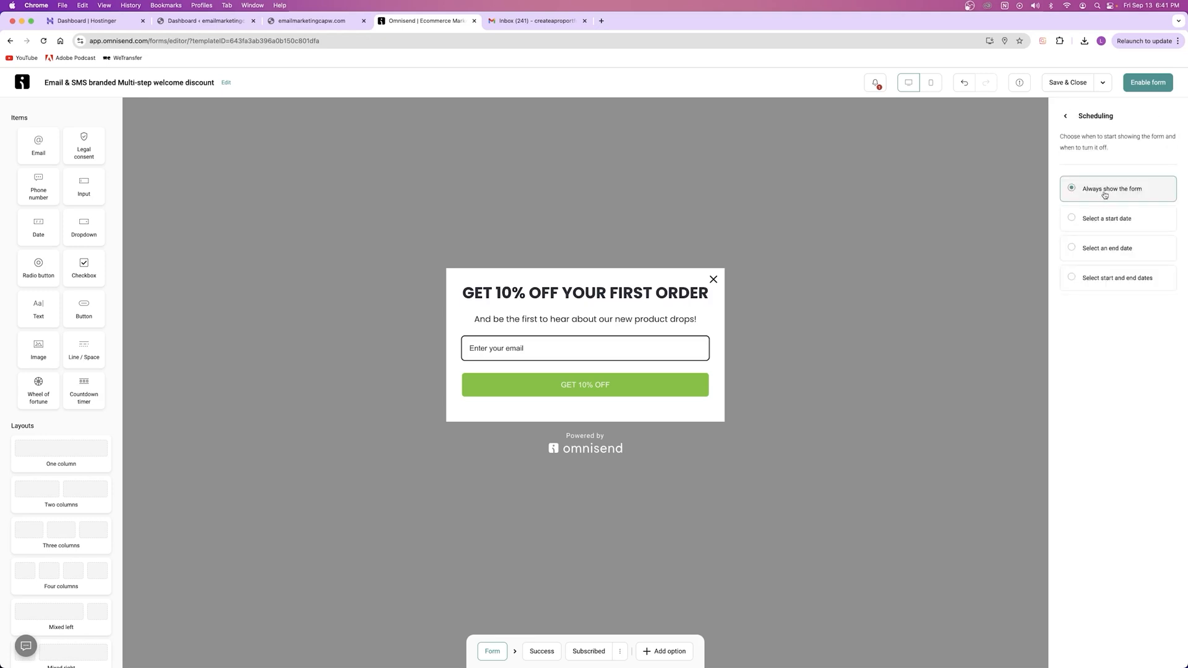
click(1112, 224)
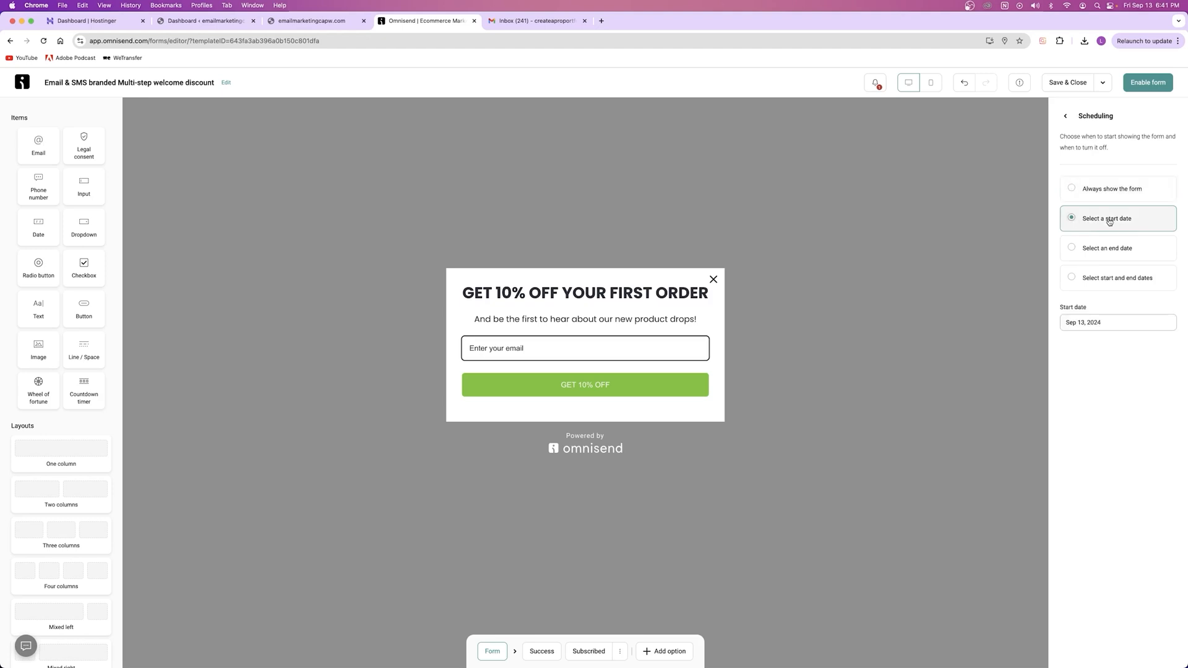
click(1085, 334)
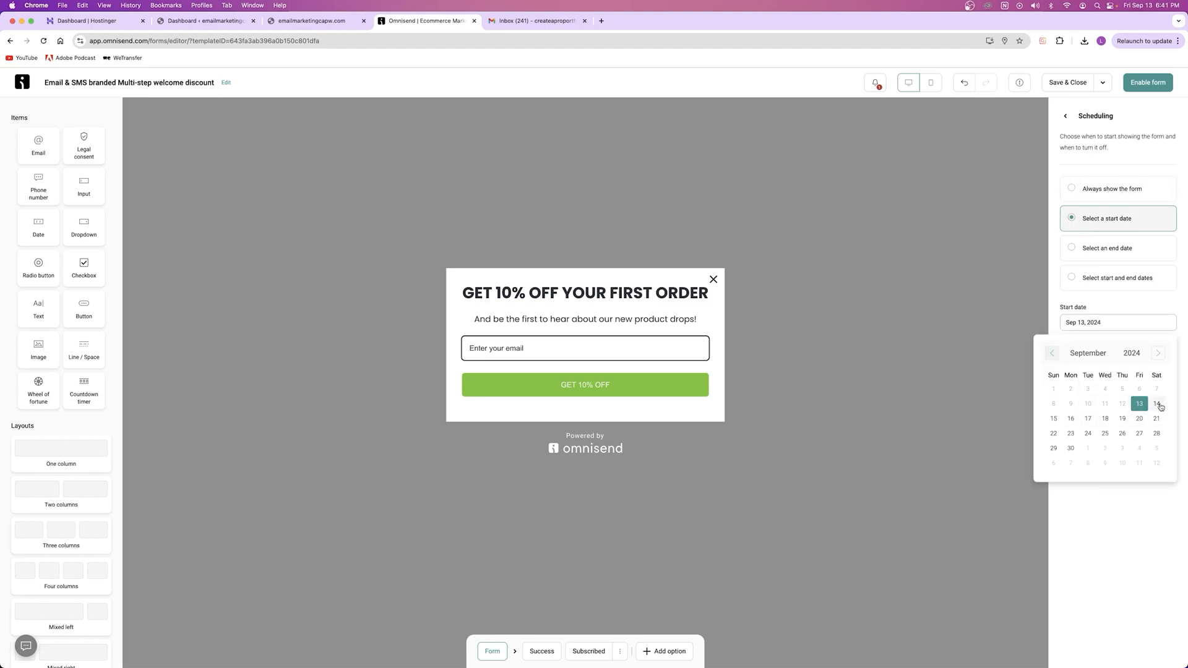
click(1156, 404)
click(1099, 249)
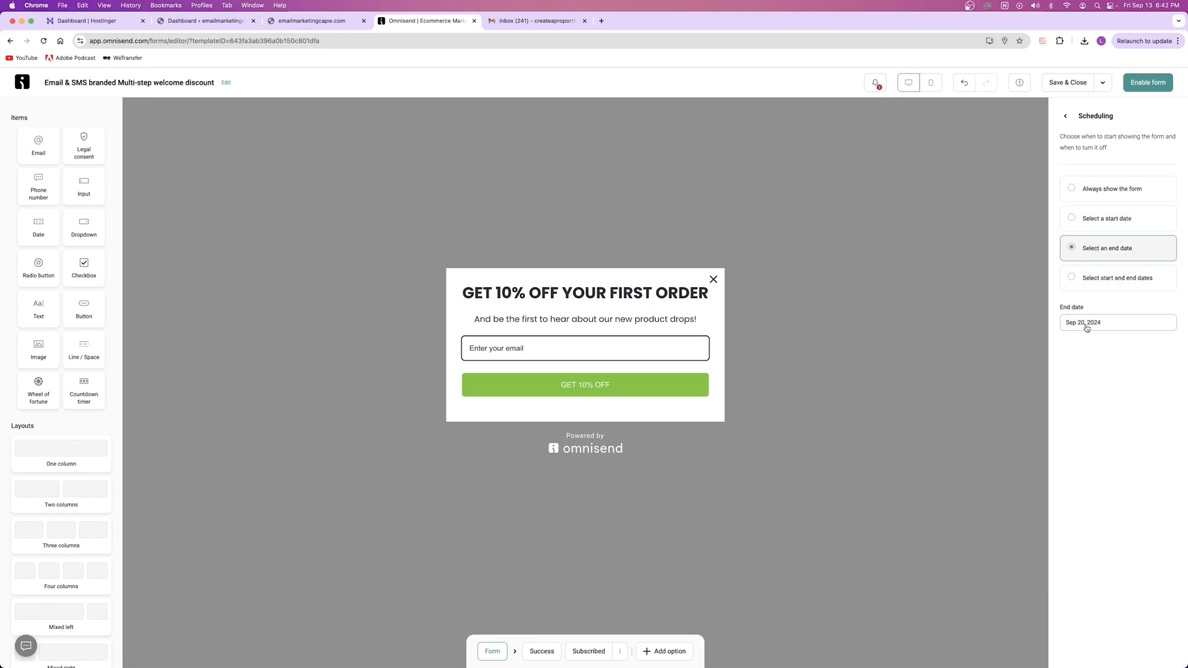
click(1107, 280)
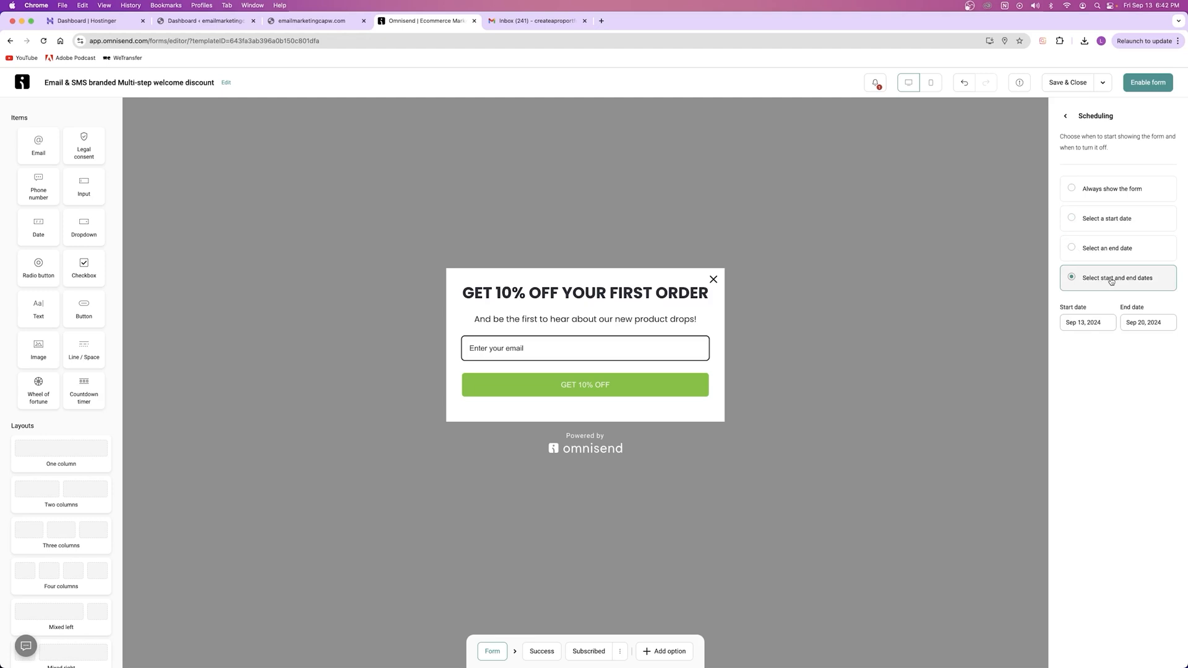
click(1112, 192)
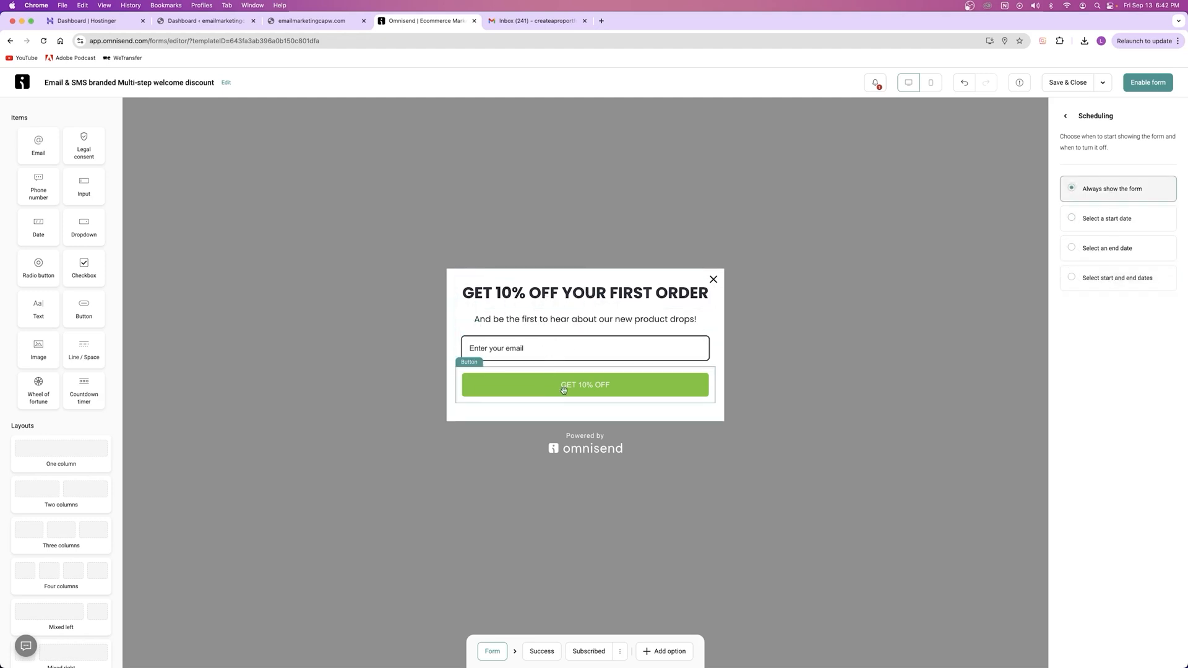
click(1065, 116)
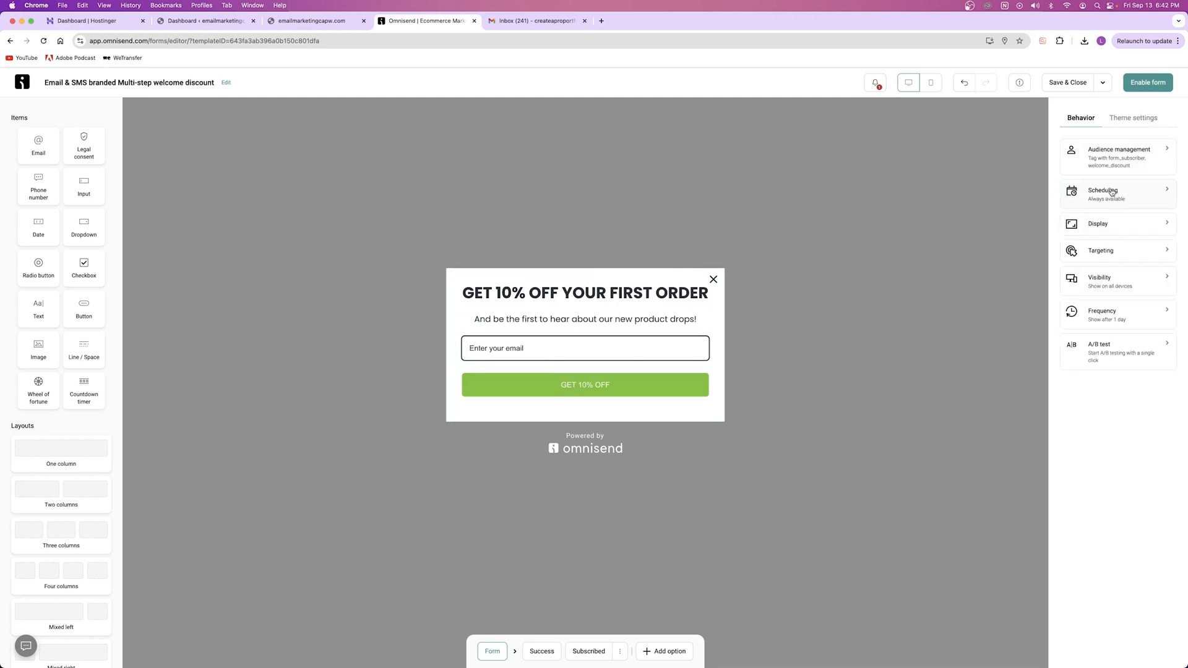
Step: In the form's display options, try the Page visits condition and replace it with Time on page at 5 seconds
click(1099, 230)
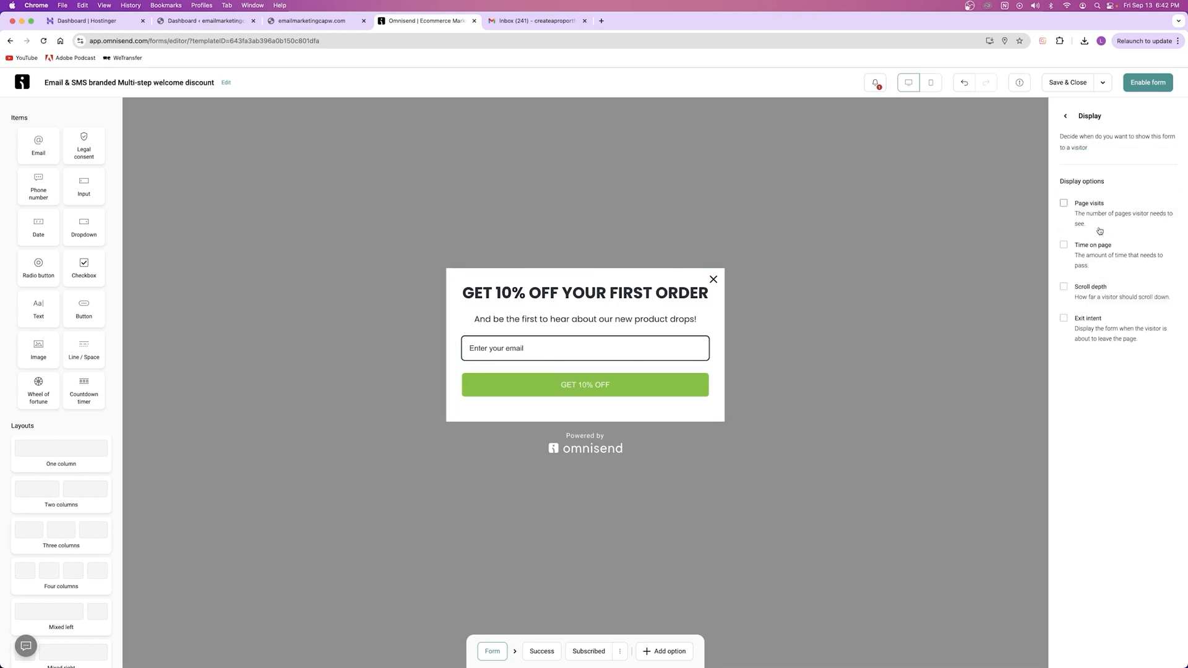
click(1063, 204)
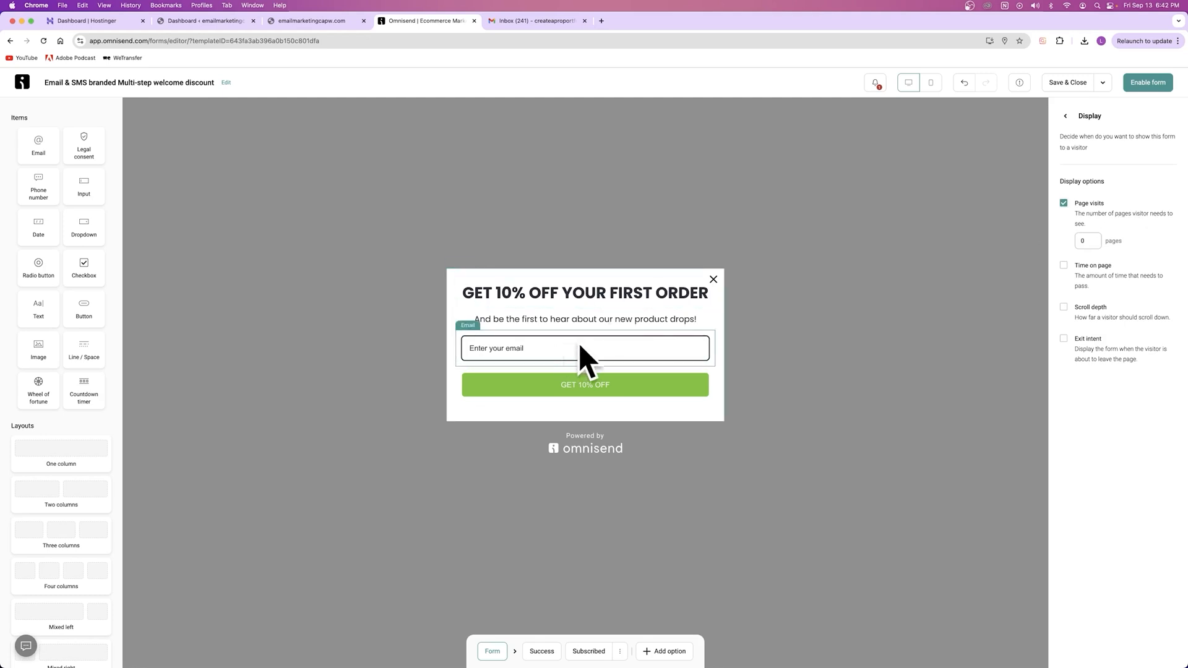
double_click(1087, 243)
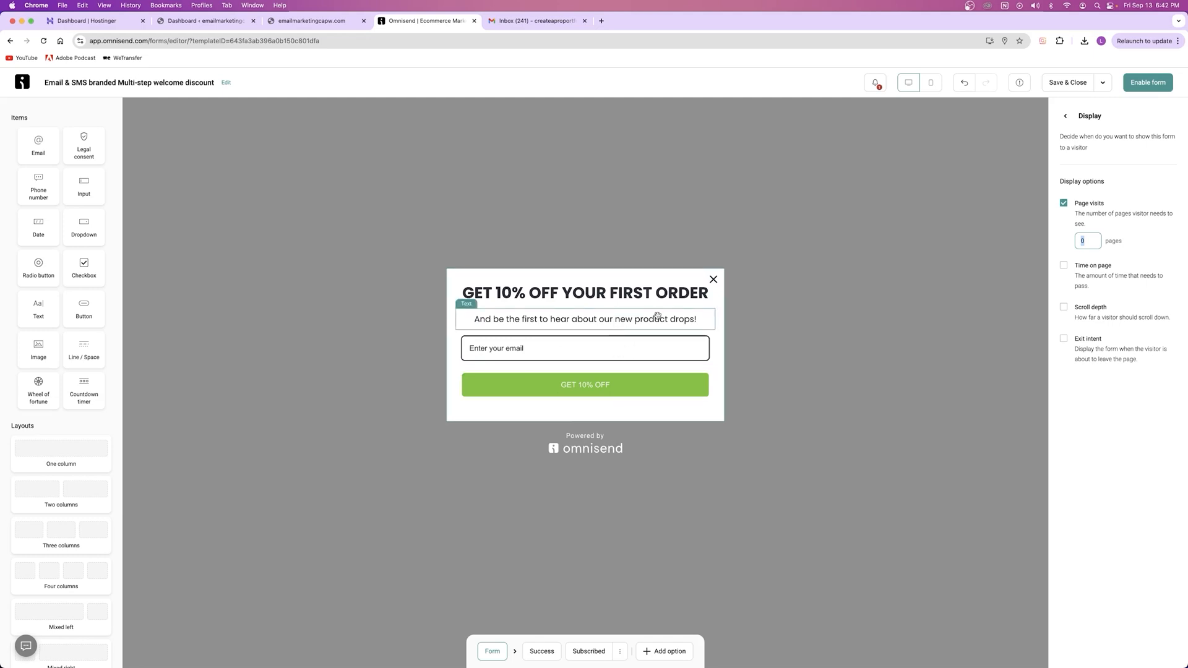
click(1064, 206)
click(1063, 246)
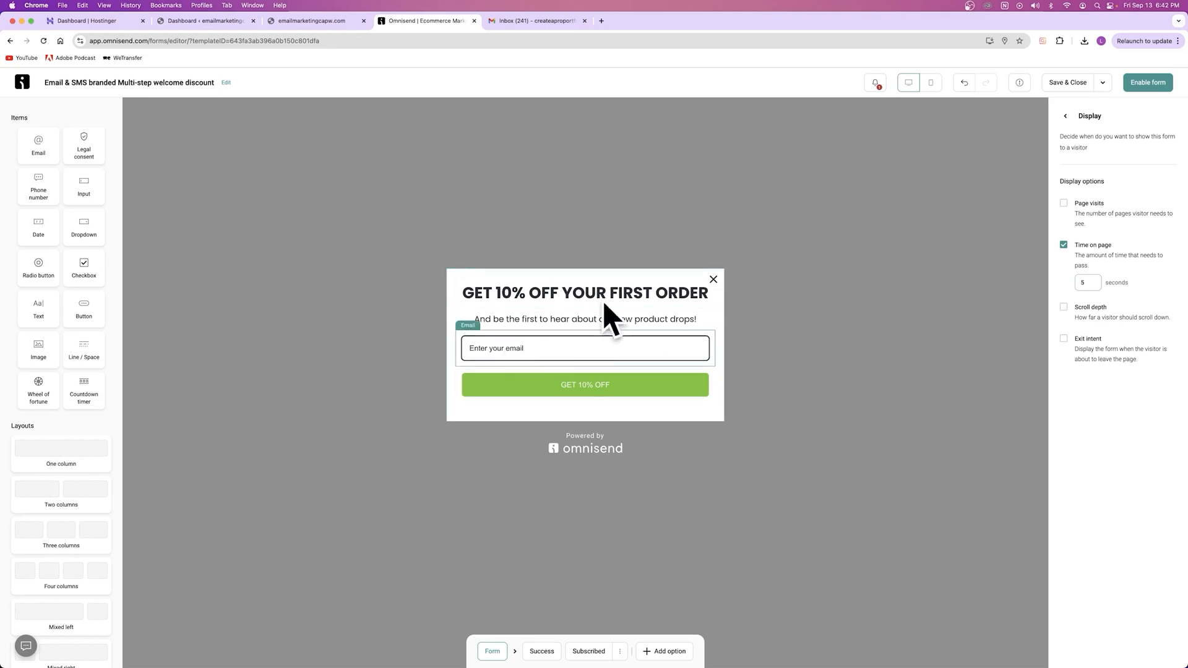
Step: Try adding a 50% Scroll depth condition and scroll through the store's homepage to see how the trigger would work
click(1063, 308)
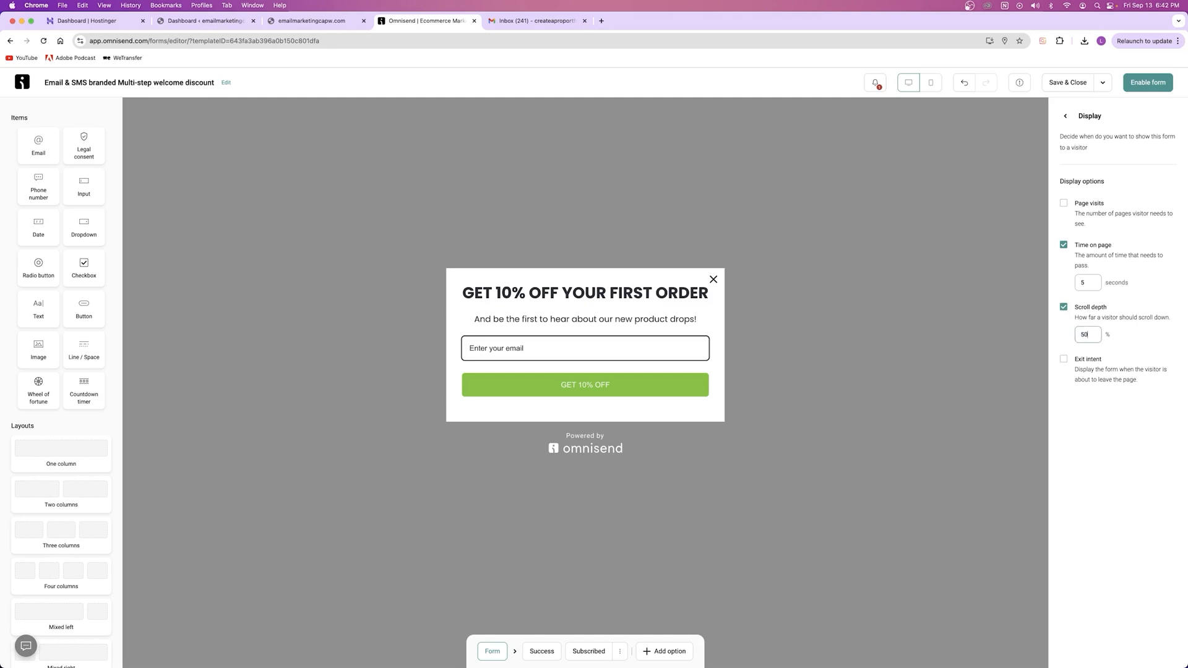
click(311, 22)
scroll(552, 325, down, 15)
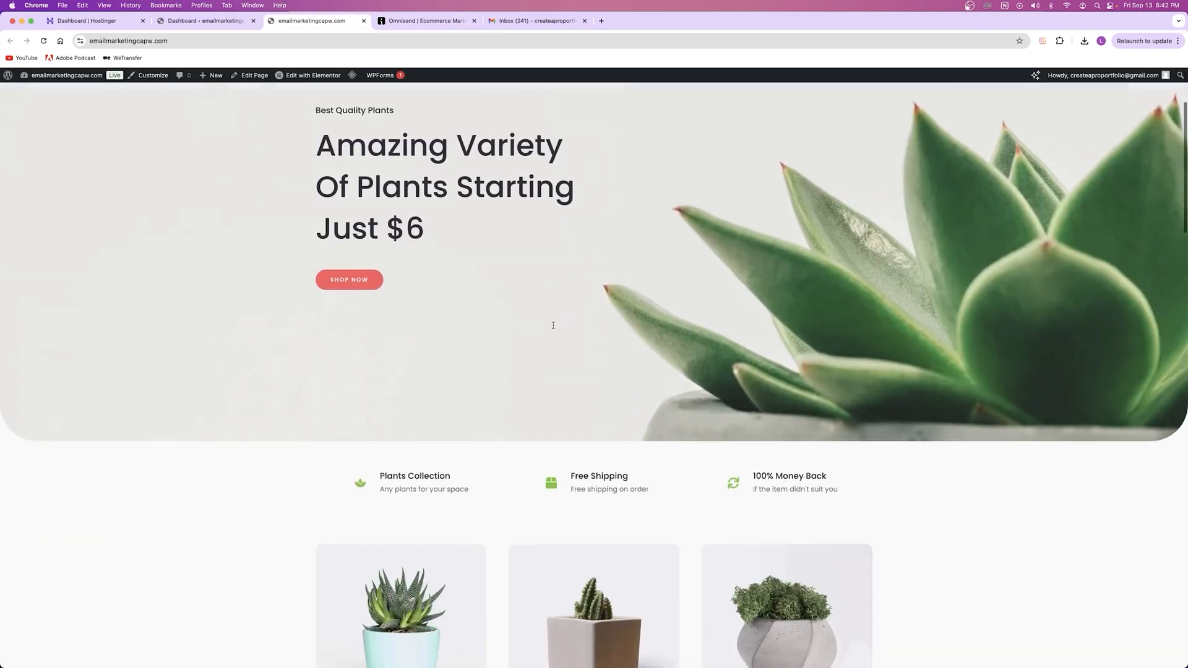
scroll(552, 326, down, 5)
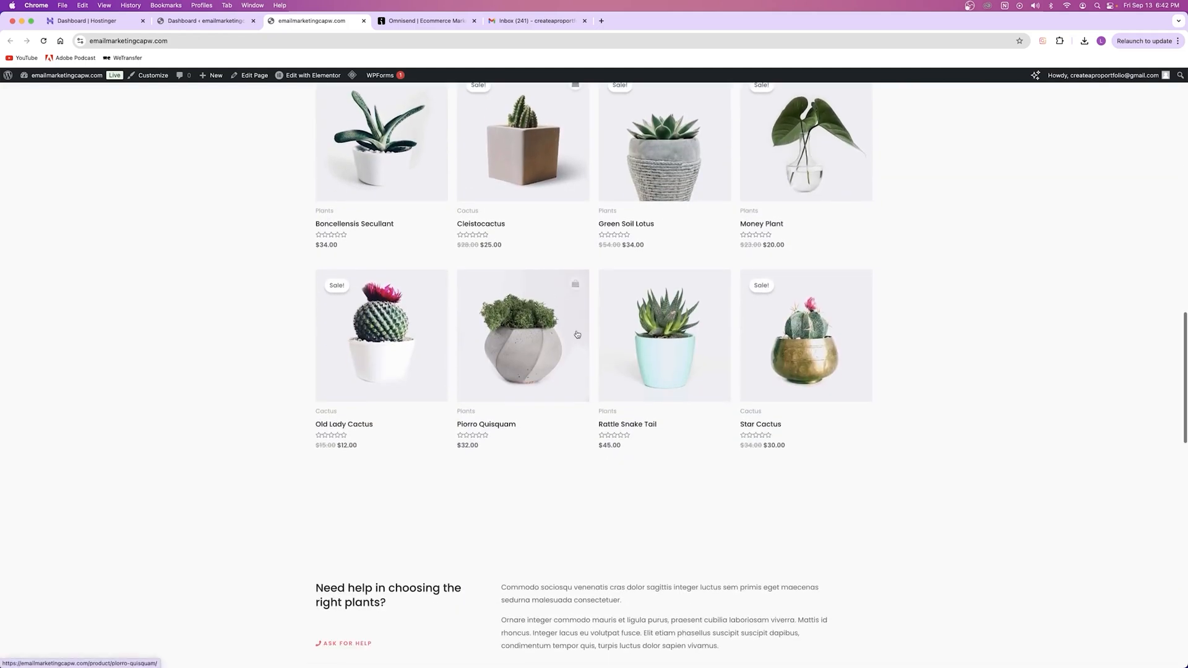
key(ctrl+Tab)
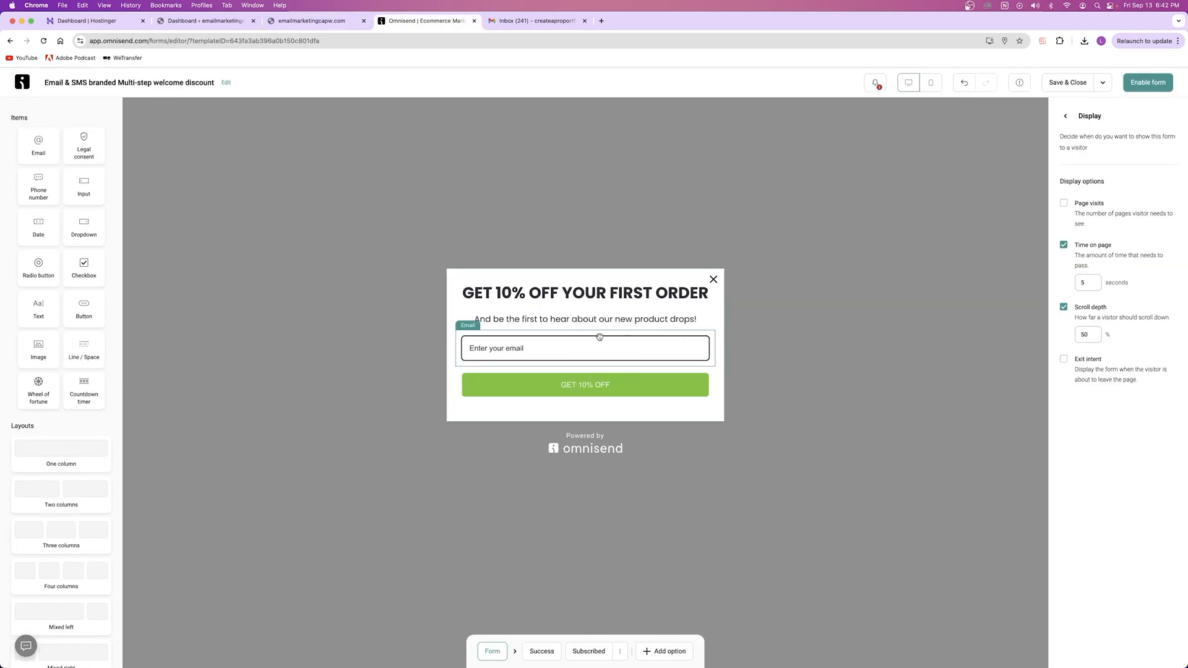
Step: Try Exit intent instead of Scroll depth, view the store's homepage for it, and remove the Exit intent condition
click(1066, 340)
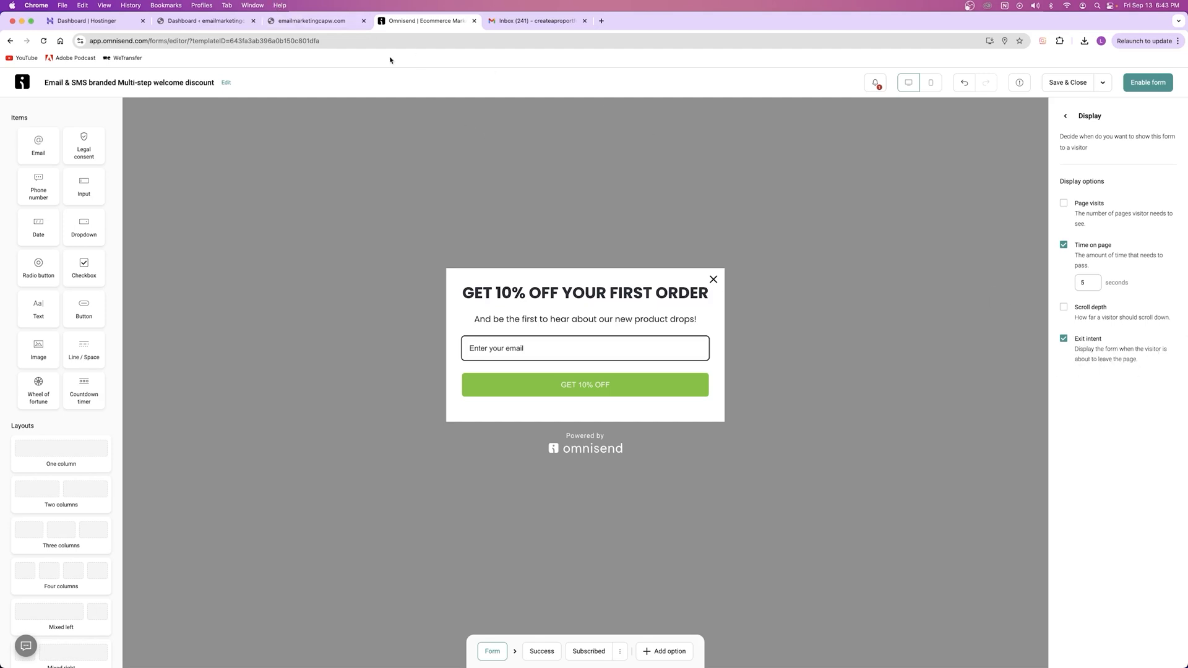
click(320, 23)
scroll(559, 343, down, 2)
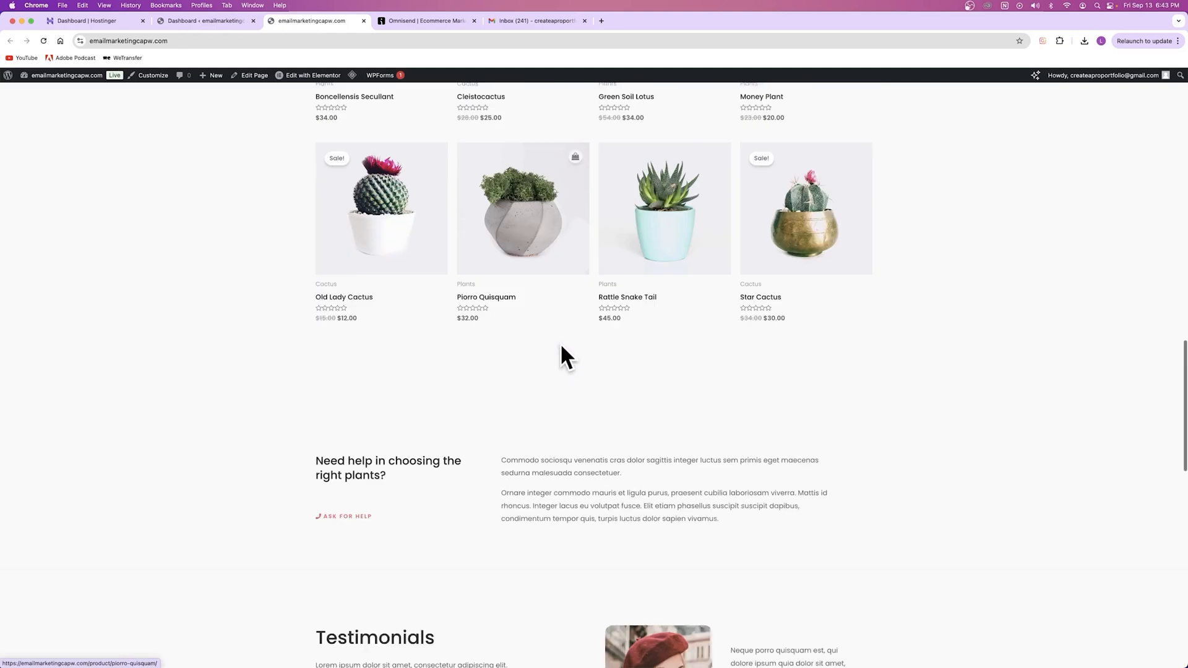
scroll(532, 335, up, 4)
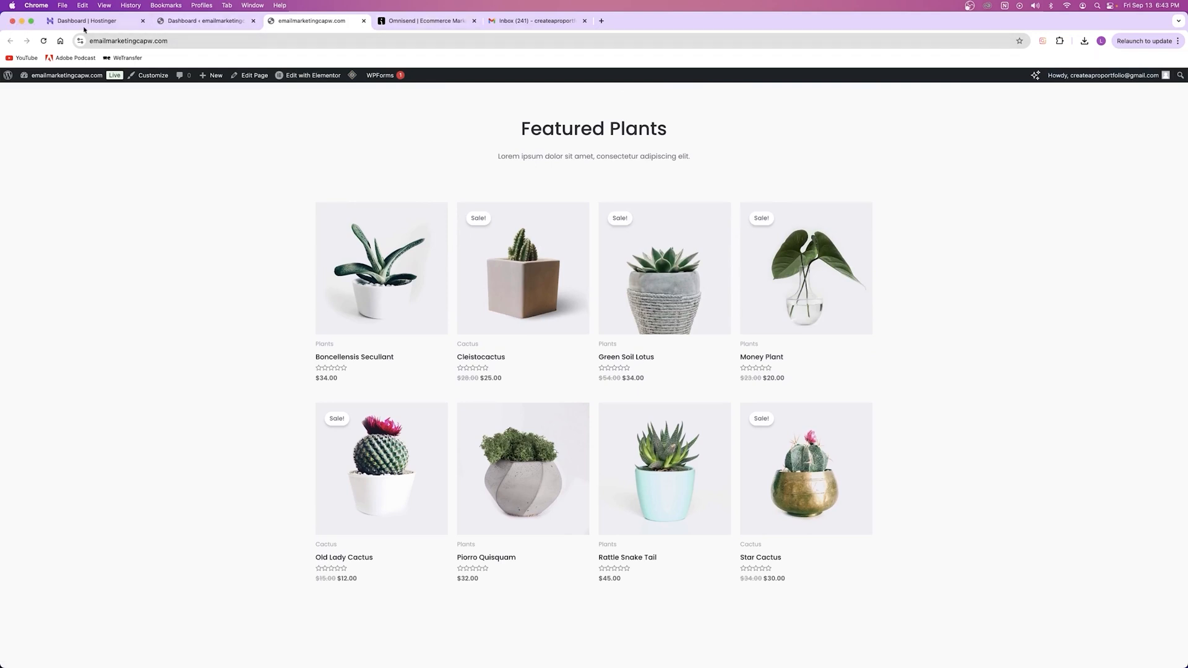
click(424, 23)
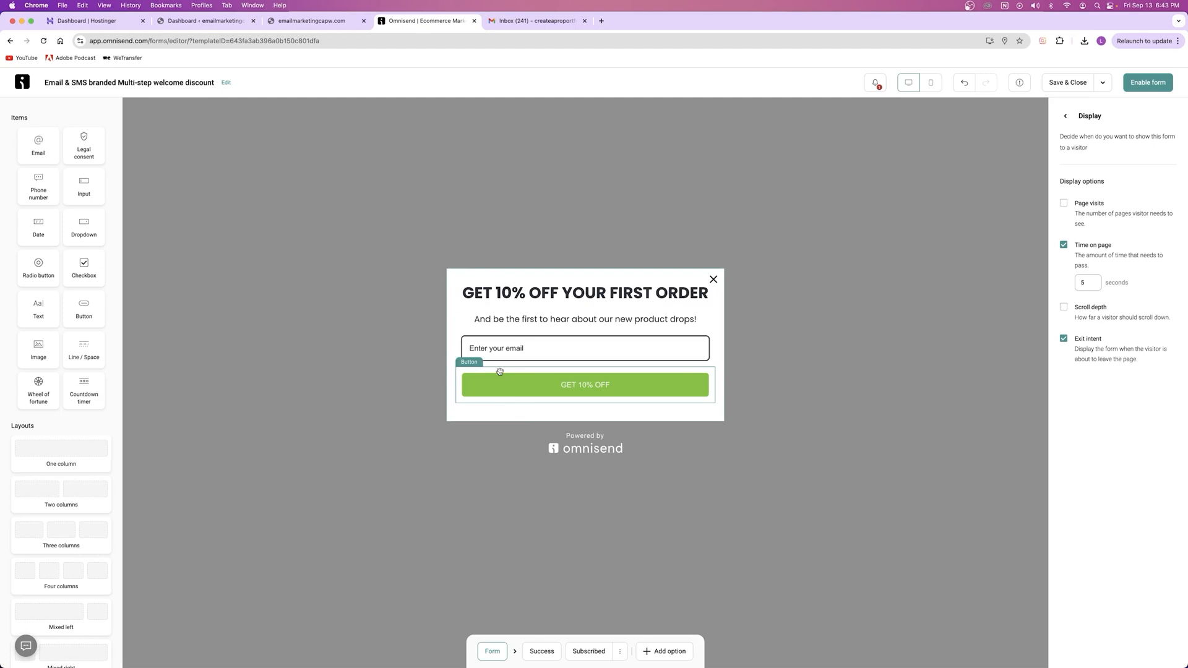
click(1108, 354)
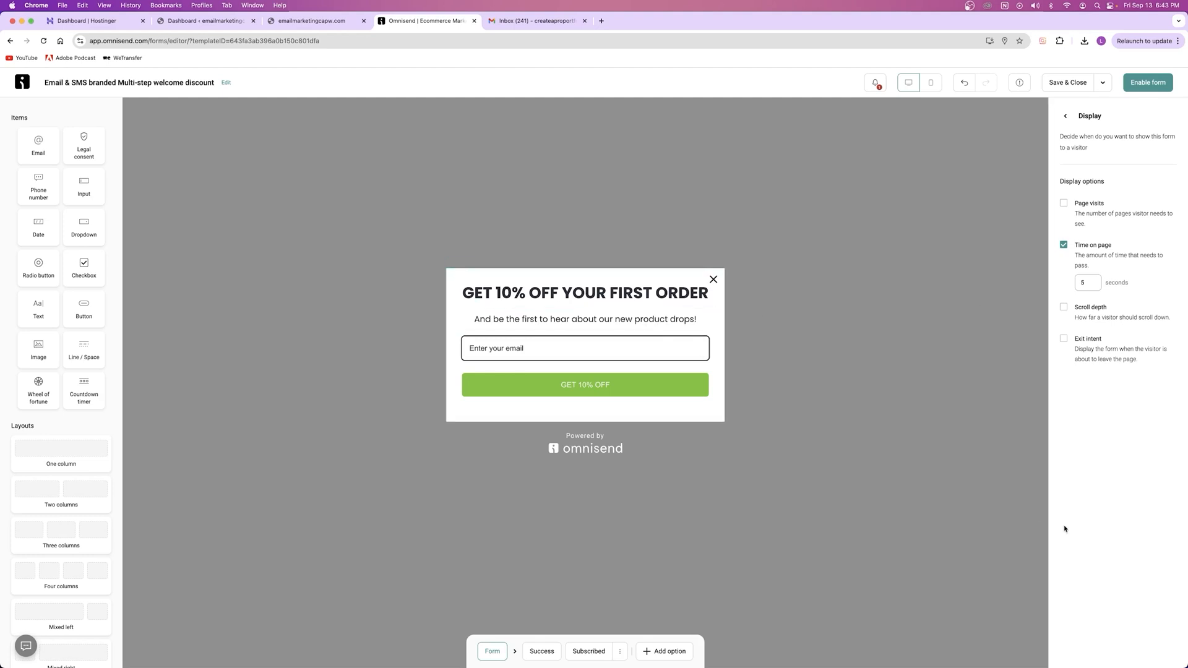
Step: Enable the signup form, start its Welcome workflow using only emails, and show the list of workflows
click(1133, 86)
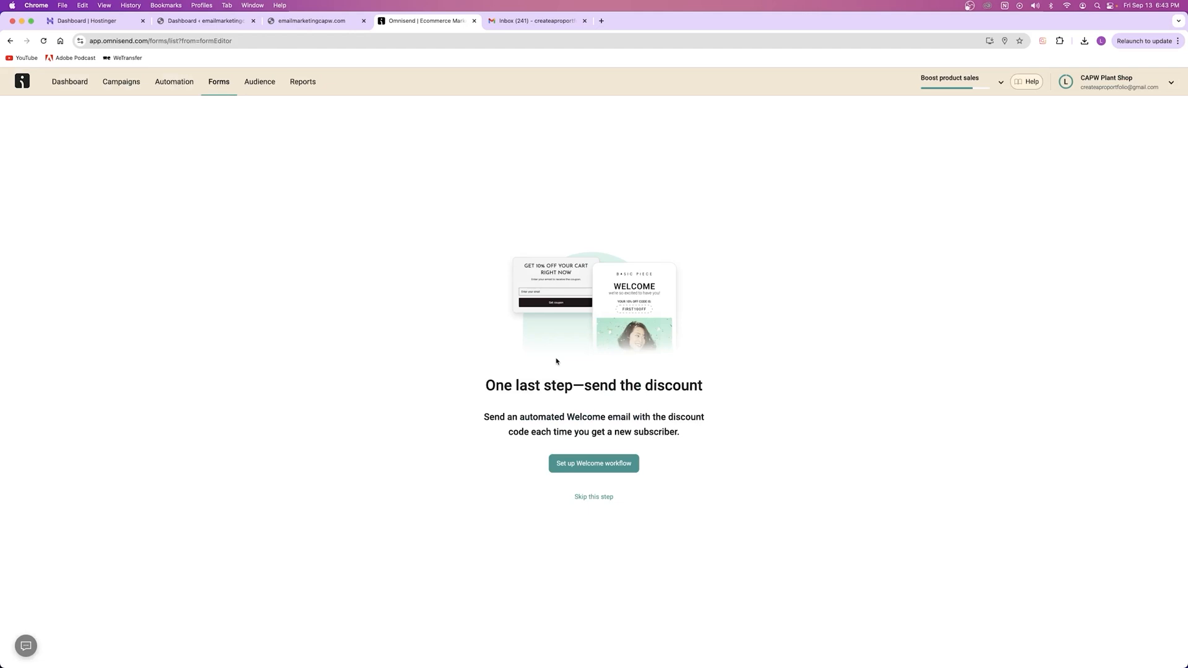
click(586, 465)
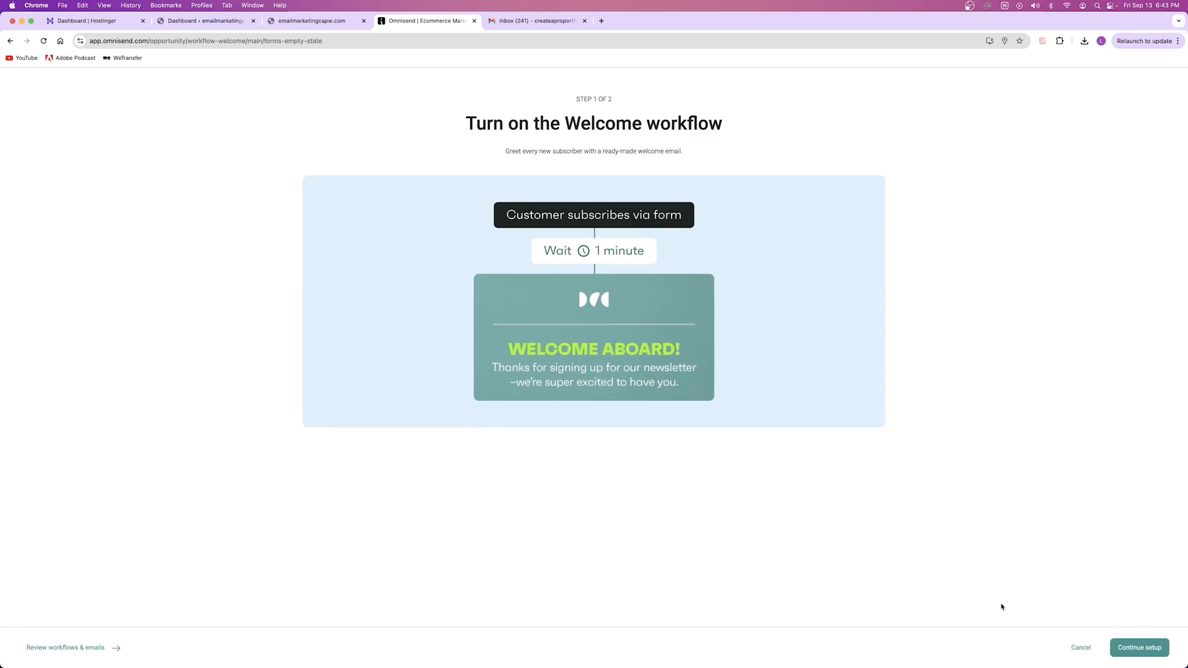
click(1136, 648)
click(743, 510)
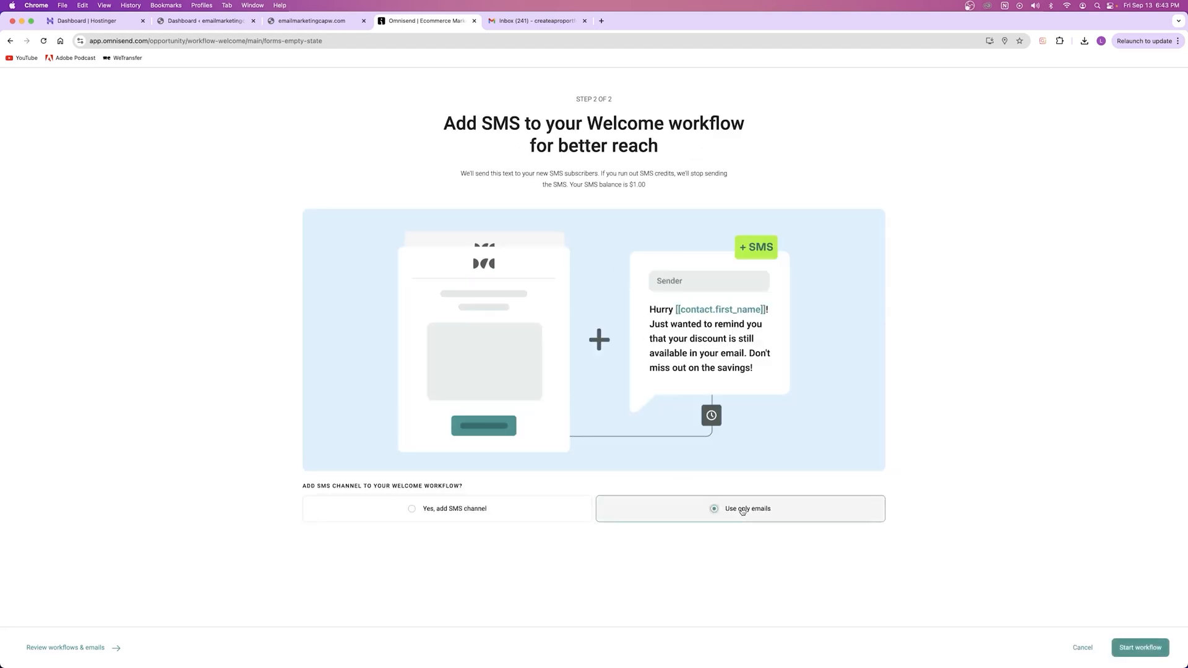
click(1129, 646)
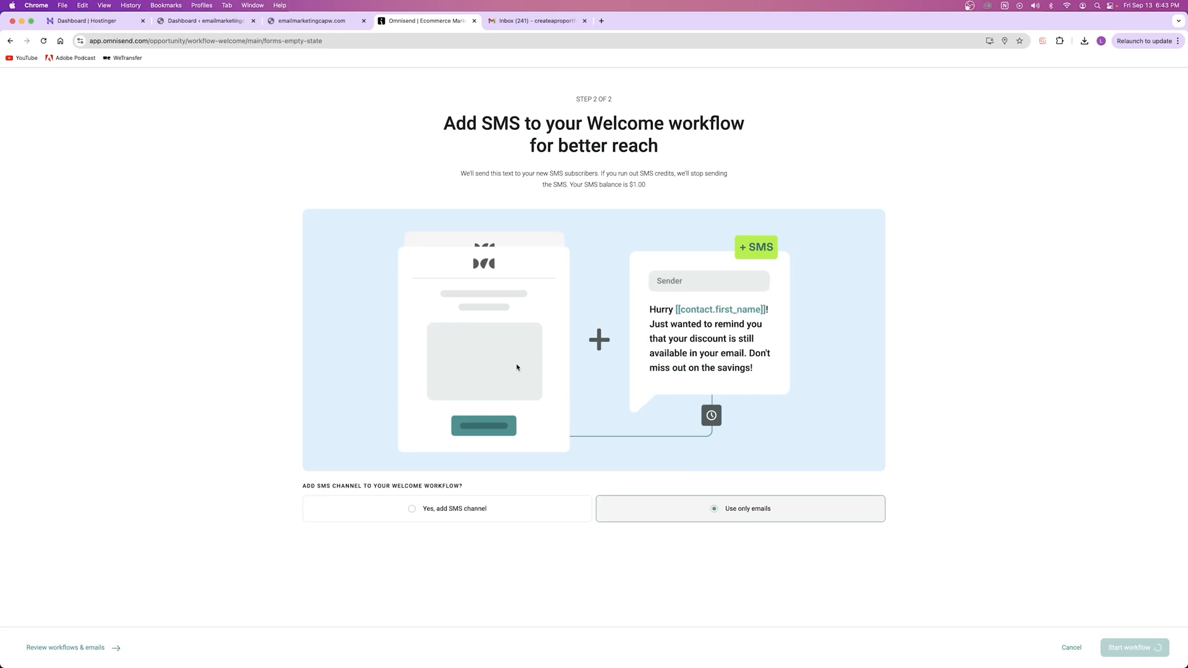
drag(445, 99, 777, 124)
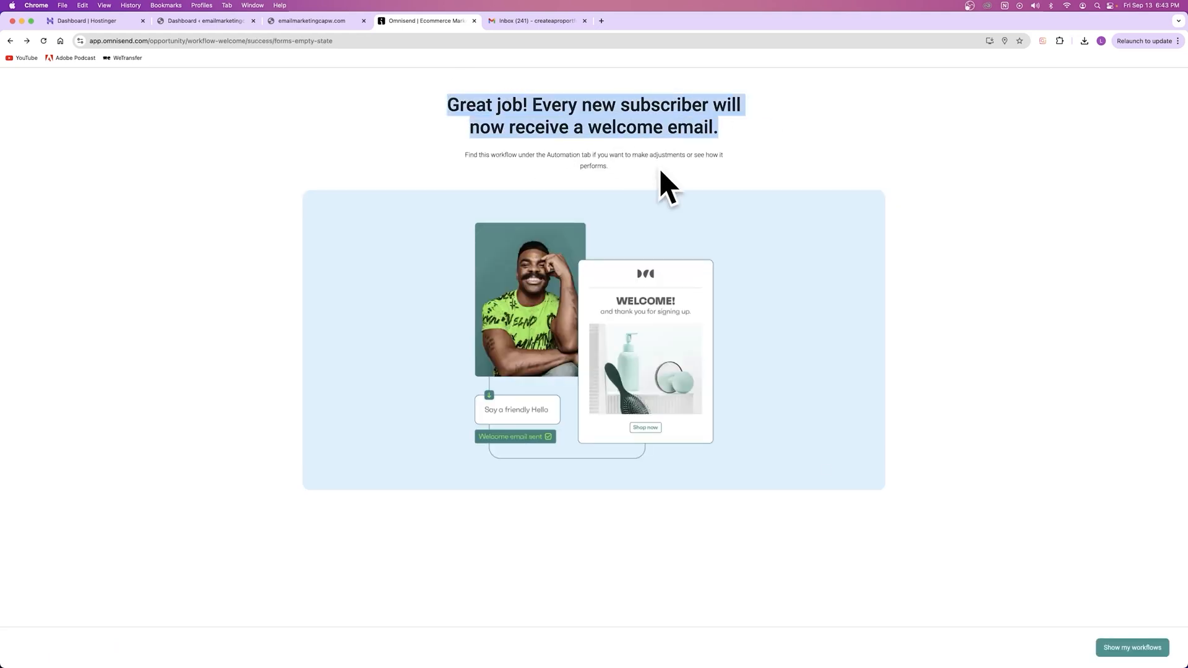
click(1132, 647)
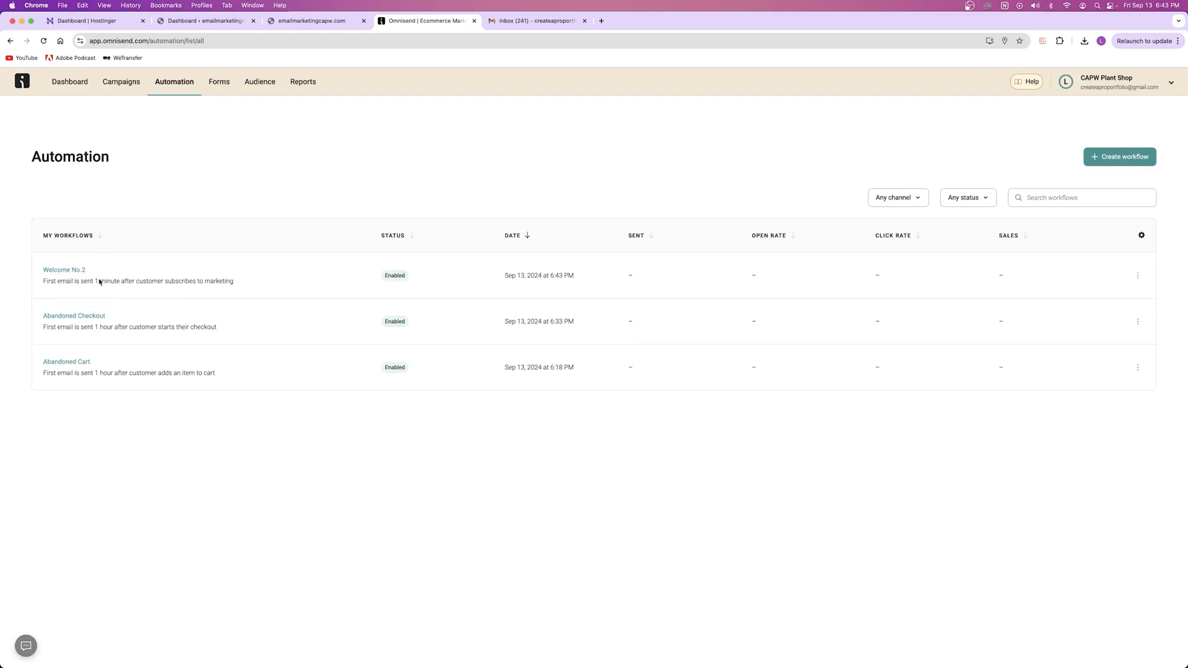
Step: Check the popup in the Forms list, test its email field on the store's homepage, and close the popup
click(218, 82)
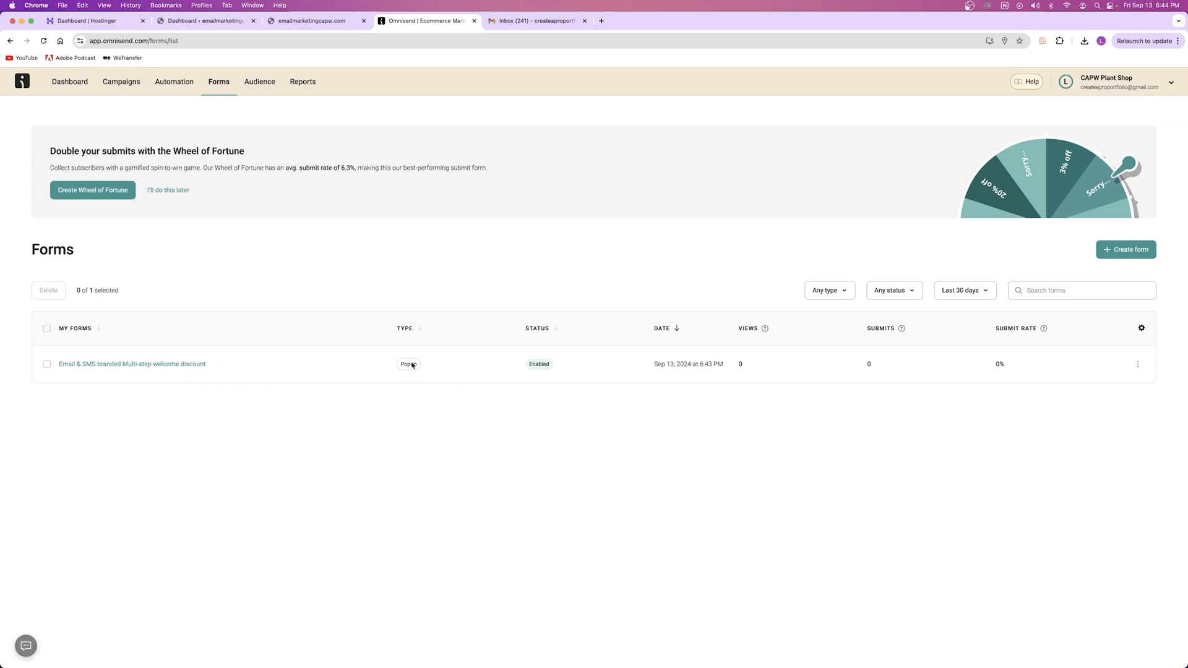
click(321, 28)
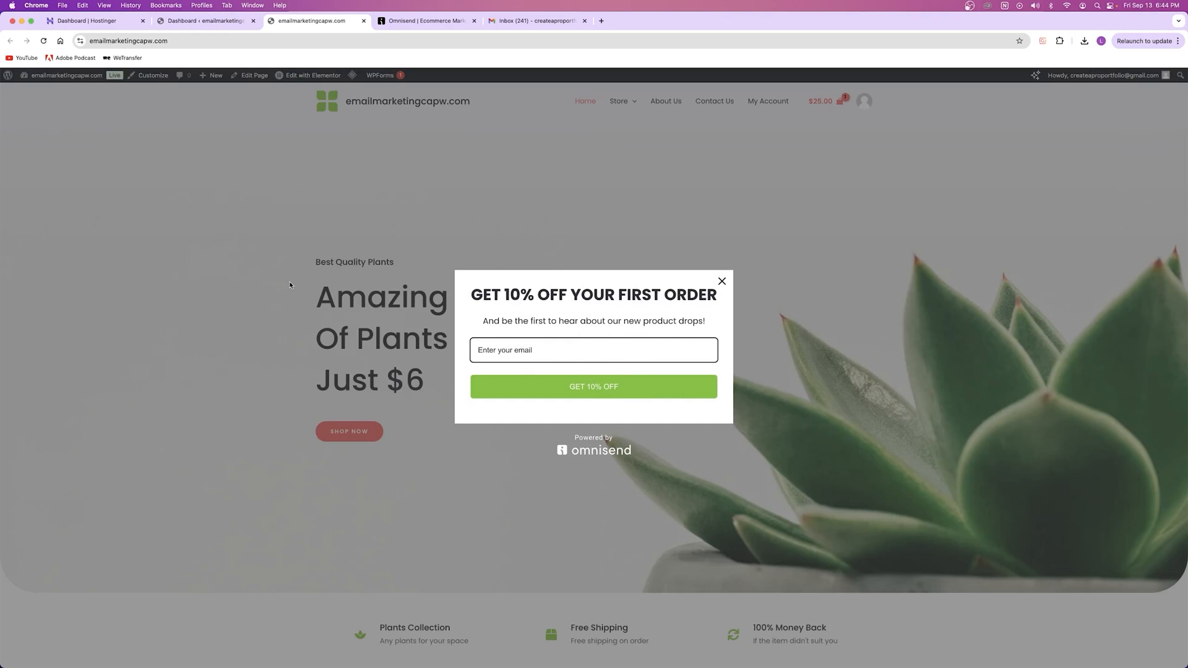
text(crea)
click(427, 20)
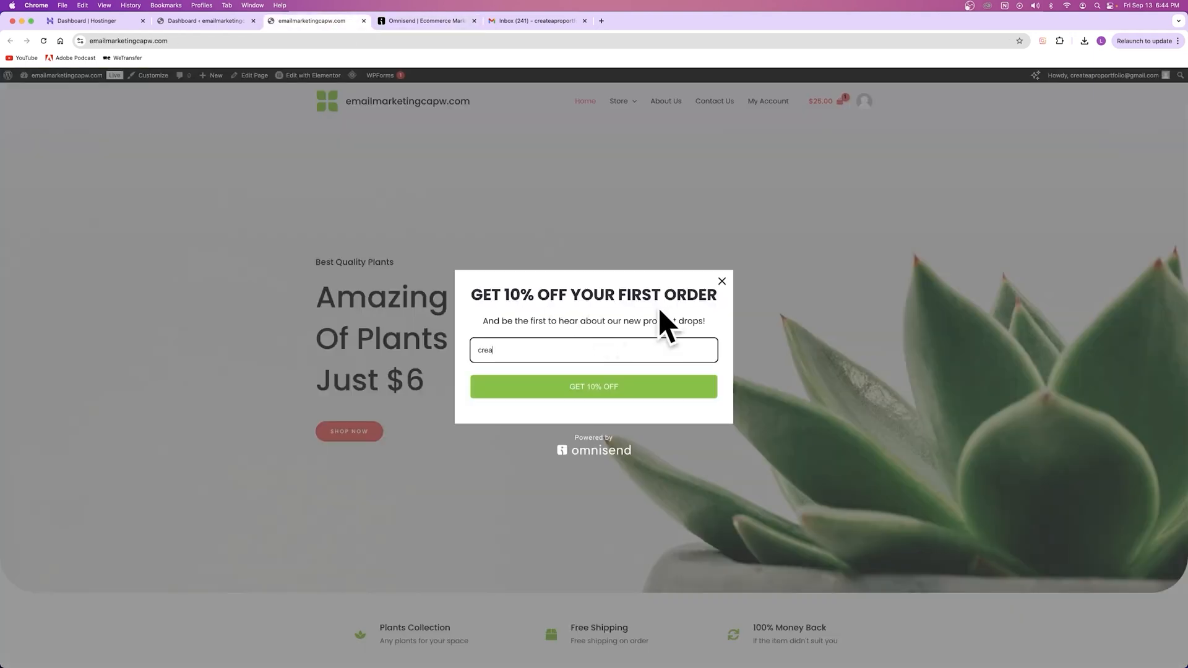
click(722, 281)
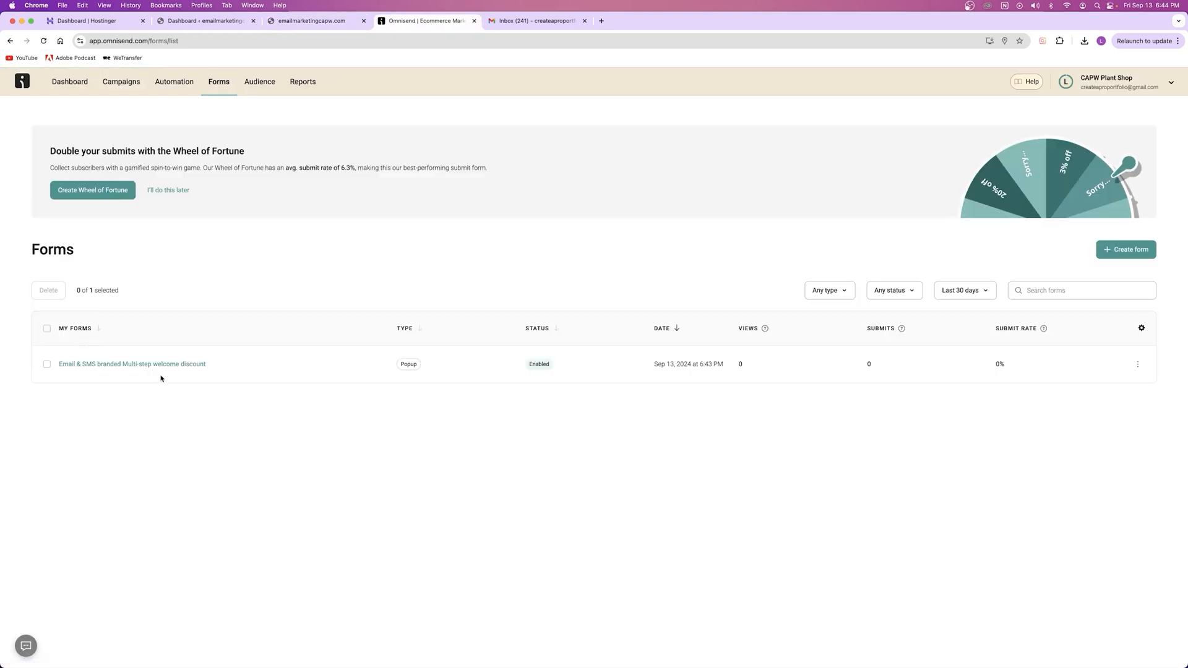
Step: Start creating another form and examine the available templates and filter categories in the Forms Library
click(1123, 250)
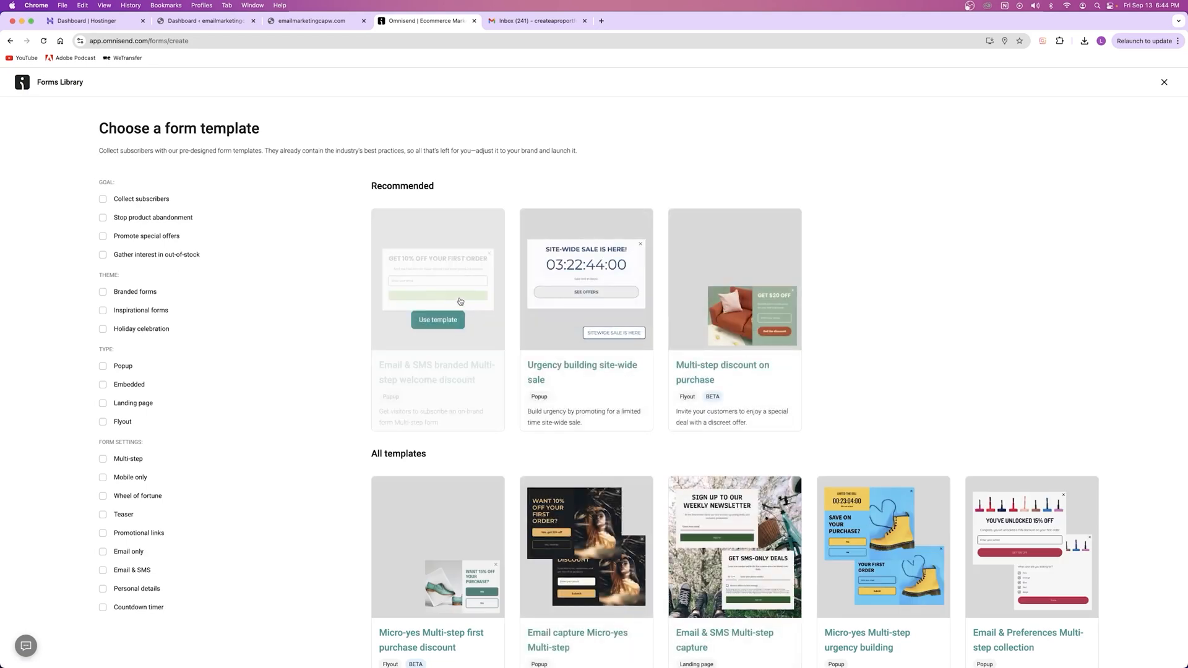
scroll(458, 300, down, 5)
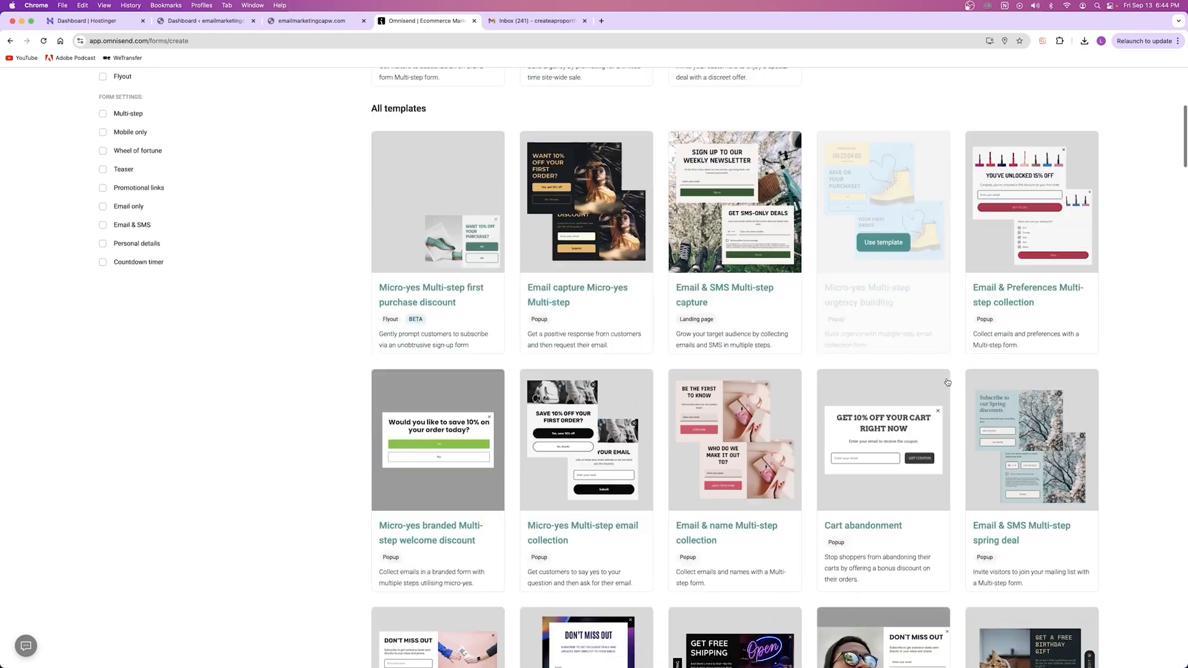
scroll(517, 412, down, 6)
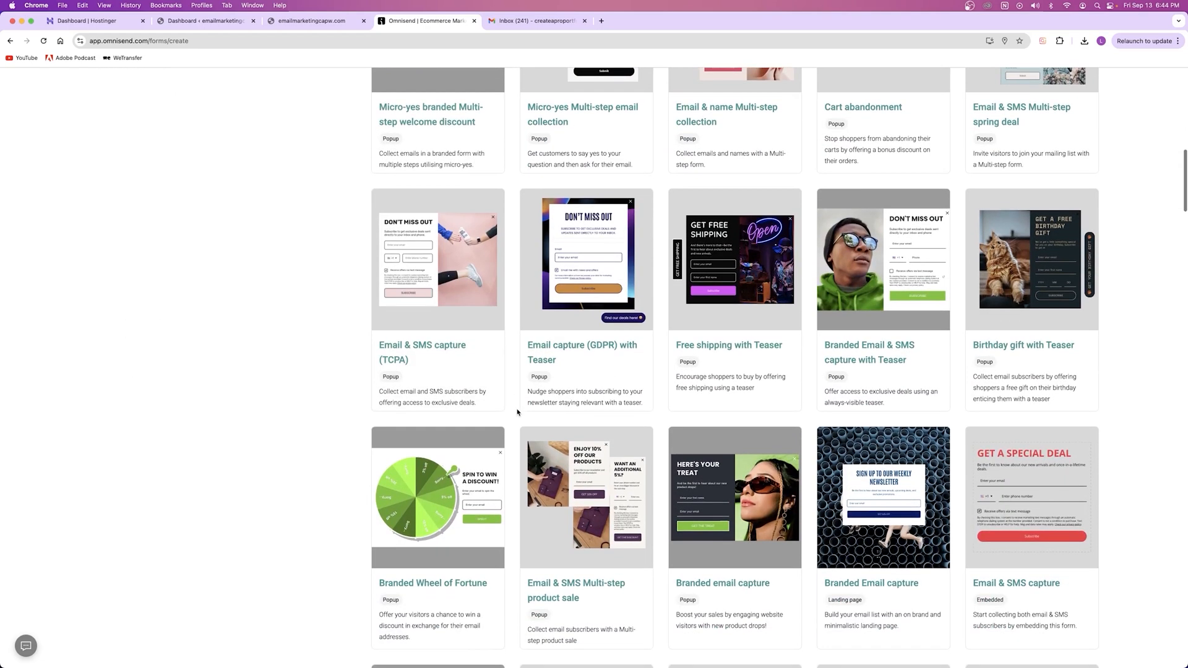
scroll(804, 297, up, 1)
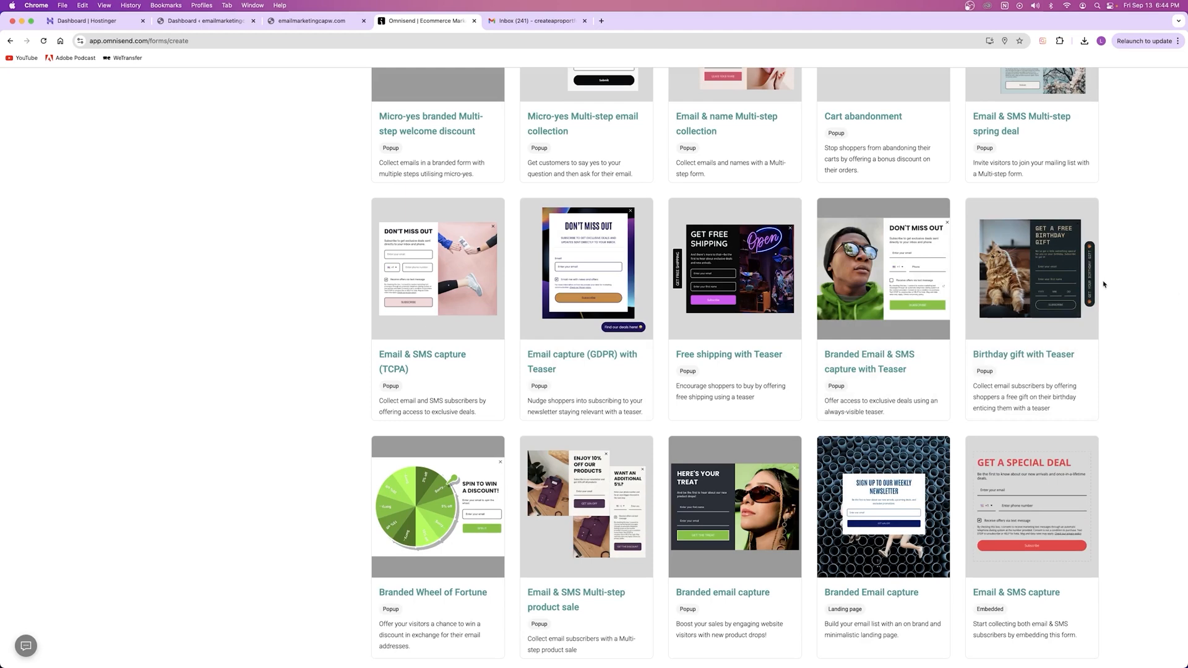
scroll(1152, 401, down, 4)
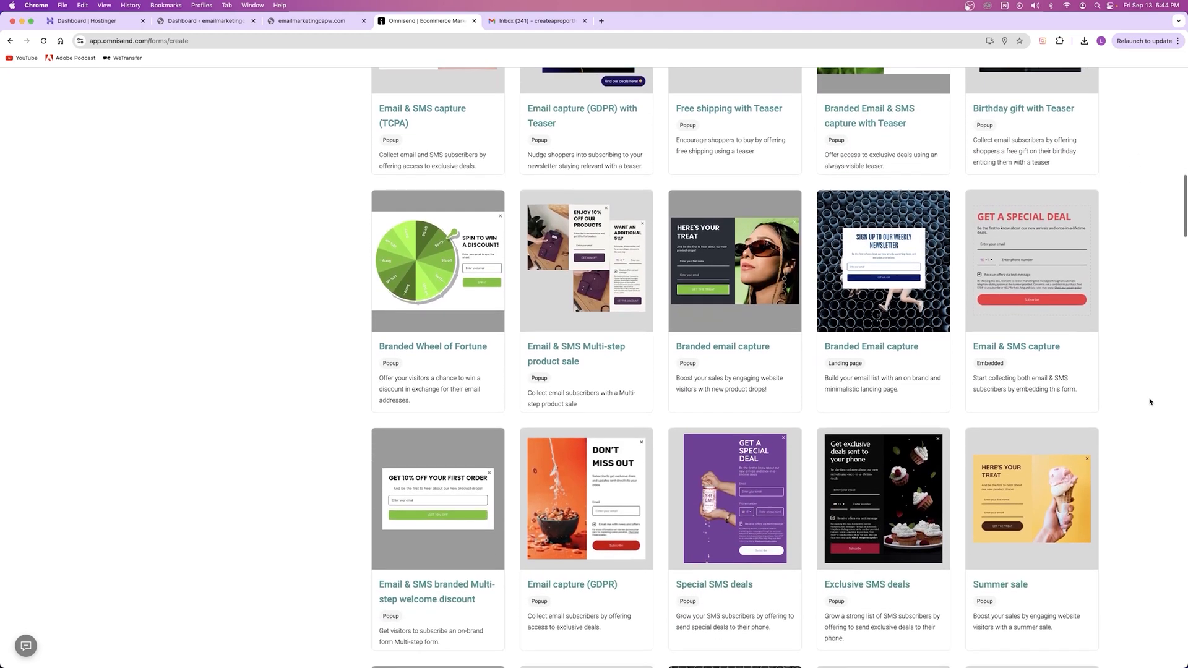
scroll(1151, 400, up, 16)
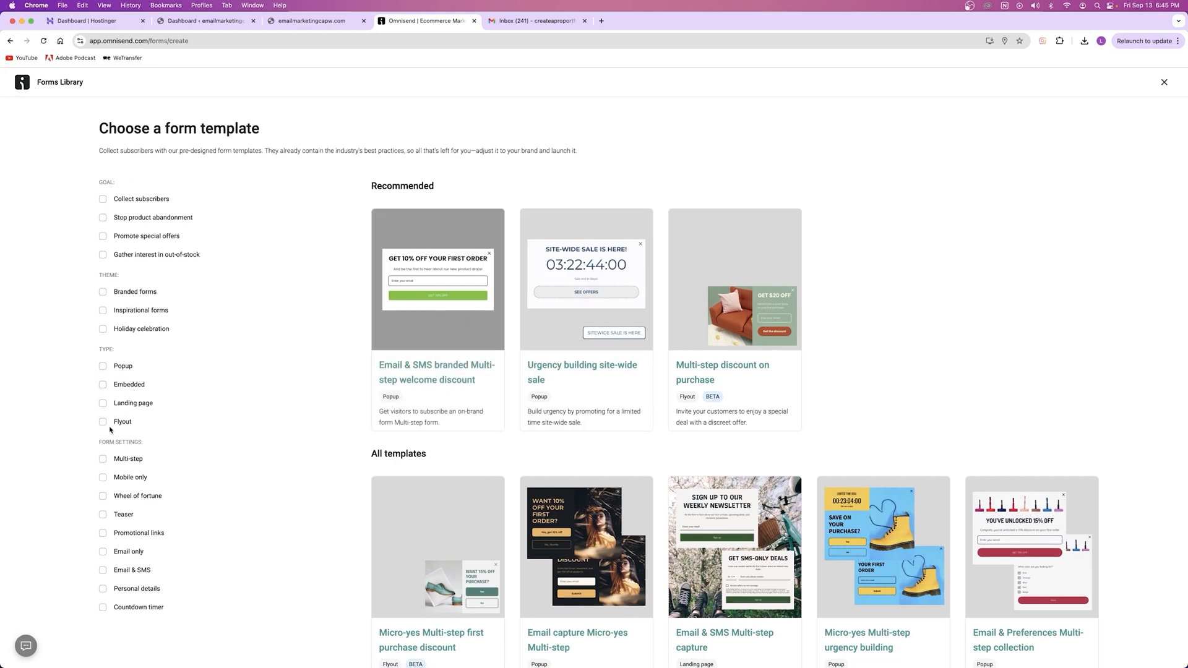
scroll(157, 412, down, 2)
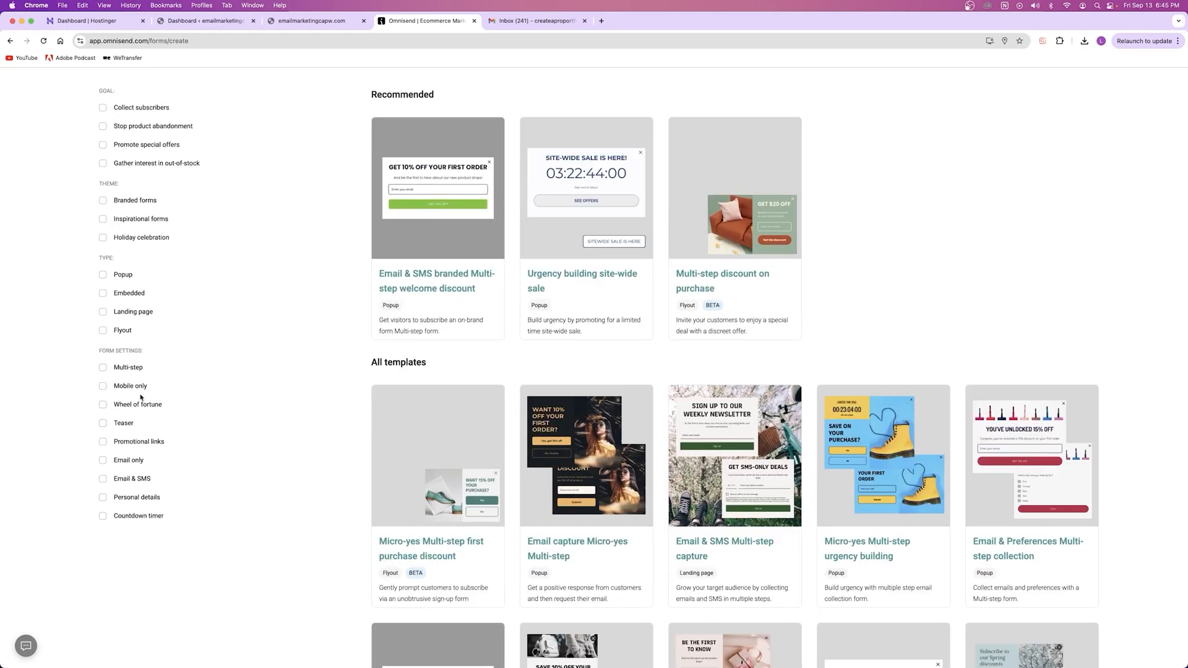
Step: Filter the form templates by Wheel of fortune and by Teaser, clear the filters, and browse all templates again
click(137, 404)
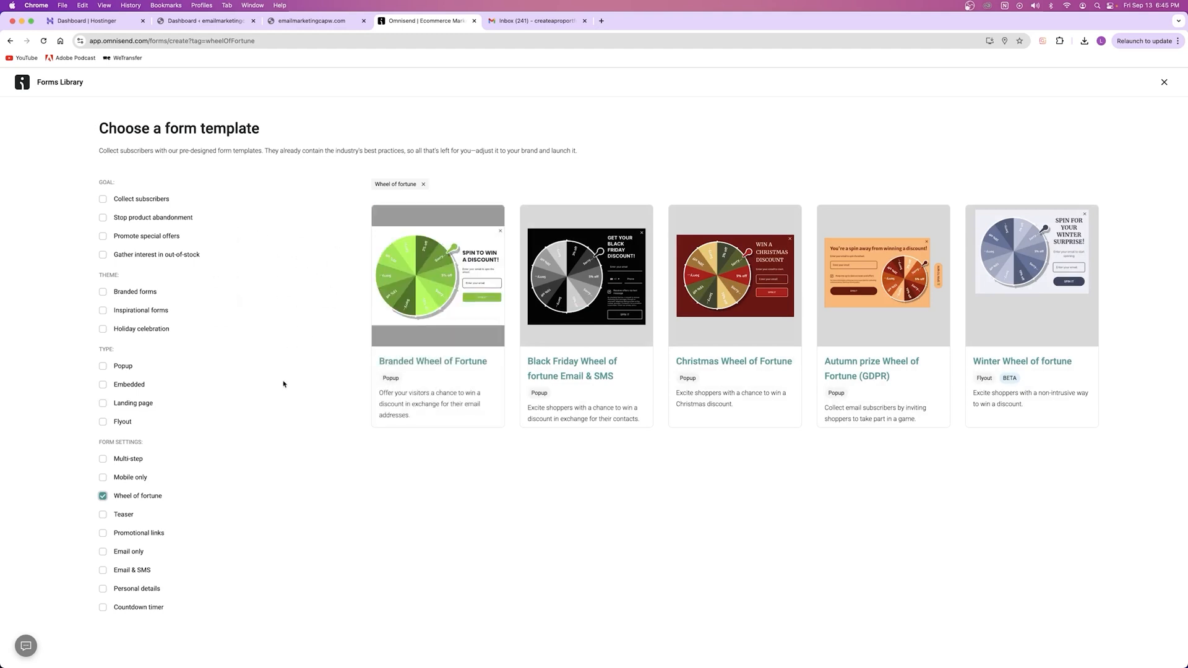
click(132, 496)
click(124, 515)
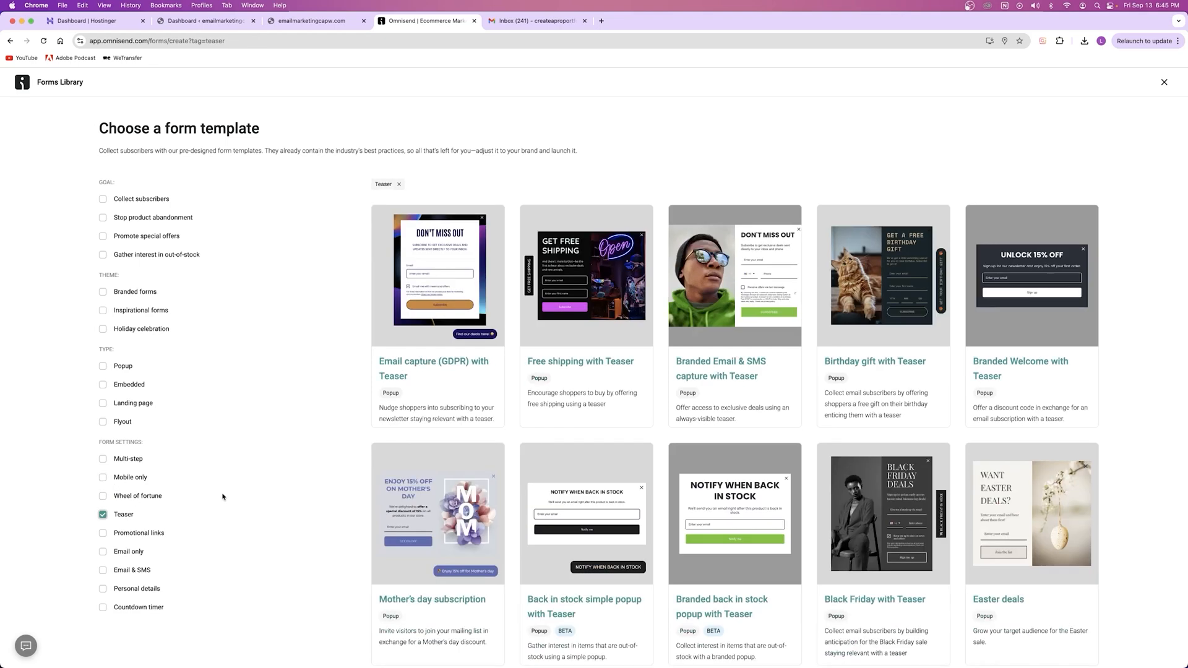
click(126, 517)
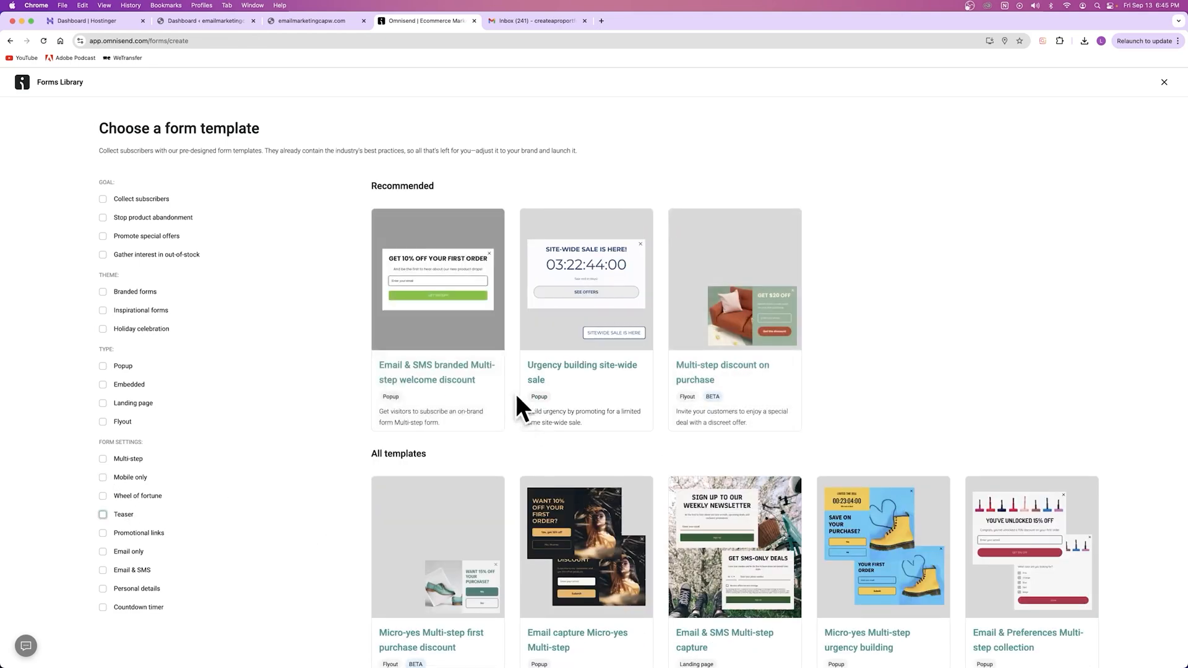
scroll(739, 451, down, 9)
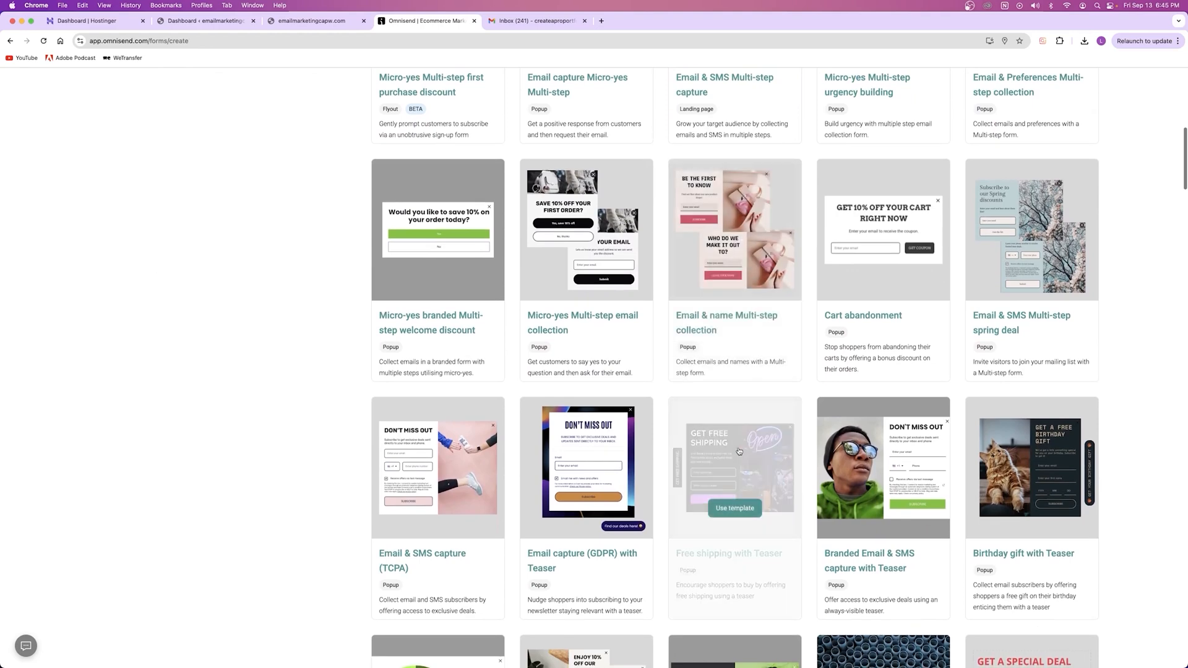
scroll(219, 374, up, 10)
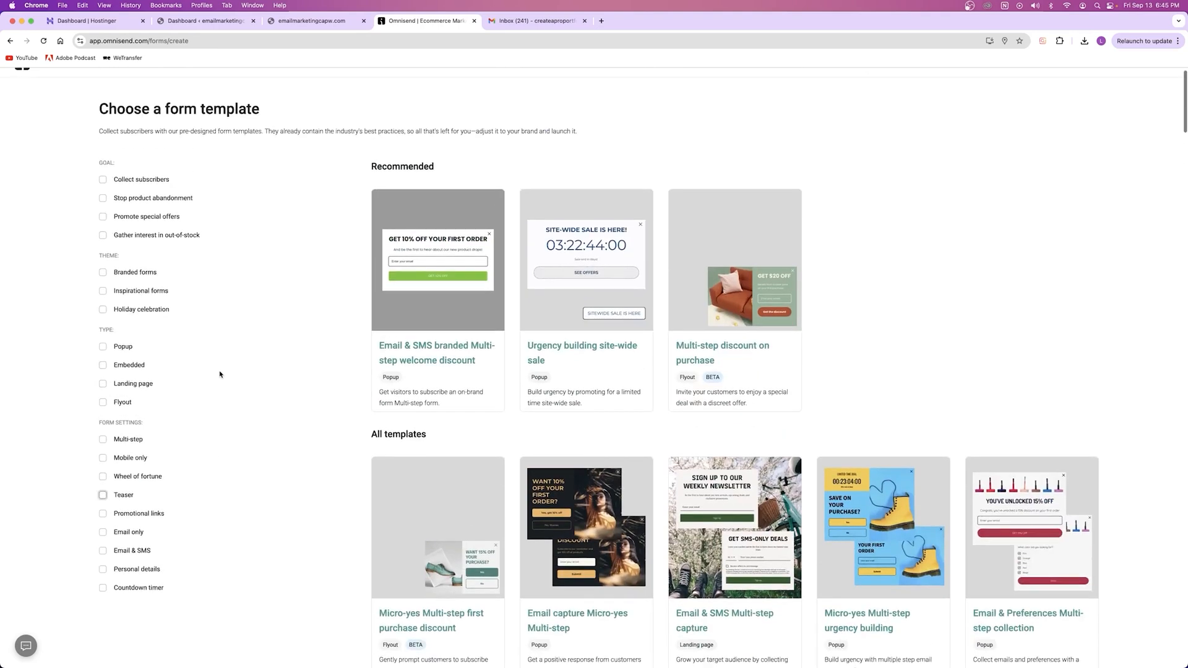
Step: Leave the form templates, show the Audience contacts and segments, and start creating a segment from the pre-built options
click(1171, 82)
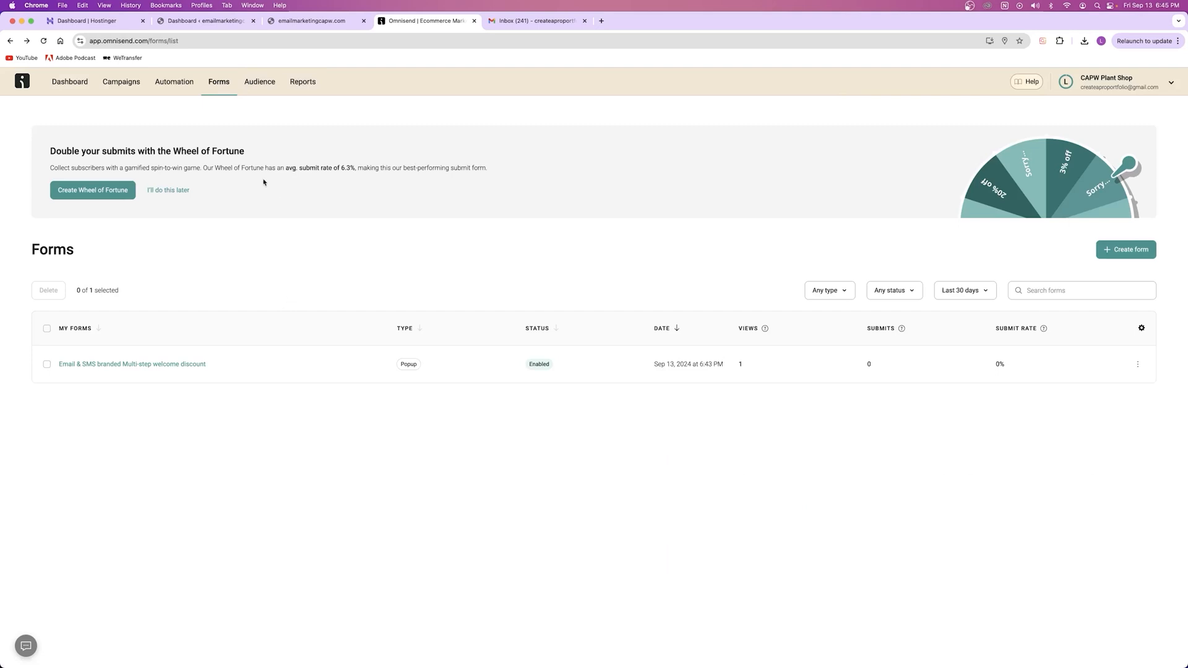
click(260, 82)
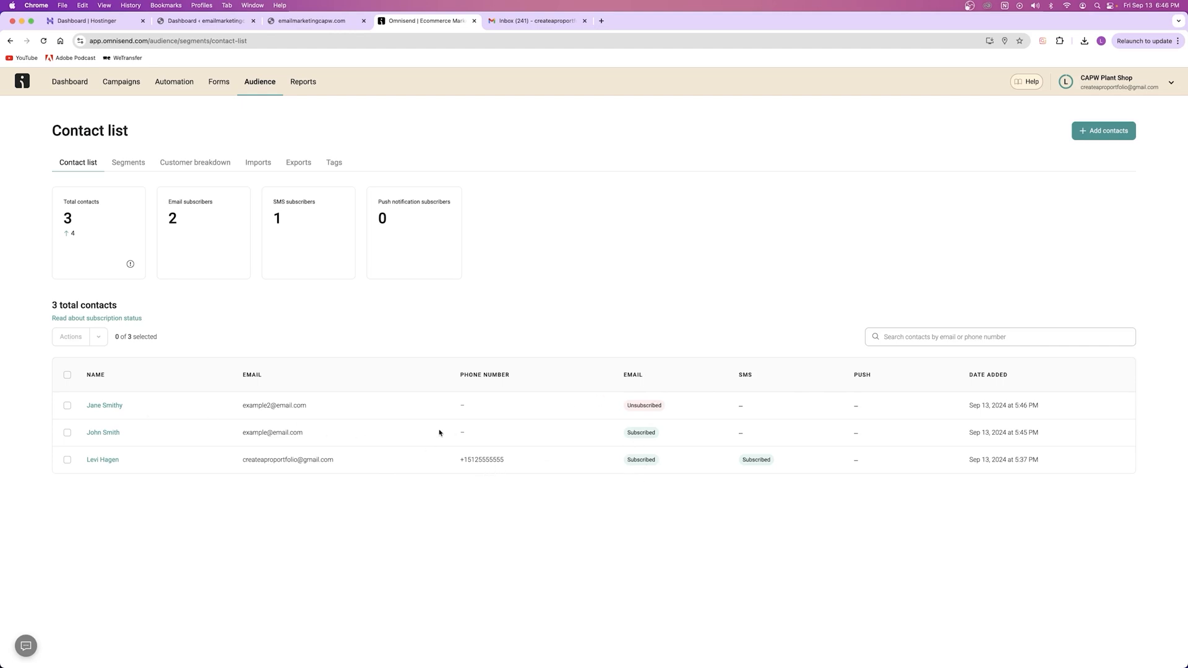
click(122, 163)
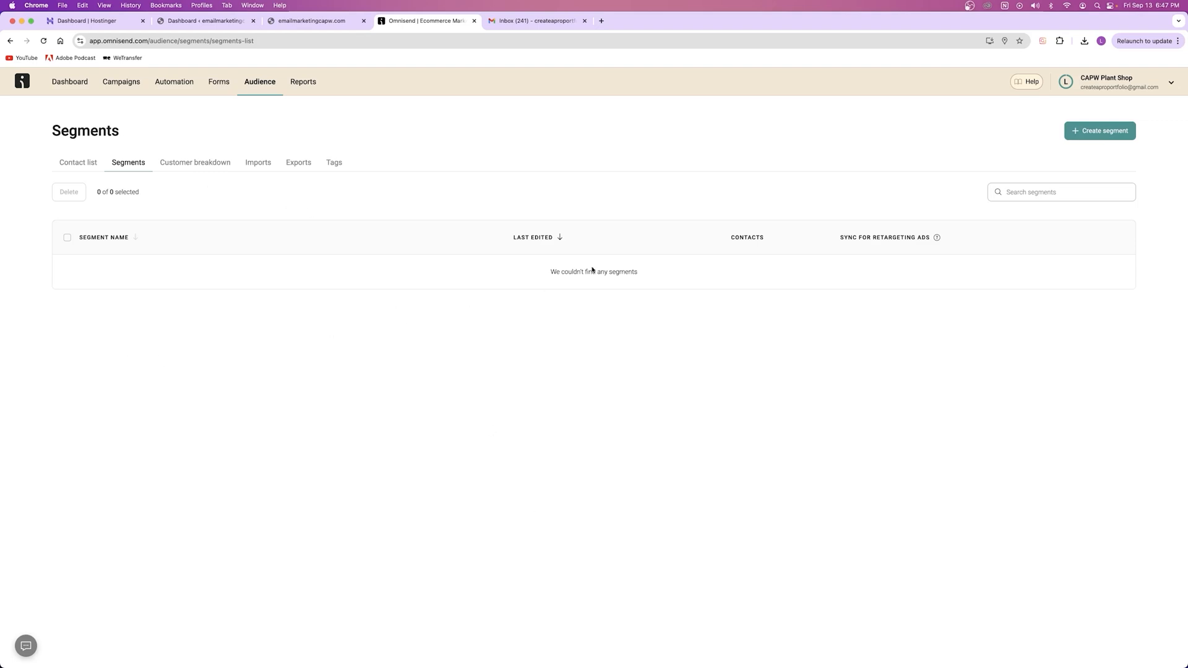
click(1088, 131)
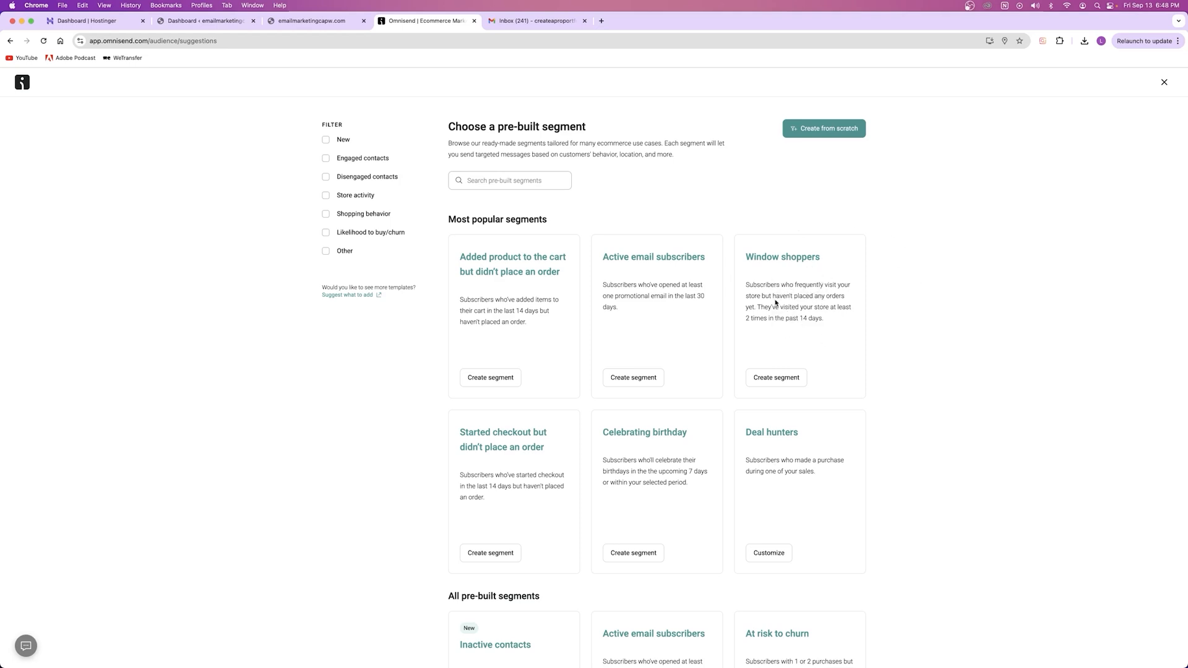
scroll(776, 303, down, 3)
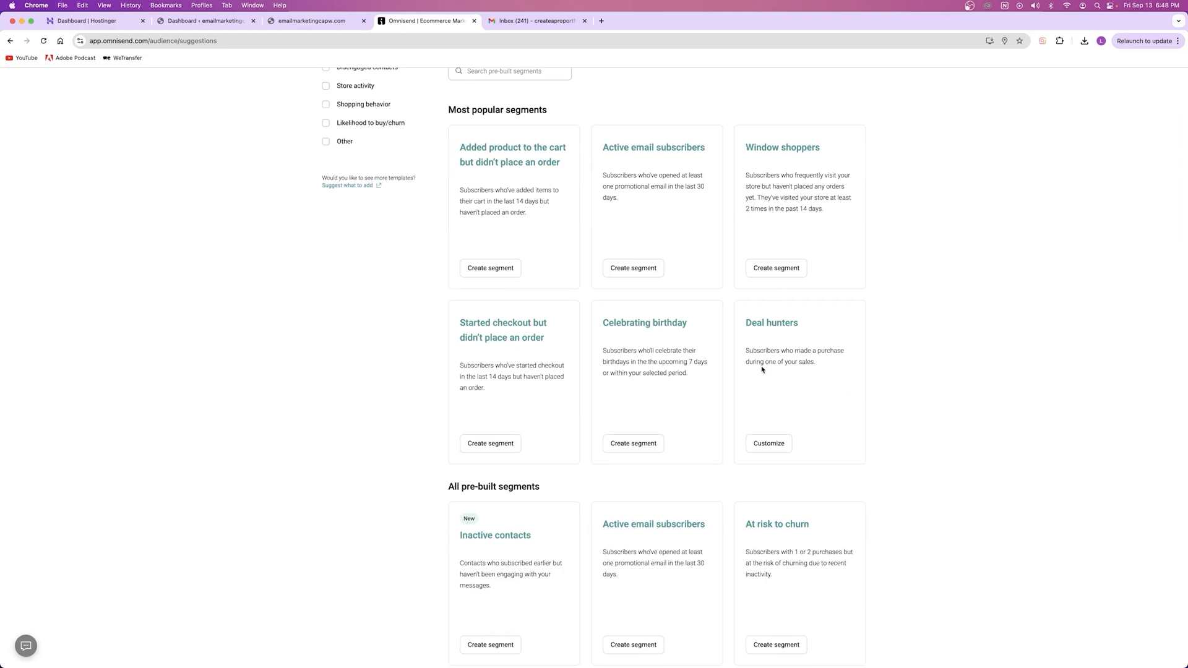
Step: Look over the plant store's homepage and return to the pre-built segments in Omnisend
click(277, 20)
scroll(443, 317, down, 2)
scroll(446, 321, up, 2)
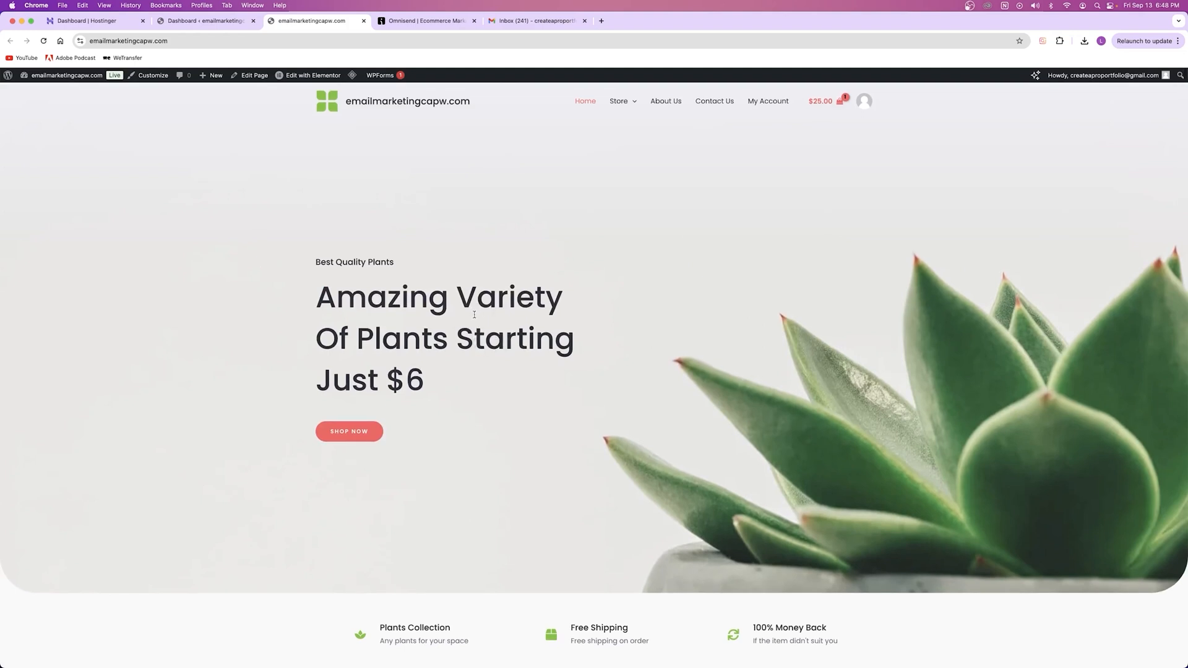
click(427, 20)
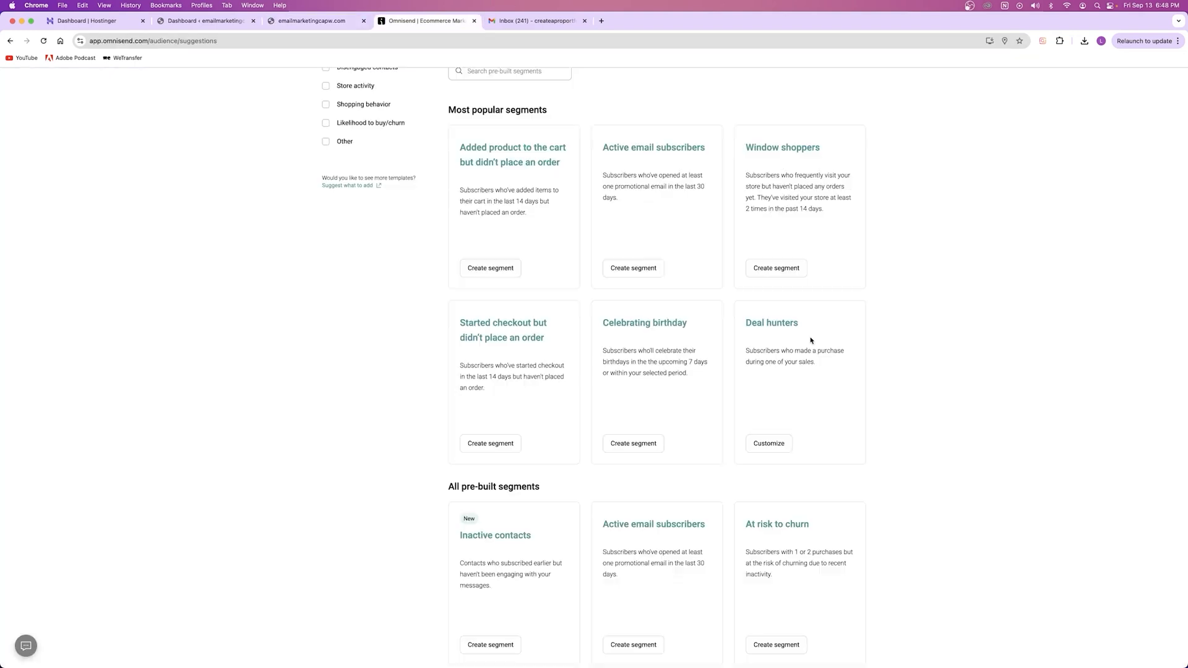
click(298, 26)
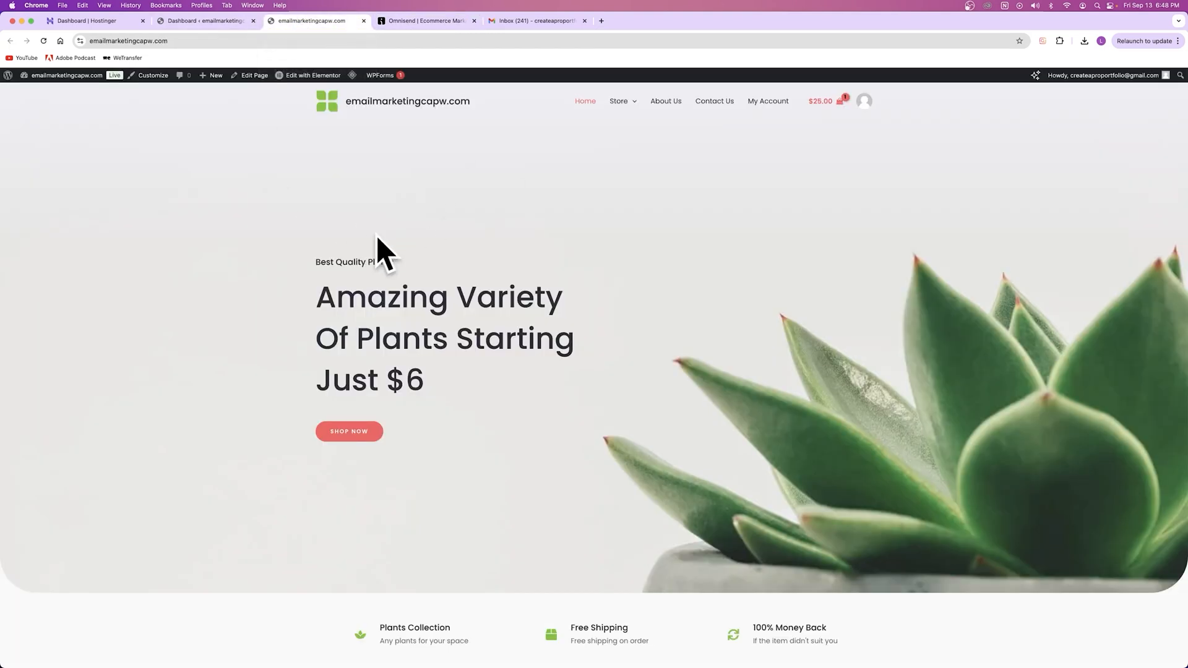
click(438, 24)
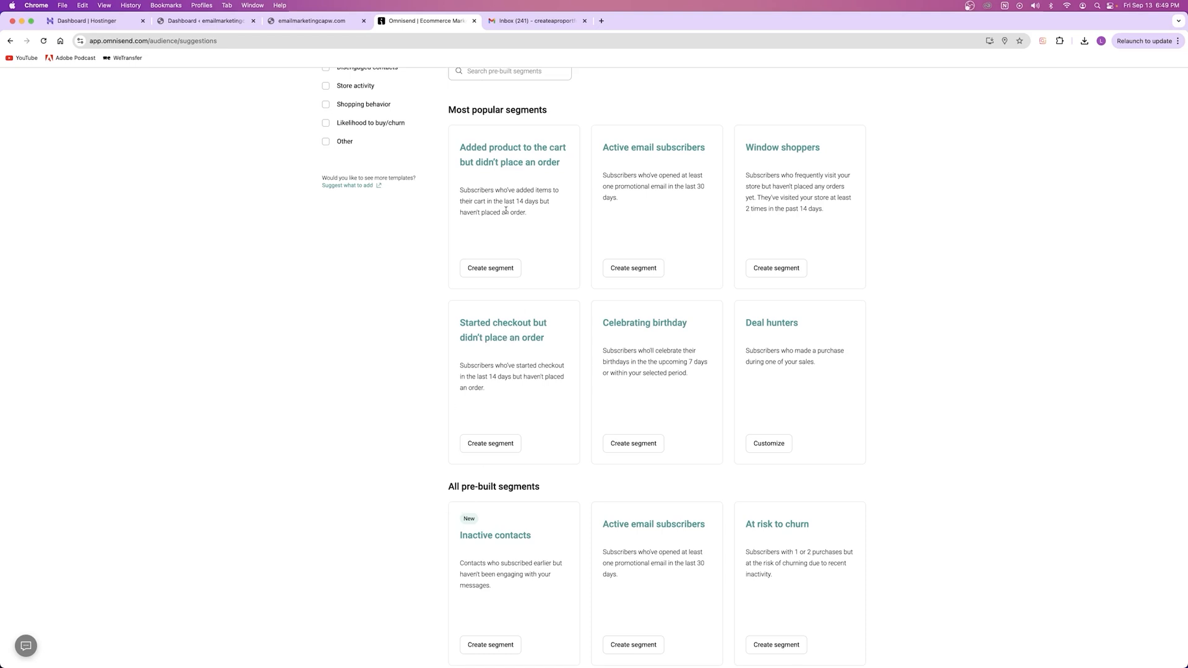
Step: Create a segment from the pre-built "Active email subscribers" option
scroll(496, 181, up, 4)
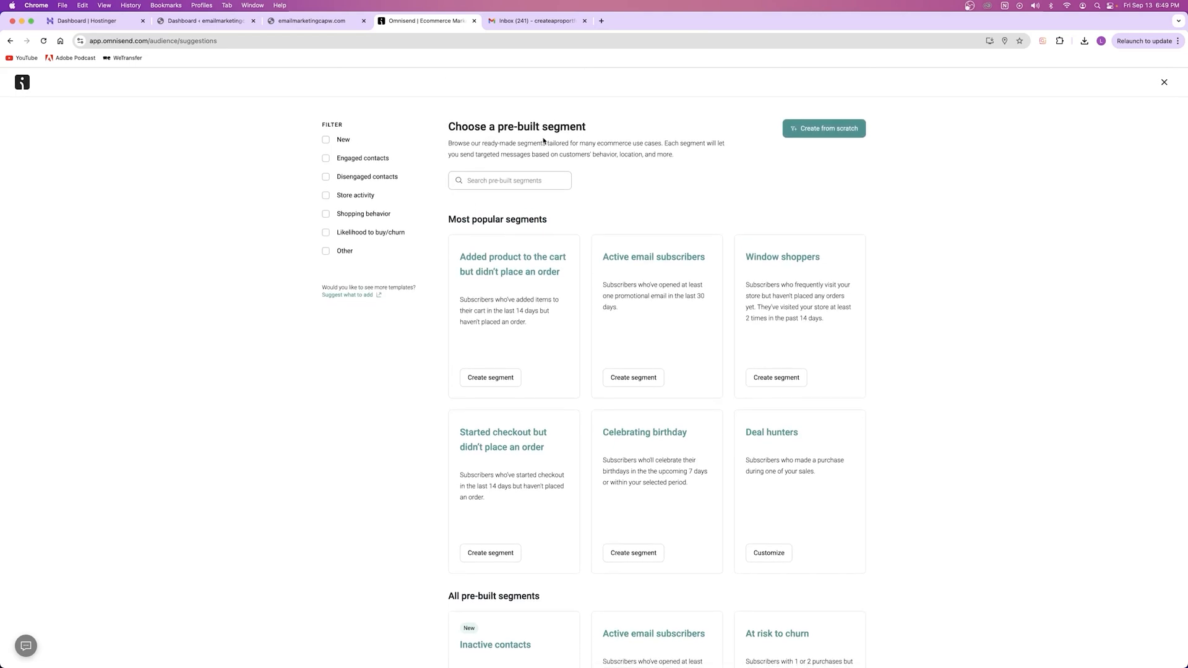
double_click(559, 127)
click(766, 237)
click(628, 383)
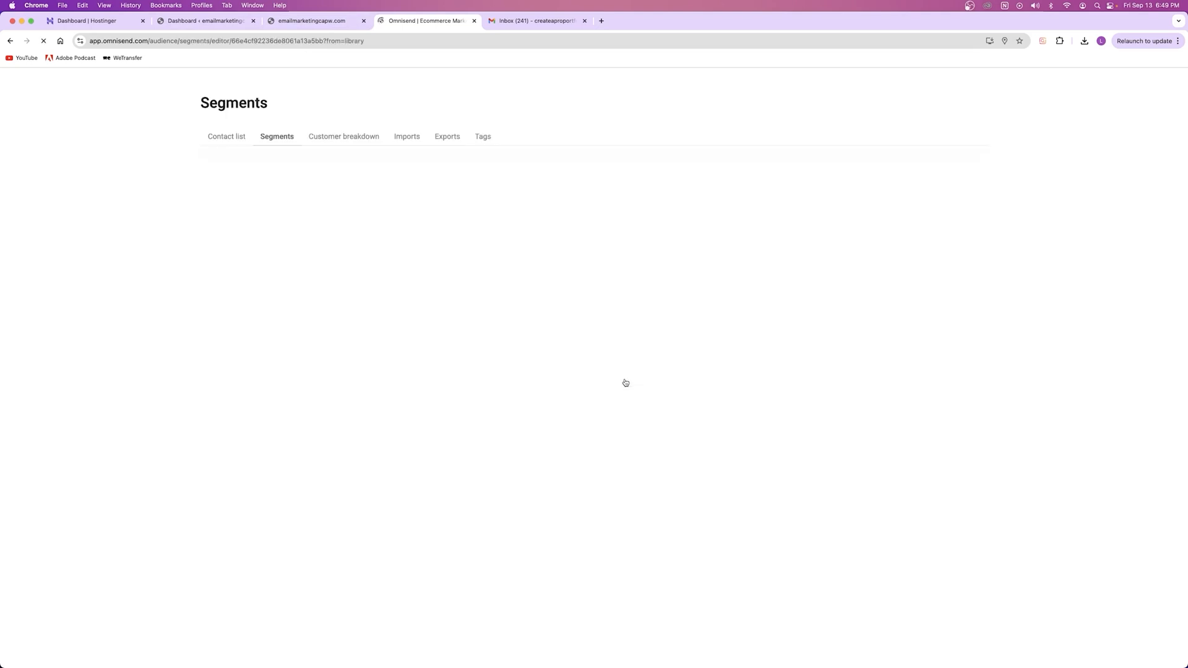
drag(203, 215, 811, 312)
click(110, 284)
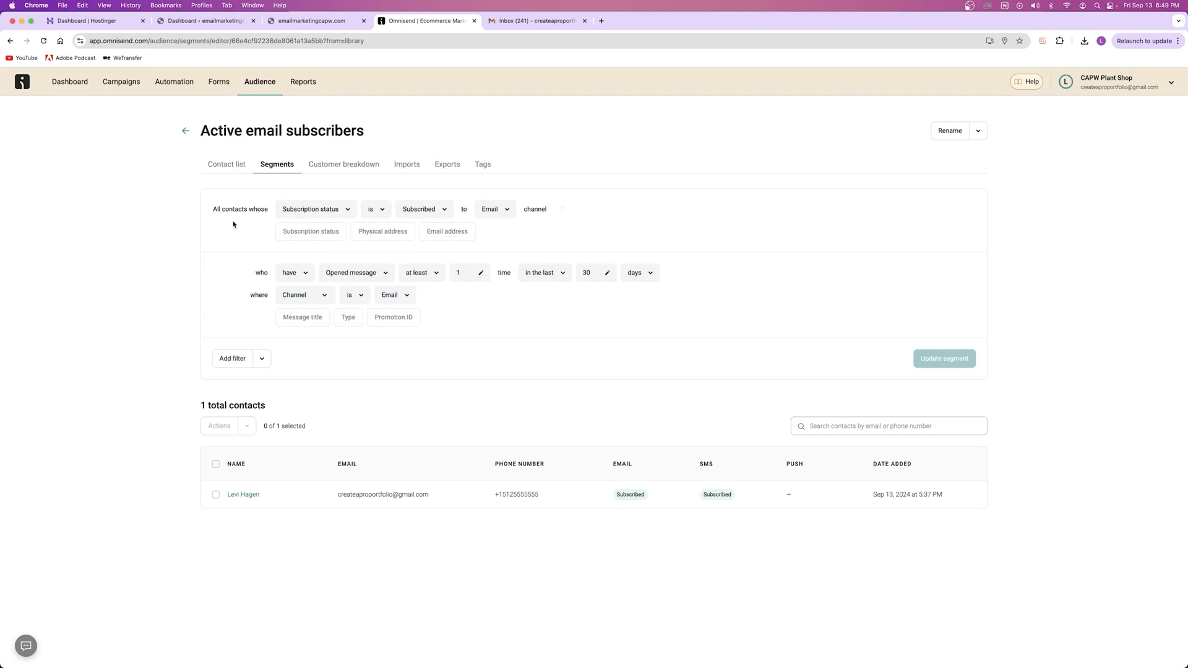
Step: Examine the choices for the segment's Subscription status, is/is not and have/have not conditions, keeping the current selections
click(313, 213)
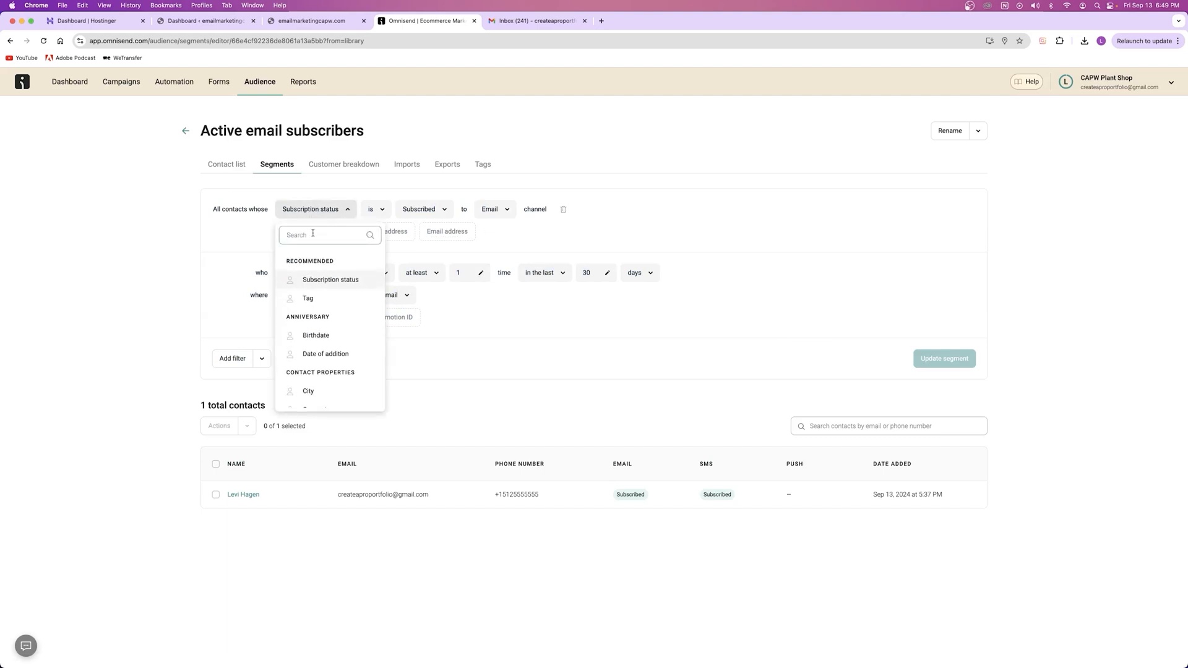
click(255, 223)
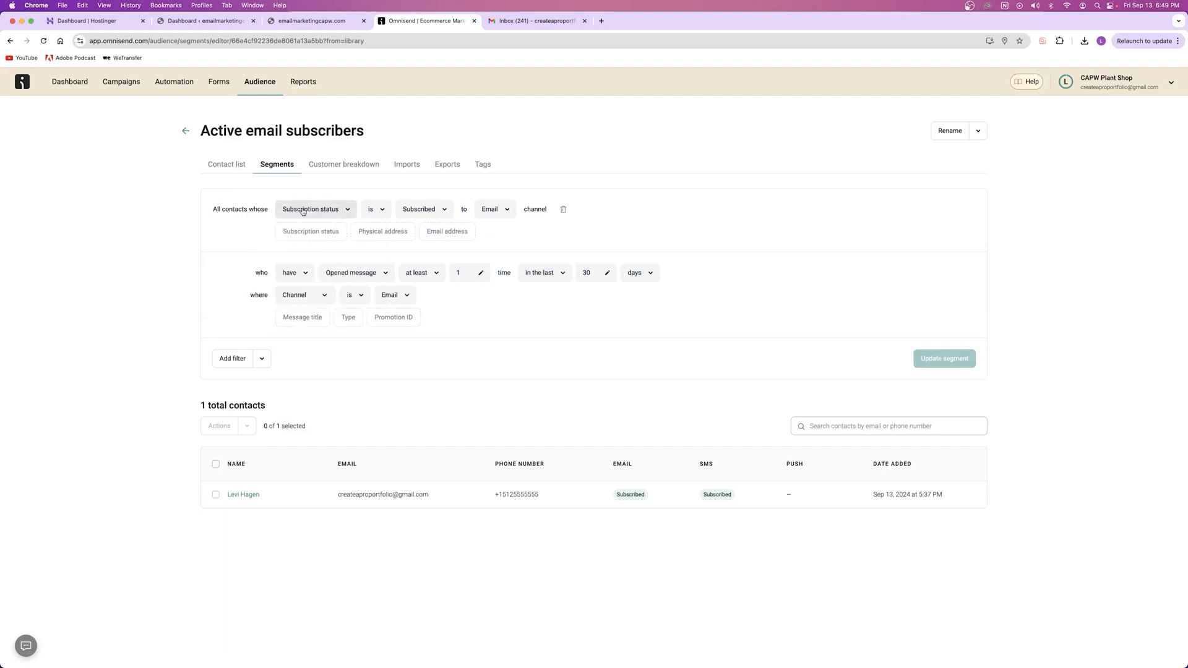
click(381, 213)
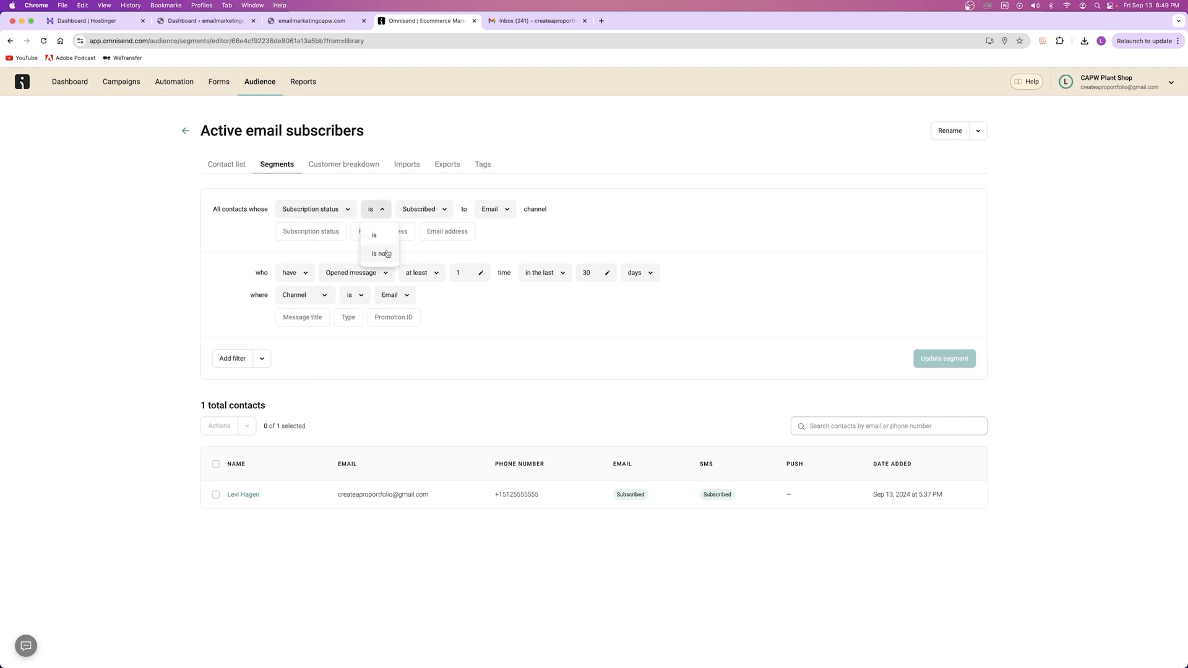
click(375, 235)
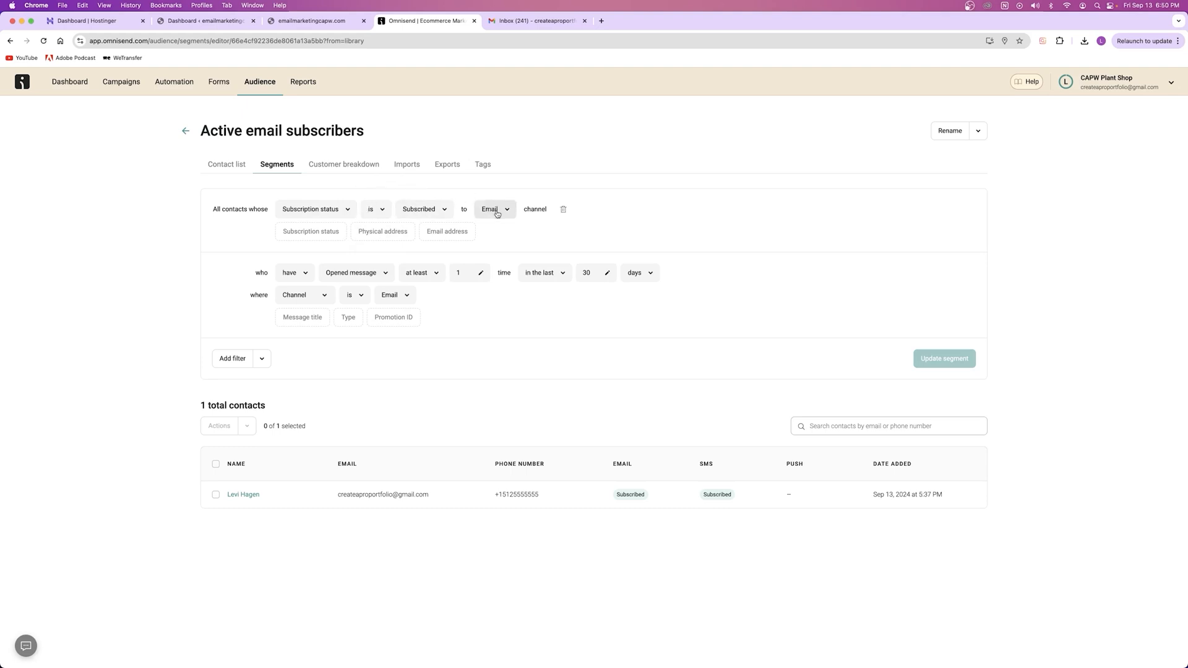
click(295, 273)
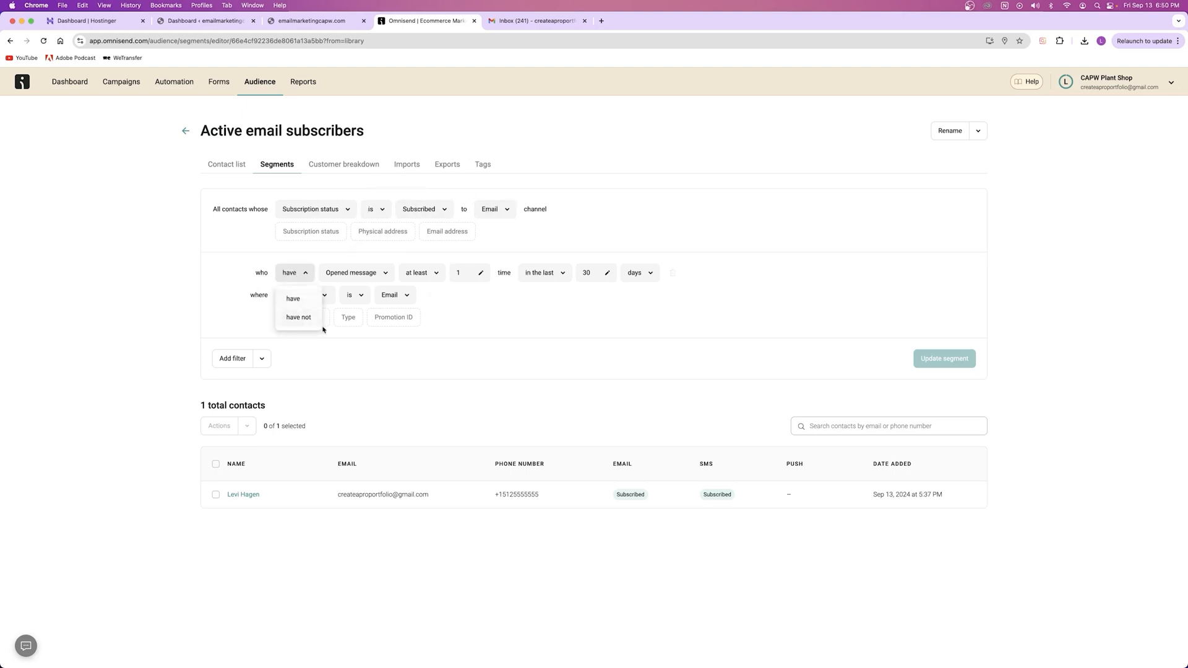
click(296, 277)
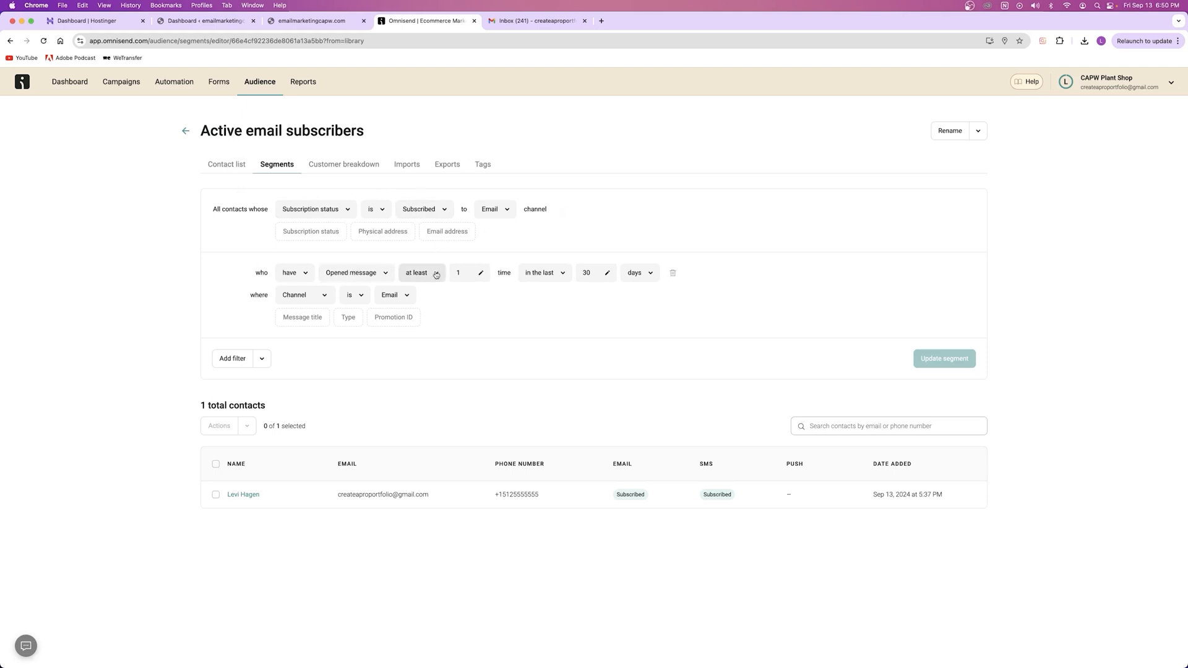
Step: Try a 5-day period in the Opened message condition, and change its minimum count to 2 and back to 1
click(586, 273)
double_click(586, 273)
text(5)
click(584, 355)
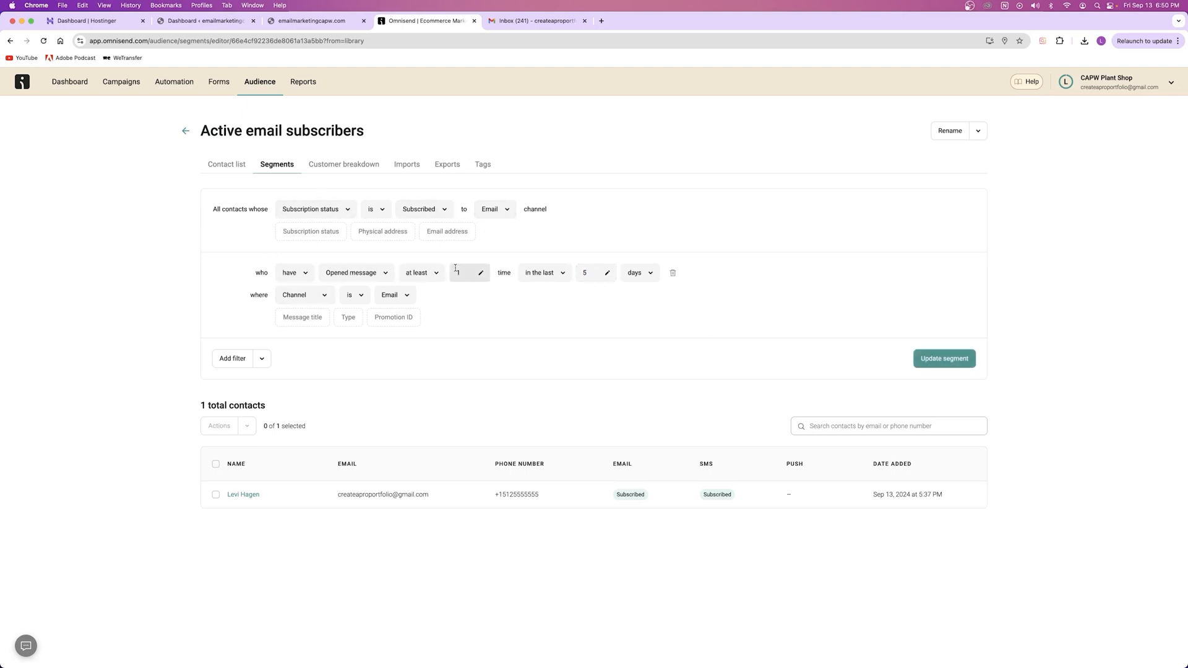
click(475, 280)
key(BackSpace)
text(2)
key(BackSpace)
text(1)
Step: Set the Opened message condition's period to the last 10 days and update the segment
click(578, 272)
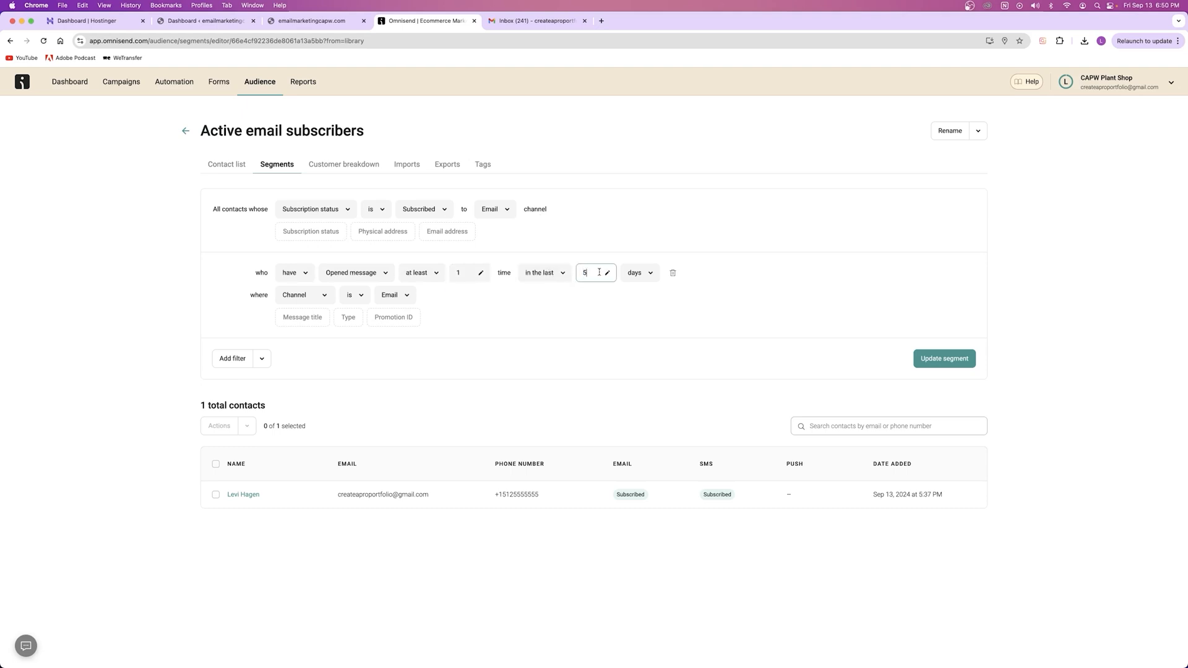
key(BackSpace)
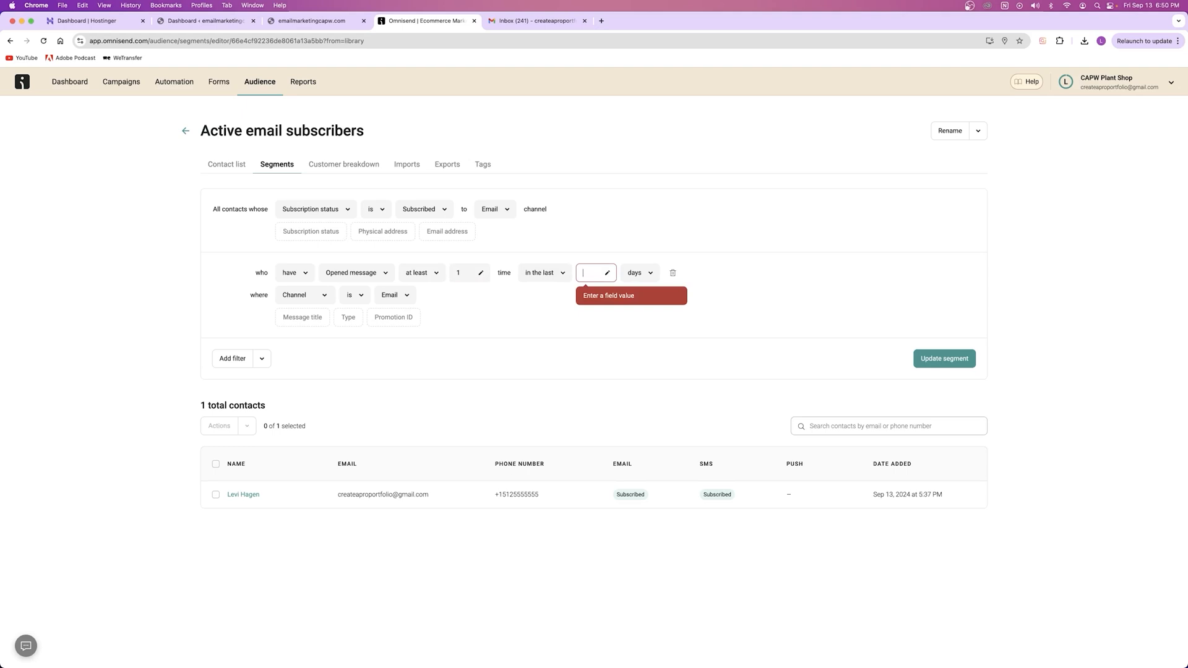
text(10)
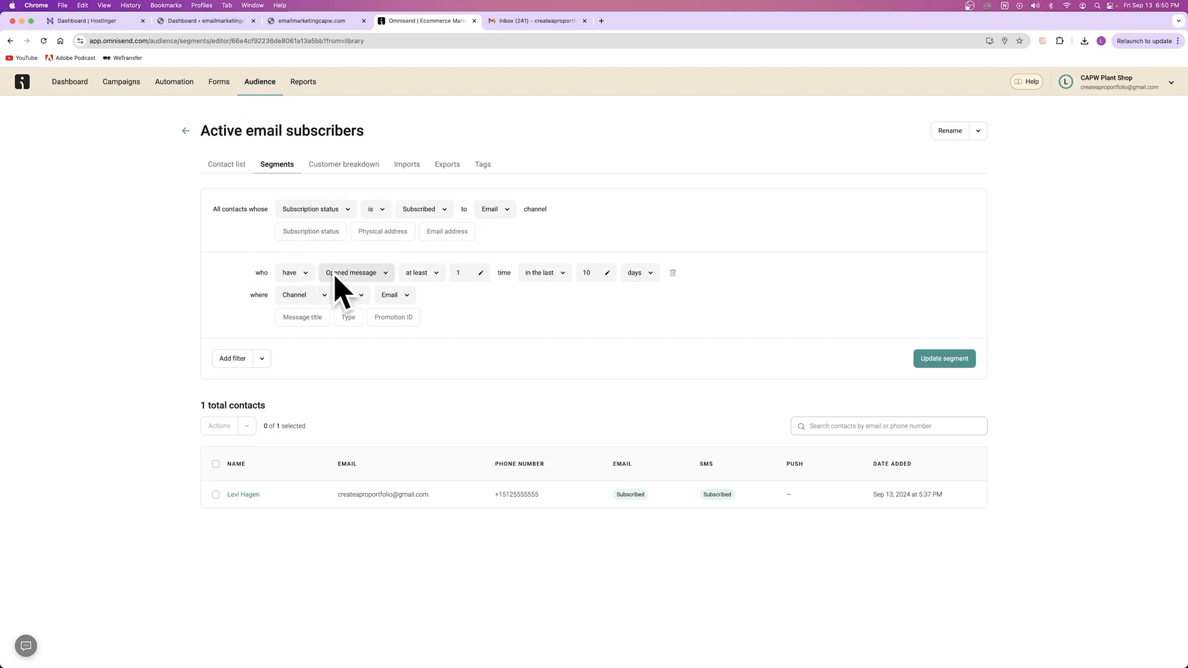
drag(198, 135, 418, 145)
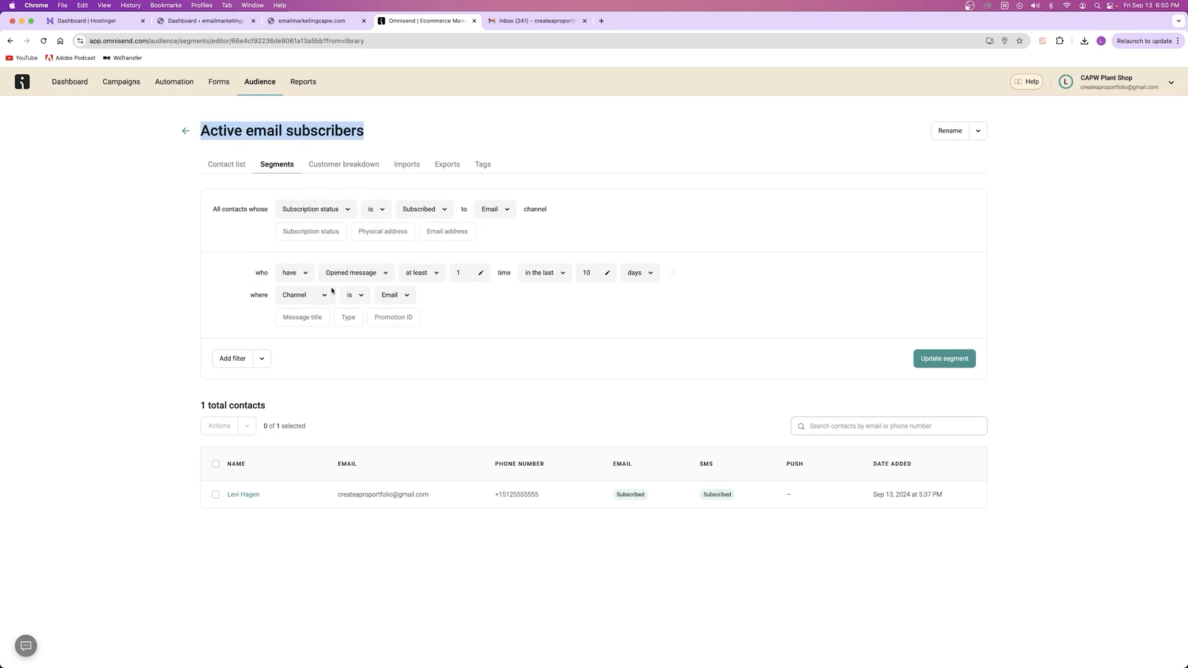
click(944, 358)
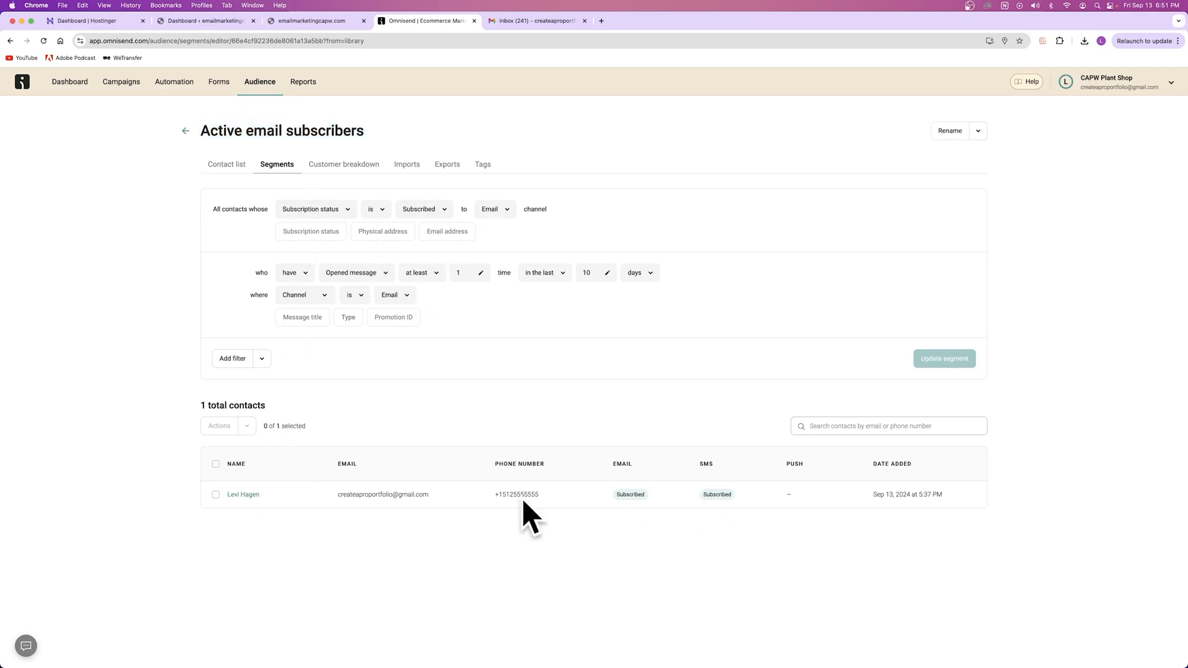
Step: Switch to Gmail, check the inbox and the Spam folder for received messages, and return to the Omnisend segment
click(536, 20)
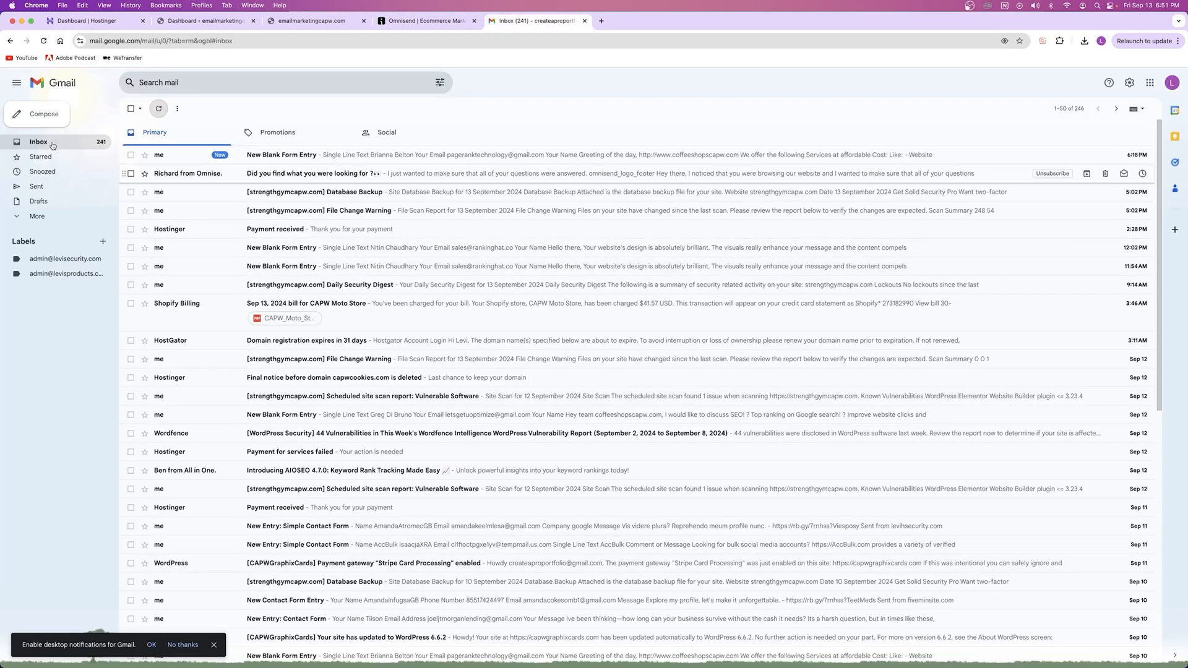
click(50, 216)
click(54, 286)
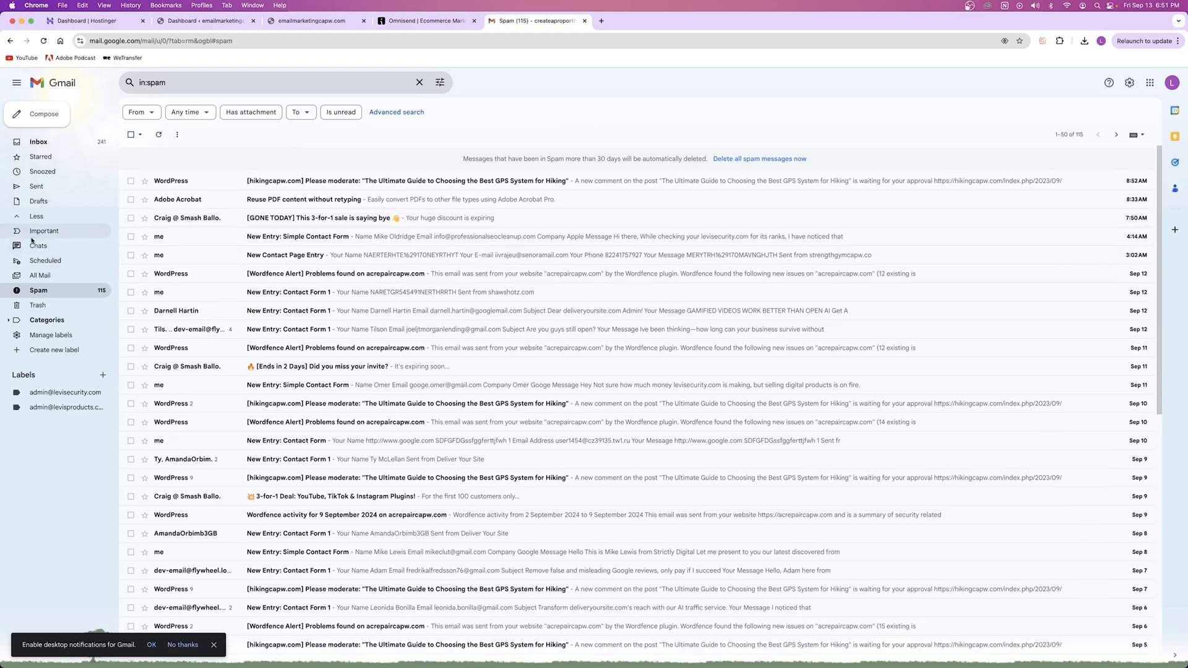
click(51, 147)
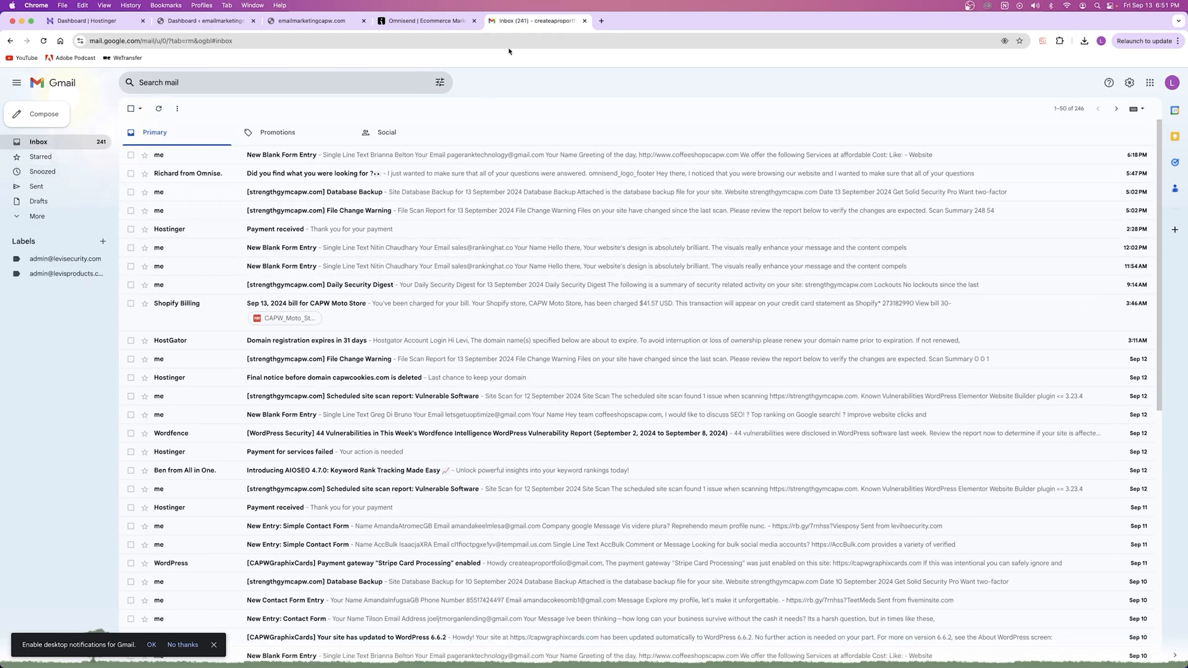
click(427, 21)
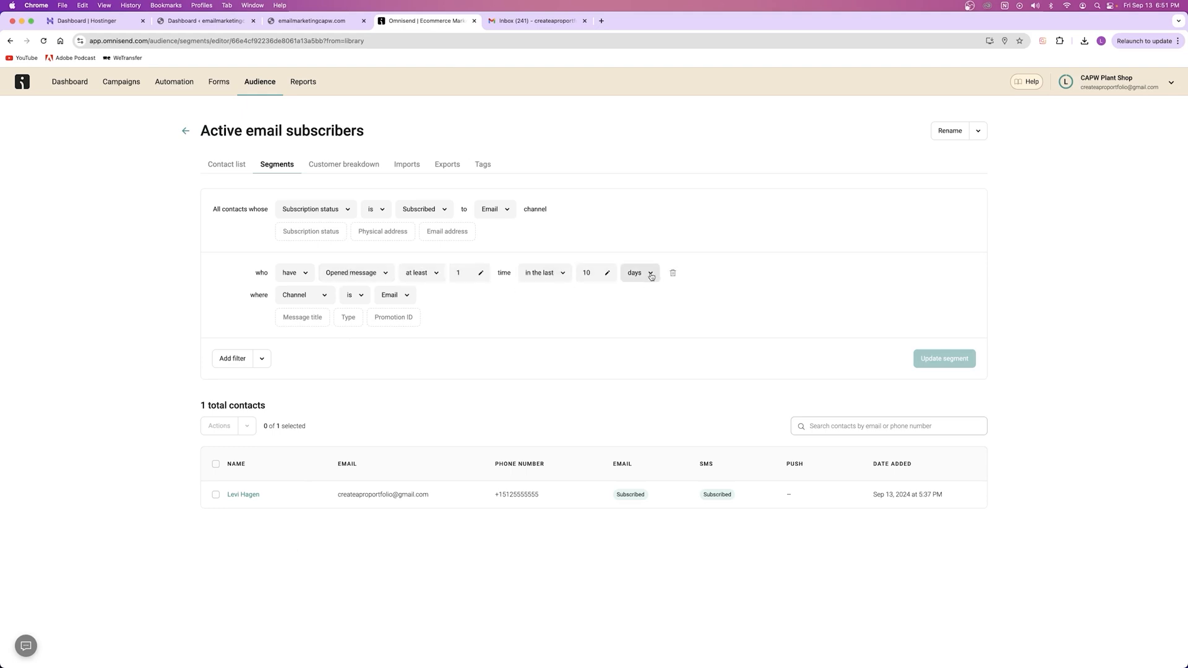
Step: Test the Opened message condition with a minimum of 2 and of 4 times, updating the segment's contacts each time
click(459, 274)
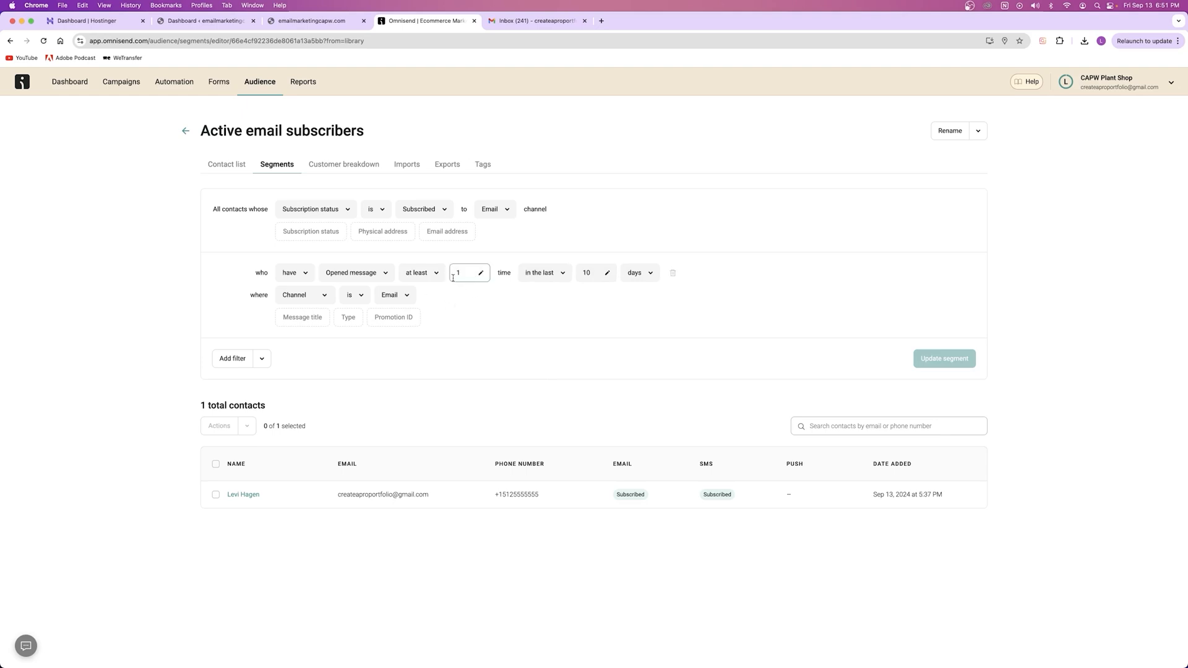
text(2)
click(953, 359)
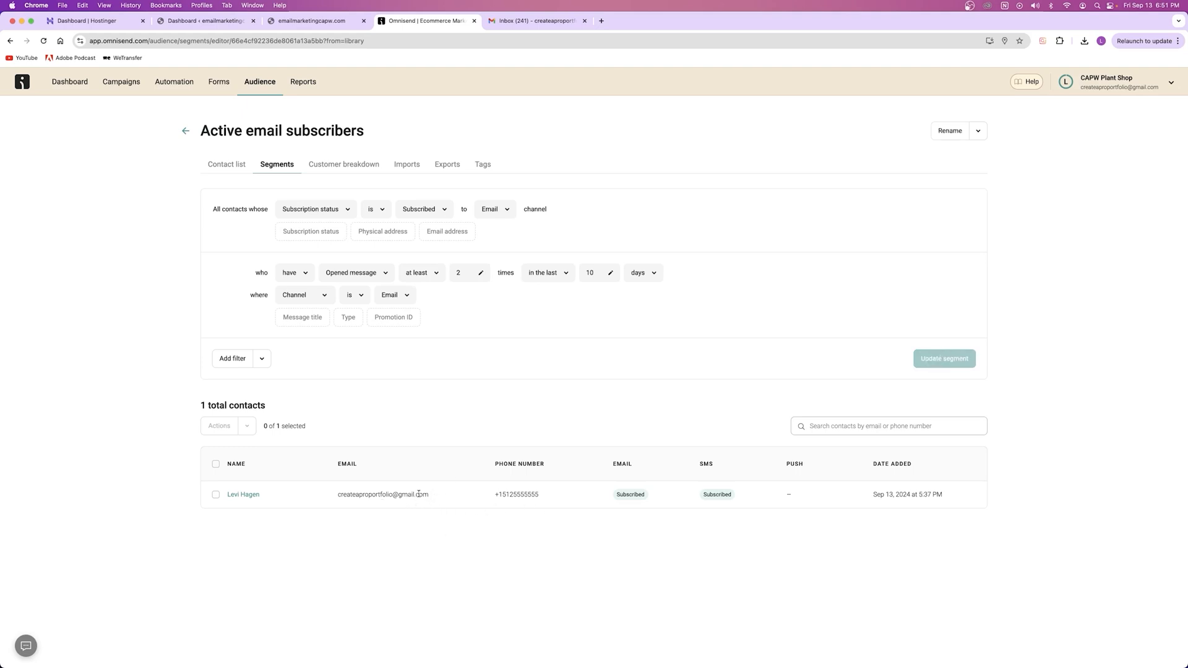
double_click(465, 273)
text(4)
click(944, 359)
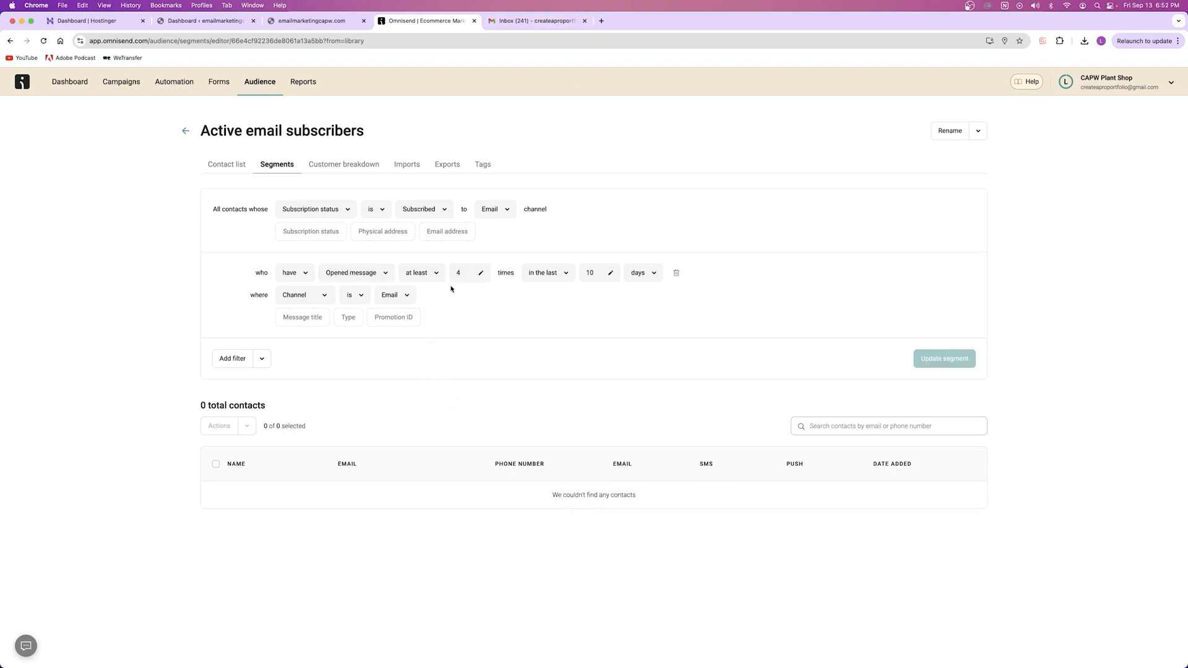
drag(551, 495, 653, 494)
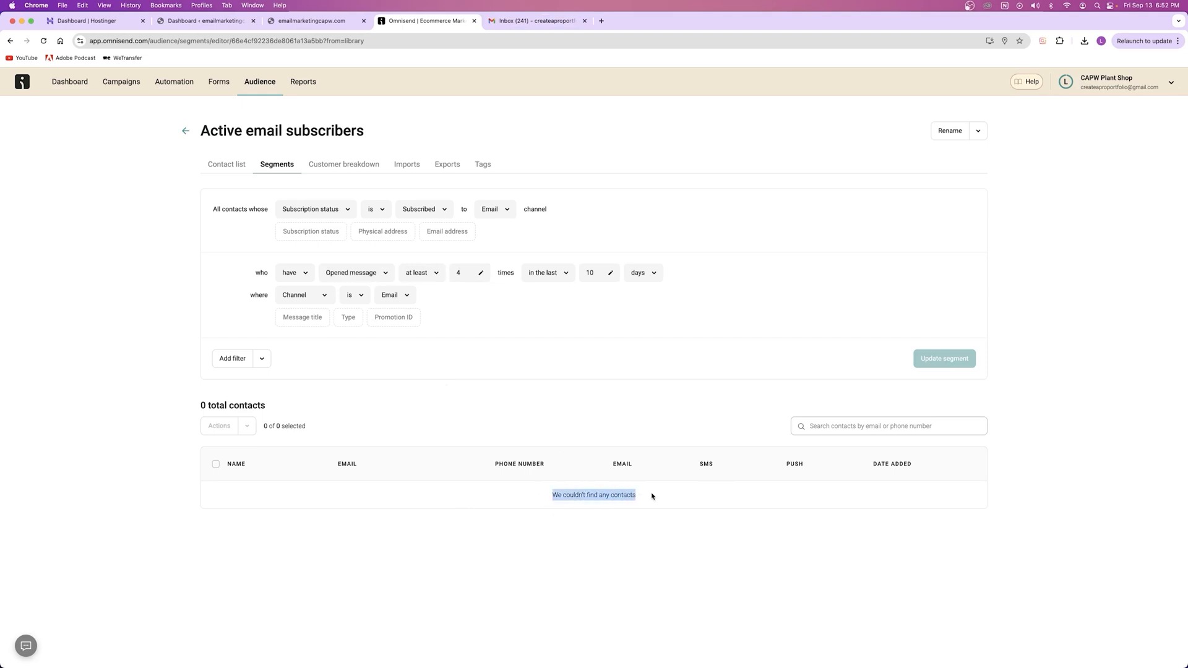
Step: Set the Opened message condition's minimum back to 1 time and update the Active email subscribers segment
click(450, 275)
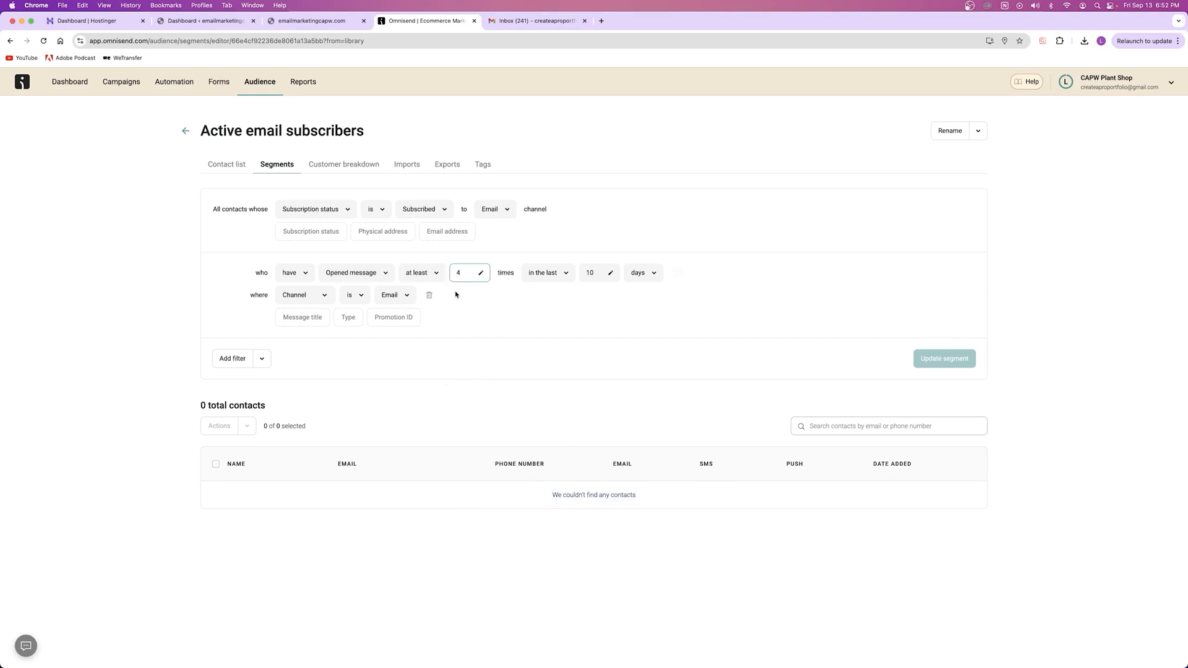
click(953, 360)
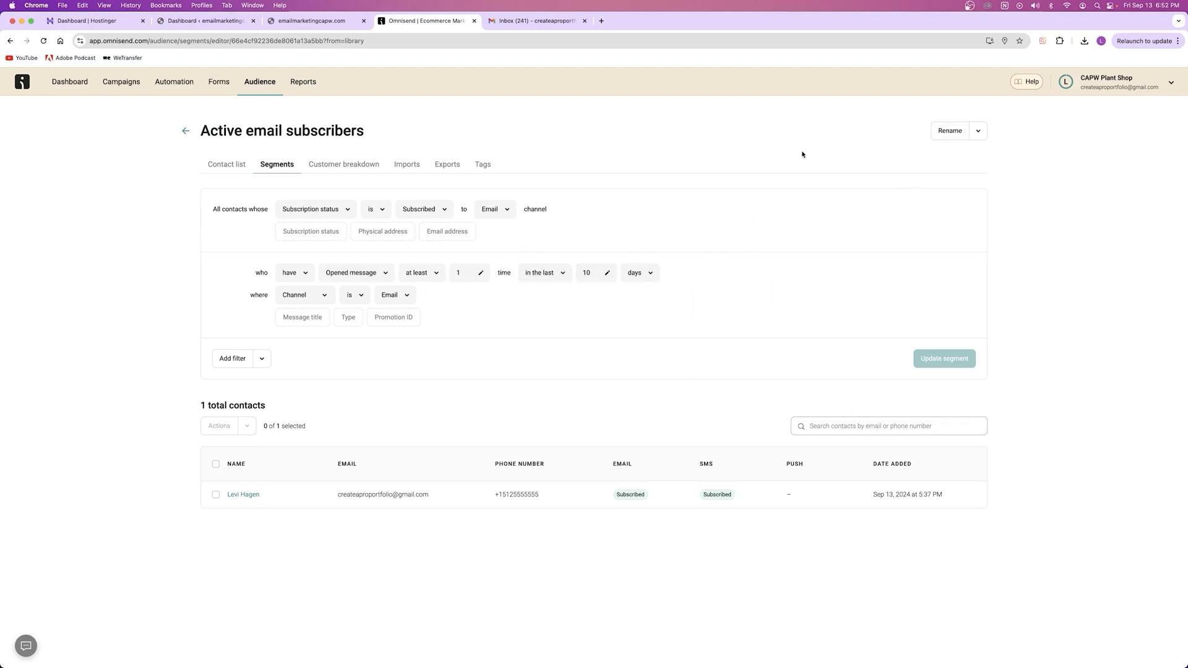
drag(208, 134, 371, 134)
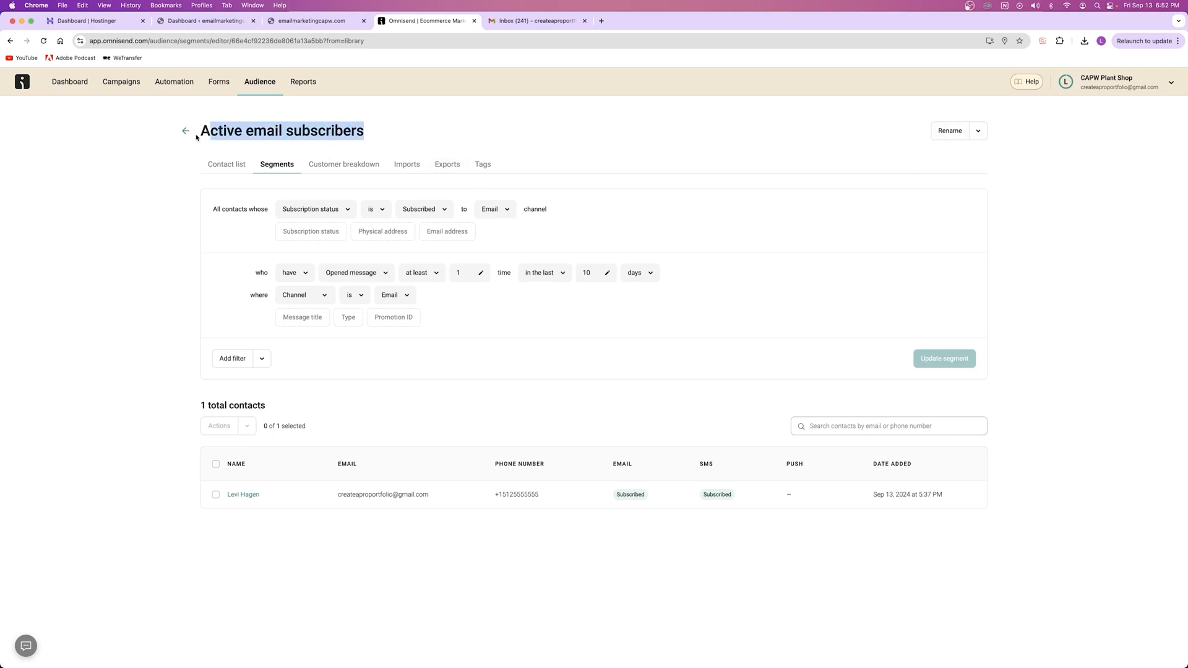
Step: Browse the pre-built segments for disengaged contacts, leave without creating one, and view the audience's contact list
click(208, 135)
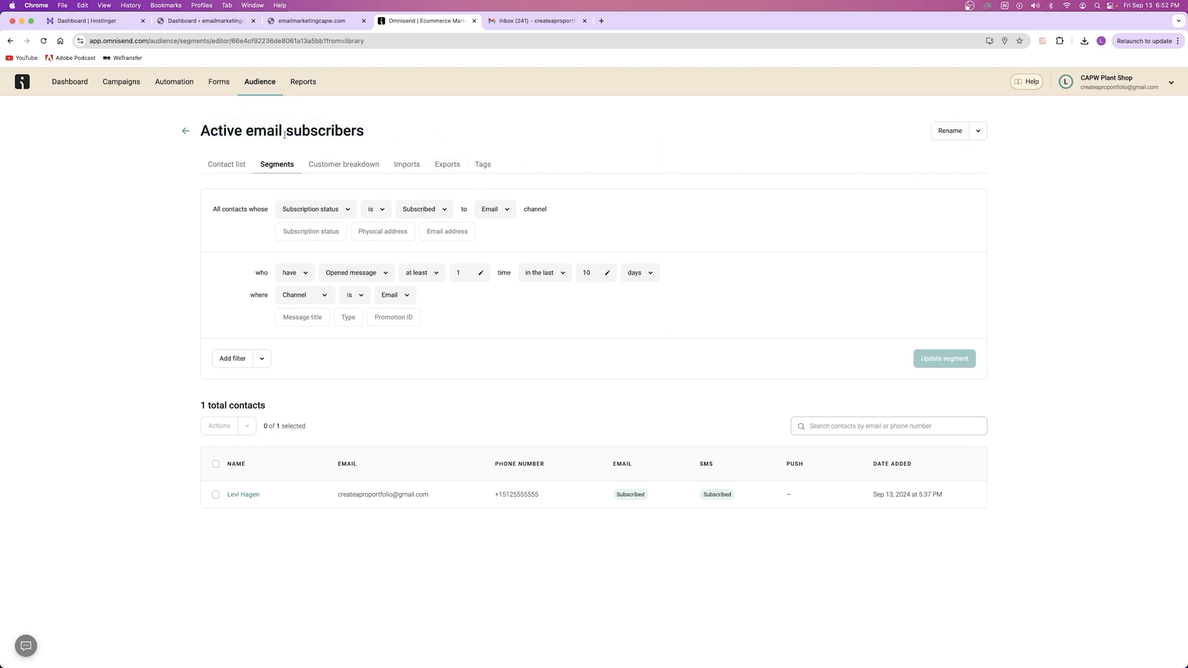
triple_click(331, 134)
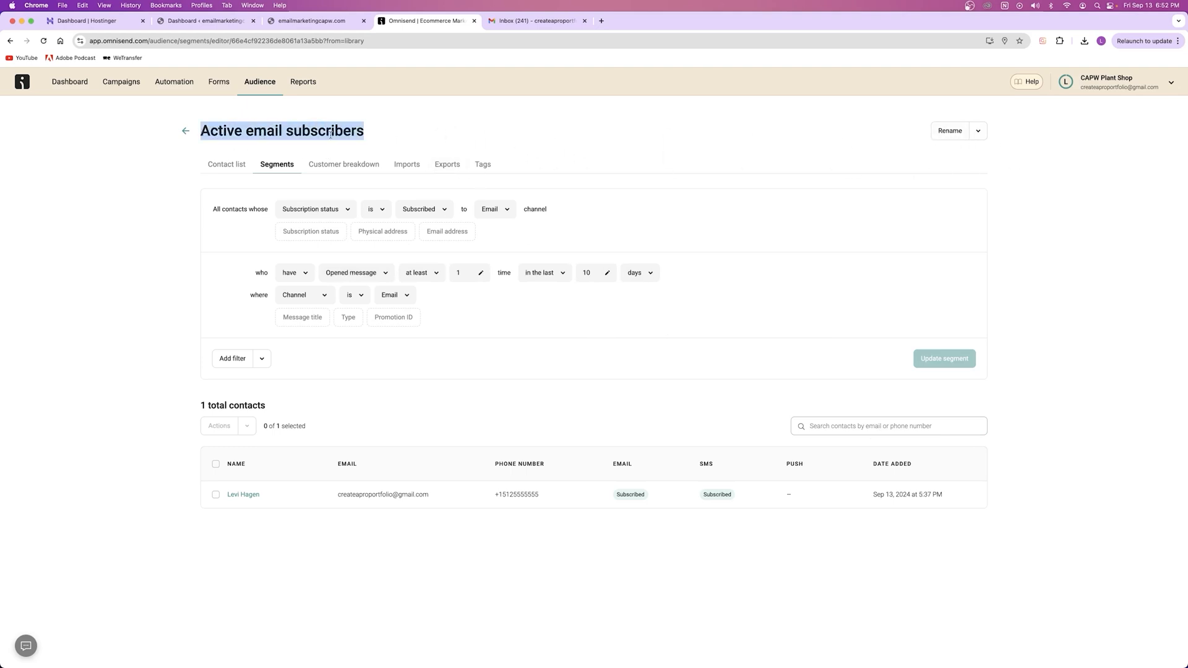
click(259, 90)
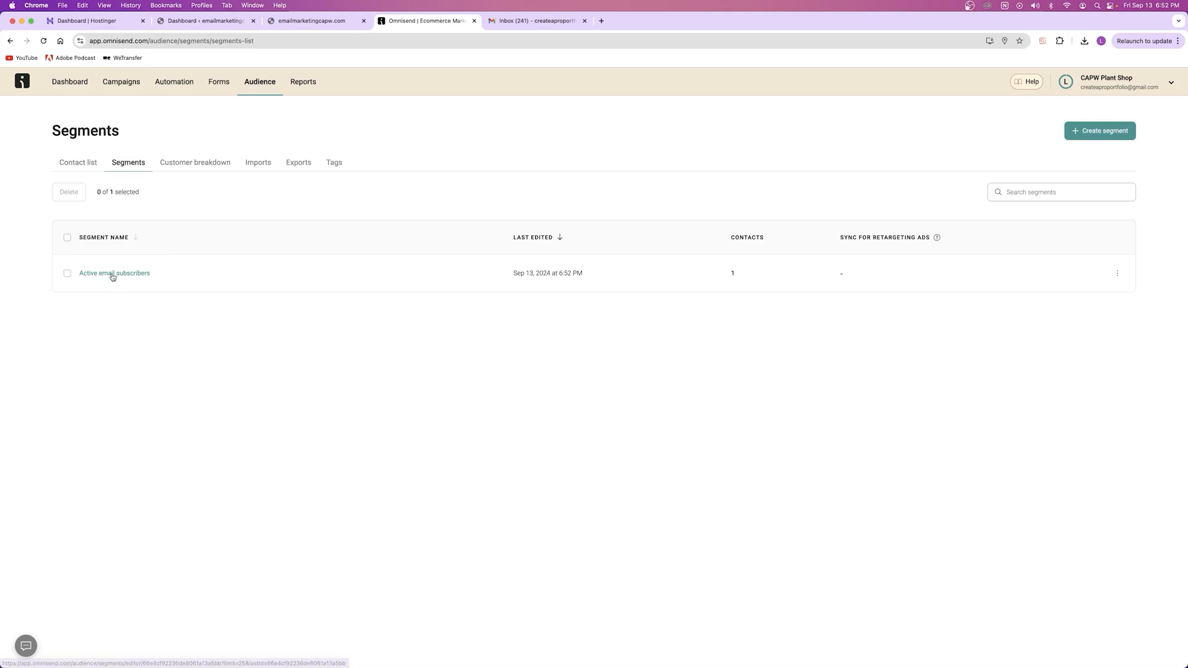
click(1098, 135)
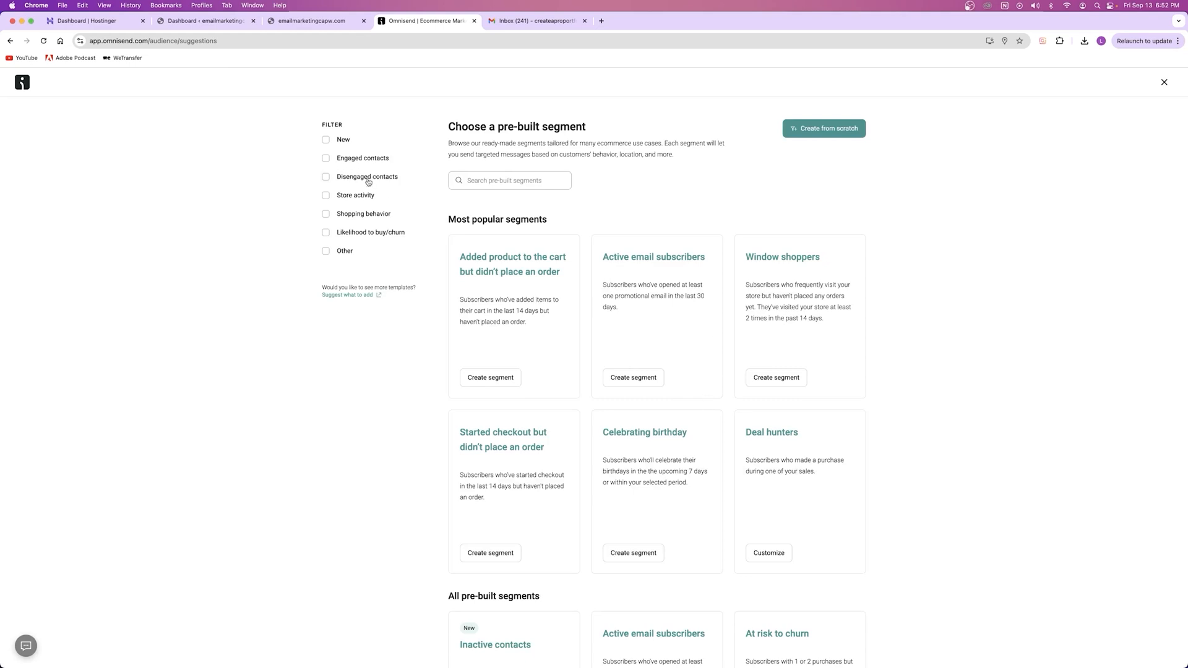
click(337, 178)
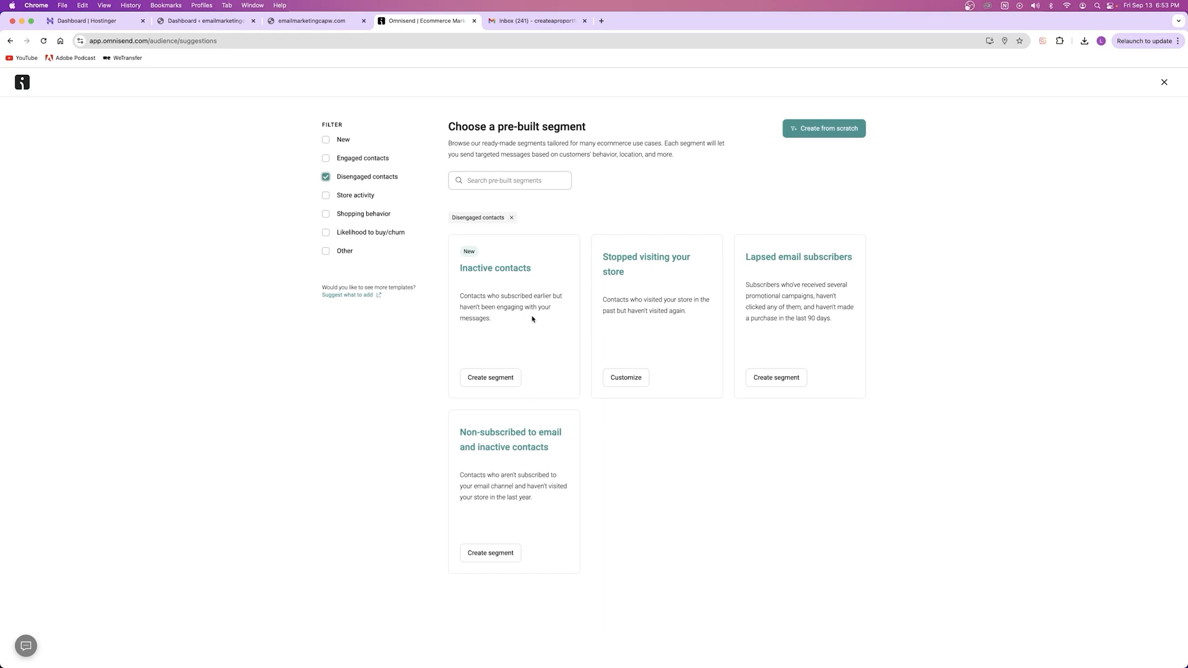
click(1164, 84)
click(78, 163)
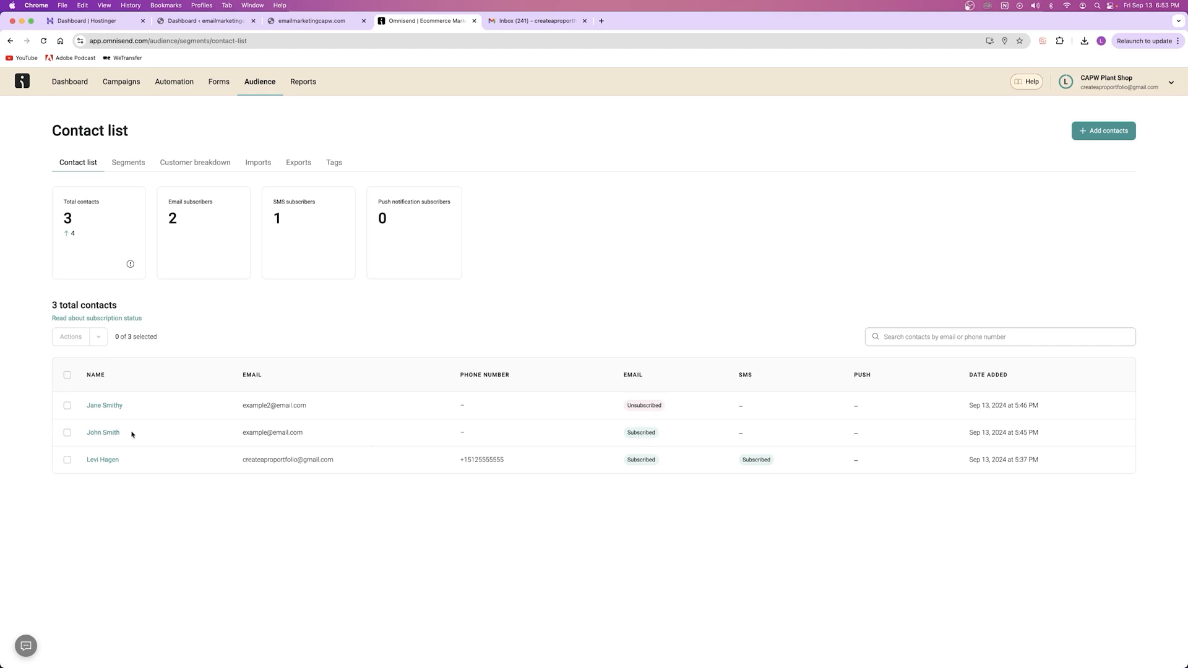
Step: Create an Inactive contacts segment from the pre-built segments filtered to Disengaged contacts
click(130, 162)
click(1068, 131)
click(349, 179)
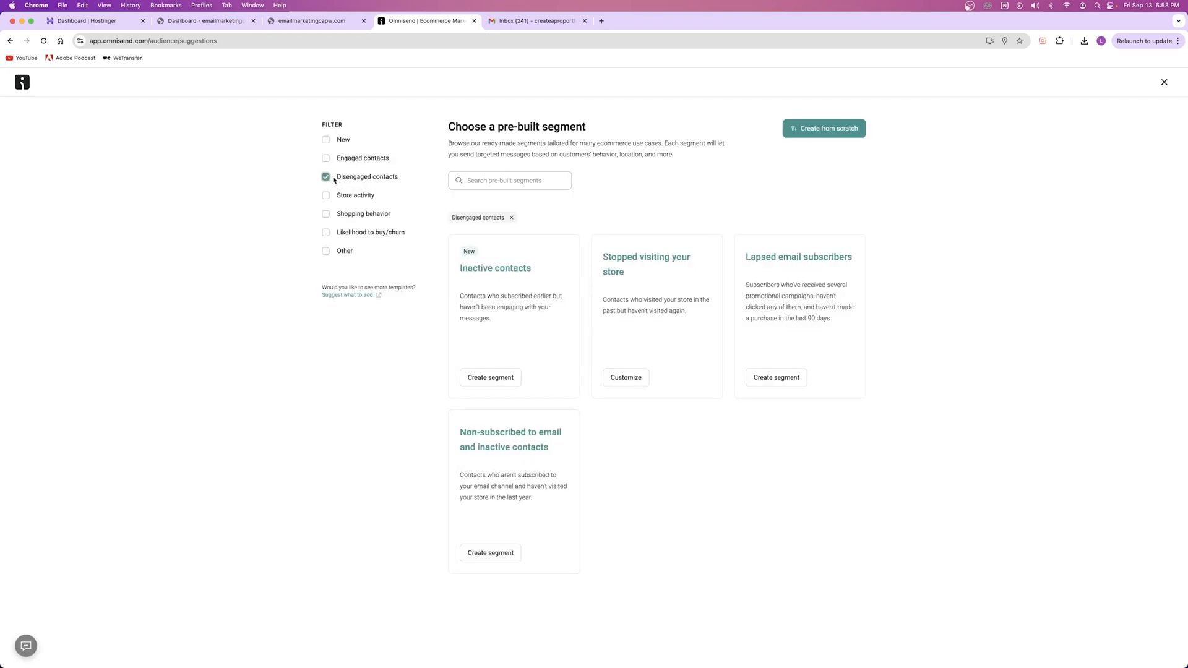
click(492, 378)
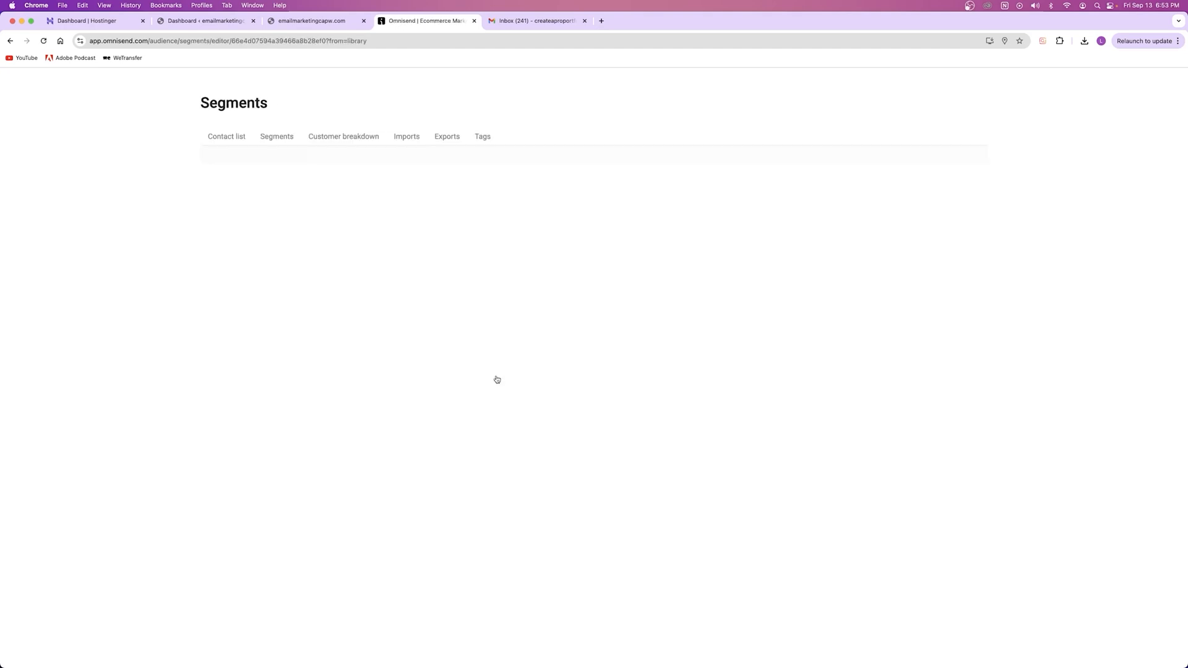
Step: Set the Date of addition condition in the Inactive contacts segment to after Sep 11, 2024 and update the segment
scroll(294, 269, down, 1)
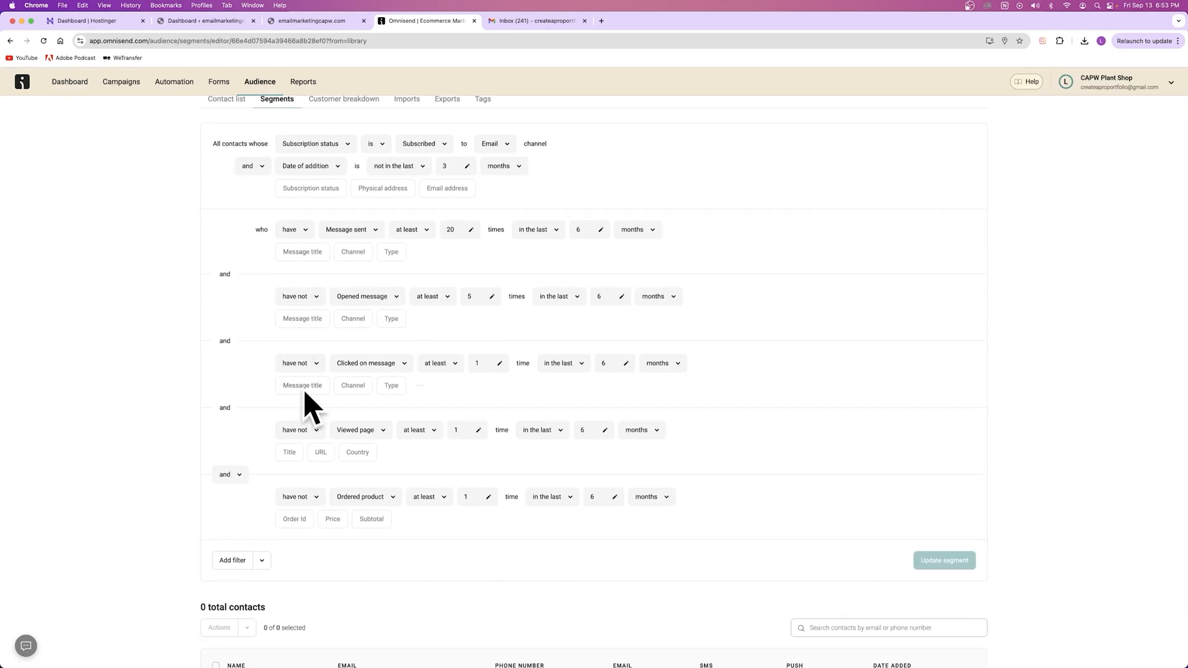
scroll(322, 370, down, 2)
scroll(364, 547, up, 5)
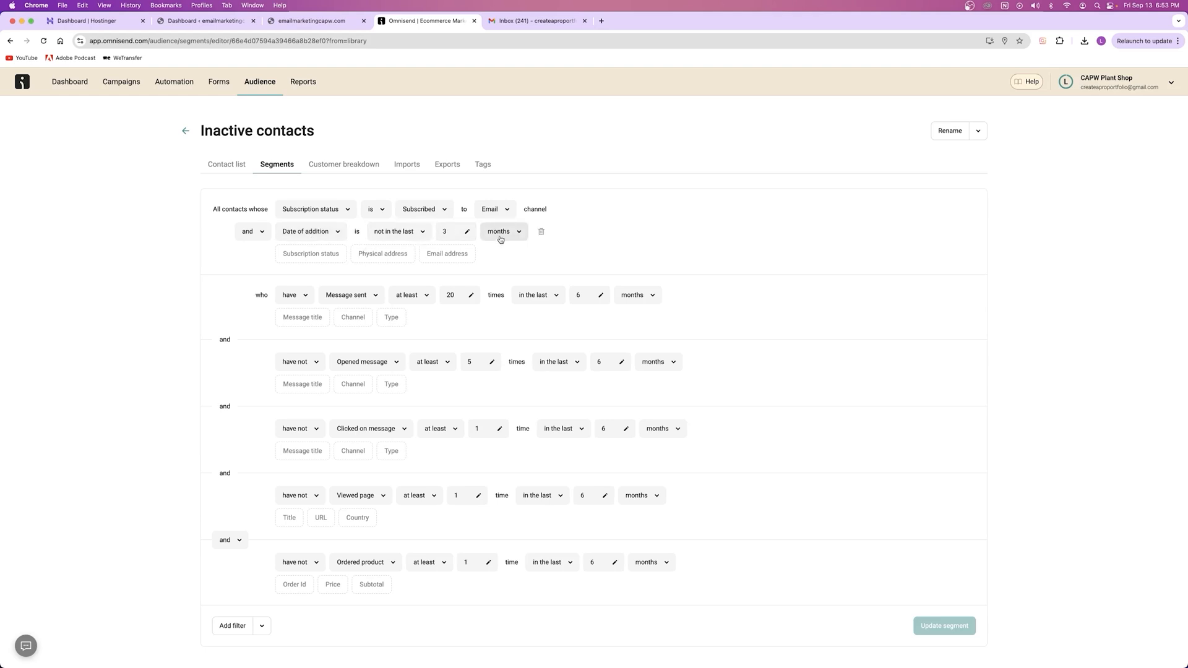
click(399, 232)
click(352, 232)
click(406, 235)
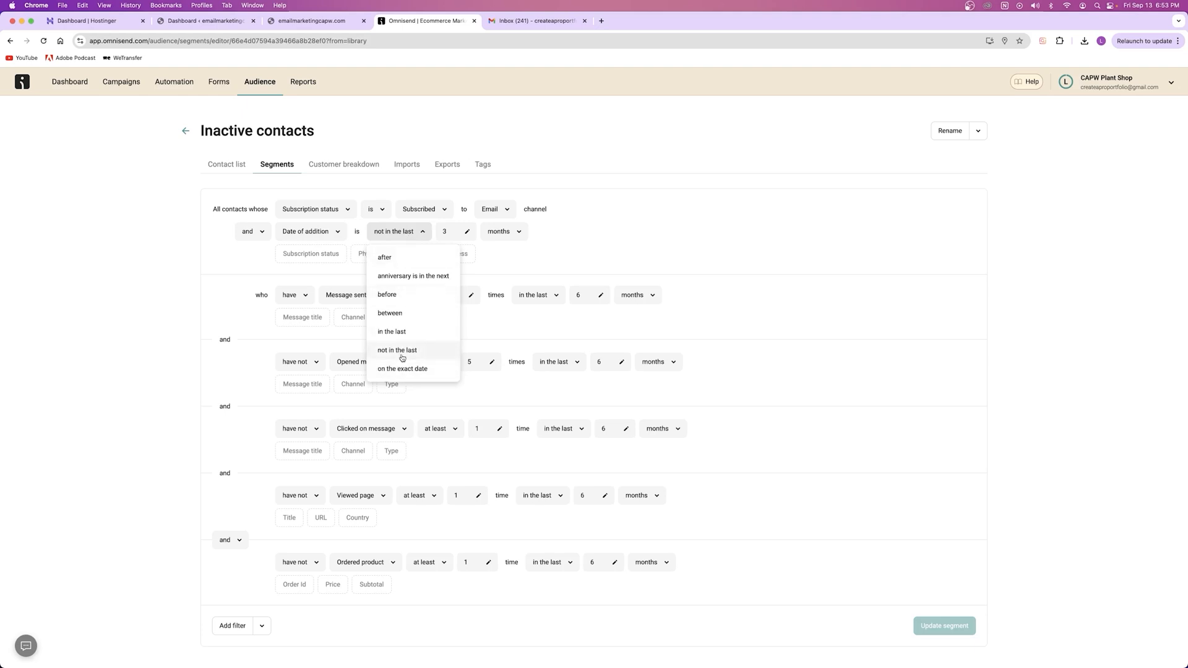
click(388, 257)
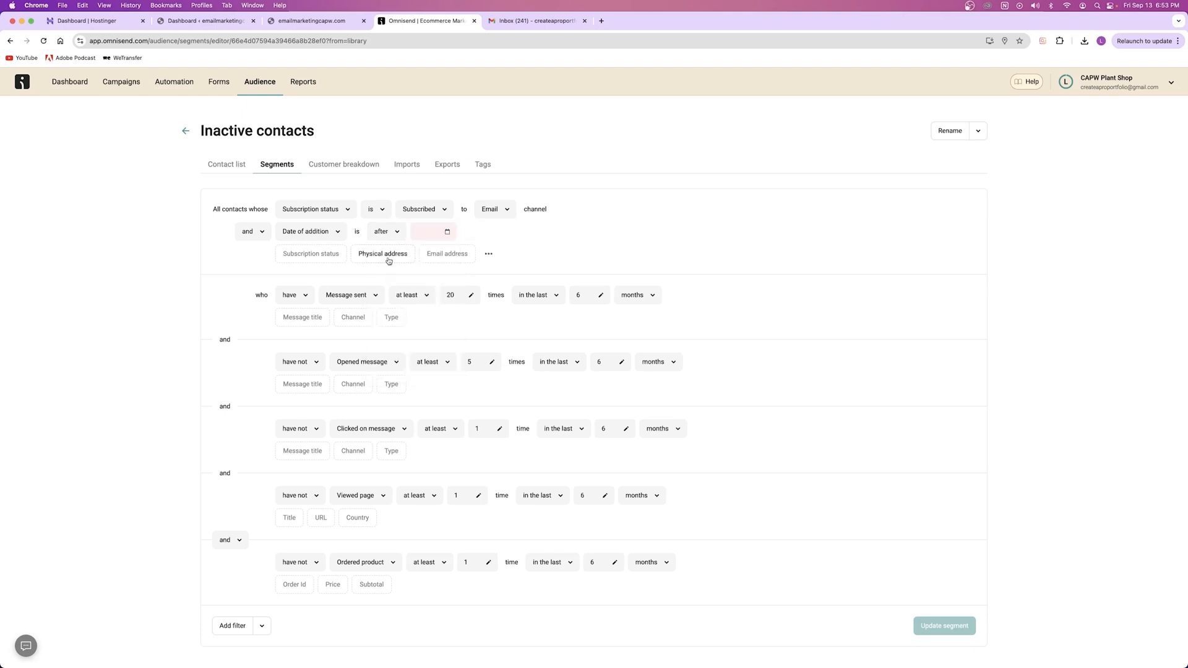
click(432, 234)
click(499, 310)
scroll(772, 365, down, 3)
click(945, 489)
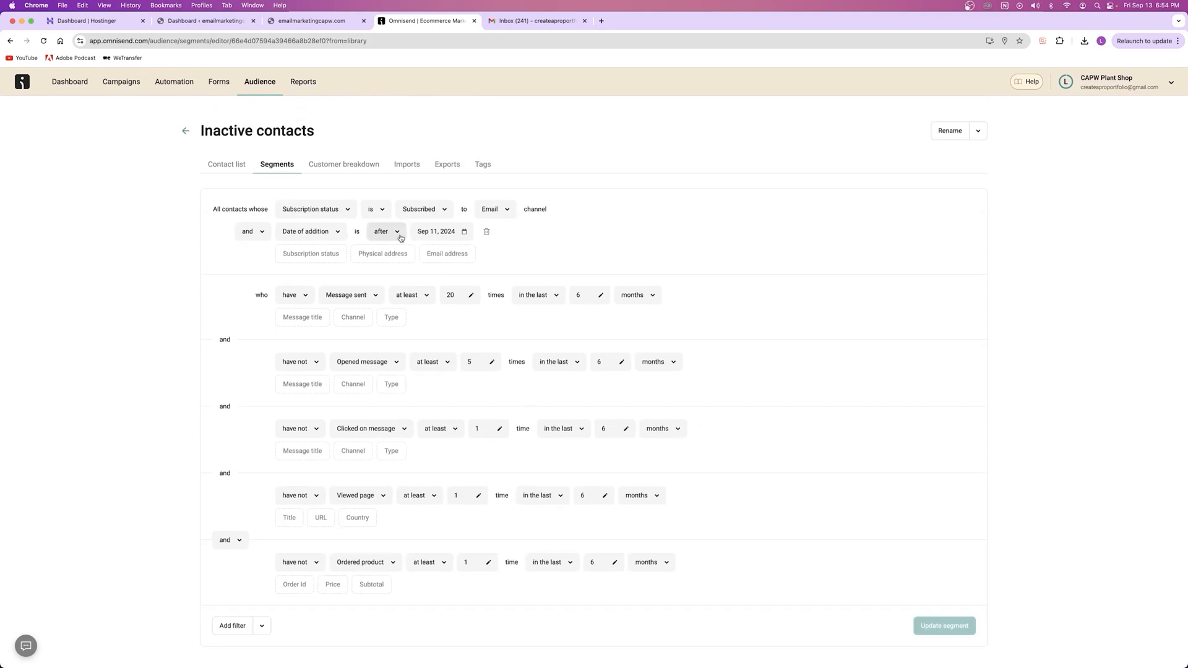
Step: Examine the Inactive contacts segment's conditions and contact results, and return to the list of segments
scroll(403, 433, down, 3)
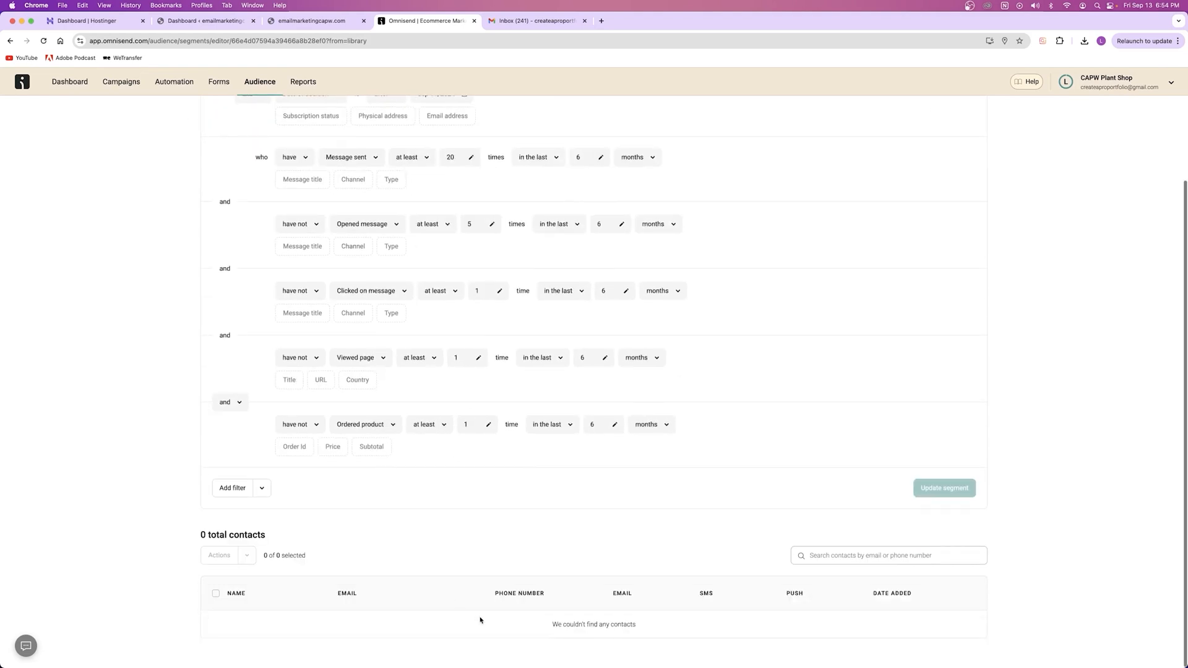
scroll(403, 526, up, 3)
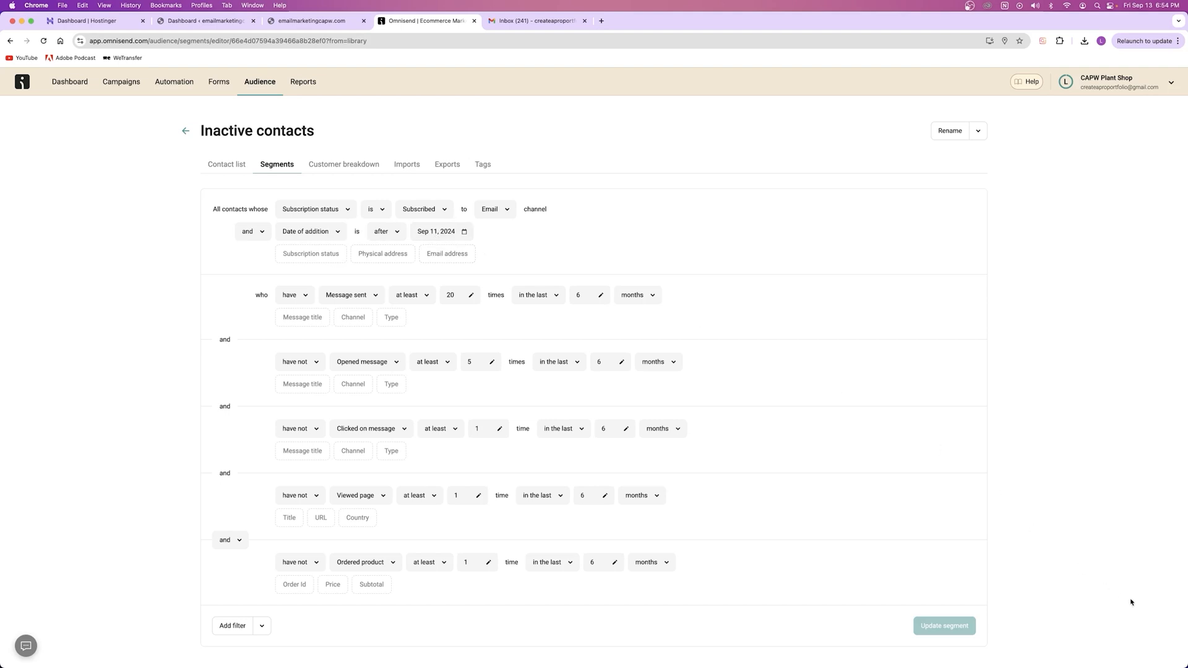
scroll(409, 494, down, 3)
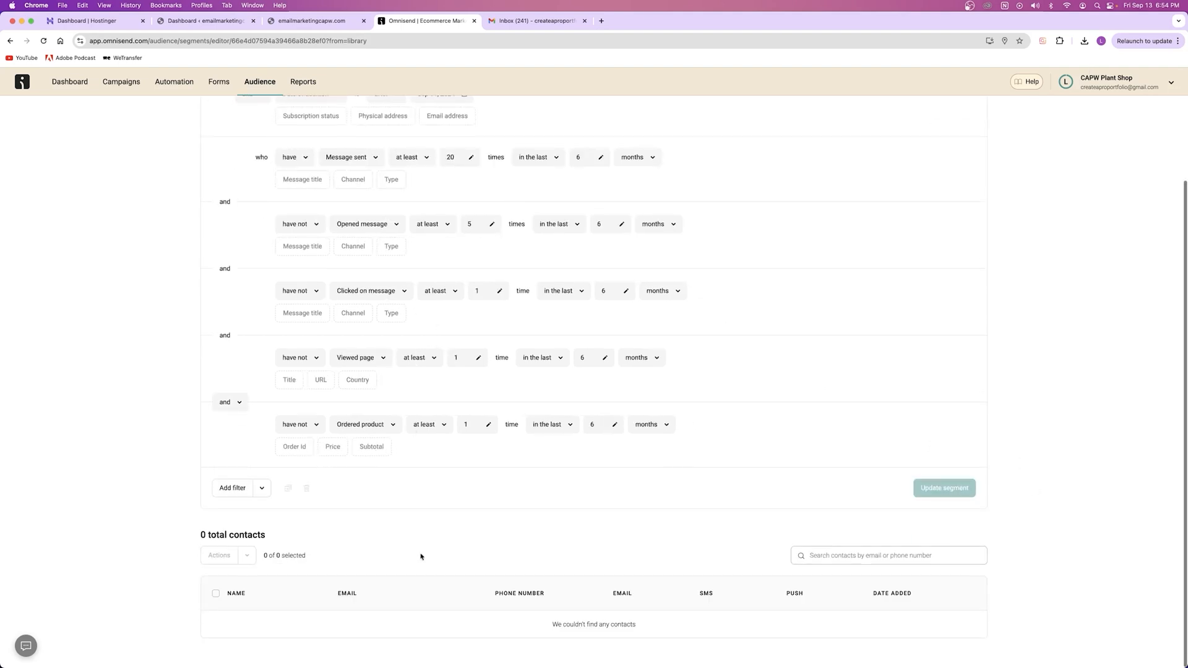
scroll(354, 320, up, 3)
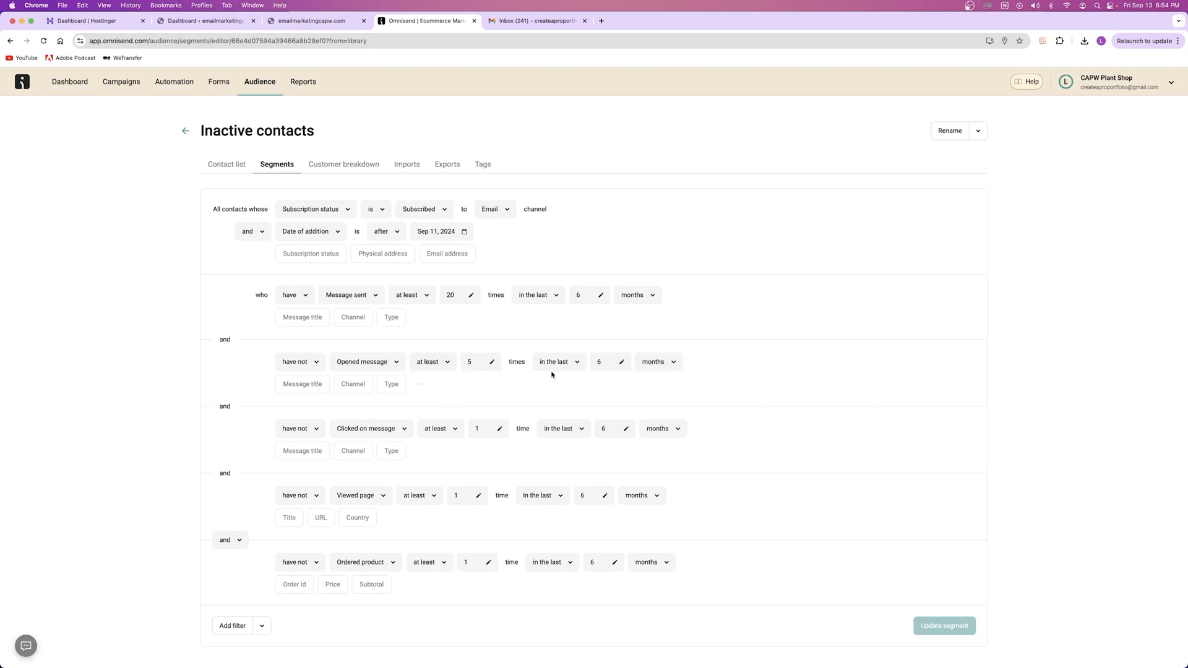
scroll(473, 380, down, 3)
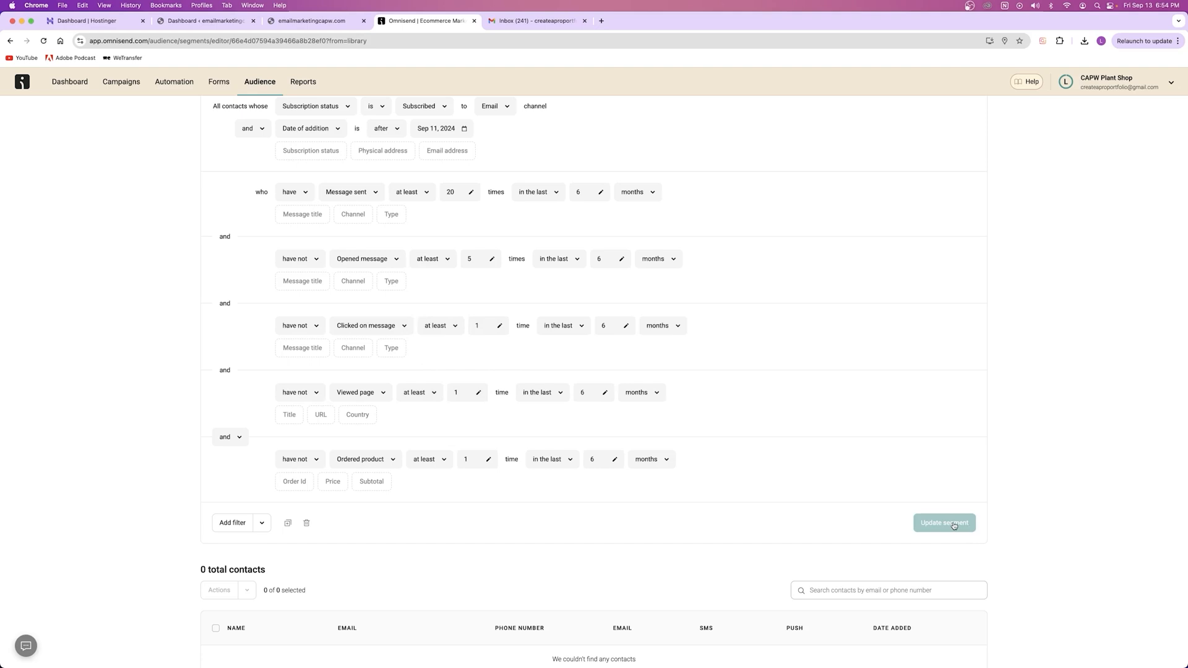
scroll(347, 531, down, 1)
scroll(347, 523, up, 5)
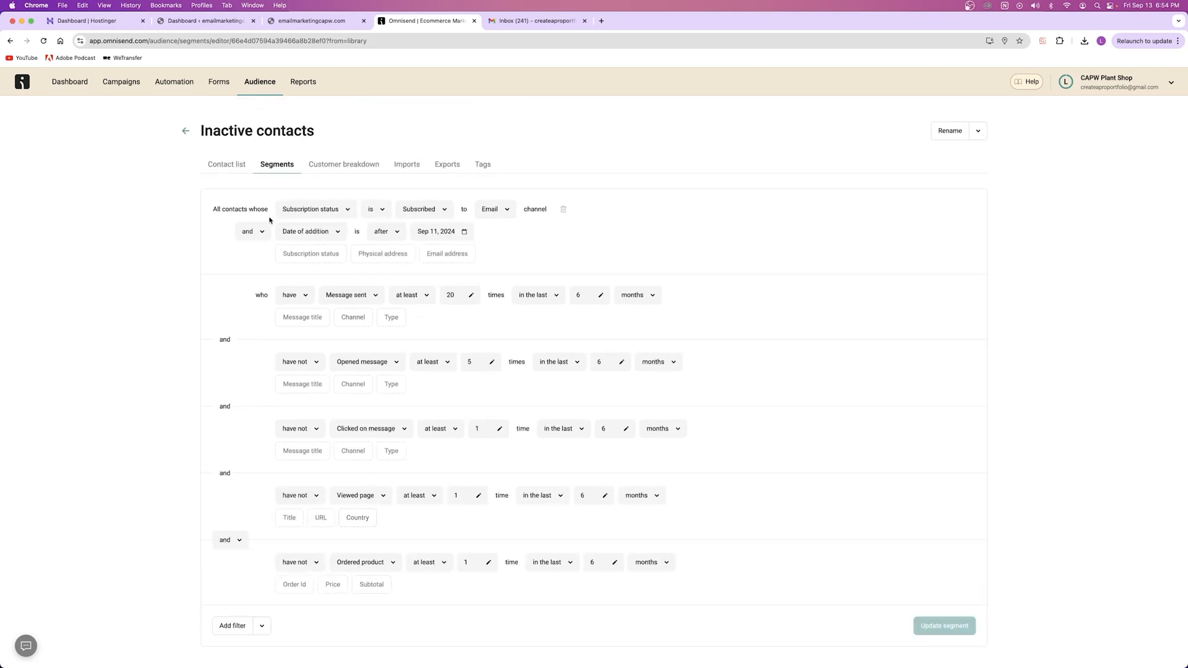
click(185, 133)
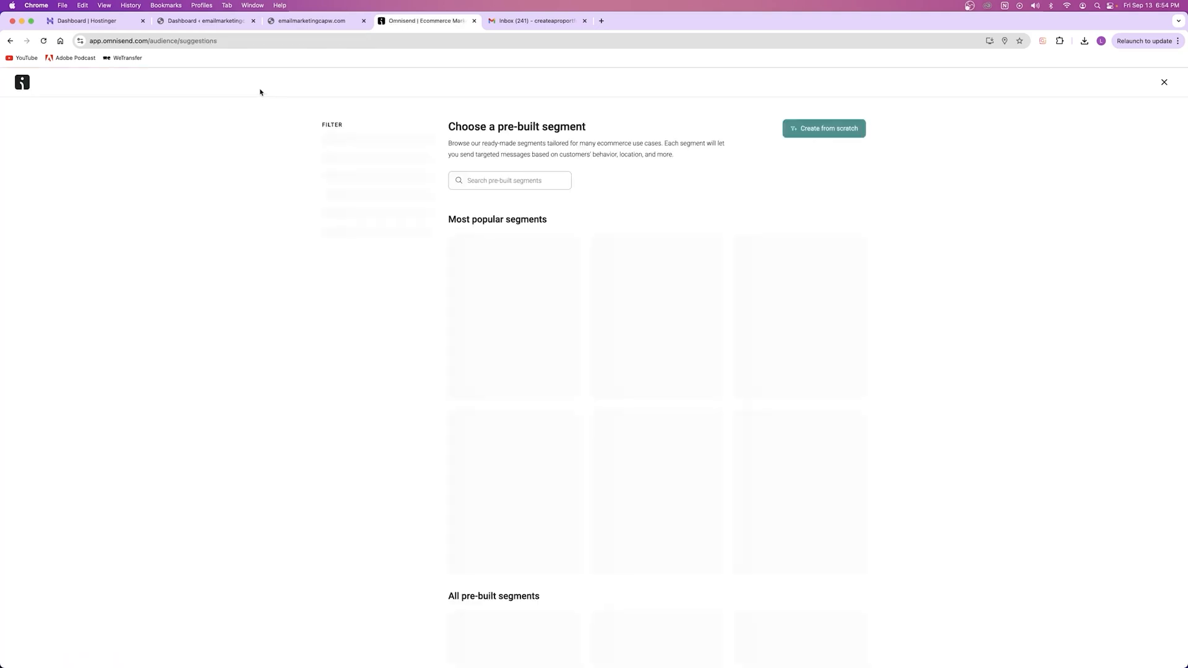
click(1162, 83)
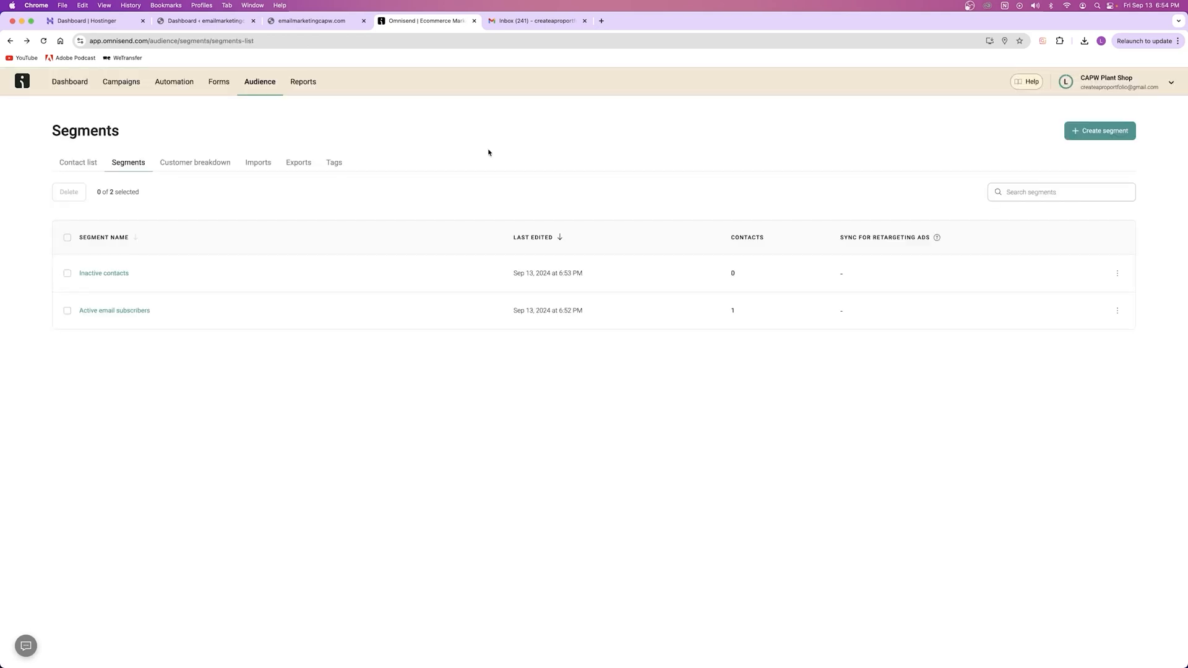
Step: Create an email campaign with the subject line "New campaign for plants" and the campaign name "New campaign for test segments"
click(117, 93)
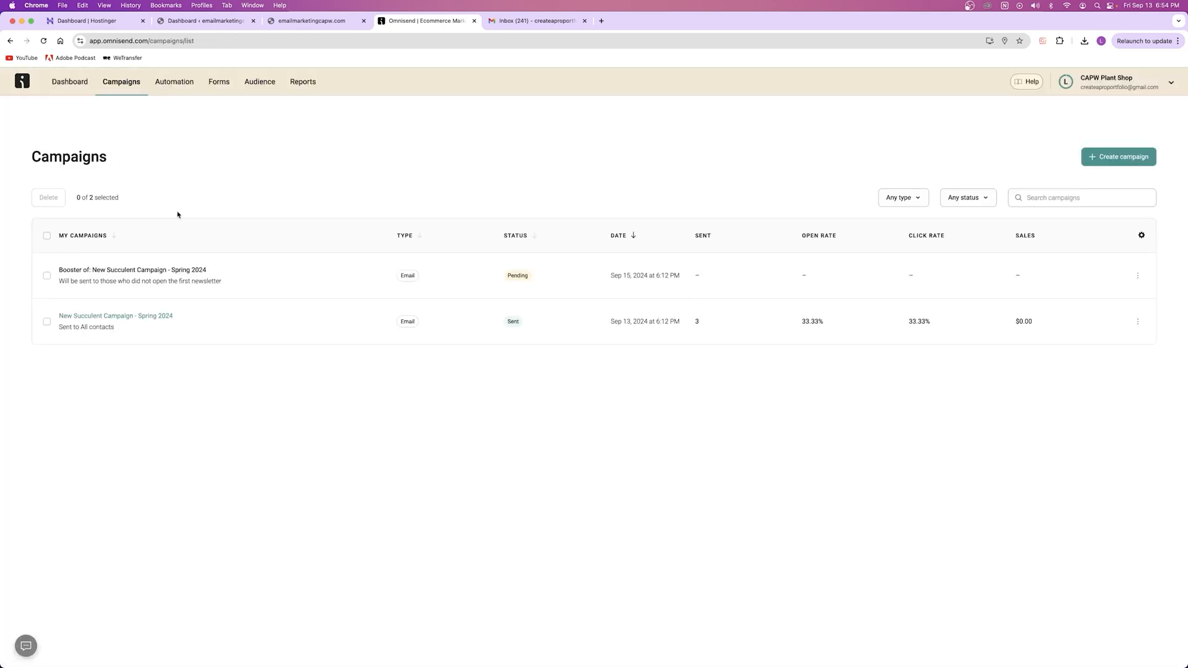
click(1132, 159)
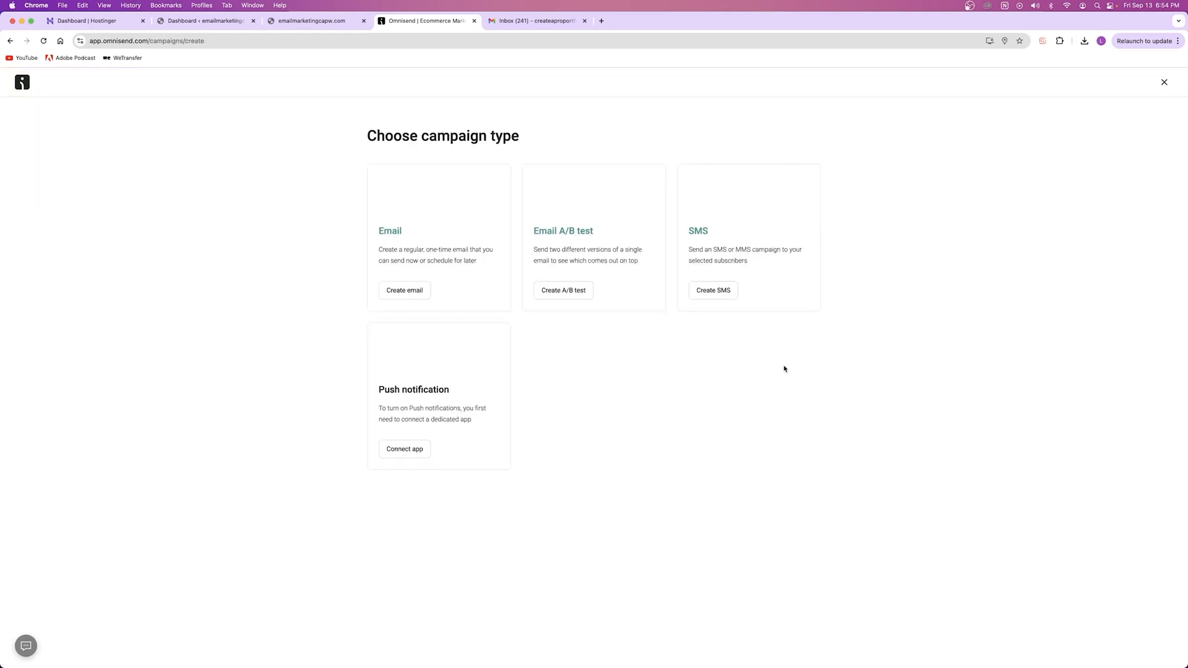
click(406, 290)
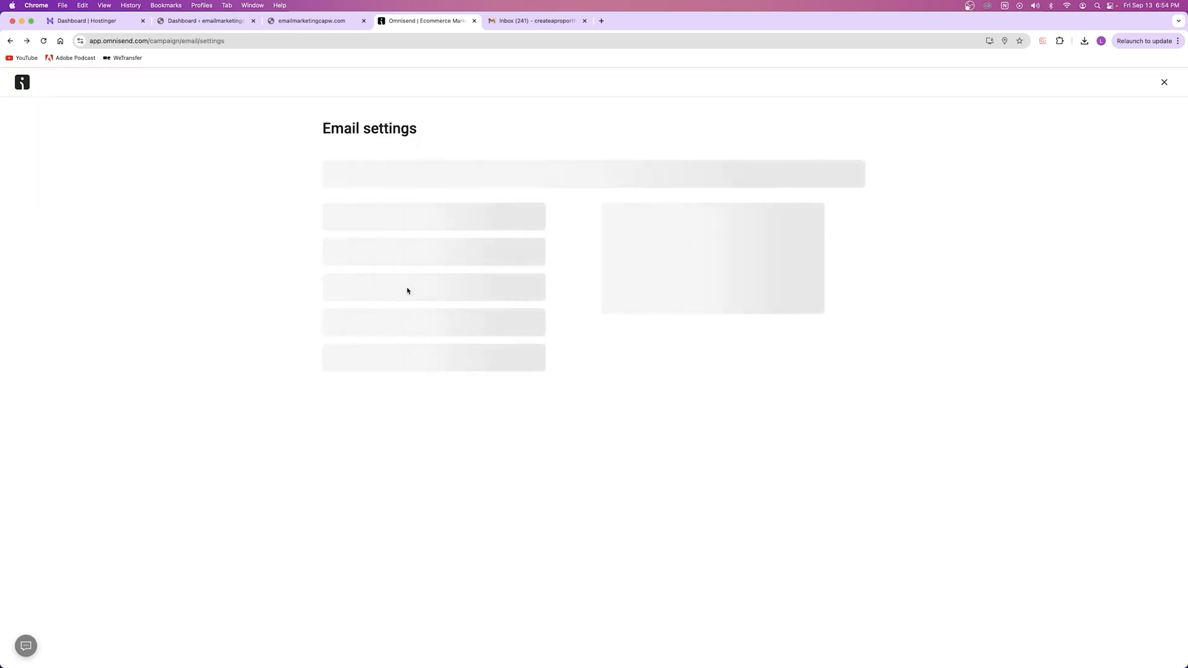
click(403, 180)
text(New campaign for plants)
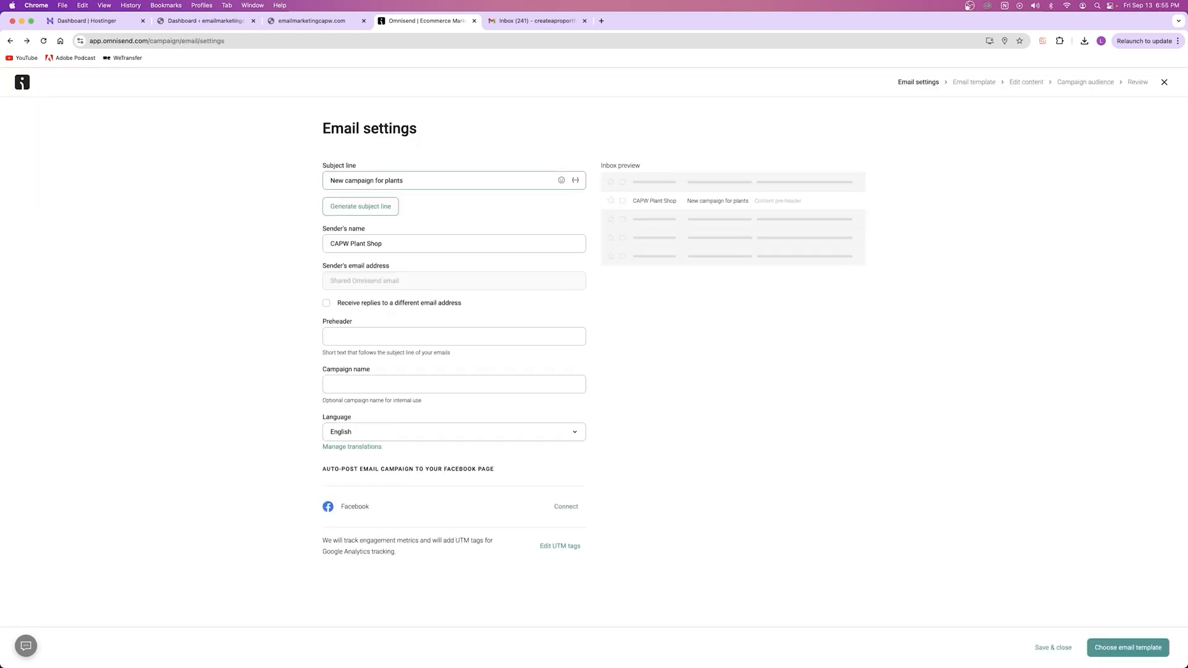
click(392, 383)
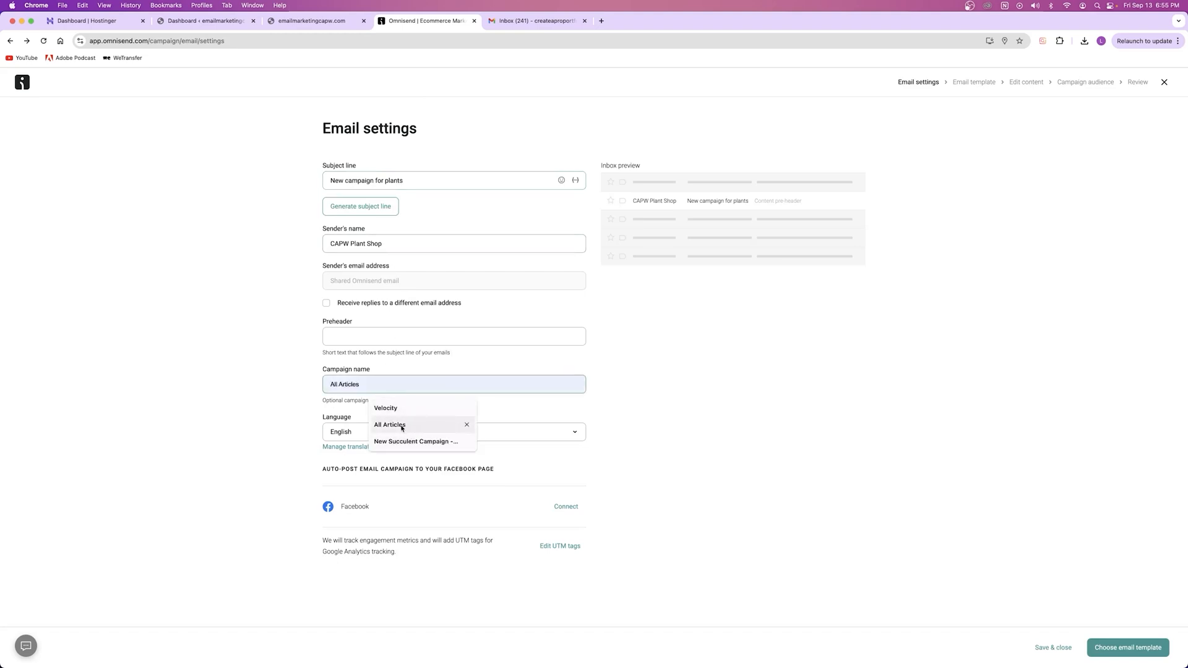
text(New campaign for test)
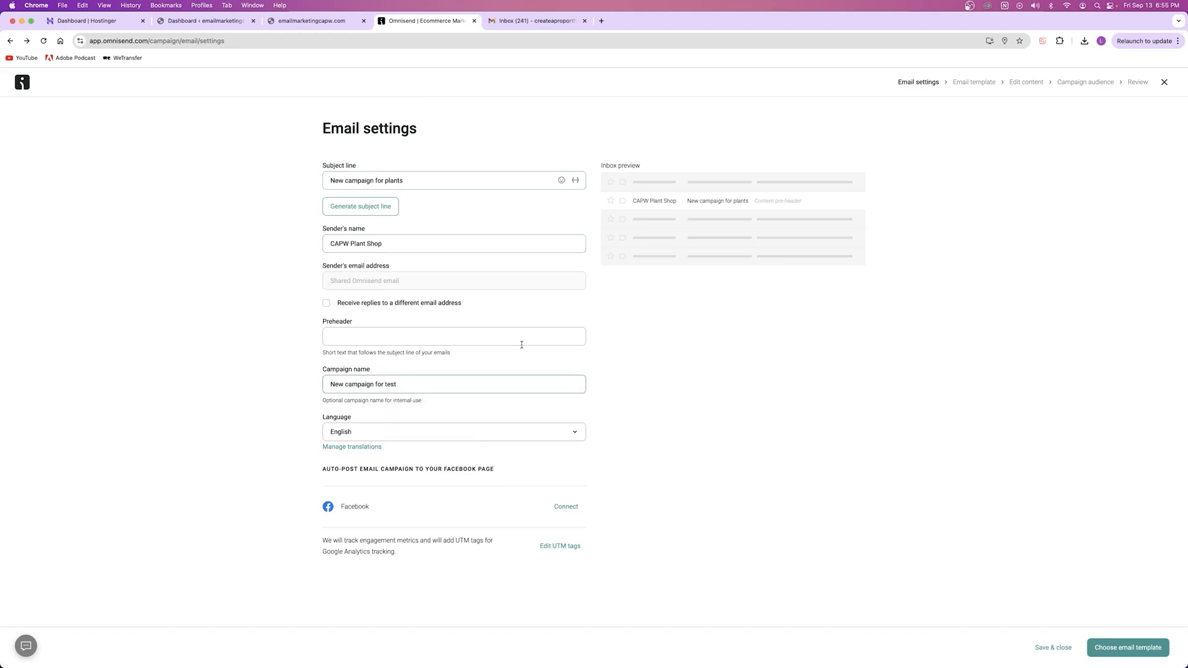
text( segments)
Step: Apply the Black Friday email template to the campaign and save its content to proceed to the recipients
click(1135, 648)
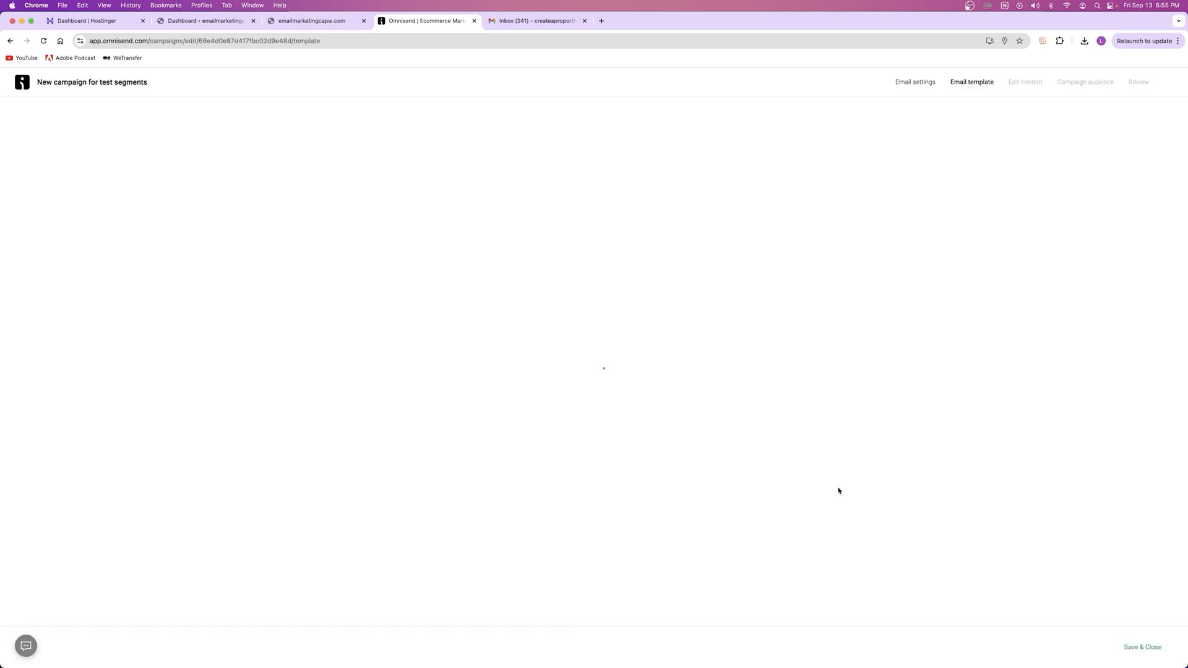
mouse_move(805, 380)
click(807, 360)
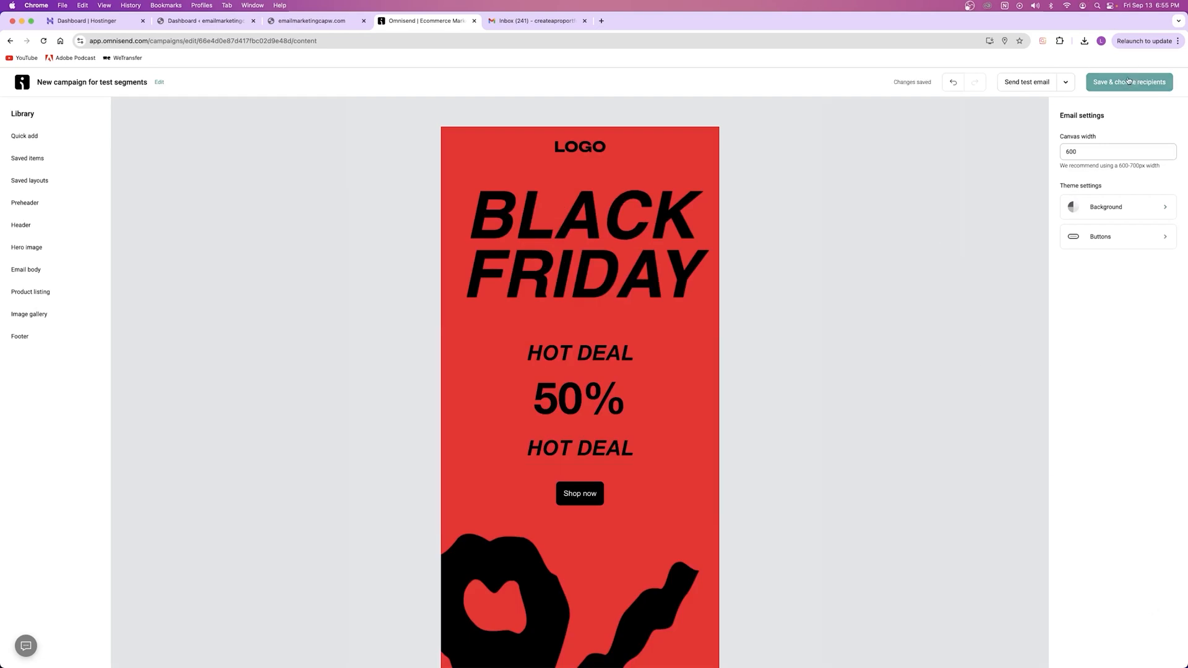
click(1114, 84)
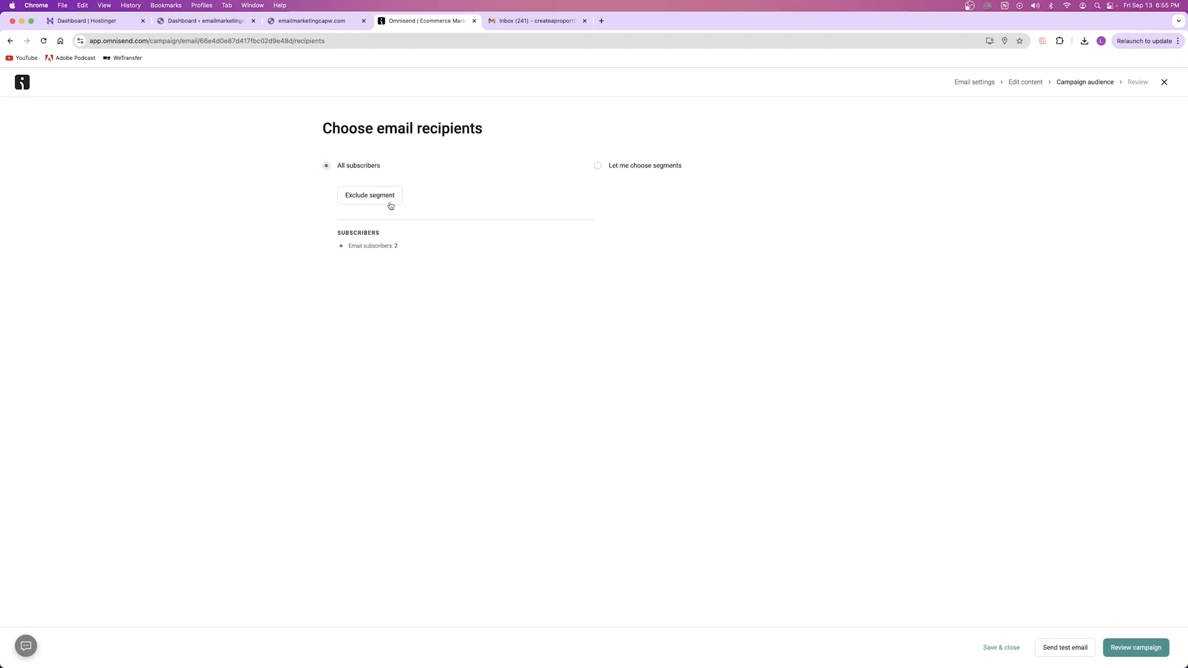
Step: Target the campaign at the Active email subscribers segment, proceed to the review, and leave the campaign as a draft
click(640, 166)
click(649, 206)
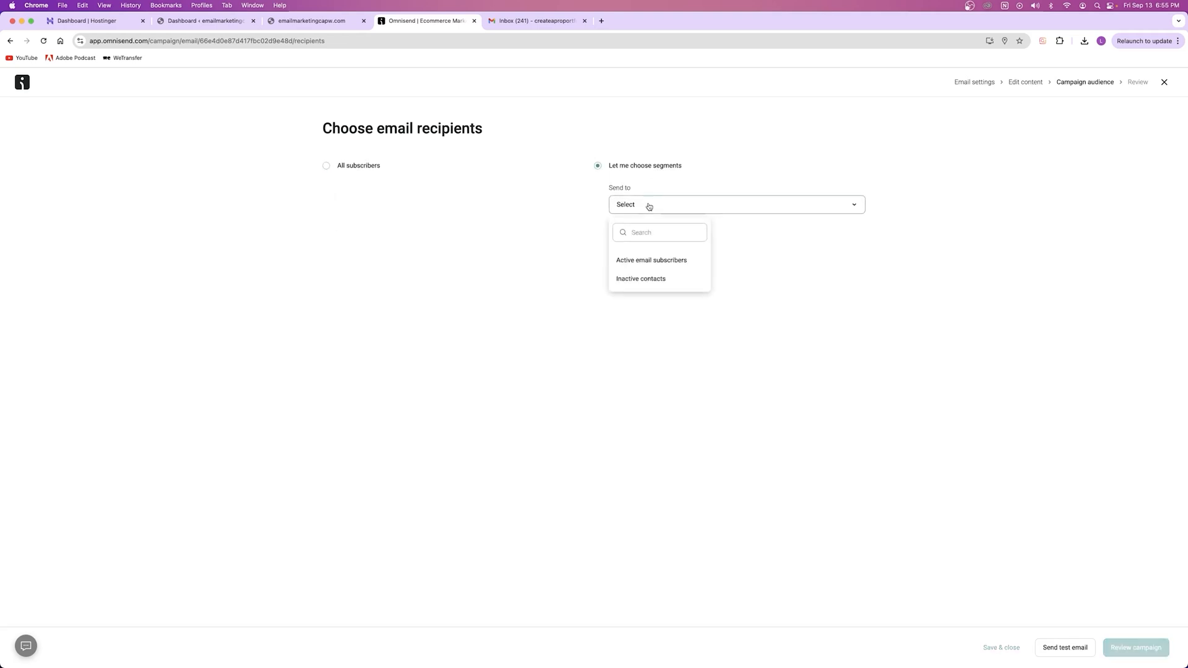
click(676, 263)
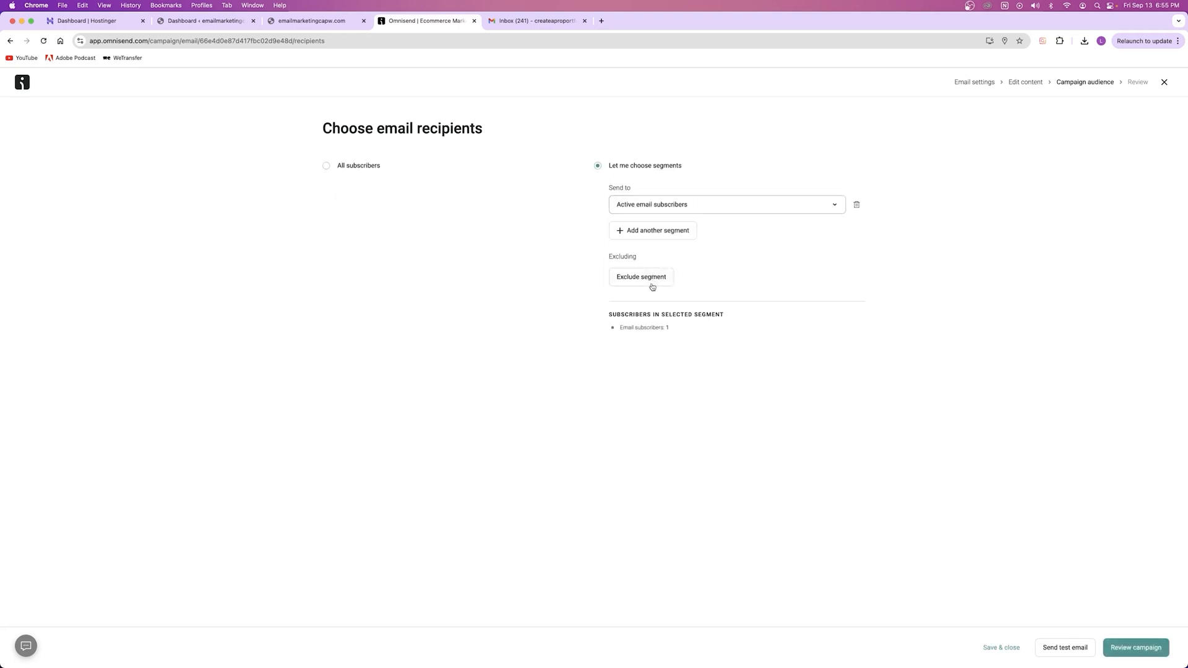
click(1119, 648)
click(1147, 648)
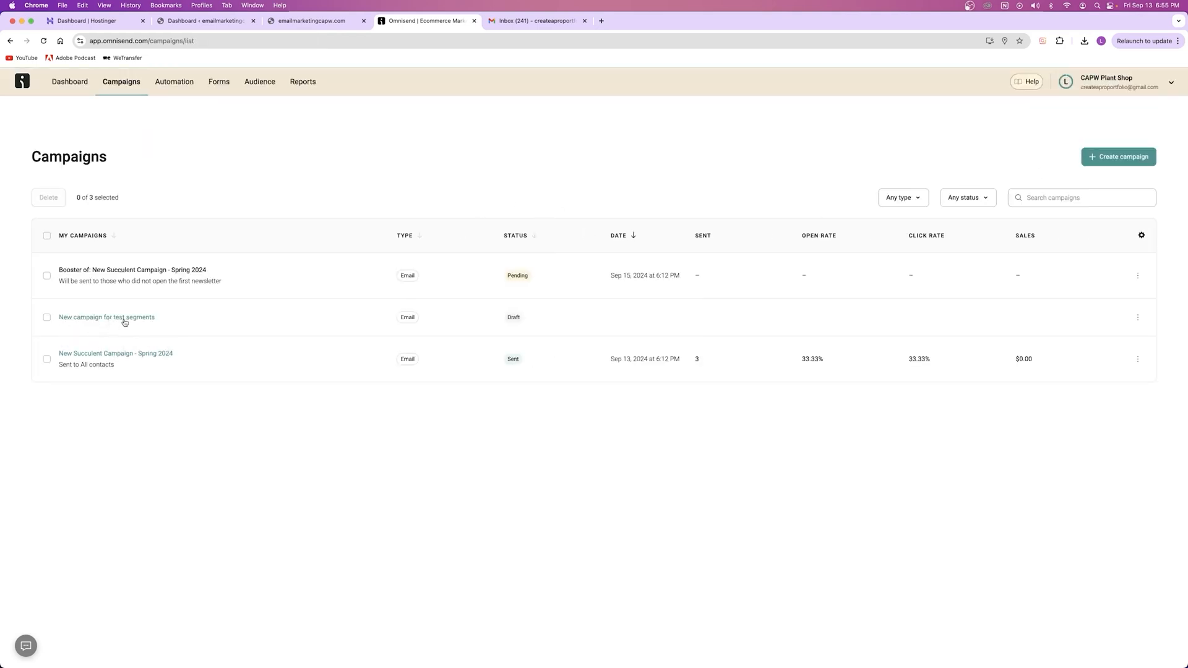
Step: Open the list of audience segments
click(256, 83)
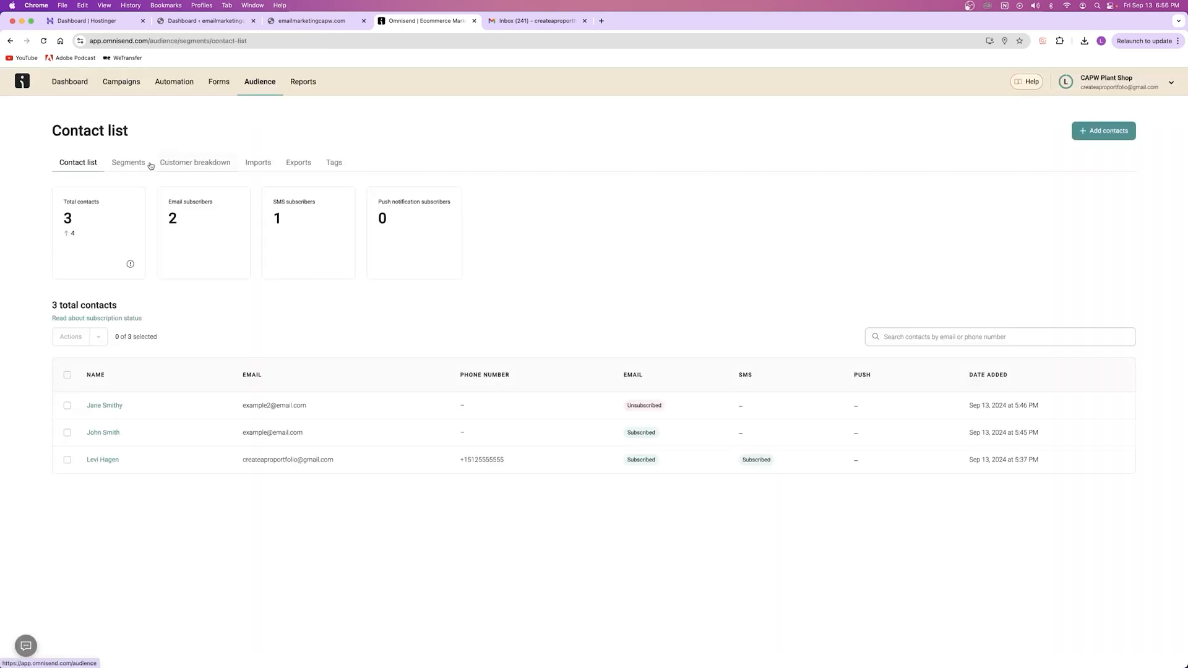
click(131, 163)
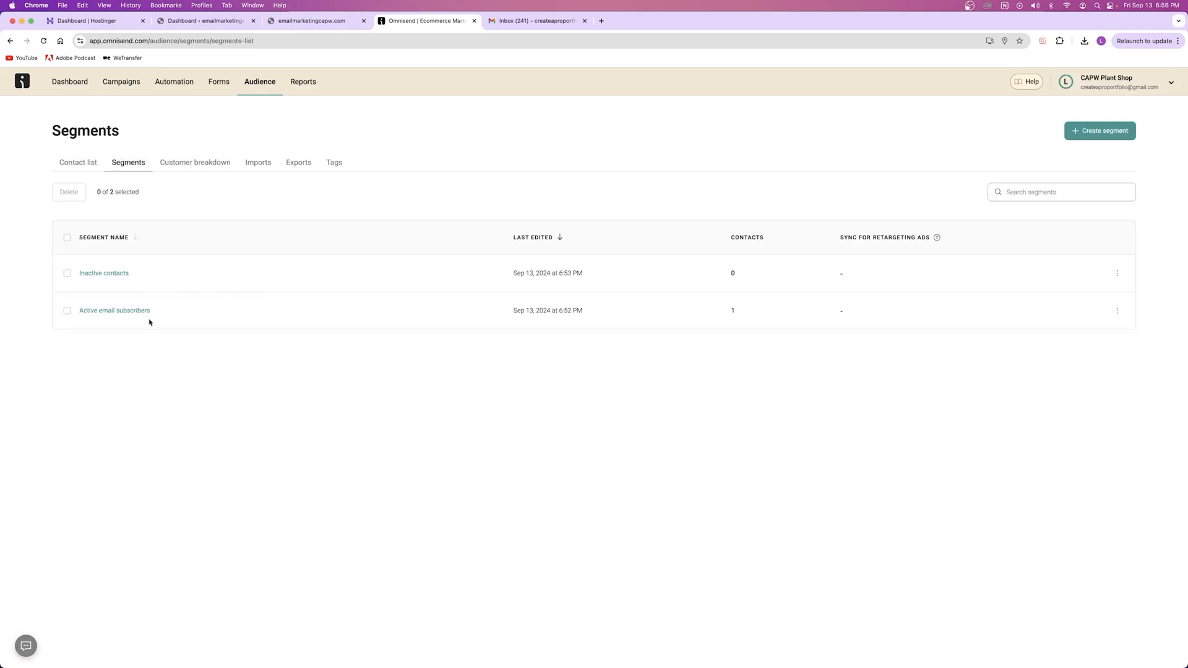
Step: Review the contact list and compare the campaigns list with the standard campaign reports
click(73, 165)
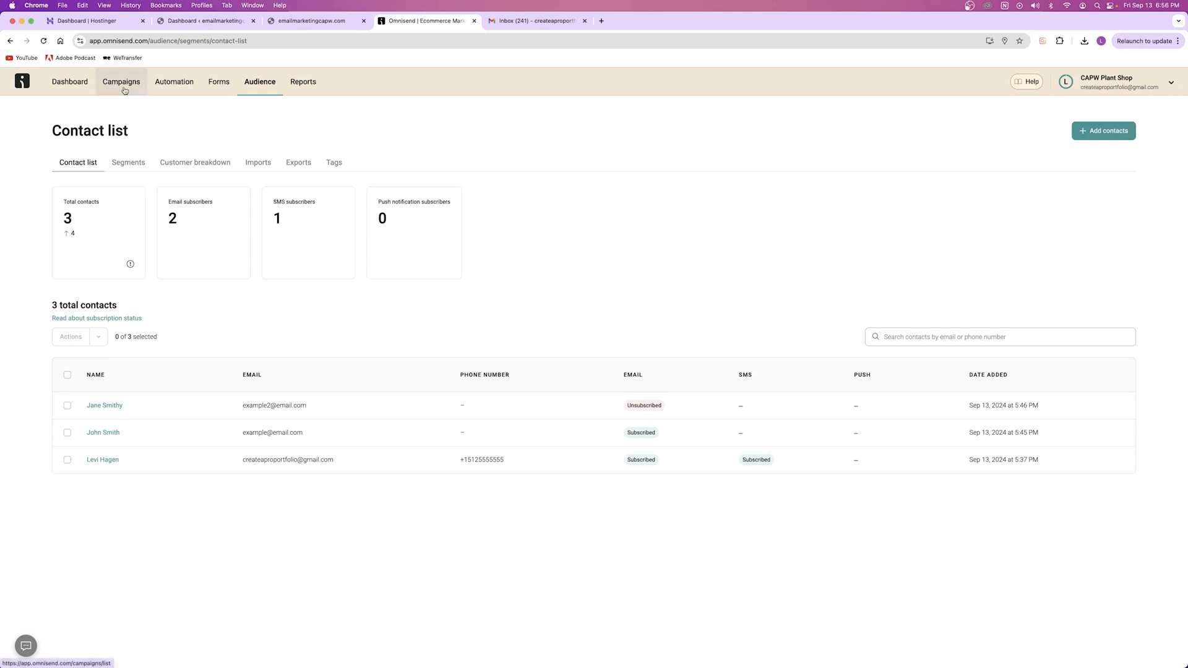
click(258, 89)
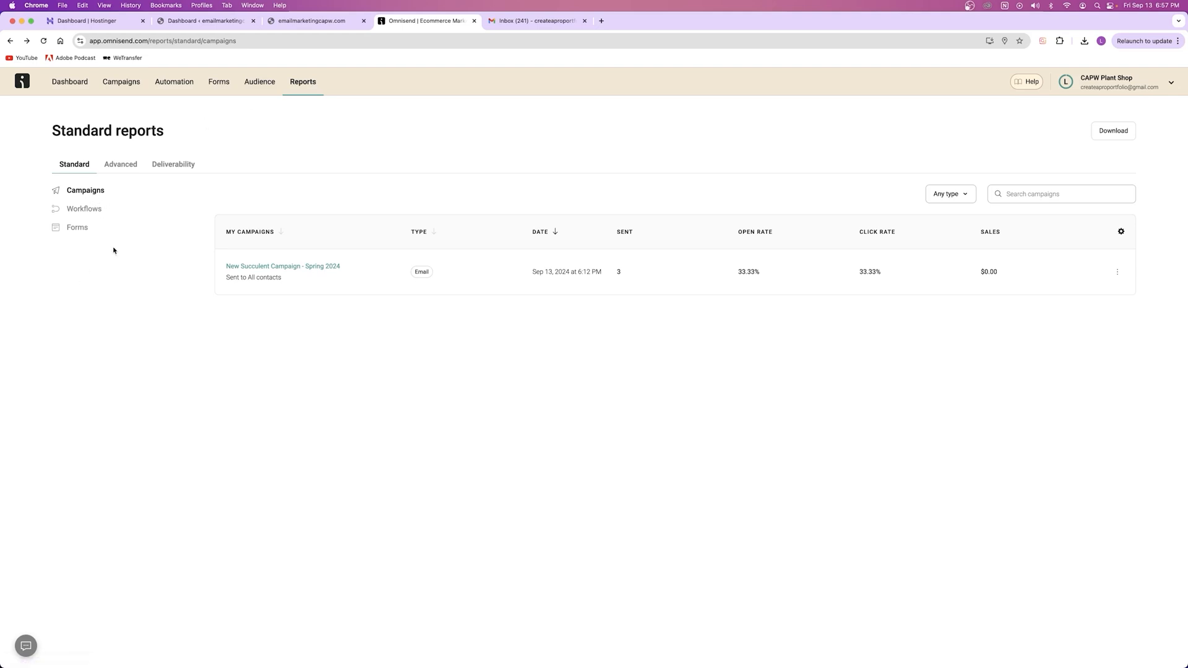
click(124, 83)
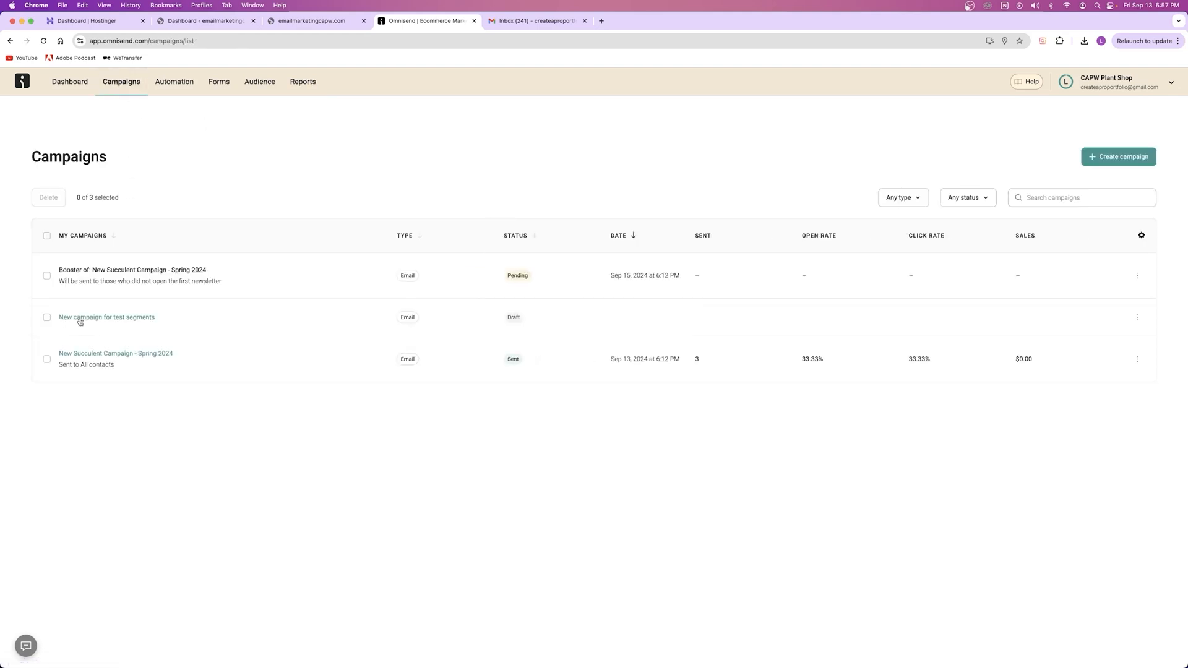
click(303, 82)
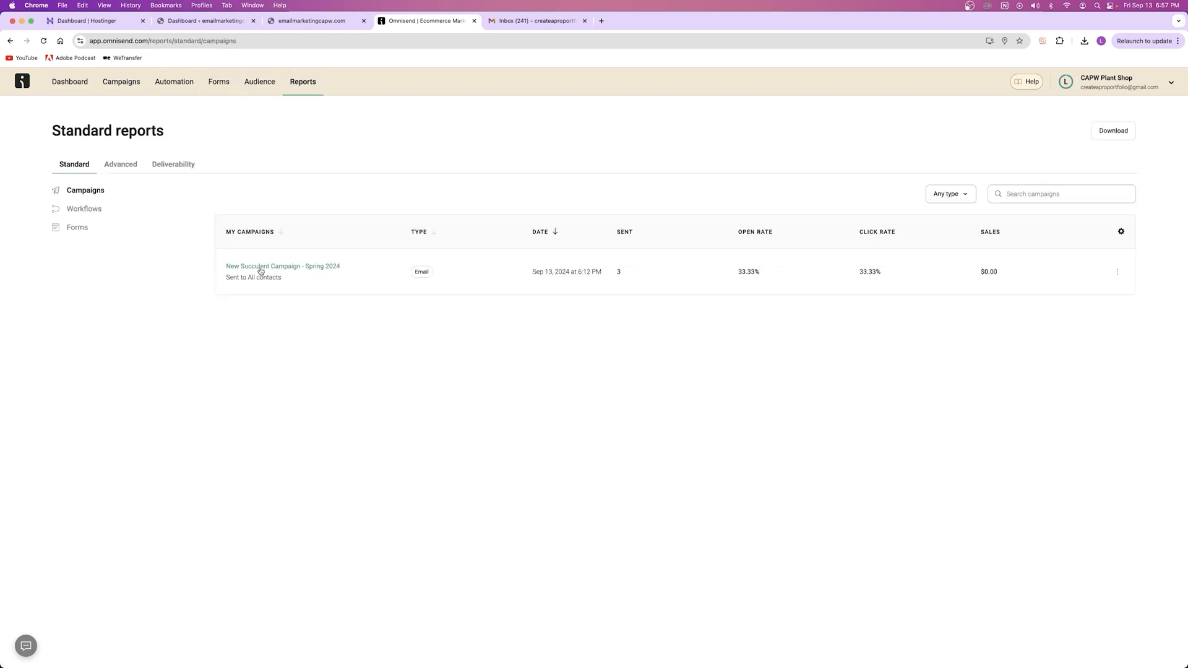
click(121, 82)
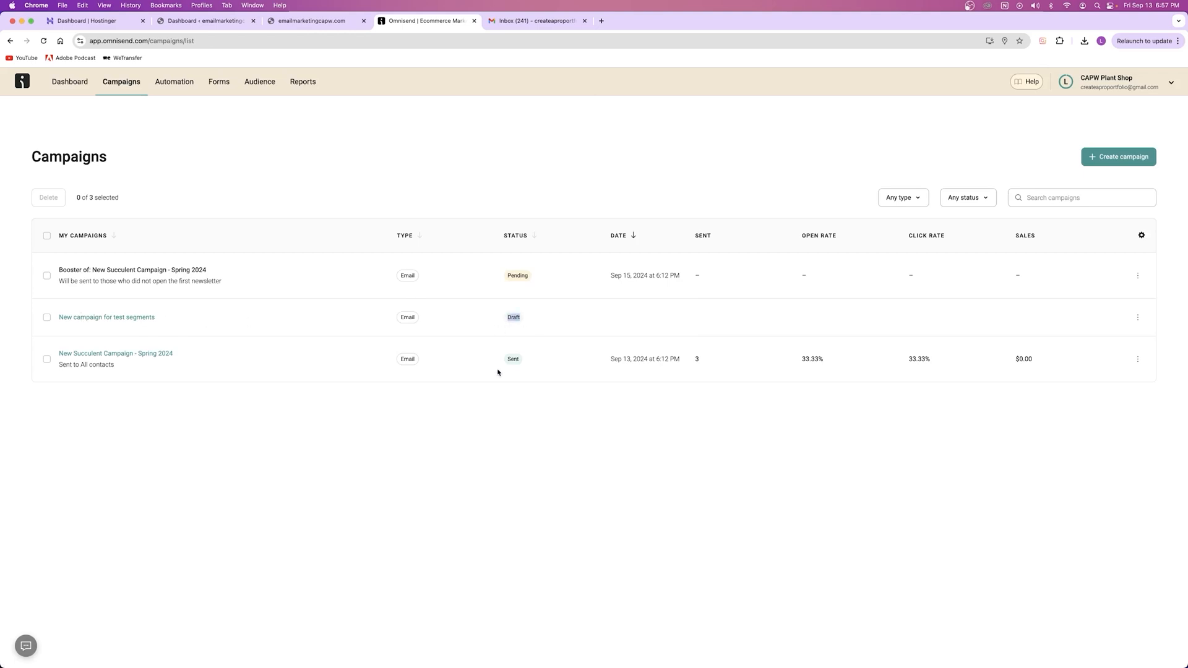
click(303, 82)
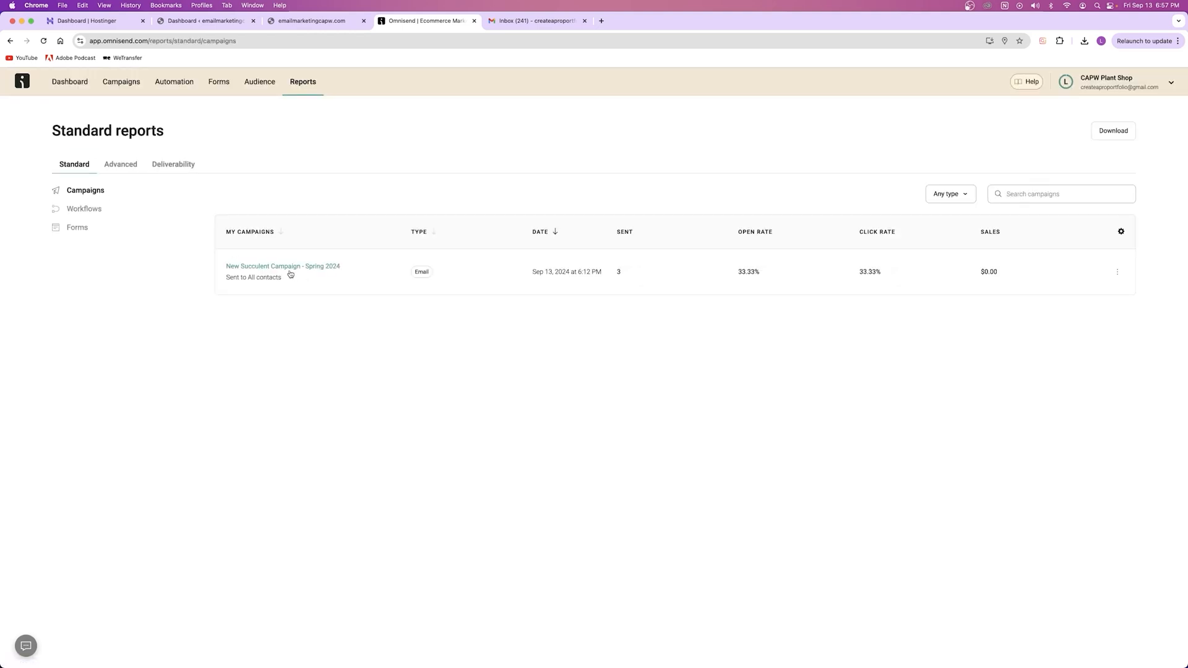
Step: Compare the standard workflow reports with the list of automation workflows, and return to the standard reports
click(82, 210)
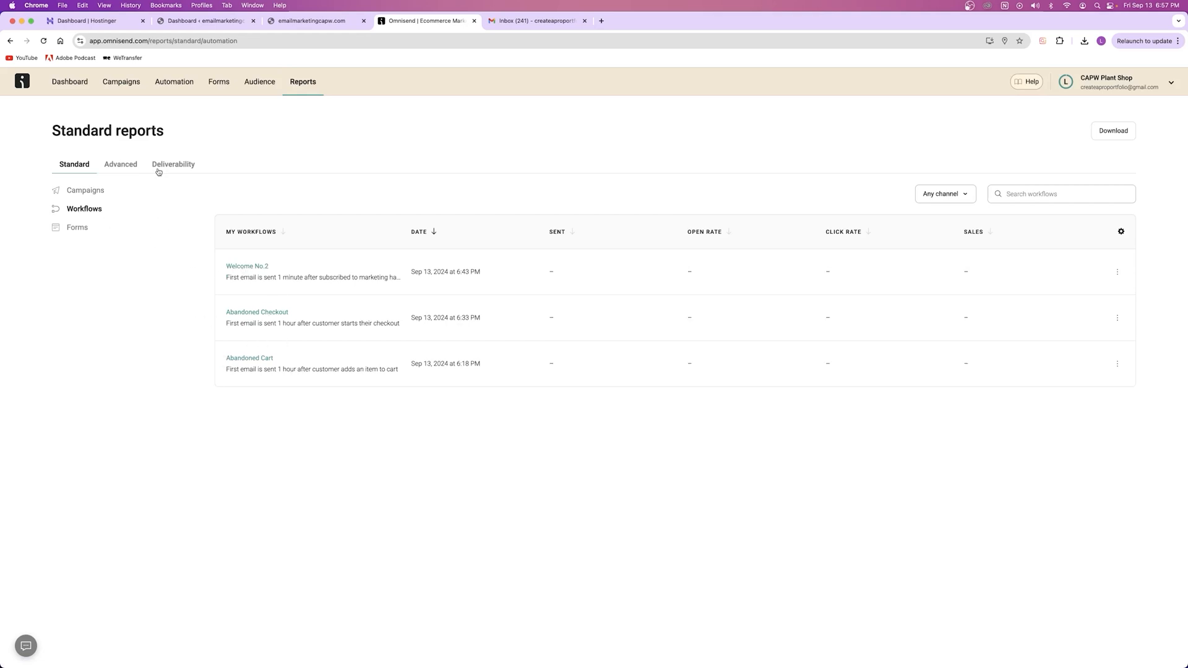
click(173, 82)
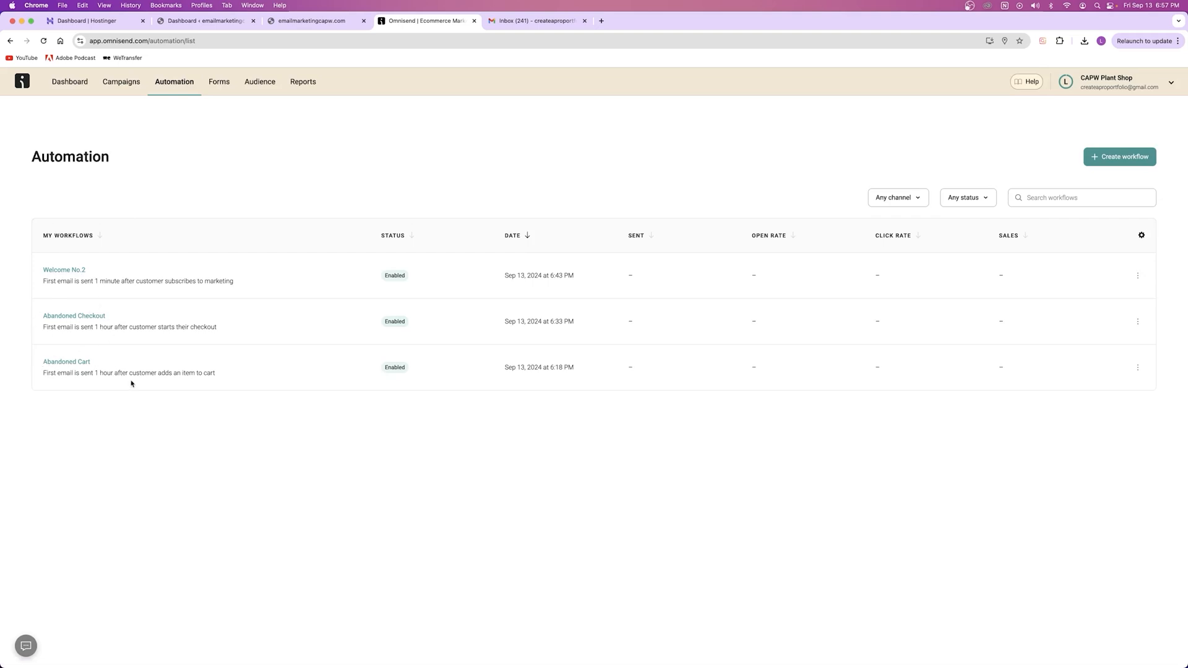
click(303, 82)
drag(207, 124, 55, 131)
click(303, 125)
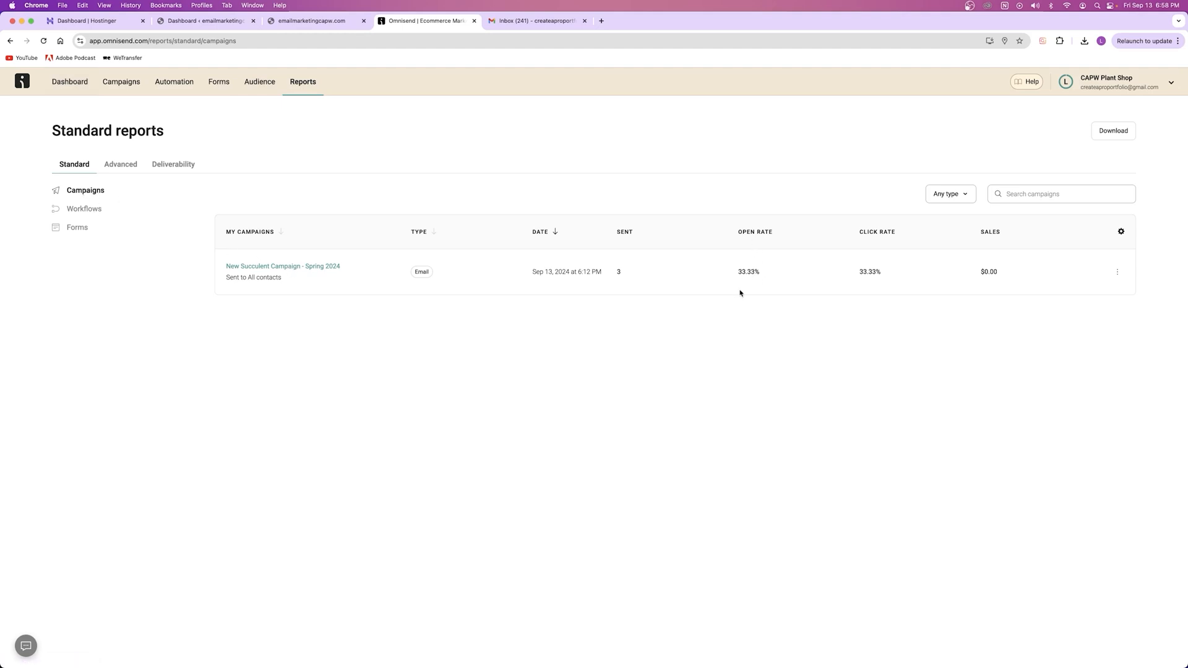
Step: Examine the delivery, first 24-hour performance and device figures in the report for New Succulent Campaign - Spring 2024
click(242, 273)
scroll(404, 342, down, 4)
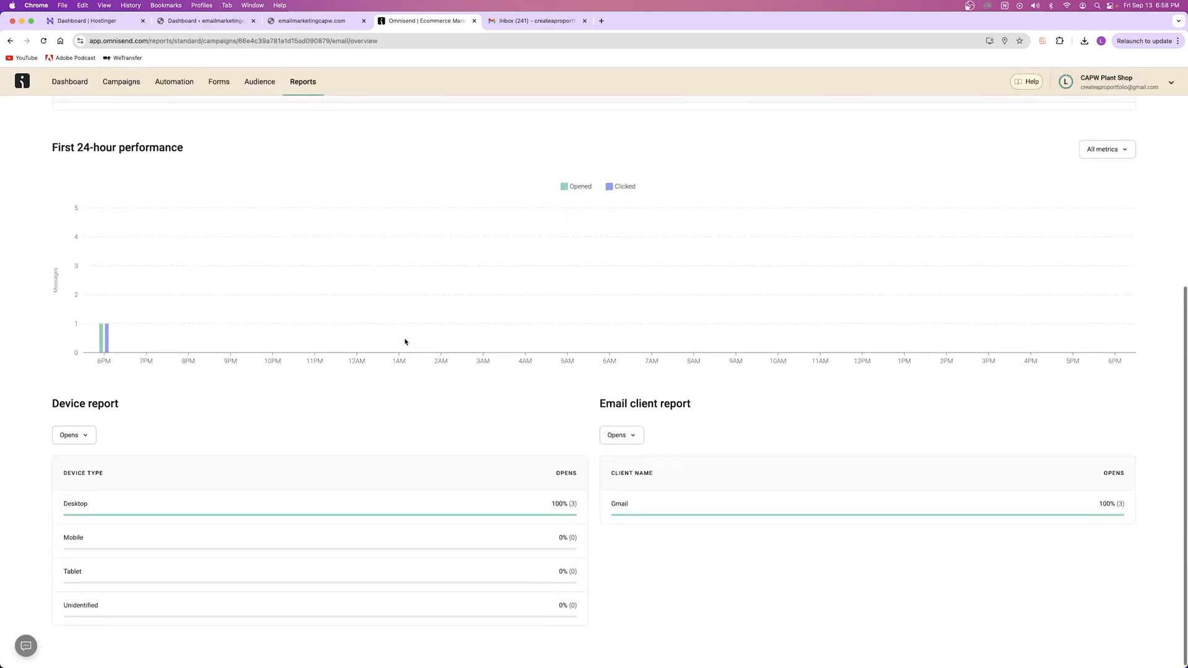
scroll(417, 337, up, 5)
scroll(417, 337, down, 2)
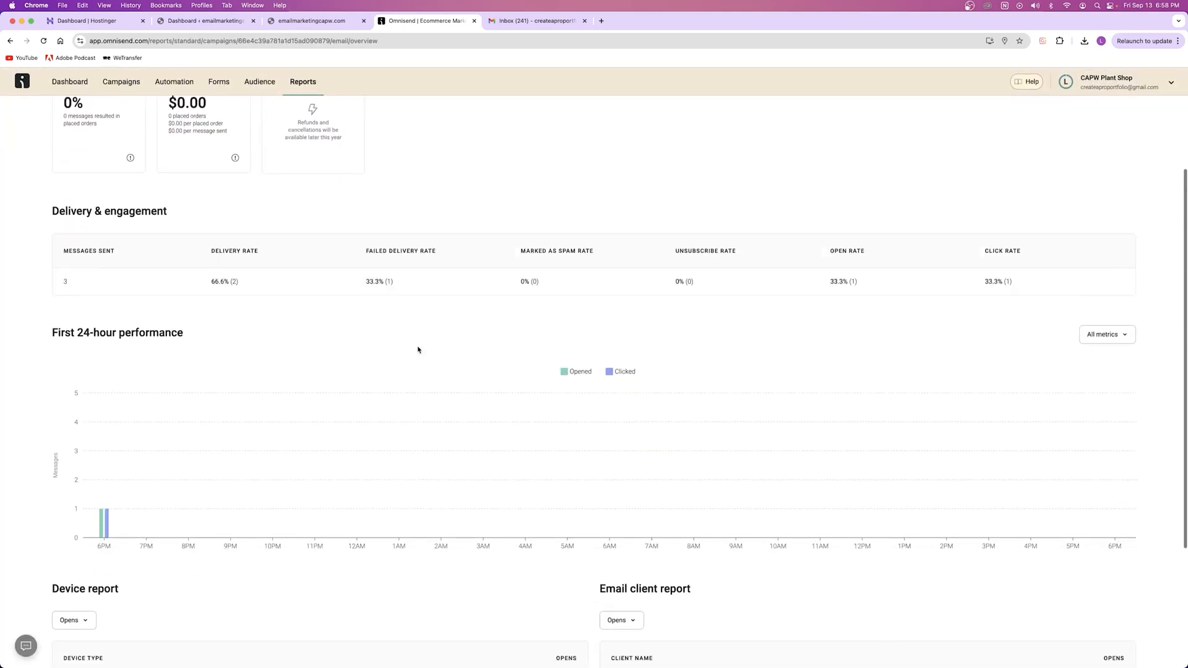
scroll(417, 350, down, 1)
scroll(320, 509, down, 4)
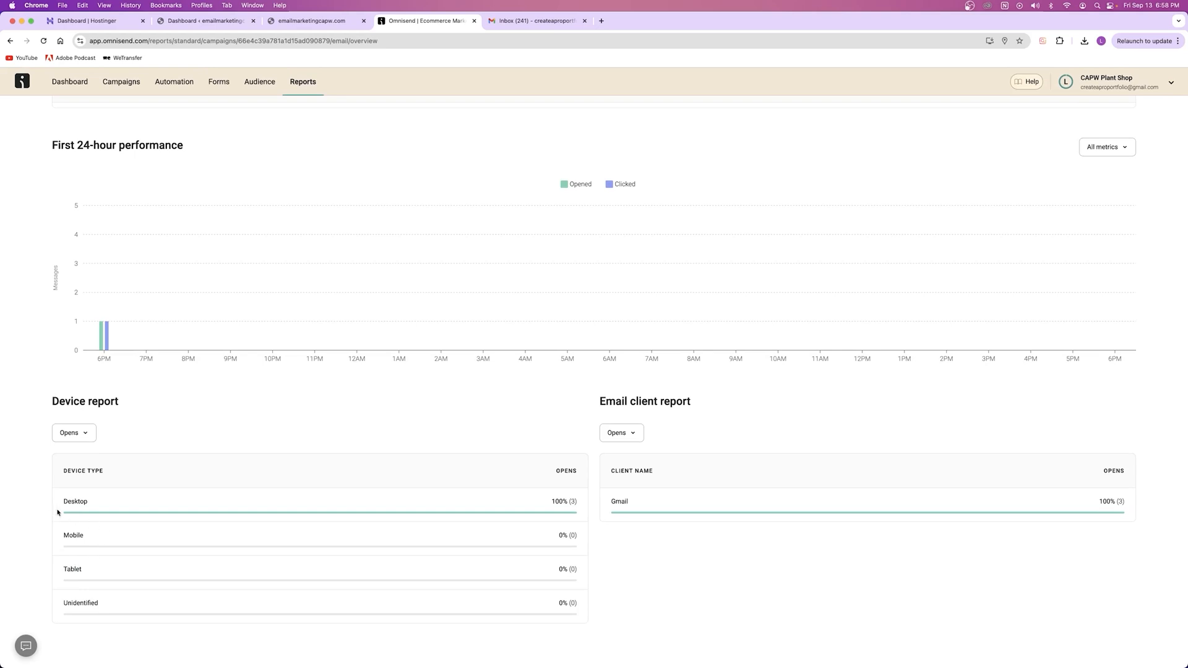
drag(95, 501, 53, 503)
click(162, 507)
Step: Examine the placed order rate and revenue in the campaign report's overview
scroll(217, 265, up, 6)
scroll(184, 426, down, 6)
scroll(825, 443, up, 10)
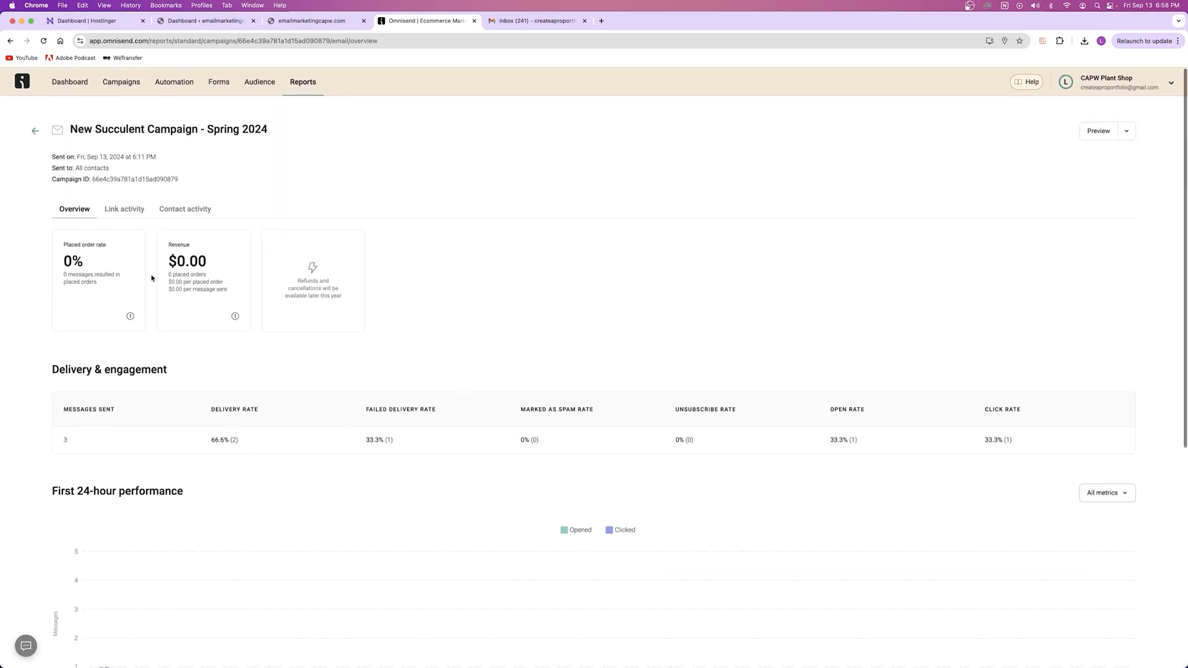
drag(211, 260, 63, 261)
click(91, 265)
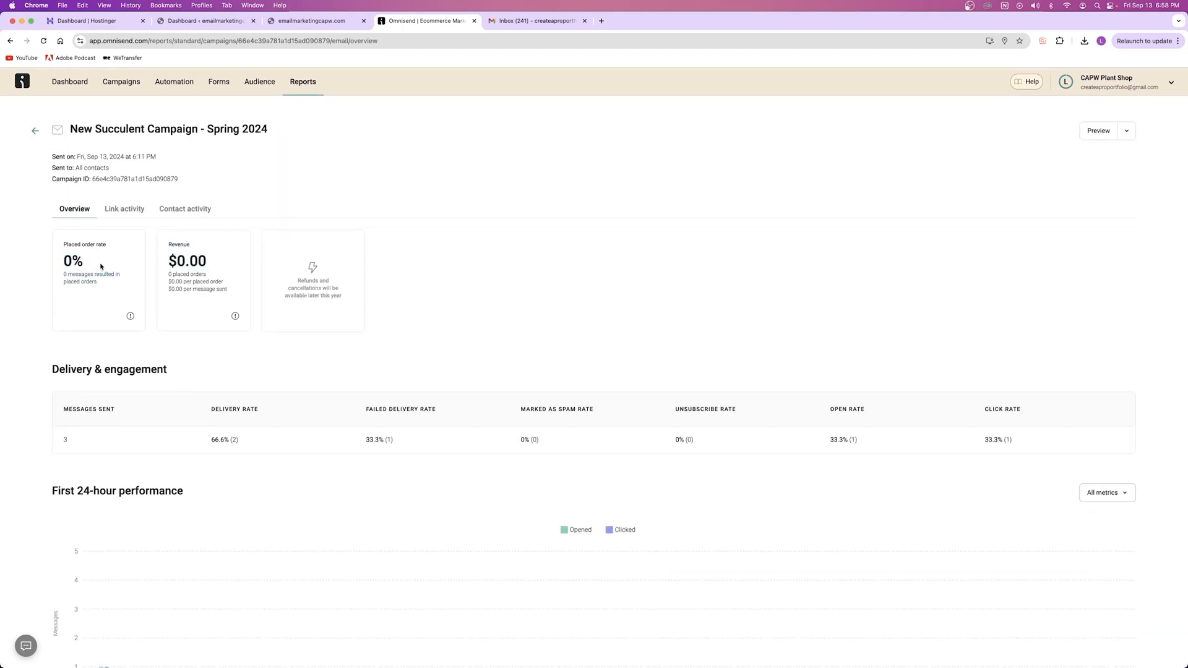
drag(63, 268, 98, 266)
Step: Open the Abandoned Checkout workflow report and examine its order rate, revenue, SMS cost and channel performance
click(35, 131)
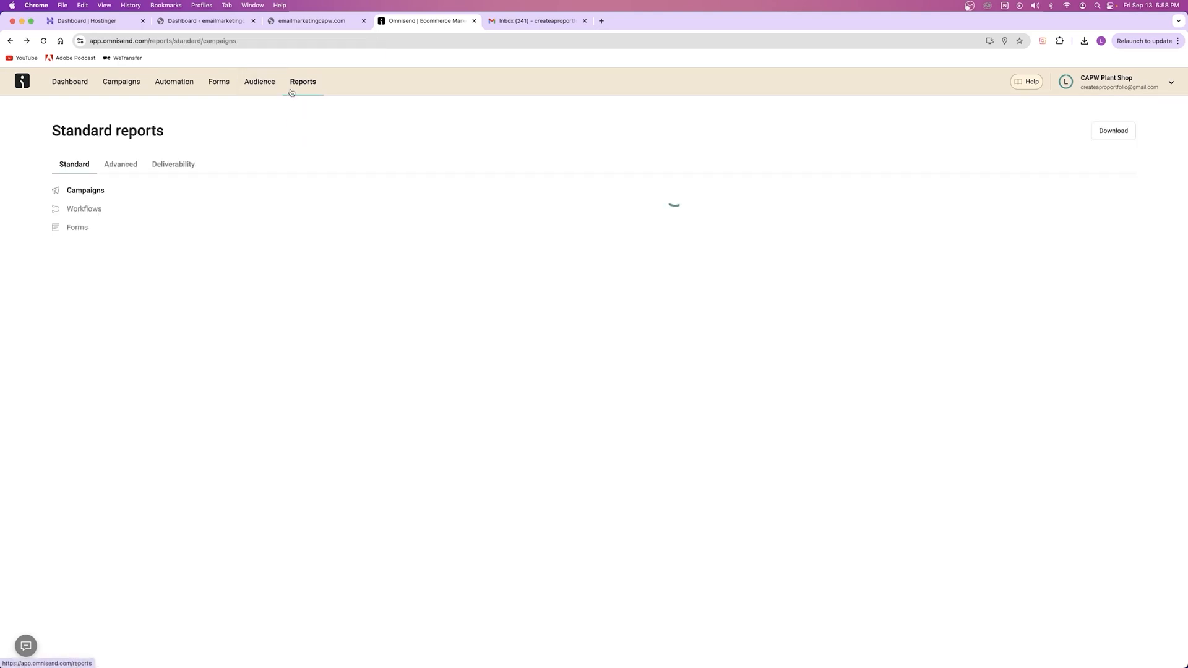
click(91, 210)
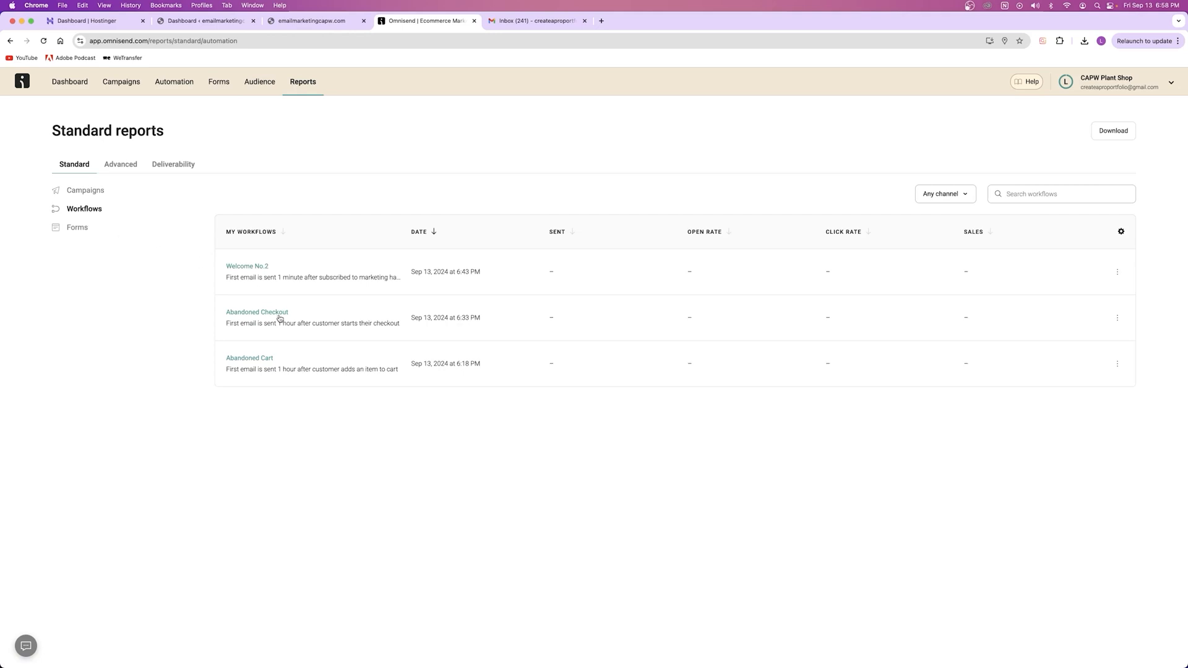
click(263, 314)
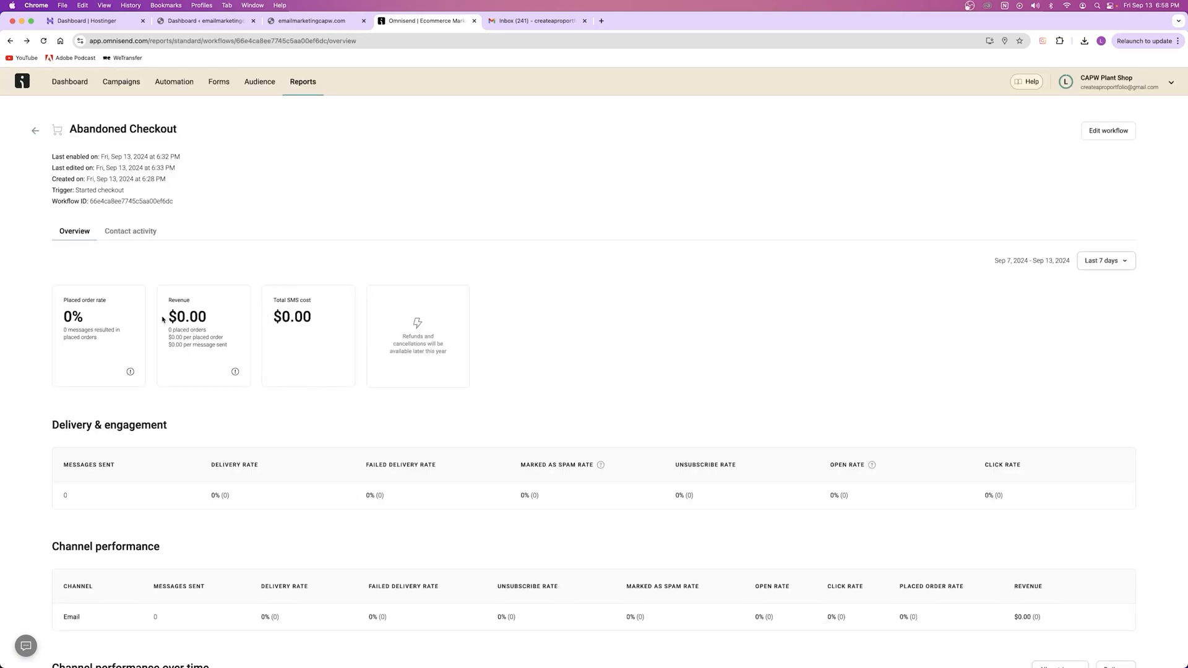
drag(162, 320, 317, 375)
double_click(292, 317)
drag(66, 317, 169, 372)
click(199, 340)
scroll(223, 353, down, 10)
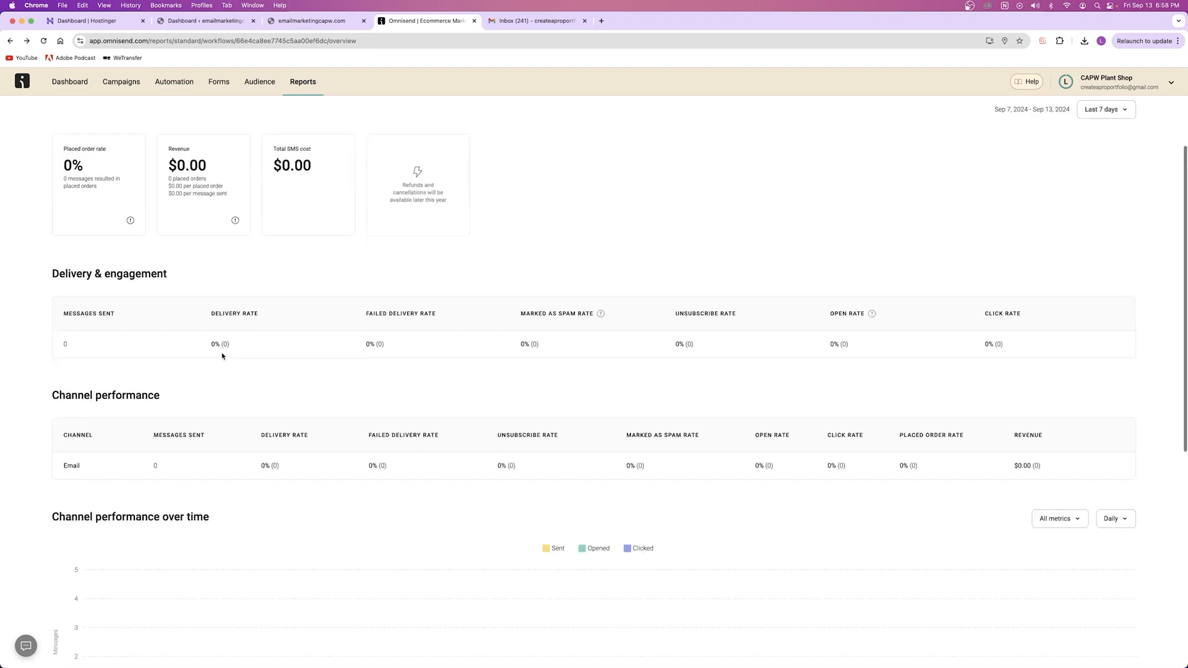
scroll(365, 402, up, 10)
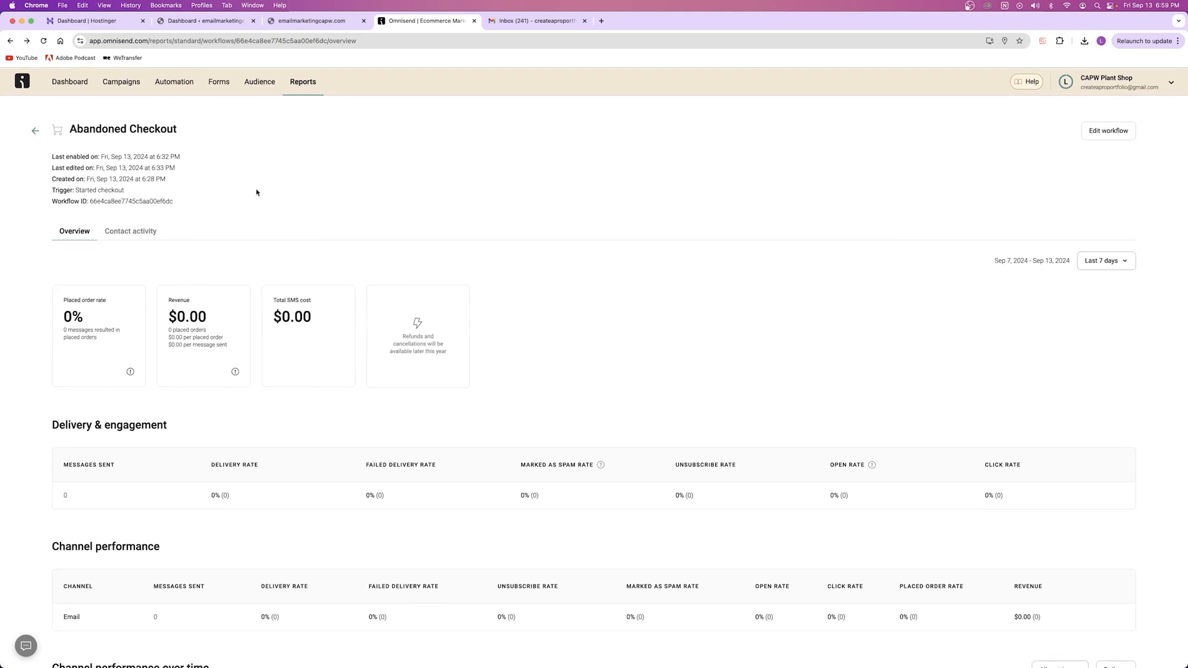
Step: Check the form reports for views and submits, glance at the store's home page, and return to the campaign reports
click(301, 82)
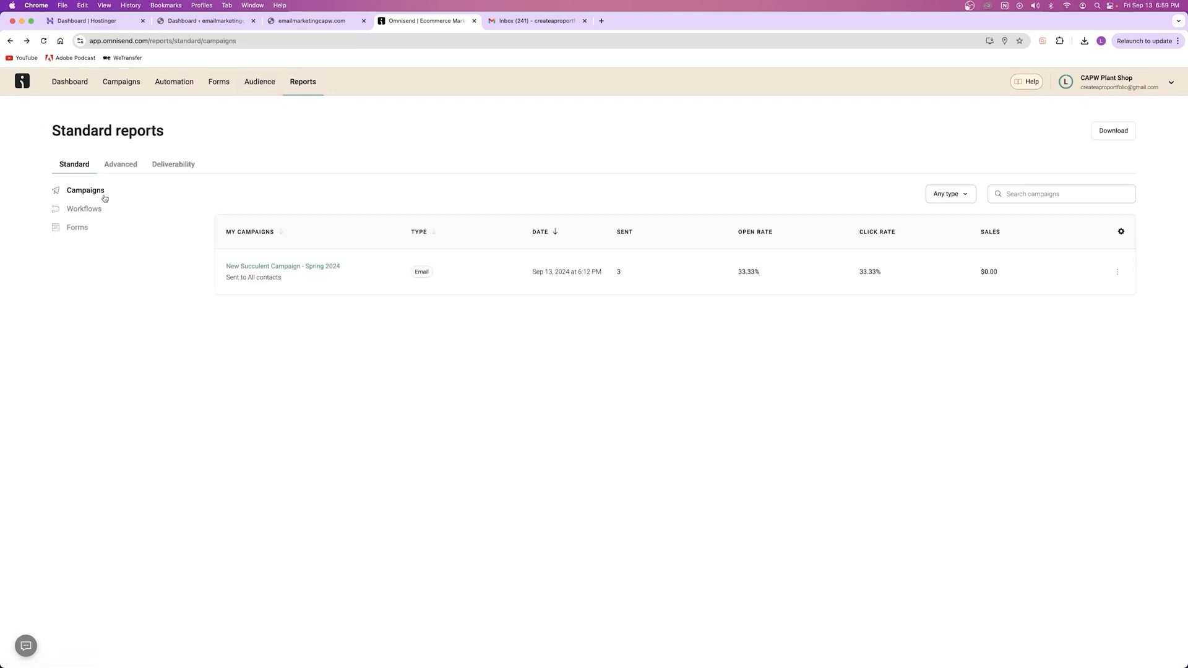
click(78, 227)
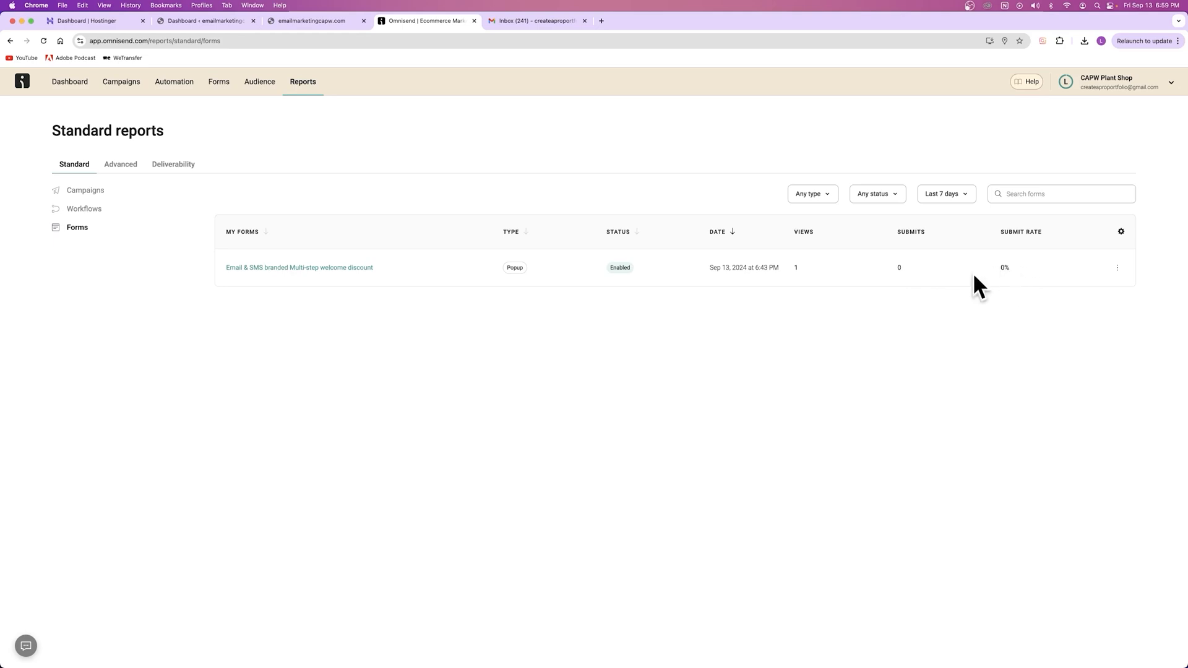
click(312, 20)
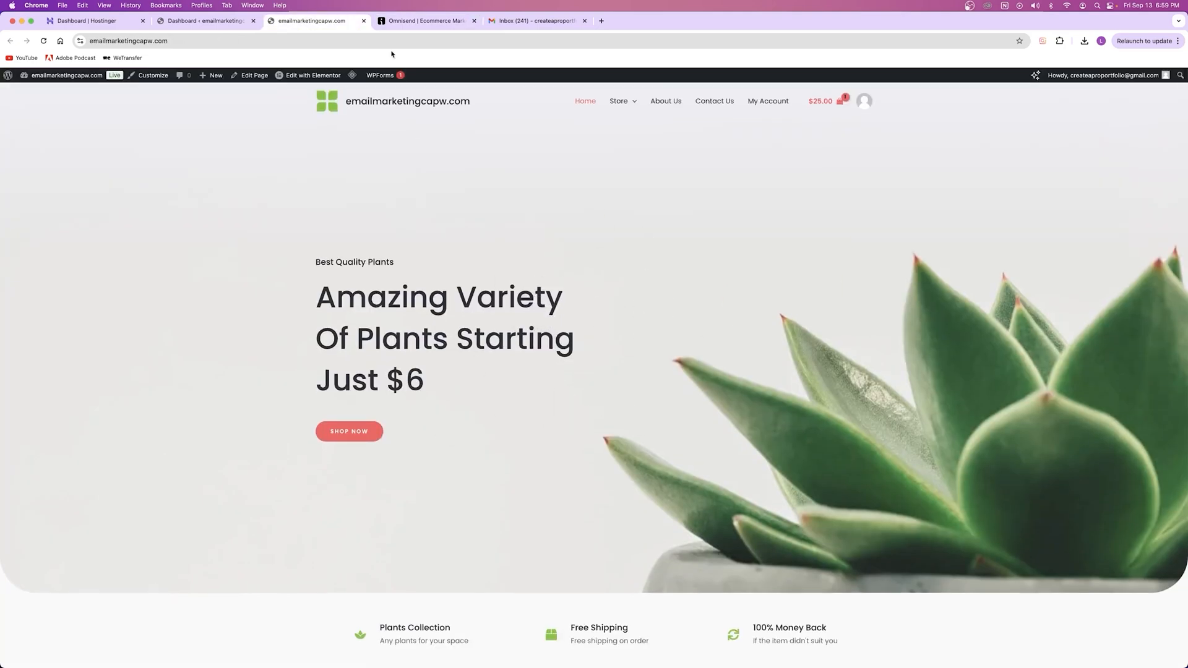
click(458, 21)
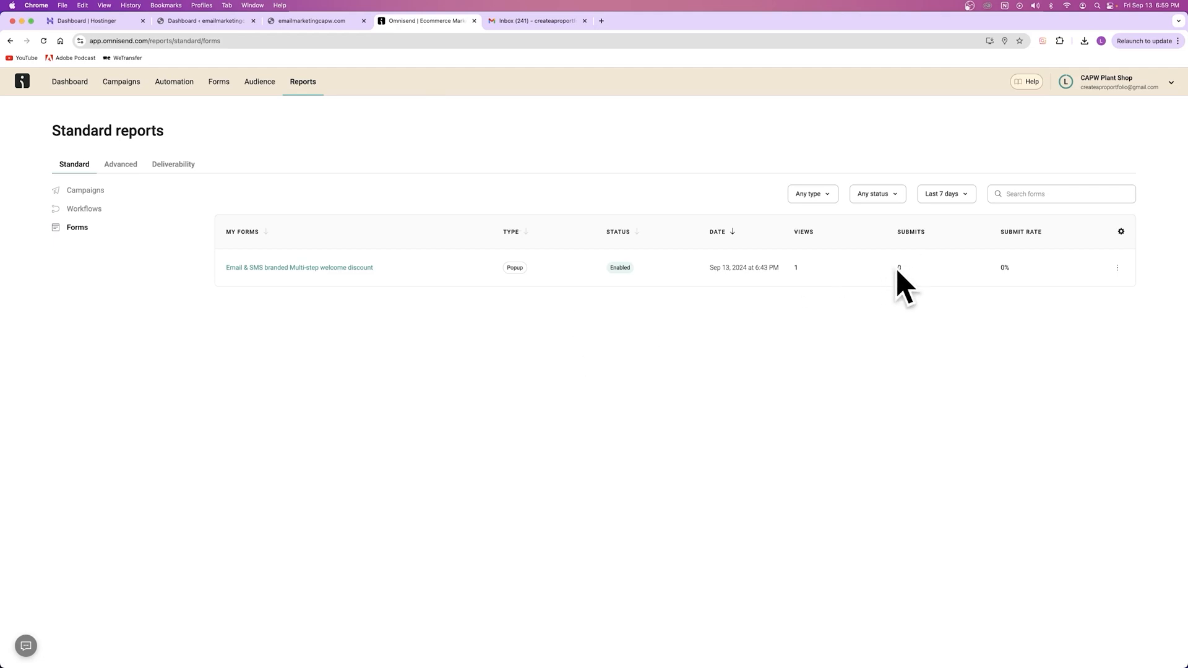
click(81, 166)
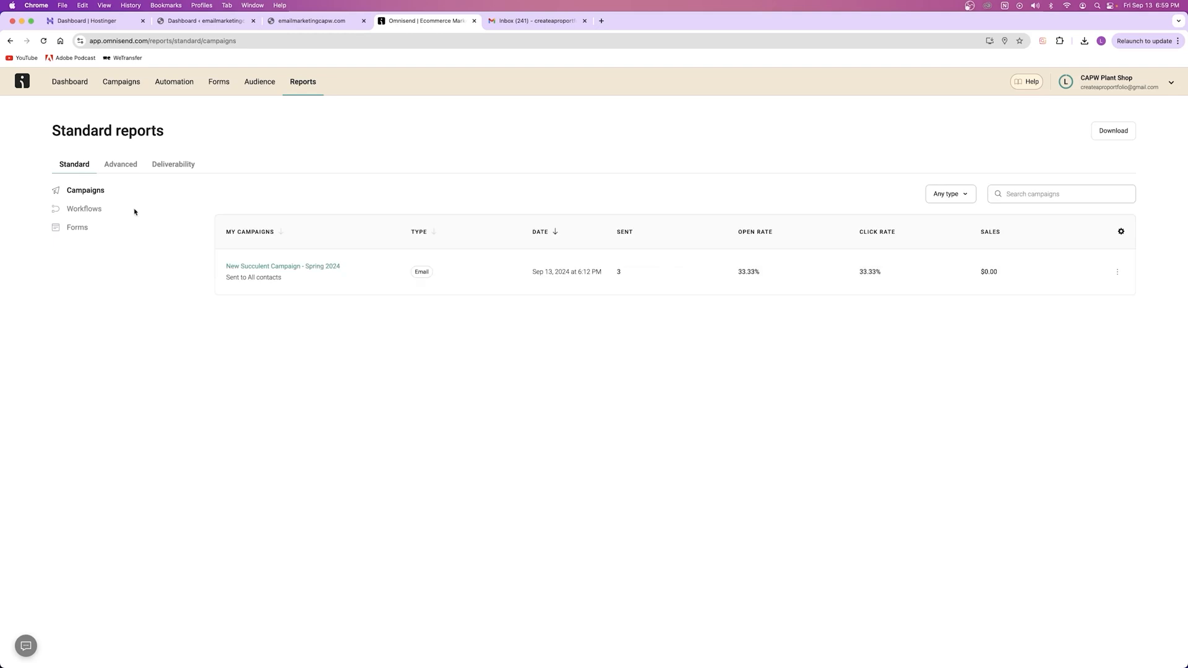
Step: Check which plan the advanced reports require and return to the standard reports
click(121, 165)
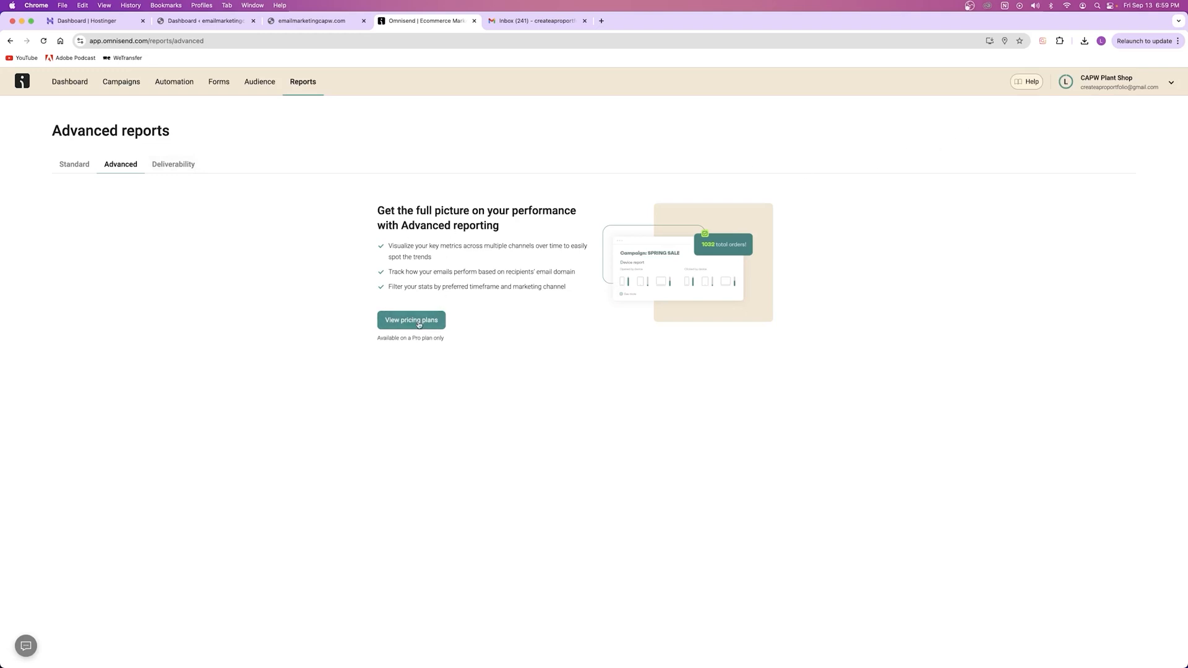
drag(381, 346, 491, 342)
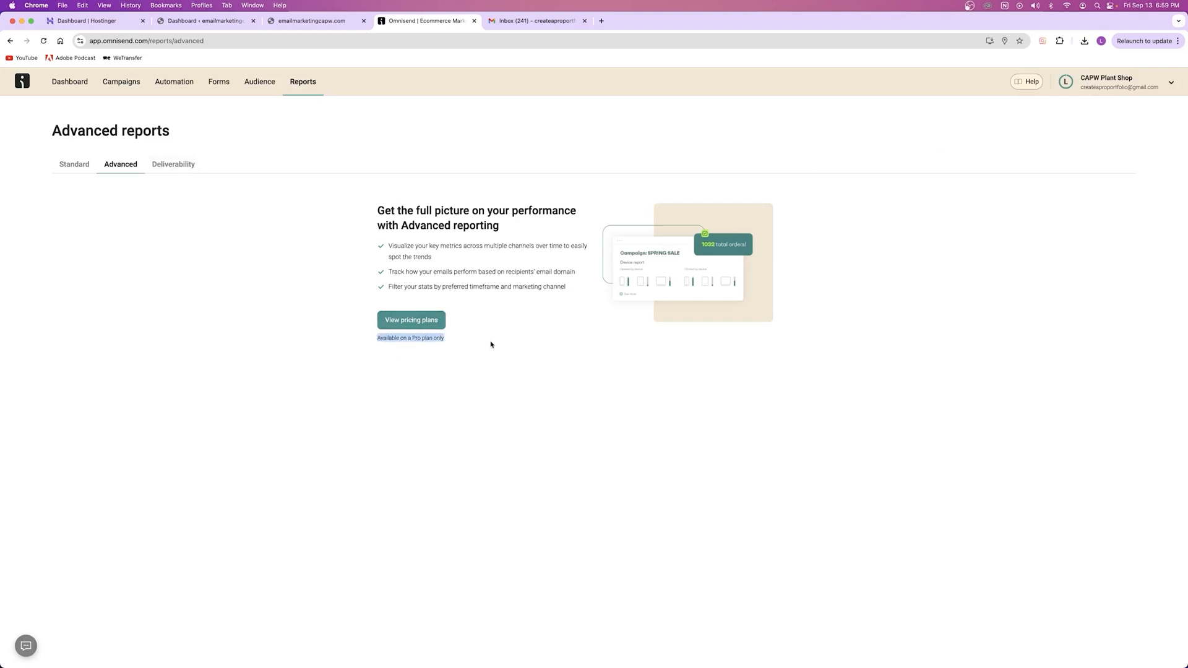
click(74, 164)
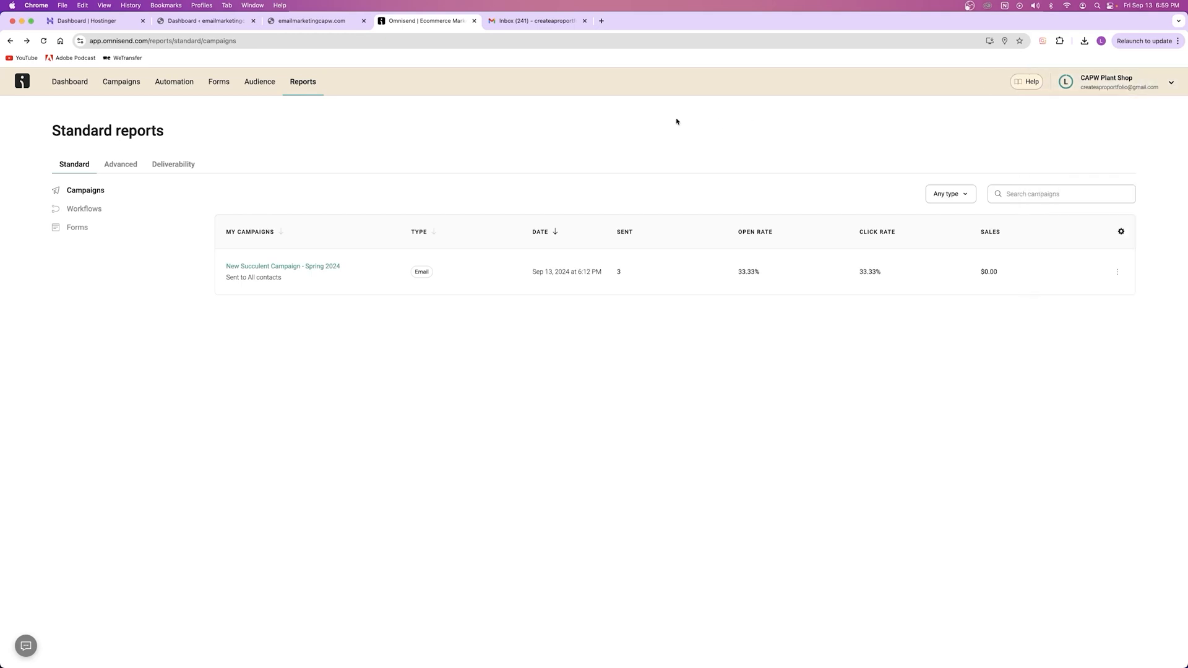
Step: Read the account's remaining free email and SMS allowances and the email refill period
mouse_move(1097, 94)
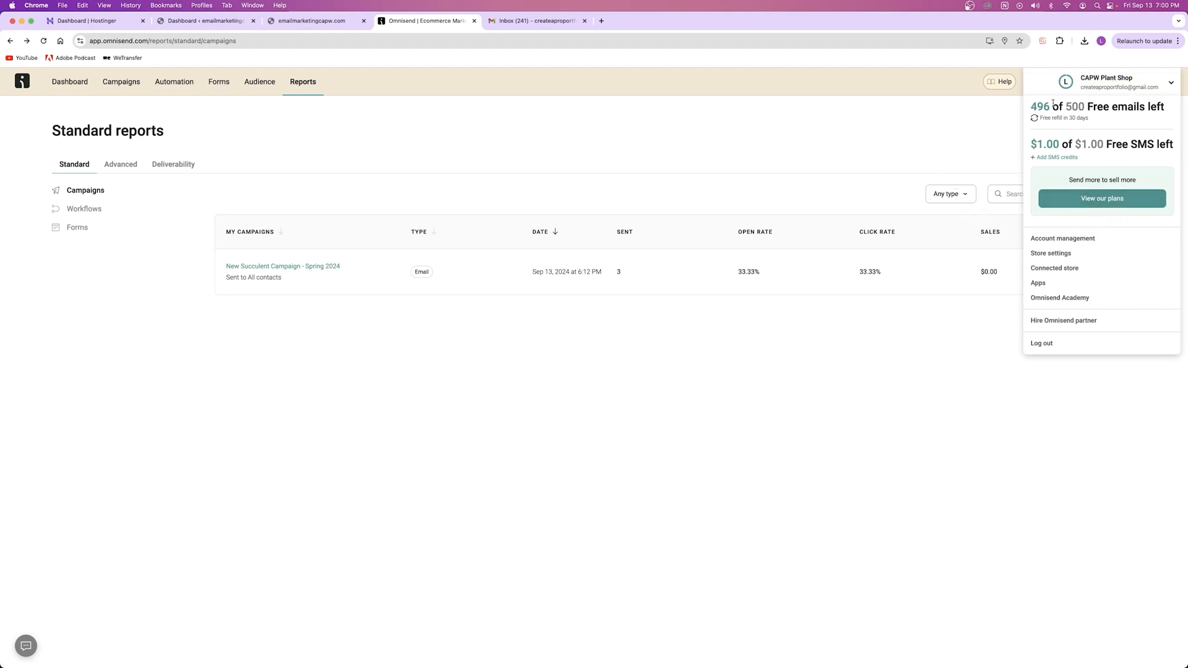
drag(1031, 108, 1174, 106)
drag(1032, 107, 1047, 107)
click(1079, 106)
drag(1041, 118, 1089, 119)
click(1060, 119)
drag(1034, 145, 1167, 146)
click(1127, 106)
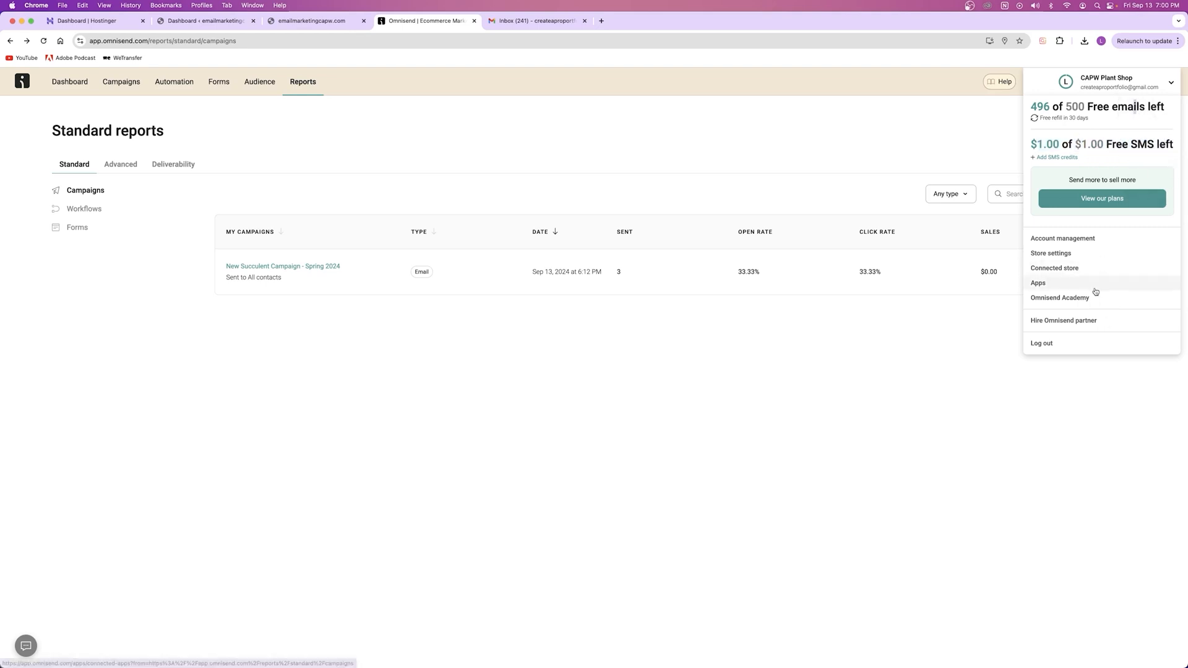
Step: View the available pricing plans from the account options and close the plan overview
click(1080, 79)
click(1105, 83)
click(1102, 198)
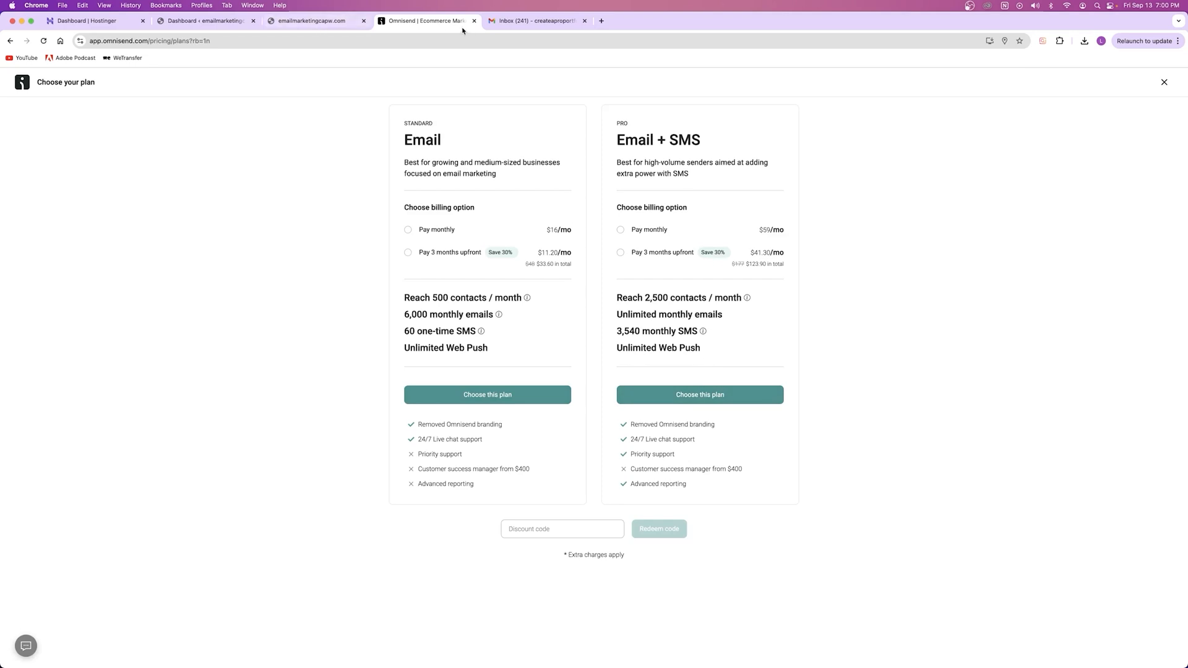
click(1162, 84)
Step: Revisit the advanced reports and compare whether the Standard and Pro plans include advanced reporting
click(120, 164)
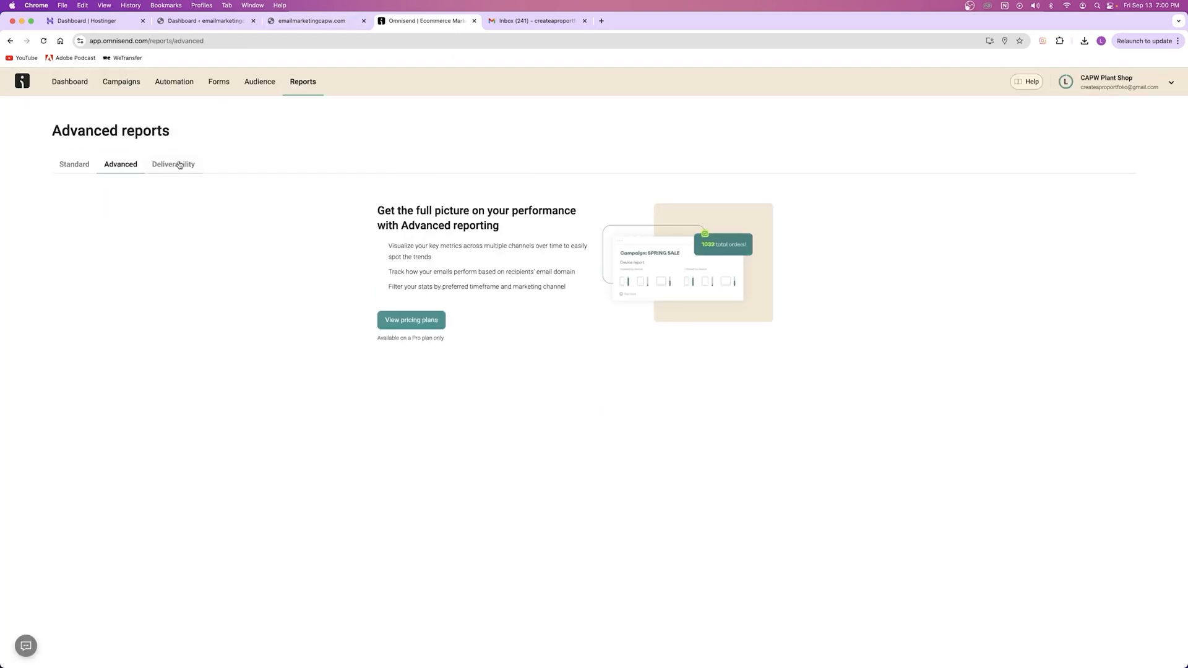
click(1096, 83)
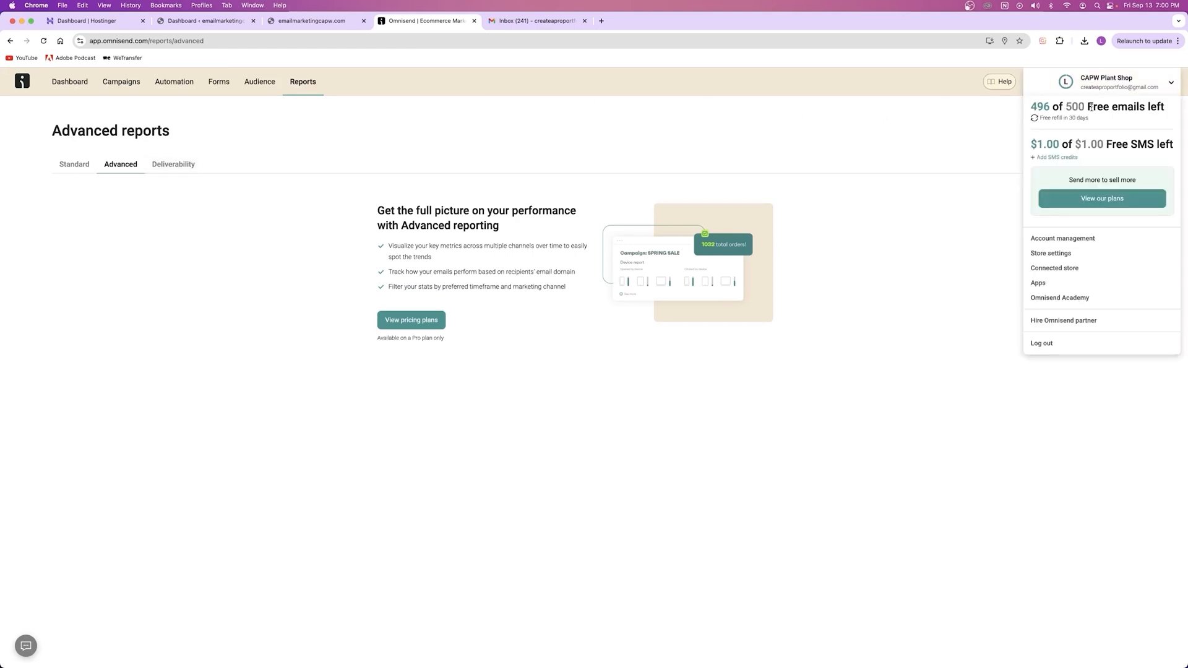
click(1084, 206)
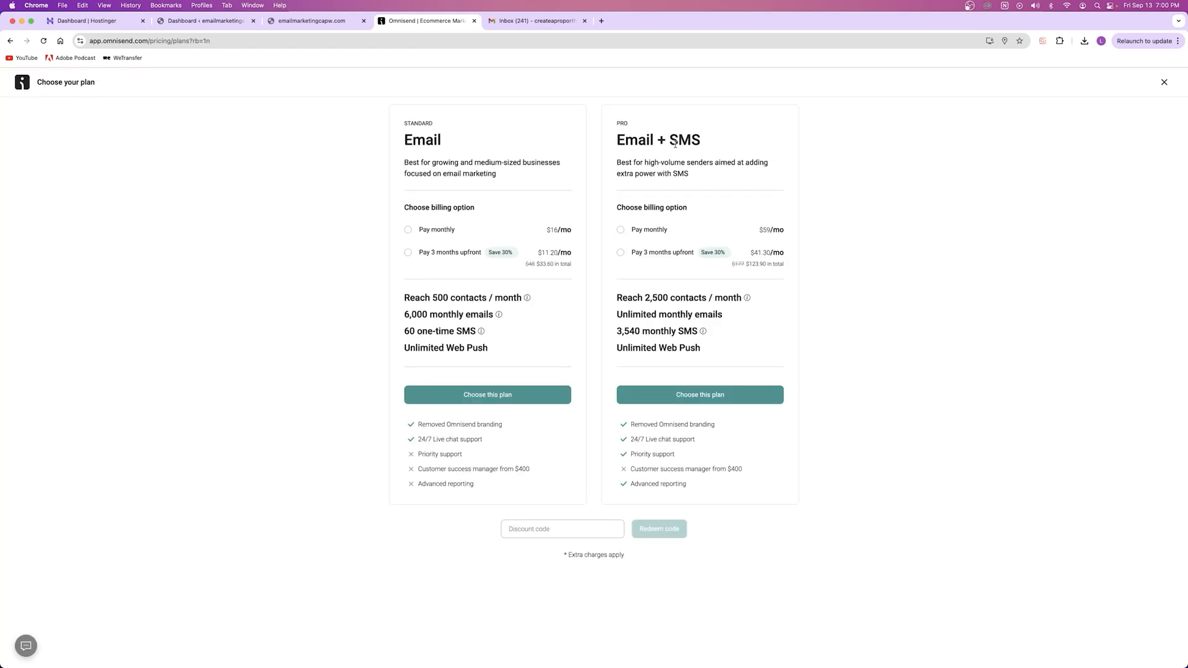
drag(617, 136, 701, 139)
click(641, 134)
drag(475, 485, 413, 486)
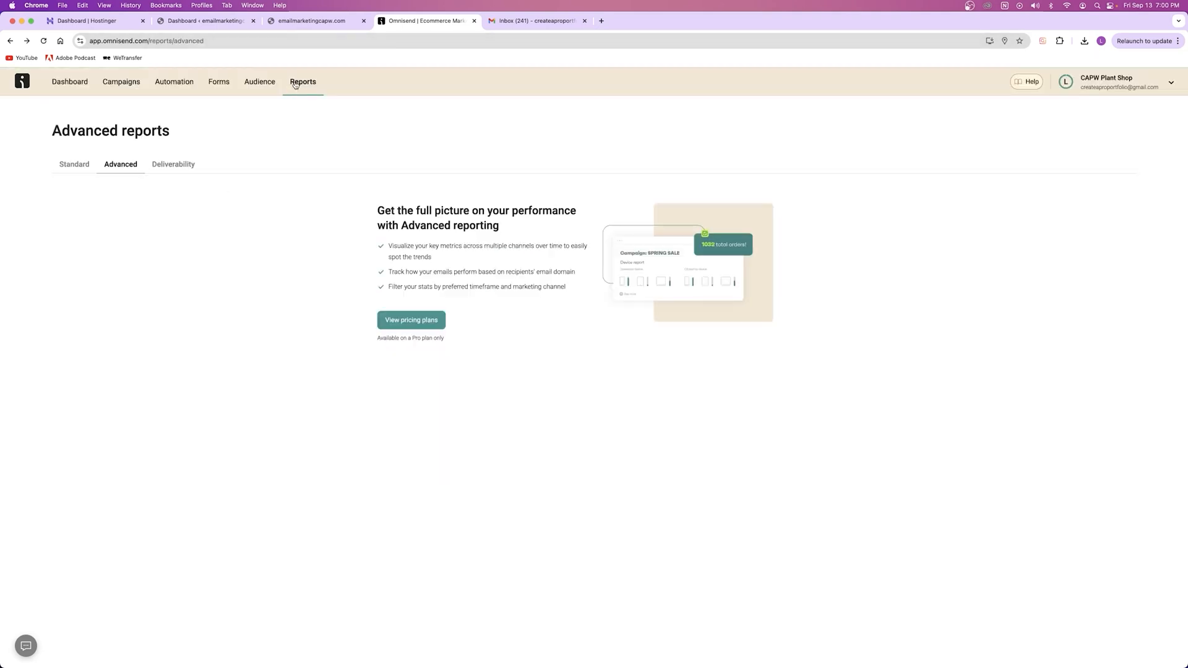
Step: Return to the standard campaign reports and recheck the account's free email and SMS allowances
click(92, 169)
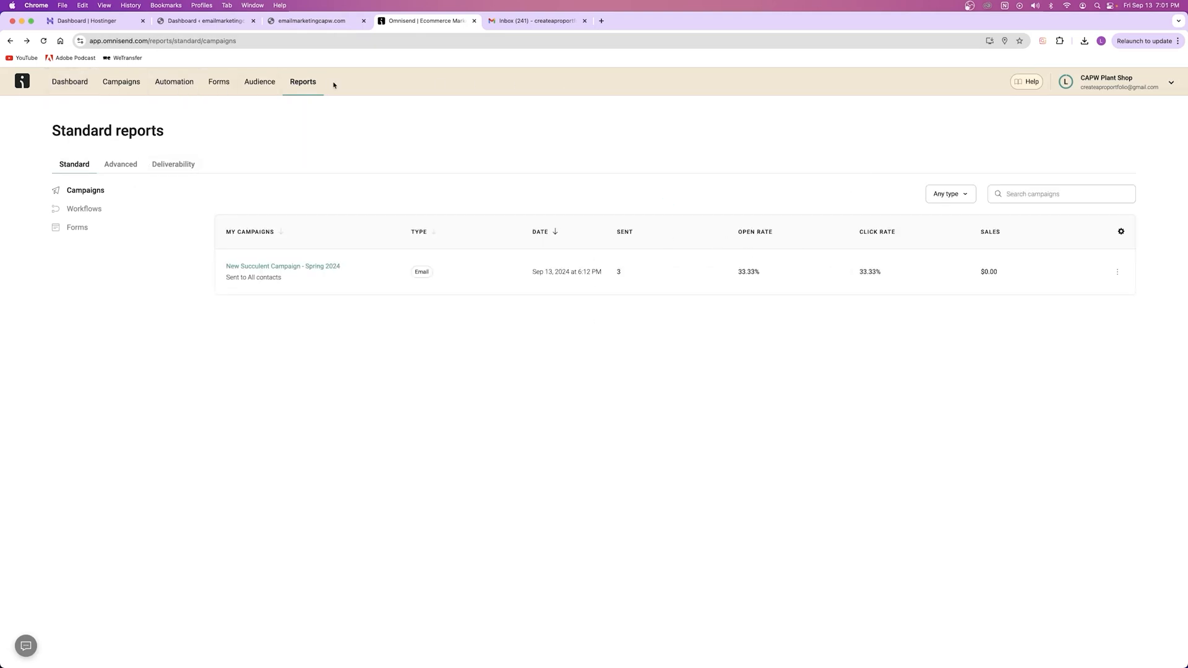
click(1091, 93)
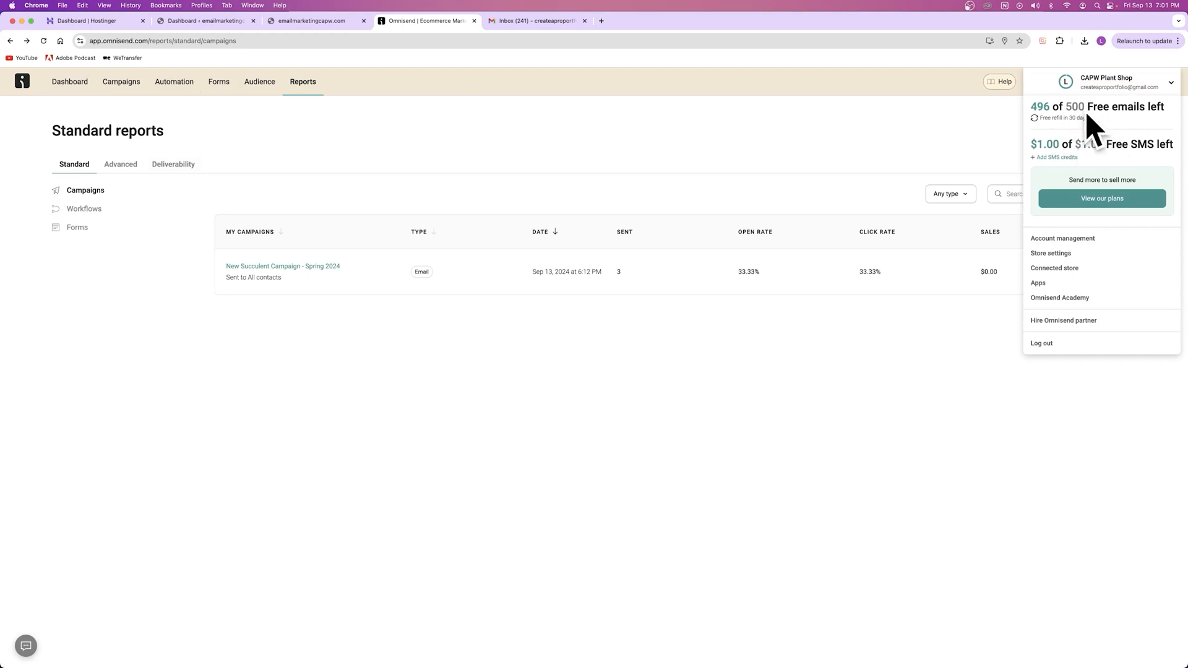
click(979, 426)
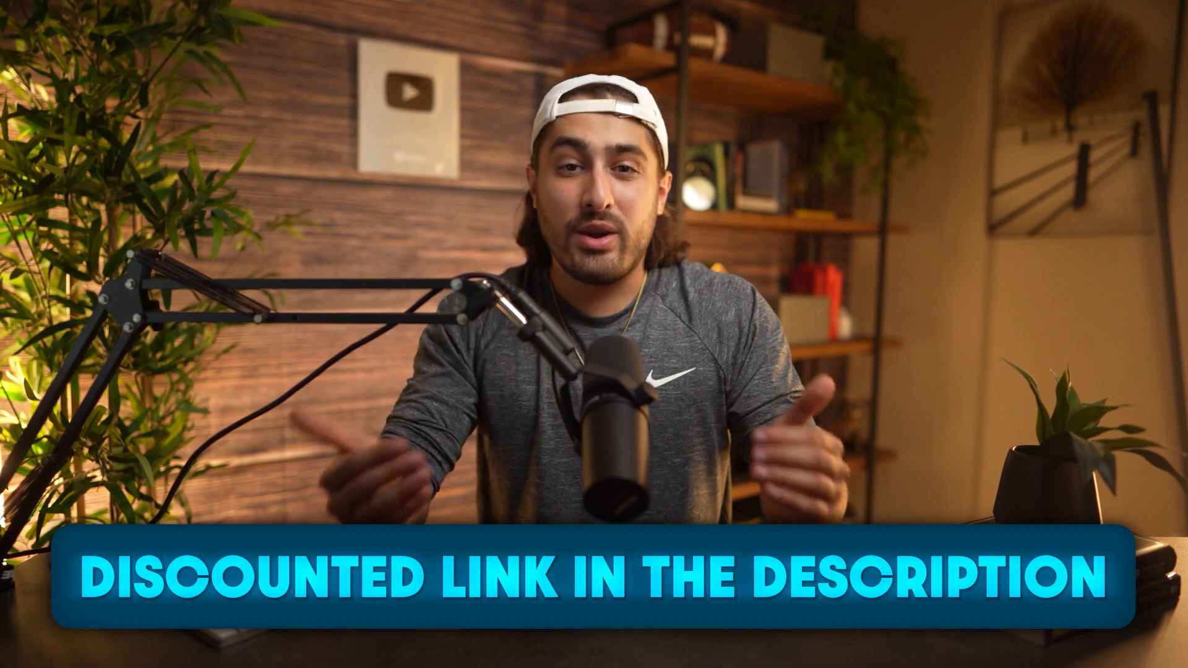